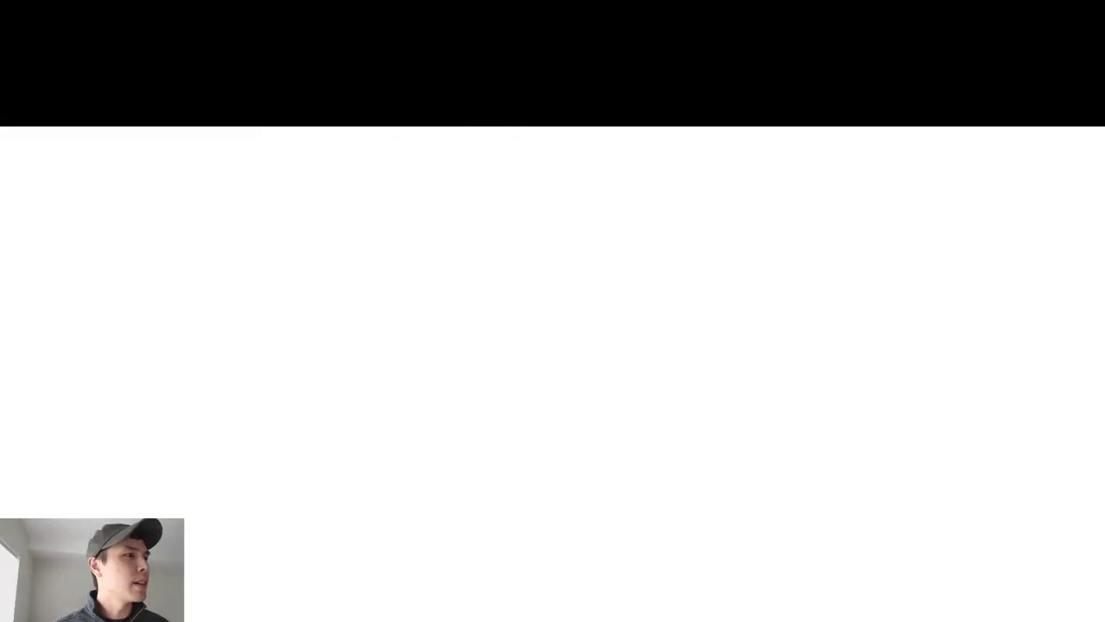
{"action": "scroll", "coordinate": [553, 311], "scroll_direction": "down", "scroll_amount": 2}
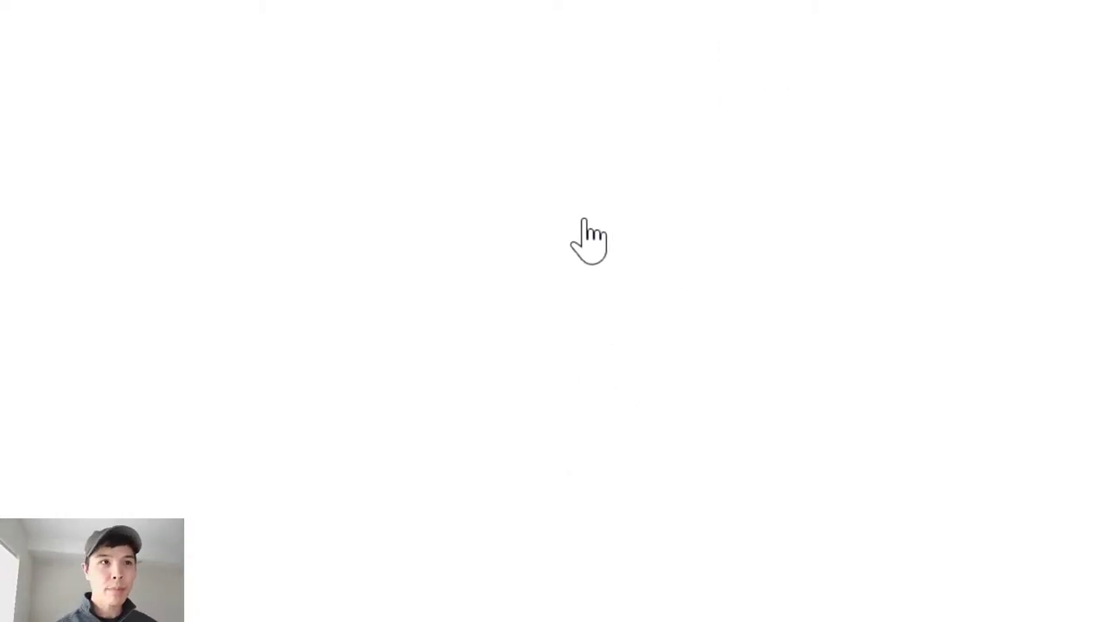
{"action": "mouse_move", "coordinate": [423, 302]}
{"action": "left_mouse_down"}
{"action": "mouse_move", "coordinate": [437, 301]}
{"action": "mouse_move", "coordinate": [422, 302]}
{"action": "left_mouse_up"}
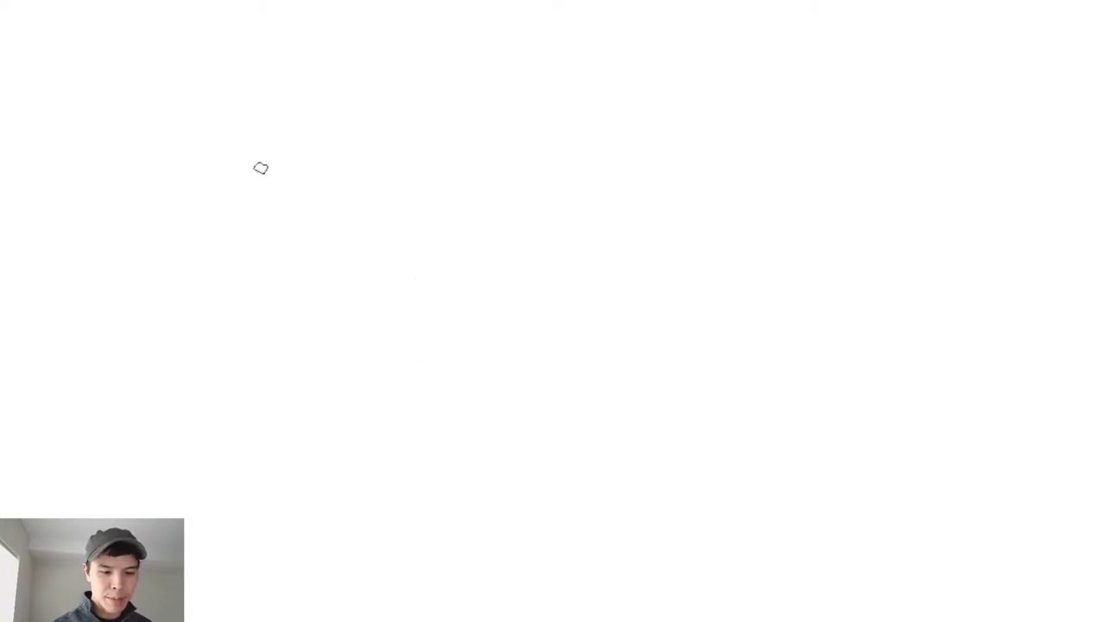
{"action": "left_click_drag", "start_coordinate": [395, 165], "coordinate": [386, 174]}
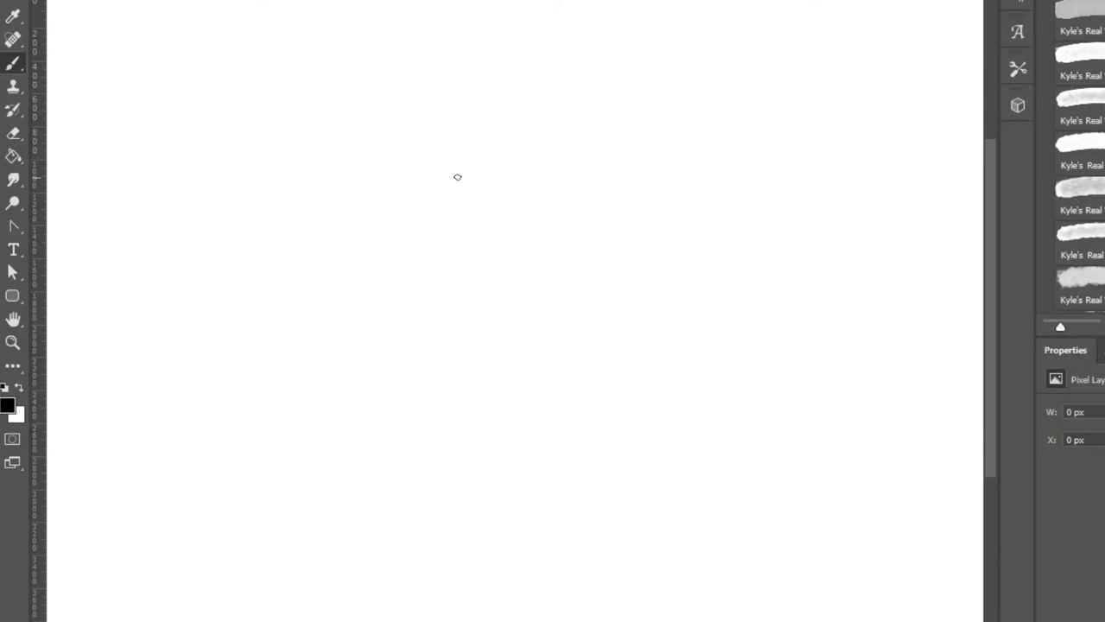
Sketch the curved top of a cat's head in black with two slanted oval eyes and a wide filled nose beneath it.
{"action": "left_click_drag", "start_coordinate": [309, 131], "coordinate": [317, 109]}
{"action": "mouse_move", "coordinate": [326, 97]}
{"action": "left_mouse_down"}
{"action": "mouse_move", "coordinate": [428, 96]}
{"action": "mouse_move", "coordinate": [418, 96]}
{"action": "mouse_move", "coordinate": [454, 129]}
{"action": "left_mouse_up"}
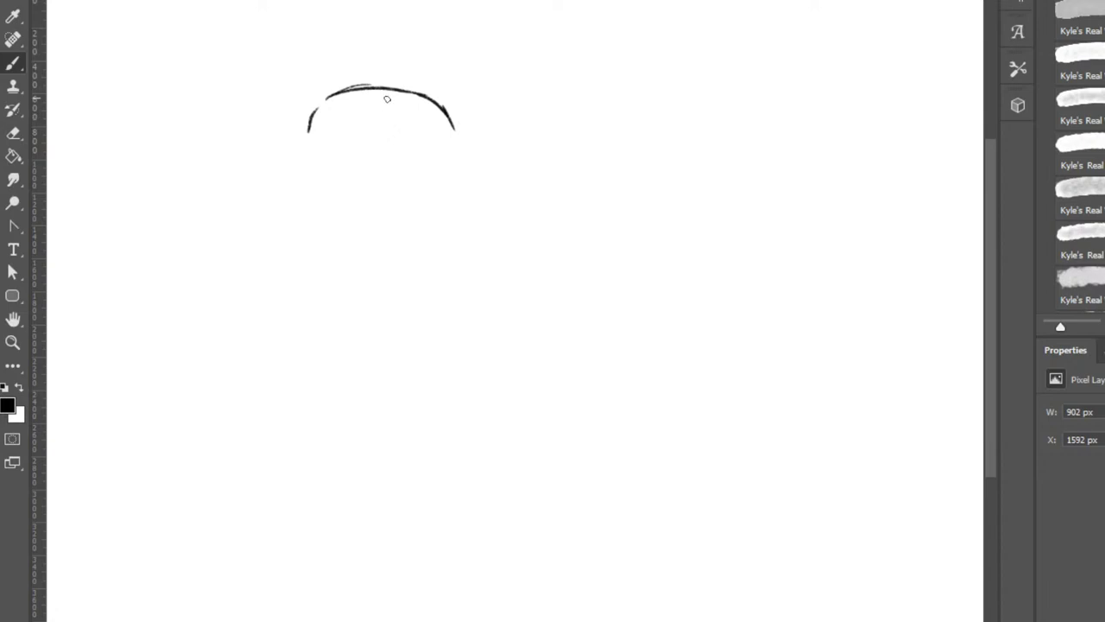
{"action": "mouse_move", "coordinate": [369, 109]}
{"action": "left_mouse_down"}
{"action": "mouse_move", "coordinate": [398, 112]}
{"action": "mouse_move", "coordinate": [330, 107]}
{"action": "mouse_move", "coordinate": [350, 108]}
{"action": "left_mouse_up"}
{"action": "key", "text": "ctrl+z"}
{"action": "mouse_move", "coordinate": [409, 104]}
{"action": "left_mouse_down"}
{"action": "mouse_move", "coordinate": [427, 105]}
{"action": "mouse_move", "coordinate": [369, 112]}
{"action": "mouse_move", "coordinate": [396, 111]}
{"action": "left_mouse_up"}
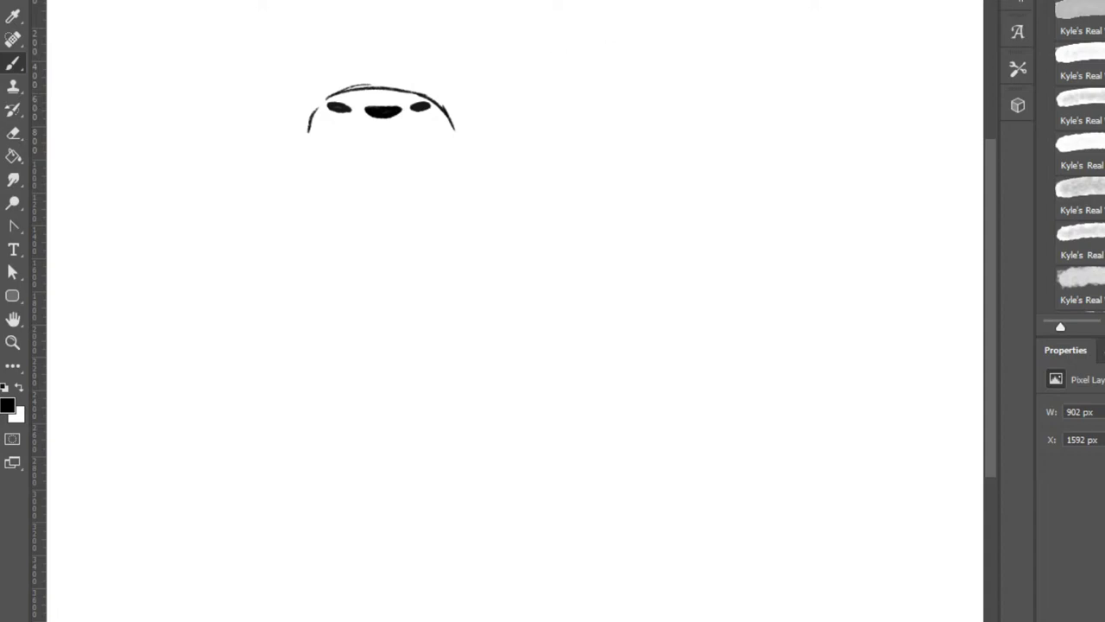
{"action": "mouse_move", "coordinate": [538, 45]}
{"action": "left_mouse_down"}
{"action": "mouse_move", "coordinate": [567, 60]}
{"action": "mouse_move", "coordinate": [572, 42]}
{"action": "mouse_move", "coordinate": [530, 41]}
{"action": "left_mouse_up"}
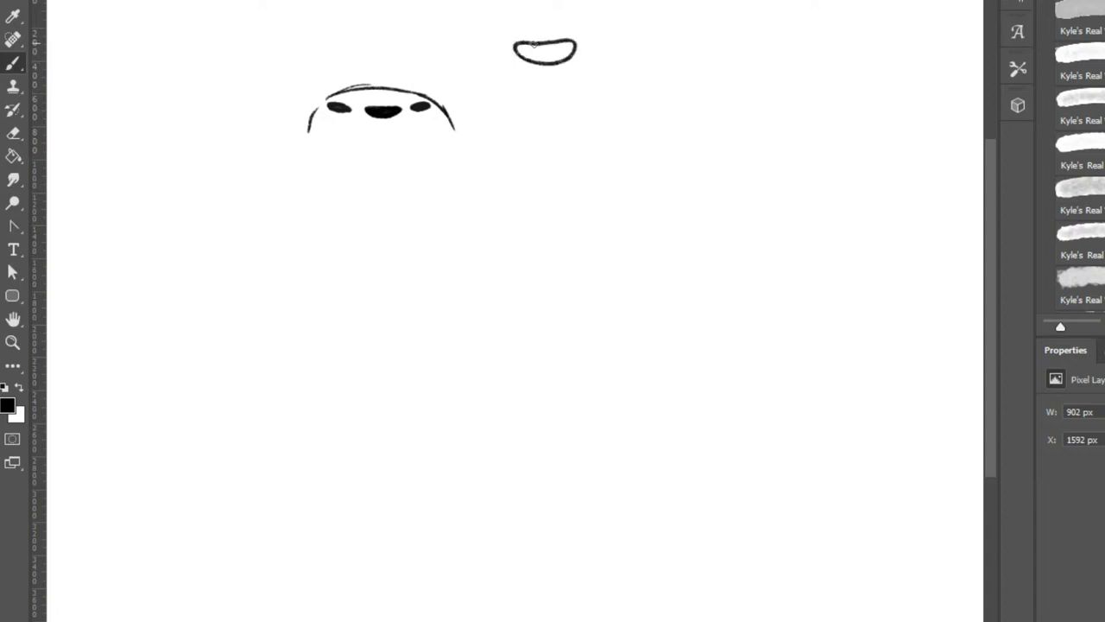
{"action": "left_click_drag", "start_coordinate": [641, 32], "coordinate": [620, 40]}
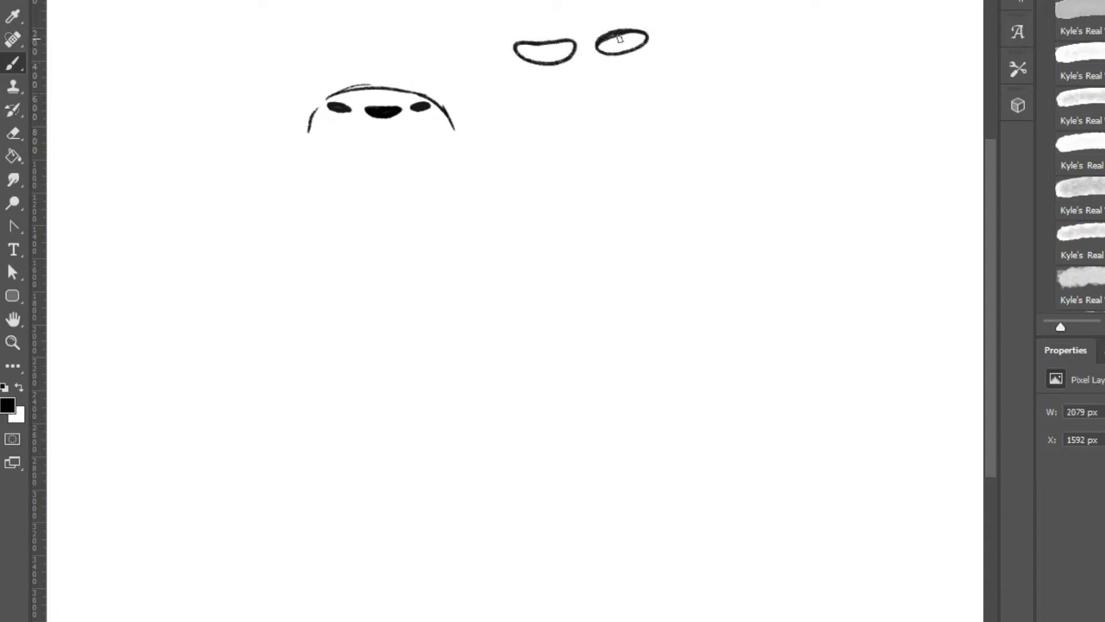
{"action": "left_click_drag", "start_coordinate": [474, 36], "coordinate": [475, 45]}
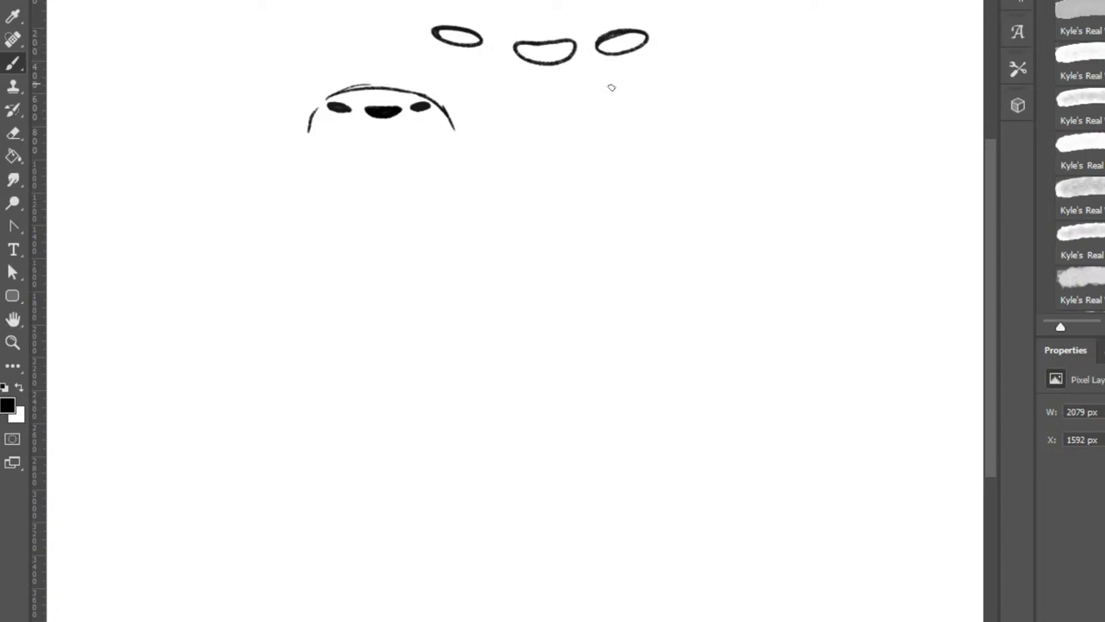
{"action": "key", "text": "ctrl+z"}
{"action": "key", "text": "ctrl+z"}
{"action": "key", "text": "ctrl+z"}
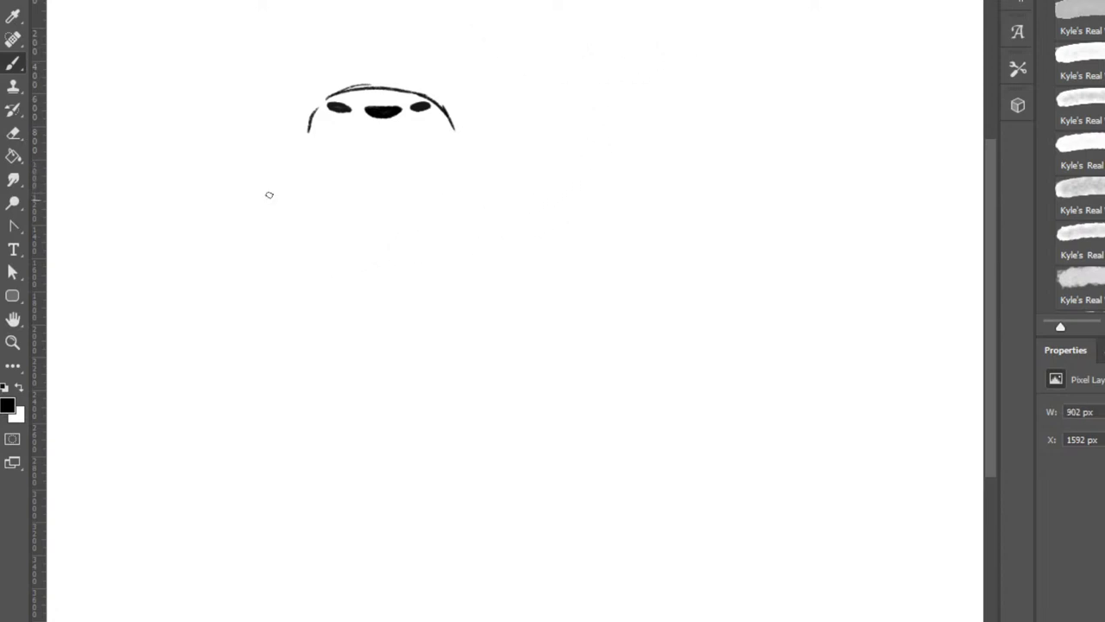
Draw a second, separate set of two dark eyes and a nose to the upper right of the cat's head.
{"action": "left_click_drag", "start_coordinate": [495, 53], "coordinate": [565, 56]}
{"action": "left_click_drag", "start_coordinate": [592, 54], "coordinate": [613, 51]}
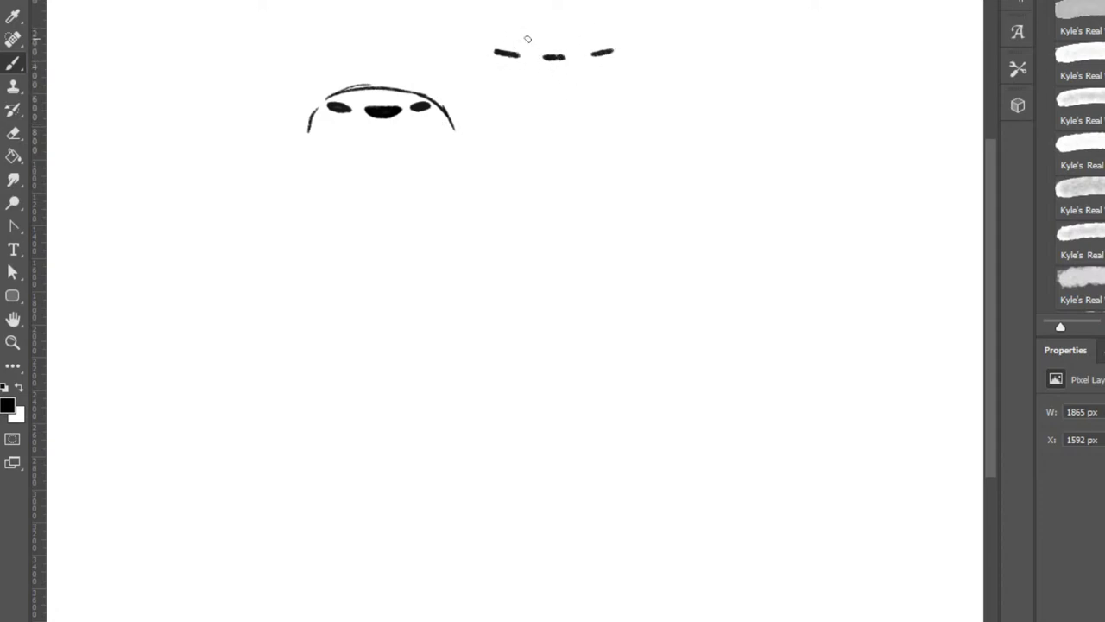
{"action": "left_click_drag", "start_coordinate": [506, 27], "coordinate": [506, 33]}
{"action": "key", "text": "ctrl+z"}
{"action": "left_click_drag", "start_coordinate": [544, 57], "coordinate": [570, 56]}
{"action": "mouse_move", "coordinate": [565, 56]}
{"action": "left_mouse_down"}
{"action": "mouse_move", "coordinate": [540, 58]}
{"action": "mouse_move", "coordinate": [594, 53]}
{"action": "left_mouse_up"}
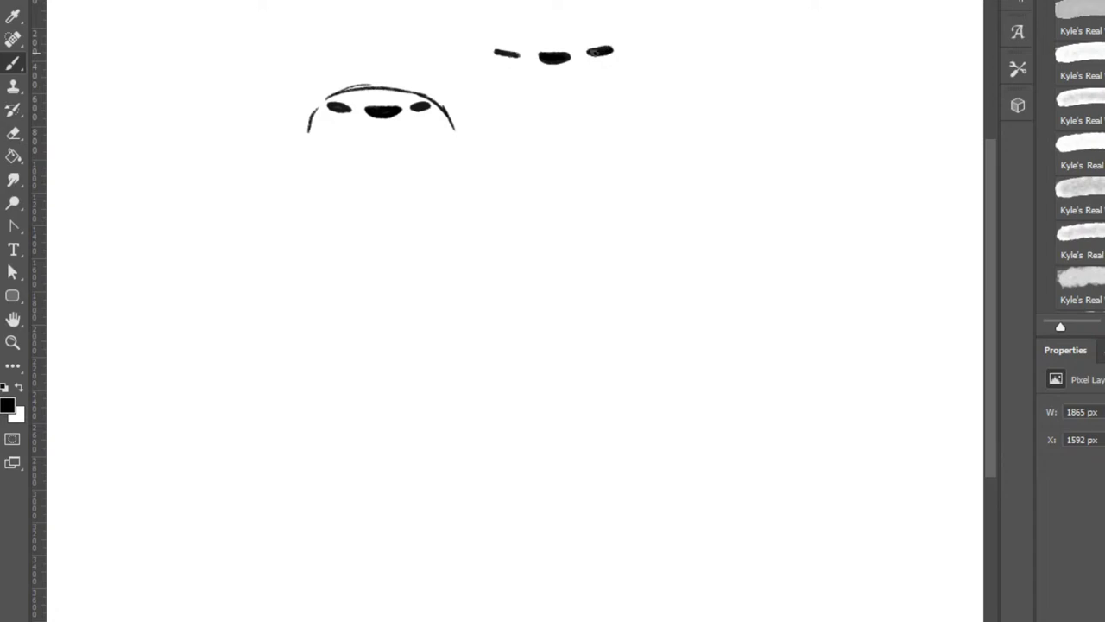
{"action": "mouse_move", "coordinate": [518, 54]}
{"action": "left_mouse_down"}
{"action": "mouse_move", "coordinate": [496, 52]}
{"action": "mouse_move", "coordinate": [515, 52]}
{"action": "left_mouse_up"}
Add a small mouth under the nose, two tall pointed ears and the side of the cheek to the cat's head.
{"action": "mouse_move", "coordinate": [382, 121]}
{"action": "left_mouse_down"}
{"action": "mouse_move", "coordinate": [372, 132]}
{"action": "mouse_move", "coordinate": [395, 130]}
{"action": "mouse_move", "coordinate": [376, 126]}
{"action": "left_mouse_up"}
{"action": "key", "text": "ctrl"}
{"action": "key", "text": "ctrl+z"}
{"action": "key", "text": "ctrl+z"}
{"action": "mouse_move", "coordinate": [309, 117]}
{"action": "left_mouse_down"}
{"action": "mouse_move", "coordinate": [306, 61]}
{"action": "mouse_move", "coordinate": [318, 50]}
{"action": "mouse_move", "coordinate": [357, 86]}
{"action": "left_mouse_up"}
{"action": "key", "text": "ctrl+z"}
{"action": "mouse_move", "coordinate": [306, 126]}
{"action": "left_mouse_down"}
{"action": "mouse_move", "coordinate": [308, 54]}
{"action": "mouse_move", "coordinate": [346, 72]}
{"action": "mouse_move", "coordinate": [451, 57]}
{"action": "mouse_move", "coordinate": [455, 111]}
{"action": "mouse_move", "coordinate": [440, 111]}
{"action": "mouse_move", "coordinate": [443, 52]}
{"action": "mouse_move", "coordinate": [416, 98]}
{"action": "mouse_move", "coordinate": [455, 149]}
{"action": "left_mouse_up"}
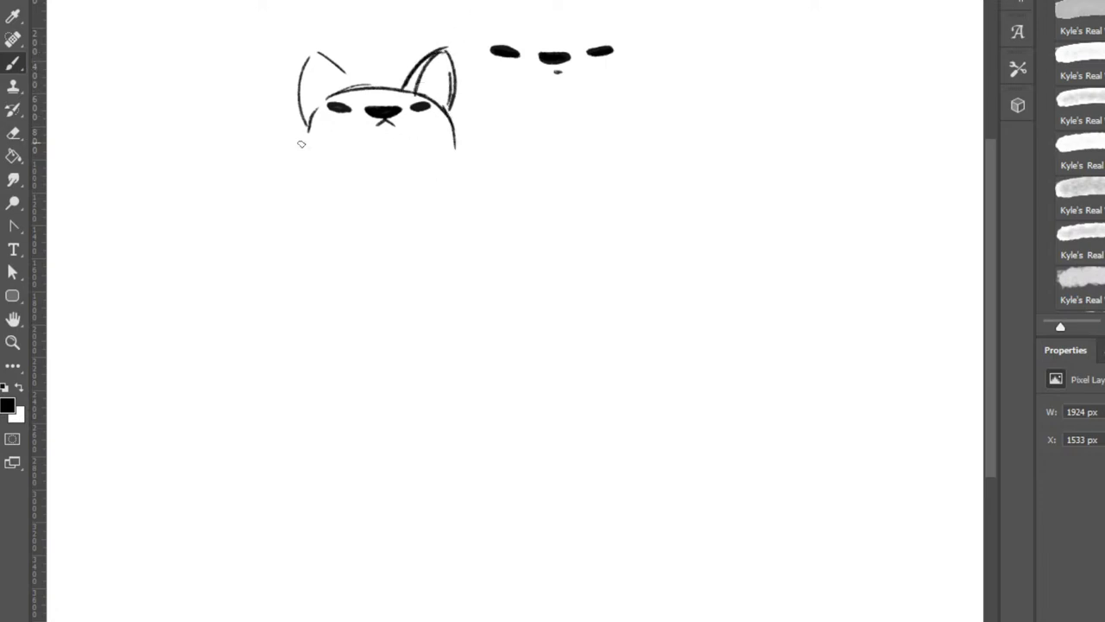
Sketch a large rounded body outline behind the head and a curved chest line below the right cheek.
{"action": "mouse_move", "coordinate": [311, 122]}
{"action": "left_mouse_down"}
{"action": "mouse_move", "coordinate": [248, 140]}
{"action": "mouse_move", "coordinate": [228, 183]}
{"action": "mouse_move", "coordinate": [259, 265]}
{"action": "left_mouse_up"}
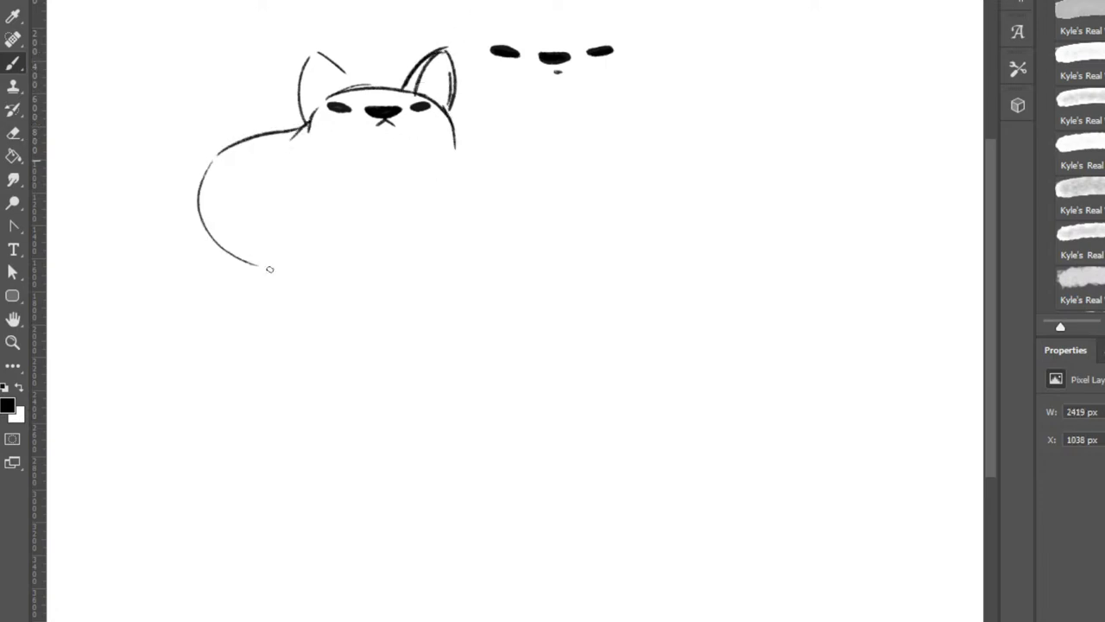
{"action": "left_click_drag", "start_coordinate": [454, 160], "coordinate": [444, 213]}
{"action": "key", "text": "ctrl+z"}
{"action": "left_click_drag", "start_coordinate": [458, 166], "coordinate": [426, 229]}
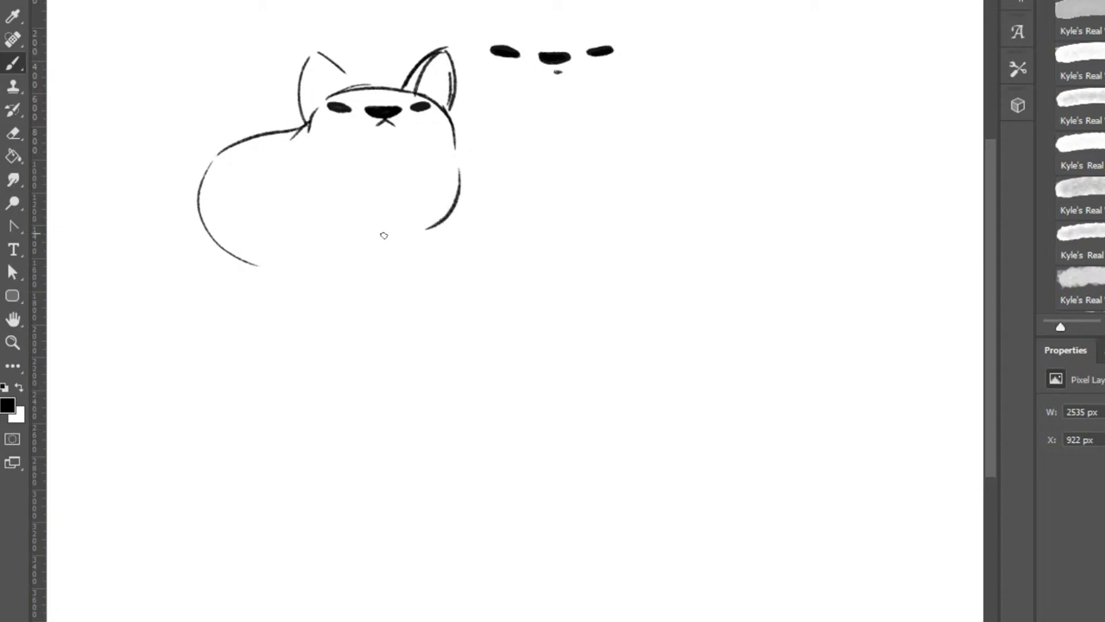
Erase the tall ears and redraw both as smaller pointed ears set closer to the top of the head.
{"action": "key", "text": "e"}
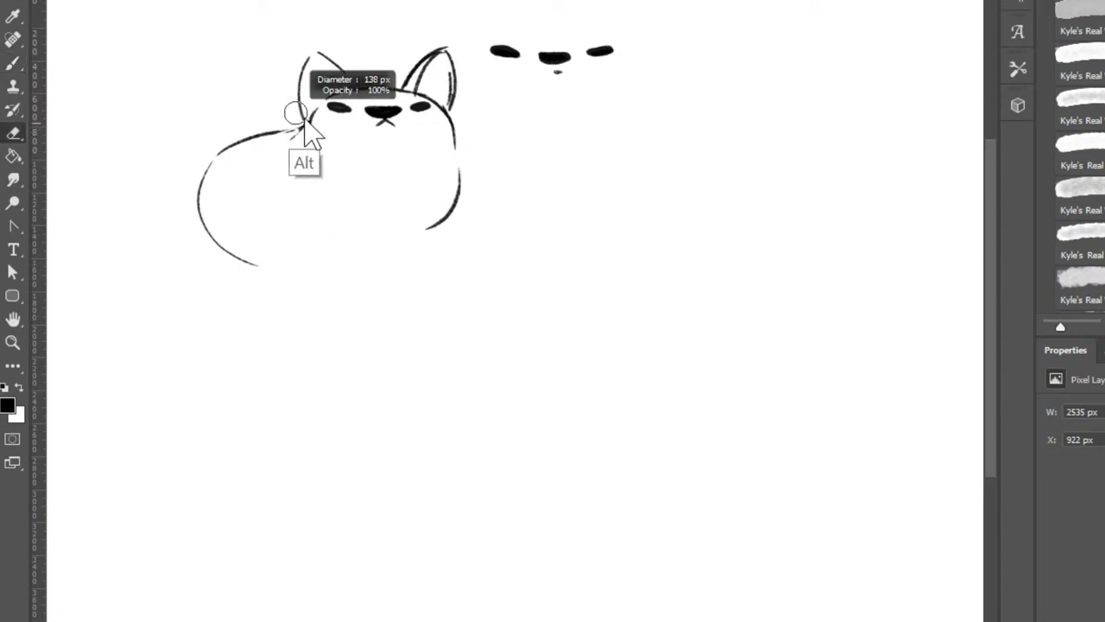
{"action": "mouse_move", "coordinate": [304, 121]}
{"action": "left_mouse_down"}
{"action": "mouse_move", "coordinate": [308, 59]}
{"action": "mouse_move", "coordinate": [308, 118]}
{"action": "left_mouse_up"}
{"action": "key", "text": "b"}
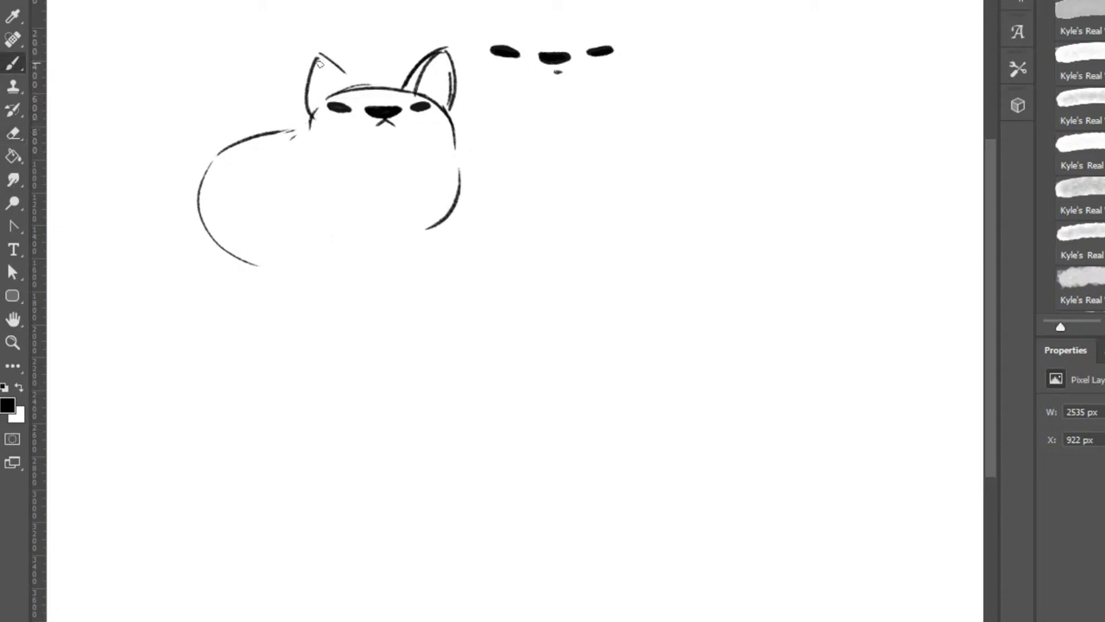
{"action": "key", "text": "ctrl+z"}
{"action": "mouse_move", "coordinate": [318, 57]}
{"action": "left_mouse_down"}
{"action": "mouse_move", "coordinate": [322, 103]}
{"action": "mouse_move", "coordinate": [319, 59]}
{"action": "mouse_move", "coordinate": [326, 102]}
{"action": "mouse_move", "coordinate": [331, 60]}
{"action": "mouse_move", "coordinate": [417, 82]}
{"action": "mouse_move", "coordinate": [412, 65]}
{"action": "mouse_move", "coordinate": [411, 76]}
{"action": "mouse_move", "coordinate": [436, 54]}
{"action": "mouse_move", "coordinate": [411, 91]}
{"action": "mouse_move", "coordinate": [443, 67]}
{"action": "mouse_move", "coordinate": [456, 76]}
{"action": "mouse_move", "coordinate": [446, 54]}
{"action": "mouse_move", "coordinate": [453, 69]}
{"action": "mouse_move", "coordinate": [446, 54]}
{"action": "mouse_move", "coordinate": [328, 54]}
{"action": "mouse_move", "coordinate": [310, 101]}
{"action": "mouse_move", "coordinate": [349, 63]}
{"action": "mouse_move", "coordinate": [331, 70]}
{"action": "mouse_move", "coordinate": [321, 108]}
{"action": "mouse_move", "coordinate": [328, 63]}
{"action": "mouse_move", "coordinate": [353, 68]}
{"action": "mouse_move", "coordinate": [347, 107]}
{"action": "left_mouse_up"}
{"action": "key", "text": "e"}
{"action": "key", "text": "b"}
{"action": "key", "text": "e"}
{"action": "key", "text": "b"}
{"action": "key", "text": "ctrl+z"}
{"action": "key", "text": "e"}
{"action": "key", "text": "b"}
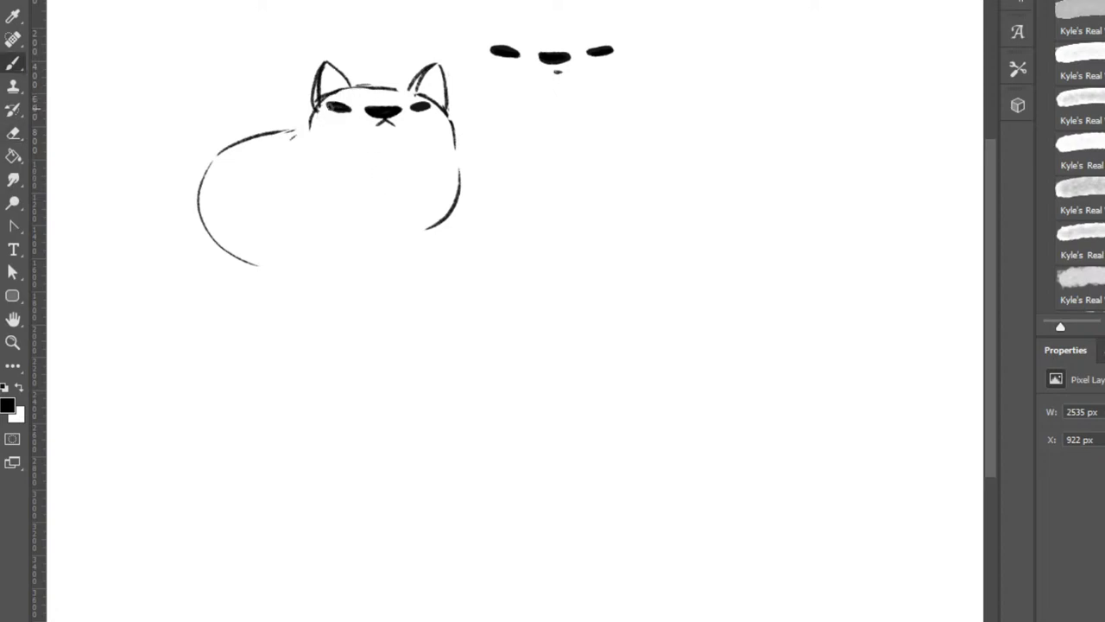
Draw the round left front paw with the curved leg lines behind it, and erase the overlapping strokes.
{"action": "left_click_drag", "start_coordinate": [359, 183], "coordinate": [373, 217]}
{"action": "mouse_move", "coordinate": [312, 185]}
{"action": "left_mouse_down"}
{"action": "mouse_move", "coordinate": [332, 207]}
{"action": "mouse_move", "coordinate": [311, 207]}
{"action": "mouse_move", "coordinate": [375, 204]}
{"action": "left_mouse_up"}
{"action": "mouse_move", "coordinate": [292, 200]}
{"action": "left_mouse_down"}
{"action": "mouse_move", "coordinate": [337, 174]}
{"action": "mouse_move", "coordinate": [304, 211]}
{"action": "left_mouse_up"}
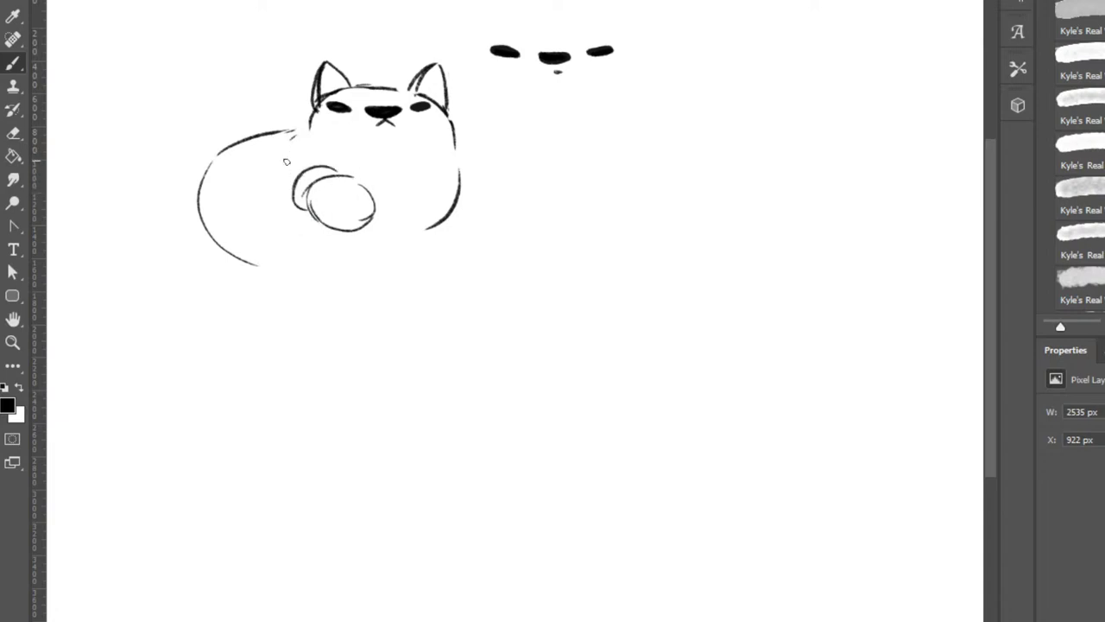
{"action": "mouse_move", "coordinate": [285, 164]}
{"action": "left_mouse_down"}
{"action": "mouse_move", "coordinate": [302, 213]}
{"action": "mouse_move", "coordinate": [318, 210]}
{"action": "left_mouse_up"}
{"action": "mouse_move", "coordinate": [352, 179]}
{"action": "left_mouse_down"}
{"action": "mouse_move", "coordinate": [371, 208]}
{"action": "mouse_move", "coordinate": [366, 188]}
{"action": "mouse_move", "coordinate": [333, 216]}
{"action": "mouse_move", "coordinate": [310, 198]}
{"action": "mouse_move", "coordinate": [358, 222]}
{"action": "left_mouse_up"}
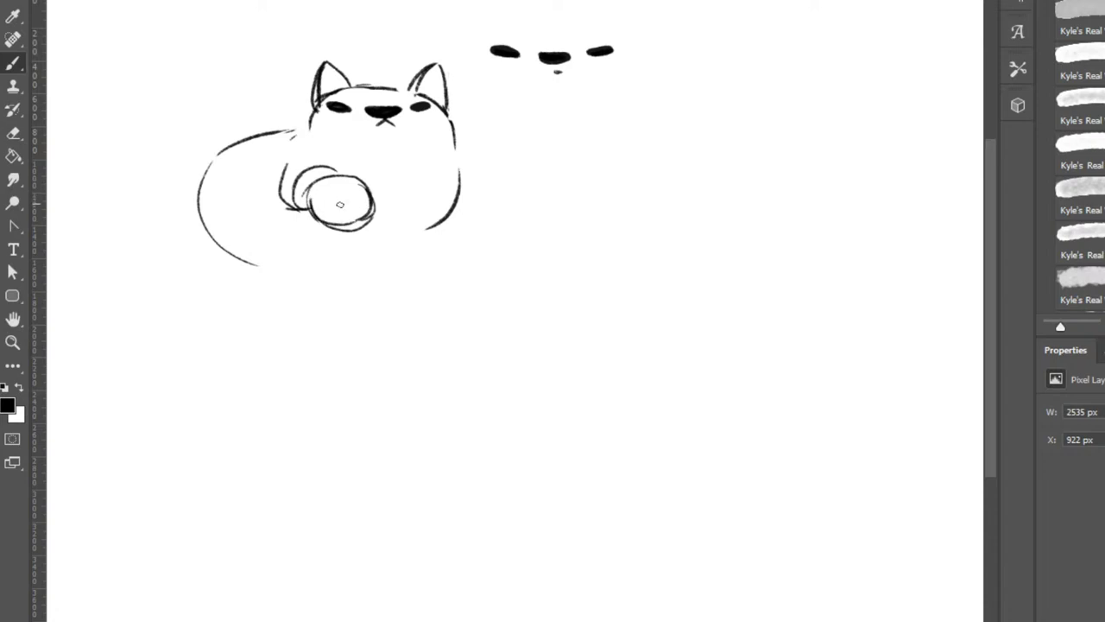
{"action": "key", "text": "e"}
{"action": "mouse_move", "coordinate": [309, 192]}
{"action": "left_mouse_down"}
{"action": "mouse_move", "coordinate": [366, 183]}
{"action": "mouse_move", "coordinate": [318, 211]}
{"action": "left_mouse_up"}
{"action": "key", "text": "b"}
Draw the curved jaw line closing the face, the chest line between the paws and the round right front paw.
{"action": "mouse_move", "coordinate": [451, 170]}
{"action": "left_mouse_down"}
{"action": "mouse_move", "coordinate": [481, 216]}
{"action": "mouse_move", "coordinate": [432, 207]}
{"action": "mouse_move", "coordinate": [489, 201]}
{"action": "mouse_move", "coordinate": [451, 170]}
{"action": "mouse_move", "coordinate": [447, 188]}
{"action": "mouse_move", "coordinate": [371, 207]}
{"action": "mouse_move", "coordinate": [427, 205]}
{"action": "left_mouse_up"}
{"action": "mouse_move", "coordinate": [306, 140]}
{"action": "left_mouse_down"}
{"action": "mouse_move", "coordinate": [363, 169]}
{"action": "mouse_move", "coordinate": [449, 161]}
{"action": "left_mouse_up"}
{"action": "mouse_move", "coordinate": [306, 136]}
{"action": "left_mouse_down"}
{"action": "mouse_move", "coordinate": [341, 164]}
{"action": "mouse_move", "coordinate": [328, 157]}
{"action": "left_mouse_up"}
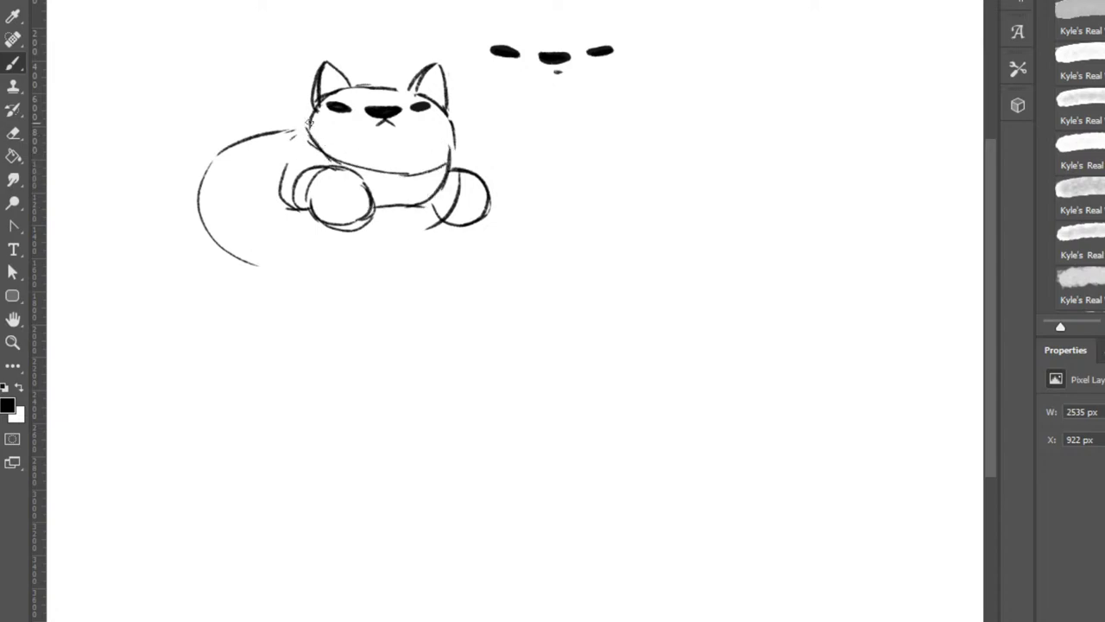
Erase the large body outline, redraw a lower rounded body behind the head, and add a ground line beneath the cat.
{"action": "mouse_move", "coordinate": [310, 112]}
{"action": "left_mouse_down"}
{"action": "mouse_move", "coordinate": [288, 142]}
{"action": "mouse_move", "coordinate": [245, 143]}
{"action": "mouse_move", "coordinate": [217, 235]}
{"action": "mouse_move", "coordinate": [252, 250]}
{"action": "left_mouse_up"}
{"action": "key", "text": "e"}
{"action": "key", "text": "b"}
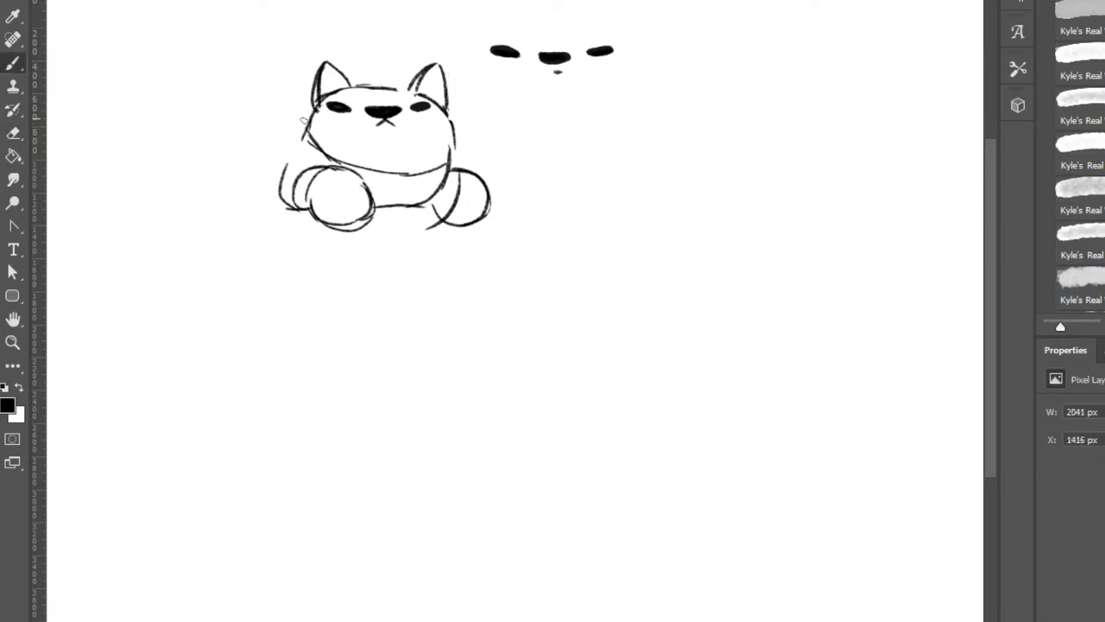
{"action": "mouse_move", "coordinate": [304, 121]}
{"action": "left_mouse_down"}
{"action": "mouse_move", "coordinate": [249, 125]}
{"action": "mouse_move", "coordinate": [215, 202]}
{"action": "mouse_move", "coordinate": [311, 210]}
{"action": "left_mouse_up"}
{"action": "mouse_move", "coordinate": [232, 216]}
{"action": "left_mouse_down"}
{"action": "mouse_move", "coordinate": [457, 212]}
{"action": "mouse_move", "coordinate": [459, 177]}
{"action": "mouse_move", "coordinate": [444, 213]}
{"action": "mouse_move", "coordinate": [424, 225]}
{"action": "mouse_move", "coordinate": [441, 221]}
{"action": "mouse_move", "coordinate": [442, 192]}
{"action": "mouse_move", "coordinate": [516, 207]}
{"action": "left_mouse_up"}
{"action": "key", "text": "e"}
{"action": "key", "text": "b"}
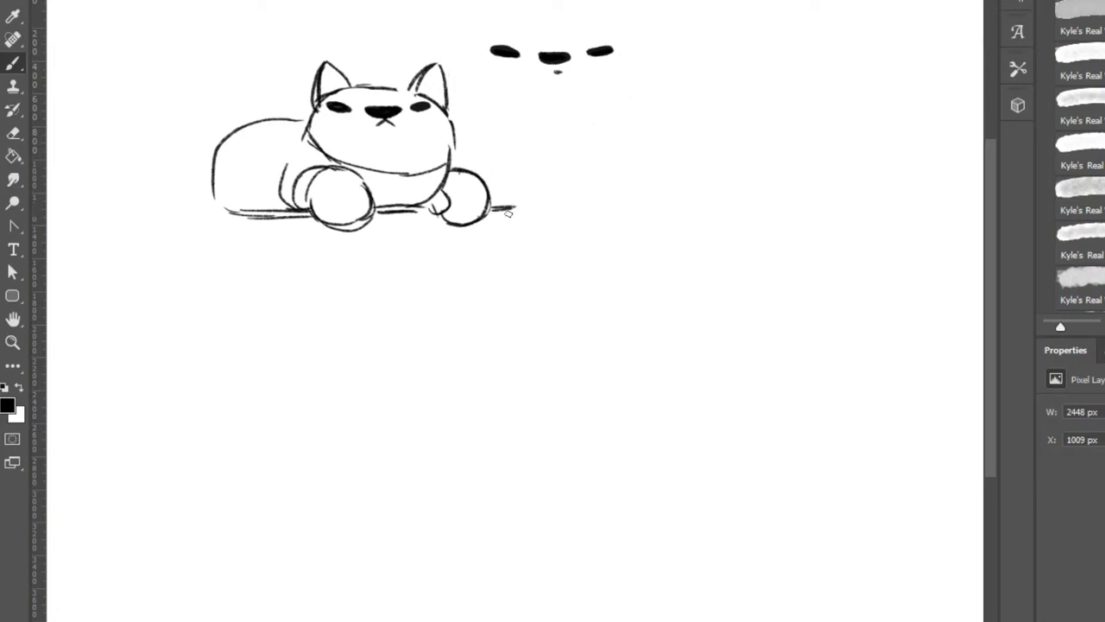
Erase the spare eyes and nose beside the cat and move the sketch slightly down and to the right.
{"action": "key", "text": "e"}
{"action": "mouse_move", "coordinate": [488, 50]}
{"action": "left_mouse_down"}
{"action": "mouse_move", "coordinate": [574, 46]}
{"action": "mouse_move", "coordinate": [544, 81]}
{"action": "left_mouse_up"}
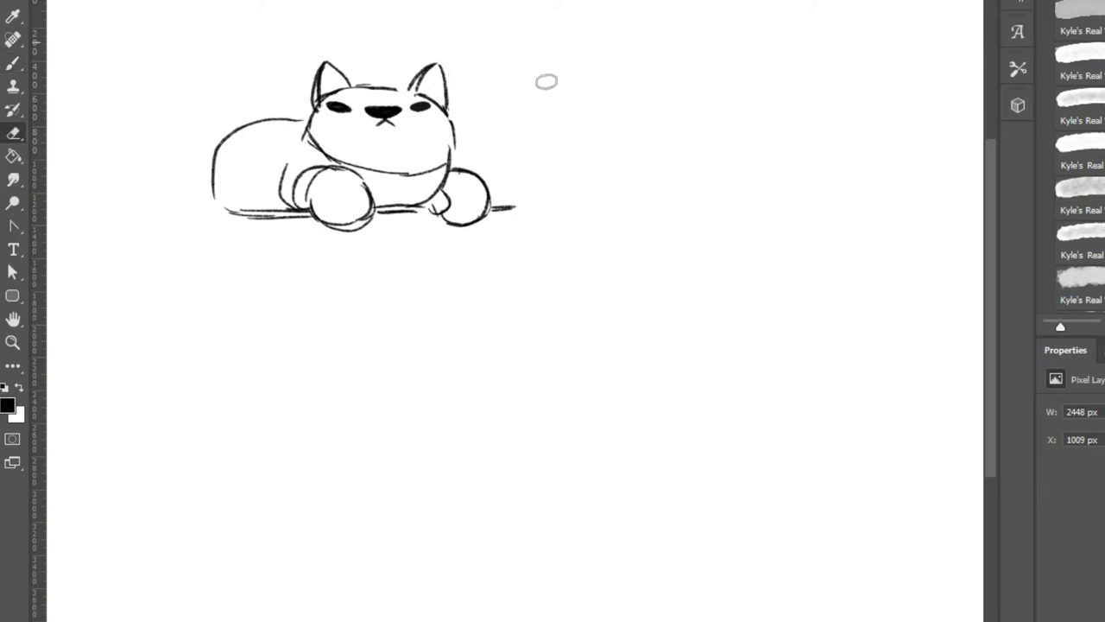
{"action": "left_click_drag", "start_coordinate": [447, 143], "coordinate": [471, 172]}
{"action": "key", "text": "b"}
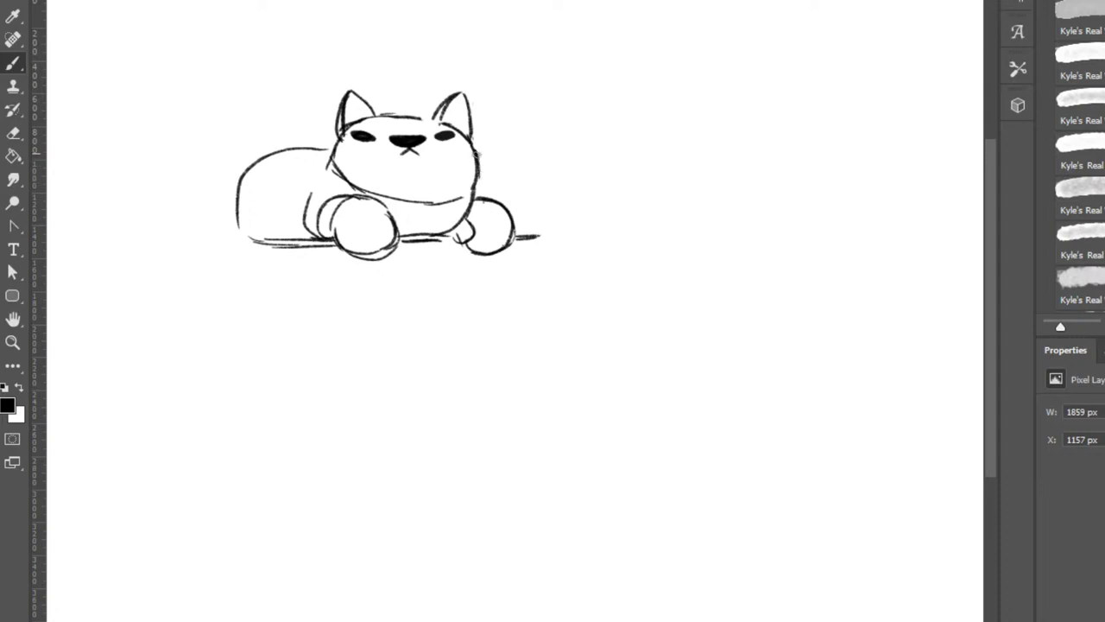
Redraw the right cheek as a smooth curve and clean up the left cheek's outline with the eraser.
{"action": "left_click_drag", "start_coordinate": [478, 162], "coordinate": [474, 192]}
{"action": "key", "text": "e"}
{"action": "left_click_drag", "start_coordinate": [337, 149], "coordinate": [349, 185]}
{"action": "key", "text": "b"}
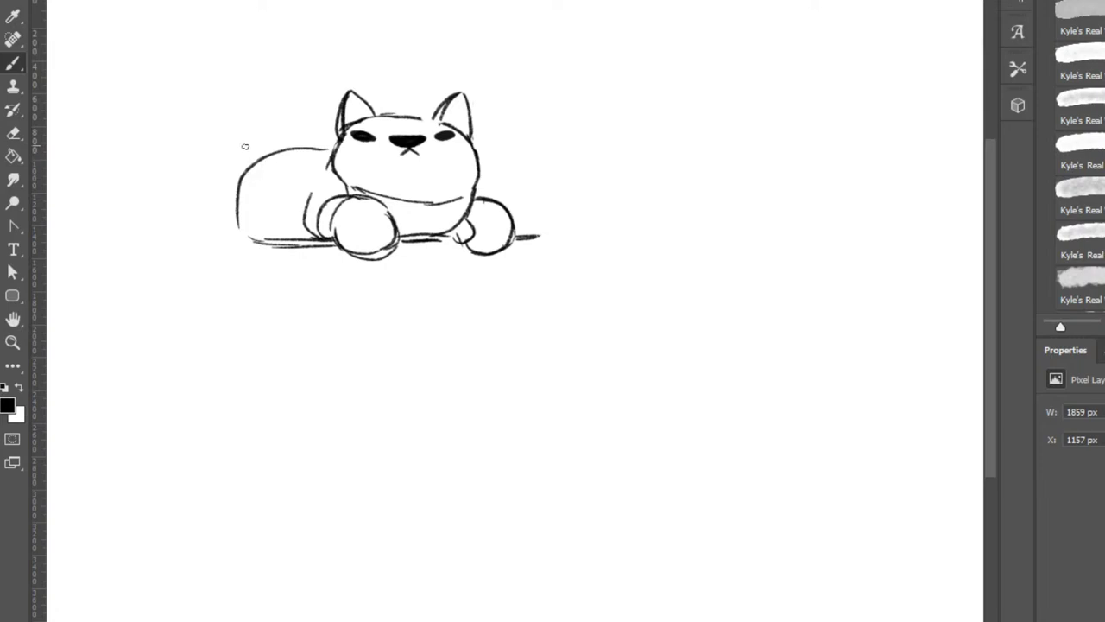
Draw a curled tail rising from the cat's rear, with a solid black tip and one black stripe below it.
{"action": "mouse_move", "coordinate": [173, 136]}
{"action": "left_mouse_down"}
{"action": "mouse_move", "coordinate": [169, 183]}
{"action": "mouse_move", "coordinate": [197, 197]}
{"action": "mouse_move", "coordinate": [243, 173]}
{"action": "left_mouse_up"}
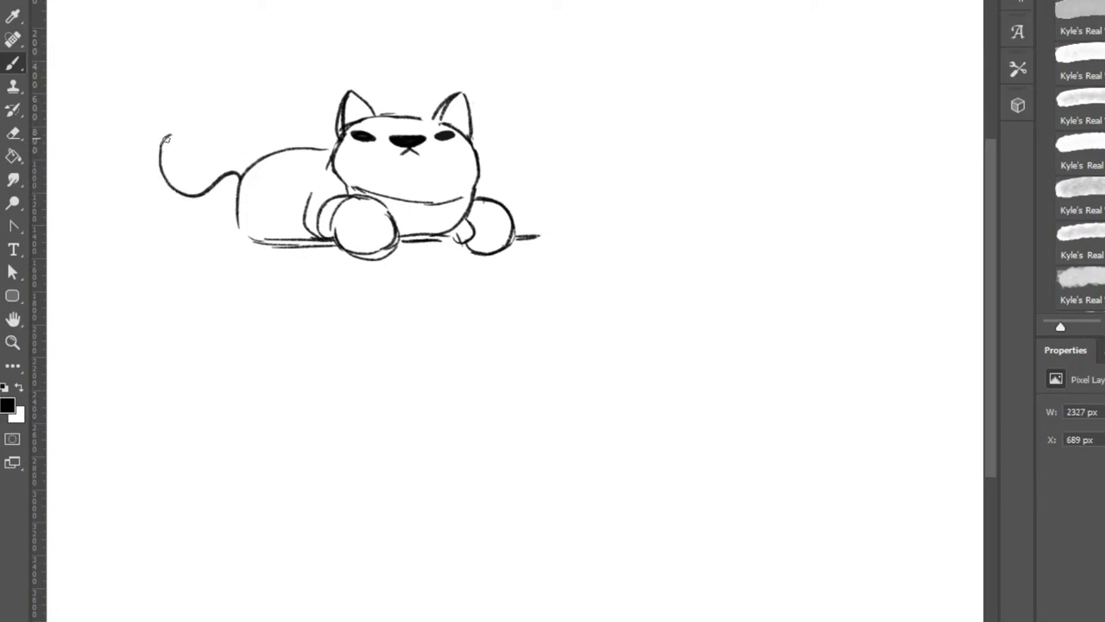
{"action": "left_click_drag", "start_coordinate": [166, 136], "coordinate": [175, 139]}
{"action": "left_click_drag", "start_coordinate": [187, 181], "coordinate": [248, 164]}
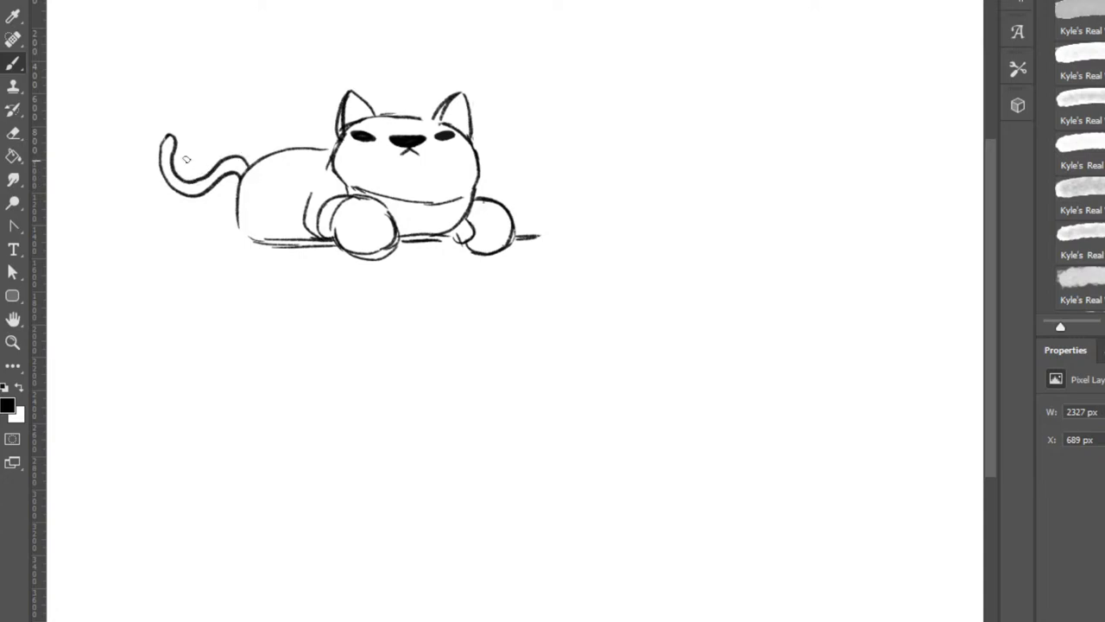
{"action": "left_click_drag", "start_coordinate": [168, 144], "coordinate": [176, 183]}
{"action": "left_click_drag", "start_coordinate": [166, 170], "coordinate": [173, 182]}
Outline a band on the body behind the head and front leg and fill it with dense black hatching.
{"action": "left_click_drag", "start_coordinate": [323, 147], "coordinate": [298, 236]}
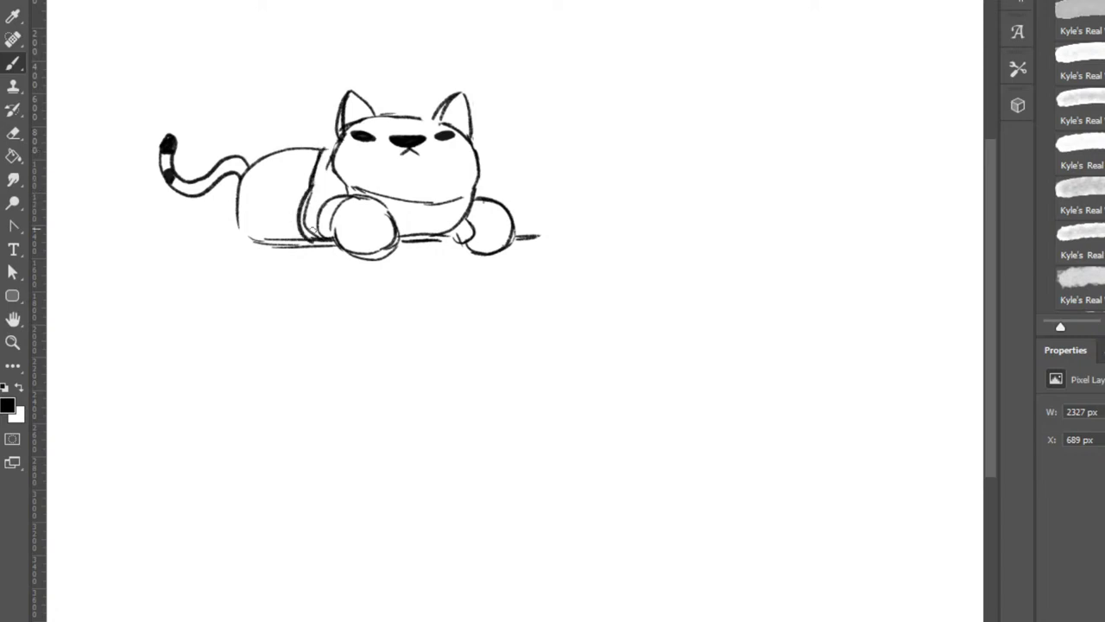
{"action": "left_click_drag", "start_coordinate": [325, 150], "coordinate": [313, 198]}
{"action": "mouse_move", "coordinate": [333, 154]}
{"action": "left_mouse_down"}
{"action": "mouse_move", "coordinate": [321, 197]}
{"action": "mouse_move", "coordinate": [335, 197]}
{"action": "mouse_move", "coordinate": [309, 216]}
{"action": "mouse_move", "coordinate": [307, 237]}
{"action": "left_mouse_up"}
{"action": "left_click_drag", "start_coordinate": [336, 188], "coordinate": [313, 219]}
{"action": "left_click_drag", "start_coordinate": [320, 212], "coordinate": [310, 238]}
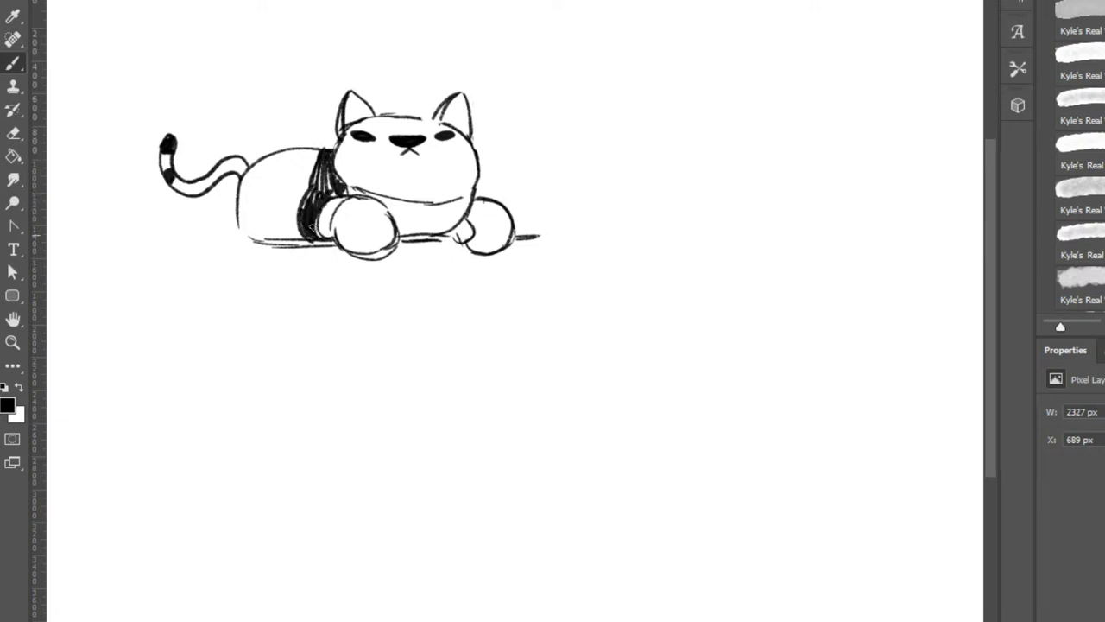
Fill the left edges of both ears with black.
{"action": "left_click_drag", "start_coordinate": [344, 117], "coordinate": [337, 140]}
{"action": "left_click_drag", "start_coordinate": [343, 96], "coordinate": [342, 126]}
{"action": "left_click_drag", "start_coordinate": [351, 117], "coordinate": [346, 136]}
{"action": "left_click_drag", "start_coordinate": [447, 103], "coordinate": [438, 122]}
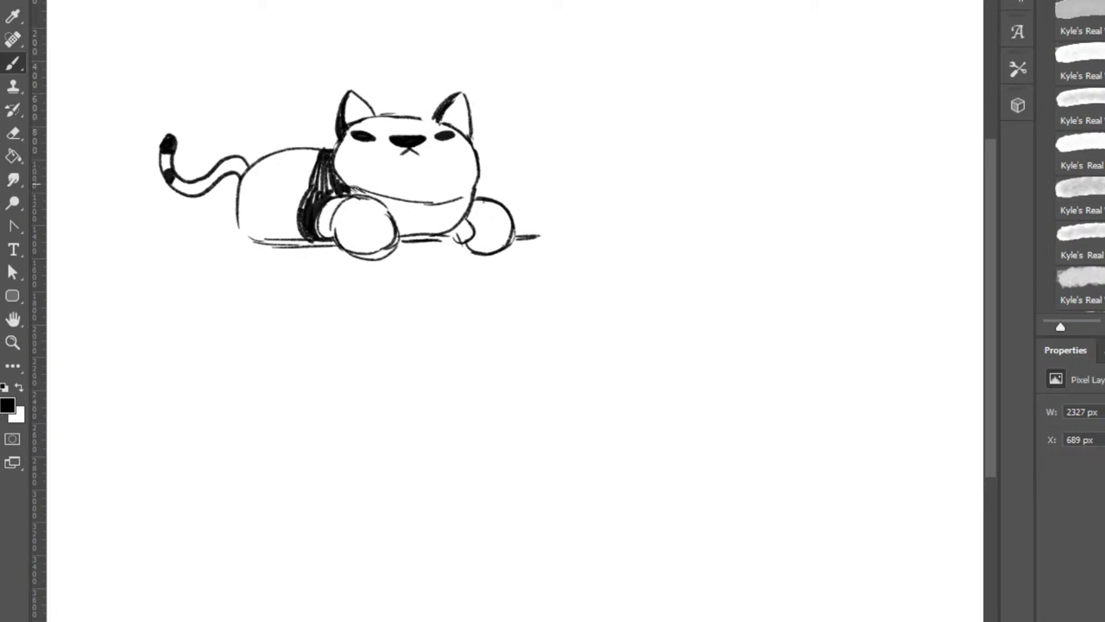
Hatch the chest between the paws in black and thicken the dark edge along the jaw line.
{"action": "mouse_move", "coordinate": [348, 188]}
{"action": "left_mouse_down"}
{"action": "mouse_move", "coordinate": [414, 208]}
{"action": "mouse_move", "coordinate": [470, 206]}
{"action": "left_mouse_up"}
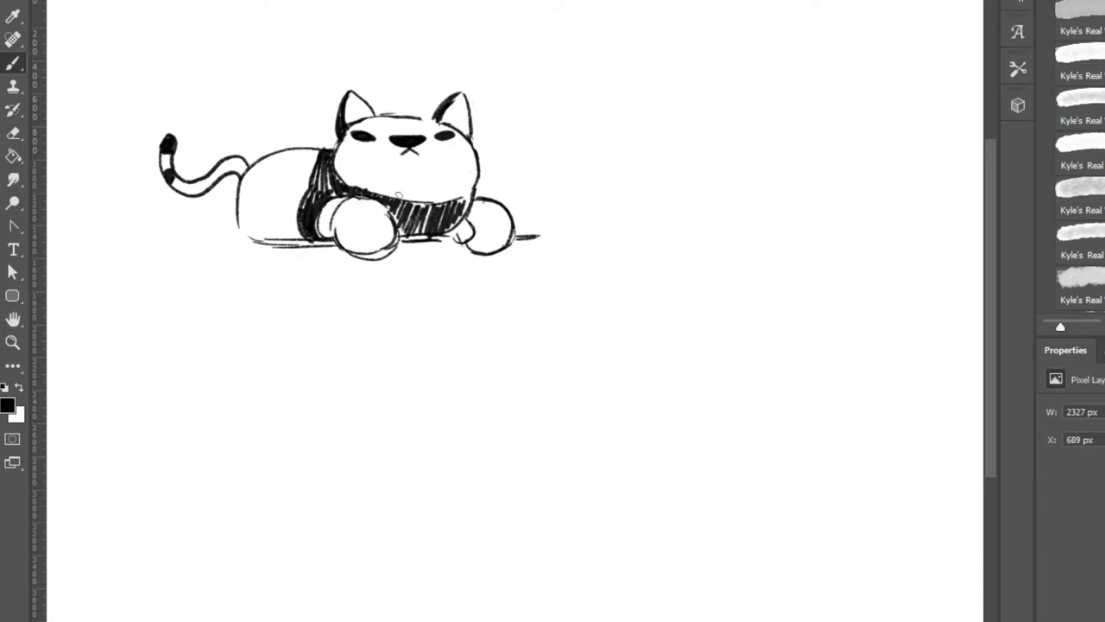
{"action": "mouse_move", "coordinate": [334, 160]}
{"action": "left_mouse_down"}
{"action": "mouse_move", "coordinate": [378, 191]}
{"action": "mouse_move", "coordinate": [477, 183]}
{"action": "mouse_move", "coordinate": [419, 203]}
{"action": "mouse_move", "coordinate": [464, 209]}
{"action": "mouse_move", "coordinate": [451, 233]}
{"action": "left_mouse_up"}
{"action": "key", "text": "e"}
{"action": "left_click_drag", "start_coordinate": [481, 182], "coordinate": [494, 183]}
{"action": "key", "text": "b"}
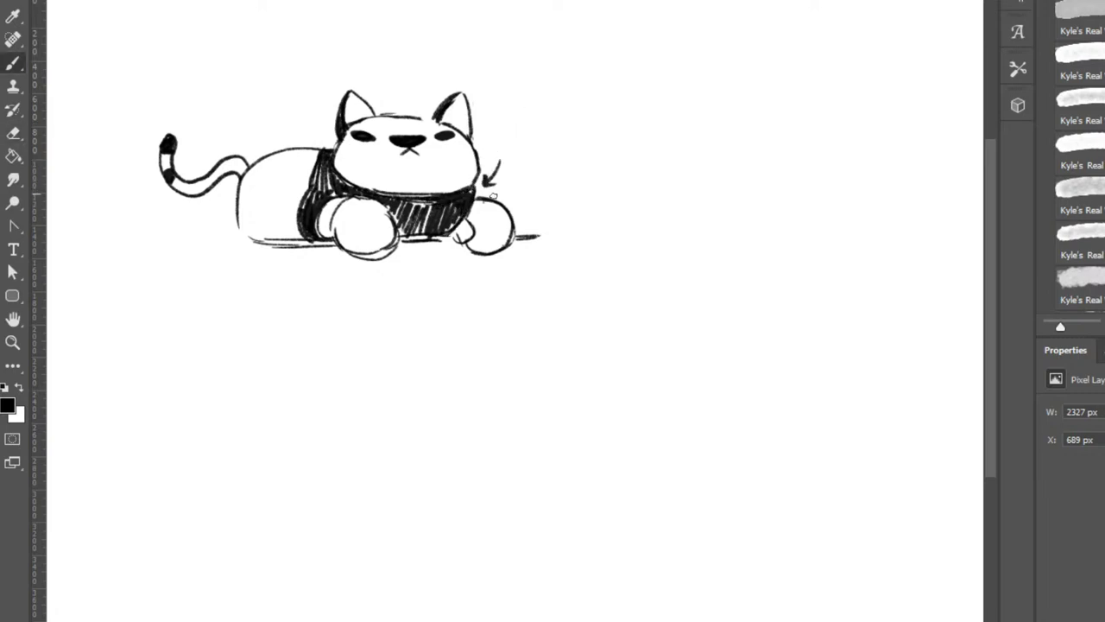
{"action": "key", "text": "ctrl+z"}
{"action": "key", "text": "ctrl+z"}
Clean up the left cheek's edge with the eraser and thicken the lower outline of the left front paw.
{"action": "key", "text": "e"}
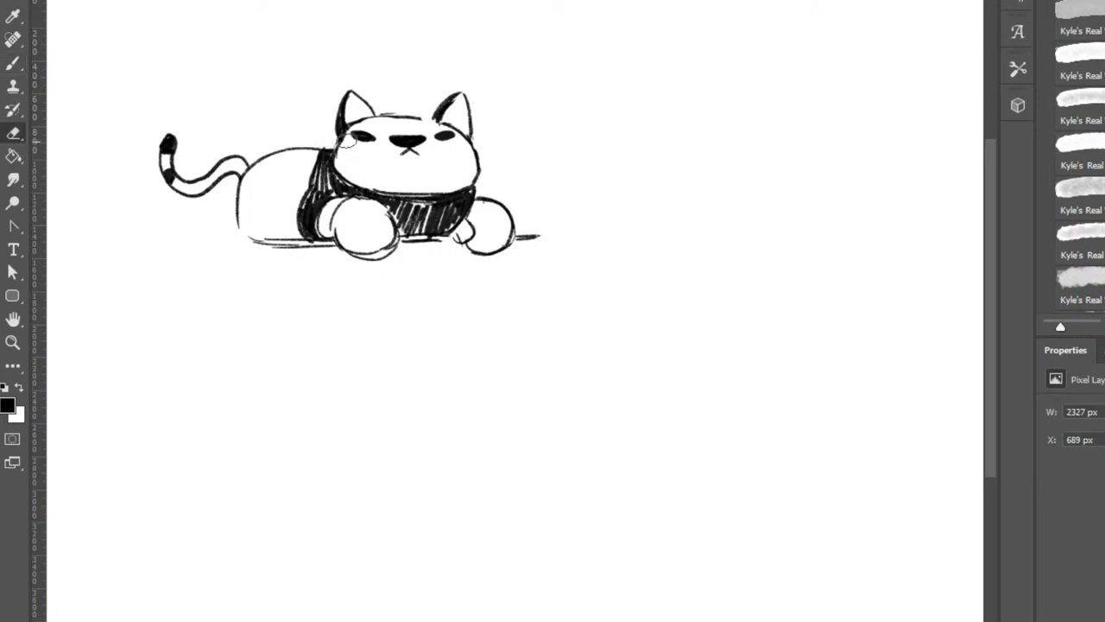
{"action": "key", "text": "b"}
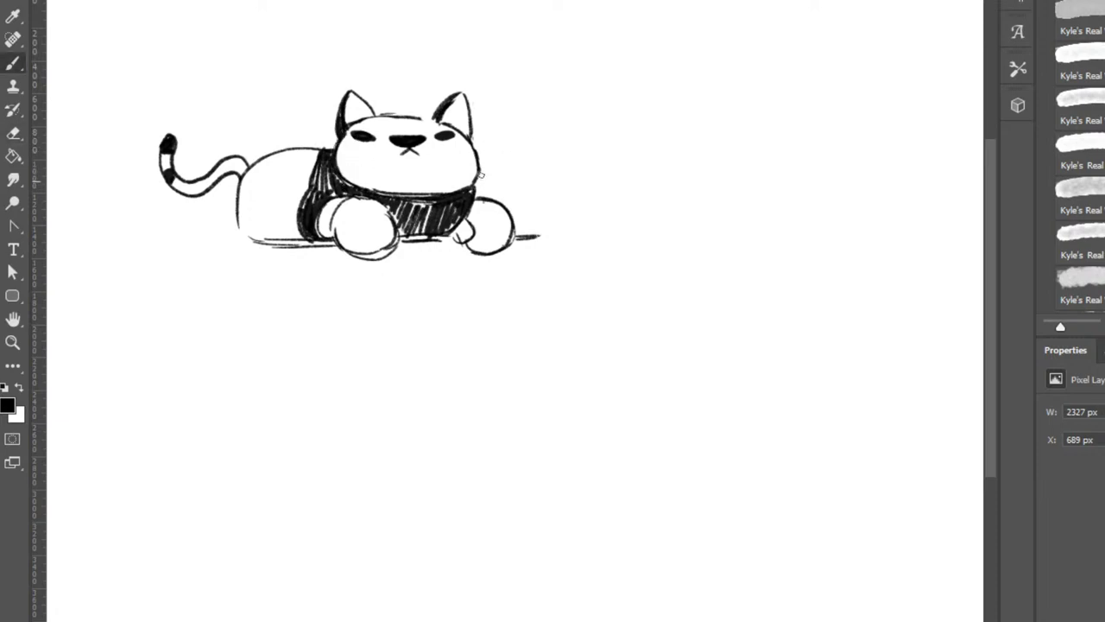
{"action": "left_click_drag", "start_coordinate": [423, 226], "coordinate": [415, 221]}
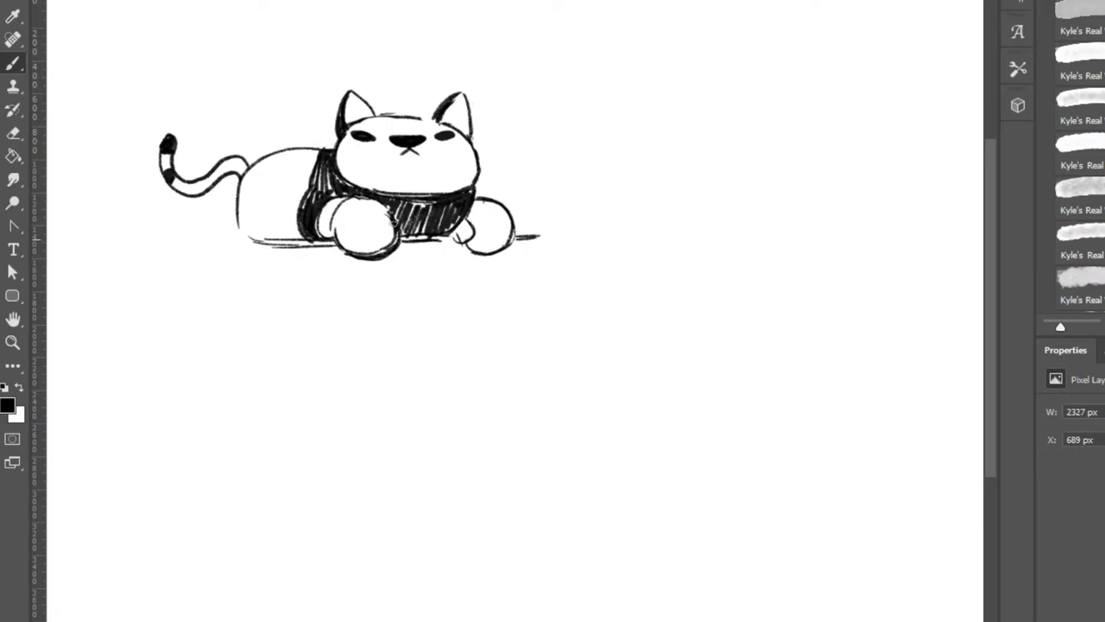
{"action": "mouse_move", "coordinate": [599, 156]}
{"action": "left_mouse_down"}
{"action": "mouse_move", "coordinate": [646, 111]}
{"action": "mouse_move", "coordinate": [728, 138]}
{"action": "mouse_move", "coordinate": [684, 251]}
{"action": "left_mouse_up"}
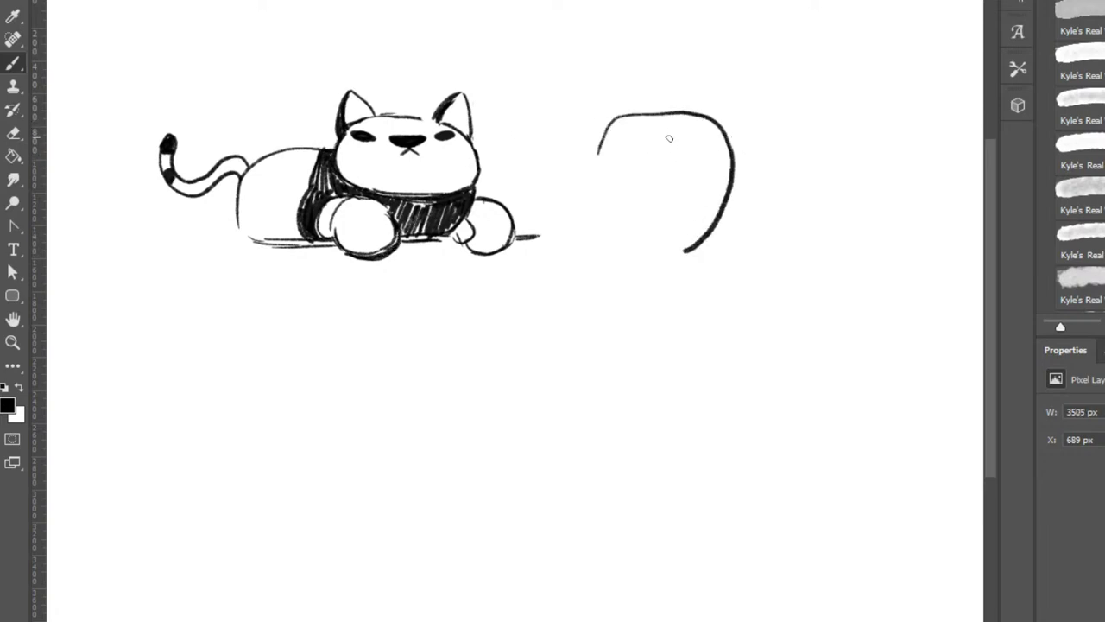
{"action": "mouse_move", "coordinate": [669, 138]}
{"action": "left_mouse_down"}
{"action": "mouse_move", "coordinate": [657, 139]}
{"action": "mouse_move", "coordinate": [711, 131]}
{"action": "left_mouse_up"}
{"action": "left_click", "coordinate": [638, 132]}
{"action": "left_click_drag", "start_coordinate": [505, 147], "coordinate": [484, 183]}
{"action": "left_click_drag", "start_coordinate": [493, 126], "coordinate": [484, 152]}
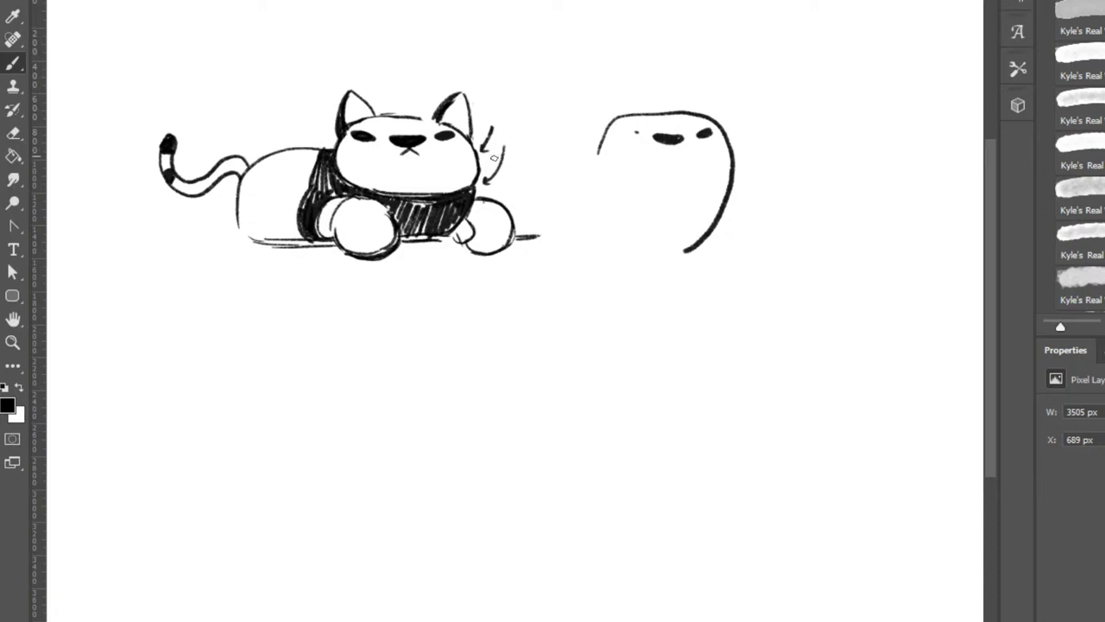
{"action": "key", "text": "ctrl+z"}
{"action": "key", "text": "e"}
{"action": "left_click_drag", "start_coordinate": [504, 147], "coordinate": [489, 177]}
{"action": "mouse_move", "coordinate": [604, 143]}
{"action": "left_mouse_down"}
{"action": "mouse_move", "coordinate": [639, 106]}
{"action": "mouse_move", "coordinate": [690, 116]}
{"action": "mouse_move", "coordinate": [688, 135]}
{"action": "mouse_move", "coordinate": [714, 140]}
{"action": "mouse_move", "coordinate": [687, 251]}
{"action": "left_mouse_up"}
{"action": "key", "text": "b"}
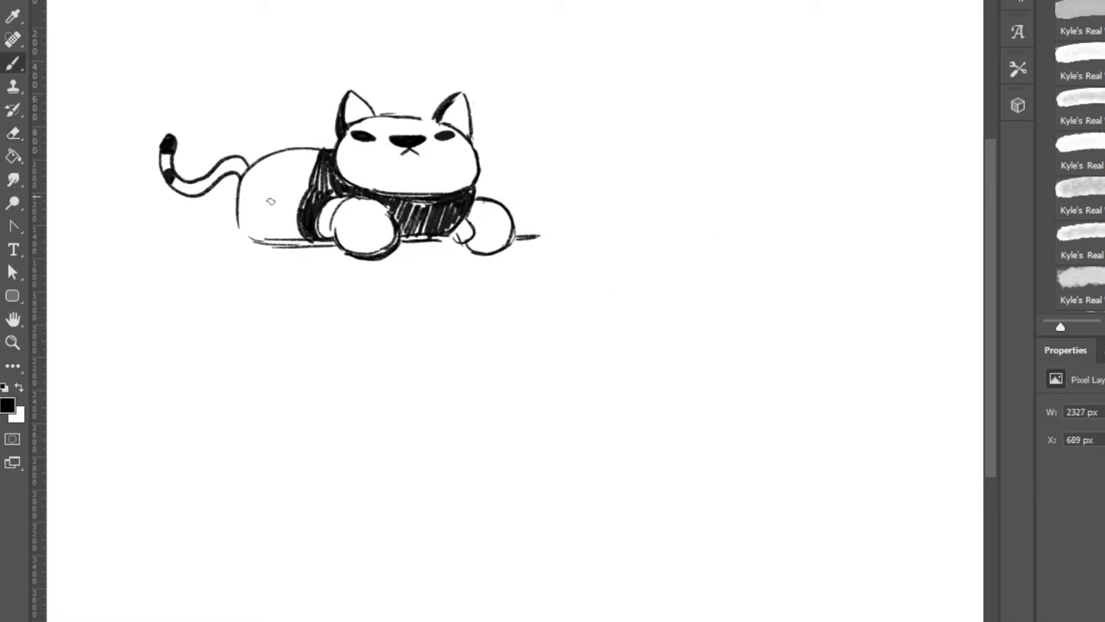
Draw a rounded hind leg at the cat's rear, fill it black, and shift the whole sketch slightly up and right.
{"action": "mouse_move", "coordinate": [239, 216]}
{"action": "left_mouse_down"}
{"action": "mouse_move", "coordinate": [262, 203]}
{"action": "mouse_move", "coordinate": [281, 242]}
{"action": "left_mouse_up"}
{"action": "key", "text": "ctrl+z"}
{"action": "key", "text": "ctrl+z"}
{"action": "mouse_move", "coordinate": [246, 244]}
{"action": "left_mouse_down"}
{"action": "mouse_move", "coordinate": [270, 239]}
{"action": "mouse_move", "coordinate": [239, 231]}
{"action": "mouse_move", "coordinate": [268, 216]}
{"action": "mouse_move", "coordinate": [269, 240]}
{"action": "mouse_move", "coordinate": [246, 246]}
{"action": "mouse_move", "coordinate": [403, 265]}
{"action": "mouse_move", "coordinate": [299, 241]}
{"action": "left_mouse_up"}
{"action": "key", "text": "v"}
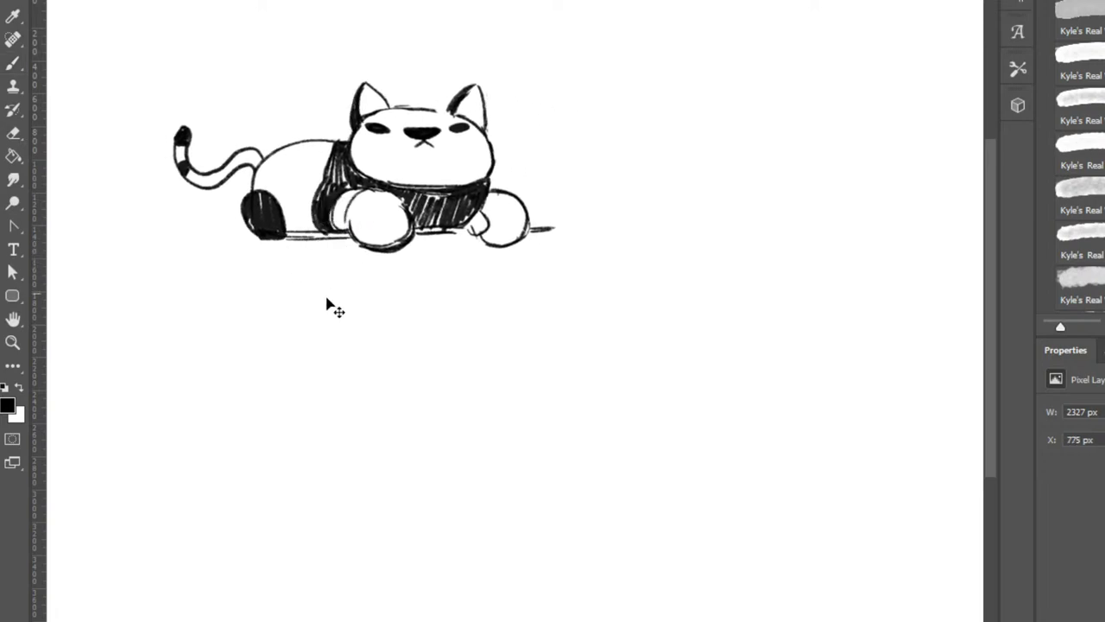
{"action": "key", "text": "b"}
{"action": "mouse_move", "coordinate": [259, 200]}
{"action": "left_mouse_down"}
{"action": "mouse_move", "coordinate": [257, 222]}
{"action": "mouse_move", "coordinate": [293, 238]}
{"action": "left_mouse_up"}
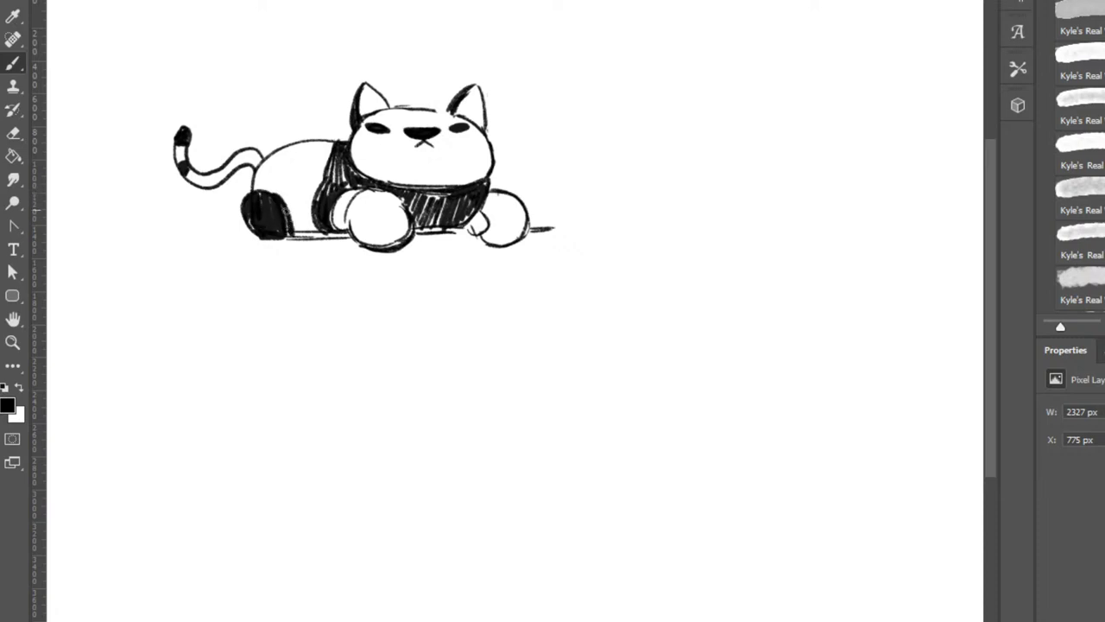
{"action": "mouse_move", "coordinate": [278, 201]}
{"action": "left_mouse_down"}
{"action": "mouse_move", "coordinate": [257, 190]}
{"action": "mouse_move", "coordinate": [273, 200]}
{"action": "left_mouse_up"}
Draw a flat laptop base in perspective beneath the cat, with a thin front edge and an angled right side.
{"action": "mouse_move", "coordinate": [201, 255]}
{"action": "left_mouse_down"}
{"action": "mouse_move", "coordinate": [299, 251]}
{"action": "mouse_move", "coordinate": [199, 249]}
{"action": "mouse_move", "coordinate": [196, 266]}
{"action": "mouse_move", "coordinate": [565, 277]}
{"action": "left_mouse_up"}
{"action": "left_click_drag", "start_coordinate": [279, 252], "coordinate": [561, 261]}
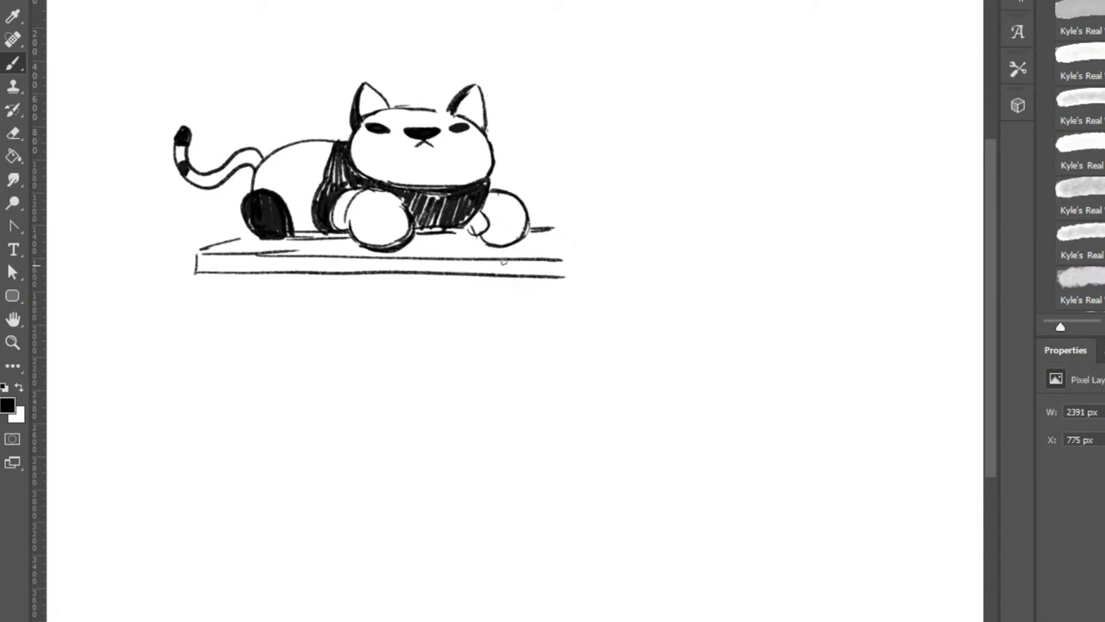
{"action": "left_click_drag", "start_coordinate": [502, 259], "coordinate": [502, 278]}
{"action": "key", "text": "ctrl+z"}
{"action": "mouse_move", "coordinate": [438, 258]}
{"action": "left_mouse_down"}
{"action": "mouse_move", "coordinate": [488, 244]}
{"action": "mouse_move", "coordinate": [553, 259]}
{"action": "mouse_move", "coordinate": [493, 277]}
{"action": "mouse_move", "coordinate": [456, 280]}
{"action": "mouse_move", "coordinate": [562, 242]}
{"action": "left_mouse_up"}
{"action": "key", "text": "e"}
{"action": "key", "text": "b"}
Draw the open laptop lid behind the cat as a tilted frame with edge thickness and an inner screen border.
{"action": "left_click_drag", "start_coordinate": [582, 112], "coordinate": [602, 28]}
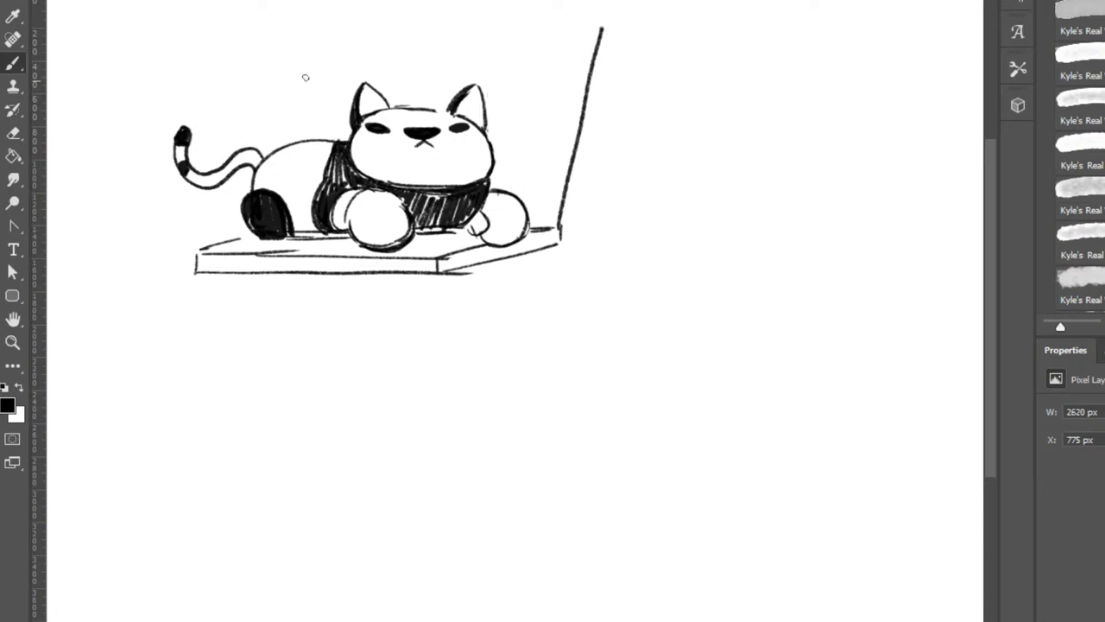
{"action": "mouse_move", "coordinate": [314, 33]}
{"action": "left_mouse_down"}
{"action": "mouse_move", "coordinate": [297, 130]}
{"action": "mouse_move", "coordinate": [355, 27]}
{"action": "mouse_move", "coordinate": [315, 39]}
{"action": "mouse_move", "coordinate": [330, 32]}
{"action": "mouse_move", "coordinate": [570, 24]}
{"action": "left_mouse_up"}
{"action": "key", "text": "ctrl+z"}
{"action": "key", "text": "ctrl+z"}
{"action": "left_click_drag", "start_coordinate": [335, 29], "coordinate": [306, 138]}
{"action": "mouse_move", "coordinate": [338, 31]}
{"action": "left_mouse_down"}
{"action": "mouse_move", "coordinate": [605, 25]}
{"action": "mouse_move", "coordinate": [586, 54]}
{"action": "mouse_move", "coordinate": [549, 222]}
{"action": "left_mouse_up"}
{"action": "key", "text": "e"}
{"action": "left_click_drag", "start_coordinate": [597, 28], "coordinate": [614, 44]}
{"action": "key", "text": "b"}
{"action": "mouse_move", "coordinate": [346, 42]}
{"action": "left_mouse_down"}
{"action": "mouse_move", "coordinate": [325, 129]}
{"action": "mouse_move", "coordinate": [366, 41]}
{"action": "mouse_move", "coordinate": [577, 42]}
{"action": "mouse_move", "coordinate": [540, 212]}
{"action": "left_mouse_up"}
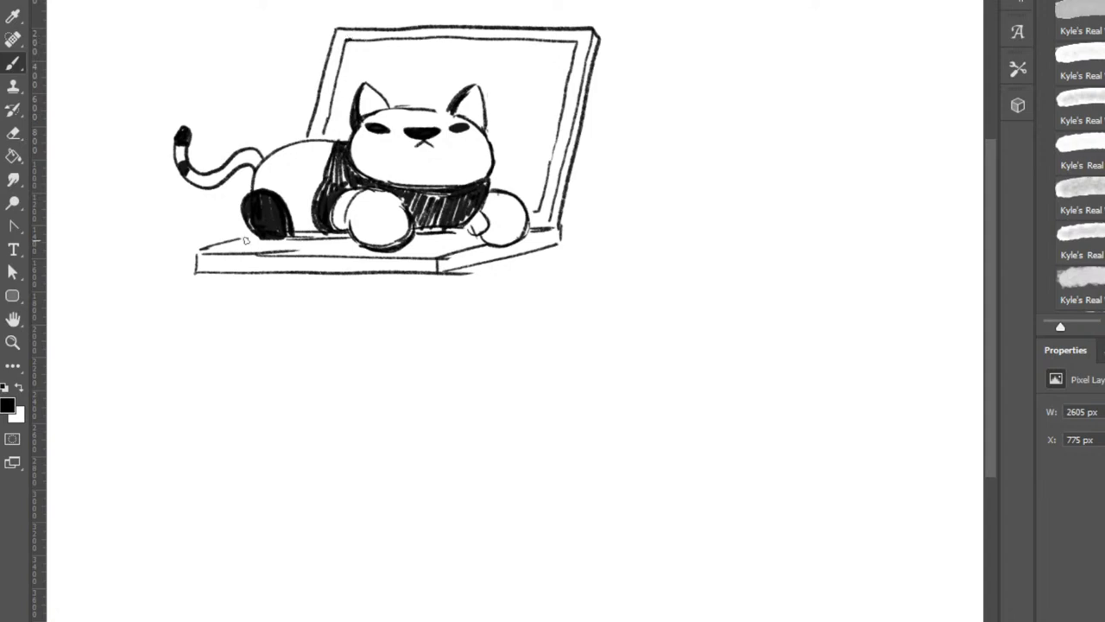
Add a latch notch to the laptop's front edge and sketch a few dark keyboard keys around the front paws.
{"action": "mouse_move", "coordinate": [245, 240]}
{"action": "left_mouse_down"}
{"action": "mouse_move", "coordinate": [218, 248]}
{"action": "mouse_move", "coordinate": [249, 236]}
{"action": "mouse_move", "coordinate": [393, 258]}
{"action": "mouse_move", "coordinate": [277, 255]}
{"action": "mouse_move", "coordinate": [327, 261]}
{"action": "mouse_move", "coordinate": [371, 243]}
{"action": "mouse_move", "coordinate": [305, 251]}
{"action": "left_mouse_up"}
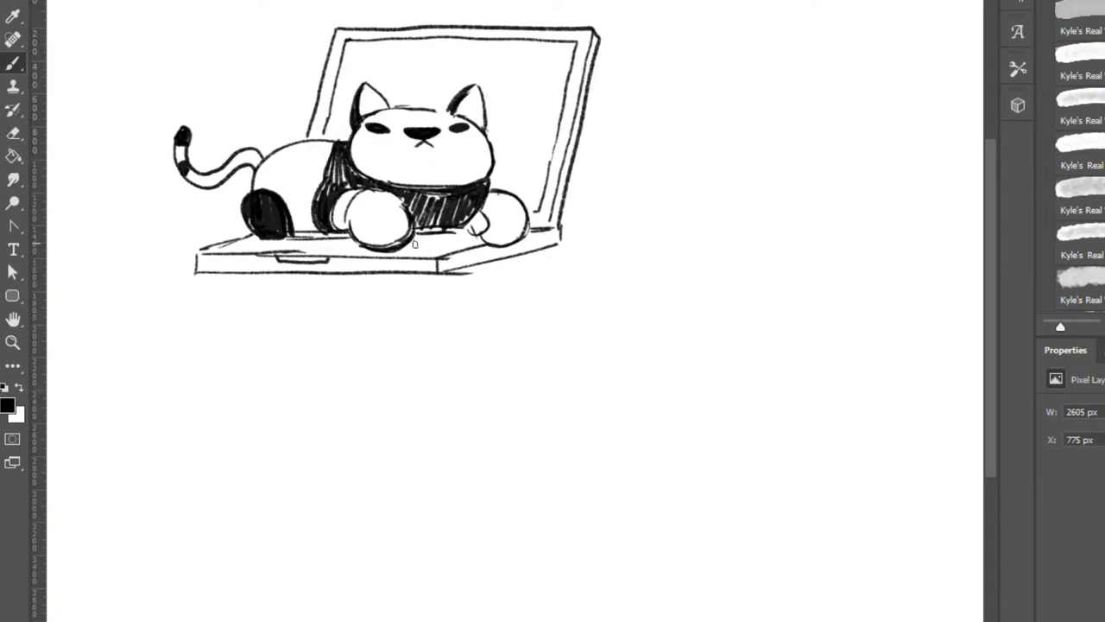
{"action": "left_click_drag", "start_coordinate": [411, 244], "coordinate": [465, 240]}
{"action": "left_click_drag", "start_coordinate": [296, 238], "coordinate": [339, 236]}
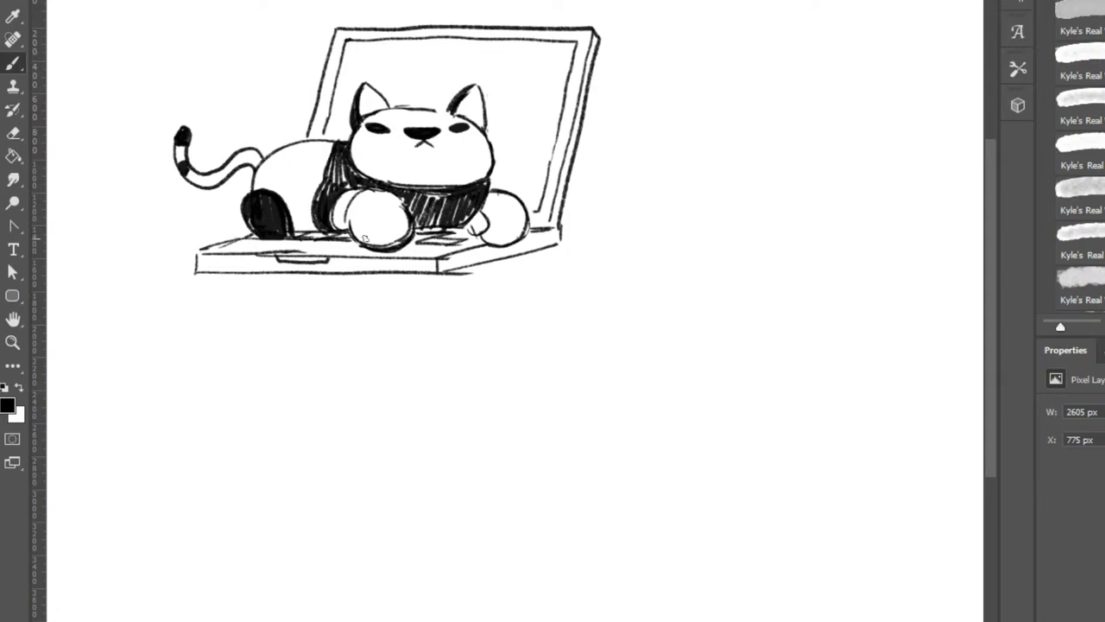
Enlarge the black hind leg, fill the whole tail black, and touch up the edge between the left paw and chest.
{"action": "left_click_drag", "start_coordinate": [250, 205], "coordinate": [249, 235]}
{"action": "mouse_move", "coordinate": [258, 191]}
{"action": "left_mouse_down"}
{"action": "mouse_move", "coordinate": [244, 240]}
{"action": "mouse_move", "coordinate": [281, 244]}
{"action": "mouse_move", "coordinate": [291, 215]}
{"action": "left_mouse_up"}
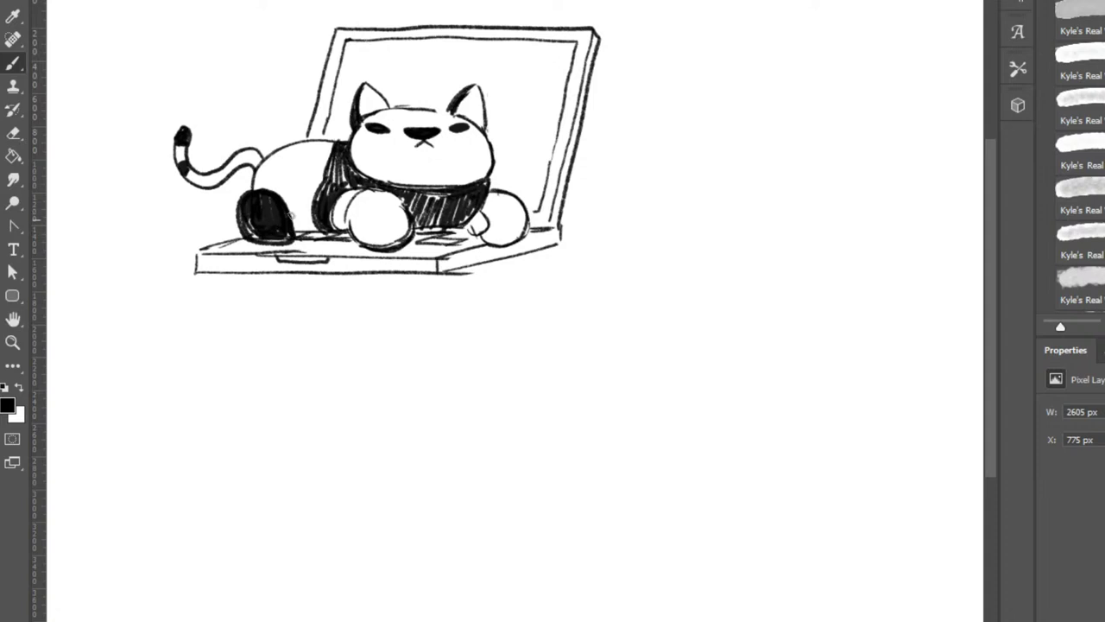
{"action": "mouse_move", "coordinate": [257, 160]}
{"action": "left_mouse_down"}
{"action": "mouse_move", "coordinate": [241, 158]}
{"action": "mouse_move", "coordinate": [207, 185]}
{"action": "mouse_move", "coordinate": [178, 149]}
{"action": "mouse_move", "coordinate": [188, 163]}
{"action": "left_mouse_up"}
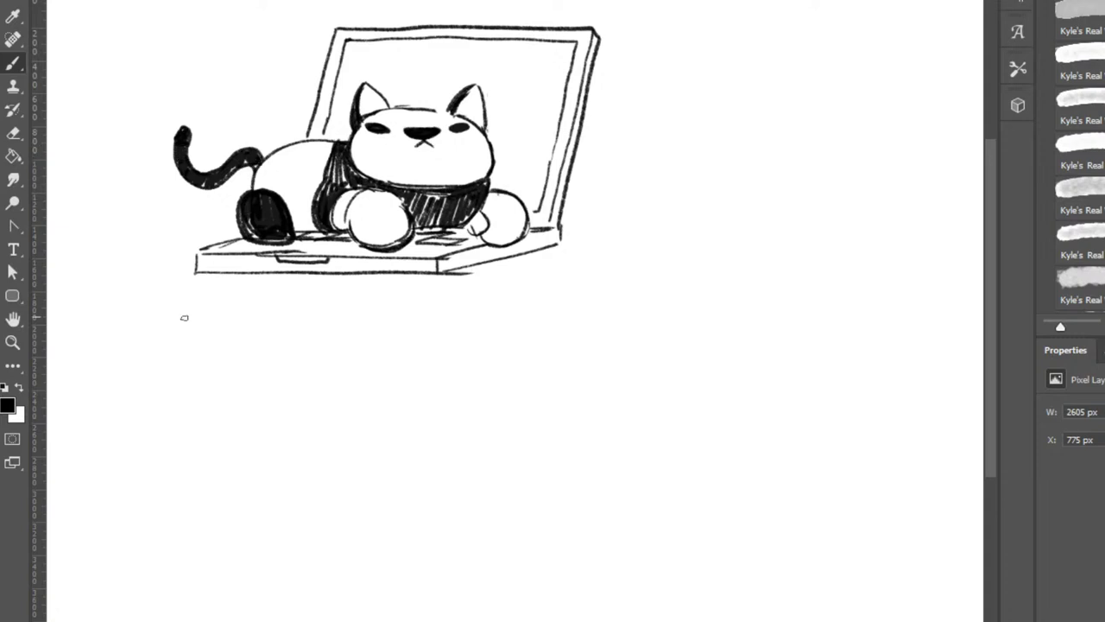
{"action": "key", "text": "e"}
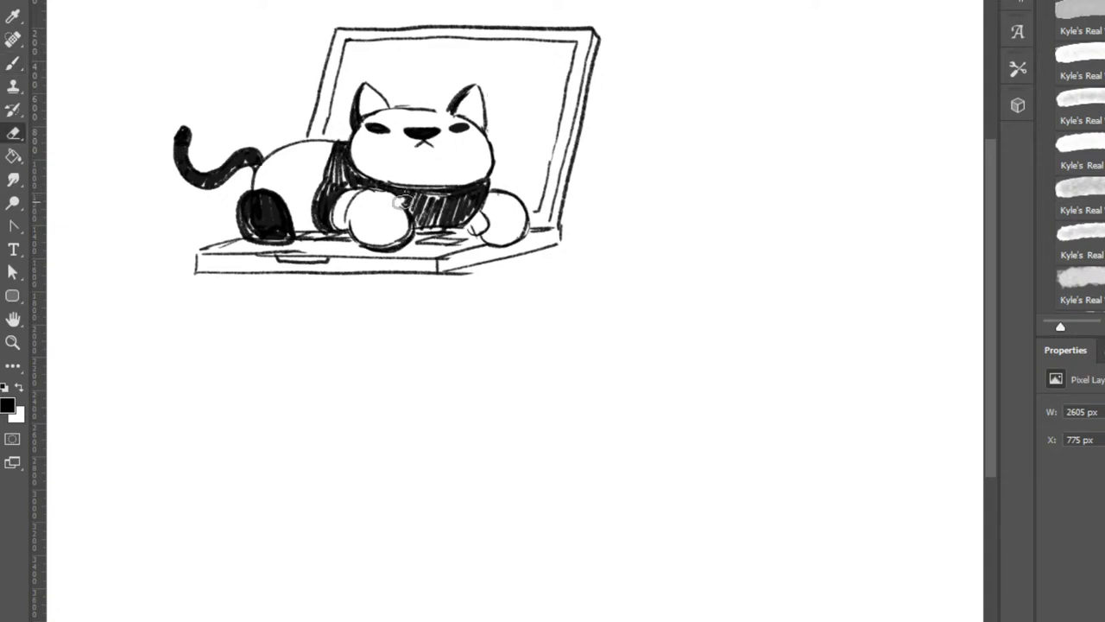
{"action": "key", "text": "b"}
{"action": "left_click_drag", "start_coordinate": [395, 194], "coordinate": [423, 216]}
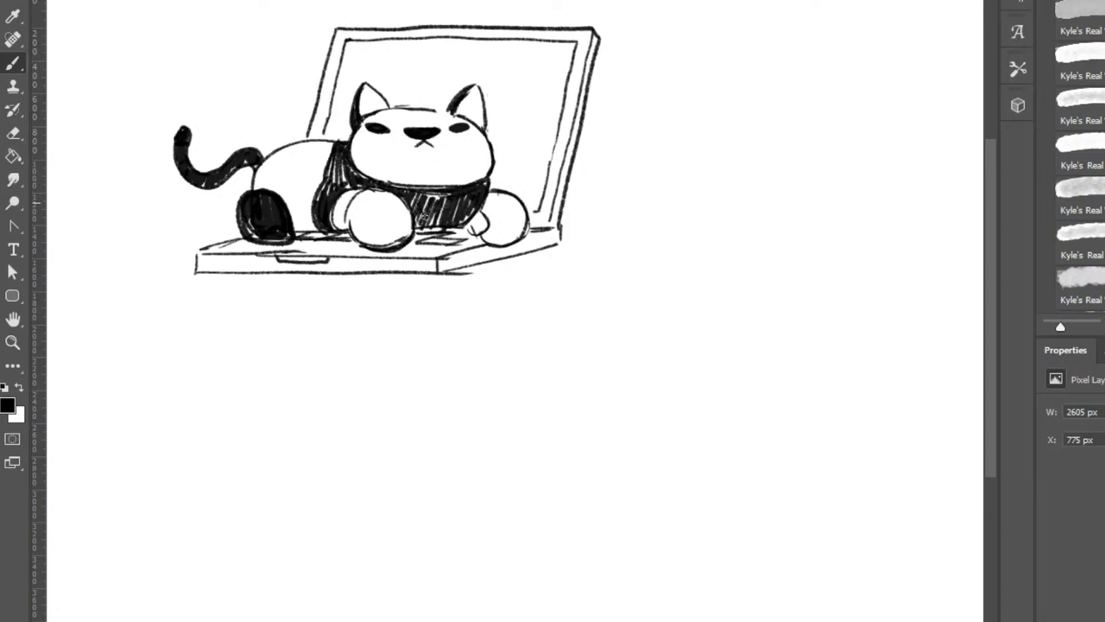
{"action": "right_click", "coordinate": [419, 88]}
{"action": "left_click", "coordinate": [423, 91]}
{"action": "key", "text": "space"}
{"action": "mouse_move", "coordinate": [574, 201]}
{"action": "left_mouse_down"}
{"action": "mouse_move", "coordinate": [461, 227]}
{"action": "mouse_move", "coordinate": [525, 205]}
{"action": "left_mouse_up"}
{"action": "left_click_drag", "start_coordinate": [623, 328], "coordinate": [699, 273]}
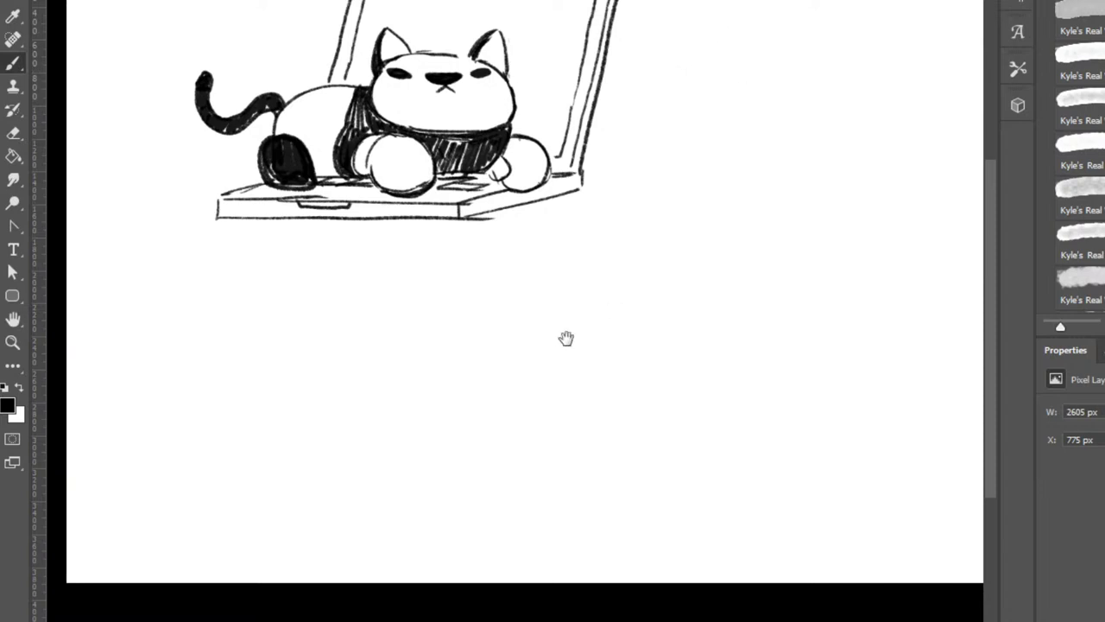
{"action": "mouse_move", "coordinate": [565, 337]}
{"action": "left_mouse_down"}
{"action": "mouse_move", "coordinate": [587, 474]}
{"action": "mouse_move", "coordinate": [562, 406]}
{"action": "left_mouse_up"}
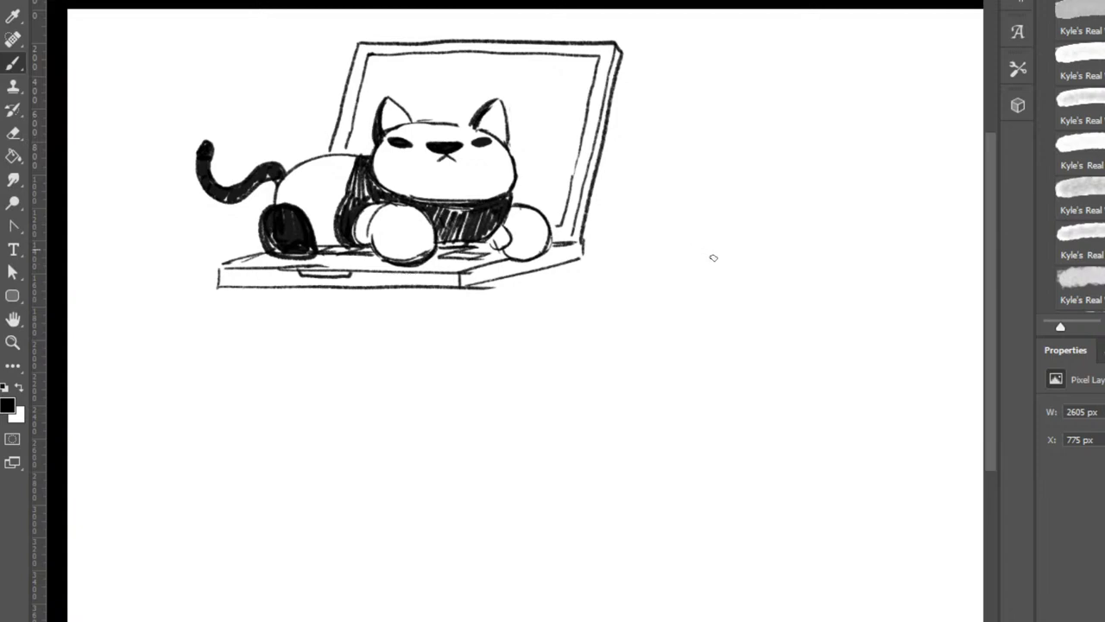
Create a new layer and sketch a second animal's rounded head top and first body side lines in the space beside the laptop.
{"action": "left_click_drag", "start_coordinate": [661, 290], "coordinate": [605, 261]}
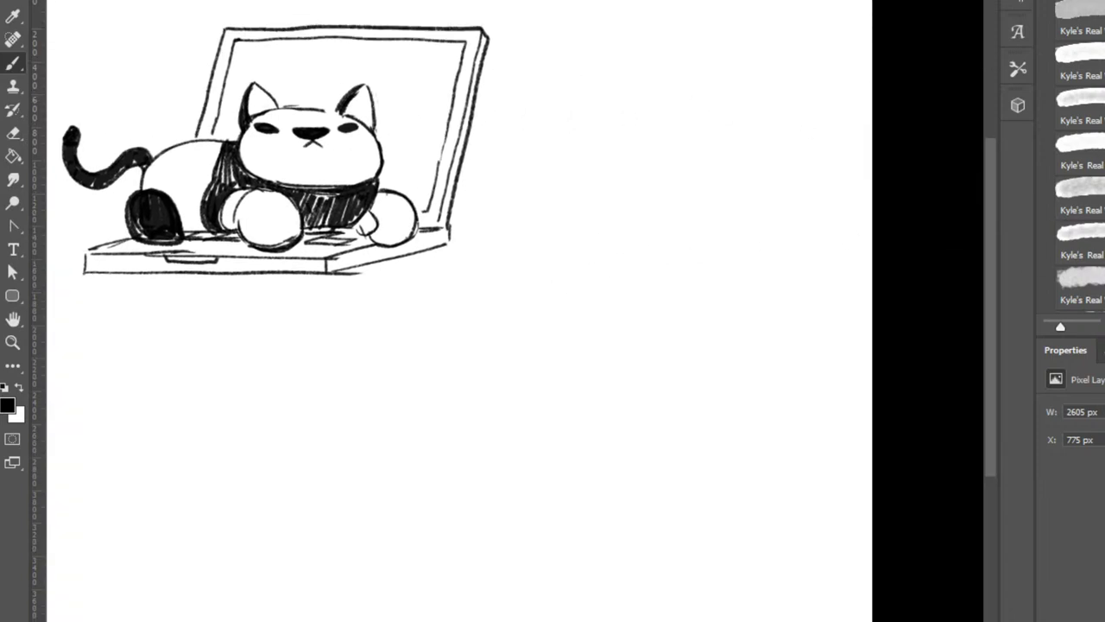
{"action": "key", "text": "ctrl+shift+alt+n"}
{"action": "mouse_move", "coordinate": [605, 116]}
{"action": "left_mouse_down"}
{"action": "mouse_move", "coordinate": [630, 93]}
{"action": "mouse_move", "coordinate": [711, 98]}
{"action": "mouse_move", "coordinate": [744, 124]}
{"action": "mouse_move", "coordinate": [722, 98]}
{"action": "mouse_move", "coordinate": [651, 97]}
{"action": "mouse_move", "coordinate": [615, 102]}
{"action": "mouse_move", "coordinate": [599, 126]}
{"action": "left_mouse_up"}
{"action": "left_click_drag", "start_coordinate": [738, 131], "coordinate": [748, 176]}
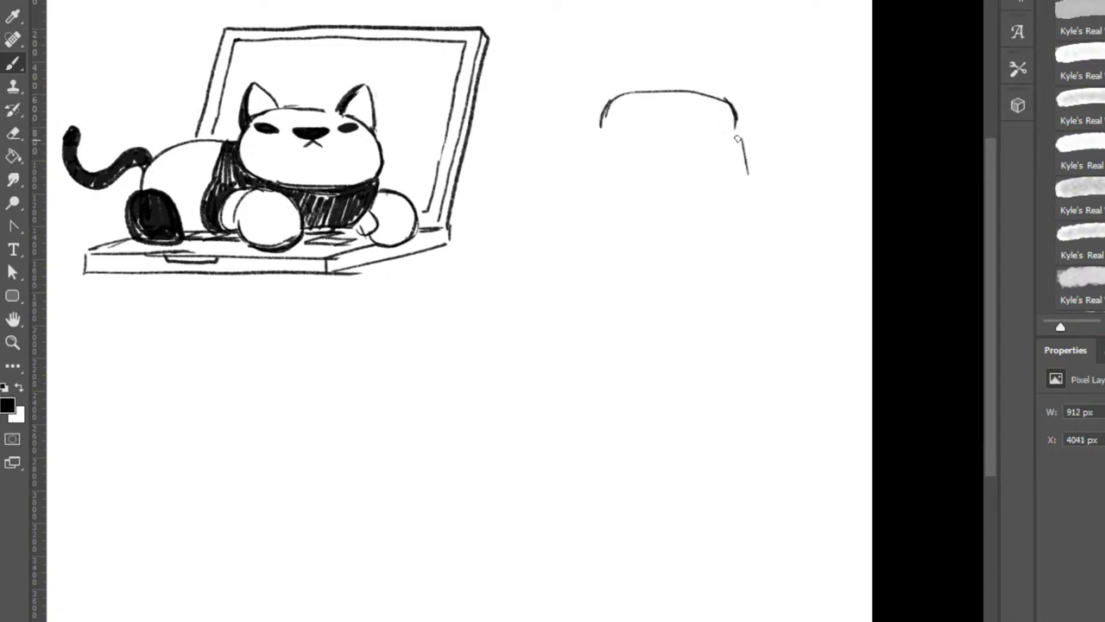
{"action": "mouse_move", "coordinate": [599, 129]}
{"action": "left_mouse_down"}
{"action": "mouse_move", "coordinate": [576, 223]}
{"action": "mouse_move", "coordinate": [582, 280]}
{"action": "left_mouse_up"}
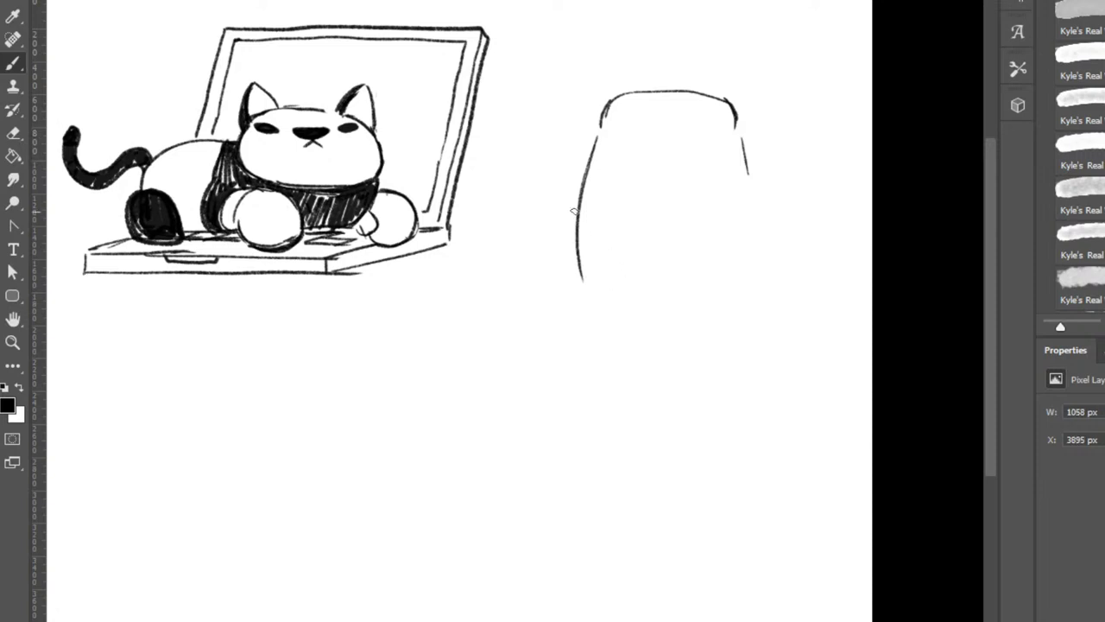
Complete the second animal's plump pear-shaped body outline with curved sides, a flat base line and a reinforced right cheek.
{"action": "mouse_move", "coordinate": [576, 207]}
{"action": "left_mouse_down"}
{"action": "mouse_move", "coordinate": [618, 289]}
{"action": "mouse_move", "coordinate": [629, 266]}
{"action": "mouse_move", "coordinate": [708, 281]}
{"action": "left_mouse_up"}
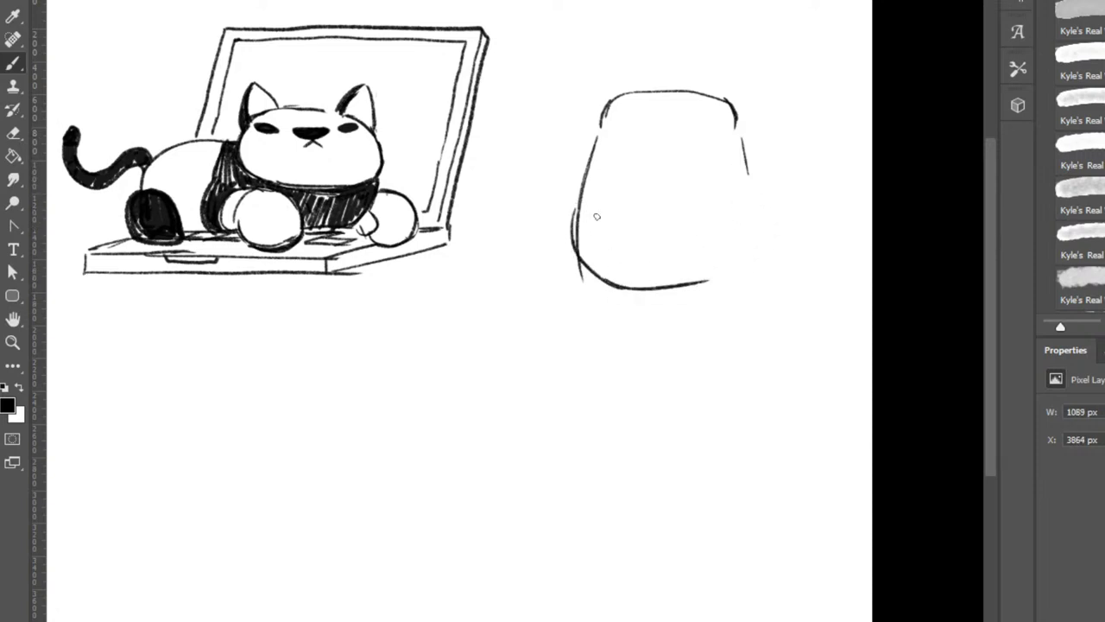
{"action": "key", "text": "ctrl+z"}
{"action": "mouse_move", "coordinate": [601, 137]}
{"action": "left_mouse_down"}
{"action": "mouse_move", "coordinate": [575, 216]}
{"action": "mouse_move", "coordinate": [584, 242]}
{"action": "left_mouse_up"}
{"action": "left_click_drag", "start_coordinate": [739, 140], "coordinate": [756, 216]}
{"action": "mouse_move", "coordinate": [747, 168]}
{"action": "left_mouse_down"}
{"action": "mouse_move", "coordinate": [762, 232]}
{"action": "mouse_move", "coordinate": [746, 278]}
{"action": "left_mouse_up"}
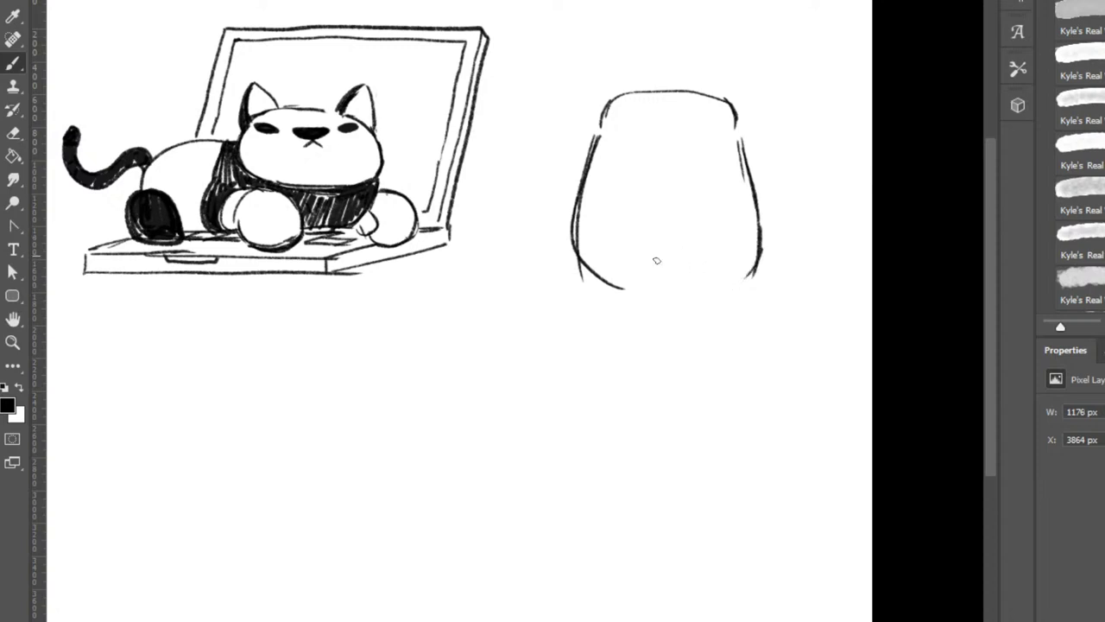
{"action": "mouse_move", "coordinate": [580, 294]}
{"action": "left_mouse_down"}
{"action": "mouse_move", "coordinate": [756, 284]}
{"action": "mouse_move", "coordinate": [725, 290]}
{"action": "left_mouse_up"}
{"action": "mouse_move", "coordinate": [587, 269]}
{"action": "left_mouse_down"}
{"action": "mouse_move", "coordinate": [599, 288]}
{"action": "mouse_move", "coordinate": [629, 295]}
{"action": "left_mouse_up"}
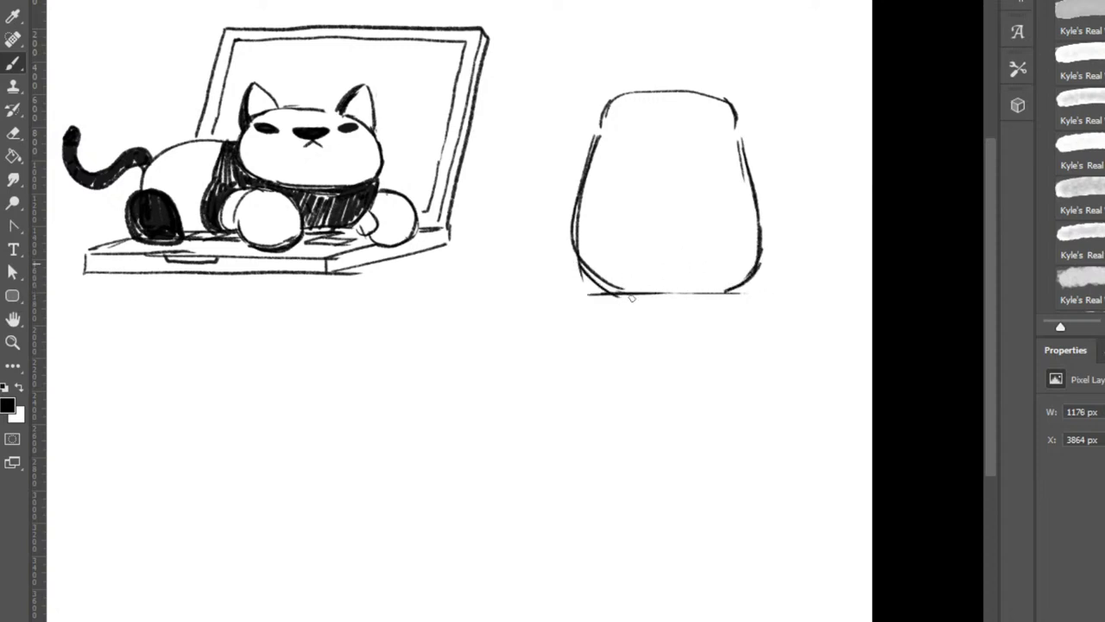
{"action": "left_click_drag", "start_coordinate": [568, 242], "coordinate": [595, 292]}
{"action": "left_click_drag", "start_coordinate": [727, 99], "coordinate": [733, 136]}
Draw the second animal's face with two small black oval eyes, a wide black nose and a small open mouth with muzzle lines.
{"action": "mouse_move", "coordinate": [662, 109]}
{"action": "left_mouse_down"}
{"action": "mouse_move", "coordinate": [653, 109]}
{"action": "mouse_move", "coordinate": [704, 105]}
{"action": "left_mouse_up"}
{"action": "mouse_move", "coordinate": [632, 104]}
{"action": "left_mouse_down"}
{"action": "mouse_move", "coordinate": [678, 122]}
{"action": "mouse_move", "coordinate": [645, 131]}
{"action": "left_mouse_up"}
{"action": "mouse_move", "coordinate": [656, 122]}
{"action": "left_mouse_down"}
{"action": "mouse_move", "coordinate": [671, 128]}
{"action": "mouse_move", "coordinate": [653, 131]}
{"action": "mouse_move", "coordinate": [663, 123]}
{"action": "mouse_move", "coordinate": [676, 139]}
{"action": "mouse_move", "coordinate": [669, 128]}
{"action": "mouse_move", "coordinate": [684, 126]}
{"action": "mouse_move", "coordinate": [653, 137]}
{"action": "left_mouse_up"}
{"action": "key", "text": "ctrl+z"}
{"action": "key", "text": "ctrl+z"}
{"action": "key", "text": "e"}
{"action": "key", "text": "b"}
{"action": "key", "text": "e"}
{"action": "key", "text": "b"}
{"action": "key", "text": "e"}
{"action": "key", "text": "b"}
{"action": "key", "text": "ctrl+z"}
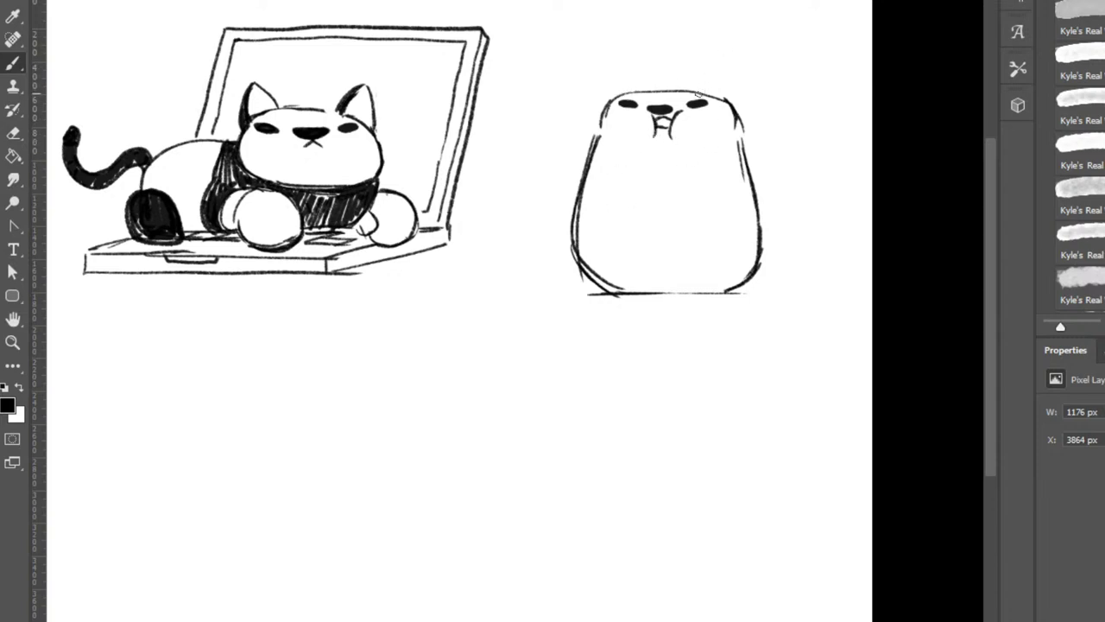
Add two small rounded ears on top of the second animal's head, with dark inner edges.
{"action": "mouse_move", "coordinate": [698, 92]}
{"action": "left_mouse_down"}
{"action": "mouse_move", "coordinate": [729, 99]}
{"action": "mouse_move", "coordinate": [715, 77]}
{"action": "left_mouse_up"}
{"action": "key", "text": "ctrl+z"}
{"action": "mouse_move", "coordinate": [636, 93]}
{"action": "left_mouse_down"}
{"action": "mouse_move", "coordinate": [618, 86]}
{"action": "mouse_move", "coordinate": [638, 92]}
{"action": "left_mouse_up"}
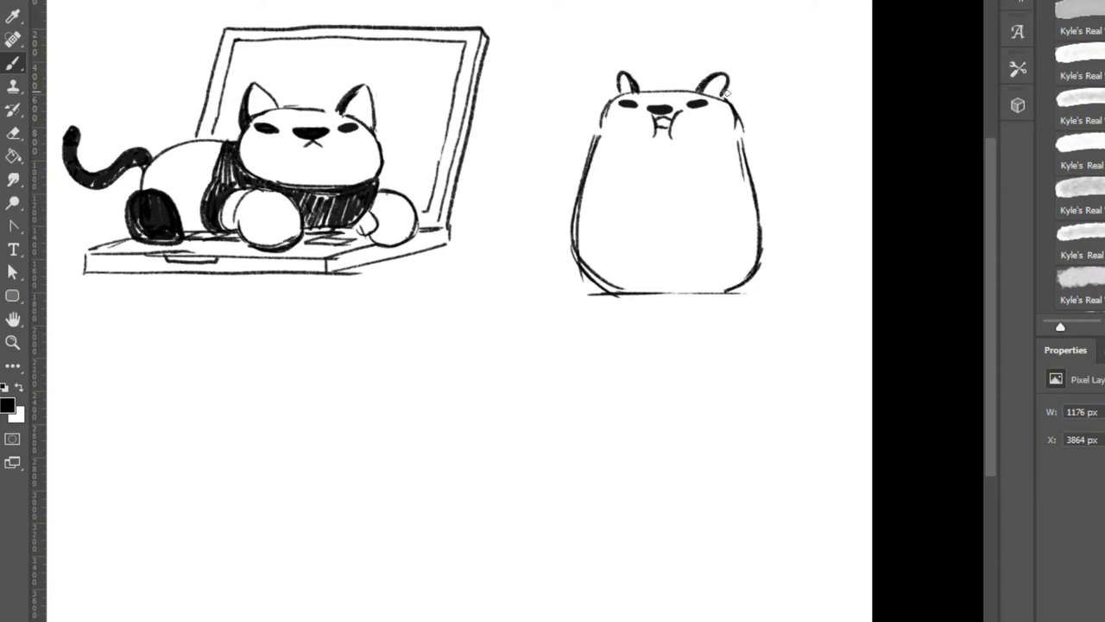
{"action": "key", "text": "e"}
{"action": "key", "text": "b"}
{"action": "key", "text": "e"}
{"action": "key", "text": "b"}
{"action": "mouse_move", "coordinate": [614, 88]}
{"action": "left_mouse_down"}
{"action": "mouse_move", "coordinate": [622, 73]}
{"action": "mouse_move", "coordinate": [623, 93]}
{"action": "left_mouse_up"}
Clean up the second animal's right cheek line and draw two small raised paws with short stripes on its chest.
{"action": "key", "text": "e"}
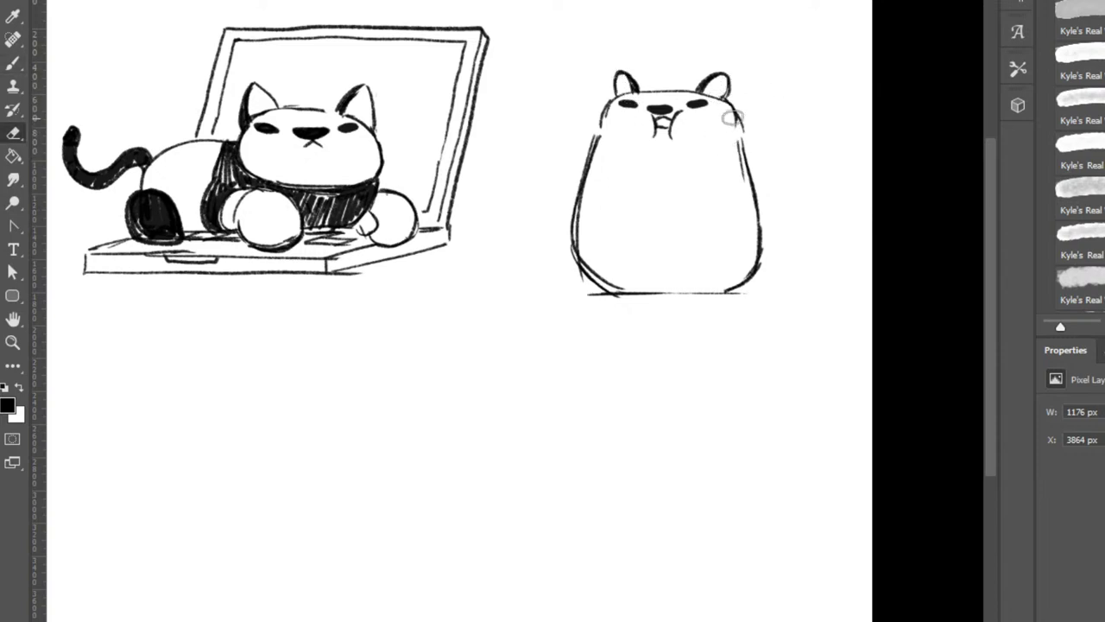
{"action": "key", "text": "b"}
{"action": "key", "text": "e"}
{"action": "key", "text": "b"}
{"action": "mouse_move", "coordinate": [735, 115]}
{"action": "left_mouse_down"}
{"action": "mouse_move", "coordinate": [740, 151]}
{"action": "mouse_move", "coordinate": [670, 185]}
{"action": "mouse_move", "coordinate": [680, 169]}
{"action": "mouse_move", "coordinate": [685, 184]}
{"action": "mouse_move", "coordinate": [696, 175]}
{"action": "mouse_move", "coordinate": [703, 156]}
{"action": "mouse_move", "coordinate": [695, 173]}
{"action": "left_mouse_up"}
{"action": "mouse_move", "coordinate": [624, 159]}
{"action": "left_mouse_down"}
{"action": "mouse_move", "coordinate": [639, 176]}
{"action": "mouse_move", "coordinate": [643, 160]}
{"action": "mouse_move", "coordinate": [630, 162]}
{"action": "mouse_move", "coordinate": [640, 154]}
{"action": "mouse_move", "coordinate": [620, 152]}
{"action": "mouse_move", "coordinate": [623, 171]}
{"action": "mouse_move", "coordinate": [644, 161]}
{"action": "mouse_move", "coordinate": [650, 180]}
{"action": "left_mouse_up"}
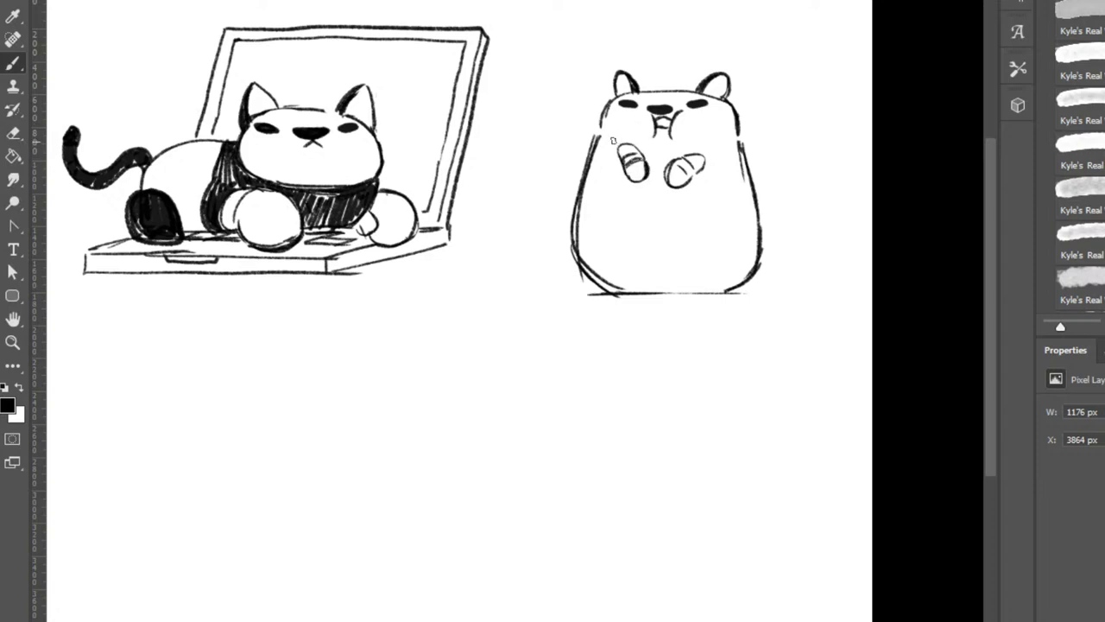
Draw a curved jaw line under the second animal's face and a chest line across the body at paw height.
{"action": "left_click_drag", "start_coordinate": [601, 136], "coordinate": [726, 145]}
{"action": "left_click_drag", "start_coordinate": [645, 167], "coordinate": [668, 168]}
{"action": "left_click_drag", "start_coordinate": [592, 170], "coordinate": [623, 171]}
{"action": "left_click_drag", "start_coordinate": [700, 173], "coordinate": [751, 175]}
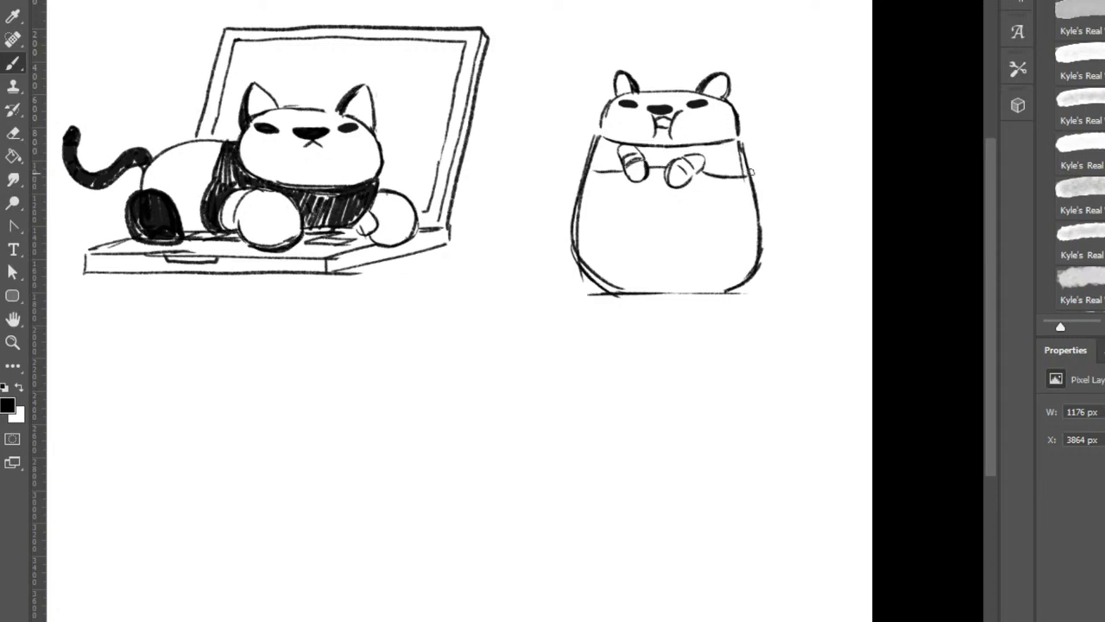
Fill the band between the jaw and chest lines black, keeping the paws white and cleaning up their edges.
{"action": "mouse_move", "coordinate": [592, 142]}
{"action": "left_mouse_down"}
{"action": "mouse_move", "coordinate": [604, 169]}
{"action": "mouse_move", "coordinate": [613, 159]}
{"action": "mouse_move", "coordinate": [619, 170]}
{"action": "mouse_move", "coordinate": [621, 149]}
{"action": "mouse_move", "coordinate": [604, 174]}
{"action": "mouse_move", "coordinate": [592, 170]}
{"action": "mouse_move", "coordinate": [620, 148]}
{"action": "mouse_move", "coordinate": [639, 151]}
{"action": "mouse_move", "coordinate": [628, 161]}
{"action": "mouse_move", "coordinate": [683, 152]}
{"action": "mouse_move", "coordinate": [668, 164]}
{"action": "mouse_move", "coordinate": [697, 148]}
{"action": "mouse_move", "coordinate": [709, 166]}
{"action": "mouse_move", "coordinate": [691, 164]}
{"action": "mouse_move", "coordinate": [711, 151]}
{"action": "mouse_move", "coordinate": [743, 173]}
{"action": "left_mouse_up"}
{"action": "key", "text": "e"}
{"action": "key", "text": "b"}
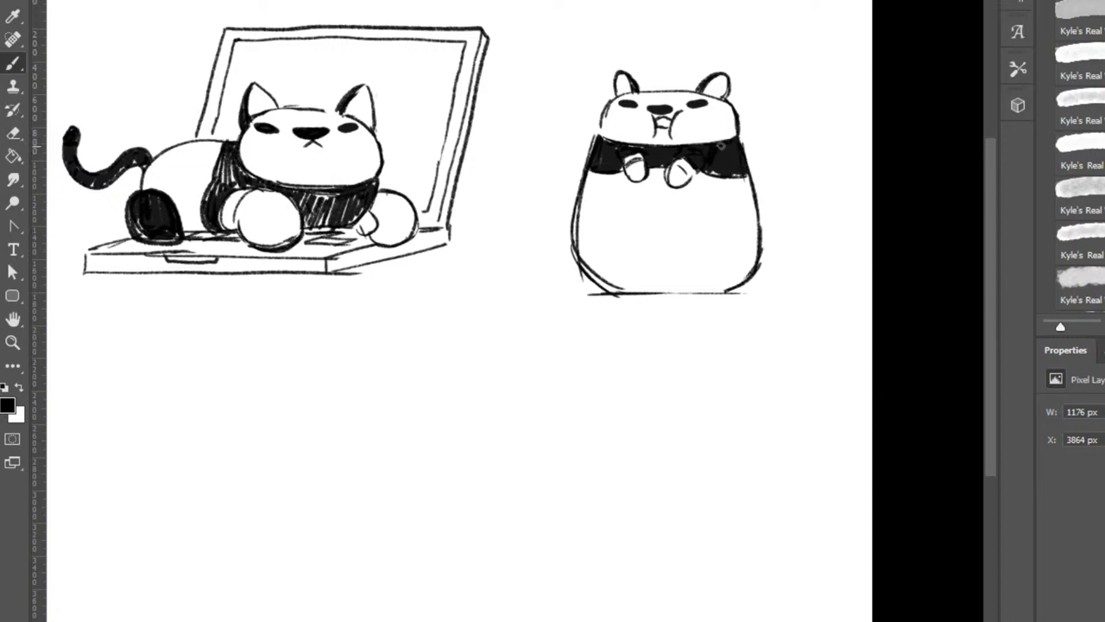
{"action": "key", "text": "e"}
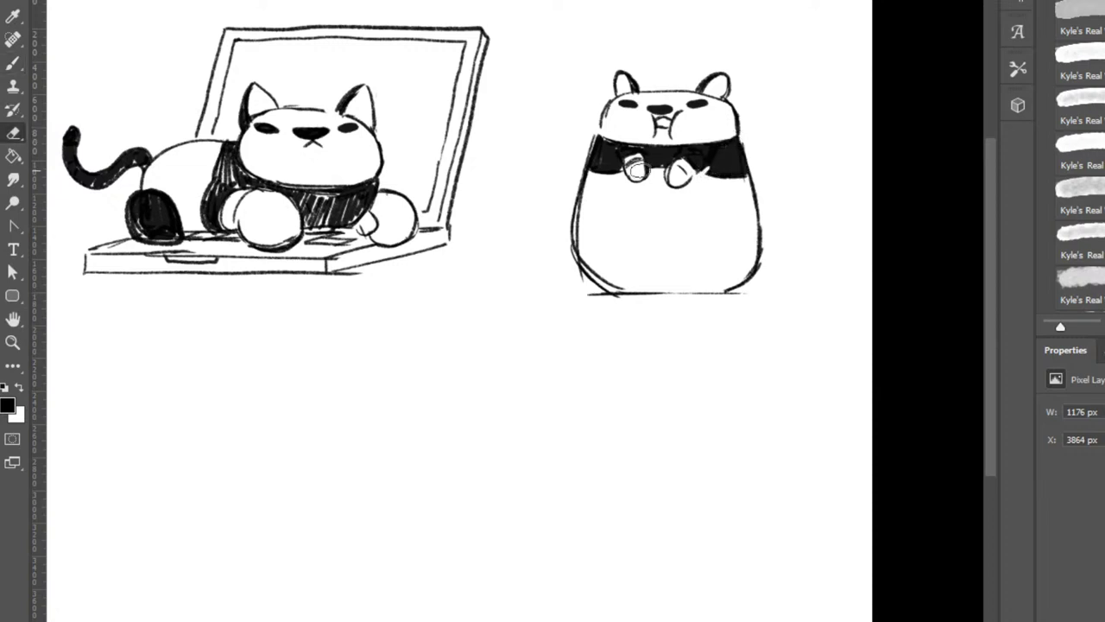
{"action": "key", "text": "b"}
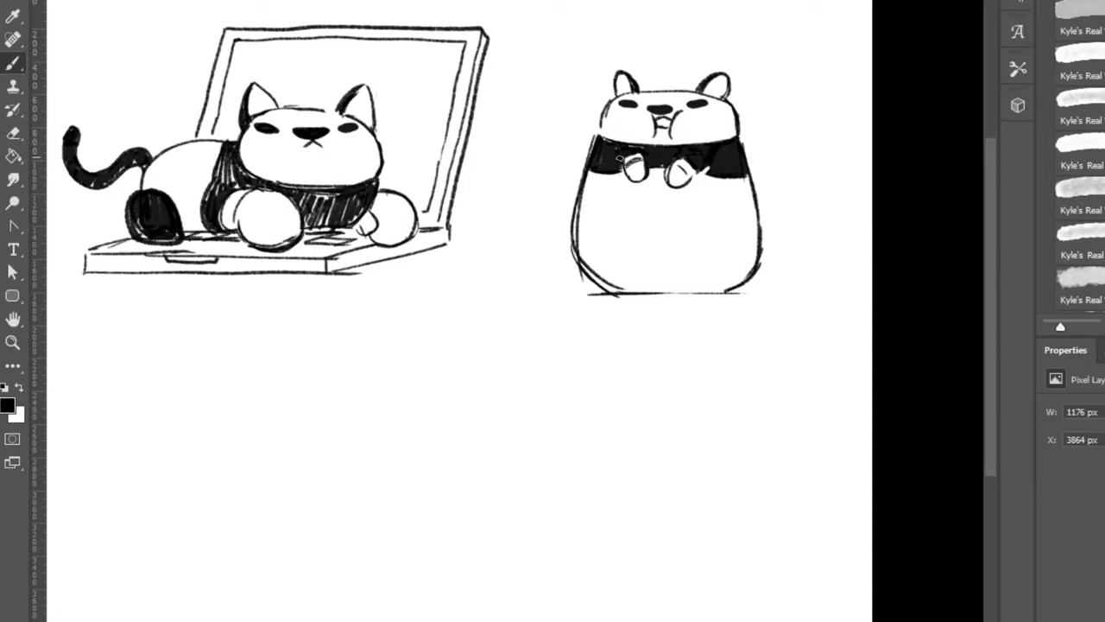
{"action": "key", "text": "e"}
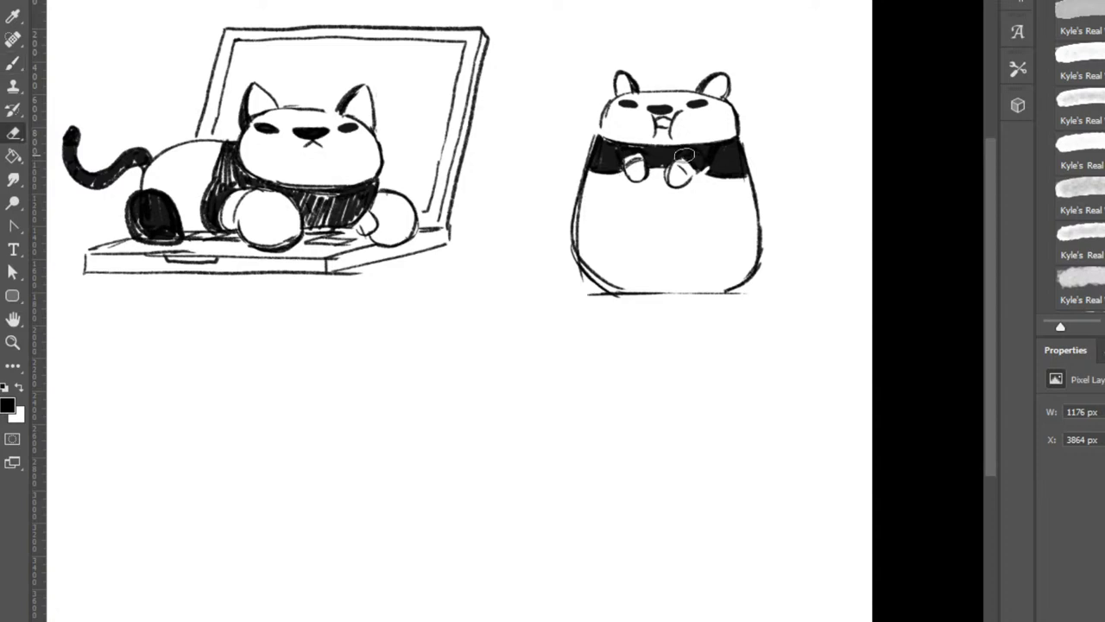
{"action": "key", "text": "b"}
{"action": "mouse_move", "coordinate": [710, 167]}
{"action": "left_mouse_down"}
{"action": "mouse_move", "coordinate": [707, 175]}
{"action": "mouse_move", "coordinate": [752, 179]}
{"action": "left_mouse_up"}
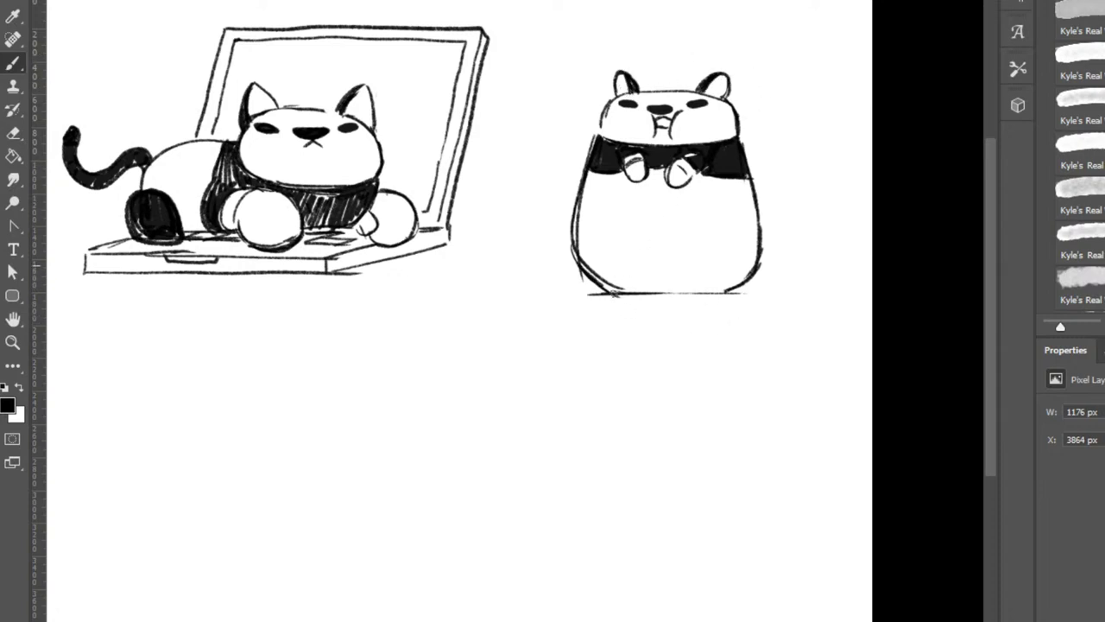
Thicken the lower body corners and draw two flat black feet along the base line under the second animal.
{"action": "left_click_drag", "start_coordinate": [614, 293], "coordinate": [592, 277]}
{"action": "key", "text": "e"}
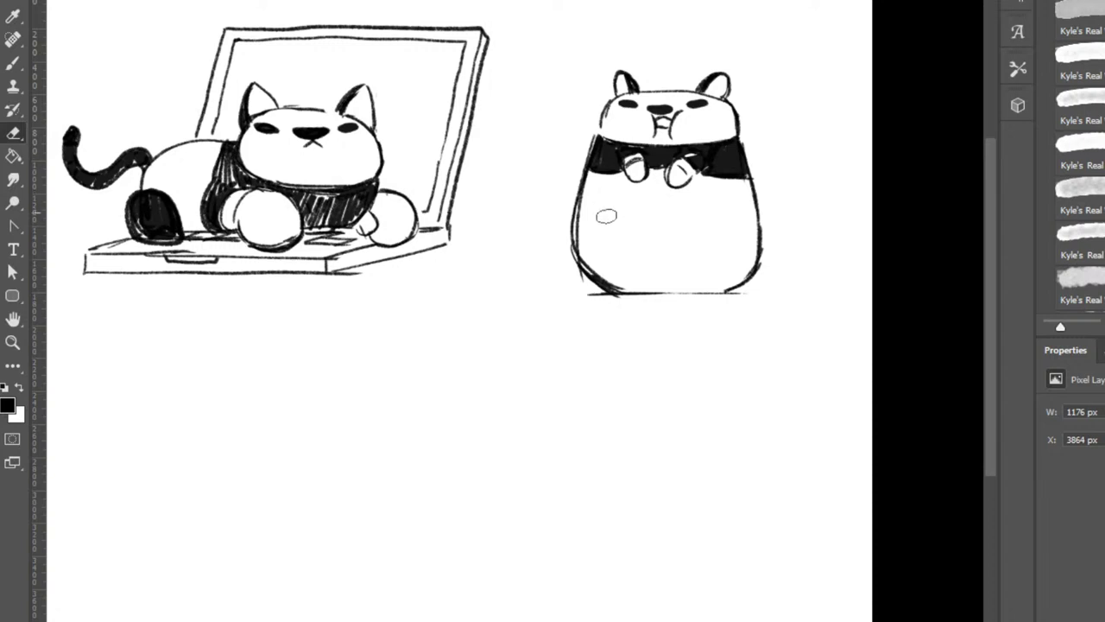
{"action": "key", "text": "b"}
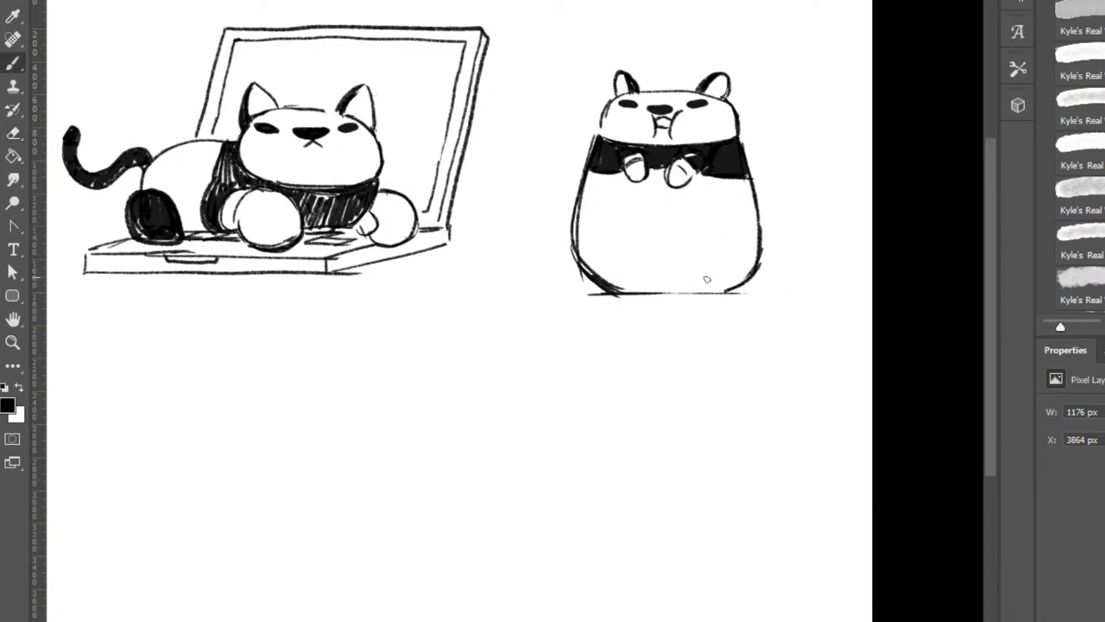
{"action": "mouse_move", "coordinate": [706, 286]}
{"action": "left_mouse_down"}
{"action": "mouse_move", "coordinate": [696, 292]}
{"action": "mouse_move", "coordinate": [749, 288]}
{"action": "mouse_move", "coordinate": [727, 279]}
{"action": "left_mouse_up"}
{"action": "mouse_move", "coordinate": [590, 294]}
{"action": "left_mouse_down"}
{"action": "mouse_move", "coordinate": [643, 294]}
{"action": "mouse_move", "coordinate": [582, 298]}
{"action": "mouse_move", "coordinate": [770, 285]}
{"action": "left_mouse_up"}
{"action": "key", "text": "ctrl+z"}
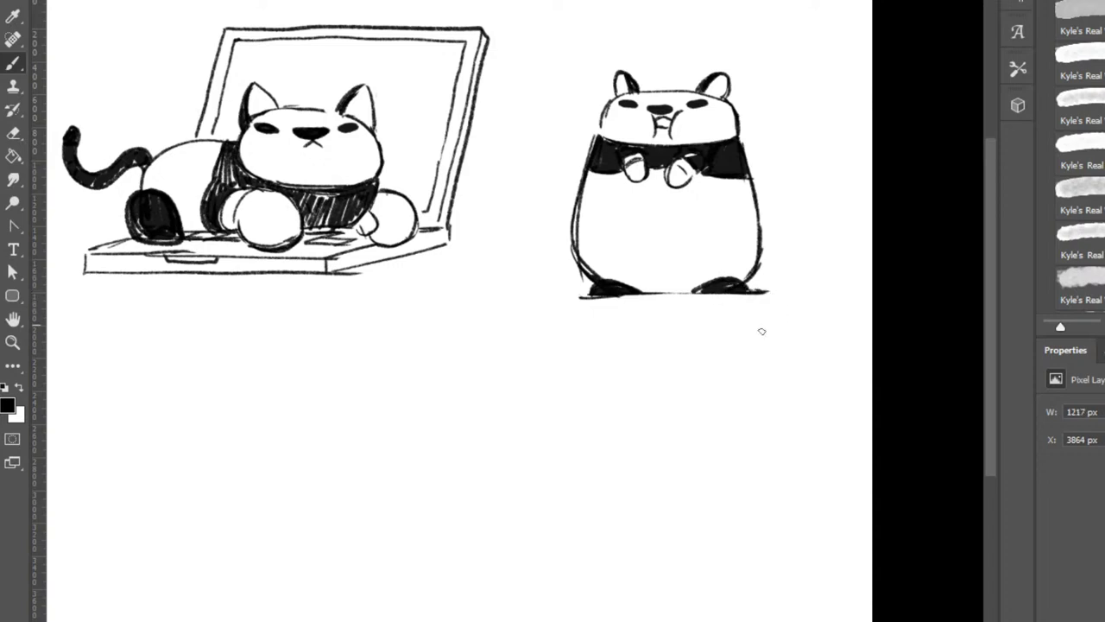
{"action": "mouse_move", "coordinate": [466, 504]}
{"action": "left_mouse_down"}
{"action": "mouse_move", "coordinate": [699, 357]}
{"action": "mouse_move", "coordinate": [764, 336]}
{"action": "mouse_move", "coordinate": [651, 363]}
{"action": "mouse_move", "coordinate": [577, 437]}
{"action": "left_mouse_up"}
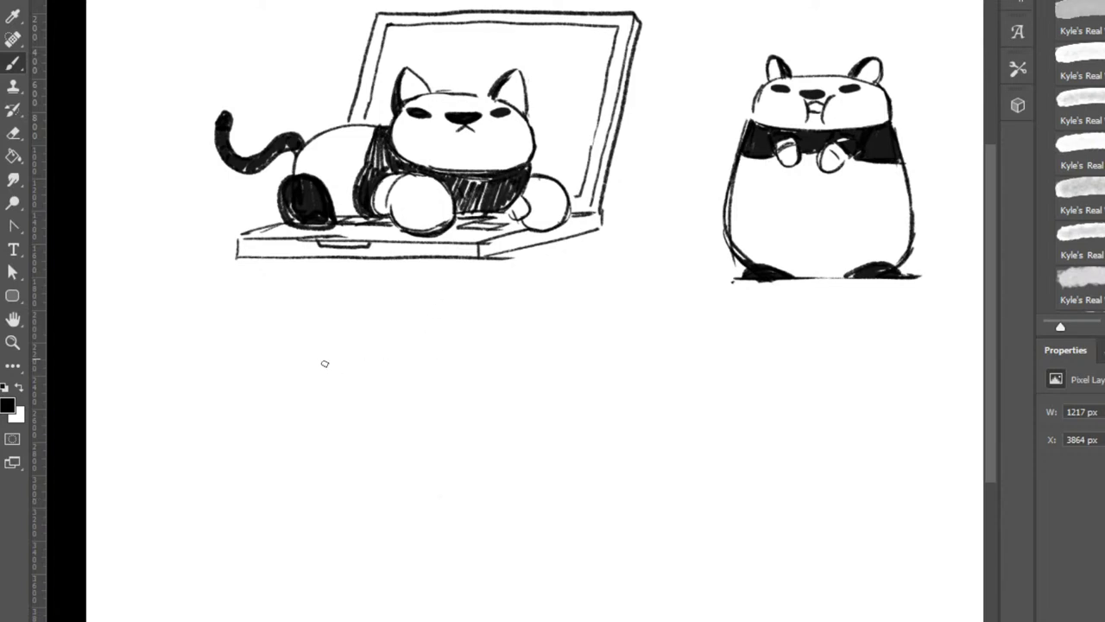
{"action": "mouse_move", "coordinate": [311, 398]}
{"action": "left_mouse_down"}
{"action": "mouse_move", "coordinate": [333, 357]}
{"action": "mouse_move", "coordinate": [312, 371]}
{"action": "mouse_move", "coordinate": [370, 342]}
{"action": "mouse_move", "coordinate": [318, 363]}
{"action": "mouse_move", "coordinate": [435, 348]}
{"action": "left_mouse_up"}
{"action": "key", "text": "e"}
{"action": "key", "text": "b"}
{"action": "key", "text": "ctrl+z"}
{"action": "key", "text": "ctrl+z"}
{"action": "key", "text": "ctrl+z"}
{"action": "key", "text": "ctrl+z"}
{"action": "key", "text": "e"}
{"action": "left_click_drag", "start_coordinate": [313, 373], "coordinate": [316, 405]}
{"action": "key", "text": "b"}
{"action": "mouse_move", "coordinate": [182, 484]}
{"action": "left_mouse_down"}
{"action": "mouse_move", "coordinate": [262, 486]}
{"action": "mouse_move", "coordinate": [322, 555]}
{"action": "left_mouse_up"}
{"action": "key", "text": "ctrl+z"}
Draw a wide curved tabletop below the cat, with a pointed right end and a thin double rim, cleaning up stray lines.
{"action": "mouse_move", "coordinate": [126, 486]}
{"action": "left_mouse_down"}
{"action": "mouse_move", "coordinate": [433, 499]}
{"action": "mouse_move", "coordinate": [328, 571]}
{"action": "left_mouse_up"}
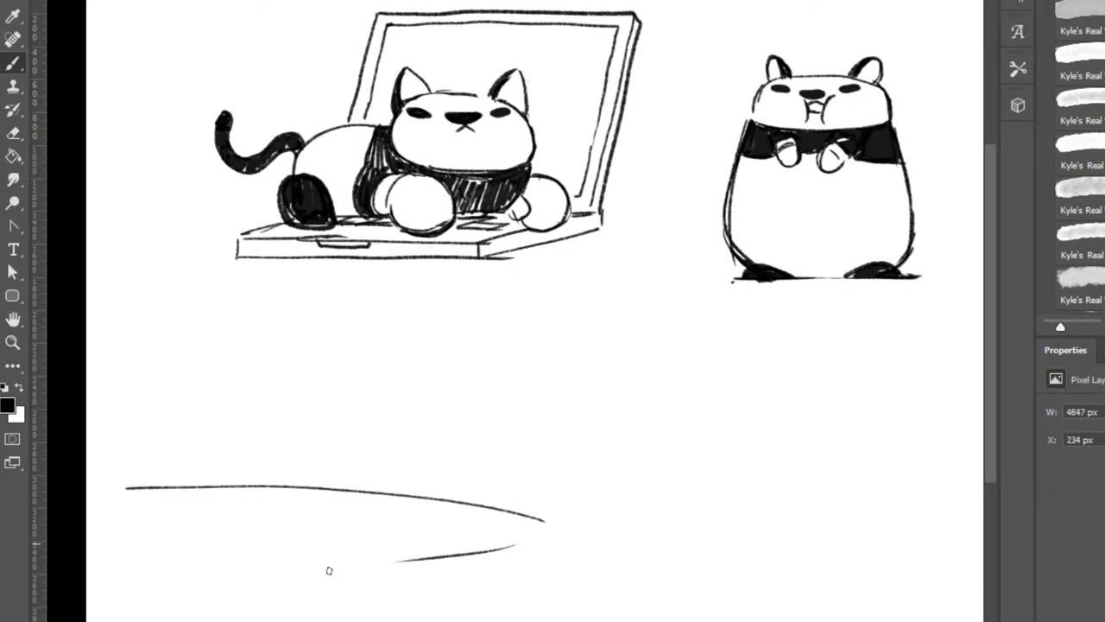
{"action": "left_click_drag", "start_coordinate": [547, 526], "coordinate": [413, 566]}
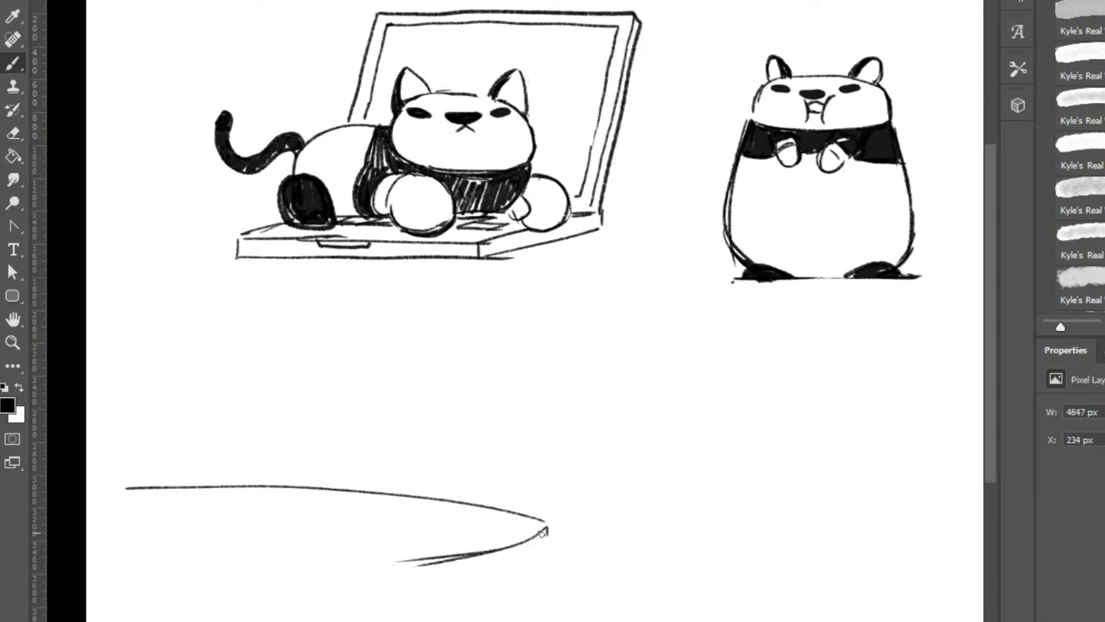
{"action": "mouse_move", "coordinate": [544, 531]}
{"action": "left_mouse_down"}
{"action": "mouse_move", "coordinate": [371, 576]}
{"action": "mouse_move", "coordinate": [545, 539]}
{"action": "mouse_move", "coordinate": [401, 583]}
{"action": "mouse_move", "coordinate": [306, 588]}
{"action": "left_mouse_up"}
{"action": "key", "text": "e"}
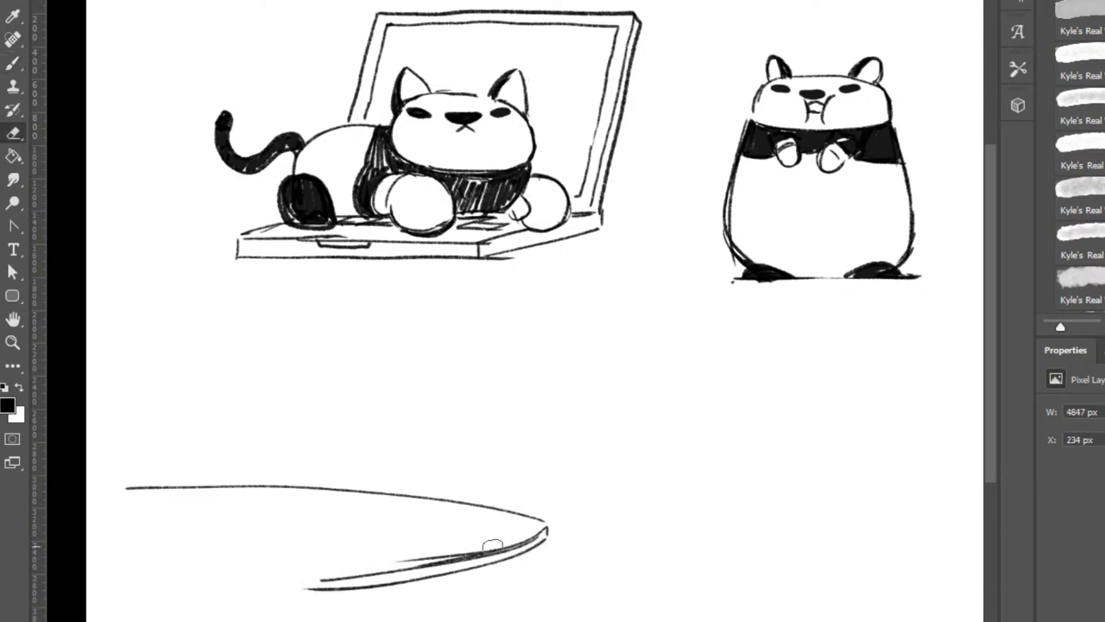
{"action": "left_click_drag", "start_coordinate": [492, 544], "coordinate": [322, 566]}
{"action": "key", "text": "b"}
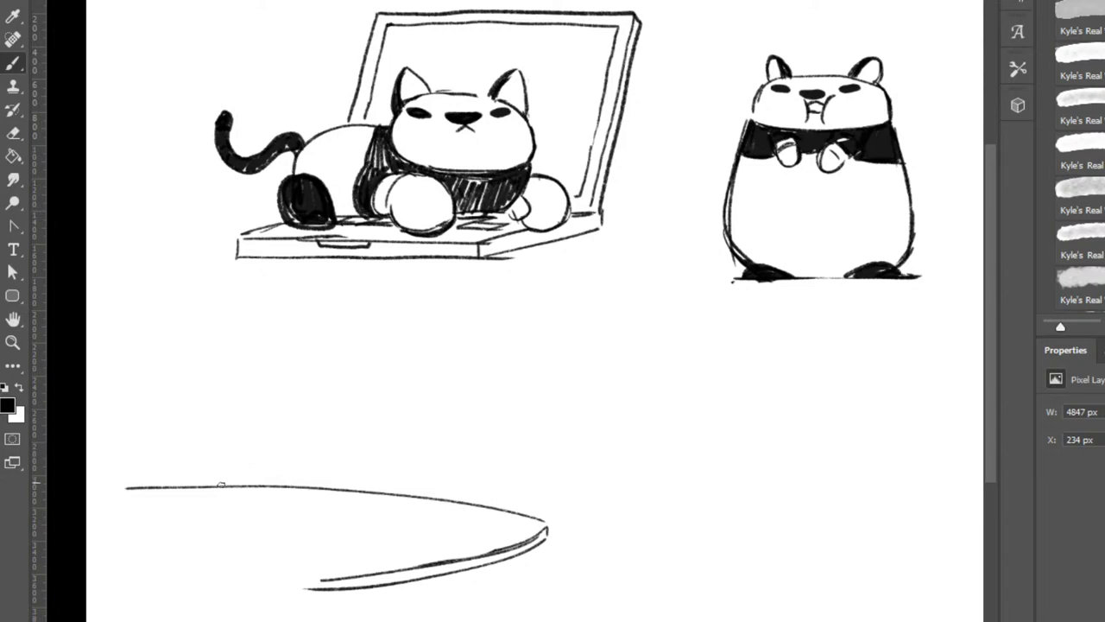
Sketch a third animal behind the table, with a rounded left arm, a sloping shoulder and a broad tilted head outline.
{"action": "mouse_move", "coordinate": [222, 486]}
{"action": "left_mouse_down"}
{"action": "mouse_move", "coordinate": [256, 449]}
{"action": "mouse_move", "coordinate": [303, 482]}
{"action": "mouse_move", "coordinate": [344, 403]}
{"action": "mouse_move", "coordinate": [387, 355]}
{"action": "mouse_move", "coordinate": [360, 356]}
{"action": "mouse_move", "coordinate": [374, 341]}
{"action": "mouse_move", "coordinate": [504, 338]}
{"action": "mouse_move", "coordinate": [472, 333]}
{"action": "mouse_move", "coordinate": [548, 404]}
{"action": "left_mouse_up"}
{"action": "key", "text": "ctrl+z"}
{"action": "key", "text": "ctrl+z"}
{"action": "key", "text": "ctrl+z"}
{"action": "key", "text": "ctrl+z"}
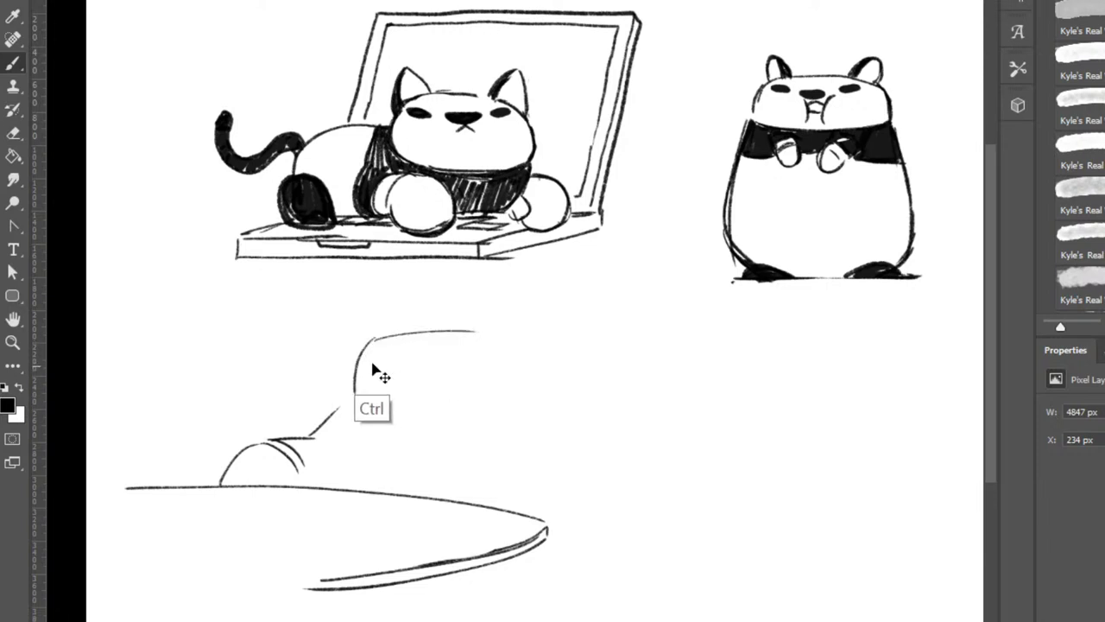
{"action": "mouse_move", "coordinate": [357, 390]}
{"action": "left_mouse_down"}
{"action": "mouse_move", "coordinate": [377, 344]}
{"action": "mouse_move", "coordinate": [492, 348]}
{"action": "mouse_move", "coordinate": [406, 339]}
{"action": "mouse_move", "coordinate": [547, 380]}
{"action": "mouse_move", "coordinate": [546, 433]}
{"action": "left_mouse_up"}
{"action": "left_click_drag", "start_coordinate": [377, 342], "coordinate": [344, 401]}
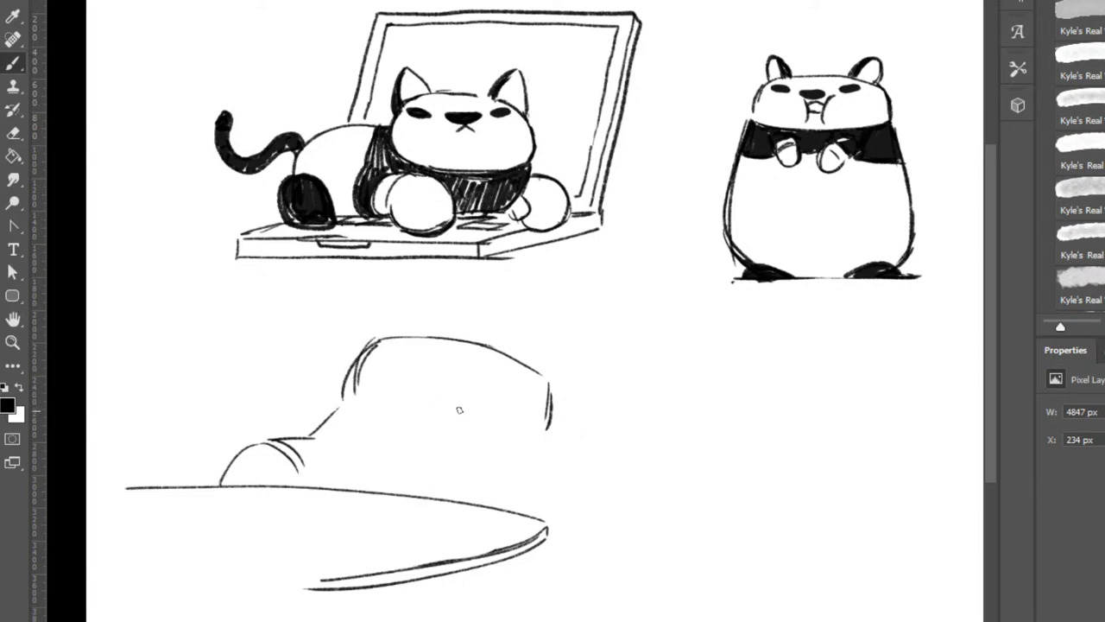
Draw a large rounded paw with a small thumb raised across the third animal's face, cleaning up its contour.
{"action": "mouse_move", "coordinate": [490, 403]}
{"action": "left_mouse_down"}
{"action": "mouse_move", "coordinate": [503, 435]}
{"action": "mouse_move", "coordinate": [526, 397]}
{"action": "mouse_move", "coordinate": [525, 419]}
{"action": "left_mouse_up"}
{"action": "mouse_move", "coordinate": [481, 396]}
{"action": "left_mouse_down"}
{"action": "mouse_move", "coordinate": [423, 374]}
{"action": "mouse_move", "coordinate": [374, 415]}
{"action": "mouse_move", "coordinate": [379, 441]}
{"action": "mouse_move", "coordinate": [435, 465]}
{"action": "left_mouse_up"}
{"action": "key", "text": "e"}
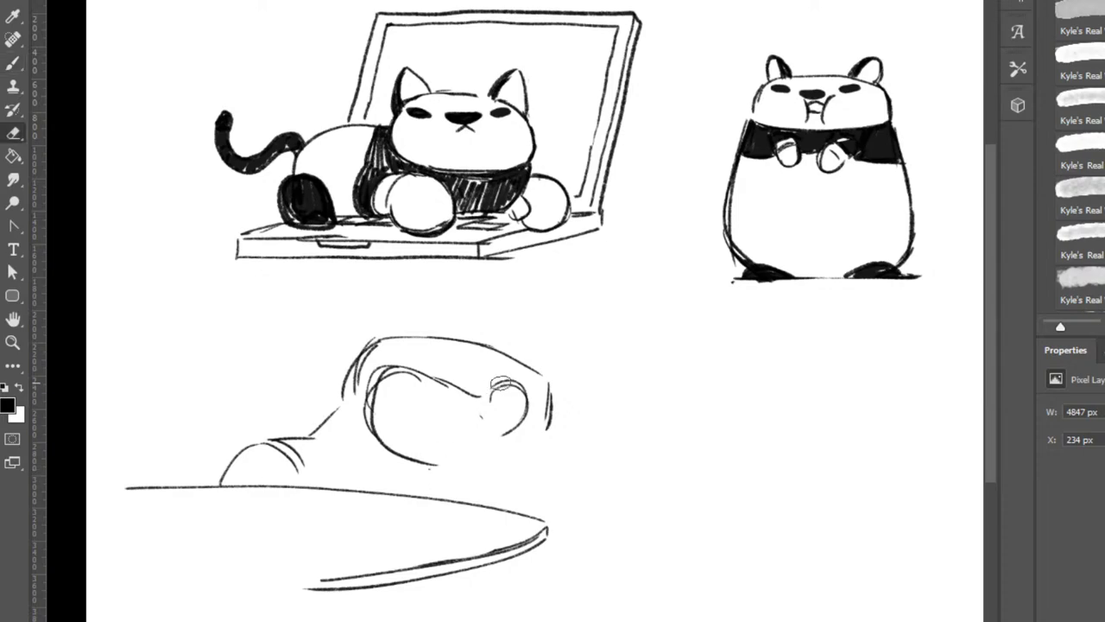
{"action": "mouse_move", "coordinate": [492, 398]}
{"action": "left_mouse_down"}
{"action": "mouse_move", "coordinate": [519, 380]}
{"action": "mouse_move", "coordinate": [477, 427]}
{"action": "left_mouse_up"}
{"action": "mouse_move", "coordinate": [436, 373]}
{"action": "left_mouse_down"}
{"action": "mouse_move", "coordinate": [393, 385]}
{"action": "mouse_move", "coordinate": [371, 414]}
{"action": "mouse_move", "coordinate": [380, 399]}
{"action": "mouse_move", "coordinate": [397, 457]}
{"action": "mouse_move", "coordinate": [442, 471]}
{"action": "mouse_move", "coordinate": [467, 383]}
{"action": "mouse_move", "coordinate": [453, 380]}
{"action": "mouse_move", "coordinate": [481, 397]}
{"action": "mouse_move", "coordinate": [523, 397]}
{"action": "mouse_move", "coordinate": [512, 428]}
{"action": "mouse_move", "coordinate": [439, 482]}
{"action": "left_mouse_up"}
{"action": "key", "text": "b"}
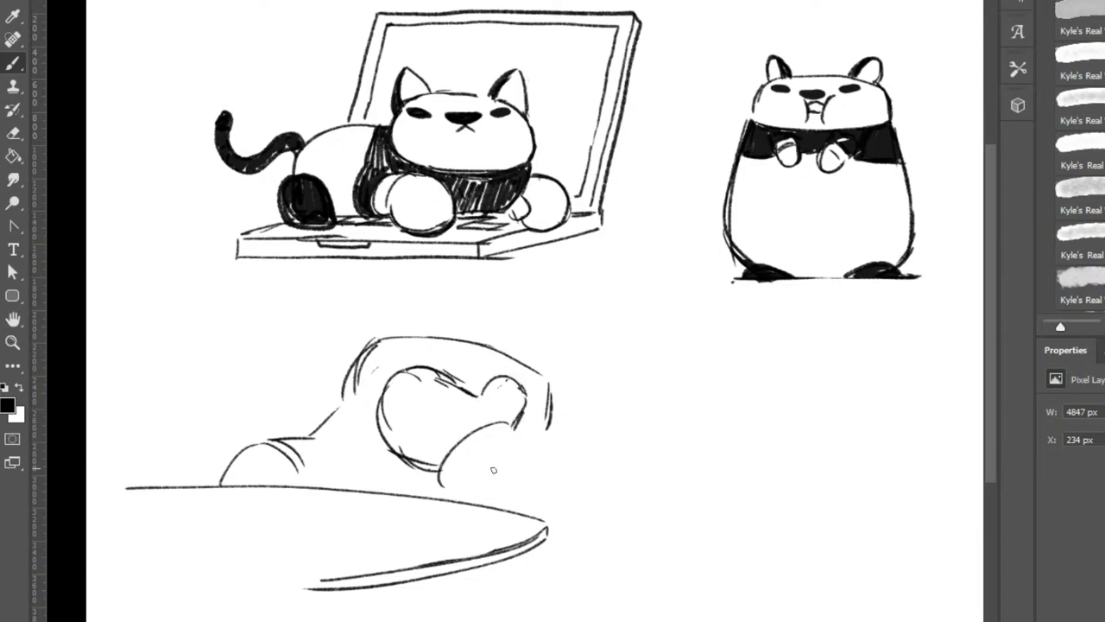
Draw the raised forearm with cuff bands down to the table, plus the curved body side at its right.
{"action": "left_click_drag", "start_coordinate": [510, 431], "coordinate": [521, 464]}
{"action": "left_click_drag", "start_coordinate": [448, 471], "coordinate": [460, 495]}
{"action": "mouse_move", "coordinate": [514, 458]}
{"action": "left_mouse_down"}
{"action": "mouse_move", "coordinate": [466, 498]}
{"action": "mouse_move", "coordinate": [520, 452]}
{"action": "left_mouse_up"}
{"action": "left_click_drag", "start_coordinate": [440, 473], "coordinate": [454, 500]}
{"action": "mouse_move", "coordinate": [550, 429]}
{"action": "left_mouse_down"}
{"action": "mouse_move", "coordinate": [560, 470]}
{"action": "mouse_move", "coordinate": [551, 508]}
{"action": "mouse_move", "coordinate": [560, 508]}
{"action": "left_mouse_up"}
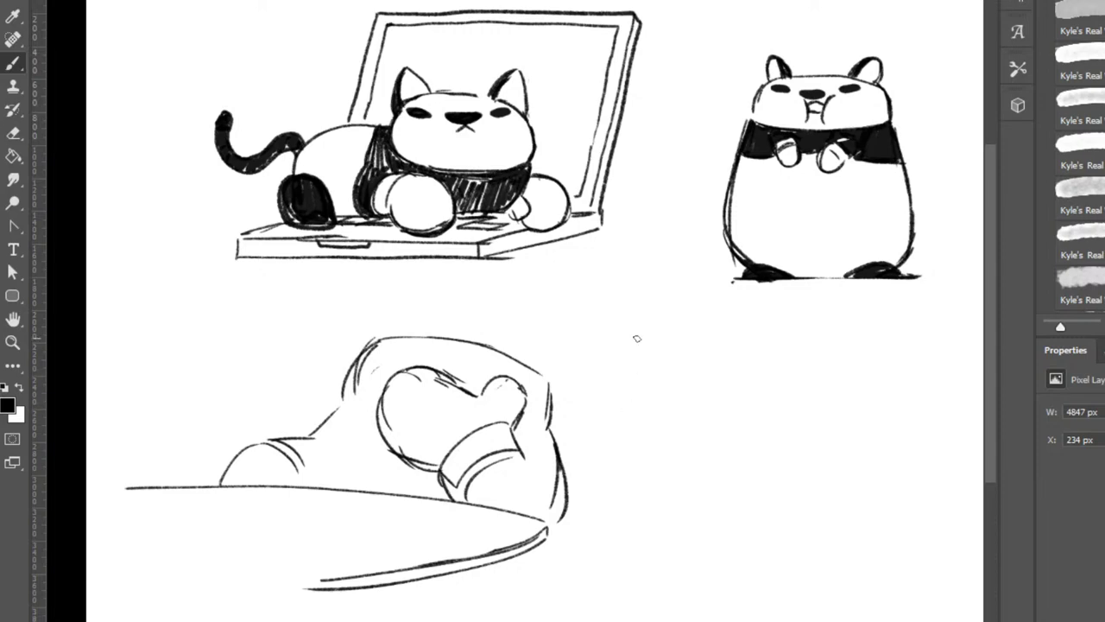
Draw the third animal's right jaw line and two small round ears on top of its head.
{"action": "left_click_drag", "start_coordinate": [515, 434], "coordinate": [553, 426]}
{"action": "mouse_move", "coordinate": [507, 353]}
{"action": "left_mouse_down"}
{"action": "mouse_move", "coordinate": [542, 349]}
{"action": "mouse_move", "coordinate": [541, 370]}
{"action": "left_mouse_up"}
{"action": "left_click_drag", "start_coordinate": [395, 338], "coordinate": [432, 340]}
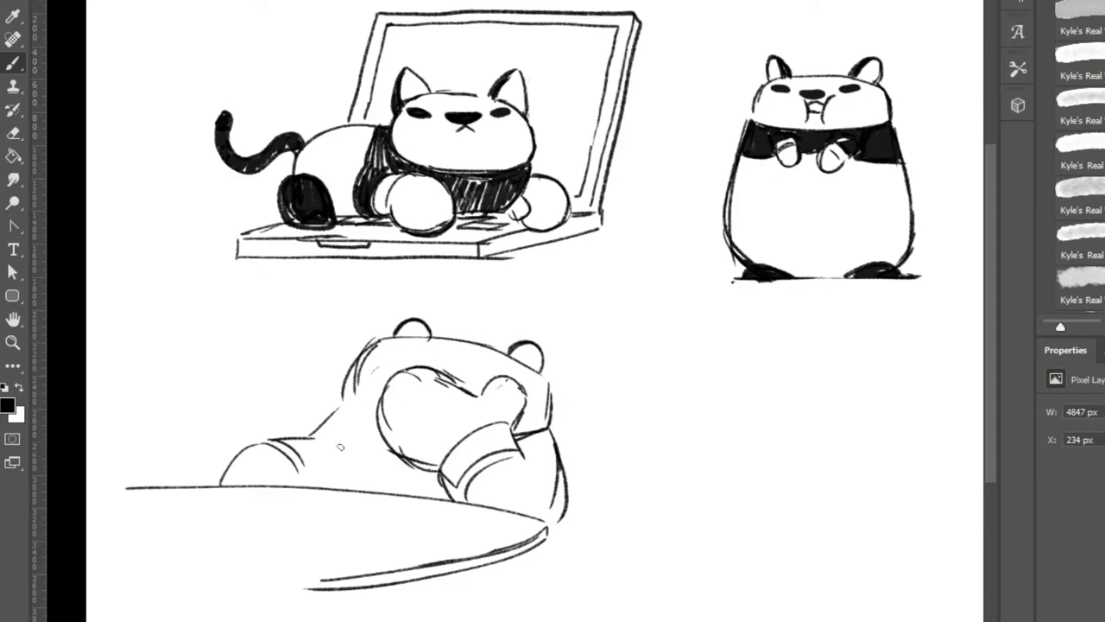
Add another curved line to the left arm's stripes and erase the doubled line on the head's left side.
{"action": "left_click_drag", "start_coordinate": [299, 438], "coordinate": [325, 476]}
{"action": "key", "text": "e"}
{"action": "mouse_move", "coordinate": [376, 344]}
{"action": "left_mouse_down"}
{"action": "mouse_move", "coordinate": [358, 385]}
{"action": "mouse_move", "coordinate": [349, 378]}
{"action": "left_mouse_up"}
{"action": "key", "text": "b"}
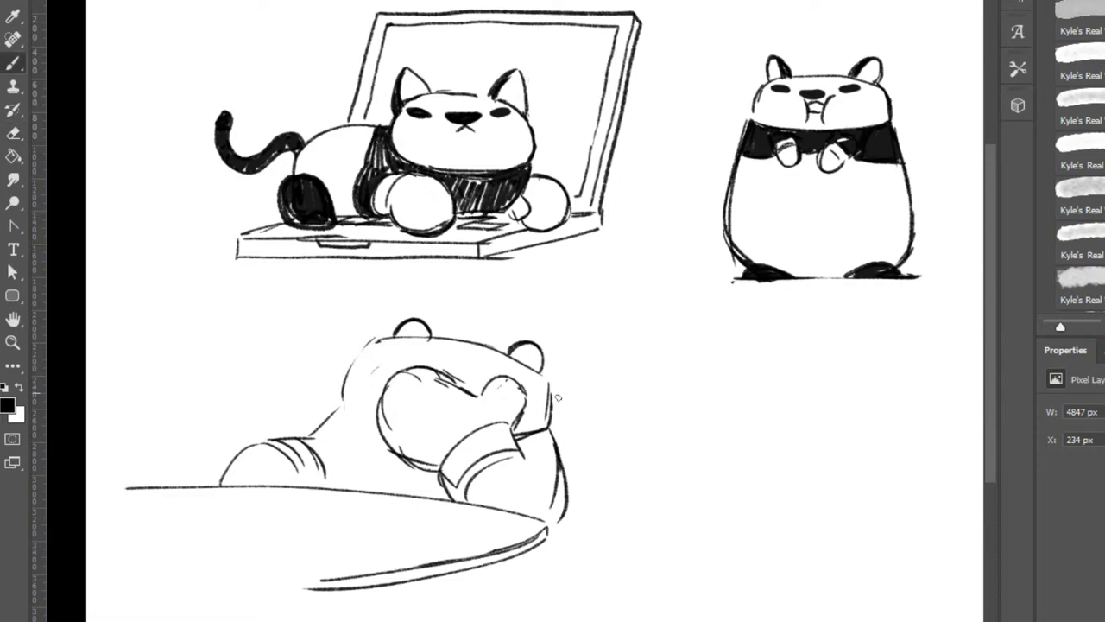
Draw a back curve behind the raised arm and replace the table's pointed end and rim with an extended curved edge.
{"action": "mouse_move", "coordinate": [549, 404]}
{"action": "left_mouse_down"}
{"action": "mouse_move", "coordinate": [584, 425]}
{"action": "mouse_move", "coordinate": [575, 413]}
{"action": "mouse_move", "coordinate": [579, 464]}
{"action": "left_mouse_up"}
{"action": "key", "text": "e"}
{"action": "mouse_move", "coordinate": [546, 530]}
{"action": "left_mouse_down"}
{"action": "mouse_move", "coordinate": [478, 556]}
{"action": "mouse_move", "coordinate": [323, 579]}
{"action": "left_mouse_up"}
{"action": "mouse_move", "coordinate": [543, 540]}
{"action": "left_mouse_down"}
{"action": "mouse_move", "coordinate": [441, 574]}
{"action": "mouse_move", "coordinate": [311, 587]}
{"action": "mouse_move", "coordinate": [518, 516]}
{"action": "mouse_move", "coordinate": [594, 532]}
{"action": "left_mouse_up"}
{"action": "key", "text": "b"}
{"action": "mouse_move", "coordinate": [491, 512]}
{"action": "left_mouse_down"}
{"action": "mouse_move", "coordinate": [637, 544]}
{"action": "mouse_move", "coordinate": [495, 514]}
{"action": "mouse_move", "coordinate": [674, 565]}
{"action": "left_mouse_up"}
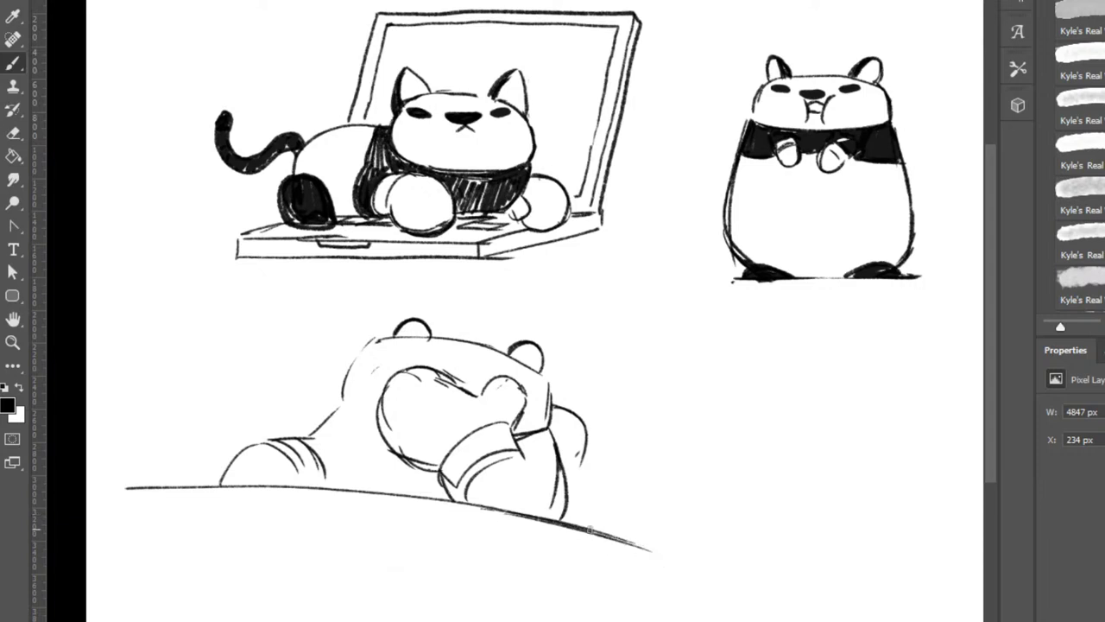
{"action": "left_click_drag", "start_coordinate": [591, 530], "coordinate": [688, 548]}
{"action": "key", "text": "e"}
{"action": "key", "text": "b"}
Continue the curve behind the raised arm down to the table edge with thicker double lines.
{"action": "left_click_drag", "start_coordinate": [586, 445], "coordinate": [577, 470]}
{"action": "mouse_move", "coordinate": [560, 406]}
{"action": "left_mouse_down"}
{"action": "mouse_move", "coordinate": [585, 490]}
{"action": "mouse_move", "coordinate": [590, 423]}
{"action": "mouse_move", "coordinate": [571, 518]}
{"action": "left_mouse_up"}
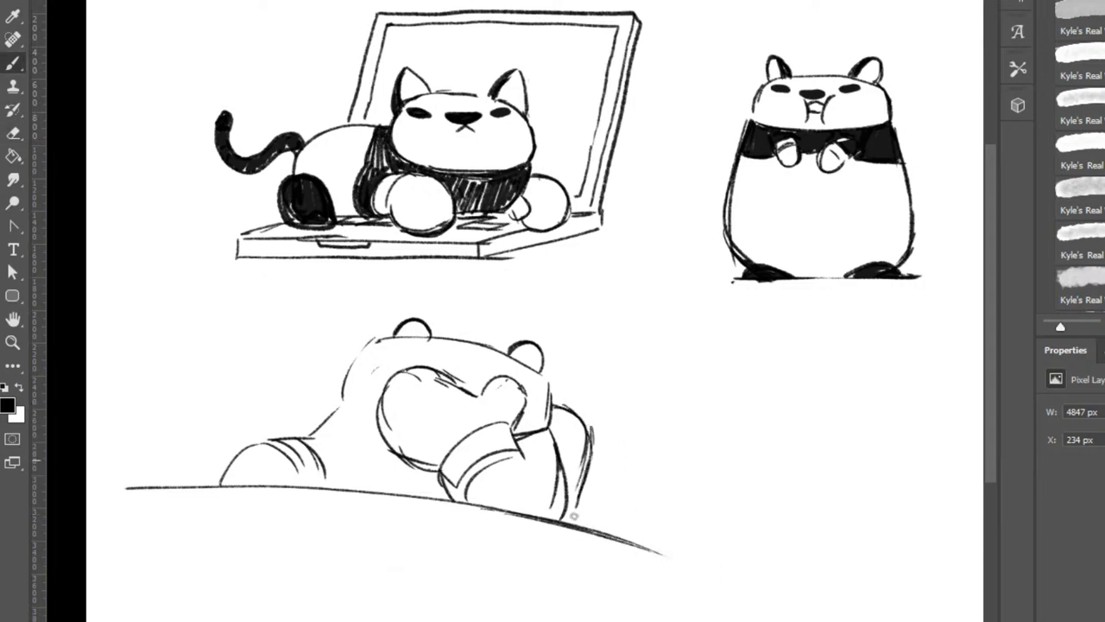
{"action": "left_click_drag", "start_coordinate": [583, 470], "coordinate": [568, 522]}
Reshape the left ear and fill it black, strengthening the top of the head and adding the right ear's base line.
{"action": "key", "text": "e"}
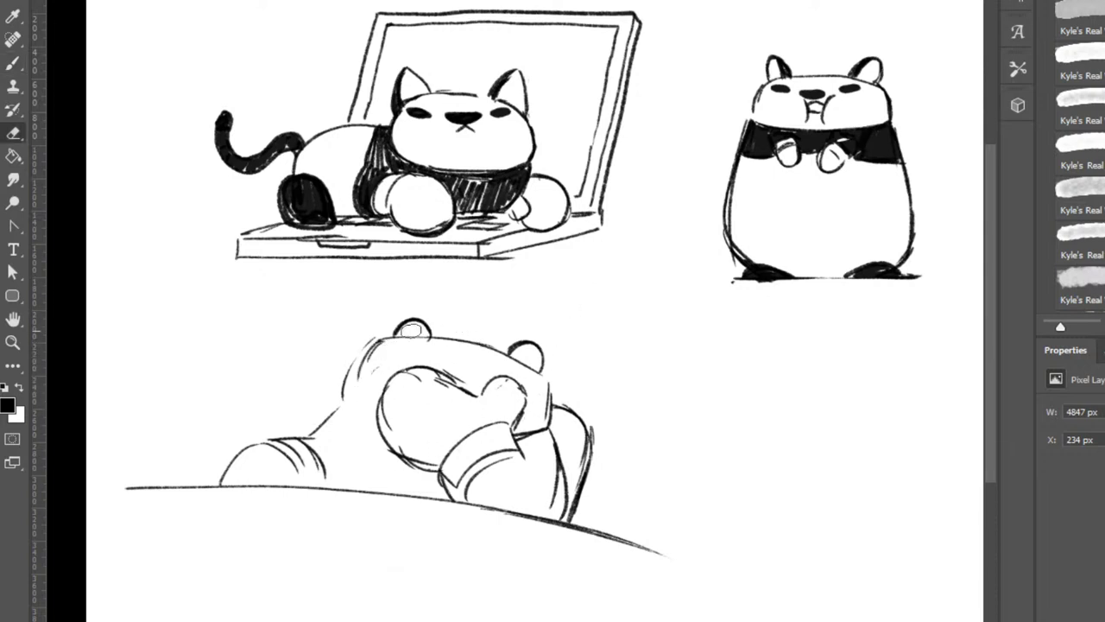
{"action": "mouse_move", "coordinate": [411, 329]}
{"action": "left_mouse_down"}
{"action": "mouse_move", "coordinate": [441, 332]}
{"action": "mouse_move", "coordinate": [380, 349]}
{"action": "mouse_move", "coordinate": [438, 340]}
{"action": "left_mouse_up"}
{"action": "key", "text": "b"}
{"action": "mouse_move", "coordinate": [403, 340]}
{"action": "left_mouse_down"}
{"action": "mouse_move", "coordinate": [425, 323]}
{"action": "mouse_move", "coordinate": [430, 342]}
{"action": "left_mouse_up"}
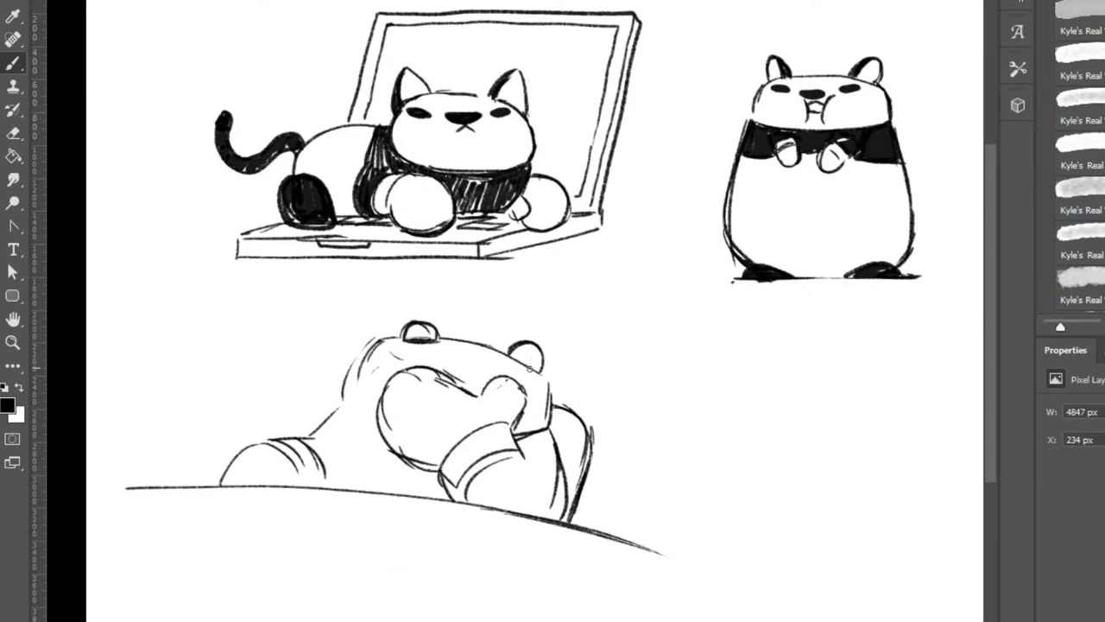
{"action": "mouse_move", "coordinate": [507, 361]}
{"action": "left_mouse_down"}
{"action": "mouse_move", "coordinate": [537, 374]}
{"action": "mouse_move", "coordinate": [512, 351]}
{"action": "mouse_move", "coordinate": [506, 359]}
{"action": "left_mouse_up"}
{"action": "left_click_drag", "start_coordinate": [438, 337], "coordinate": [507, 354]}
{"action": "mouse_move", "coordinate": [404, 337]}
{"action": "left_mouse_down"}
{"action": "mouse_move", "coordinate": [433, 322]}
{"action": "mouse_move", "coordinate": [439, 335]}
{"action": "mouse_move", "coordinate": [412, 316]}
{"action": "mouse_move", "coordinate": [435, 335]}
{"action": "left_mouse_up"}
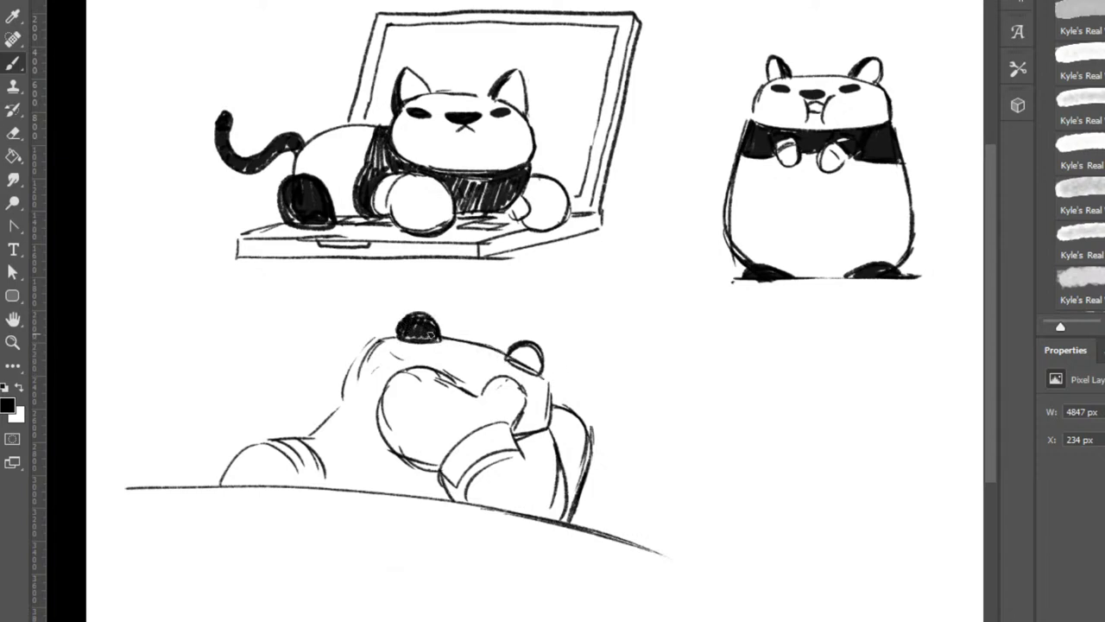
Fill the right ear black and redraw the right cheek line beneath it.
{"action": "mouse_move", "coordinate": [528, 343]}
{"action": "left_mouse_down"}
{"action": "mouse_move", "coordinate": [504, 357]}
{"action": "mouse_move", "coordinate": [544, 354]}
{"action": "mouse_move", "coordinate": [546, 380]}
{"action": "mouse_move", "coordinate": [531, 356]}
{"action": "mouse_move", "coordinate": [514, 363]}
{"action": "mouse_move", "coordinate": [547, 385]}
{"action": "mouse_move", "coordinate": [554, 434]}
{"action": "left_mouse_up"}
{"action": "key", "text": "e"}
{"action": "key", "text": "b"}
{"action": "key", "text": "e"}
{"action": "key", "text": "b"}
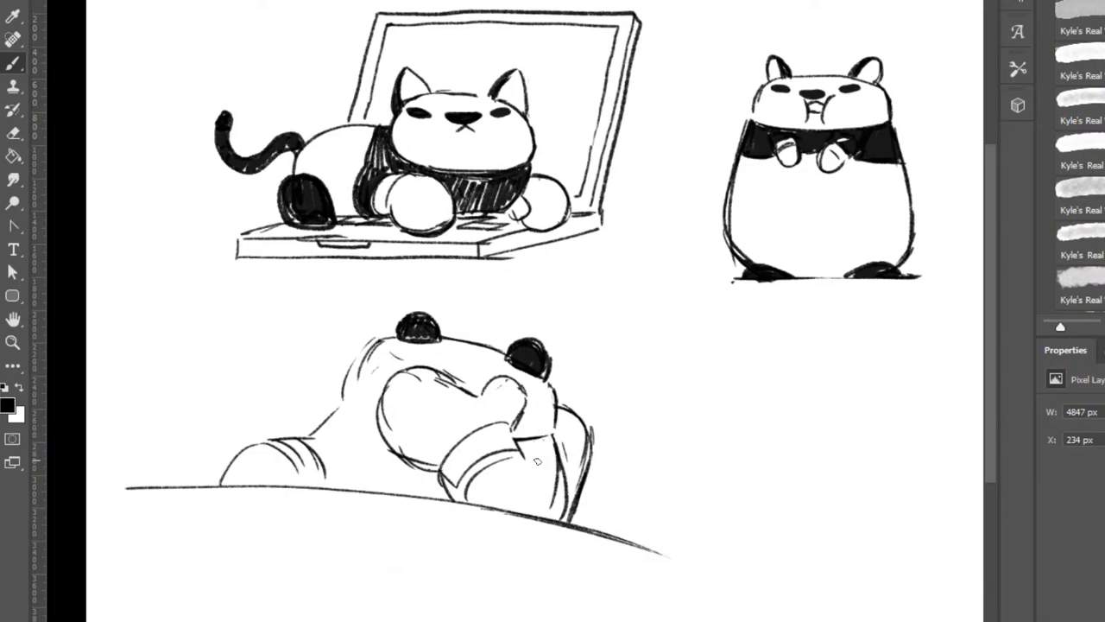
Draw and fill black collar patches below the head on both sides of the raised paw.
{"action": "mouse_move", "coordinate": [526, 460]}
{"action": "left_mouse_down"}
{"action": "mouse_move", "coordinate": [561, 466]}
{"action": "mouse_move", "coordinate": [528, 471]}
{"action": "mouse_move", "coordinate": [534, 486]}
{"action": "left_mouse_up"}
{"action": "mouse_move", "coordinate": [521, 440]}
{"action": "left_mouse_down"}
{"action": "mouse_move", "coordinate": [532, 461]}
{"action": "mouse_move", "coordinate": [552, 455]}
{"action": "mouse_move", "coordinate": [542, 470]}
{"action": "mouse_move", "coordinate": [555, 471]}
{"action": "left_mouse_up"}
{"action": "left_click_drag", "start_coordinate": [349, 397], "coordinate": [377, 412]}
{"action": "mouse_move", "coordinate": [340, 407]}
{"action": "left_mouse_down"}
{"action": "mouse_move", "coordinate": [362, 429]}
{"action": "mouse_move", "coordinate": [325, 420]}
{"action": "mouse_move", "coordinate": [316, 433]}
{"action": "mouse_move", "coordinate": [358, 422]}
{"action": "mouse_move", "coordinate": [382, 441]}
{"action": "left_mouse_up"}
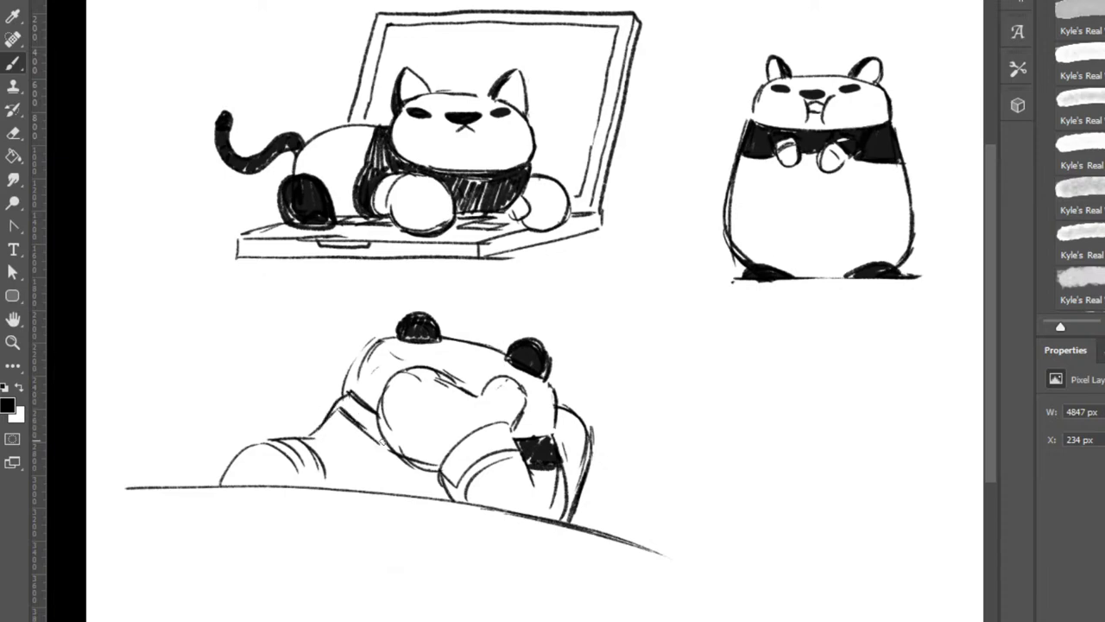
{"action": "key", "text": "ctrl+z"}
{"action": "key", "text": "e"}
{"action": "left_click_drag", "start_coordinate": [347, 416], "coordinate": [368, 432]}
{"action": "key", "text": "b"}
{"action": "mouse_move", "coordinate": [350, 393]}
{"action": "left_mouse_down"}
{"action": "mouse_move", "coordinate": [377, 410]}
{"action": "mouse_move", "coordinate": [388, 449]}
{"action": "left_mouse_up"}
{"action": "mouse_move", "coordinate": [354, 403]}
{"action": "left_mouse_down"}
{"action": "mouse_move", "coordinate": [383, 442]}
{"action": "mouse_move", "coordinate": [373, 436]}
{"action": "left_mouse_up"}
Thicken the head's left outline and rework the upper contours of the raised paw and thumb.
{"action": "mouse_move", "coordinate": [363, 361]}
{"action": "left_mouse_down"}
{"action": "mouse_move", "coordinate": [350, 385]}
{"action": "mouse_move", "coordinate": [383, 342]}
{"action": "left_mouse_up"}
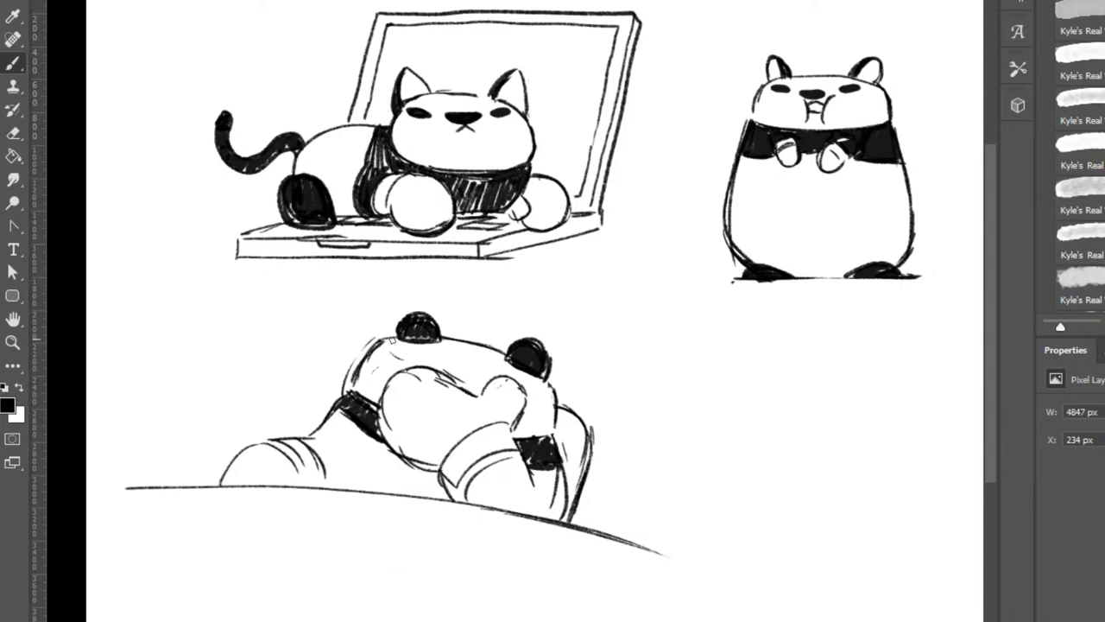
{"action": "left_click_drag", "start_coordinate": [350, 380], "coordinate": [402, 335]}
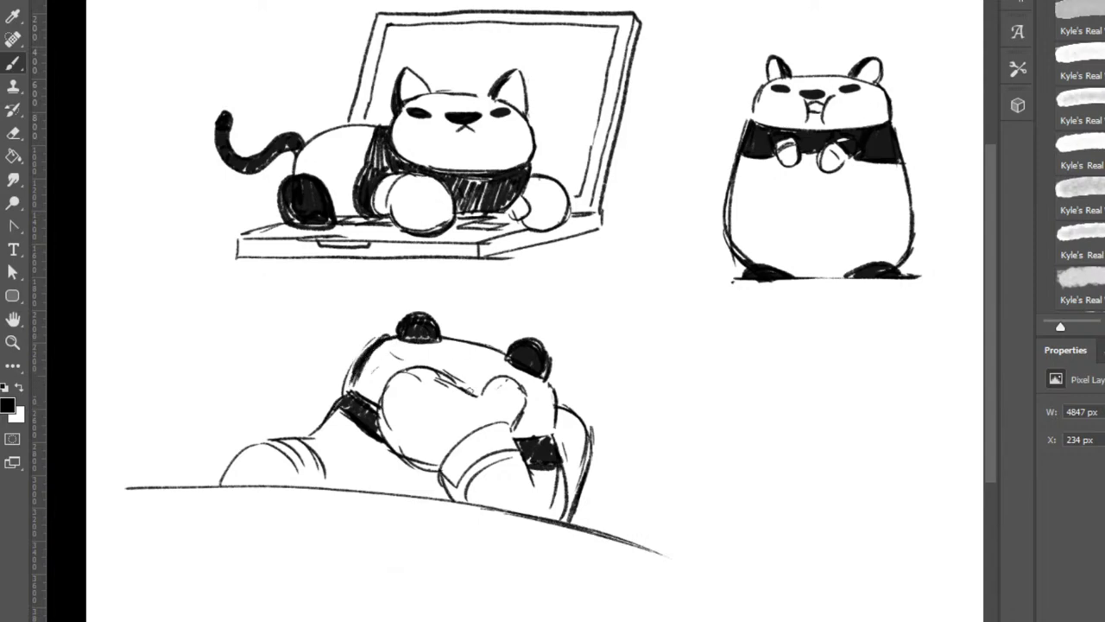
{"action": "key", "text": "e"}
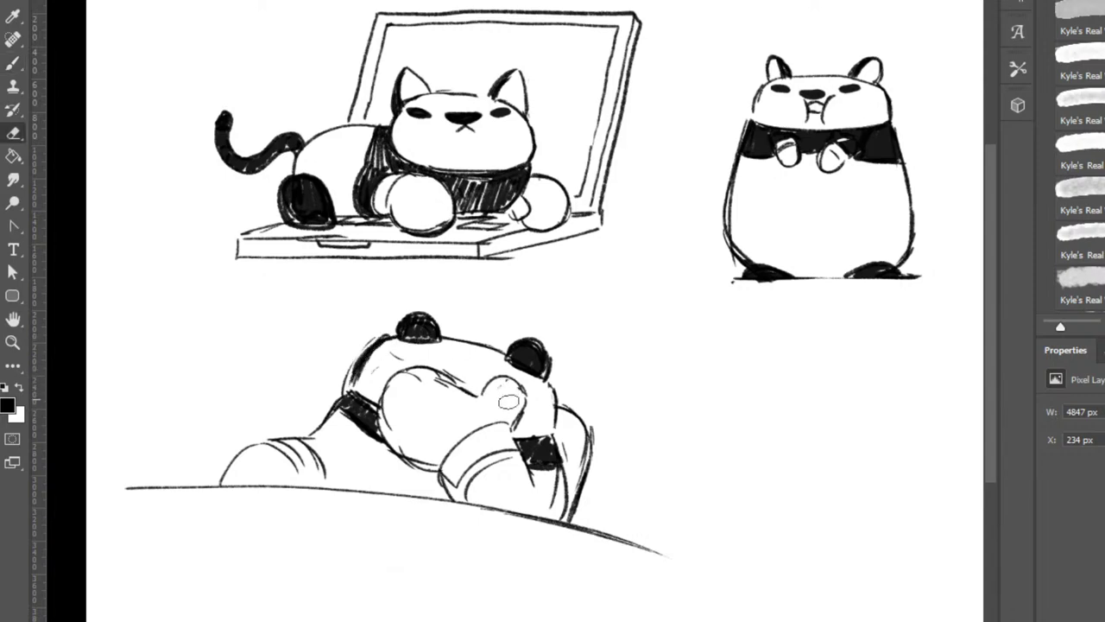
{"action": "key", "text": "b"}
{"action": "mouse_move", "coordinate": [455, 399]}
{"action": "left_mouse_down"}
{"action": "mouse_move", "coordinate": [469, 386]}
{"action": "mouse_move", "coordinate": [451, 373]}
{"action": "mouse_move", "coordinate": [404, 365]}
{"action": "mouse_move", "coordinate": [383, 439]}
{"action": "left_mouse_up"}
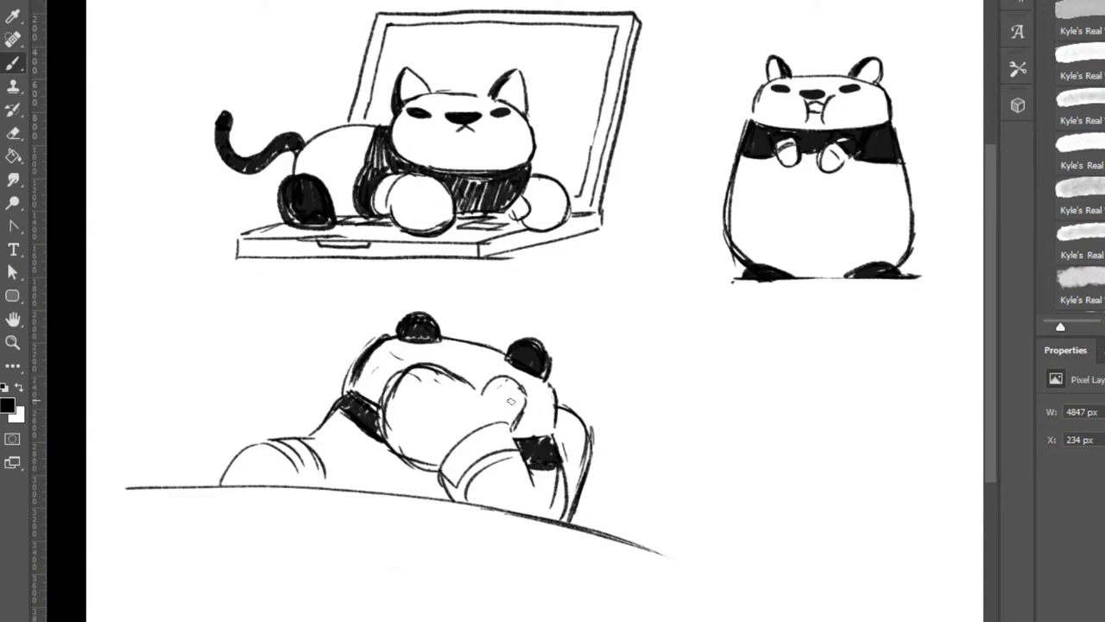
{"action": "key", "text": "e"}
{"action": "mouse_move", "coordinate": [415, 383]}
{"action": "left_mouse_down"}
{"action": "mouse_move", "coordinate": [505, 378]}
{"action": "mouse_move", "coordinate": [471, 398]}
{"action": "mouse_move", "coordinate": [503, 371]}
{"action": "mouse_move", "coordinate": [533, 405]}
{"action": "mouse_move", "coordinate": [484, 396]}
{"action": "mouse_move", "coordinate": [521, 393]}
{"action": "left_mouse_up"}
{"action": "key", "text": "b"}
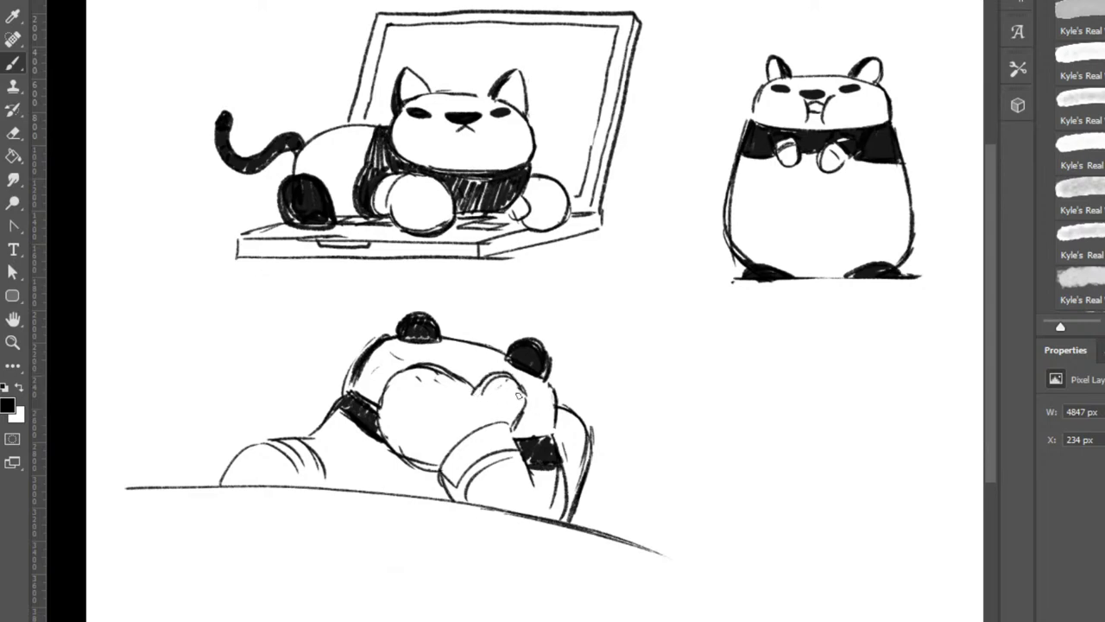
Erase the raised paw's rounded outline and redraw its top as a smooth curve running into the thumb.
{"action": "key", "text": "e"}
{"action": "mouse_move", "coordinate": [452, 389]}
{"action": "left_mouse_down"}
{"action": "mouse_move", "coordinate": [410, 374]}
{"action": "mouse_move", "coordinate": [387, 395]}
{"action": "mouse_move", "coordinate": [395, 441]}
{"action": "mouse_move", "coordinate": [419, 427]}
{"action": "mouse_move", "coordinate": [444, 361]}
{"action": "mouse_move", "coordinate": [425, 385]}
{"action": "left_mouse_up"}
{"action": "key", "text": "b"}
{"action": "key", "text": "e"}
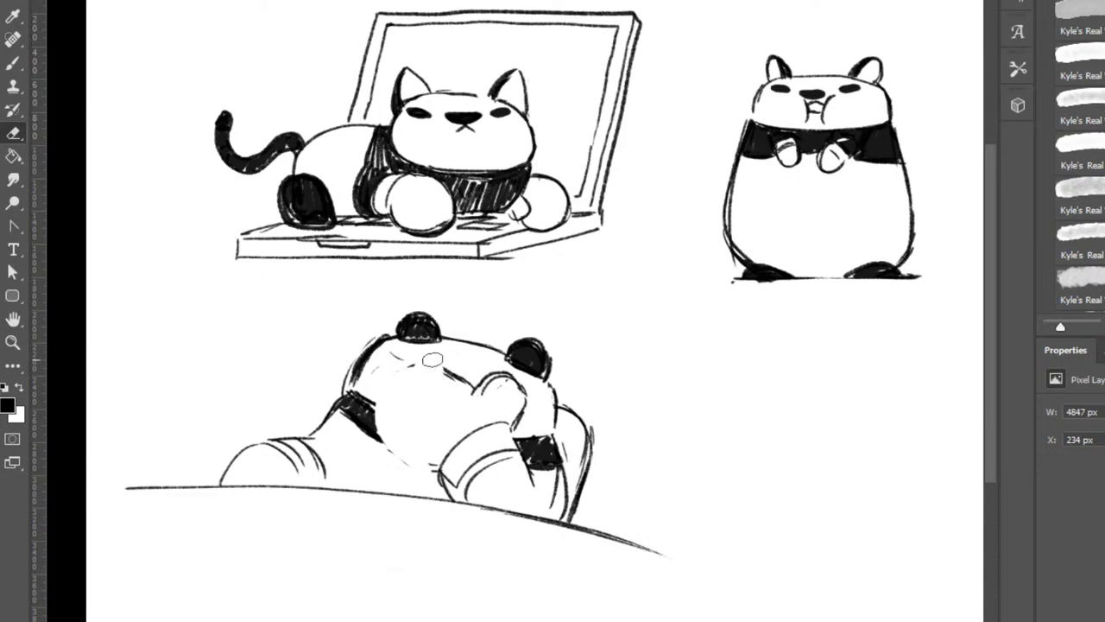
{"action": "key", "text": "b"}
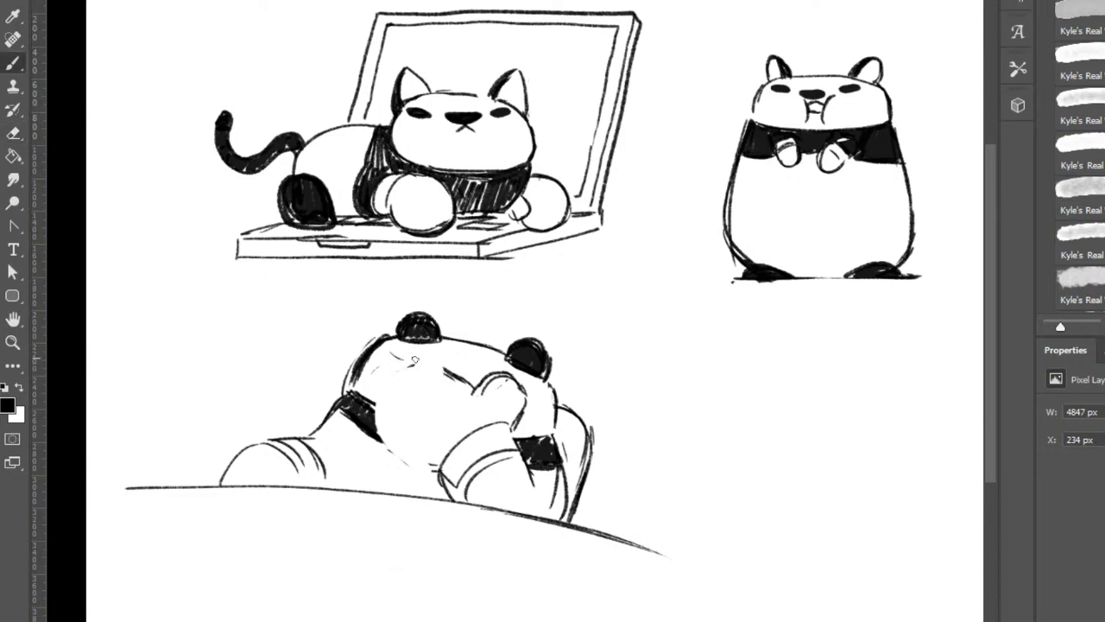
{"action": "mouse_move", "coordinate": [407, 368]}
{"action": "left_mouse_down"}
{"action": "mouse_move", "coordinate": [444, 377]}
{"action": "mouse_move", "coordinate": [401, 372]}
{"action": "mouse_move", "coordinate": [441, 364]}
{"action": "mouse_move", "coordinate": [462, 384]}
{"action": "mouse_move", "coordinate": [416, 366]}
{"action": "mouse_move", "coordinate": [473, 389]}
{"action": "left_mouse_up"}
{"action": "key", "text": "e"}
{"action": "key", "text": "b"}
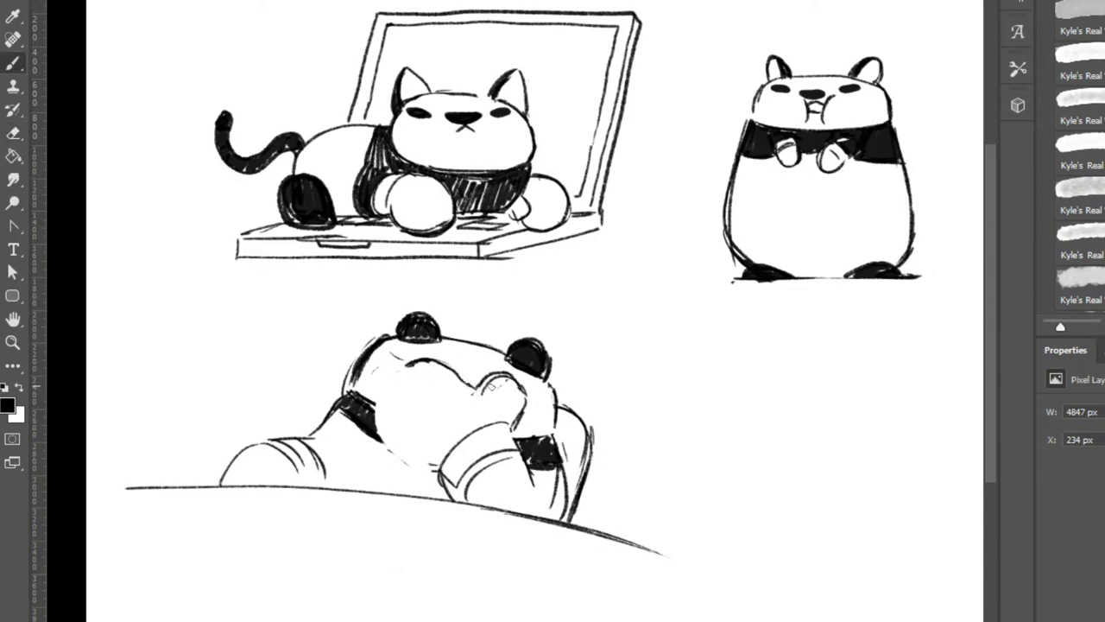
Redraw the thumb narrower and add a wrist crease and a firm line down the forearm's right side.
{"action": "key", "text": "e"}
{"action": "key", "text": "b"}
{"action": "mouse_move", "coordinate": [478, 386]}
{"action": "left_mouse_down"}
{"action": "mouse_move", "coordinate": [492, 368]}
{"action": "mouse_move", "coordinate": [507, 378]}
{"action": "mouse_move", "coordinate": [537, 483]}
{"action": "left_mouse_up"}
{"action": "key", "text": "e"}
{"action": "key", "text": "b"}
{"action": "key", "text": "e"}
{"action": "left_click_drag", "start_coordinate": [515, 440], "coordinate": [541, 480]}
{"action": "key", "text": "b"}
{"action": "key", "text": "e"}
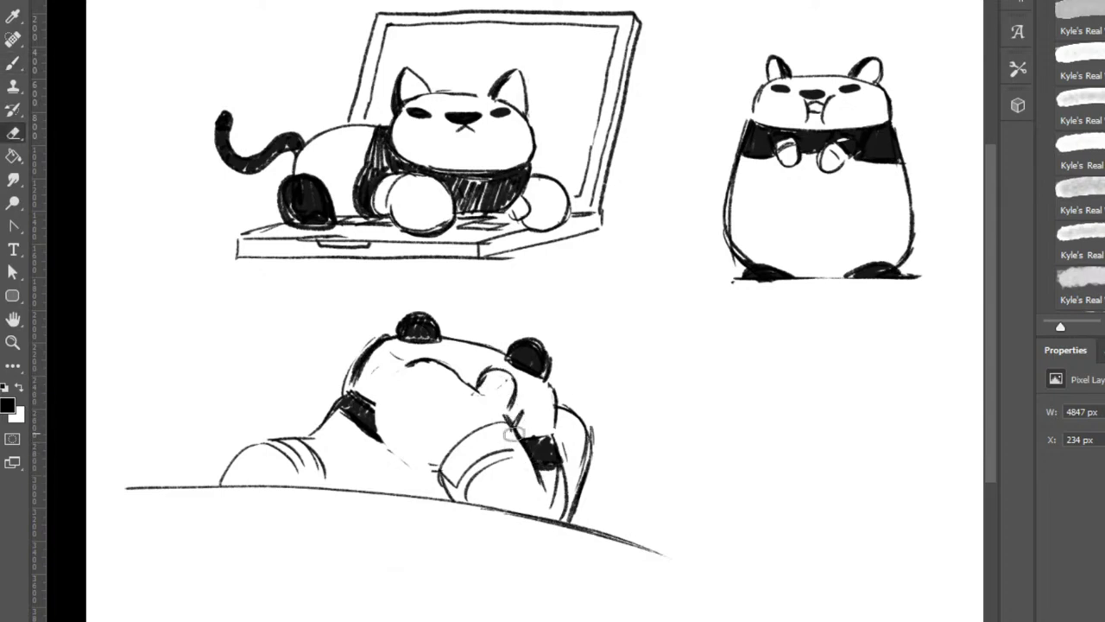
{"action": "key", "text": "b"}
{"action": "left_click_drag", "start_coordinate": [510, 434], "coordinate": [546, 481]}
Clean up the forearm's lower left edge and redraw the paw's left outline down to the cuff.
{"action": "key", "text": "e"}
{"action": "left_click_drag", "start_coordinate": [438, 474], "coordinate": [470, 509]}
{"action": "key", "text": "b"}
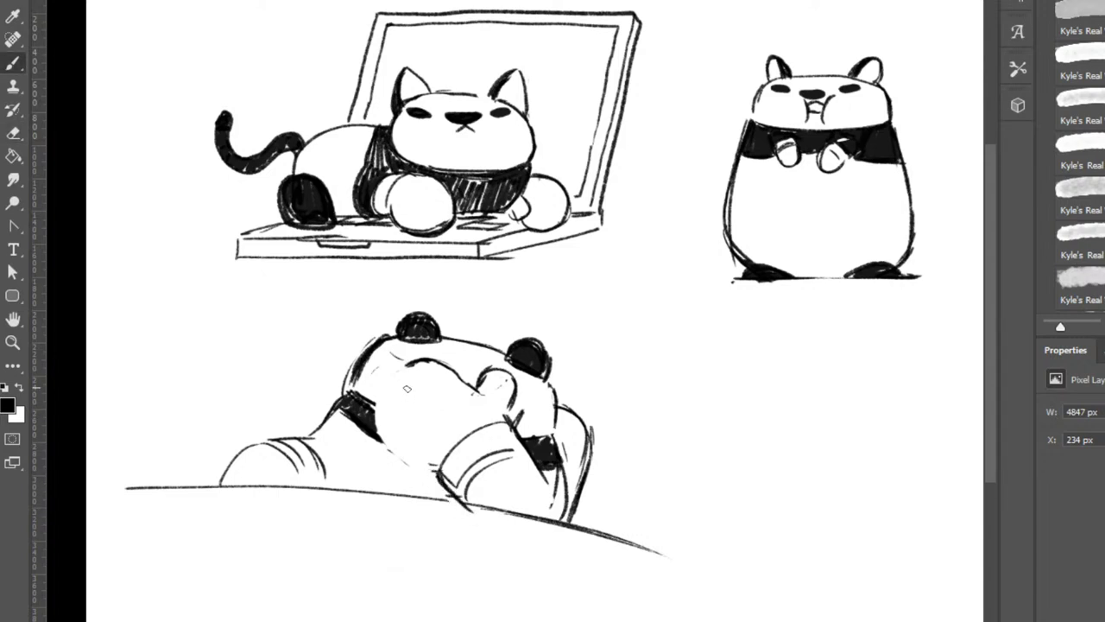
{"action": "mouse_move", "coordinate": [381, 412]}
{"action": "left_mouse_down"}
{"action": "mouse_move", "coordinate": [406, 368]}
{"action": "mouse_move", "coordinate": [380, 401]}
{"action": "mouse_move", "coordinate": [406, 458]}
{"action": "mouse_move", "coordinate": [438, 474]}
{"action": "left_mouse_up"}
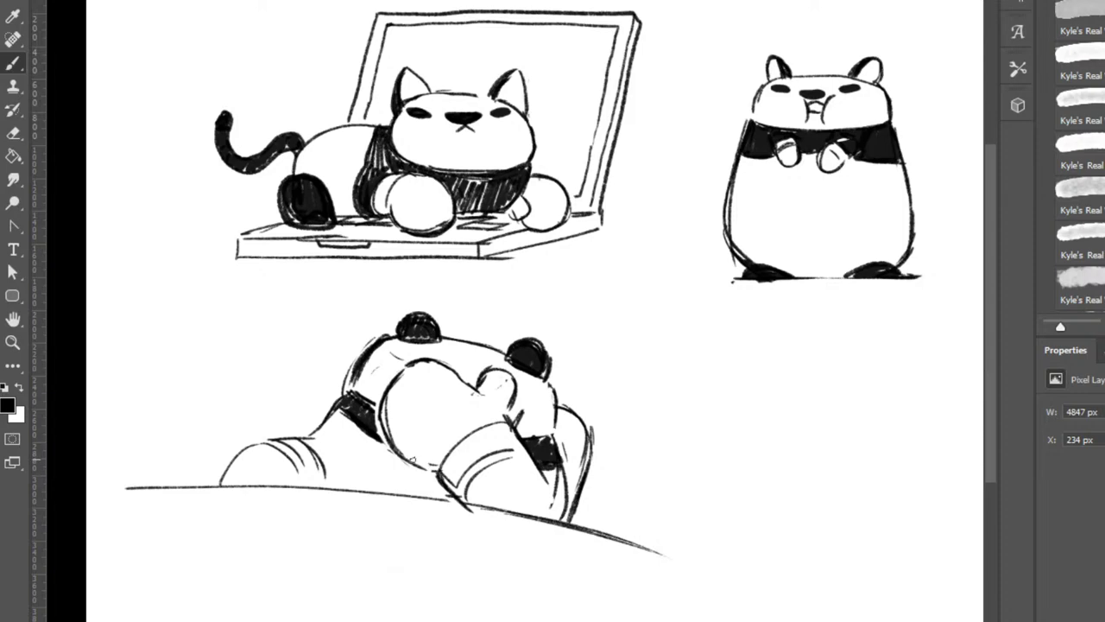
{"action": "left_click_drag", "start_coordinate": [381, 410], "coordinate": [439, 475]}
Trim the left black collar patch into a narrower band and redraw its edge against the paw.
{"action": "key", "text": "e"}
{"action": "mouse_move", "coordinate": [340, 413]}
{"action": "left_mouse_down"}
{"action": "mouse_move", "coordinate": [382, 444]}
{"action": "mouse_move", "coordinate": [383, 432]}
{"action": "left_mouse_up"}
{"action": "key", "text": "b"}
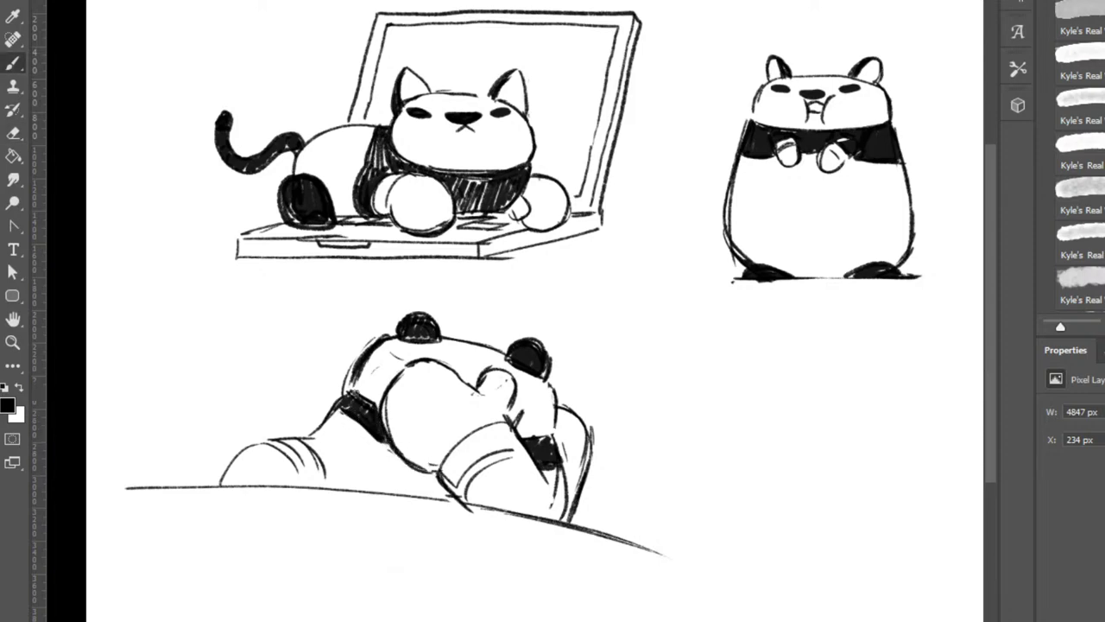
{"action": "mouse_move", "coordinate": [352, 393]}
{"action": "left_mouse_down"}
{"action": "mouse_move", "coordinate": [382, 404]}
{"action": "mouse_move", "coordinate": [377, 442]}
{"action": "mouse_move", "coordinate": [386, 434]}
{"action": "mouse_move", "coordinate": [404, 460]}
{"action": "left_mouse_up"}
{"action": "key", "text": "e"}
{"action": "key", "text": "b"}
{"action": "key", "text": "e"}
{"action": "key", "text": "b"}
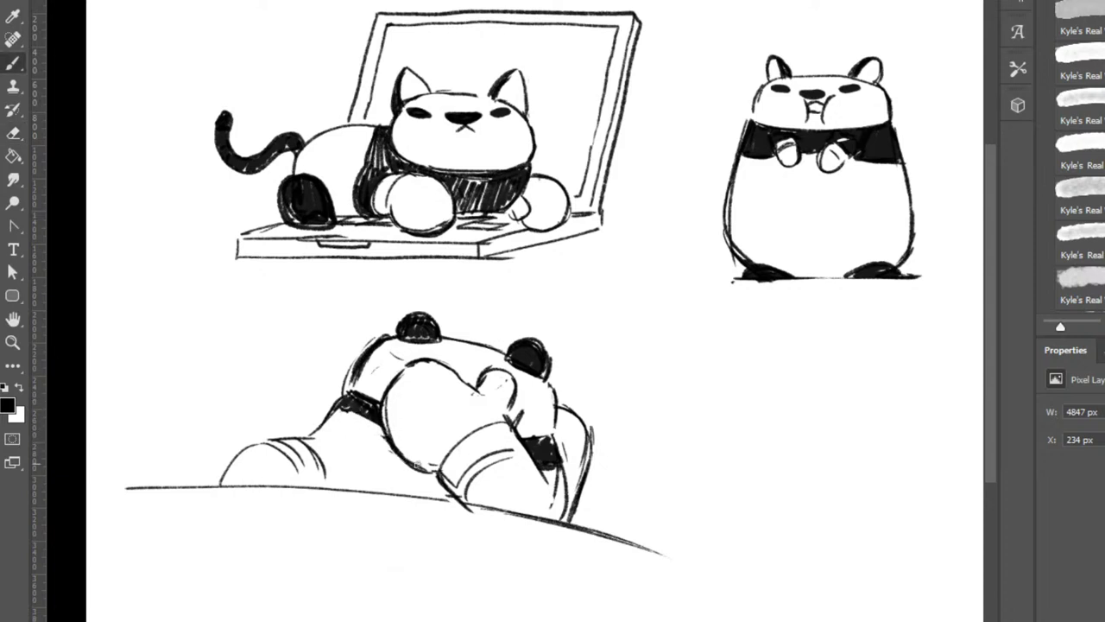
Refine the raised paw's left outline and add short hatching strokes along its lower edge and the cuff.
{"action": "key", "text": "e"}
{"action": "mouse_move", "coordinate": [390, 388]}
{"action": "left_mouse_down"}
{"action": "mouse_move", "coordinate": [380, 414]}
{"action": "mouse_move", "coordinate": [398, 457]}
{"action": "left_mouse_up"}
{"action": "key", "text": "b"}
{"action": "mouse_move", "coordinate": [407, 368]}
{"action": "left_mouse_down"}
{"action": "mouse_move", "coordinate": [387, 390]}
{"action": "mouse_move", "coordinate": [384, 436]}
{"action": "mouse_move", "coordinate": [403, 457]}
{"action": "left_mouse_up"}
{"action": "mouse_move", "coordinate": [387, 411]}
{"action": "left_mouse_down"}
{"action": "mouse_move", "coordinate": [402, 446]}
{"action": "mouse_move", "coordinate": [456, 471]}
{"action": "mouse_move", "coordinate": [461, 486]}
{"action": "mouse_move", "coordinate": [520, 448]}
{"action": "left_mouse_up"}
{"action": "key", "text": "ctrl+z"}
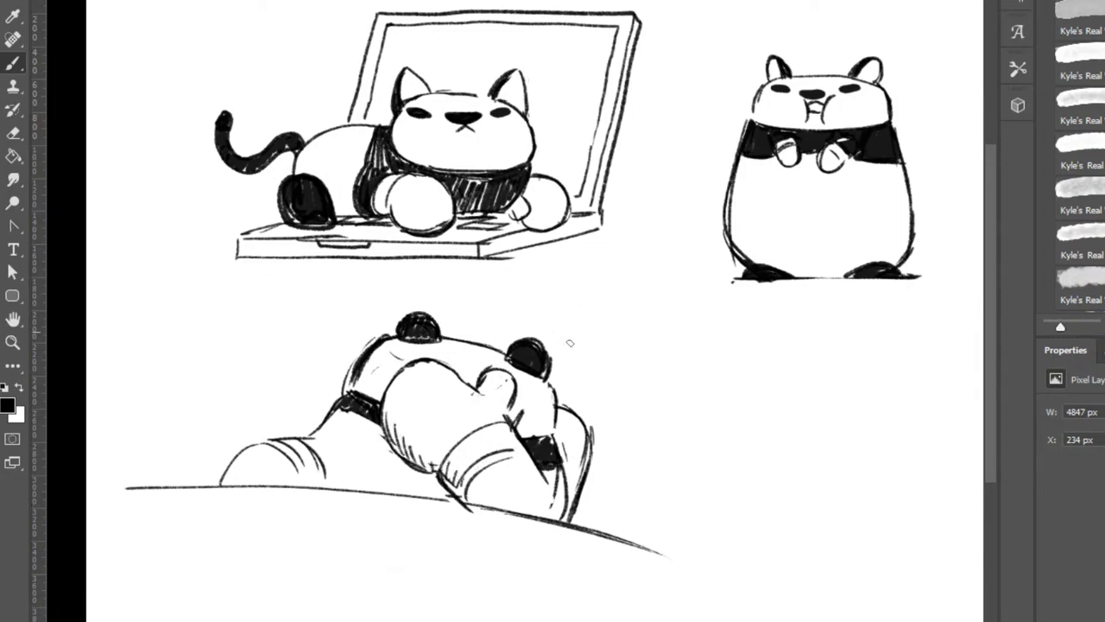
Erase the extra inner cuff line, then strengthen the remaining cuff curve and the top of the thumb.
{"action": "key", "text": "e"}
{"action": "left_click_drag", "start_coordinate": [478, 486], "coordinate": [522, 448]}
{"action": "key", "text": "b"}
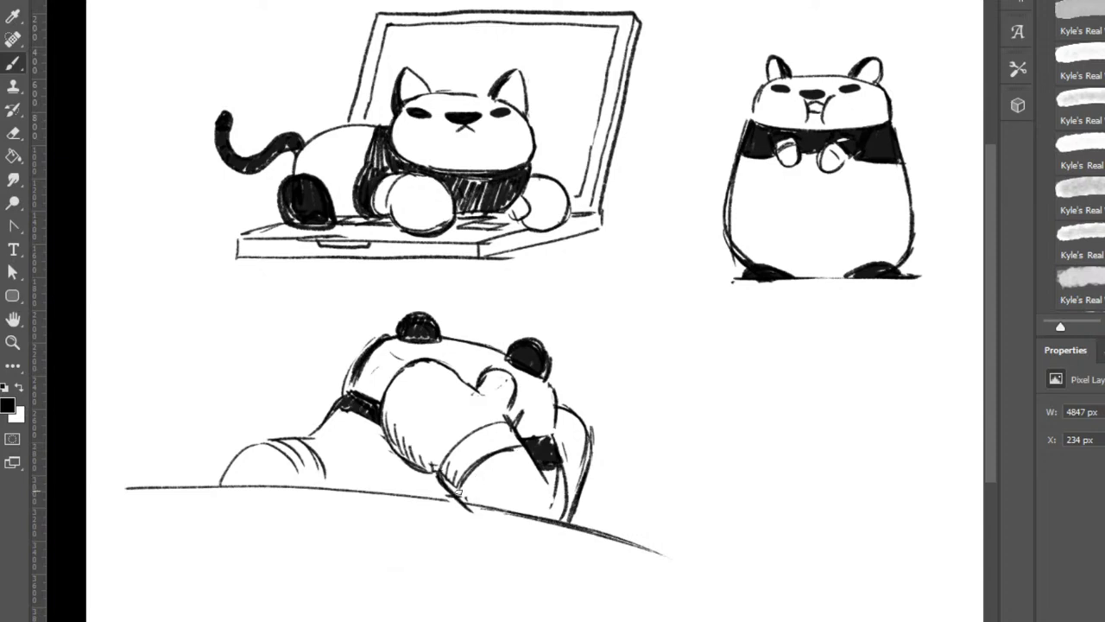
{"action": "left_click_drag", "start_coordinate": [458, 493], "coordinate": [521, 446]}
{"action": "left_click_drag", "start_coordinate": [477, 387], "coordinate": [515, 377]}
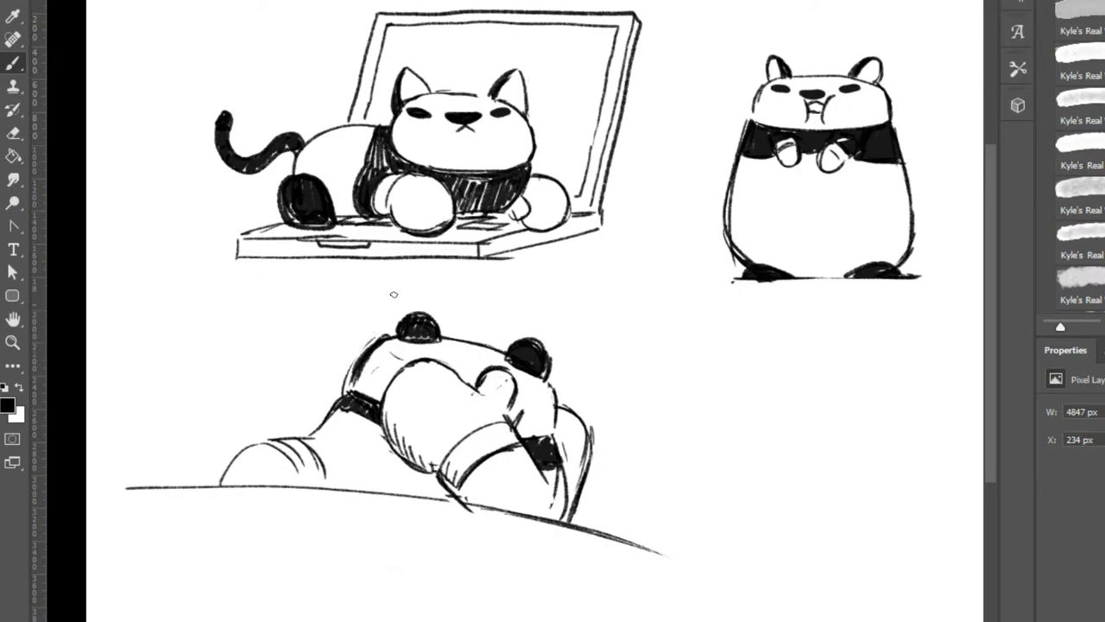
Sketch a curved chair-back edge beside the leaning panda's head and add the dark eye patches on both sides of the raised paw.
{"action": "mouse_move", "coordinate": [364, 324]}
{"action": "left_mouse_down"}
{"action": "mouse_move", "coordinate": [319, 417]}
{"action": "mouse_move", "coordinate": [347, 390]}
{"action": "left_mouse_up"}
{"action": "key", "text": "e"}
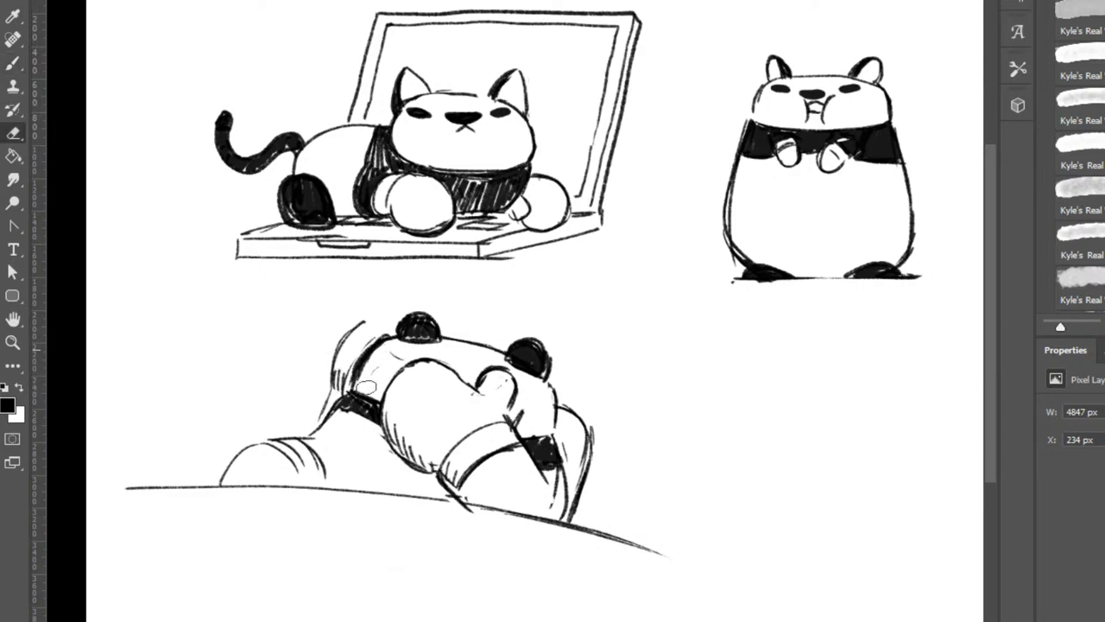
{"action": "key", "text": "b"}
{"action": "left_click_drag", "start_coordinate": [401, 365], "coordinate": [395, 375]}
{"action": "mouse_move", "coordinate": [518, 400]}
{"action": "left_mouse_down"}
{"action": "mouse_move", "coordinate": [543, 411]}
{"action": "mouse_move", "coordinate": [516, 421]}
{"action": "mouse_move", "coordinate": [502, 412]}
{"action": "mouse_move", "coordinate": [541, 476]}
{"action": "left_mouse_up"}
{"action": "key", "text": "e"}
{"action": "key", "text": "b"}
{"action": "key", "text": "e"}
{"action": "key", "text": "b"}
{"action": "key", "text": "e"}
Erase most of the curved shape beside the panda's right arm and draw the chair back's top edge behind the ears.
{"action": "mouse_move", "coordinate": [567, 408]}
{"action": "left_mouse_down"}
{"action": "mouse_move", "coordinate": [568, 422]}
{"action": "mouse_move", "coordinate": [590, 430]}
{"action": "left_mouse_up"}
{"action": "key", "text": "b"}
{"action": "left_click_drag", "start_coordinate": [368, 318], "coordinate": [604, 354]}
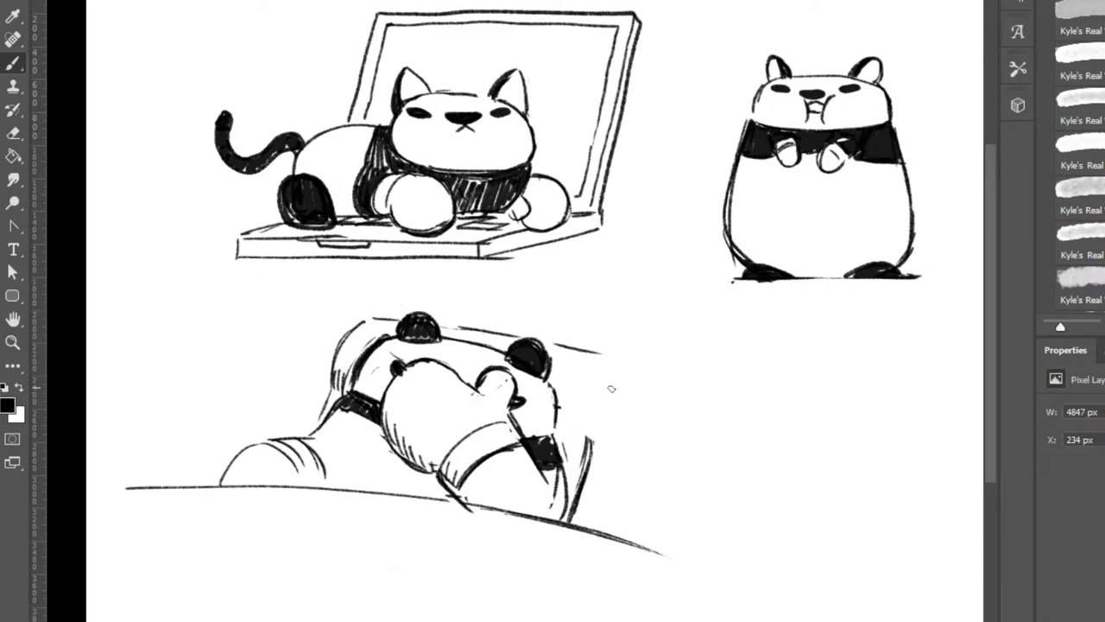
{"action": "key", "text": "e"}
{"action": "left_click_drag", "start_coordinate": [595, 431], "coordinate": [599, 437]}
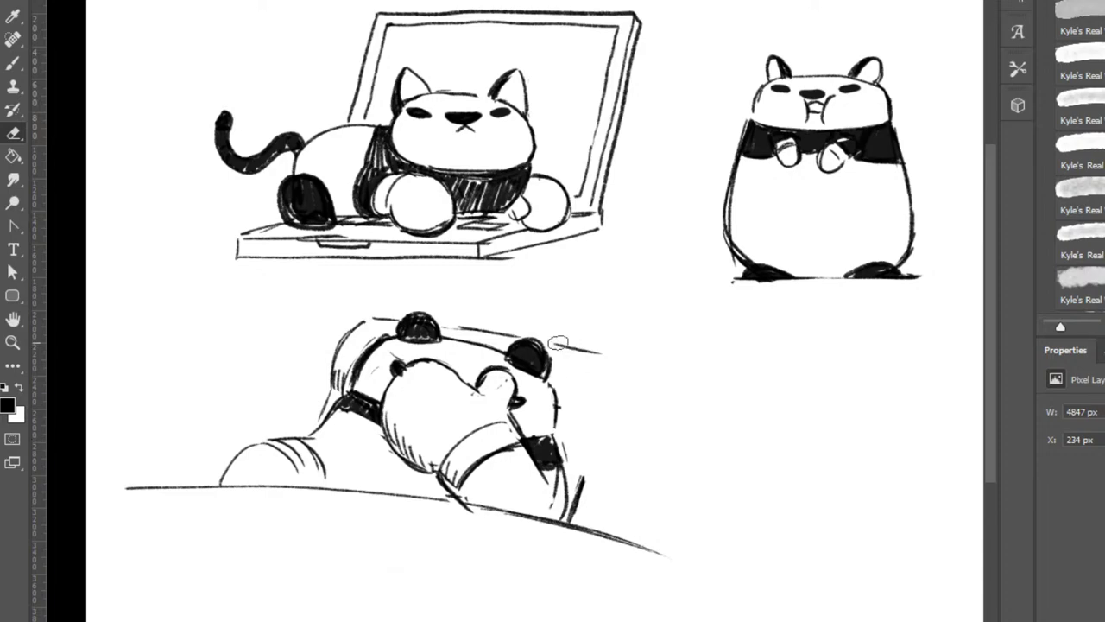
Draw the chair back's rounded side beyond the right ear and erase the leftover stroke beside the arm.
{"action": "key", "text": "b"}
{"action": "mouse_move", "coordinate": [558, 343]}
{"action": "left_mouse_down"}
{"action": "mouse_move", "coordinate": [604, 354]}
{"action": "mouse_move", "coordinate": [561, 413]}
{"action": "left_mouse_up"}
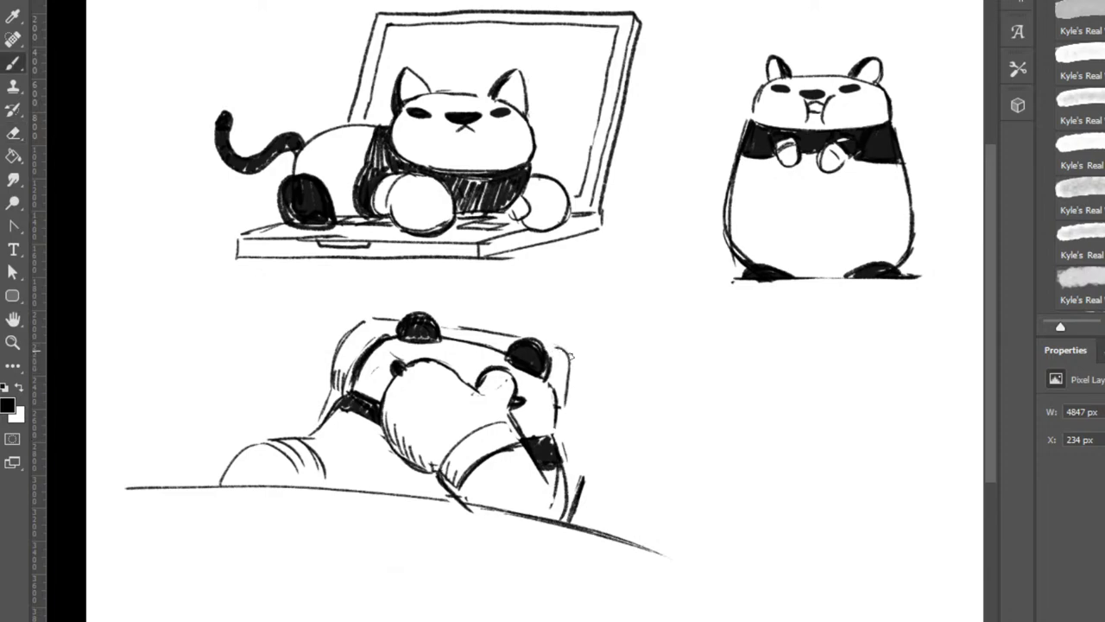
{"action": "left_click_drag", "start_coordinate": [571, 356], "coordinate": [561, 421]}
{"action": "key", "text": "e"}
{"action": "left_click_drag", "start_coordinate": [589, 467], "coordinate": [573, 518]}
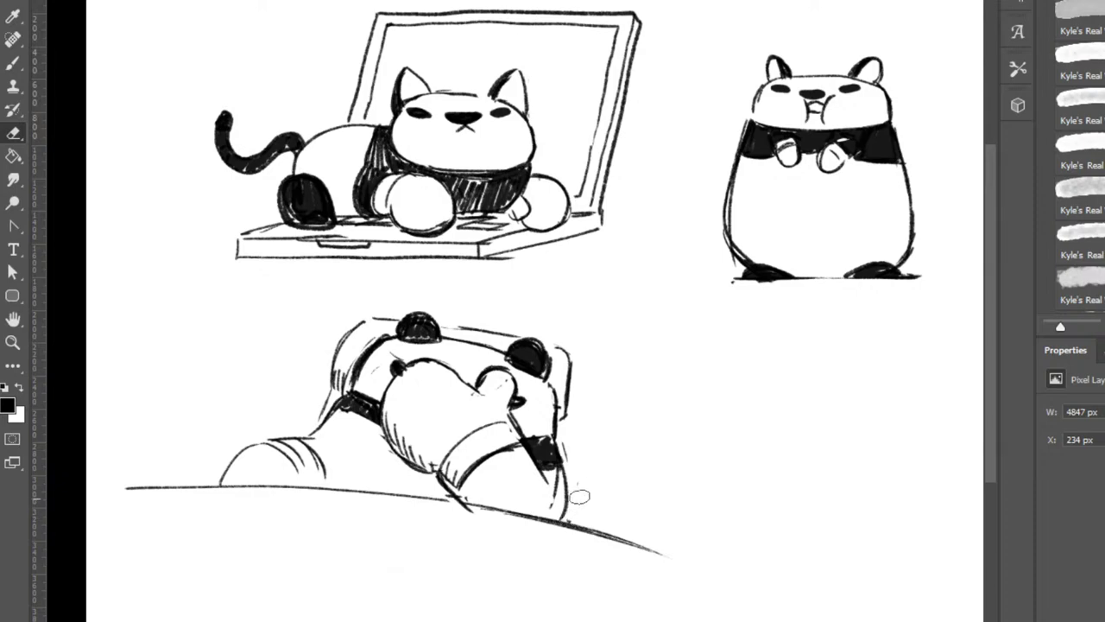
Draw a narrow rounded armrest beside the right arm and widen the rounded chair-back corner above it.
{"action": "key", "text": "b"}
{"action": "left_click_drag", "start_coordinate": [562, 440], "coordinate": [586, 488]}
{"action": "key", "text": "ctrl+z"}
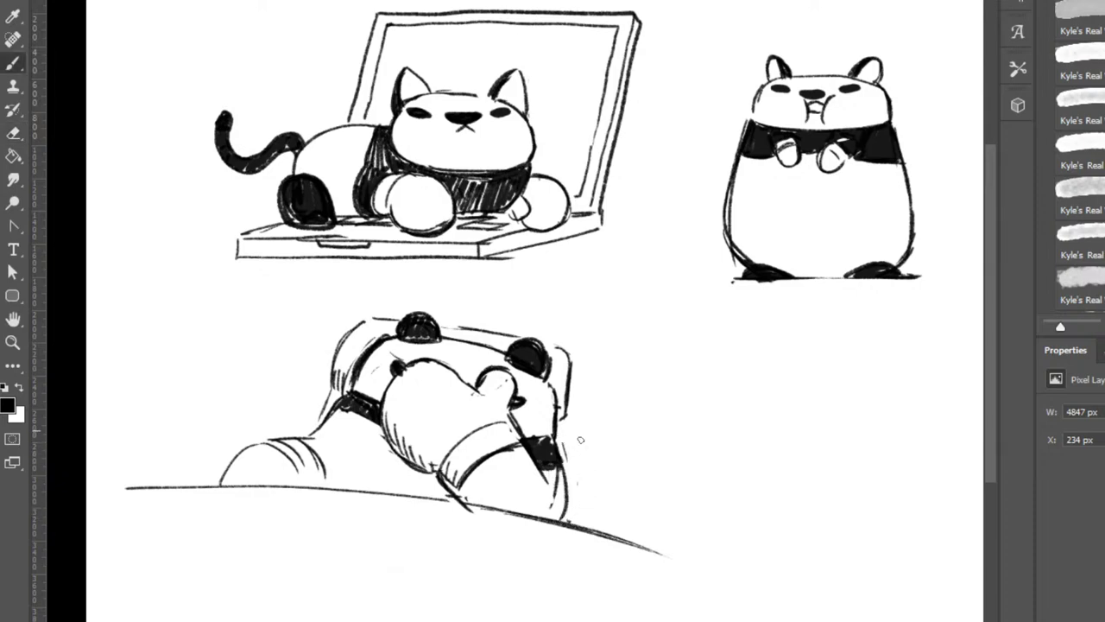
{"action": "left_click_drag", "start_coordinate": [561, 432], "coordinate": [590, 485]}
{"action": "left_click_drag", "start_coordinate": [590, 456], "coordinate": [583, 514]}
{"action": "key", "text": "e"}
{"action": "mouse_move", "coordinate": [566, 414]}
{"action": "left_mouse_down"}
{"action": "mouse_move", "coordinate": [572, 354]}
{"action": "mouse_move", "coordinate": [572, 418]}
{"action": "mouse_move", "coordinate": [573, 352]}
{"action": "mouse_move", "coordinate": [585, 360]}
{"action": "mouse_move", "coordinate": [585, 405]}
{"action": "mouse_move", "coordinate": [588, 386]}
{"action": "mouse_move", "coordinate": [570, 419]}
{"action": "left_mouse_up"}
{"action": "key", "text": "b"}
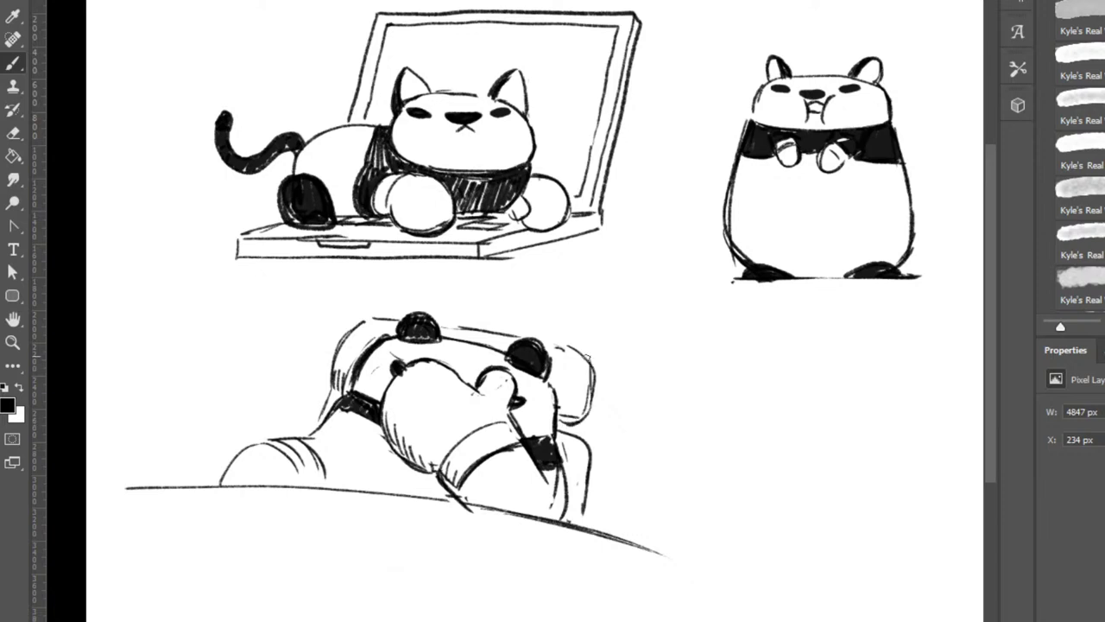
Erase and redraw the chair back's left corner as a smooth curve running down to the panda's shoulder.
{"action": "key", "text": "e"}
{"action": "left_click_drag", "start_coordinate": [374, 313], "coordinate": [387, 316]}
{"action": "key", "text": "b"}
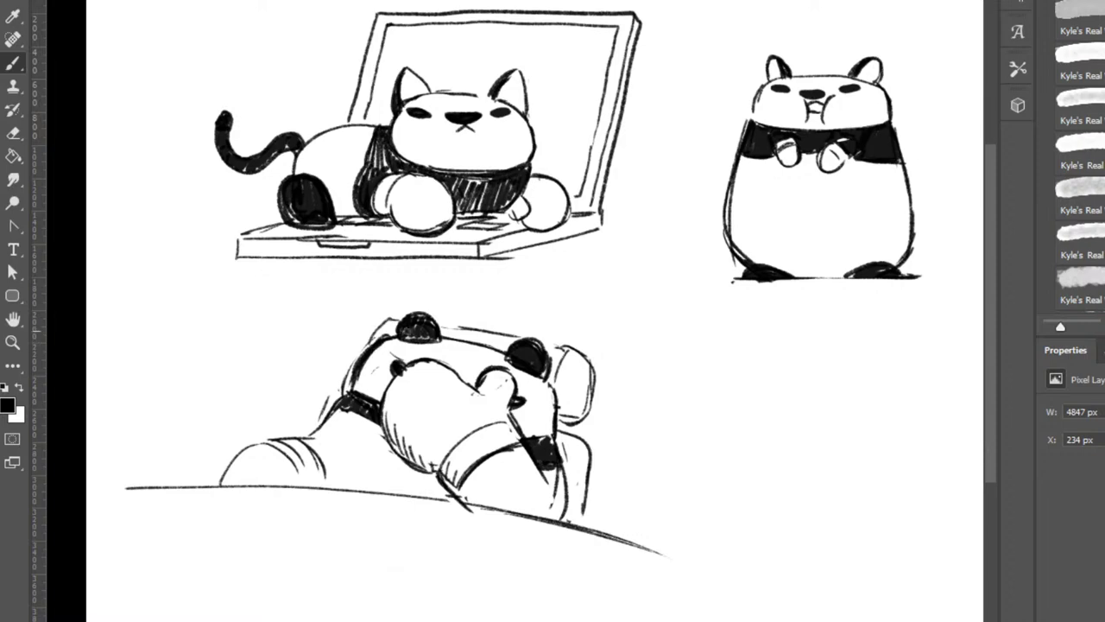
{"action": "left_click_drag", "start_coordinate": [369, 319], "coordinate": [338, 393]}
{"action": "key", "text": "e"}
{"action": "mouse_move", "coordinate": [347, 327]}
{"action": "left_mouse_down"}
{"action": "mouse_move", "coordinate": [341, 394]}
{"action": "mouse_move", "coordinate": [339, 383]}
{"action": "mouse_move", "coordinate": [322, 414]}
{"action": "left_mouse_up"}
{"action": "key", "text": "b"}
{"action": "key", "text": "ctrl+z"}
{"action": "left_click_drag", "start_coordinate": [342, 383], "coordinate": [325, 412]}
{"action": "left_click_drag", "start_coordinate": [351, 362], "coordinate": [342, 380]}
{"action": "left_click_drag", "start_coordinate": [352, 363], "coordinate": [346, 383]}
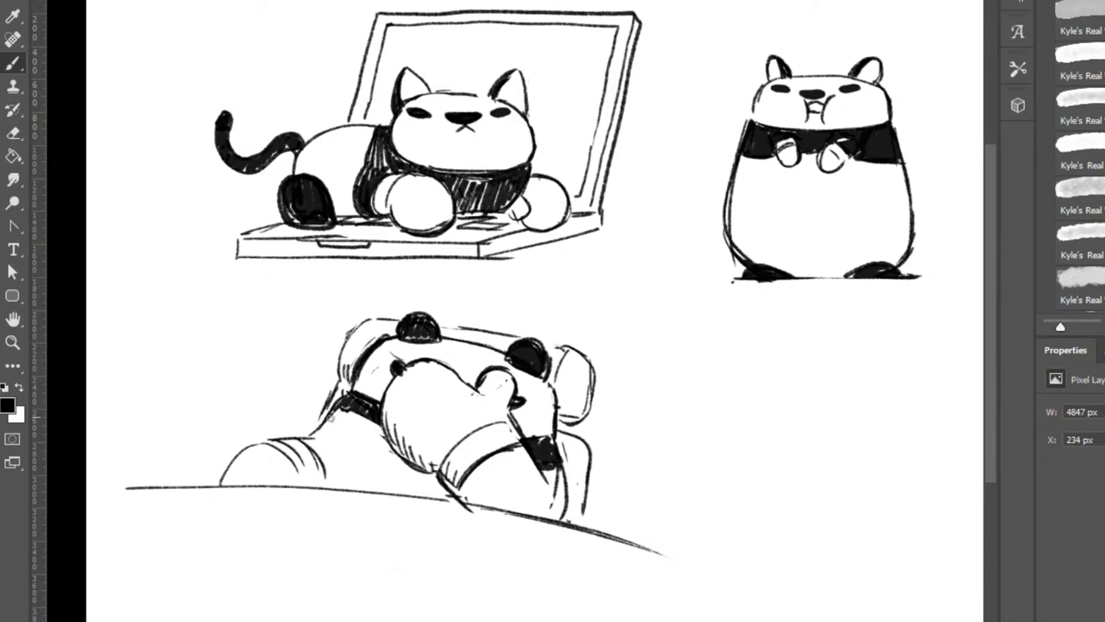
{"action": "key", "text": "ctrl+shift+s"}
{"action": "type", "text": "b"}
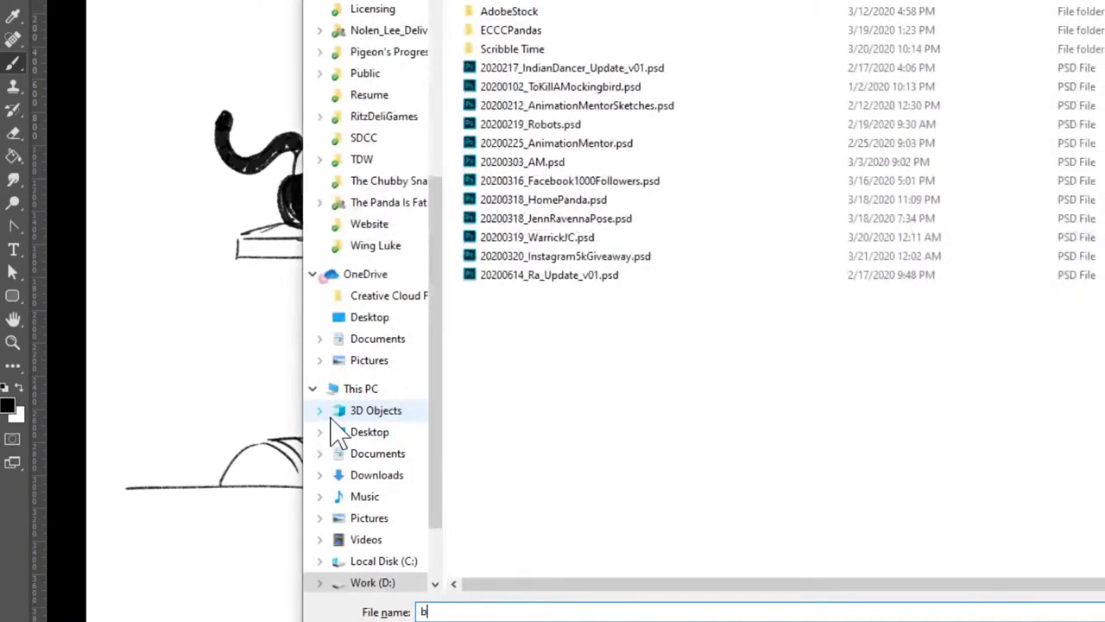
{"action": "key", "text": "Escape"}
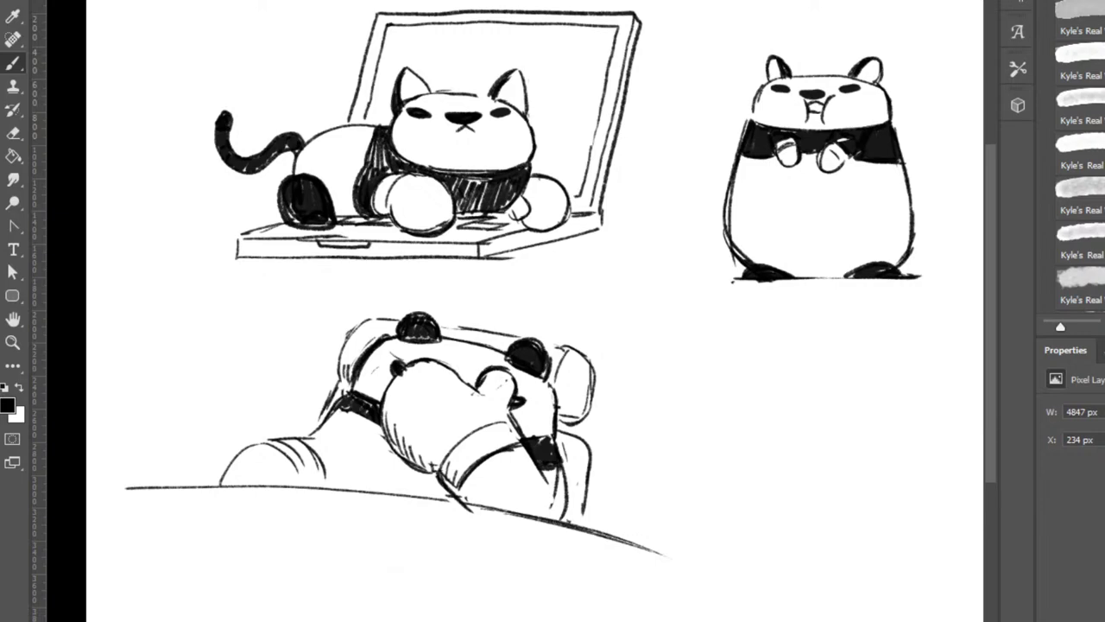
Start a boxy piece of furniture beside the reclining panda with slanted parallel lines, a lower shelf line and a far vertical edge.
{"action": "left_click", "coordinate": [541, 357]}
{"action": "left_click_drag", "start_coordinate": [638, 399], "coordinate": [614, 339]}
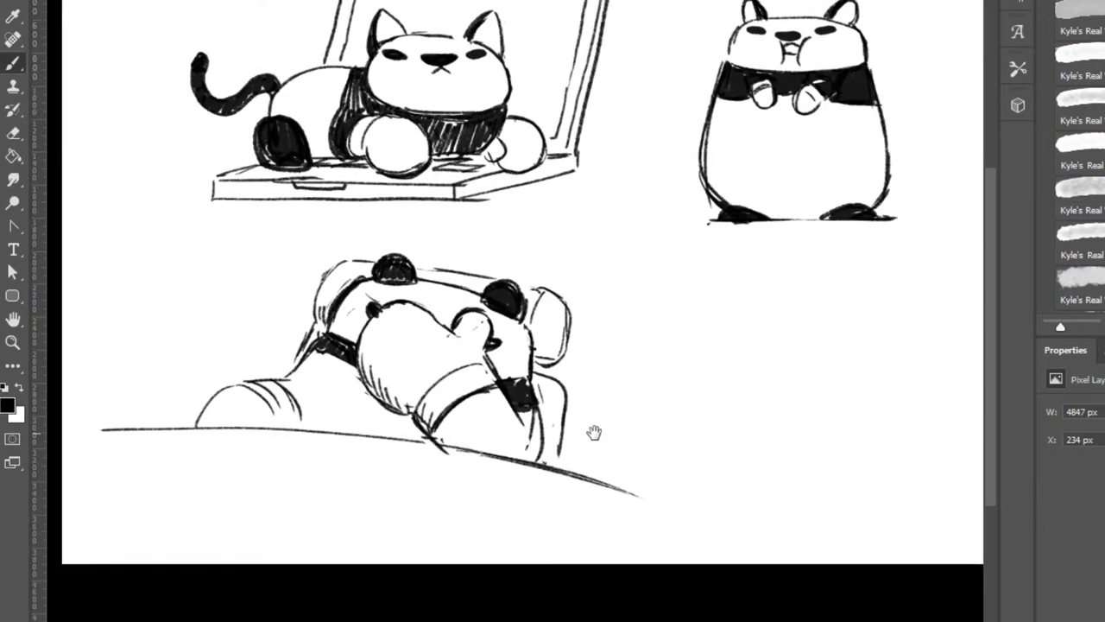
{"action": "mouse_move", "coordinate": [594, 434]}
{"action": "left_mouse_down"}
{"action": "mouse_move", "coordinate": [547, 402]}
{"action": "mouse_move", "coordinate": [586, 312]}
{"action": "left_mouse_up"}
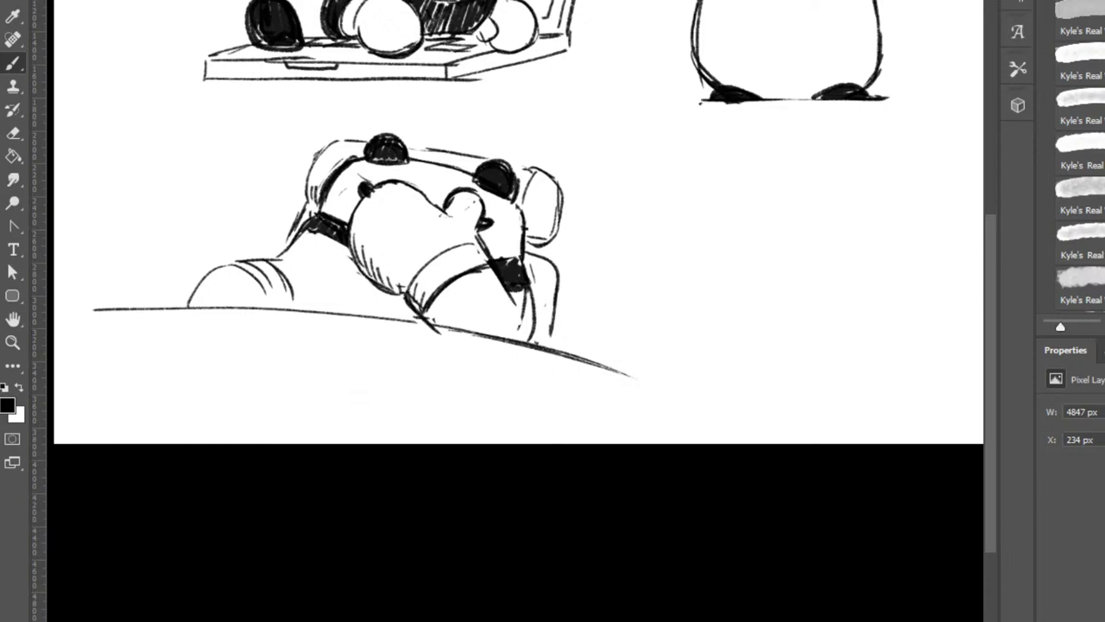
{"action": "key", "text": "e"}
{"action": "left_click", "coordinate": [770, 252]}
{"action": "key", "text": "b"}
{"action": "left_click_drag", "start_coordinate": [661, 262], "coordinate": [735, 276]}
{"action": "left_click_drag", "start_coordinate": [667, 200], "coordinate": [742, 226]}
{"action": "mouse_move", "coordinate": [654, 174]}
{"action": "left_mouse_down"}
{"action": "mouse_move", "coordinate": [734, 202]}
{"action": "mouse_move", "coordinate": [750, 274]}
{"action": "left_mouse_up"}
{"action": "left_click_drag", "start_coordinate": [748, 207], "coordinate": [750, 235]}
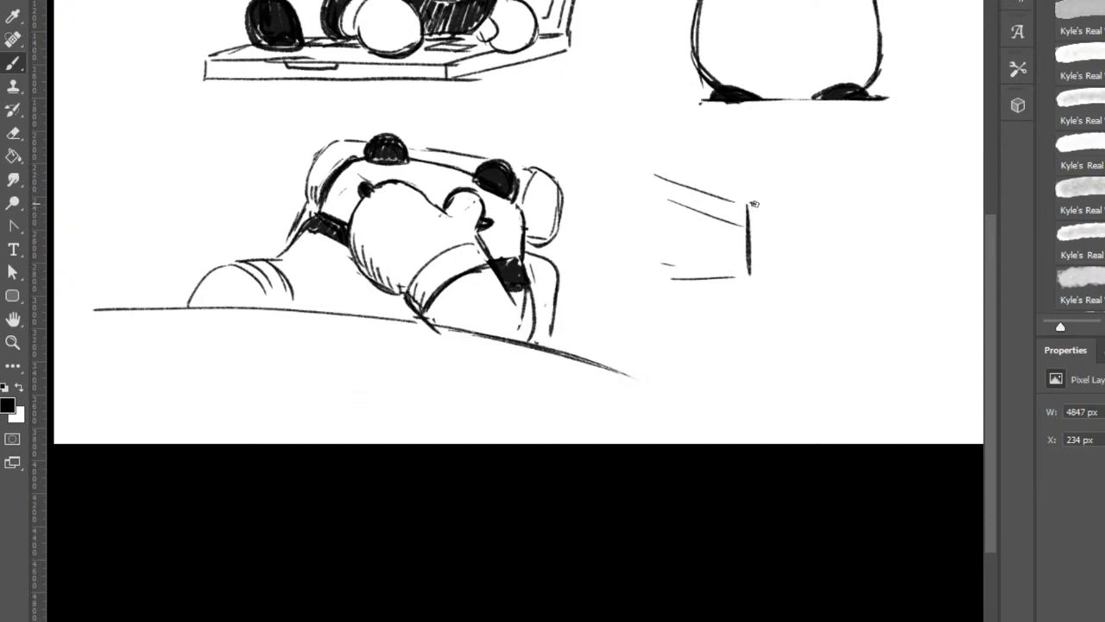
Draw the furniture's slanted top with a front corner and add the double vertical edges of its side panel.
{"action": "left_click_drag", "start_coordinate": [650, 160], "coordinate": [728, 195]}
{"action": "key", "text": "ctrl+z"}
{"action": "left_click_drag", "start_coordinate": [657, 169], "coordinate": [742, 194]}
{"action": "key", "text": "ctrl+z"}
{"action": "mouse_move", "coordinate": [649, 154]}
{"action": "left_mouse_down"}
{"action": "mouse_move", "coordinate": [739, 188]}
{"action": "mouse_move", "coordinate": [617, 161]}
{"action": "mouse_move", "coordinate": [649, 154]}
{"action": "mouse_move", "coordinate": [653, 165]}
{"action": "mouse_move", "coordinate": [614, 288]}
{"action": "left_mouse_up"}
{"action": "left_click_drag", "start_coordinate": [604, 185], "coordinate": [612, 322]}
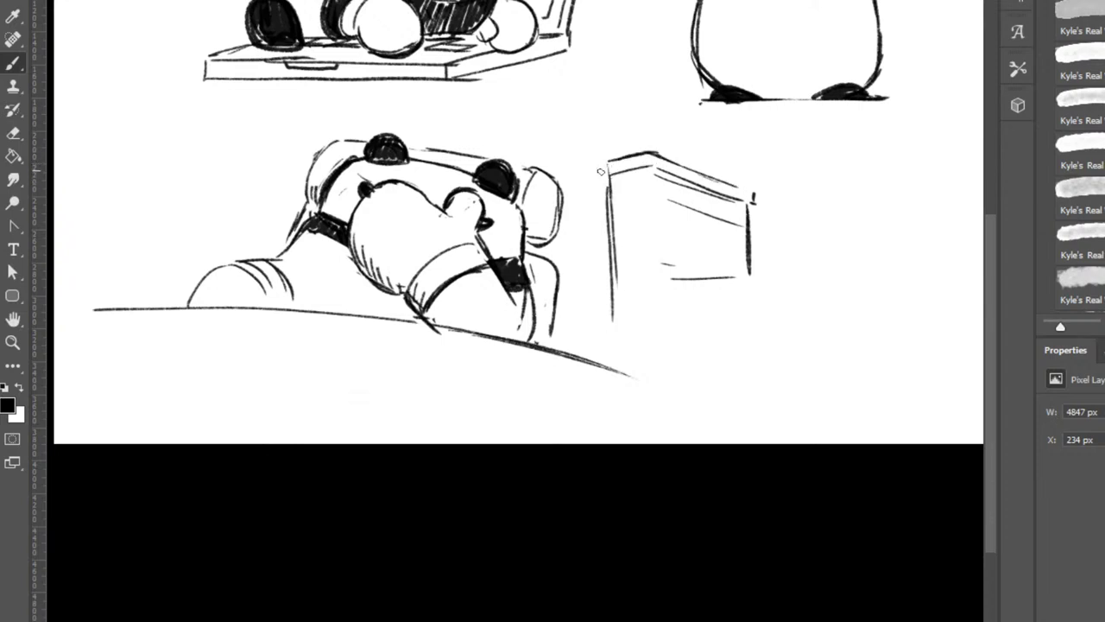
{"action": "left_click_drag", "start_coordinate": [600, 164], "coordinate": [609, 271]}
{"action": "mouse_move", "coordinate": [650, 167]}
{"action": "left_mouse_down"}
{"action": "mouse_move", "coordinate": [668, 354]}
{"action": "mouse_move", "coordinate": [718, 324]}
{"action": "left_mouse_up"}
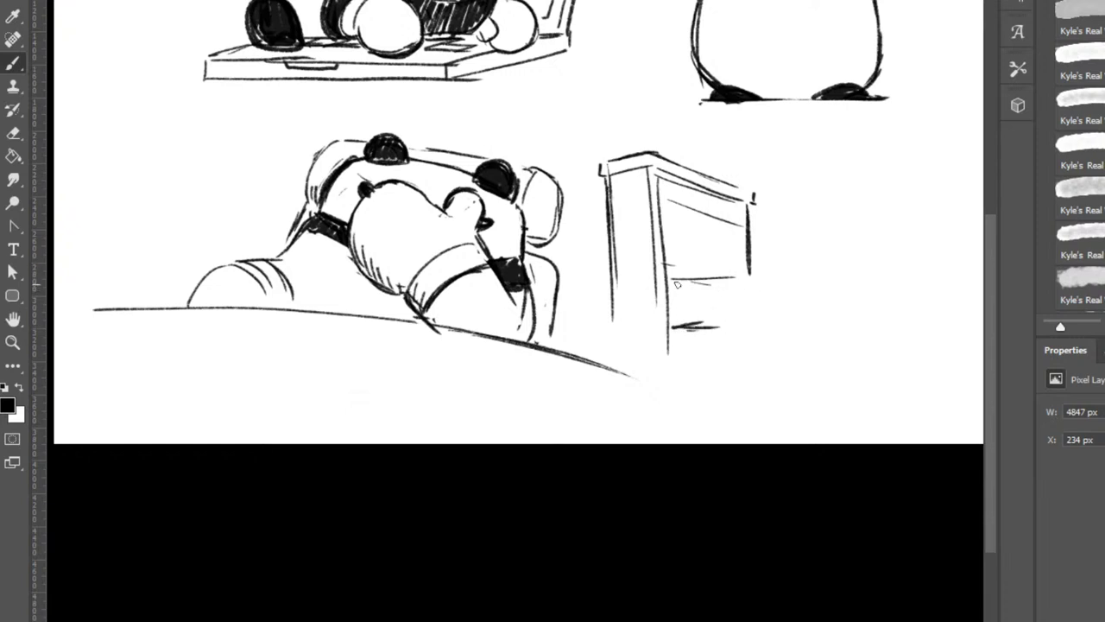
Extend the furniture's lower shelf with slanted strokes and add a short vertical line above it.
{"action": "mouse_move", "coordinate": [676, 283]}
{"action": "left_mouse_down"}
{"action": "mouse_move", "coordinate": [738, 279]}
{"action": "mouse_move", "coordinate": [709, 325]}
{"action": "mouse_move", "coordinate": [758, 329]}
{"action": "left_mouse_up"}
{"action": "key", "text": "e"}
{"action": "key", "text": "b"}
{"action": "mouse_move", "coordinate": [693, 326]}
{"action": "left_mouse_down"}
{"action": "mouse_move", "coordinate": [761, 333]}
{"action": "mouse_move", "coordinate": [752, 337]}
{"action": "left_mouse_up"}
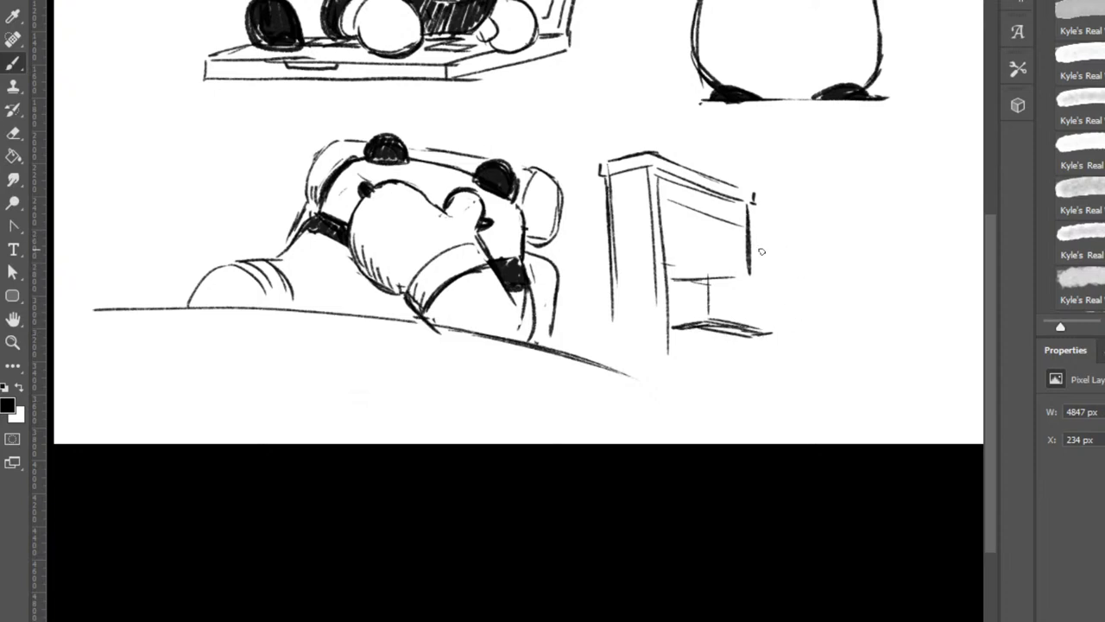
{"action": "key", "text": "e"}
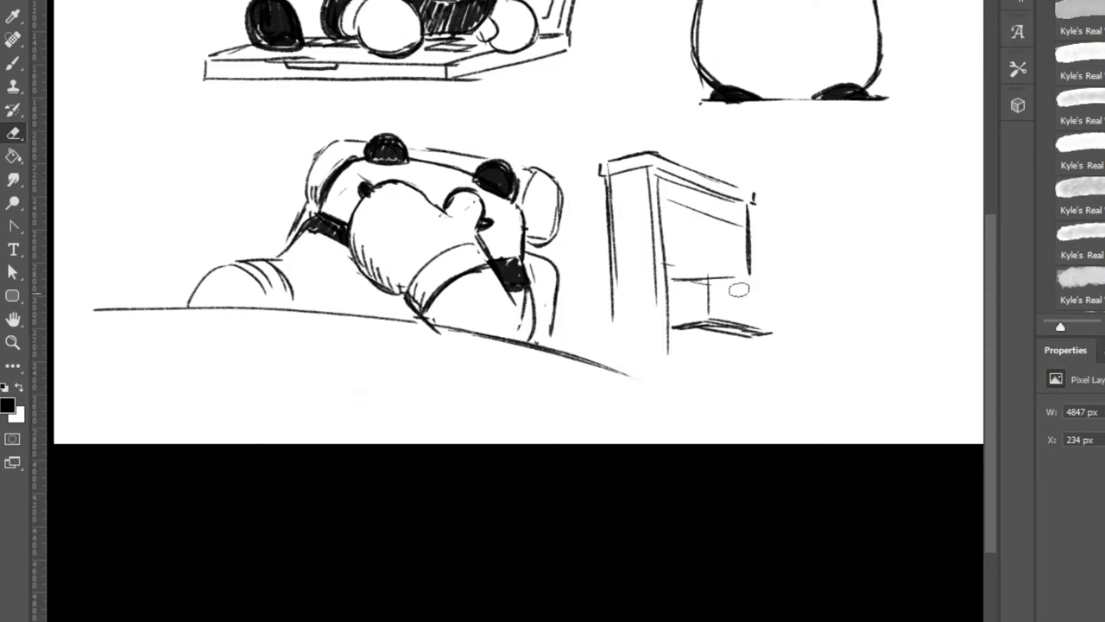
Lasso the furniture sketch and cut it onto its own layer.
{"action": "key", "text": "v"}
{"action": "key", "text": "l"}
{"action": "mouse_move", "coordinate": [723, 384]}
{"action": "left_mouse_down"}
{"action": "mouse_move", "coordinate": [810, 197]}
{"action": "mouse_move", "coordinate": [586, 263]}
{"action": "mouse_move", "coordinate": [689, 363]}
{"action": "left_mouse_up"}
{"action": "key", "text": "ctrl+shift+j"}
{"action": "key", "text": "ctrl+shift+v"}
{"action": "key", "text": "b"}
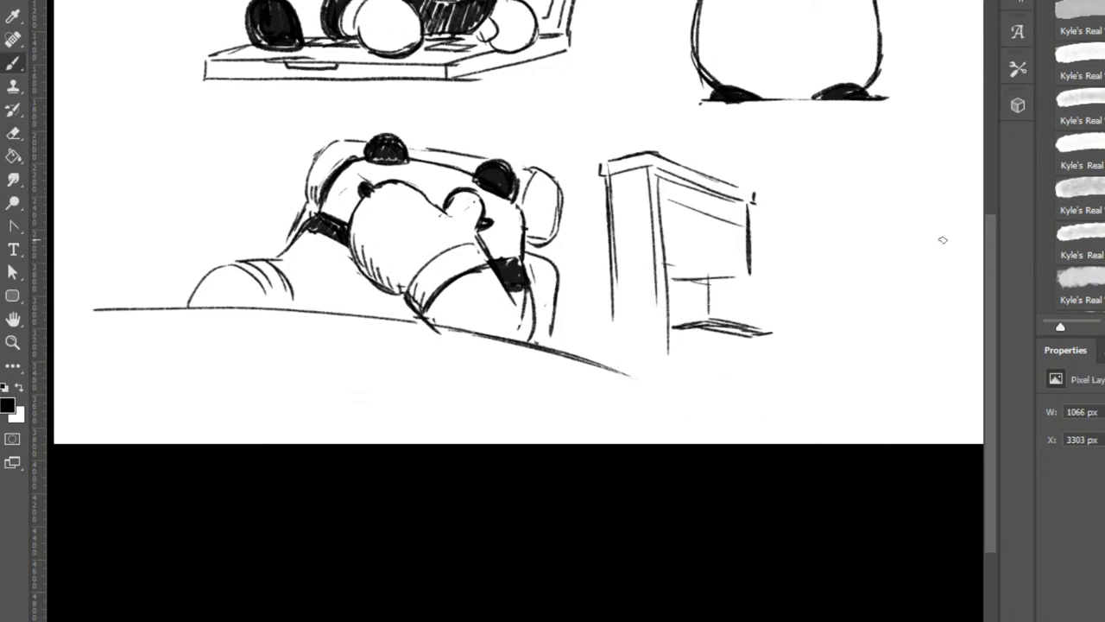
{"action": "key", "text": "v"}
{"action": "left_click_drag", "start_coordinate": [518, 265], "coordinate": [496, 265]}
{"action": "key", "text": "ctrl+z"}
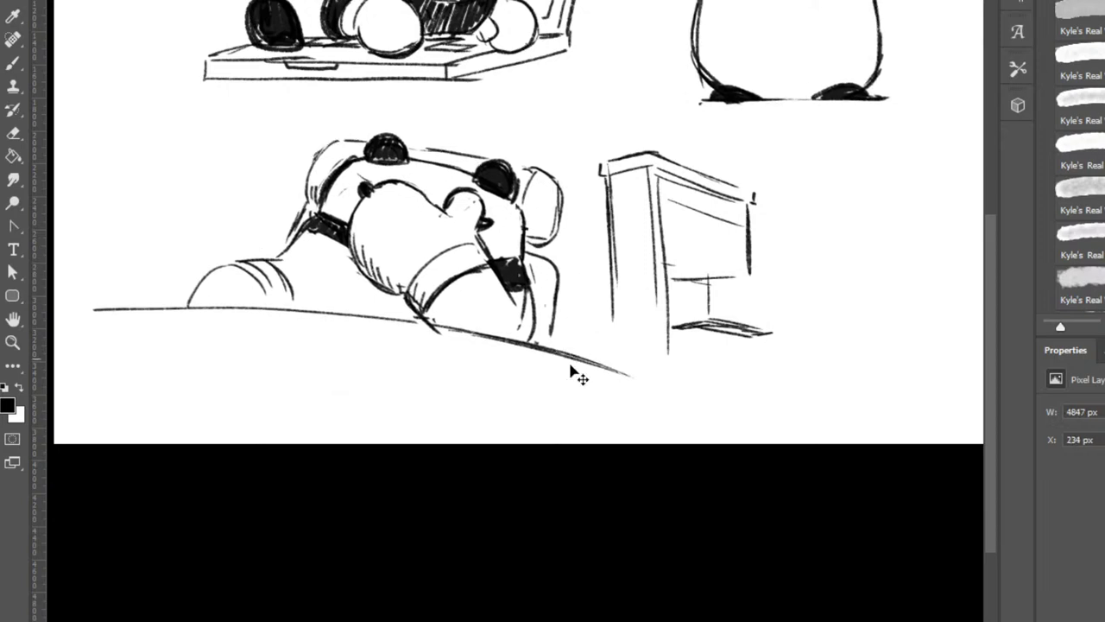
Cut the reclining panda onto its own layer, shift it slightly left and move the furniture sketch up and to the right.
{"action": "key", "text": "l"}
{"action": "mouse_move", "coordinate": [570, 407]}
{"action": "left_mouse_down"}
{"action": "mouse_move", "coordinate": [661, 414]}
{"action": "mouse_move", "coordinate": [577, 172]}
{"action": "mouse_move", "coordinate": [143, 217]}
{"action": "mouse_move", "coordinate": [429, 442]}
{"action": "mouse_move", "coordinate": [449, 436]}
{"action": "left_mouse_up"}
{"action": "key", "text": "ctrl+x"}
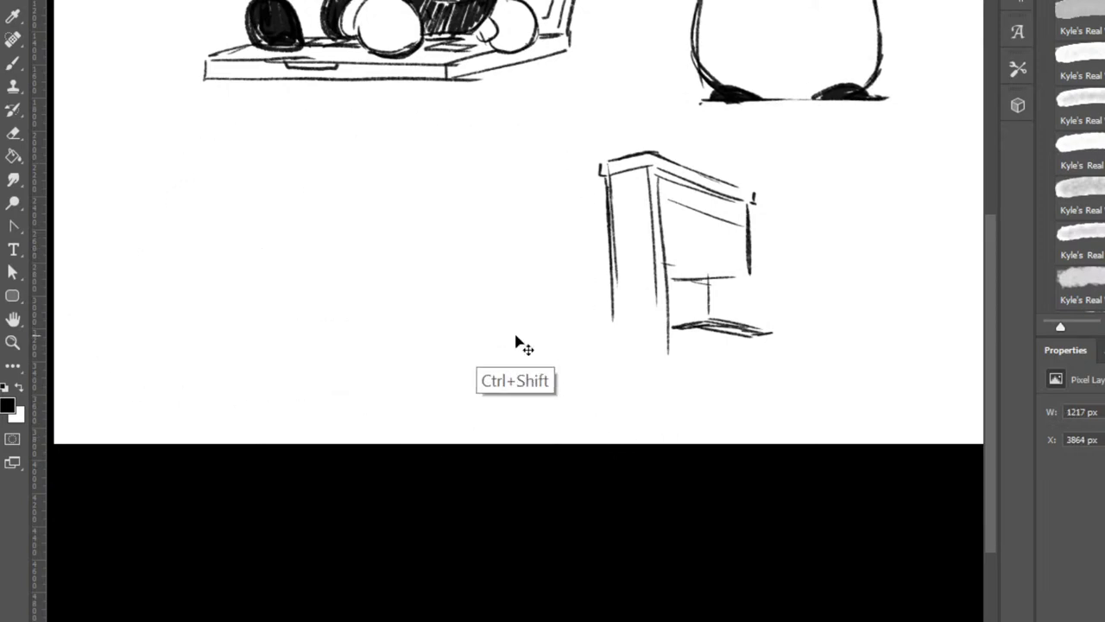
{"action": "key", "text": "ctrl+shift+v"}
{"action": "left_click_drag", "start_coordinate": [571, 299], "coordinate": [510, 252]}
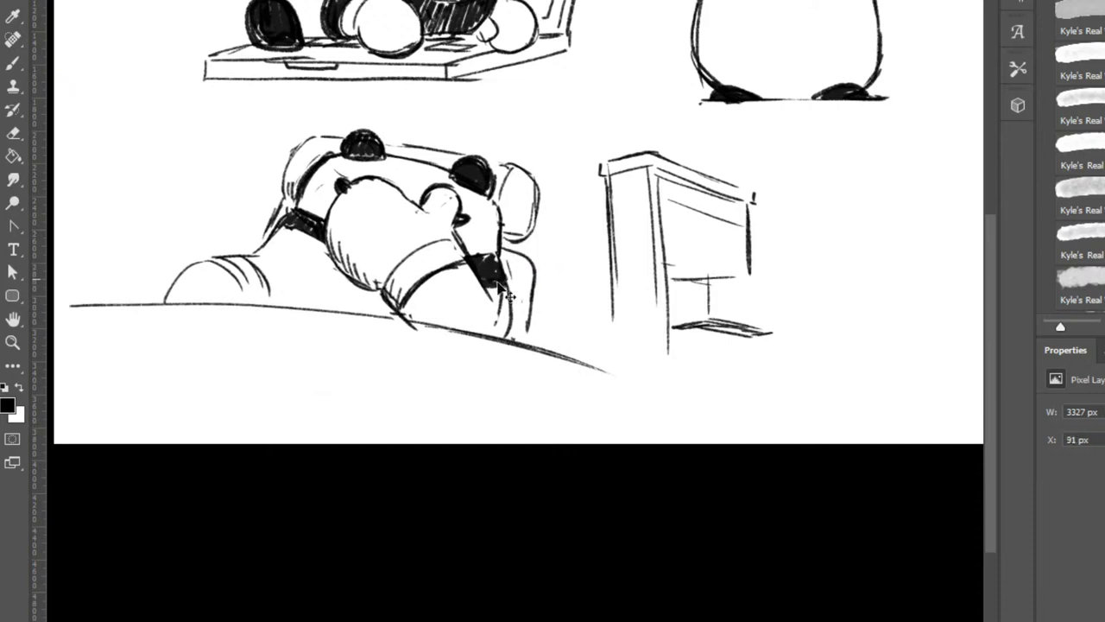
{"action": "mouse_move", "coordinate": [719, 291]}
{"action": "left_mouse_down"}
{"action": "mouse_move", "coordinate": [748, 268]}
{"action": "mouse_move", "coordinate": [794, 275]}
{"action": "mouse_move", "coordinate": [775, 235]}
{"action": "mouse_move", "coordinate": [789, 235]}
{"action": "mouse_move", "coordinate": [776, 242]}
{"action": "left_mouse_up"}
Sketch a second panda facing the furniture with reaching paws, a domed head, a curved shoulder line and two dark ears.
{"action": "key", "text": "b"}
{"action": "key", "text": "e"}
{"action": "key", "text": "b"}
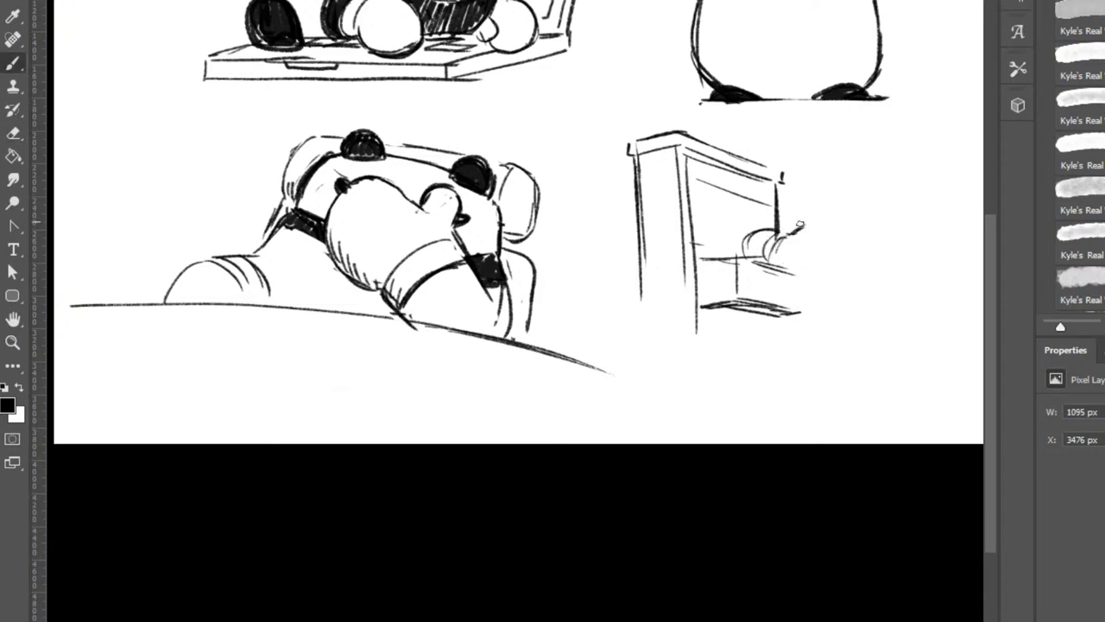
{"action": "mouse_move", "coordinate": [796, 230]}
{"action": "left_mouse_down"}
{"action": "mouse_move", "coordinate": [801, 199]}
{"action": "mouse_move", "coordinate": [835, 184]}
{"action": "mouse_move", "coordinate": [882, 183]}
{"action": "mouse_move", "coordinate": [905, 211]}
{"action": "left_mouse_up"}
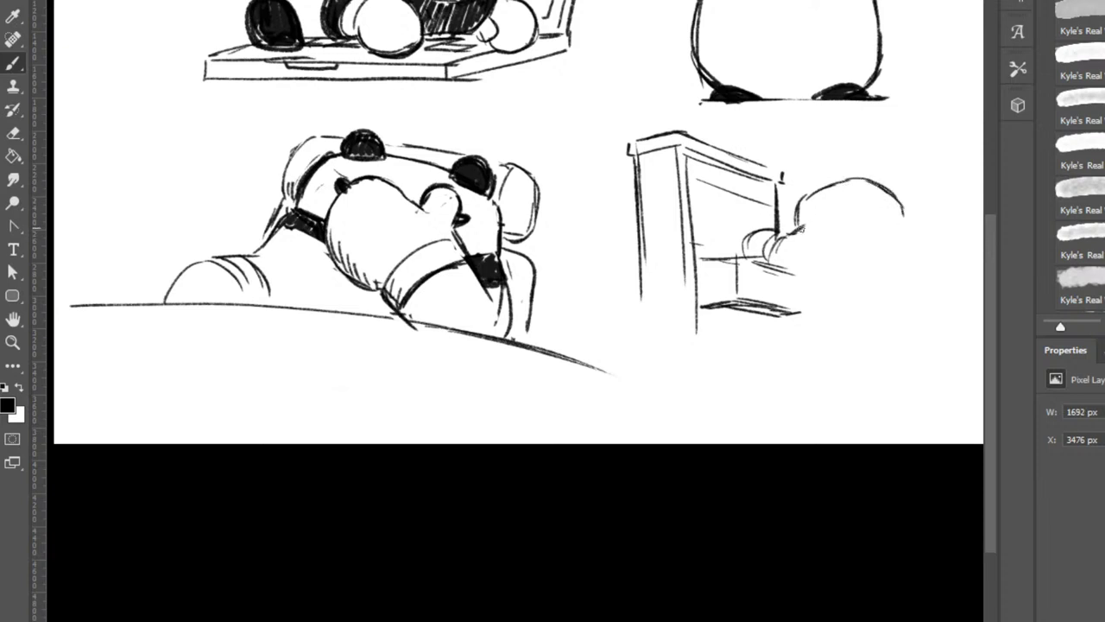
{"action": "left_click_drag", "start_coordinate": [801, 229], "coordinate": [889, 217]}
{"action": "left_click_drag", "start_coordinate": [836, 183], "coordinate": [849, 176]}
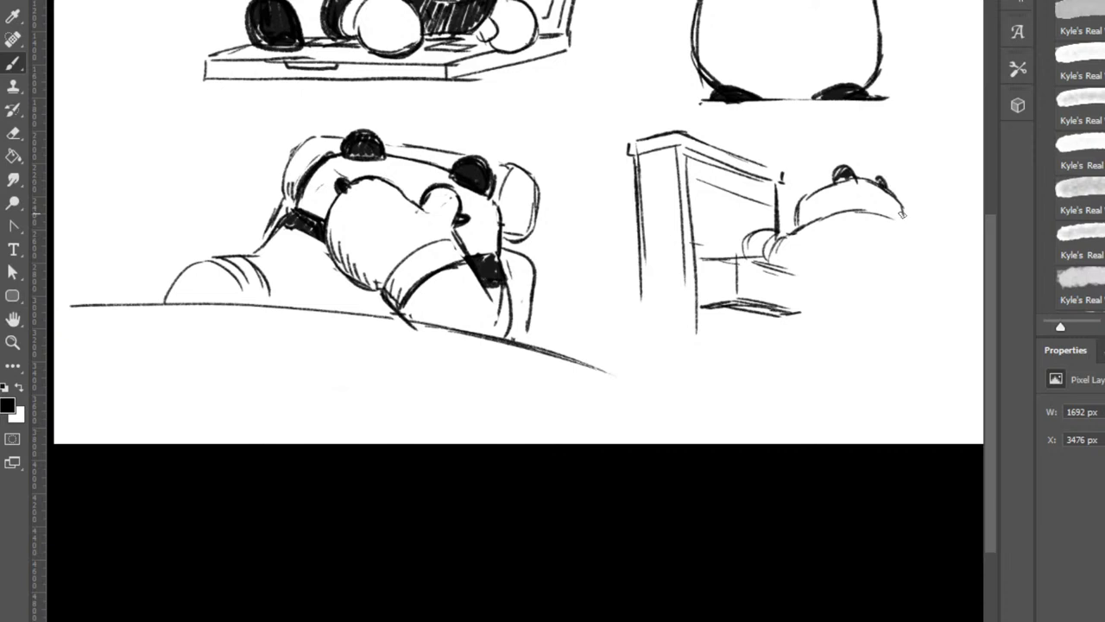
Draw the seated panda's long curved back and the underside of its reaching arm.
{"action": "left_click_drag", "start_coordinate": [902, 214], "coordinate": [928, 275]}
{"action": "mouse_move", "coordinate": [910, 233]}
{"action": "left_mouse_down"}
{"action": "mouse_move", "coordinate": [935, 306]}
{"action": "mouse_move", "coordinate": [921, 335]}
{"action": "left_mouse_up"}
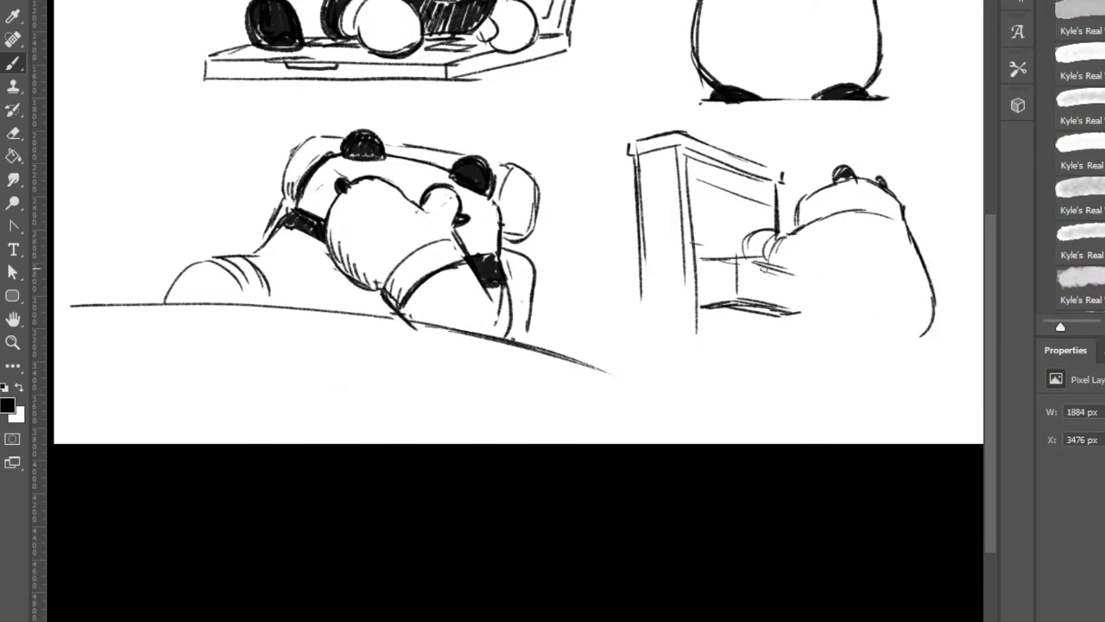
{"action": "left_click_drag", "start_coordinate": [767, 266], "coordinate": [801, 282]}
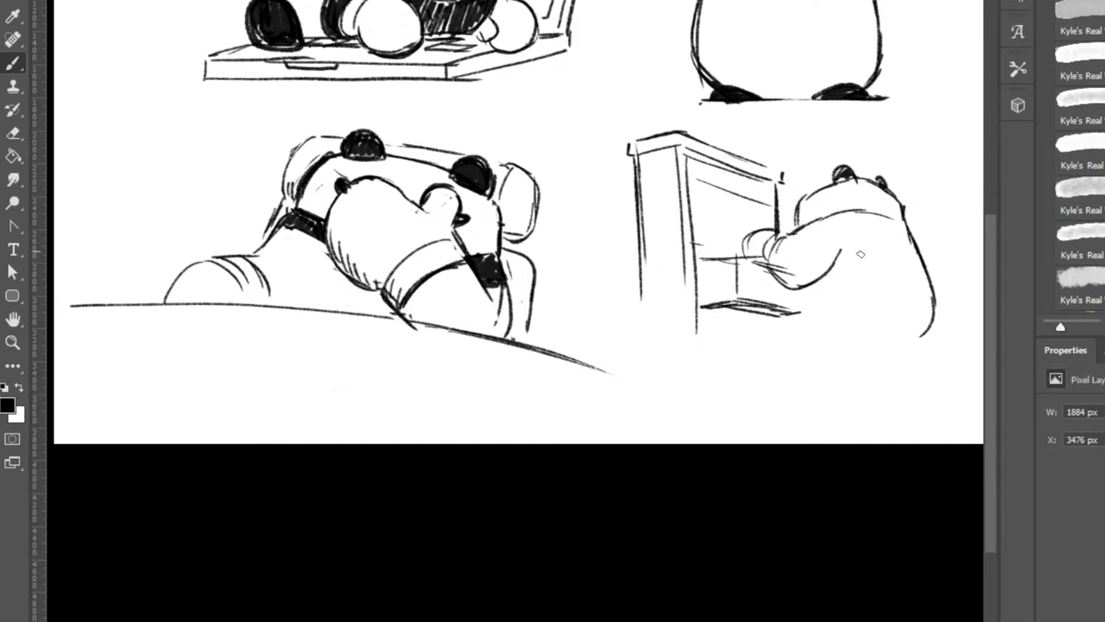
Add the lower edge of the panda's shoulder band, a small round tail and a flat seat line beneath the body.
{"action": "mouse_move", "coordinate": [842, 259]}
{"action": "left_mouse_down"}
{"action": "mouse_move", "coordinate": [923, 248]}
{"action": "mouse_move", "coordinate": [919, 238]}
{"action": "left_mouse_up"}
{"action": "mouse_move", "coordinate": [917, 314]}
{"action": "left_mouse_down"}
{"action": "mouse_move", "coordinate": [935, 321]}
{"action": "mouse_move", "coordinate": [919, 331]}
{"action": "left_mouse_up"}
{"action": "left_click_drag", "start_coordinate": [851, 338], "coordinate": [900, 339]}
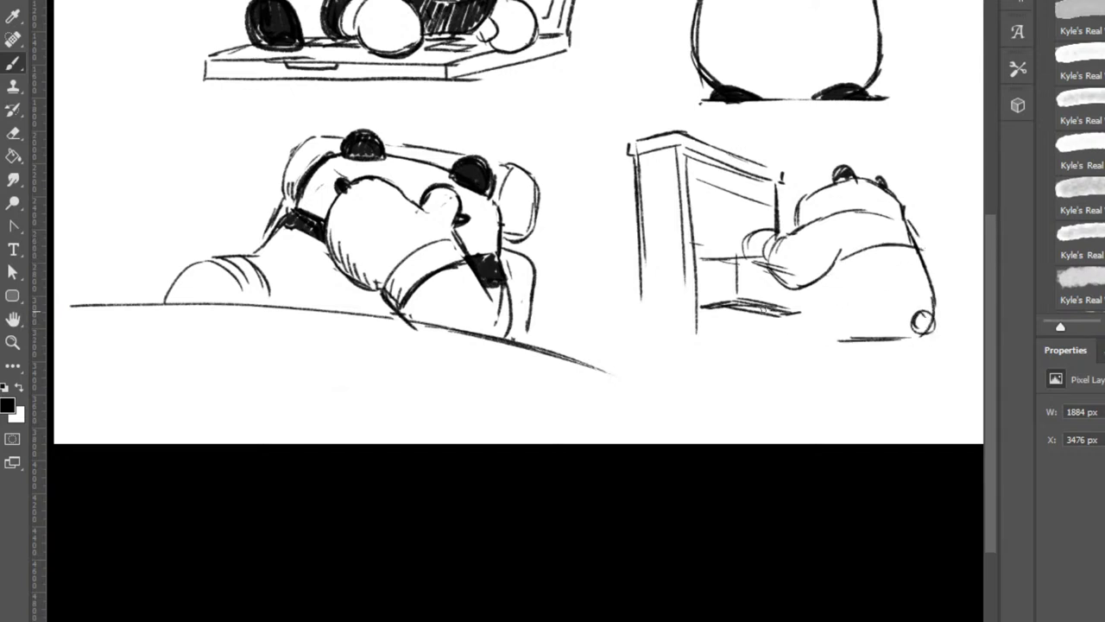
Shorten and flatten the furniture's lower shelf and extend its vertical side edges further down.
{"action": "key", "text": "e"}
{"action": "mouse_move", "coordinate": [798, 304]}
{"action": "left_mouse_down"}
{"action": "mouse_move", "coordinate": [717, 306]}
{"action": "mouse_move", "coordinate": [777, 314]}
{"action": "left_mouse_up"}
{"action": "key", "text": "b"}
{"action": "mouse_move", "coordinate": [706, 304]}
{"action": "left_mouse_down"}
{"action": "mouse_move", "coordinate": [775, 303]}
{"action": "mouse_move", "coordinate": [713, 302]}
{"action": "mouse_move", "coordinate": [745, 307]}
{"action": "mouse_move", "coordinate": [694, 321]}
{"action": "mouse_move", "coordinate": [697, 358]}
{"action": "left_mouse_up"}
{"action": "left_click_drag", "start_coordinate": [640, 280], "coordinate": [641, 351]}
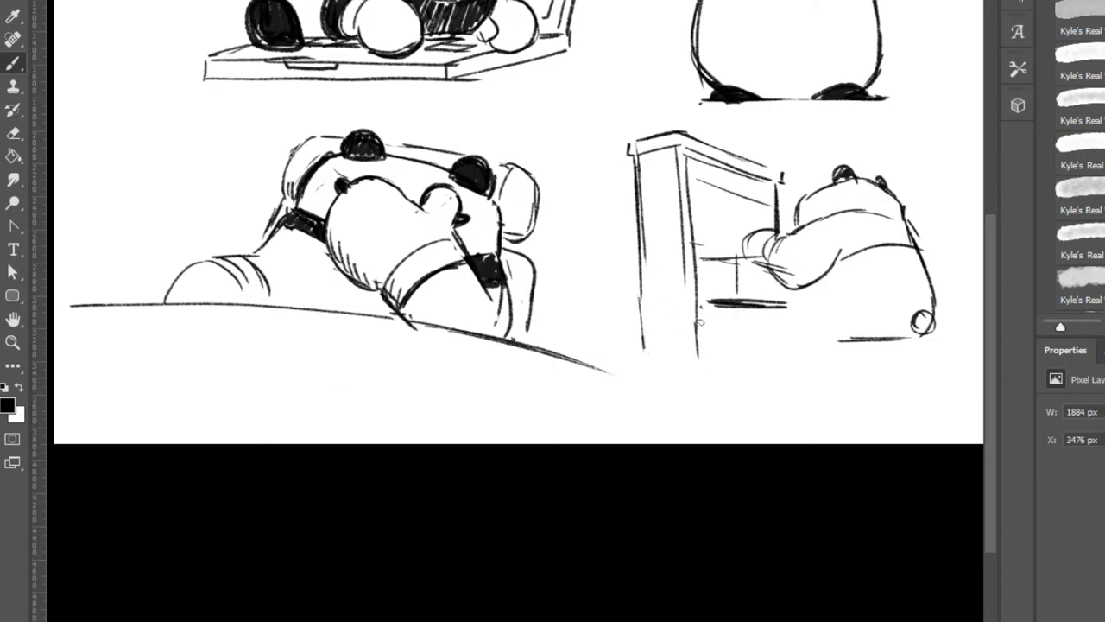
Sketch the seated panda's bent leg and foot, and thicken the seat line into a stool top.
{"action": "left_click_drag", "start_coordinate": [813, 298], "coordinate": [841, 327]}
{"action": "mouse_move", "coordinate": [804, 296]}
{"action": "left_mouse_down"}
{"action": "mouse_move", "coordinate": [846, 335]}
{"action": "mouse_move", "coordinate": [781, 354]}
{"action": "mouse_move", "coordinate": [829, 368]}
{"action": "mouse_move", "coordinate": [941, 338]}
{"action": "left_mouse_up"}
{"action": "mouse_move", "coordinate": [934, 296]}
{"action": "left_mouse_down"}
{"action": "mouse_move", "coordinate": [938, 336]}
{"action": "mouse_move", "coordinate": [933, 297]}
{"action": "left_mouse_up"}
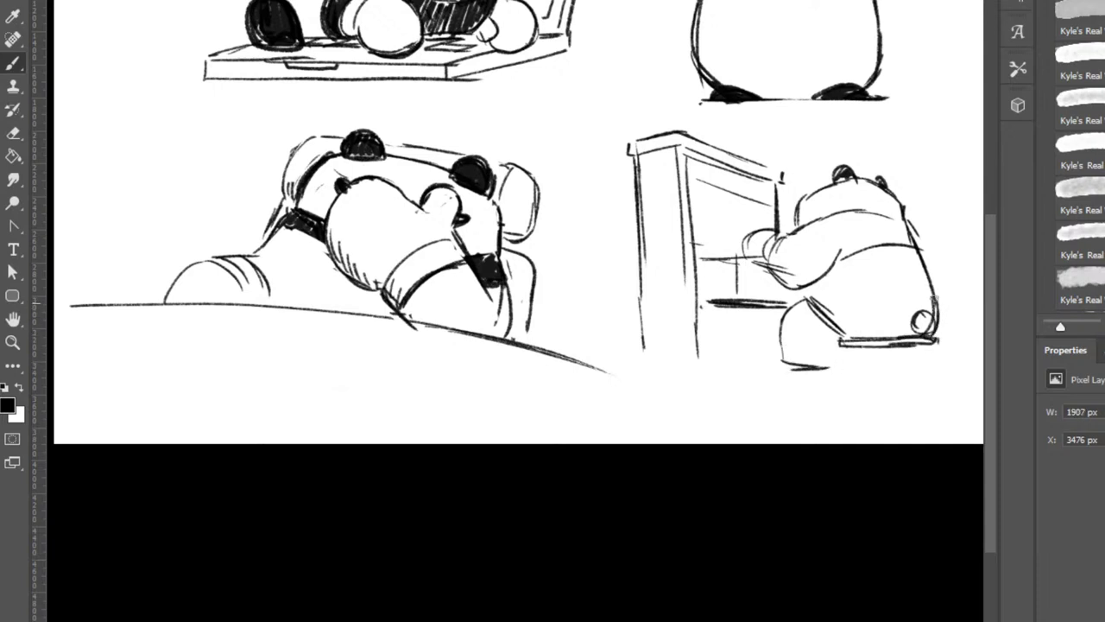
Draw short legs under the stool and replace the small tail with a solid black tail on the panda's back edge.
{"action": "mouse_move", "coordinate": [844, 343]}
{"action": "left_mouse_down"}
{"action": "mouse_move", "coordinate": [848, 373]}
{"action": "mouse_move", "coordinate": [848, 349]}
{"action": "left_mouse_up"}
{"action": "mouse_move", "coordinate": [923, 342]}
{"action": "left_mouse_down"}
{"action": "mouse_move", "coordinate": [926, 372]}
{"action": "mouse_move", "coordinate": [927, 341]}
{"action": "mouse_move", "coordinate": [881, 373]}
{"action": "mouse_move", "coordinate": [881, 347]}
{"action": "mouse_move", "coordinate": [903, 369]}
{"action": "mouse_move", "coordinate": [902, 346]}
{"action": "left_mouse_up"}
{"action": "mouse_move", "coordinate": [903, 347]}
{"action": "left_mouse_down"}
{"action": "mouse_move", "coordinate": [903, 365]}
{"action": "mouse_move", "coordinate": [932, 337]}
{"action": "left_mouse_up"}
{"action": "mouse_move", "coordinate": [859, 339]}
{"action": "left_mouse_down"}
{"action": "mouse_move", "coordinate": [937, 338]}
{"action": "mouse_move", "coordinate": [926, 338]}
{"action": "mouse_move", "coordinate": [929, 314]}
{"action": "mouse_move", "coordinate": [915, 325]}
{"action": "mouse_move", "coordinate": [927, 311]}
{"action": "mouse_move", "coordinate": [929, 328]}
{"action": "mouse_move", "coordinate": [926, 317]}
{"action": "mouse_move", "coordinate": [913, 324]}
{"action": "mouse_move", "coordinate": [940, 316]}
{"action": "mouse_move", "coordinate": [928, 314]}
{"action": "mouse_move", "coordinate": [926, 336]}
{"action": "mouse_move", "coordinate": [939, 318]}
{"action": "mouse_move", "coordinate": [929, 308]}
{"action": "left_mouse_up"}
{"action": "key", "text": "e"}
{"action": "key", "text": "b"}
{"action": "key", "text": "e"}
{"action": "key", "text": "b"}
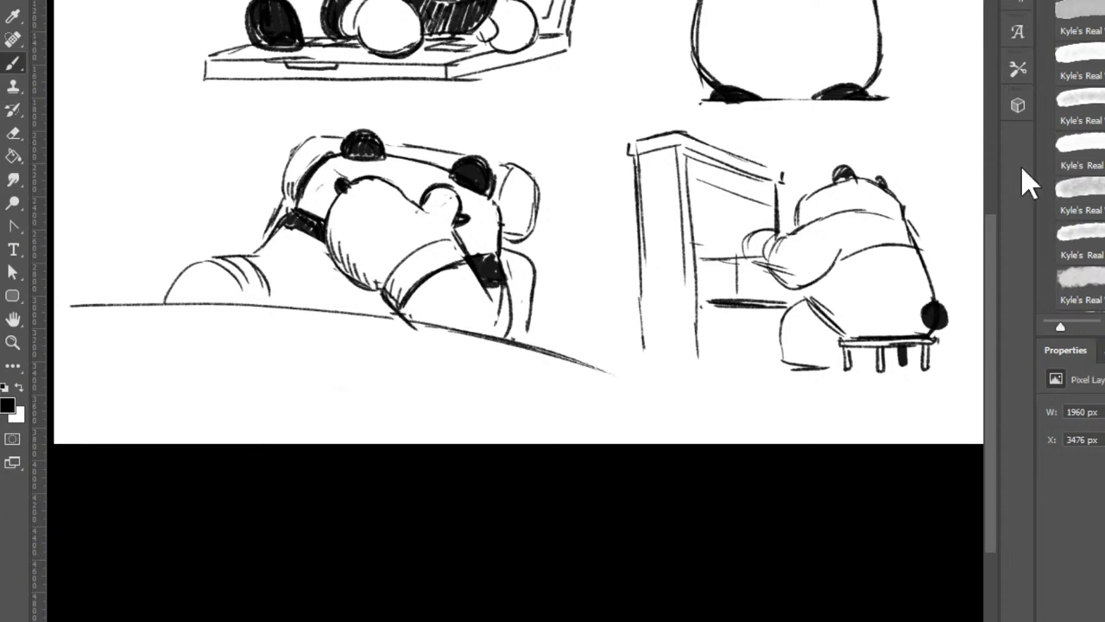
Redraw the bent leg and lower belly outlines, and darken the space between the stool's legs.
{"action": "mouse_move", "coordinate": [804, 285]}
{"action": "left_mouse_down"}
{"action": "mouse_move", "coordinate": [803, 301]}
{"action": "mouse_move", "coordinate": [844, 336]}
{"action": "mouse_move", "coordinate": [782, 330]}
{"action": "mouse_move", "coordinate": [783, 357]}
{"action": "left_mouse_up"}
{"action": "key", "text": "e"}
{"action": "key", "text": "b"}
{"action": "key", "text": "ctrl+z"}
{"action": "mouse_move", "coordinate": [803, 307]}
{"action": "left_mouse_down"}
{"action": "mouse_move", "coordinate": [786, 367]}
{"action": "mouse_move", "coordinate": [779, 331]}
{"action": "mouse_move", "coordinate": [791, 368]}
{"action": "mouse_move", "coordinate": [844, 369]}
{"action": "mouse_move", "coordinate": [784, 368]}
{"action": "mouse_move", "coordinate": [858, 370]}
{"action": "mouse_move", "coordinate": [912, 347]}
{"action": "mouse_move", "coordinate": [918, 359]}
{"action": "left_mouse_up"}
{"action": "key", "text": "ctrl+z"}
{"action": "key", "text": "e"}
{"action": "key", "text": "b"}
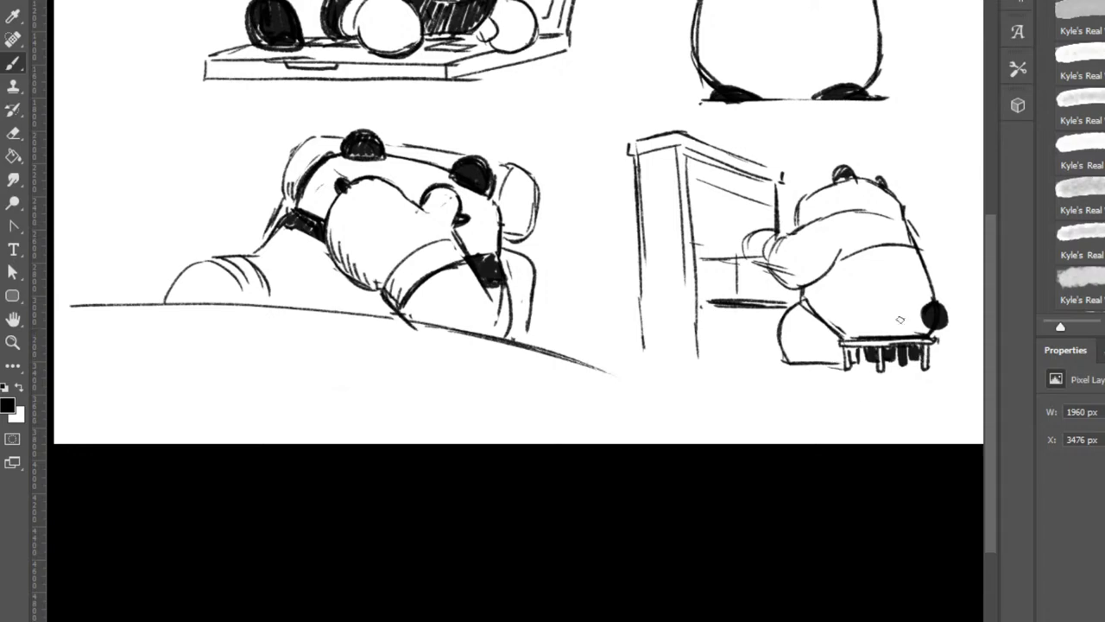
Fill the bent leg with dark hatching and strengthen the outline of the panda's far paw.
{"action": "mouse_move", "coordinate": [797, 318]}
{"action": "left_mouse_down"}
{"action": "mouse_move", "coordinate": [786, 345]}
{"action": "mouse_move", "coordinate": [793, 308]}
{"action": "mouse_move", "coordinate": [790, 358]}
{"action": "mouse_move", "coordinate": [811, 362]}
{"action": "mouse_move", "coordinate": [817, 318]}
{"action": "mouse_move", "coordinate": [822, 361]}
{"action": "mouse_move", "coordinate": [827, 323]}
{"action": "mouse_move", "coordinate": [832, 363]}
{"action": "mouse_move", "coordinate": [836, 328]}
{"action": "mouse_move", "coordinate": [837, 350]}
{"action": "left_mouse_up"}
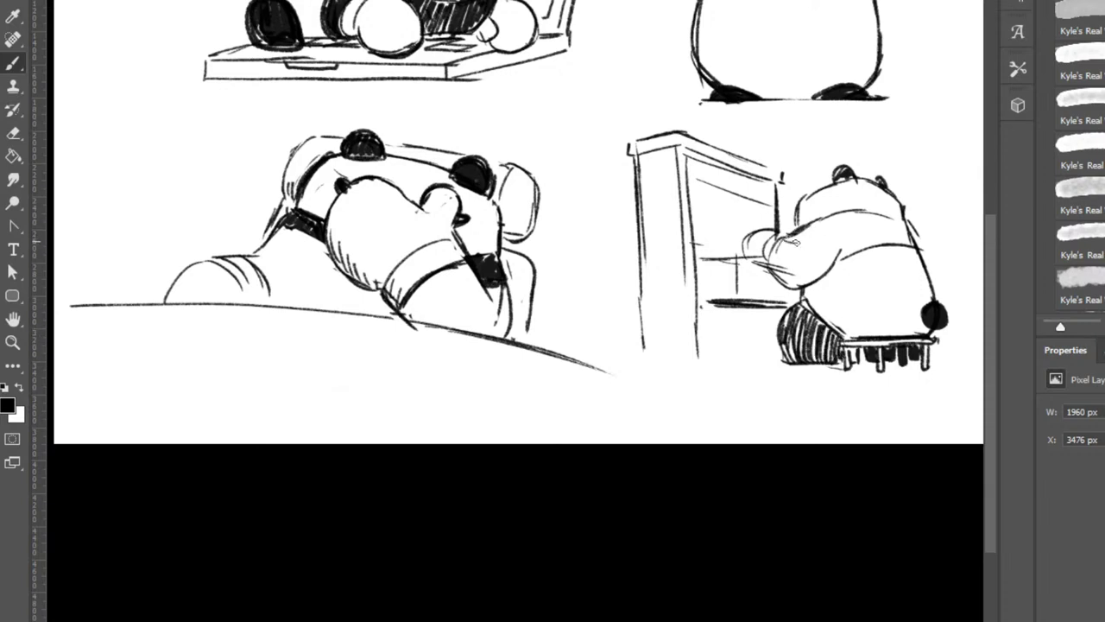
{"action": "mouse_move", "coordinate": [792, 229]}
{"action": "left_mouse_down"}
{"action": "mouse_move", "coordinate": [749, 228]}
{"action": "mouse_move", "coordinate": [773, 254]}
{"action": "left_mouse_up"}
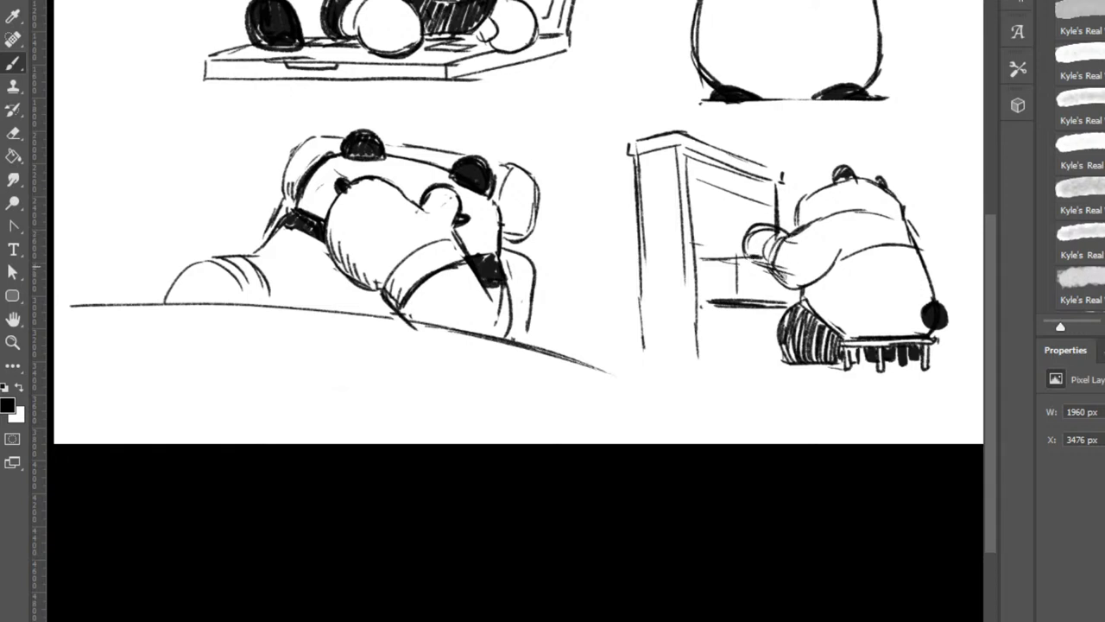
{"action": "mouse_move", "coordinate": [774, 266]}
{"action": "left_mouse_down"}
{"action": "mouse_move", "coordinate": [786, 281]}
{"action": "mouse_move", "coordinate": [825, 275]}
{"action": "mouse_move", "coordinate": [782, 276]}
{"action": "mouse_move", "coordinate": [817, 253]}
{"action": "mouse_move", "coordinate": [779, 264]}
{"action": "mouse_move", "coordinate": [782, 250]}
{"action": "mouse_move", "coordinate": [818, 229]}
{"action": "mouse_move", "coordinate": [791, 240]}
{"action": "left_mouse_up"}
Fill the seated panda's arm and shoulder band with dense curved black hatching.
{"action": "mouse_move", "coordinate": [815, 223]}
{"action": "left_mouse_down"}
{"action": "mouse_move", "coordinate": [792, 240]}
{"action": "mouse_move", "coordinate": [811, 271]}
{"action": "mouse_move", "coordinate": [791, 280]}
{"action": "mouse_move", "coordinate": [810, 231]}
{"action": "mouse_move", "coordinate": [817, 239]}
{"action": "left_mouse_up"}
{"action": "mouse_move", "coordinate": [836, 230]}
{"action": "left_mouse_down"}
{"action": "mouse_move", "coordinate": [821, 242]}
{"action": "mouse_move", "coordinate": [867, 215]}
{"action": "left_mouse_up"}
{"action": "mouse_move", "coordinate": [829, 225]}
{"action": "left_mouse_down"}
{"action": "mouse_move", "coordinate": [900, 222]}
{"action": "mouse_move", "coordinate": [878, 211]}
{"action": "mouse_move", "coordinate": [868, 212]}
{"action": "mouse_move", "coordinate": [894, 228]}
{"action": "mouse_move", "coordinate": [824, 221]}
{"action": "mouse_move", "coordinate": [903, 226]}
{"action": "left_mouse_up"}
{"action": "left_click_drag", "start_coordinate": [832, 244], "coordinate": [903, 235]}
{"action": "mouse_move", "coordinate": [834, 264]}
{"action": "left_mouse_down"}
{"action": "mouse_move", "coordinate": [915, 239]}
{"action": "mouse_move", "coordinate": [918, 227]}
{"action": "left_mouse_up"}
{"action": "key", "text": "e"}
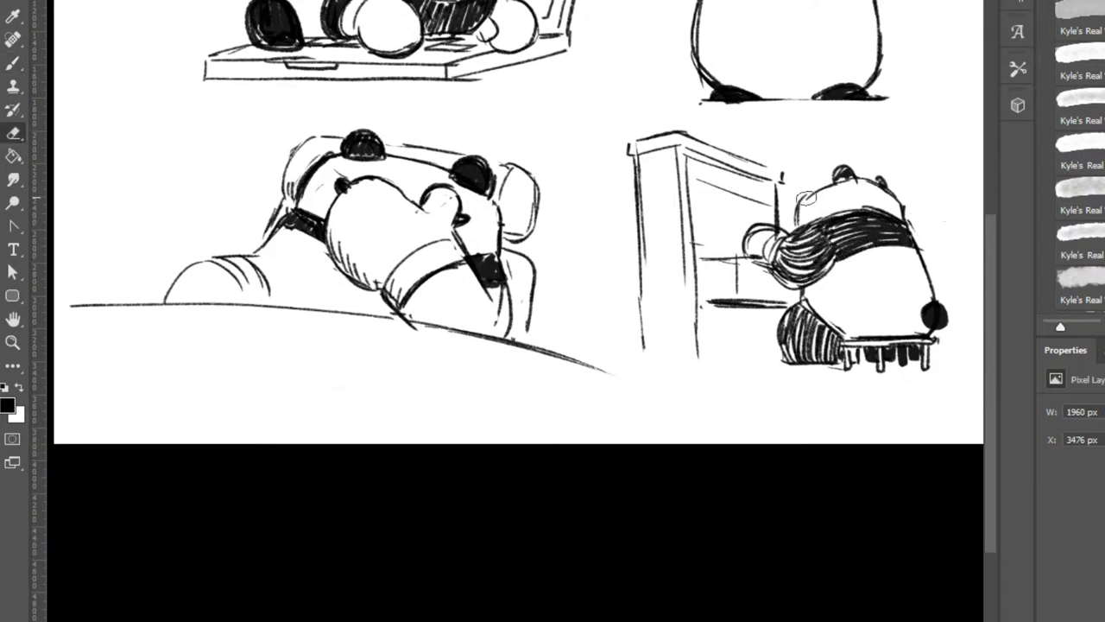
Redraw the seated panda's head outline and add the piano's base with small casters, plus ground lines under the piano and stool.
{"action": "key", "text": "b"}
{"action": "left_click_drag", "start_coordinate": [808, 194], "coordinate": [796, 216]}
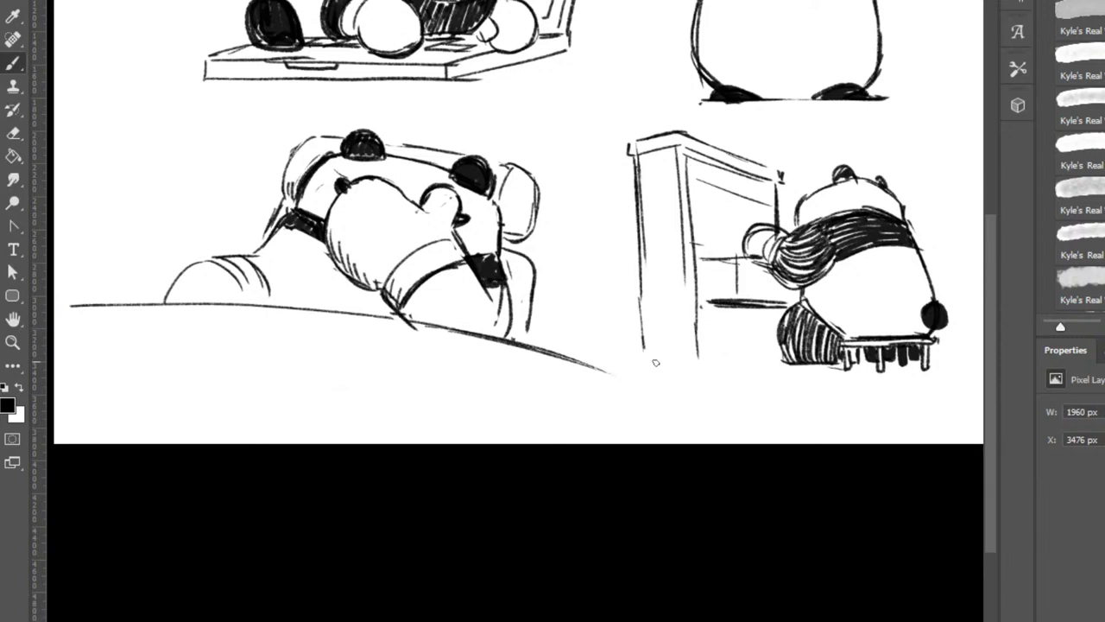
{"action": "mouse_move", "coordinate": [654, 363]}
{"action": "left_mouse_down"}
{"action": "mouse_move", "coordinate": [776, 355]}
{"action": "mouse_move", "coordinate": [768, 360]}
{"action": "left_mouse_up"}
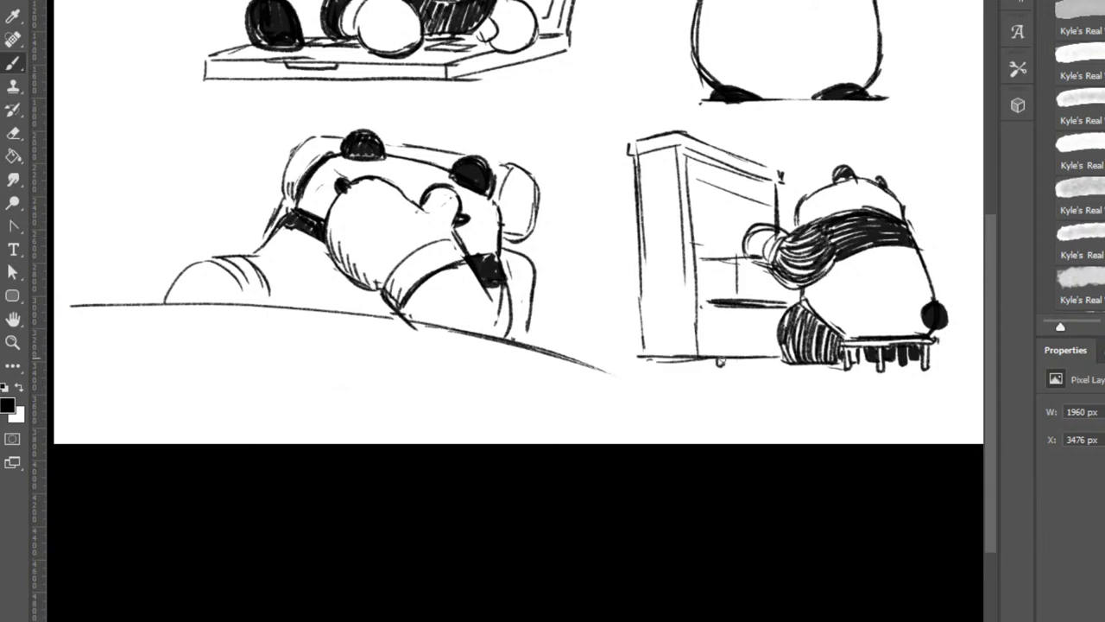
{"action": "mouse_move", "coordinate": [663, 357]}
{"action": "left_mouse_down"}
{"action": "mouse_move", "coordinate": [656, 366]}
{"action": "mouse_move", "coordinate": [751, 364]}
{"action": "mouse_move", "coordinate": [739, 367]}
{"action": "left_mouse_up"}
{"action": "left_click_drag", "start_coordinate": [845, 370], "coordinate": [948, 367]}
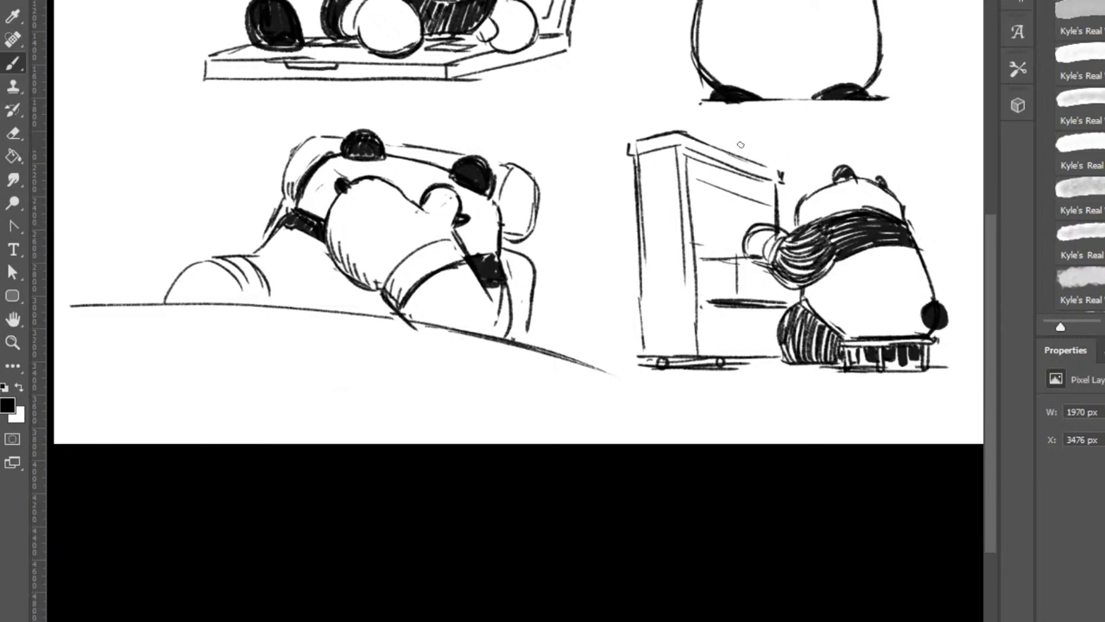
Draw three small music notes above and behind the piano-playing panda's head.
{"action": "left_click_drag", "start_coordinate": [798, 147], "coordinate": [804, 152]}
{"action": "mouse_move", "coordinate": [805, 149]}
{"action": "left_mouse_down"}
{"action": "mouse_move", "coordinate": [803, 128]}
{"action": "mouse_move", "coordinate": [827, 126]}
{"action": "left_mouse_up"}
{"action": "mouse_move", "coordinate": [827, 125]}
{"action": "left_mouse_down"}
{"action": "mouse_move", "coordinate": [828, 145]}
{"action": "mouse_move", "coordinate": [886, 144]}
{"action": "left_mouse_up"}
{"action": "left_click_drag", "start_coordinate": [886, 143], "coordinate": [888, 128]}
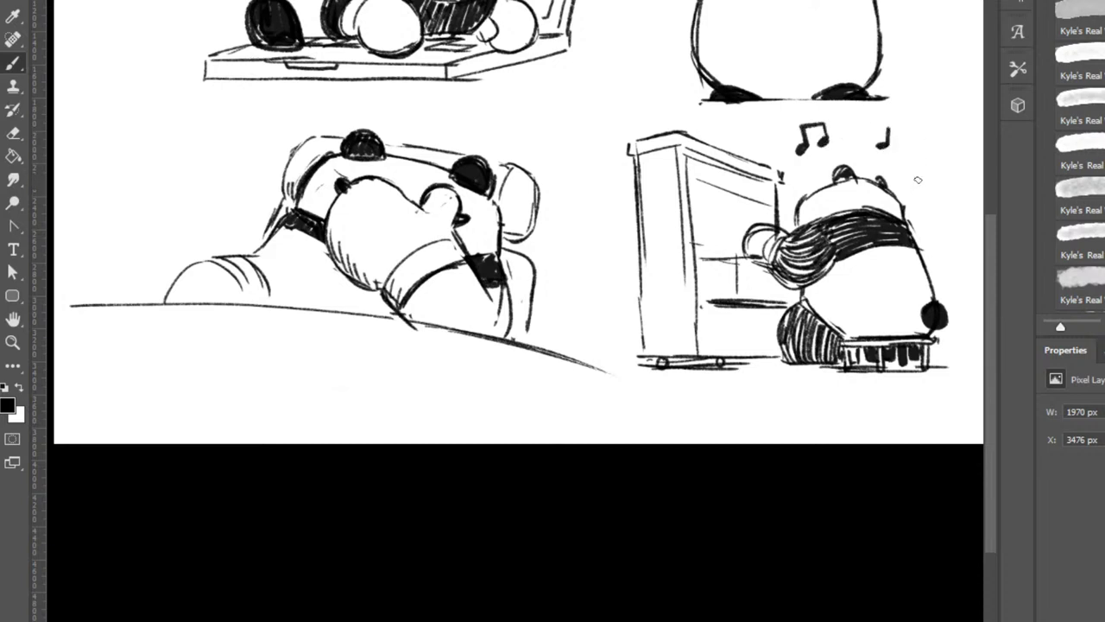
{"action": "left_click_drag", "start_coordinate": [914, 182], "coordinate": [917, 176]}
{"action": "left_click_drag", "start_coordinate": [919, 176], "coordinate": [936, 157]}
{"action": "key", "text": "e"}
{"action": "key", "text": "b"}
Draw a slanted open lid on top of the piano, with dark hatching beneath and a doubled upper edge.
{"action": "mouse_move", "coordinate": [635, 140]}
{"action": "left_mouse_down"}
{"action": "mouse_move", "coordinate": [688, 130]}
{"action": "mouse_move", "coordinate": [630, 148]}
{"action": "mouse_move", "coordinate": [675, 120]}
{"action": "mouse_move", "coordinate": [756, 145]}
{"action": "left_mouse_up"}
{"action": "key", "text": "ctrl+z"}
{"action": "left_click_drag", "start_coordinate": [671, 117], "coordinate": [768, 164]}
{"action": "mouse_move", "coordinate": [642, 139]}
{"action": "left_mouse_down"}
{"action": "mouse_move", "coordinate": [673, 121]}
{"action": "mouse_move", "coordinate": [758, 161]}
{"action": "left_mouse_up"}
{"action": "left_click_drag", "start_coordinate": [703, 131], "coordinate": [758, 158]}
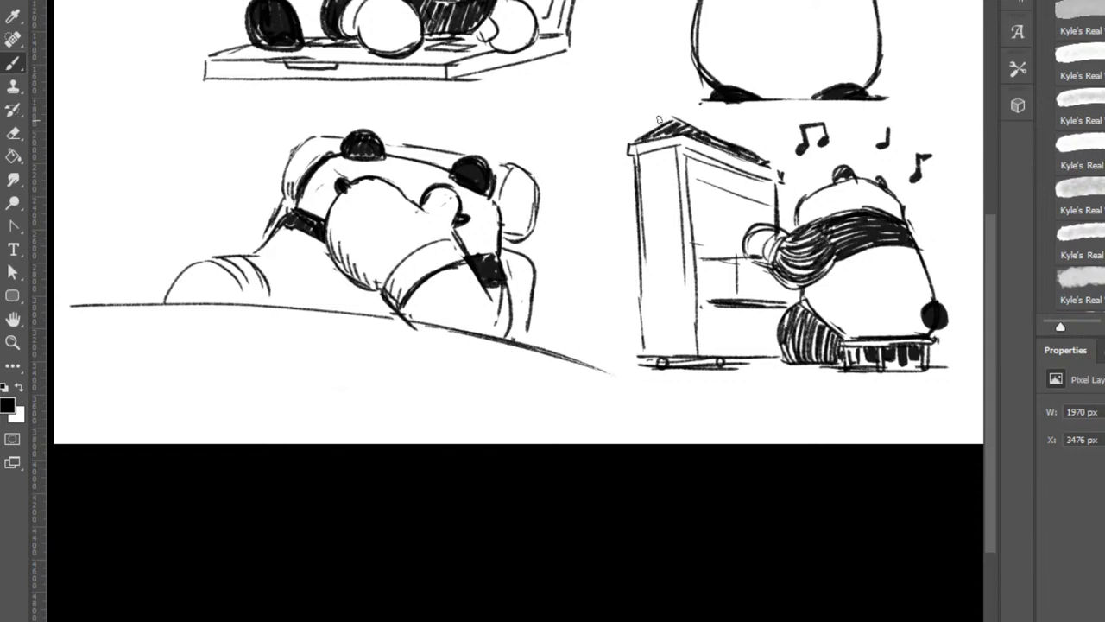
{"action": "mouse_move", "coordinate": [628, 139]}
{"action": "left_mouse_down"}
{"action": "mouse_move", "coordinate": [679, 111]}
{"action": "mouse_move", "coordinate": [753, 147]}
{"action": "left_mouse_up"}
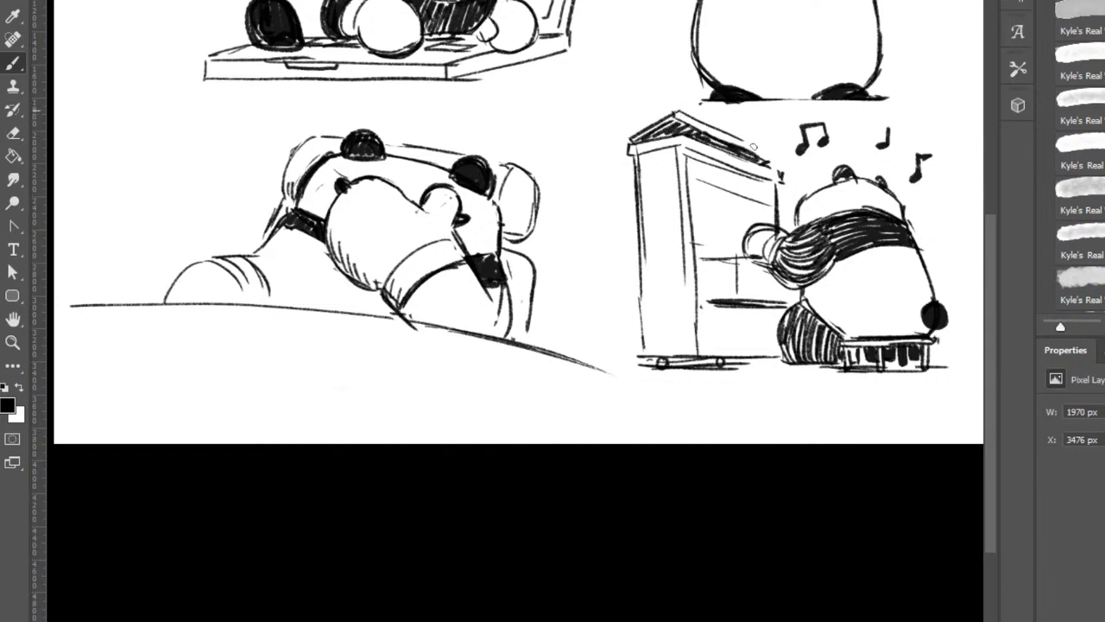
{"action": "mouse_move", "coordinate": [679, 110]}
{"action": "left_mouse_down"}
{"action": "mouse_move", "coordinate": [765, 150]}
{"action": "mouse_move", "coordinate": [778, 157]}
{"action": "mouse_move", "coordinate": [756, 146]}
{"action": "mouse_move", "coordinate": [783, 177]}
{"action": "left_mouse_up"}
{"action": "key", "text": "ctrl+z"}
{"action": "left_click_drag", "start_coordinate": [675, 114], "coordinate": [618, 138]}
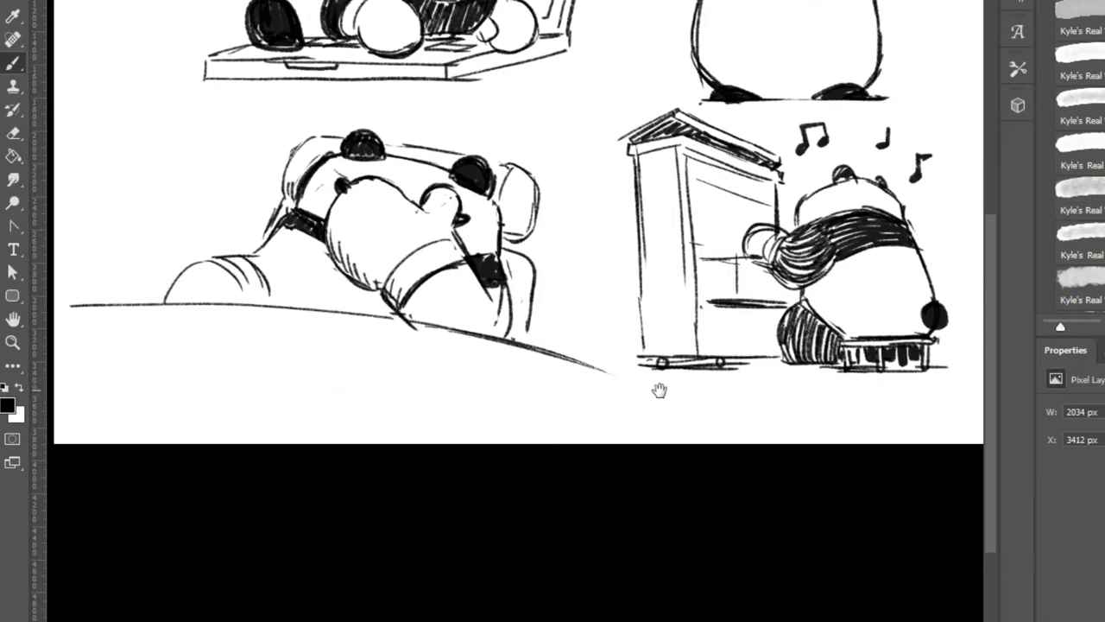
Sketch a sheet of music with scribbled lines on the piano's front, in front of the panda's paw.
{"action": "left_click_drag", "start_coordinate": [658, 390], "coordinate": [567, 368]}
{"action": "mouse_move", "coordinate": [616, 176]}
{"action": "left_mouse_down"}
{"action": "mouse_move", "coordinate": [626, 228]}
{"action": "mouse_move", "coordinate": [662, 184]}
{"action": "mouse_move", "coordinate": [679, 183]}
{"action": "mouse_move", "coordinate": [680, 201]}
{"action": "mouse_move", "coordinate": [631, 227]}
{"action": "mouse_move", "coordinate": [654, 184]}
{"action": "mouse_move", "coordinate": [648, 214]}
{"action": "left_mouse_up"}
{"action": "key", "text": "ctrl+z"}
{"action": "mouse_move", "coordinate": [661, 182]}
{"action": "left_mouse_down"}
{"action": "mouse_move", "coordinate": [671, 184]}
{"action": "mouse_move", "coordinate": [626, 221]}
{"action": "left_mouse_up"}
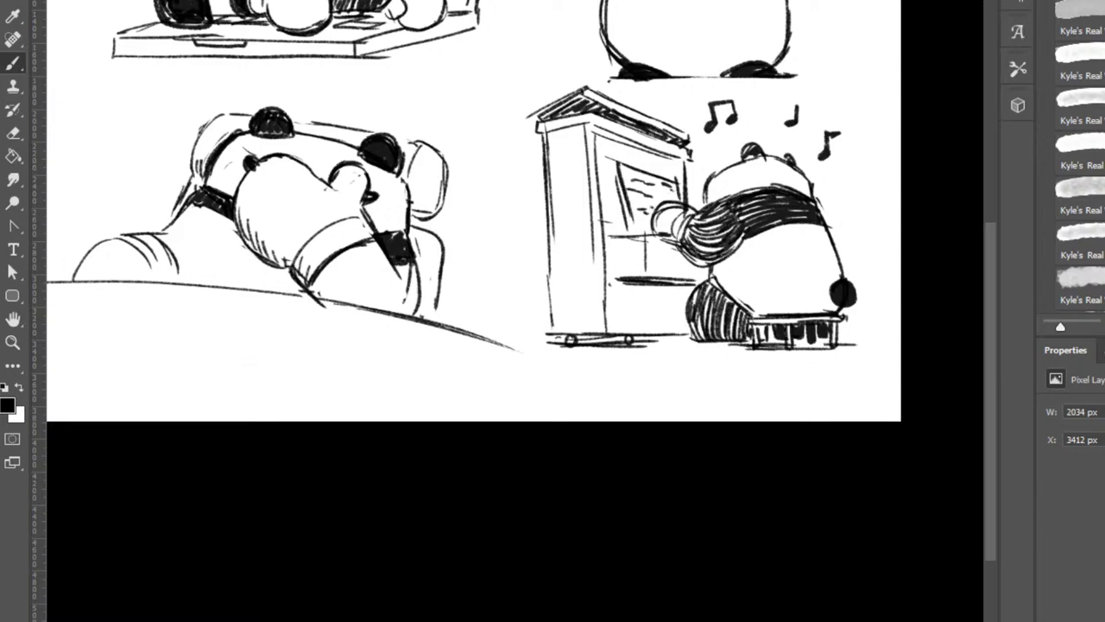
Add a new empty layer, and open and dismiss the save dialog for Untitled-1.psd.
{"action": "left_click_drag", "start_coordinate": [498, 235], "coordinate": [651, 419]}
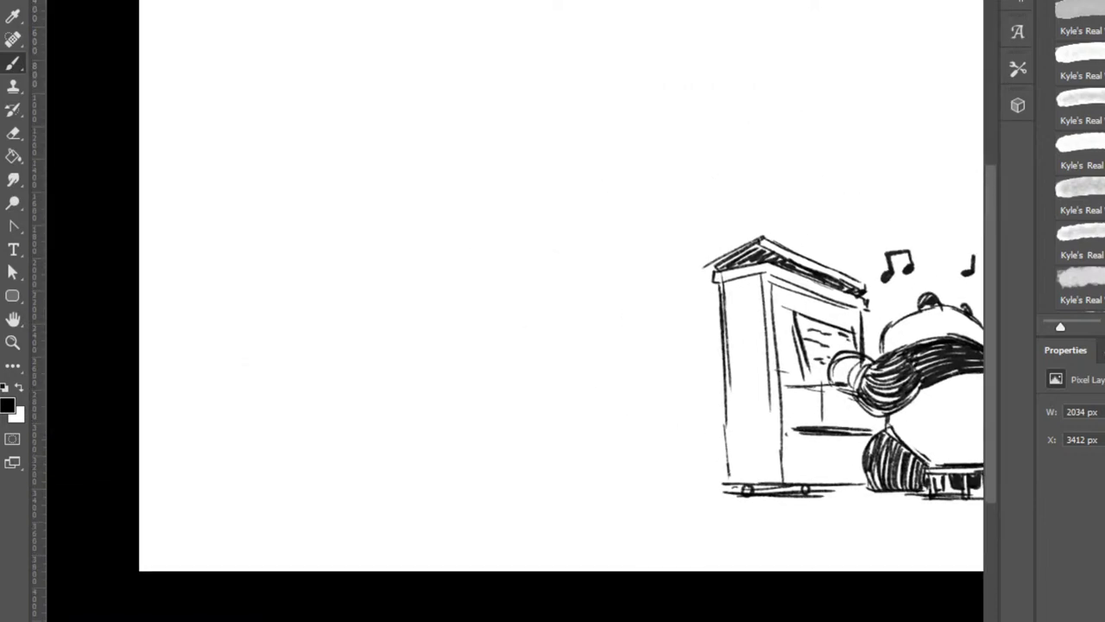
{"action": "key", "text": "ctrl+shift+alt+n"}
{"action": "key", "text": "ctrl+s"}
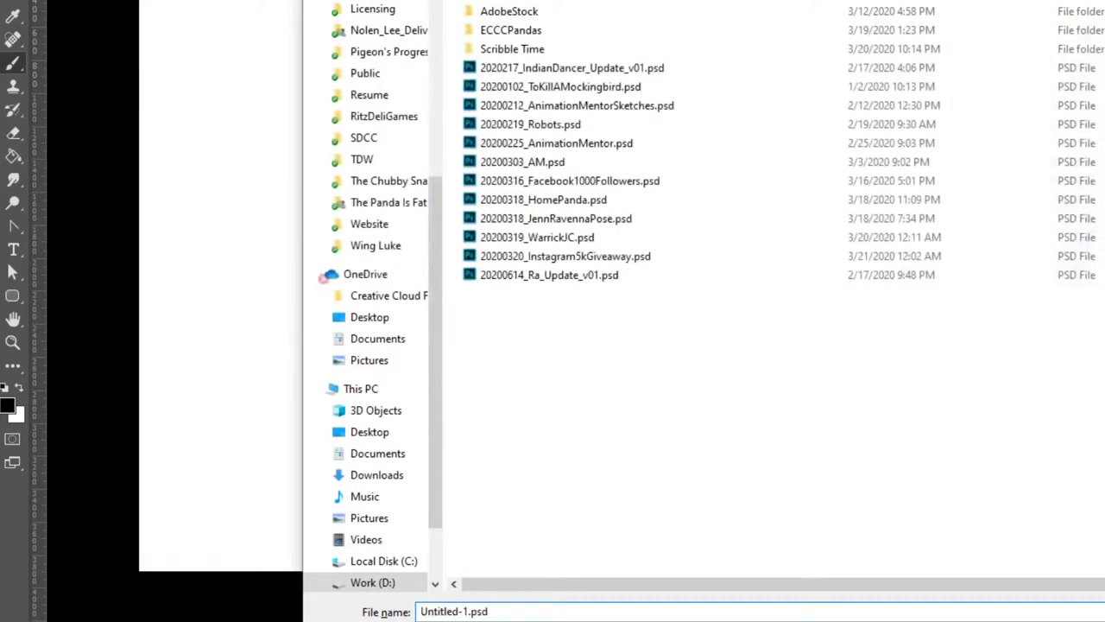
{"action": "key", "text": "Escape"}
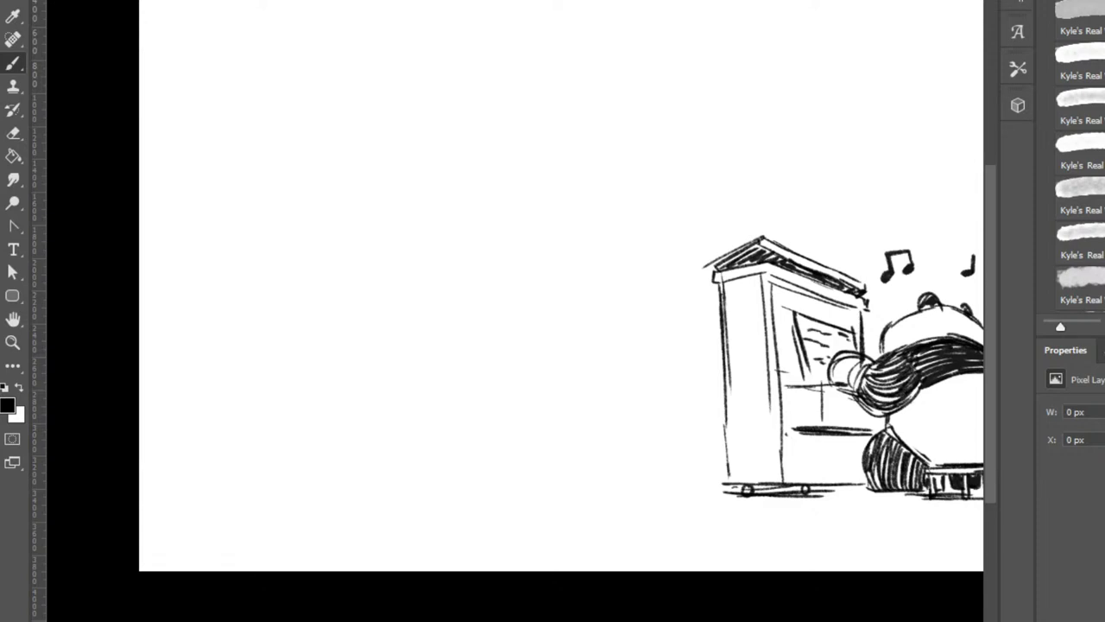
{"action": "left_click", "coordinate": [508, 94]}
{"action": "left_click_drag", "start_coordinate": [551, 222], "coordinate": [535, 215]}
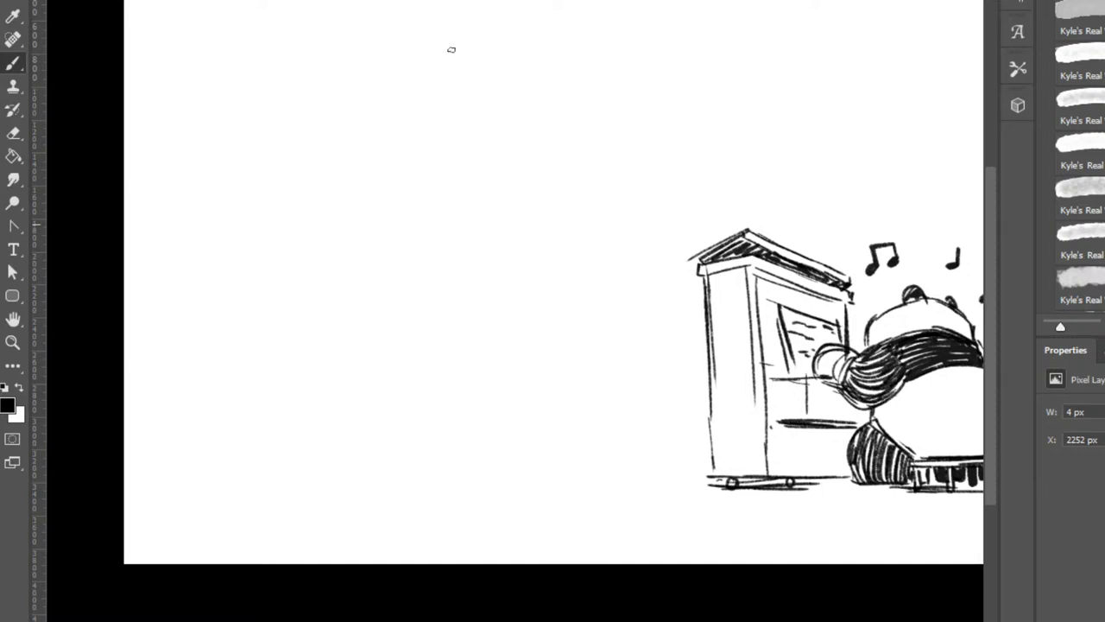
{"action": "left_click", "coordinate": [451, 50]}
{"action": "left_click_drag", "start_coordinate": [227, 1], "coordinate": [227, 39]}
{"action": "left_click_drag", "start_coordinate": [229, 89], "coordinate": [232, 106]}
{"action": "left_click_drag", "start_coordinate": [227, 2], "coordinate": [233, 136]}
{"action": "mouse_move", "coordinate": [230, 45]}
{"action": "left_mouse_down"}
{"action": "mouse_move", "coordinate": [234, 127]}
{"action": "mouse_move", "coordinate": [254, 139]}
{"action": "mouse_move", "coordinate": [437, 137]}
{"action": "left_mouse_up"}
{"action": "left_click_drag", "start_coordinate": [203, 141], "coordinate": [506, 143]}
{"action": "left_click_drag", "start_coordinate": [245, 140], "coordinate": [519, 132]}
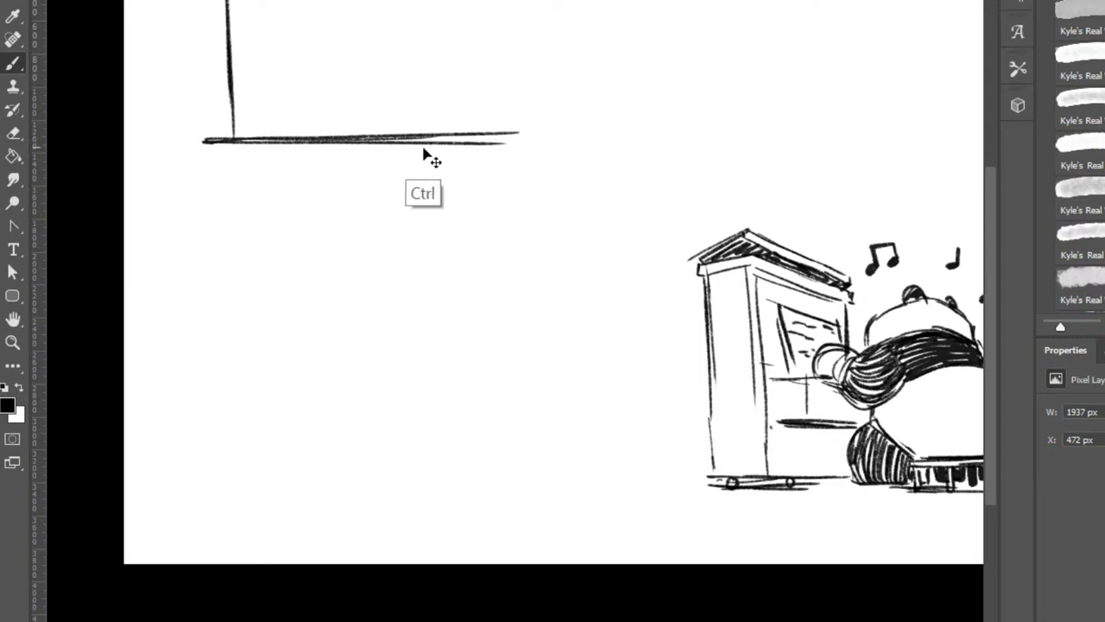
{"action": "key", "text": "ctrl+z"}
{"action": "key", "text": "ctrl+z"}
{"action": "mouse_move", "coordinate": [328, 140]}
{"action": "left_mouse_down"}
{"action": "mouse_move", "coordinate": [504, 138]}
{"action": "mouse_move", "coordinate": [203, 141]}
{"action": "left_mouse_up"}
{"action": "key", "text": "e"}
{"action": "key", "text": "b"}
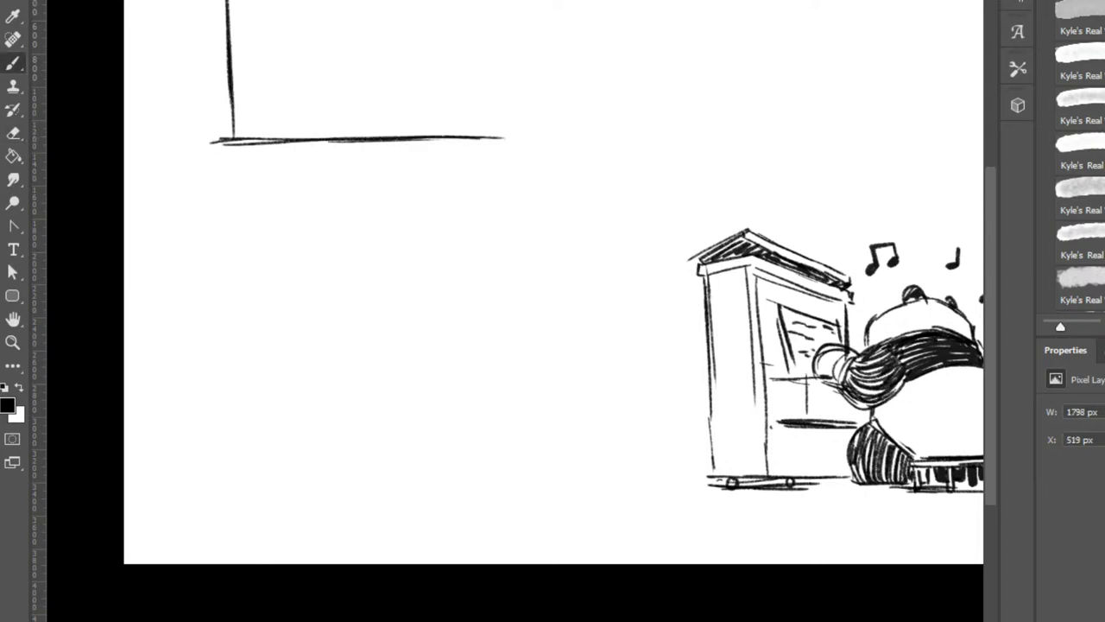
{"action": "key", "text": "e"}
{"action": "mouse_move", "coordinate": [229, 24]}
{"action": "left_mouse_down"}
{"action": "mouse_move", "coordinate": [227, 5]}
{"action": "mouse_move", "coordinate": [228, 38]}
{"action": "left_mouse_up"}
{"action": "key", "text": "b"}
{"action": "mouse_move", "coordinate": [226, 0]}
{"action": "left_mouse_down"}
{"action": "mouse_move", "coordinate": [205, 36]}
{"action": "mouse_move", "coordinate": [376, 26]}
{"action": "left_mouse_up"}
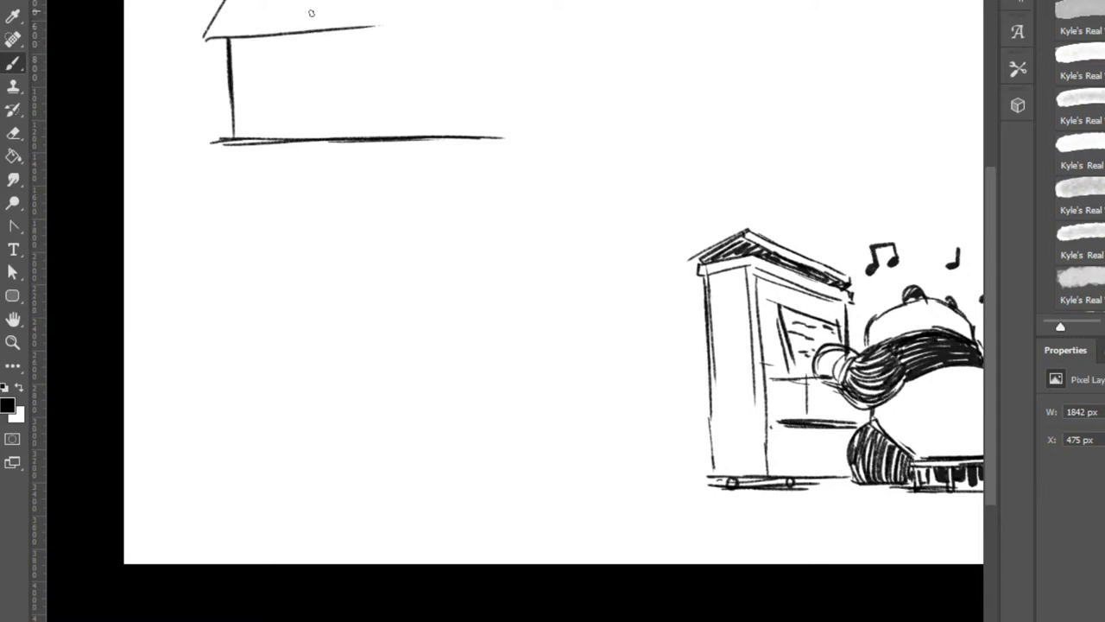
{"action": "mouse_move", "coordinate": [205, 37]}
{"action": "left_mouse_down"}
{"action": "mouse_move", "coordinate": [406, 23]}
{"action": "mouse_move", "coordinate": [396, 33]}
{"action": "left_mouse_up"}
{"action": "left_click_drag", "start_coordinate": [301, 32], "coordinate": [380, 26]}
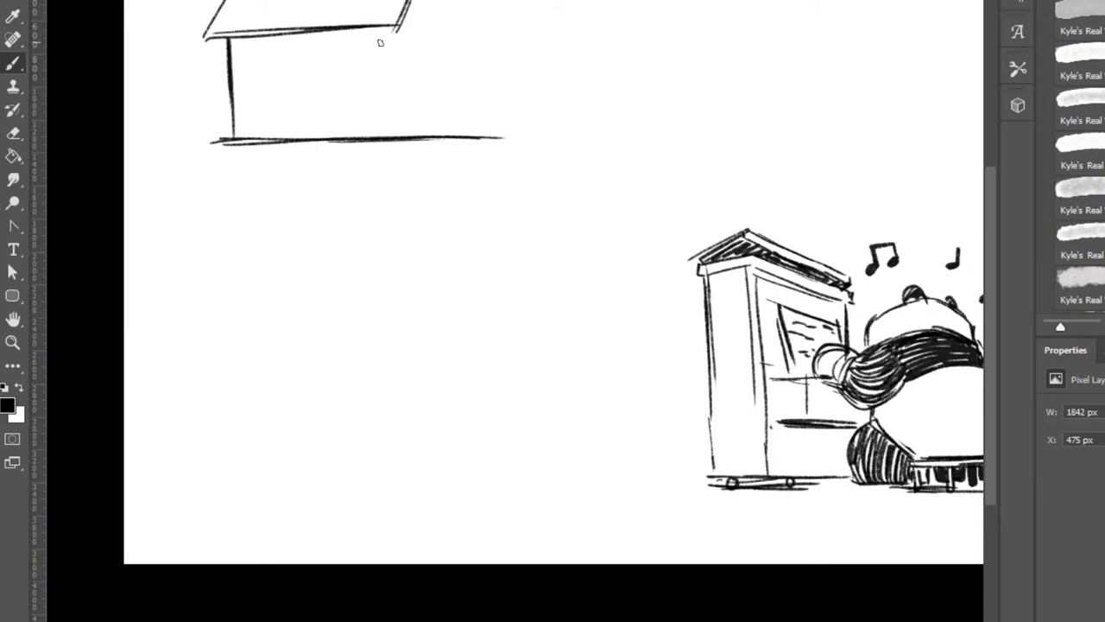
{"action": "key", "text": "ctrl+a"}
{"action": "key", "text": "Delete"}
{"action": "key", "text": "ctrl+d"}
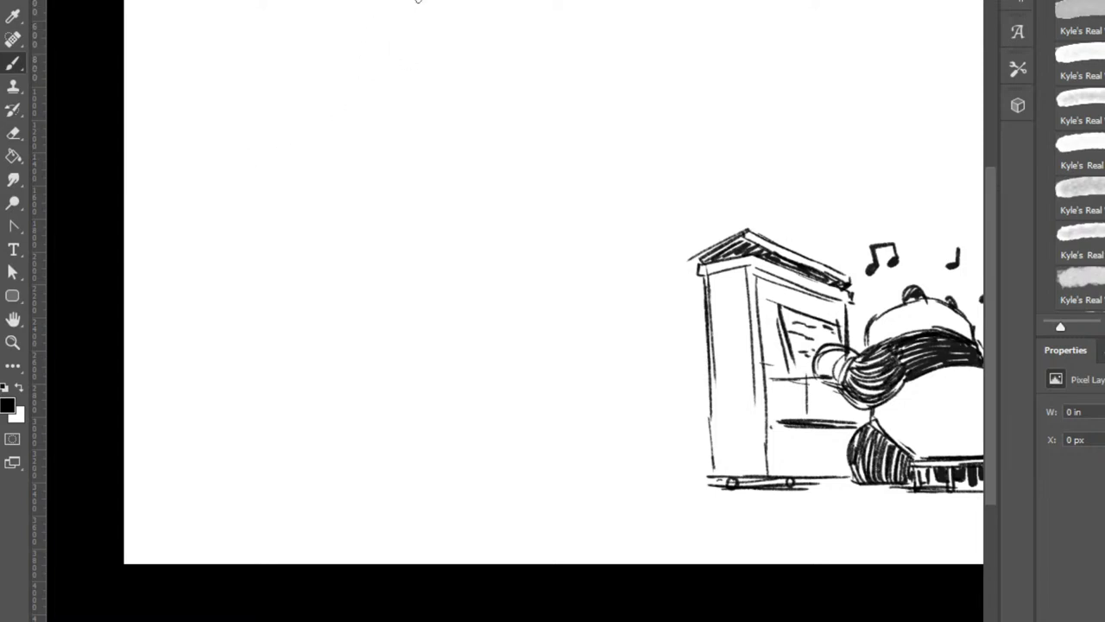
Draw a rectangular window with crossed pane dividers in the blank area up and left of the piano.
{"action": "left_click_drag", "start_coordinate": [410, 0], "coordinate": [414, 63]}
{"action": "left_click_drag", "start_coordinate": [507, 1], "coordinate": [506, 53]}
{"action": "left_click_drag", "start_coordinate": [412, 59], "coordinate": [506, 57]}
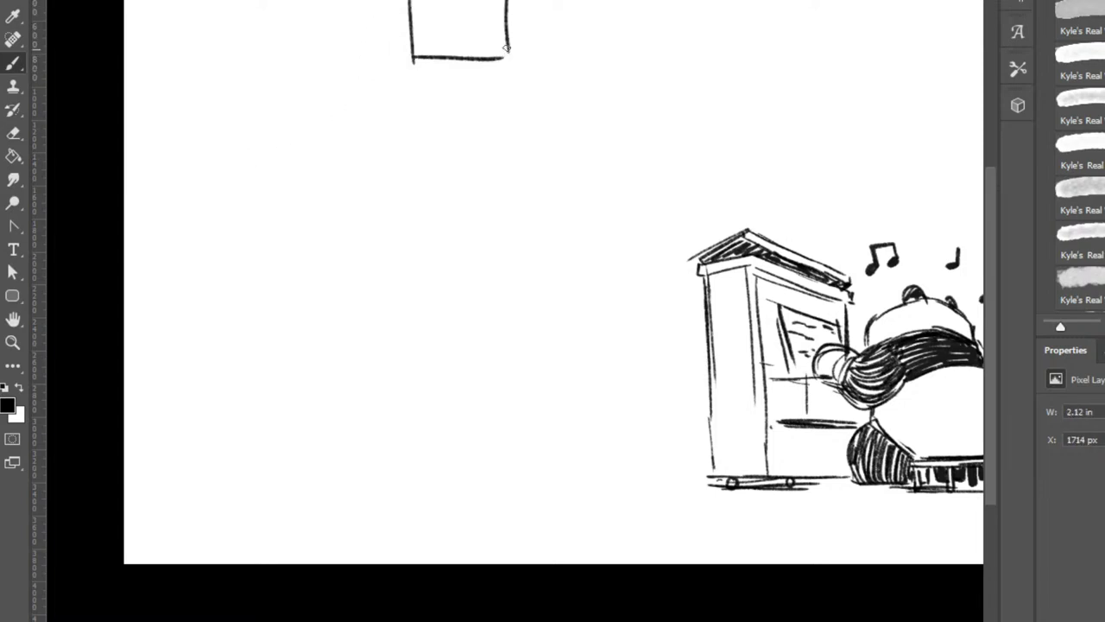
{"action": "left_click_drag", "start_coordinate": [459, 1], "coordinate": [459, 50]}
{"action": "left_click_drag", "start_coordinate": [420, 7], "coordinate": [507, 6]}
{"action": "left_click_drag", "start_coordinate": [359, 73], "coordinate": [527, 66]}
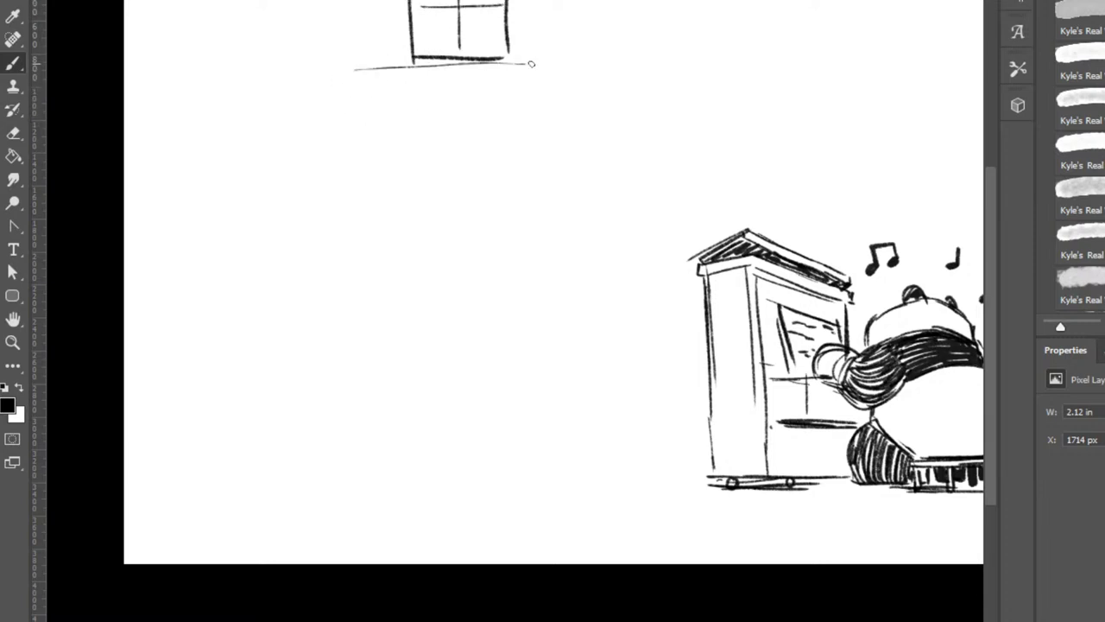
{"action": "key", "text": "ctrl+z"}
Sketch a sofa's rounded arm ends, side edges, base line and small feet below the window.
{"action": "left_click_drag", "start_coordinate": [298, 88], "coordinate": [309, 169]}
{"action": "left_click_drag", "start_coordinate": [528, 125], "coordinate": [513, 133]}
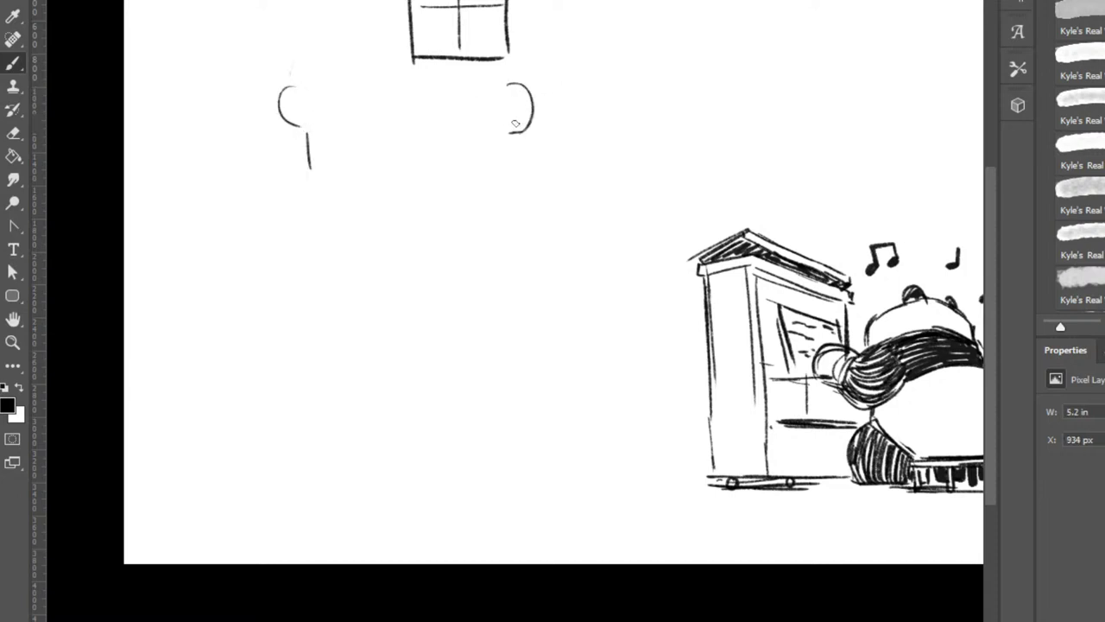
{"action": "mouse_move", "coordinate": [462, 92]}
{"action": "left_mouse_down"}
{"action": "mouse_move", "coordinate": [469, 166]}
{"action": "mouse_move", "coordinate": [523, 130]}
{"action": "mouse_move", "coordinate": [513, 166]}
{"action": "left_mouse_up"}
{"action": "mouse_move", "coordinate": [319, 177]}
{"action": "left_mouse_down"}
{"action": "mouse_move", "coordinate": [482, 174]}
{"action": "mouse_move", "coordinate": [515, 159]}
{"action": "mouse_move", "coordinate": [323, 179]}
{"action": "mouse_move", "coordinate": [463, 182]}
{"action": "mouse_move", "coordinate": [315, 179]}
{"action": "mouse_move", "coordinate": [388, 178]}
{"action": "left_mouse_up"}
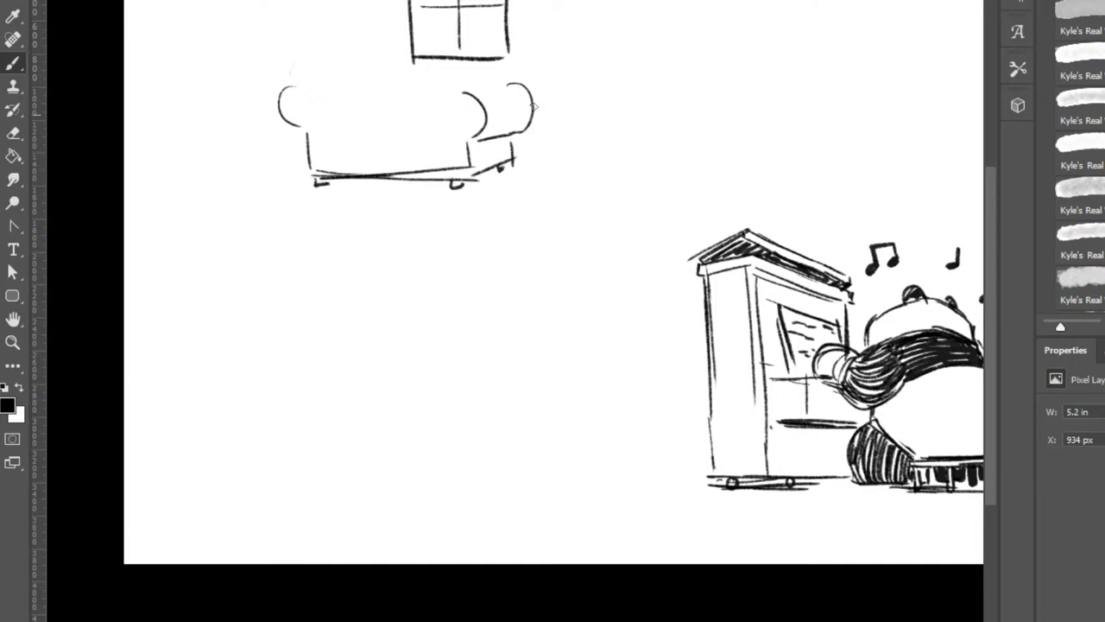
Complete the sofa's rolled armrests and draw its backrest with a slanted far corner beneath the window.
{"action": "left_click_drag", "start_coordinate": [297, 90], "coordinate": [326, 155]}
{"action": "mouse_move", "coordinate": [452, 94]}
{"action": "left_mouse_down"}
{"action": "mouse_move", "coordinate": [442, 135]}
{"action": "mouse_move", "coordinate": [517, 87]}
{"action": "left_mouse_up"}
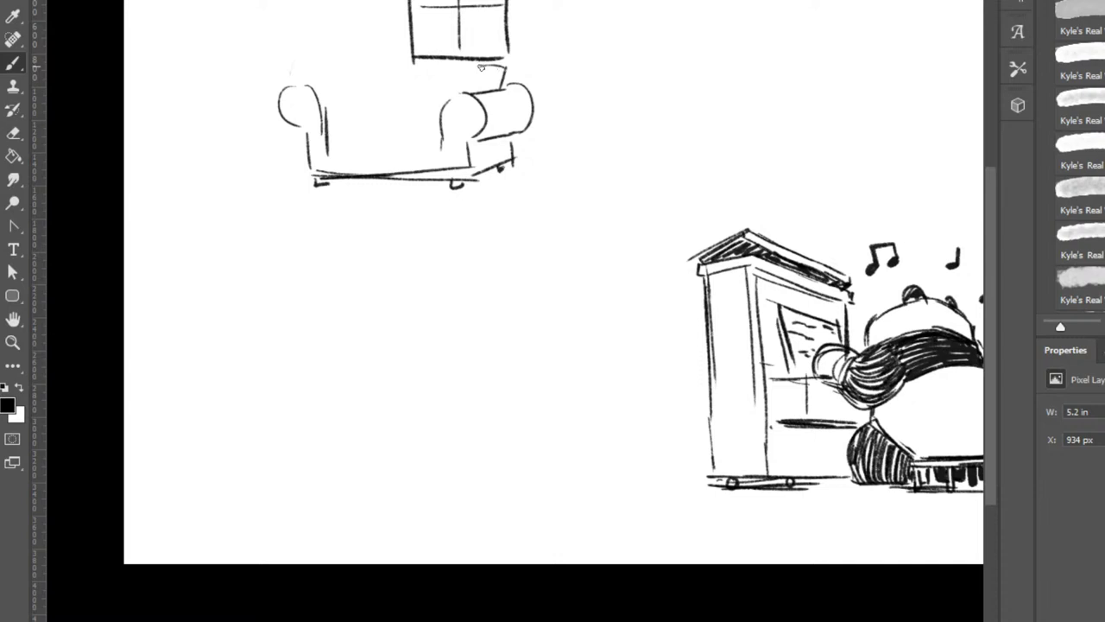
{"action": "mouse_move", "coordinate": [482, 69]}
{"action": "left_mouse_down"}
{"action": "mouse_move", "coordinate": [319, 65]}
{"action": "mouse_move", "coordinate": [511, 73]}
{"action": "mouse_move", "coordinate": [476, 66]}
{"action": "mouse_move", "coordinate": [499, 90]}
{"action": "left_mouse_up"}
{"action": "key", "text": "e"}
{"action": "key", "text": "b"}
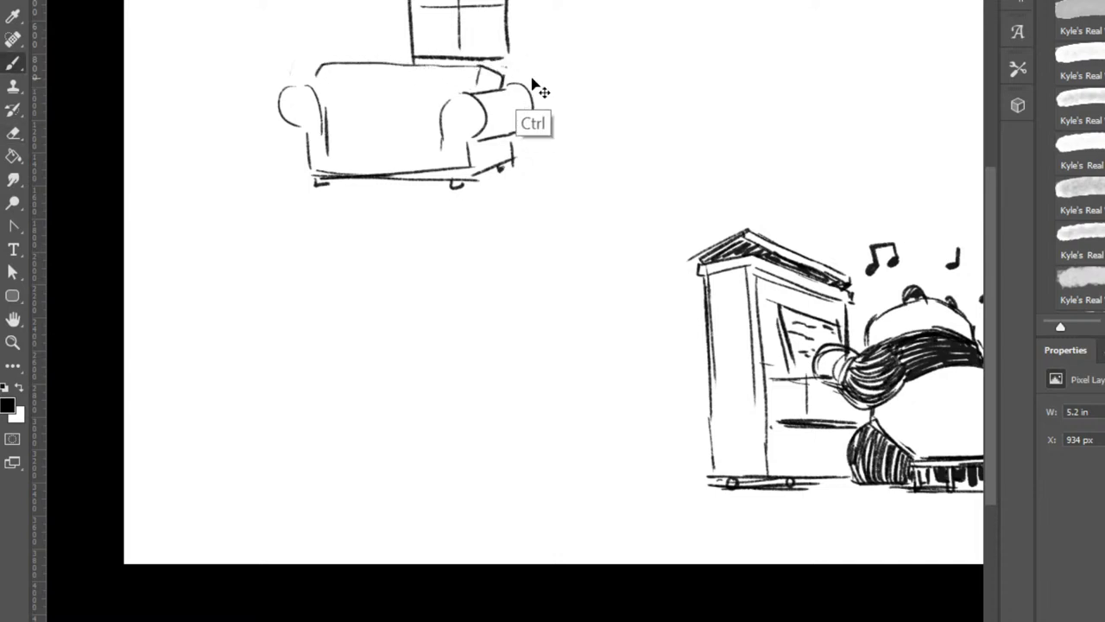
Raise the window's lower edge clear of the sofa and rework the backrest's top line and right corner.
{"action": "key", "text": "e"}
{"action": "left_click_drag", "start_coordinate": [317, 67], "coordinate": [338, 62]}
{"action": "key", "text": "b"}
{"action": "mouse_move", "coordinate": [345, 121]}
{"action": "left_mouse_down"}
{"action": "mouse_move", "coordinate": [360, 61]}
{"action": "mouse_move", "coordinate": [407, 63]}
{"action": "mouse_move", "coordinate": [337, 62]}
{"action": "left_mouse_up"}
{"action": "key", "text": "e"}
{"action": "mouse_move", "coordinate": [415, 53]}
{"action": "left_mouse_down"}
{"action": "mouse_move", "coordinate": [494, 57]}
{"action": "mouse_move", "coordinate": [405, 51]}
{"action": "mouse_move", "coordinate": [504, 48]}
{"action": "left_mouse_up"}
{"action": "key", "text": "b"}
{"action": "key", "text": "e"}
{"action": "mouse_move", "coordinate": [372, 64]}
{"action": "left_mouse_down"}
{"action": "mouse_move", "coordinate": [455, 61]}
{"action": "mouse_move", "coordinate": [503, 90]}
{"action": "mouse_move", "coordinate": [504, 79]}
{"action": "left_mouse_up"}
{"action": "key", "text": "b"}
Erase the left part of the sofa's backrest and add short cushion marks beside the left armrest.
{"action": "key", "text": "e"}
{"action": "key", "text": "b"}
{"action": "mouse_move", "coordinate": [304, 78]}
{"action": "left_mouse_down"}
{"action": "mouse_move", "coordinate": [328, 77]}
{"action": "mouse_move", "coordinate": [327, 134]}
{"action": "left_mouse_up"}
{"action": "mouse_move", "coordinate": [335, 118]}
{"action": "left_mouse_down"}
{"action": "mouse_move", "coordinate": [367, 64]}
{"action": "mouse_move", "coordinate": [348, 108]}
{"action": "mouse_move", "coordinate": [356, 117]}
{"action": "mouse_move", "coordinate": [347, 100]}
{"action": "mouse_move", "coordinate": [351, 64]}
{"action": "mouse_move", "coordinate": [362, 60]}
{"action": "mouse_move", "coordinate": [329, 81]}
{"action": "left_mouse_up"}
{"action": "key", "text": "e"}
{"action": "mouse_move", "coordinate": [376, 54]}
{"action": "left_mouse_down"}
{"action": "mouse_move", "coordinate": [382, 84]}
{"action": "mouse_move", "coordinate": [367, 135]}
{"action": "left_mouse_up"}
{"action": "key", "text": "b"}
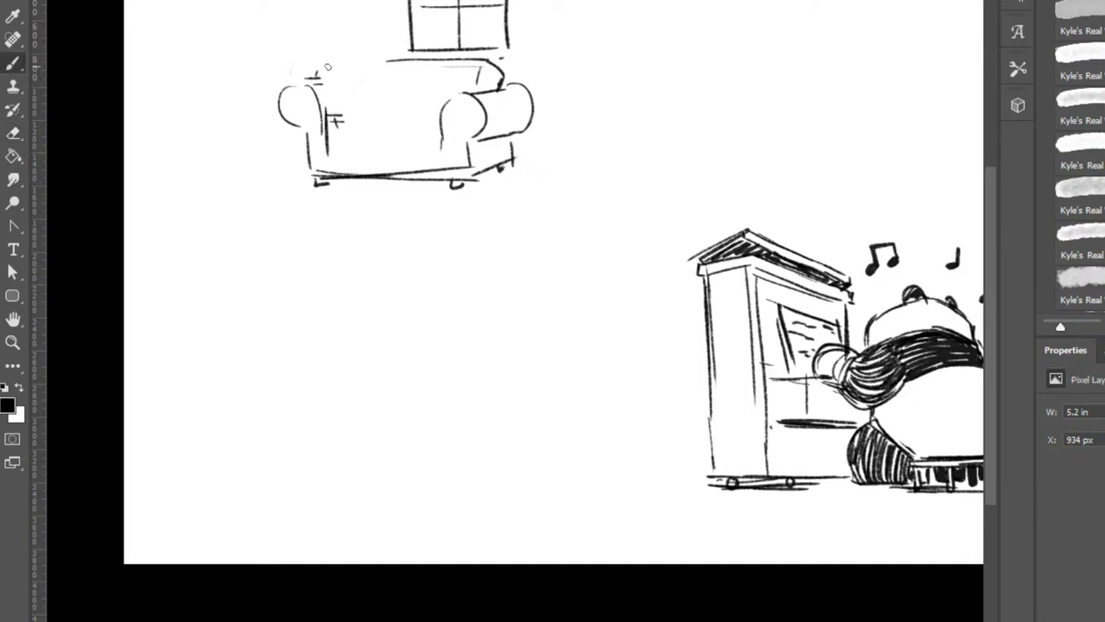
Draw the rounded outline of a plump panda's head and body slumped against the sofa's left armrest.
{"action": "mouse_move", "coordinate": [319, 76]}
{"action": "left_mouse_down"}
{"action": "mouse_move", "coordinate": [381, 49]}
{"action": "mouse_move", "coordinate": [393, 67]}
{"action": "mouse_move", "coordinate": [374, 98]}
{"action": "mouse_move", "coordinate": [386, 84]}
{"action": "mouse_move", "coordinate": [369, 88]}
{"action": "mouse_move", "coordinate": [382, 83]}
{"action": "mouse_move", "coordinate": [378, 96]}
{"action": "mouse_move", "coordinate": [365, 86]}
{"action": "mouse_move", "coordinate": [401, 85]}
{"action": "left_mouse_up"}
{"action": "key", "text": "ctrl+z"}
{"action": "left_click_drag", "start_coordinate": [402, 86], "coordinate": [388, 120]}
{"action": "mouse_move", "coordinate": [361, 83]}
{"action": "left_mouse_down"}
{"action": "mouse_move", "coordinate": [368, 111]}
{"action": "mouse_move", "coordinate": [357, 113]}
{"action": "mouse_move", "coordinate": [390, 121]}
{"action": "left_mouse_up"}
{"action": "mouse_move", "coordinate": [333, 95]}
{"action": "left_mouse_down"}
{"action": "mouse_move", "coordinate": [358, 119]}
{"action": "mouse_move", "coordinate": [336, 99]}
{"action": "left_mouse_up"}
{"action": "left_click_drag", "start_coordinate": [337, 84], "coordinate": [349, 109]}
{"action": "mouse_move", "coordinate": [352, 94]}
{"action": "left_mouse_down"}
{"action": "mouse_move", "coordinate": [397, 138]}
{"action": "mouse_move", "coordinate": [405, 111]}
{"action": "mouse_move", "coordinate": [412, 142]}
{"action": "mouse_move", "coordinate": [404, 123]}
{"action": "mouse_move", "coordinate": [385, 142]}
{"action": "mouse_move", "coordinate": [404, 135]}
{"action": "mouse_move", "coordinate": [377, 126]}
{"action": "mouse_move", "coordinate": [416, 126]}
{"action": "mouse_move", "coordinate": [408, 97]}
{"action": "mouse_move", "coordinate": [410, 113]}
{"action": "mouse_move", "coordinate": [434, 120]}
{"action": "mouse_move", "coordinate": [423, 96]}
{"action": "mouse_move", "coordinate": [426, 144]}
{"action": "mouse_move", "coordinate": [388, 128]}
{"action": "mouse_move", "coordinate": [412, 127]}
{"action": "mouse_move", "coordinate": [414, 112]}
{"action": "mouse_move", "coordinate": [396, 128]}
{"action": "mouse_move", "coordinate": [382, 120]}
{"action": "mouse_move", "coordinate": [396, 92]}
{"action": "mouse_move", "coordinate": [372, 113]}
{"action": "mouse_move", "coordinate": [409, 98]}
{"action": "mouse_move", "coordinate": [360, 79]}
{"action": "mouse_move", "coordinate": [334, 88]}
{"action": "mouse_move", "coordinate": [384, 108]}
{"action": "left_mouse_up"}
{"action": "key", "text": "ctrl+z"}
{"action": "key", "text": "e"}
{"action": "key", "text": "b"}
{"action": "mouse_move", "coordinate": [391, 53]}
{"action": "left_mouse_down"}
{"action": "mouse_move", "coordinate": [343, 51]}
{"action": "mouse_move", "coordinate": [383, 47]}
{"action": "mouse_move", "coordinate": [318, 75]}
{"action": "left_mouse_up"}
{"action": "key", "text": "ctrl+z"}
{"action": "key", "text": "e"}
{"action": "key", "text": "b"}
{"action": "key", "text": "e"}
{"action": "key", "text": "b"}
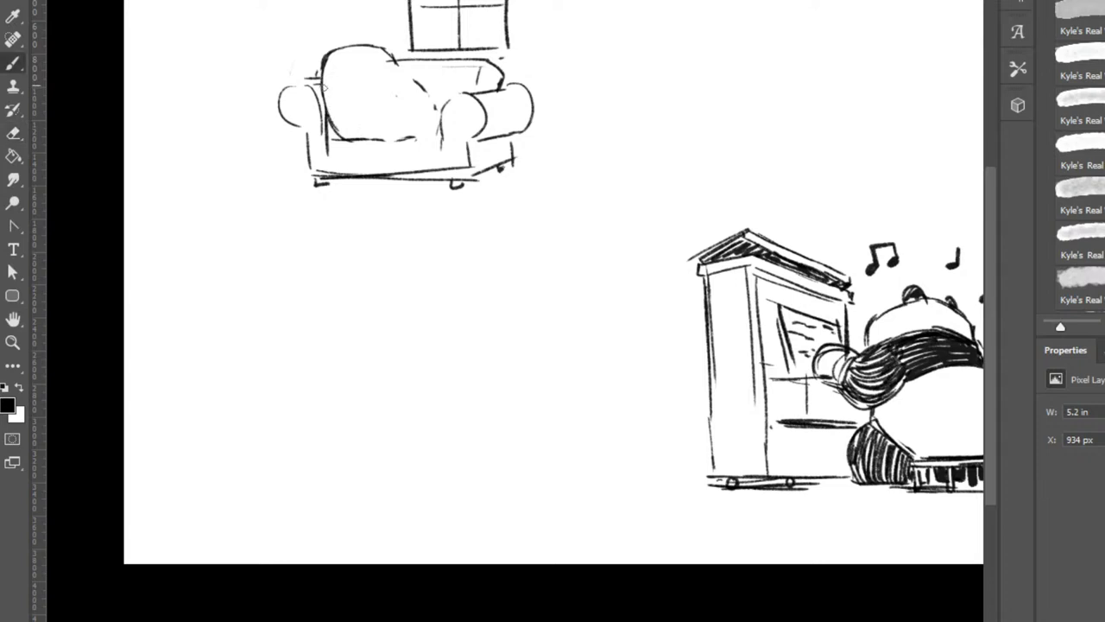
Add the sofa panda's narrow eyes, nose dot and belly curve, and draw its near foot with dark hatching.
{"action": "left_click_drag", "start_coordinate": [349, 95], "coordinate": [398, 73]}
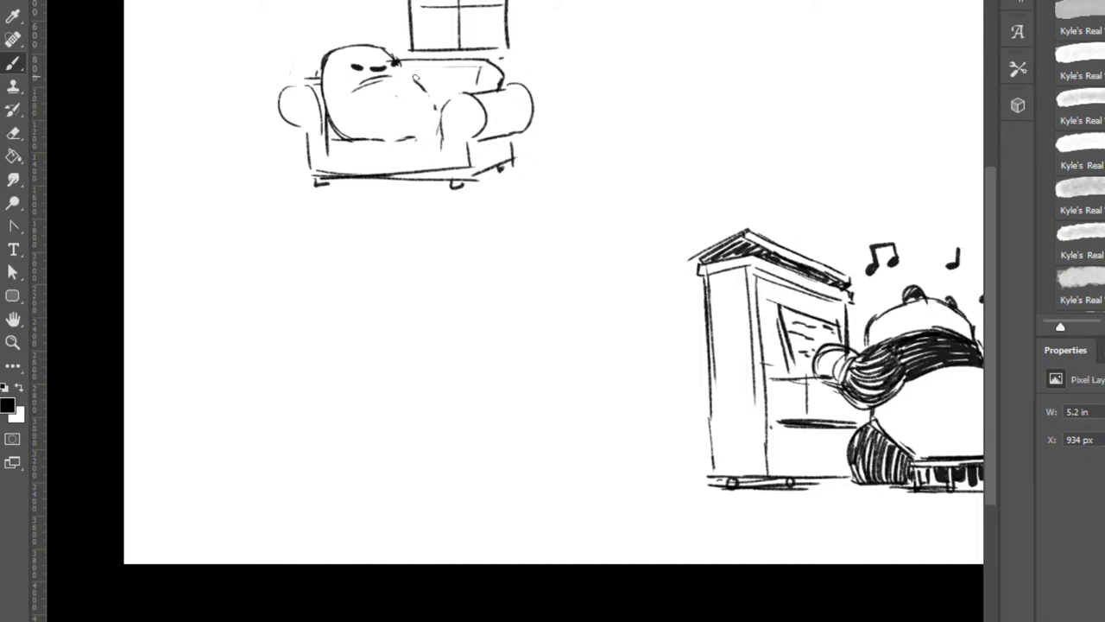
{"action": "mouse_move", "coordinate": [413, 78]}
{"action": "left_mouse_down"}
{"action": "mouse_move", "coordinate": [401, 145]}
{"action": "mouse_move", "coordinate": [408, 106]}
{"action": "mouse_move", "coordinate": [422, 138]}
{"action": "mouse_move", "coordinate": [414, 111]}
{"action": "mouse_move", "coordinate": [389, 121]}
{"action": "mouse_move", "coordinate": [391, 141]}
{"action": "mouse_move", "coordinate": [427, 143]}
{"action": "left_mouse_up"}
{"action": "mouse_move", "coordinate": [408, 107]}
{"action": "left_mouse_down"}
{"action": "mouse_move", "coordinate": [392, 141]}
{"action": "mouse_move", "coordinate": [418, 128]}
{"action": "mouse_move", "coordinate": [399, 136]}
{"action": "mouse_move", "coordinate": [418, 111]}
{"action": "mouse_move", "coordinate": [431, 140]}
{"action": "mouse_move", "coordinate": [458, 93]}
{"action": "mouse_move", "coordinate": [443, 99]}
{"action": "mouse_move", "coordinate": [443, 124]}
{"action": "mouse_move", "coordinate": [427, 92]}
{"action": "mouse_move", "coordinate": [439, 126]}
{"action": "left_mouse_up"}
{"action": "key", "text": "e"}
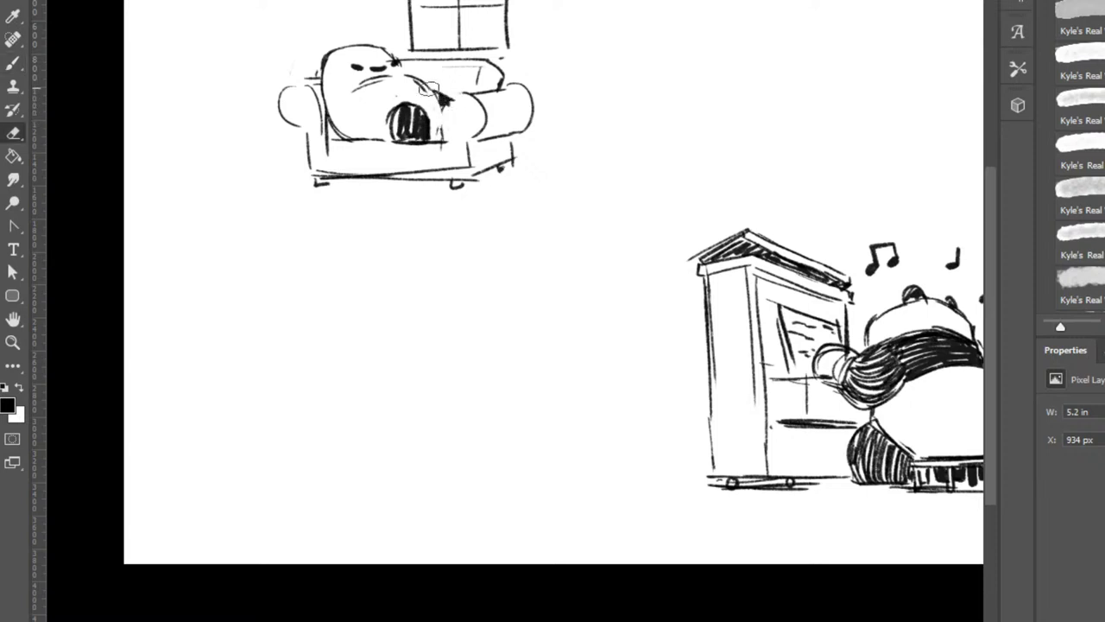
Erase the sofa's right arm, then draw the panda's hatched far leg and the seat line beneath it.
{"action": "mouse_move", "coordinate": [429, 89]}
{"action": "left_mouse_down"}
{"action": "mouse_move", "coordinate": [461, 101]}
{"action": "mouse_move", "coordinate": [482, 91]}
{"action": "mouse_move", "coordinate": [499, 116]}
{"action": "mouse_move", "coordinate": [450, 178]}
{"action": "mouse_move", "coordinate": [457, 198]}
{"action": "mouse_move", "coordinate": [485, 175]}
{"action": "mouse_move", "coordinate": [494, 129]}
{"action": "mouse_move", "coordinate": [479, 84]}
{"action": "mouse_move", "coordinate": [508, 90]}
{"action": "left_mouse_up"}
{"action": "key", "text": "b"}
{"action": "mouse_move", "coordinate": [434, 88]}
{"action": "left_mouse_down"}
{"action": "mouse_move", "coordinate": [445, 138]}
{"action": "mouse_move", "coordinate": [470, 106]}
{"action": "mouse_move", "coordinate": [469, 135]}
{"action": "mouse_move", "coordinate": [451, 135]}
{"action": "left_mouse_up"}
{"action": "left_click_drag", "start_coordinate": [457, 102], "coordinate": [467, 137]}
{"action": "mouse_move", "coordinate": [445, 136]}
{"action": "left_mouse_down"}
{"action": "mouse_move", "coordinate": [476, 136]}
{"action": "mouse_move", "coordinate": [411, 156]}
{"action": "mouse_move", "coordinate": [475, 150]}
{"action": "mouse_move", "coordinate": [389, 146]}
{"action": "mouse_move", "coordinate": [456, 139]}
{"action": "mouse_move", "coordinate": [342, 146]}
{"action": "mouse_move", "coordinate": [411, 145]}
{"action": "left_mouse_up"}
{"action": "key", "text": "e"}
{"action": "key", "text": "b"}
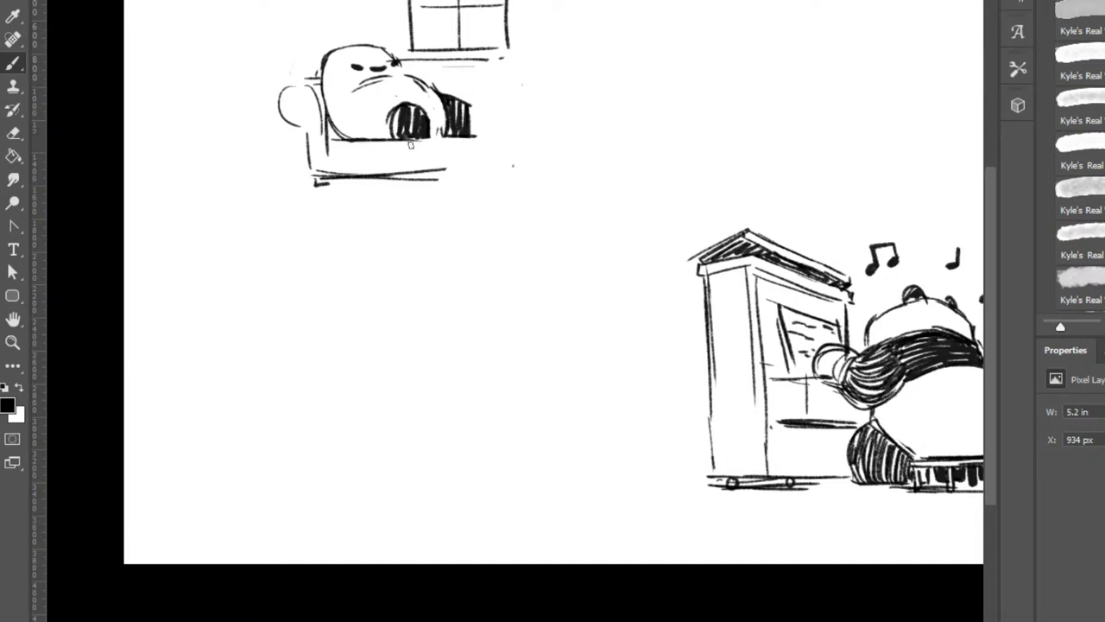
Draw longer seat cushions, extend the backrest to the right and add the new right arm's inner edge.
{"action": "mouse_move", "coordinate": [332, 155]}
{"action": "left_mouse_down"}
{"action": "mouse_move", "coordinate": [486, 148]}
{"action": "mouse_move", "coordinate": [422, 137]}
{"action": "mouse_move", "coordinate": [487, 139]}
{"action": "mouse_move", "coordinate": [436, 137]}
{"action": "mouse_move", "coordinate": [472, 153]}
{"action": "mouse_move", "coordinate": [440, 155]}
{"action": "mouse_move", "coordinate": [501, 157]}
{"action": "mouse_move", "coordinate": [496, 145]}
{"action": "mouse_move", "coordinate": [533, 135]}
{"action": "left_mouse_up"}
{"action": "key", "text": "e"}
{"action": "key", "text": "b"}
{"action": "left_click_drag", "start_coordinate": [542, 135], "coordinate": [537, 153]}
{"action": "mouse_move", "coordinate": [489, 59]}
{"action": "left_mouse_down"}
{"action": "mouse_move", "coordinate": [553, 58]}
{"action": "mouse_move", "coordinate": [593, 95]}
{"action": "mouse_move", "coordinate": [582, 90]}
{"action": "mouse_move", "coordinate": [545, 127]}
{"action": "mouse_move", "coordinate": [546, 117]}
{"action": "mouse_move", "coordinate": [549, 167]}
{"action": "left_mouse_up"}
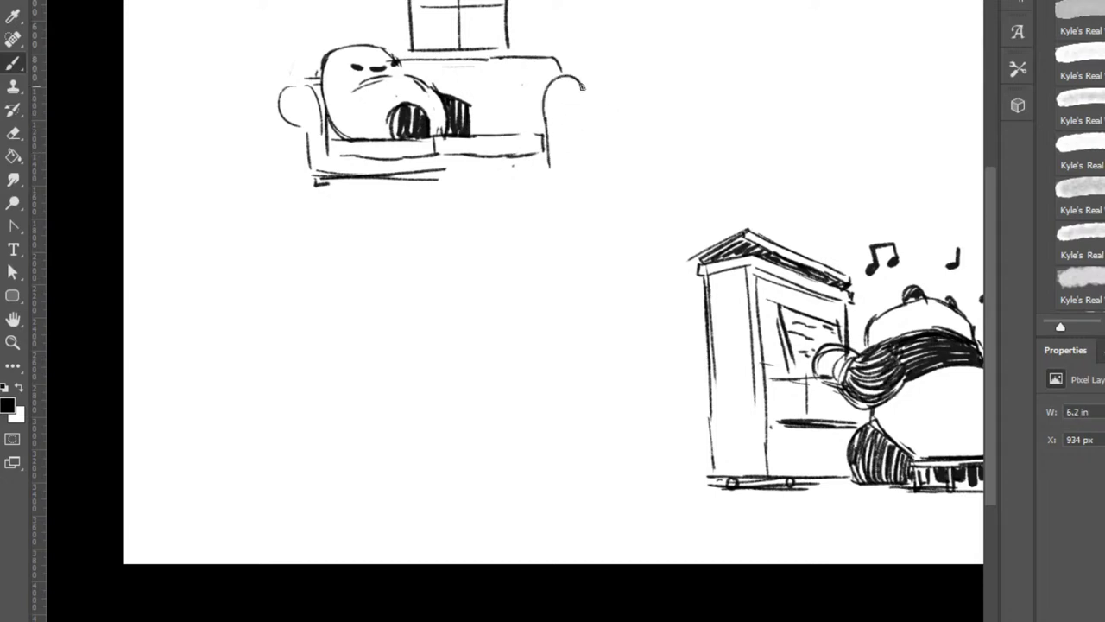
Draw the sofa's rolled right armrest with its outer side and the rounded backrest corner behind it.
{"action": "left_click_drag", "start_coordinate": [583, 86], "coordinate": [566, 115]}
{"action": "mouse_move", "coordinate": [572, 76]}
{"action": "left_mouse_down"}
{"action": "mouse_move", "coordinate": [609, 80]}
{"action": "mouse_move", "coordinate": [606, 123]}
{"action": "left_mouse_up"}
{"action": "left_click_drag", "start_coordinate": [556, 54], "coordinate": [588, 73]}
{"action": "left_click_drag", "start_coordinate": [596, 143], "coordinate": [594, 177]}
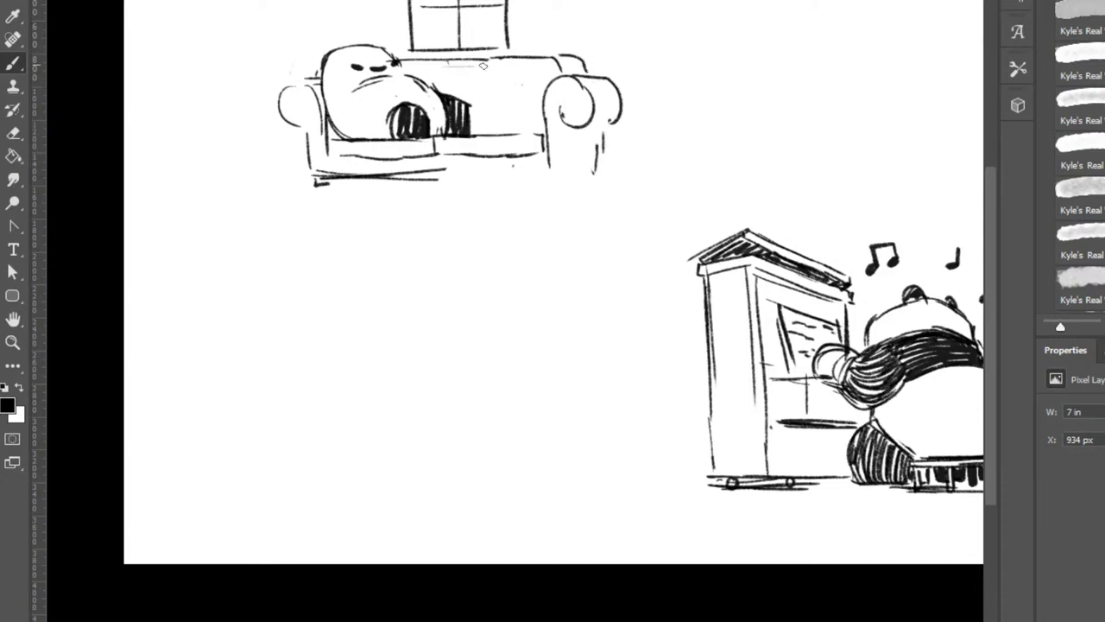
Replace the middle seat-cushion divider with two dividers and add a vertical seam to the backrest.
{"action": "key", "text": "e"}
{"action": "mouse_move", "coordinate": [435, 139]}
{"action": "left_mouse_down"}
{"action": "mouse_move", "coordinate": [434, 154]}
{"action": "mouse_move", "coordinate": [389, 155]}
{"action": "left_mouse_up"}
{"action": "key", "text": "b"}
{"action": "left_click_drag", "start_coordinate": [493, 63], "coordinate": [489, 108]}
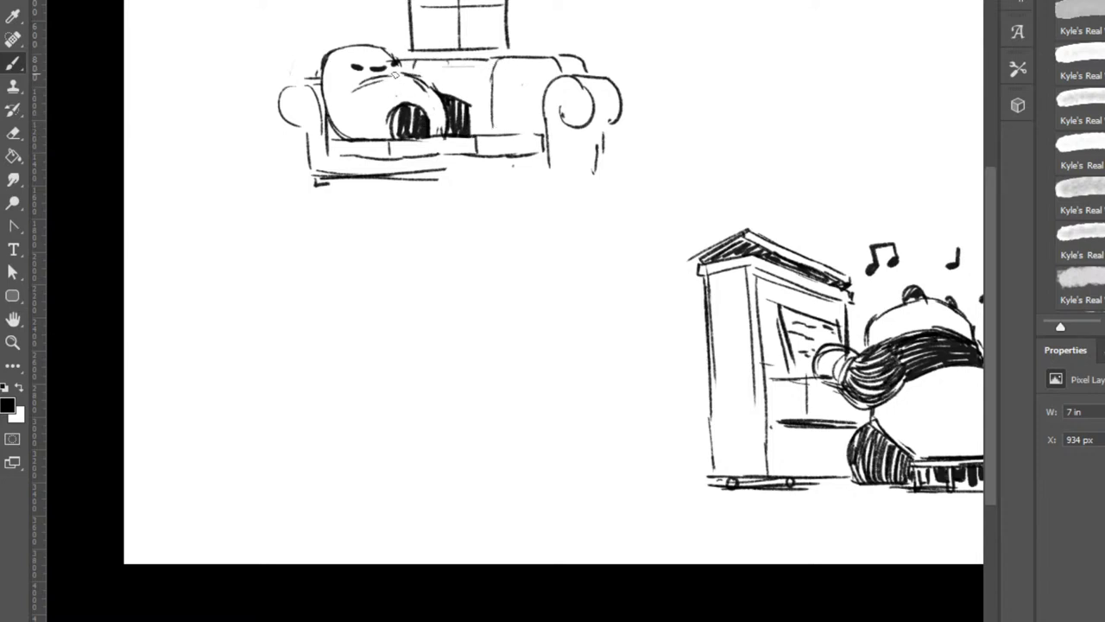
Sketch a small cup-like object at the panda's paw, and outline and fill its near arm with dark hatching.
{"action": "left_click_drag", "start_coordinate": [389, 90], "coordinate": [404, 69]}
{"action": "left_click_drag", "start_coordinate": [397, 76], "coordinate": [411, 68]}
{"action": "left_click_drag", "start_coordinate": [383, 82], "coordinate": [421, 74]}
{"action": "left_click_drag", "start_coordinate": [411, 76], "coordinate": [422, 102]}
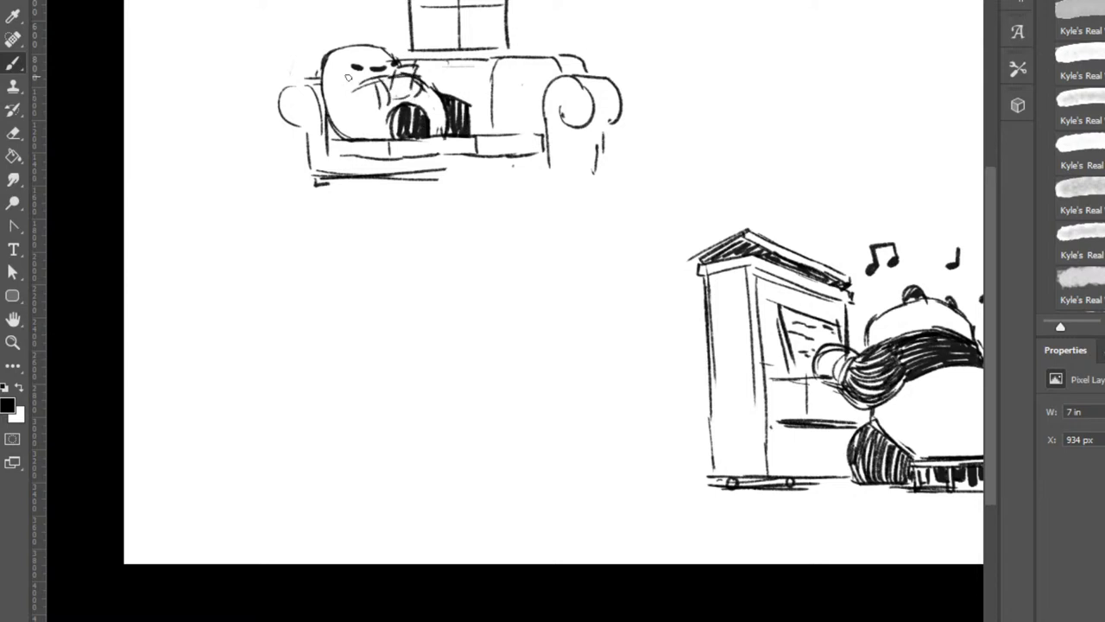
{"action": "mouse_move", "coordinate": [351, 76]}
{"action": "left_mouse_down"}
{"action": "mouse_move", "coordinate": [333, 120]}
{"action": "mouse_move", "coordinate": [376, 96]}
{"action": "mouse_move", "coordinate": [328, 85]}
{"action": "mouse_move", "coordinate": [361, 86]}
{"action": "mouse_move", "coordinate": [333, 119]}
{"action": "mouse_move", "coordinate": [330, 104]}
{"action": "mouse_move", "coordinate": [371, 115]}
{"action": "mouse_move", "coordinate": [359, 121]}
{"action": "left_mouse_up"}
{"action": "mouse_move", "coordinate": [337, 86]}
{"action": "left_mouse_down"}
{"action": "mouse_move", "coordinate": [353, 119]}
{"action": "mouse_move", "coordinate": [380, 114]}
{"action": "left_mouse_up"}
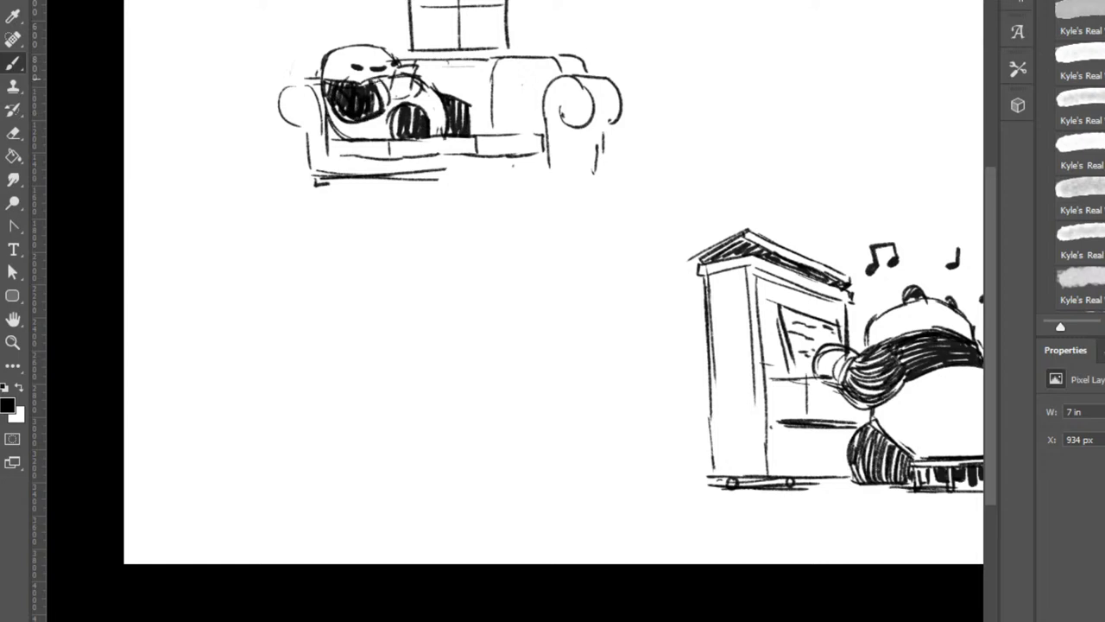
Erase the object in front of the panda along with nearby face and belly lines, and redraw the eyes higher.
{"action": "key", "text": "e"}
{"action": "mouse_move", "coordinate": [389, 76]}
{"action": "left_mouse_down"}
{"action": "mouse_move", "coordinate": [361, 79]}
{"action": "mouse_move", "coordinate": [403, 81]}
{"action": "mouse_move", "coordinate": [358, 67]}
{"action": "mouse_move", "coordinate": [389, 68]}
{"action": "left_mouse_up"}
{"action": "key", "text": "b"}
{"action": "key", "text": "e"}
{"action": "key", "text": "b"}
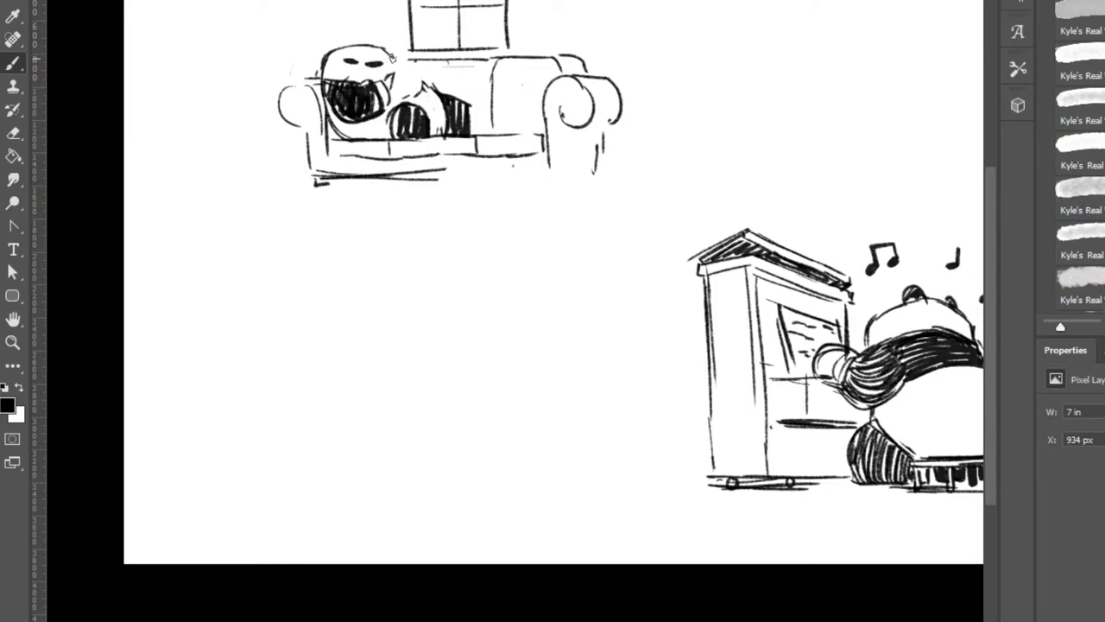
Draw a small dark phone-like object in front of the sofa panda's face and clean up the lines around its paw.
{"action": "left_click", "coordinate": [392, 58]}
{"action": "key", "text": "e"}
{"action": "left_click_drag", "start_coordinate": [390, 82], "coordinate": [407, 76]}
{"action": "key", "text": "b"}
{"action": "left_click_drag", "start_coordinate": [404, 62], "coordinate": [423, 76]}
{"action": "key", "text": "e"}
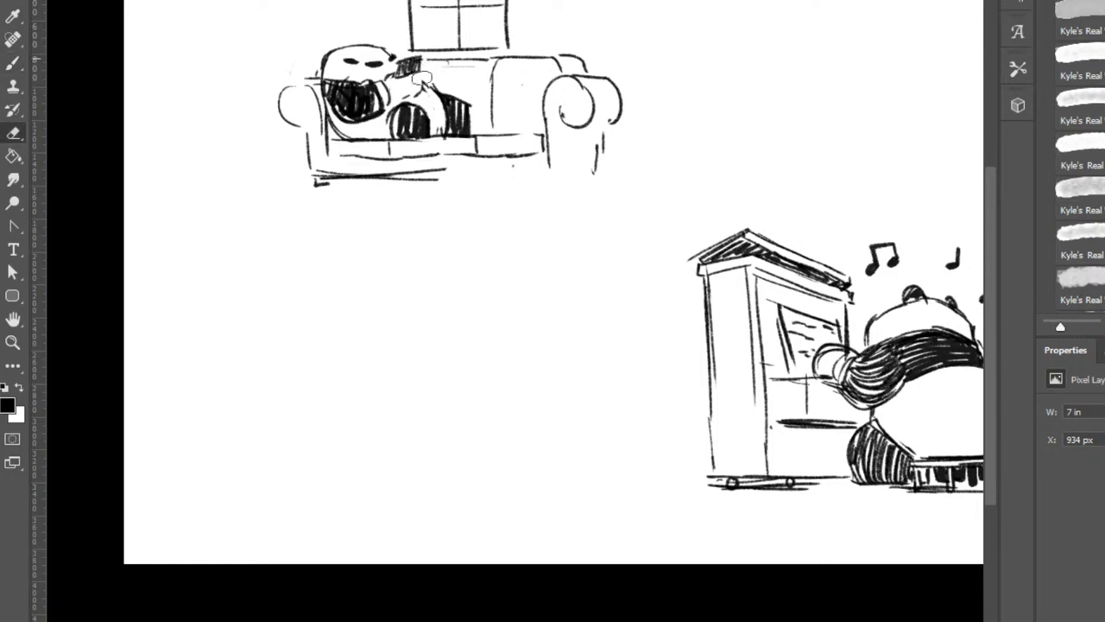
{"action": "key", "text": "b"}
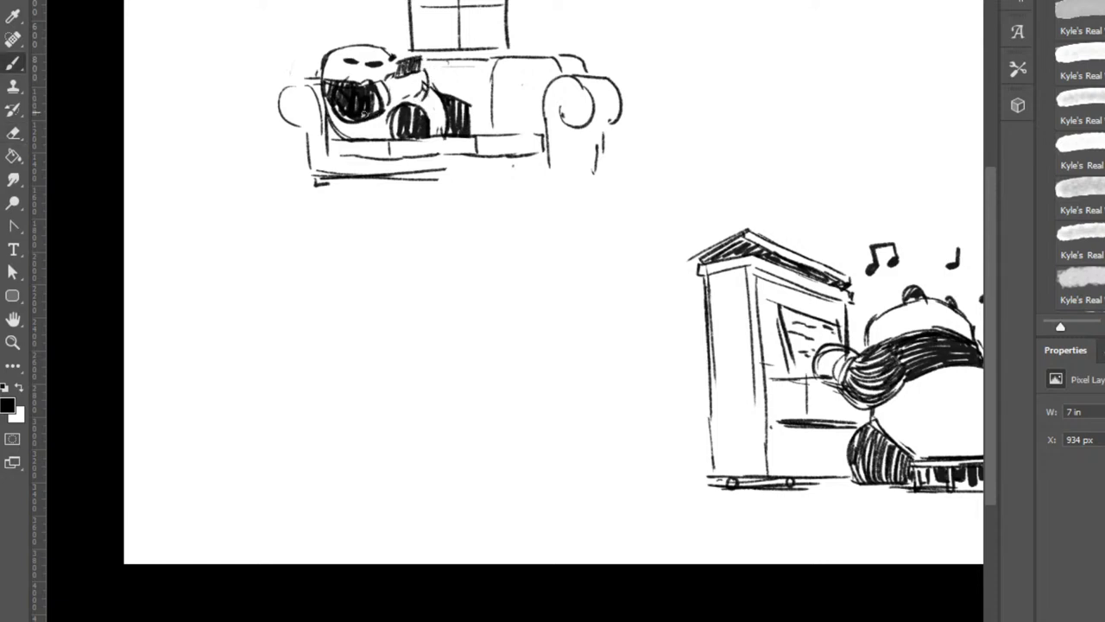
Extend the panda's dark arm toward the raised paw and redraw its near leg as a rounded, dark-filled shape.
{"action": "mouse_move", "coordinate": [339, 113]}
{"action": "left_mouse_down"}
{"action": "mouse_move", "coordinate": [379, 118]}
{"action": "mouse_move", "coordinate": [402, 83]}
{"action": "mouse_move", "coordinate": [435, 81]}
{"action": "left_mouse_up"}
{"action": "key", "text": "e"}
{"action": "key", "text": "b"}
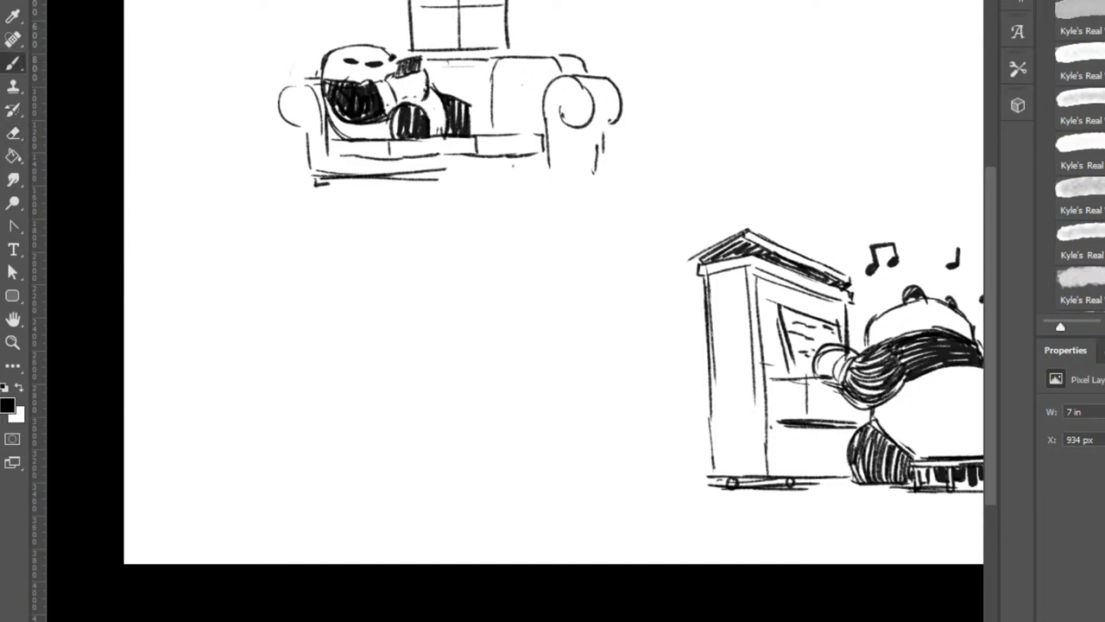
{"action": "key", "text": "e"}
{"action": "mouse_move", "coordinate": [385, 102]}
{"action": "left_mouse_down"}
{"action": "mouse_move", "coordinate": [407, 142]}
{"action": "mouse_move", "coordinate": [406, 106]}
{"action": "left_mouse_up"}
{"action": "key", "text": "b"}
{"action": "mouse_move", "coordinate": [406, 105]}
{"action": "left_mouse_down"}
{"action": "mouse_move", "coordinate": [421, 101]}
{"action": "mouse_move", "coordinate": [431, 126]}
{"action": "mouse_move", "coordinate": [408, 105]}
{"action": "mouse_move", "coordinate": [397, 136]}
{"action": "left_mouse_up"}
{"action": "key", "text": "e"}
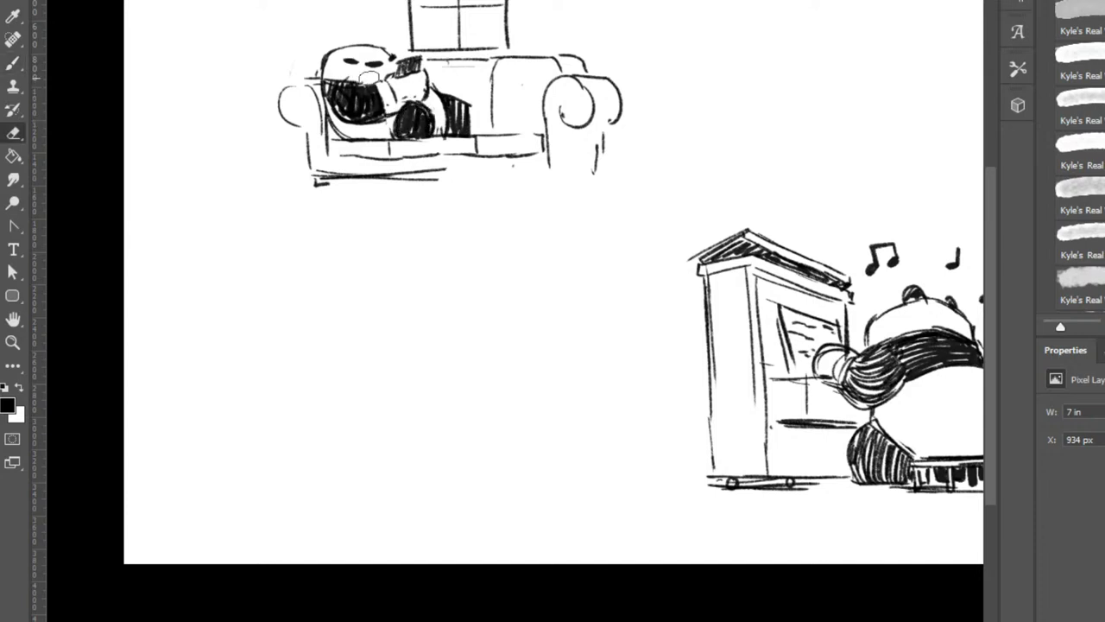
Add a mouth and two small dark ears to the panda, and define the left armrest's scroll and outer side.
{"action": "key", "text": "b"}
{"action": "mouse_move", "coordinate": [370, 77]}
{"action": "left_mouse_down"}
{"action": "mouse_move", "coordinate": [325, 81]}
{"action": "mouse_move", "coordinate": [388, 75]}
{"action": "left_mouse_up"}
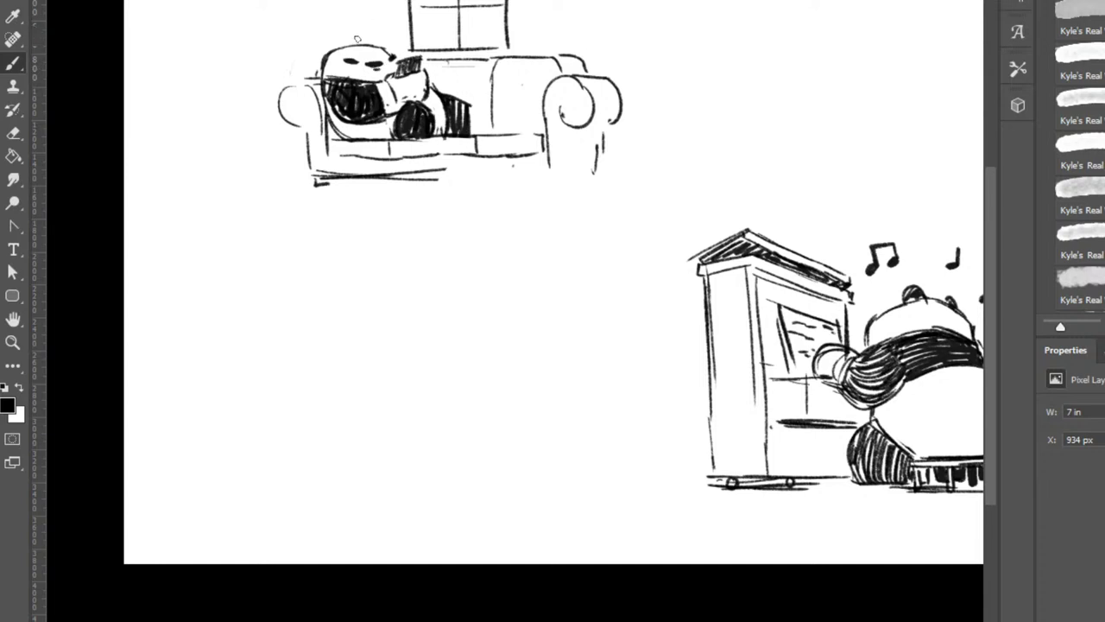
{"action": "mouse_move", "coordinate": [330, 49]}
{"action": "left_mouse_down"}
{"action": "mouse_move", "coordinate": [395, 58]}
{"action": "mouse_move", "coordinate": [381, 41]}
{"action": "left_mouse_up"}
{"action": "key", "text": "e"}
{"action": "key", "text": "b"}
{"action": "left_click_drag", "start_coordinate": [299, 86], "coordinate": [309, 149]}
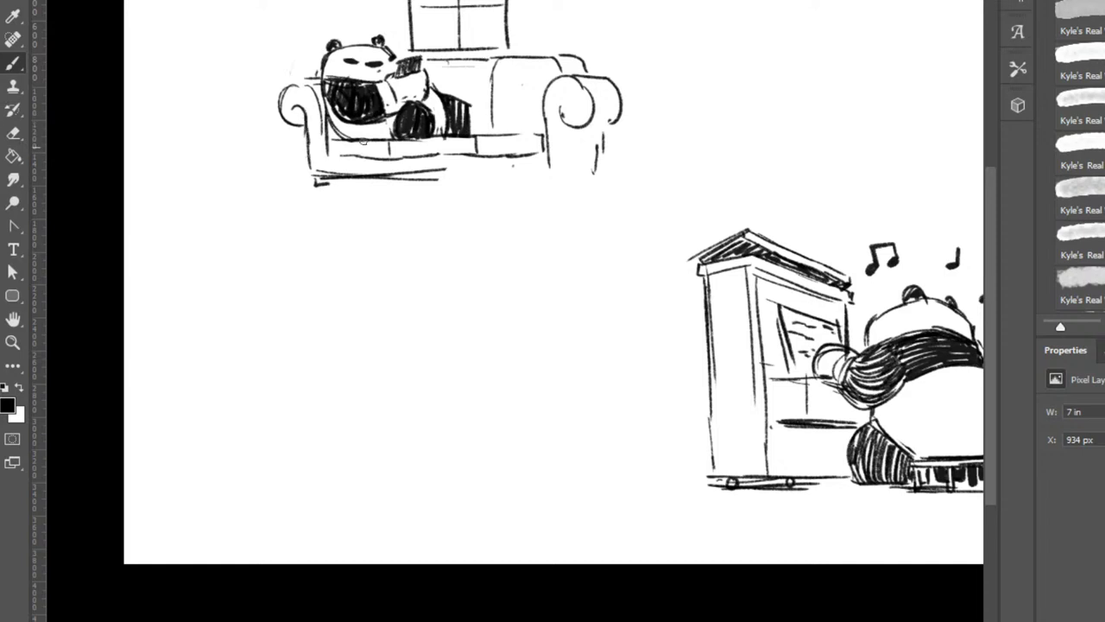
Replace the rough base lines of the sofa with a clean lower edge, small dark feet and an angled right side.
{"action": "key", "text": "e"}
{"action": "mouse_move", "coordinate": [436, 178]}
{"action": "left_mouse_down"}
{"action": "mouse_move", "coordinate": [320, 179]}
{"action": "mouse_move", "coordinate": [310, 169]}
{"action": "mouse_move", "coordinate": [345, 180]}
{"action": "mouse_move", "coordinate": [584, 179]}
{"action": "mouse_move", "coordinate": [547, 185]}
{"action": "left_mouse_up"}
{"action": "key", "text": "b"}
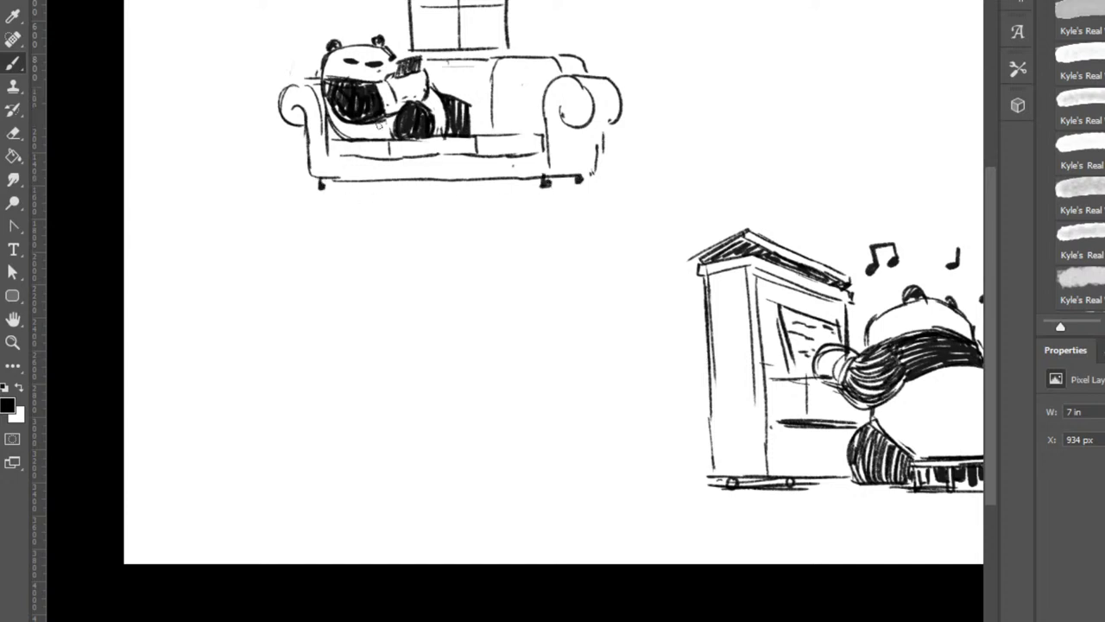
{"action": "key", "text": "e"}
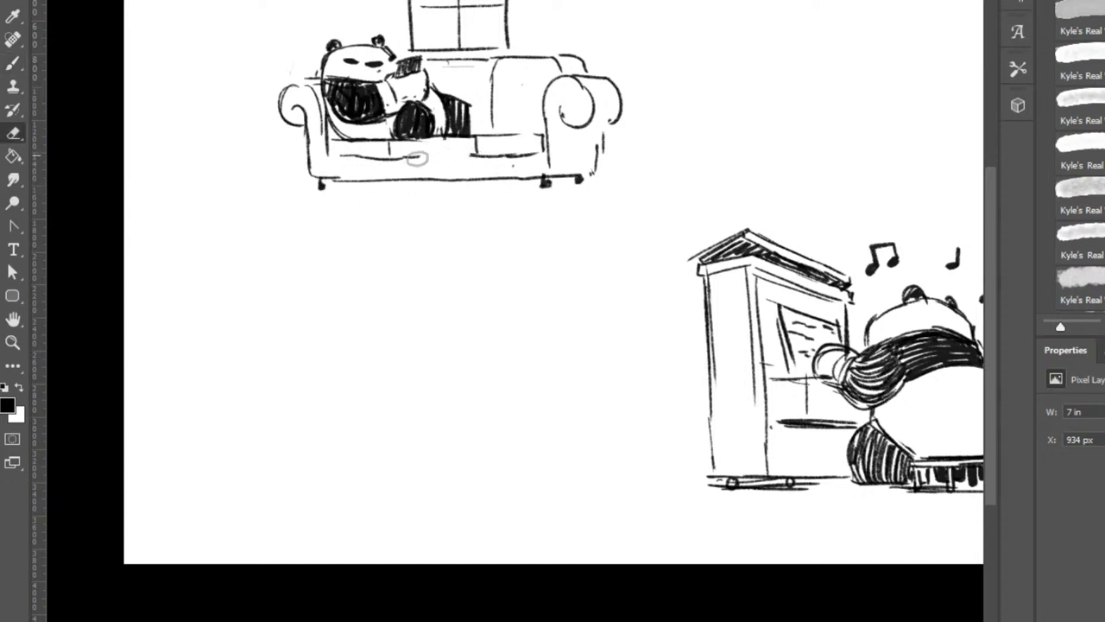
{"action": "mouse_move", "coordinate": [577, 174]}
{"action": "left_mouse_down"}
{"action": "mouse_move", "coordinate": [591, 176]}
{"action": "mouse_move", "coordinate": [592, 164]}
{"action": "left_mouse_up"}
{"action": "key", "text": "b"}
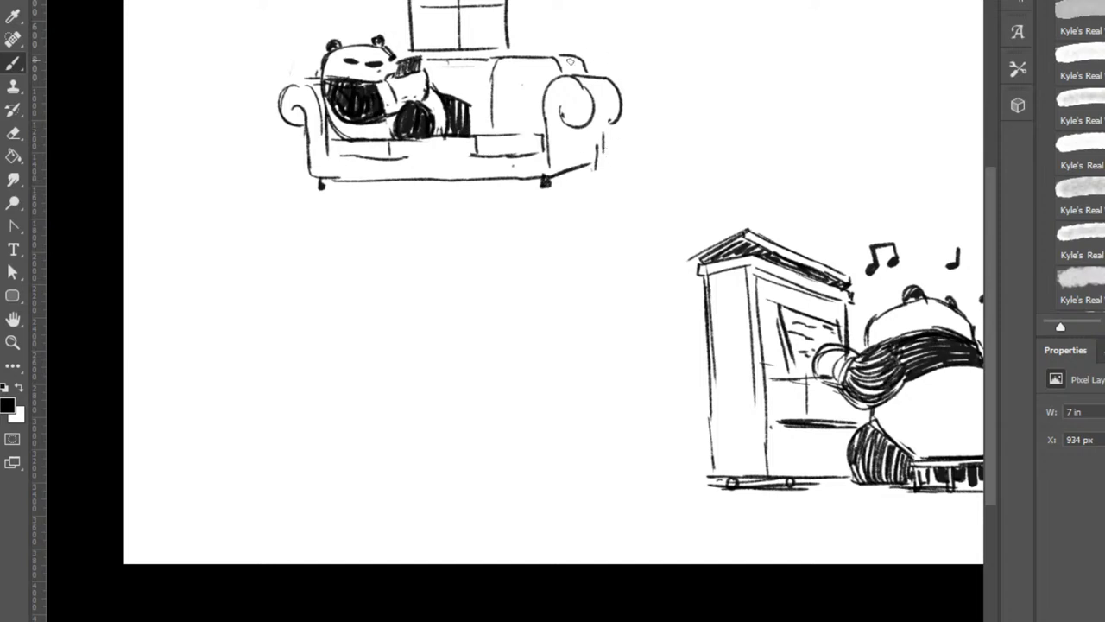
Erase the sofa's upper backrest corner and redraw the backrest's upper edge as a double line.
{"action": "key", "text": "e"}
{"action": "left_click_drag", "start_coordinate": [563, 57], "coordinate": [577, 59]}
{"action": "key", "text": "b"}
{"action": "mouse_move", "coordinate": [421, 58]}
{"action": "left_mouse_down"}
{"action": "mouse_move", "coordinate": [571, 53]}
{"action": "mouse_move", "coordinate": [587, 72]}
{"action": "left_mouse_up"}
Erase the narrow window's lower part and redraw it wider, with new side frames, a middle bar and a thick dark sill.
{"action": "key", "text": "e"}
{"action": "mouse_move", "coordinate": [421, 45]}
{"action": "left_mouse_down"}
{"action": "mouse_move", "coordinate": [403, 45]}
{"action": "mouse_move", "coordinate": [552, 39]}
{"action": "mouse_move", "coordinate": [505, 2]}
{"action": "mouse_move", "coordinate": [458, 27]}
{"action": "mouse_move", "coordinate": [484, 7]}
{"action": "mouse_move", "coordinate": [507, 33]}
{"action": "left_mouse_up"}
{"action": "key", "text": "b"}
{"action": "key", "text": "e"}
{"action": "key", "text": "b"}
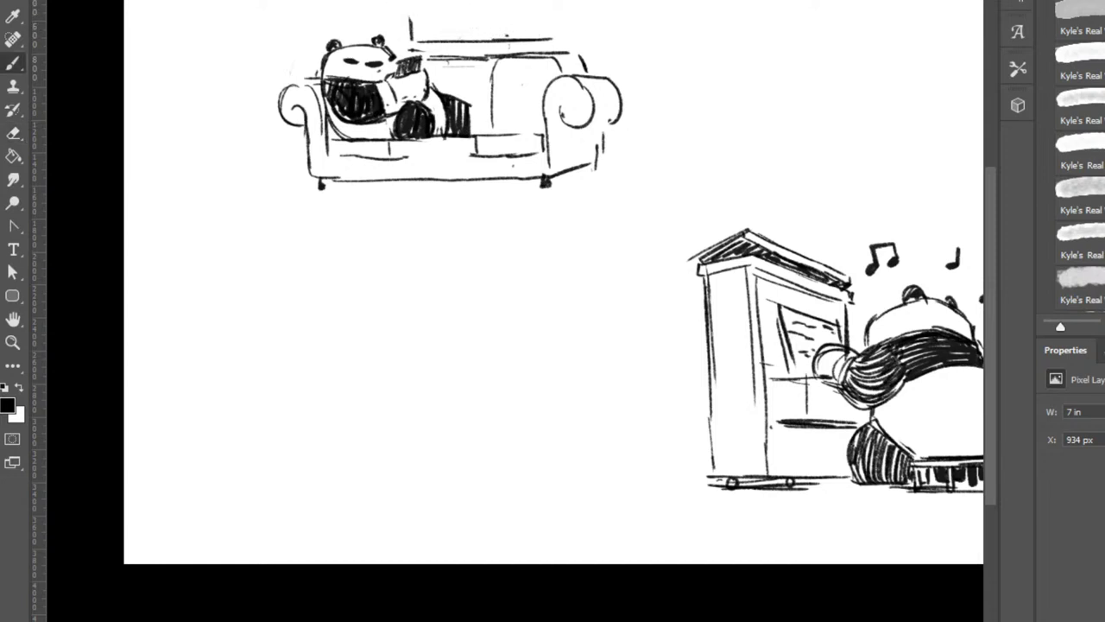
{"action": "left_click_drag", "start_coordinate": [411, 1], "coordinate": [410, 38]}
{"action": "left_click_drag", "start_coordinate": [555, 0], "coordinate": [554, 38]}
{"action": "left_click_drag", "start_coordinate": [408, 40], "coordinate": [565, 36]}
{"action": "left_click_drag", "start_coordinate": [411, 41], "coordinate": [567, 36]}
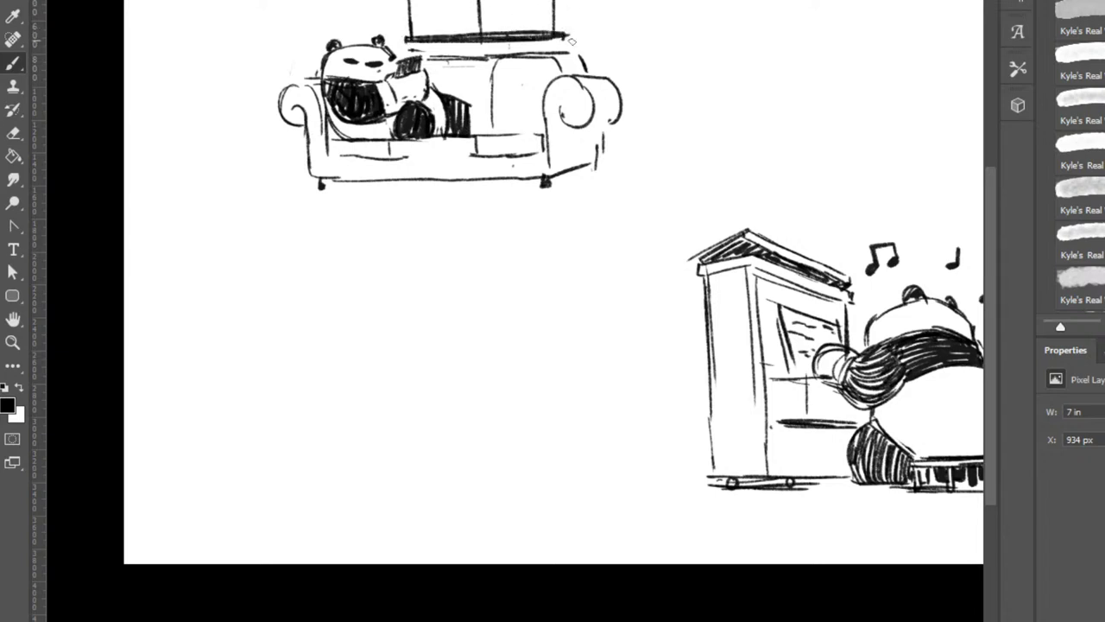
Draw a low coffee table in front of the sofa, with a flat perspective tabletop and two legs on its right side.
{"action": "key", "text": "e"}
{"action": "left_click_drag", "start_coordinate": [478, 297], "coordinate": [390, 309]}
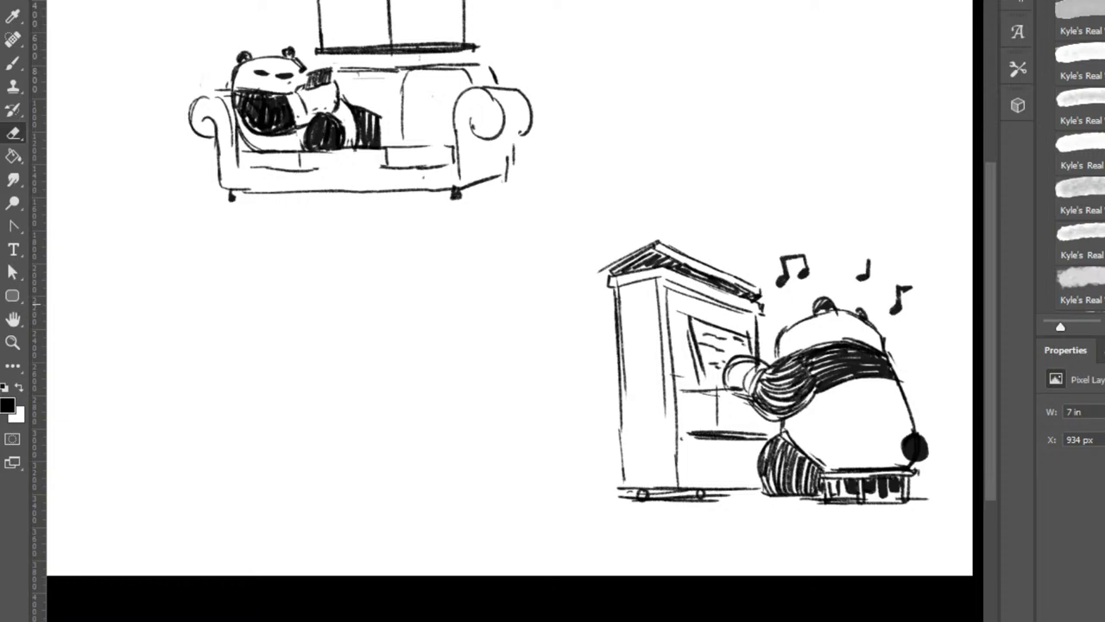
{"action": "mouse_move", "coordinate": [553, 251]}
{"action": "left_mouse_down"}
{"action": "mouse_move", "coordinate": [583, 358]}
{"action": "mouse_move", "coordinate": [585, 344]}
{"action": "left_mouse_up"}
{"action": "key", "text": "b"}
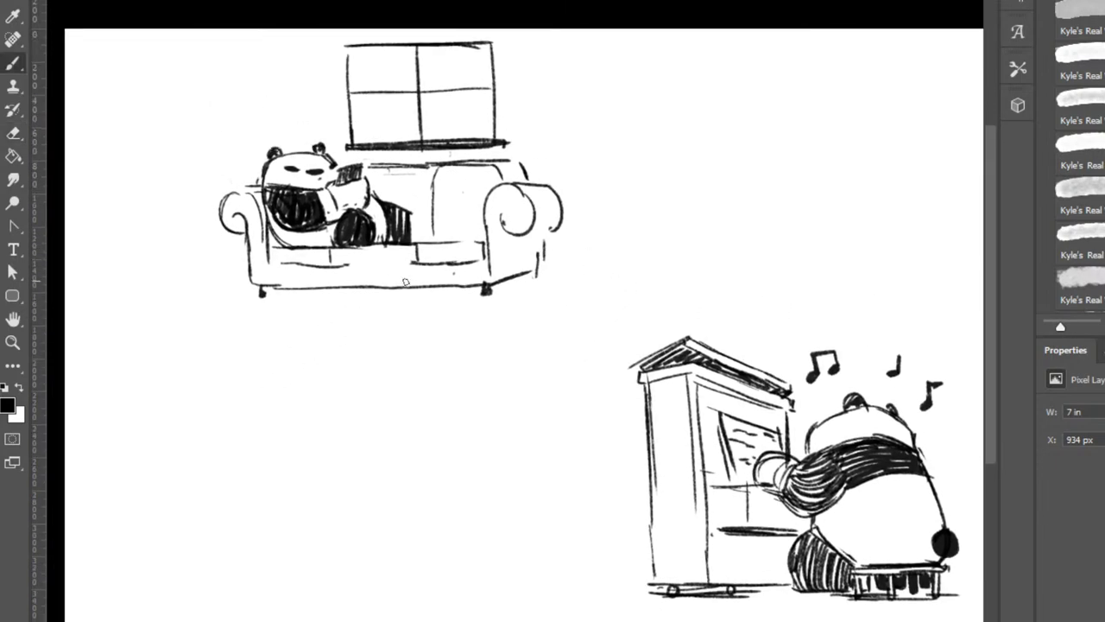
{"action": "key", "text": "e"}
{"action": "key", "text": "b"}
{"action": "left_click_drag", "start_coordinate": [349, 272], "coordinate": [298, 283]}
{"action": "left_click_drag", "start_coordinate": [305, 283], "coordinate": [438, 281]}
{"action": "left_click_drag", "start_coordinate": [338, 273], "coordinate": [454, 272]}
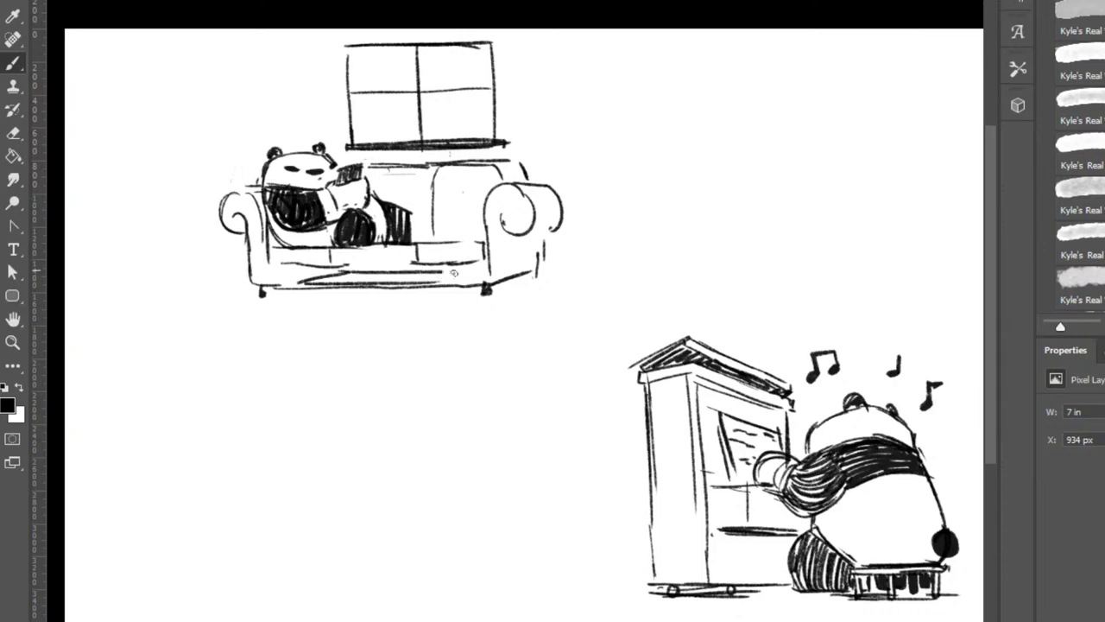
{"action": "mouse_move", "coordinate": [307, 287]}
{"action": "left_mouse_down"}
{"action": "mouse_move", "coordinate": [443, 295]}
{"action": "mouse_move", "coordinate": [460, 278]}
{"action": "mouse_move", "coordinate": [465, 296]}
{"action": "mouse_move", "coordinate": [434, 326]}
{"action": "left_mouse_up"}
{"action": "left_click_drag", "start_coordinate": [449, 290], "coordinate": [449, 317]}
Draw a mug on the coffee table, erase the sofa lines overlapping it, and add the table's left legs.
{"action": "mouse_move", "coordinate": [381, 275]}
{"action": "left_mouse_down"}
{"action": "mouse_move", "coordinate": [382, 257]}
{"action": "mouse_move", "coordinate": [408, 252]}
{"action": "mouse_move", "coordinate": [411, 276]}
{"action": "mouse_move", "coordinate": [380, 276]}
{"action": "left_mouse_up"}
{"action": "mouse_move", "coordinate": [380, 276]}
{"action": "left_mouse_down"}
{"action": "mouse_move", "coordinate": [410, 274]}
{"action": "mouse_move", "coordinate": [368, 264]}
{"action": "mouse_move", "coordinate": [380, 272]}
{"action": "left_mouse_up"}
{"action": "key", "text": "e"}
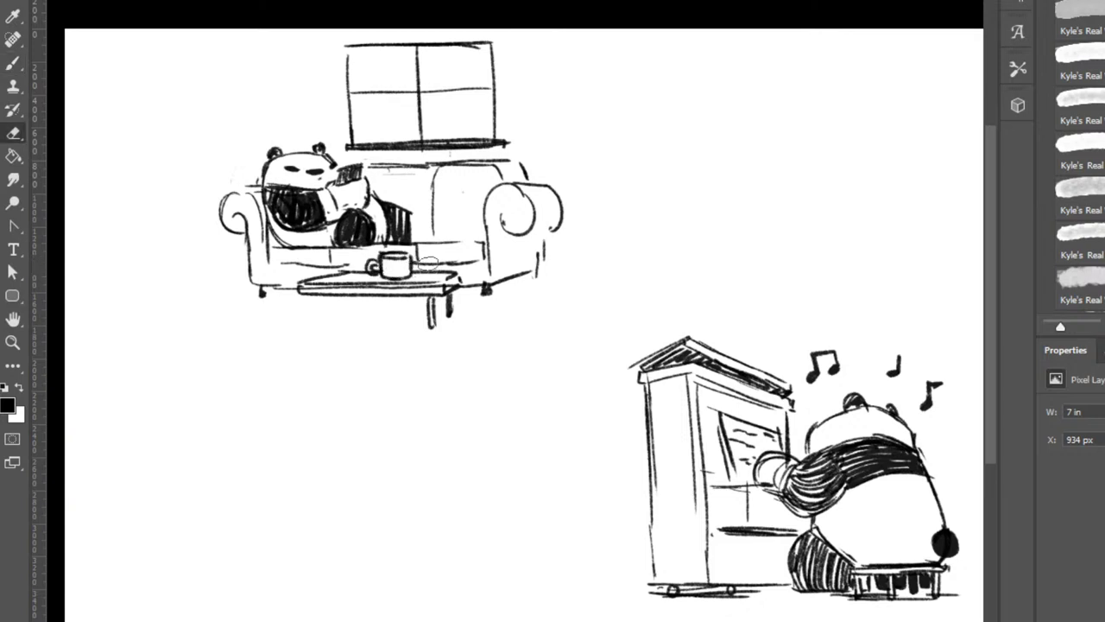
{"action": "key", "text": "b"}
{"action": "mouse_move", "coordinate": [308, 293]}
{"action": "left_mouse_down"}
{"action": "mouse_move", "coordinate": [310, 328]}
{"action": "mouse_move", "coordinate": [341, 308]}
{"action": "mouse_move", "coordinate": [316, 311]}
{"action": "mouse_move", "coordinate": [378, 307]}
{"action": "left_mouse_up"}
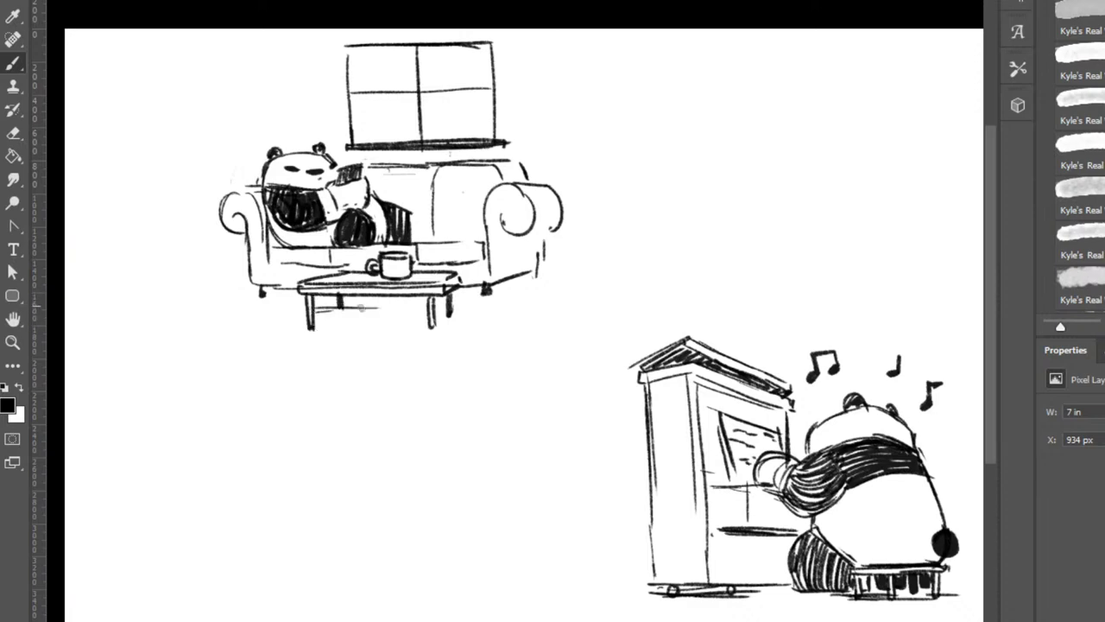
Draw a lower shelf with flat items between the coffee table's legs and add short ground strokes under the feet.
{"action": "left_click_drag", "start_coordinate": [312, 316], "coordinate": [437, 316]}
{"action": "left_click_drag", "start_coordinate": [332, 303], "coordinate": [312, 314]}
{"action": "left_click_drag", "start_coordinate": [330, 305], "coordinate": [440, 303]}
{"action": "left_click_drag", "start_coordinate": [372, 302], "coordinate": [429, 301]}
{"action": "key", "text": "e"}
{"action": "mouse_move", "coordinate": [322, 314]}
{"action": "left_mouse_down"}
{"action": "mouse_move", "coordinate": [427, 313]}
{"action": "mouse_move", "coordinate": [340, 308]}
{"action": "left_mouse_up"}
{"action": "key", "text": "b"}
{"action": "left_click_drag", "start_coordinate": [340, 308], "coordinate": [420, 308]}
{"action": "left_click_drag", "start_coordinate": [298, 328], "coordinate": [334, 332]}
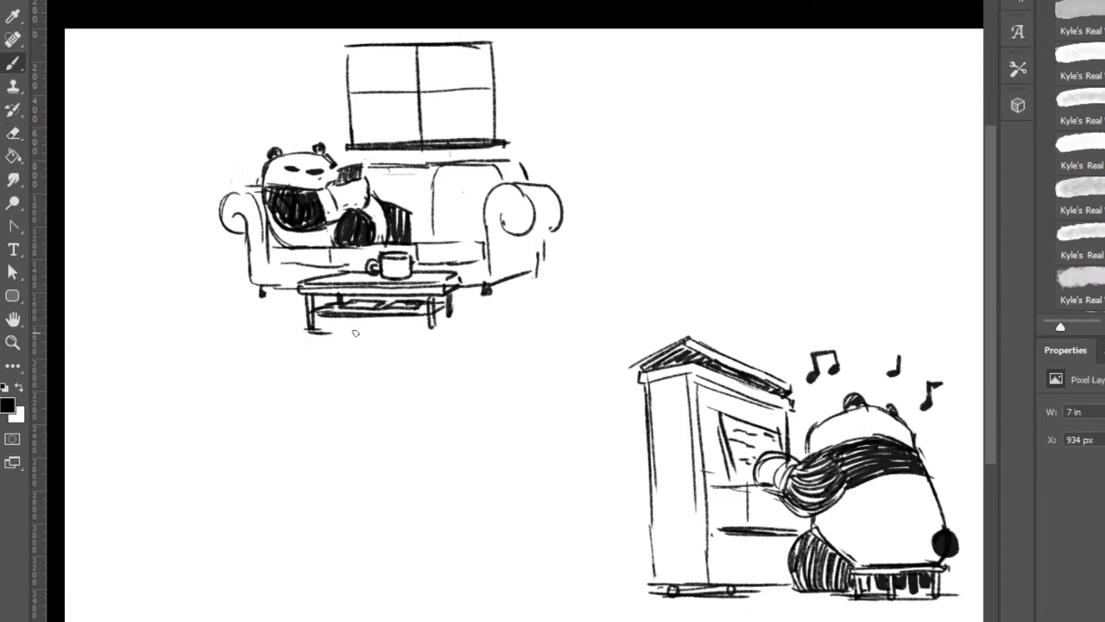
{"action": "left_click_drag", "start_coordinate": [415, 333], "coordinate": [454, 326]}
Draw a floor row of three cylindrical toilet-paper rolls to the left of the sofa.
{"action": "left_click_drag", "start_coordinate": [205, 266], "coordinate": [206, 297]}
{"action": "mouse_move", "coordinate": [204, 262]}
{"action": "left_mouse_down"}
{"action": "mouse_move", "coordinate": [208, 292]}
{"action": "mouse_move", "coordinate": [235, 262]}
{"action": "mouse_move", "coordinate": [239, 291]}
{"action": "left_mouse_up"}
{"action": "mouse_move", "coordinate": [206, 299]}
{"action": "left_mouse_down"}
{"action": "mouse_move", "coordinate": [234, 262]}
{"action": "mouse_move", "coordinate": [239, 298]}
{"action": "left_mouse_up"}
{"action": "left_click_drag", "start_coordinate": [239, 259], "coordinate": [239, 295]}
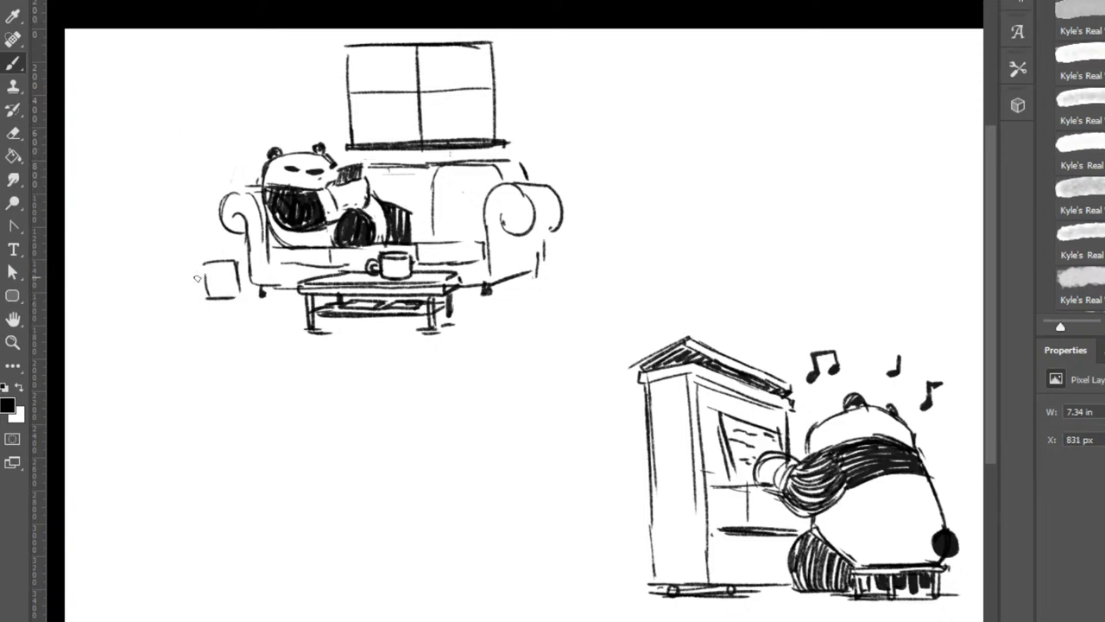
{"action": "left_click_drag", "start_coordinate": [173, 259], "coordinate": [173, 299]}
{"action": "mouse_move", "coordinate": [171, 262]}
{"action": "left_mouse_down"}
{"action": "mouse_move", "coordinate": [202, 274]}
{"action": "mouse_move", "coordinate": [187, 296]}
{"action": "mouse_move", "coordinate": [168, 260]}
{"action": "mouse_move", "coordinate": [168, 299]}
{"action": "left_mouse_up"}
{"action": "mouse_move", "coordinate": [167, 298]}
{"action": "left_mouse_down"}
{"action": "mouse_move", "coordinate": [206, 284]}
{"action": "mouse_move", "coordinate": [203, 299]}
{"action": "mouse_move", "coordinate": [164, 288]}
{"action": "mouse_move", "coordinate": [234, 261]}
{"action": "left_mouse_up"}
{"action": "key", "text": "ctrl+z"}
{"action": "mouse_move", "coordinate": [206, 297]}
{"action": "left_mouse_down"}
{"action": "mouse_move", "coordinate": [240, 298]}
{"action": "mouse_move", "coordinate": [169, 300]}
{"action": "left_mouse_up"}
{"action": "key", "text": "e"}
{"action": "key", "text": "b"}
{"action": "mouse_move", "coordinate": [132, 269]}
{"action": "left_mouse_down"}
{"action": "mouse_move", "coordinate": [135, 308]}
{"action": "mouse_move", "coordinate": [146, 272]}
{"action": "mouse_move", "coordinate": [161, 265]}
{"action": "mouse_move", "coordinate": [128, 265]}
{"action": "mouse_move", "coordinate": [197, 266]}
{"action": "left_mouse_up"}
Stack a second tier of two rolls on the floor row and start one more roll above them.
{"action": "left_click_drag", "start_coordinate": [194, 228], "coordinate": [191, 252]}
{"action": "left_click_drag", "start_coordinate": [190, 256], "coordinate": [222, 255]}
{"action": "left_click_drag", "start_coordinate": [144, 226], "coordinate": [181, 227]}
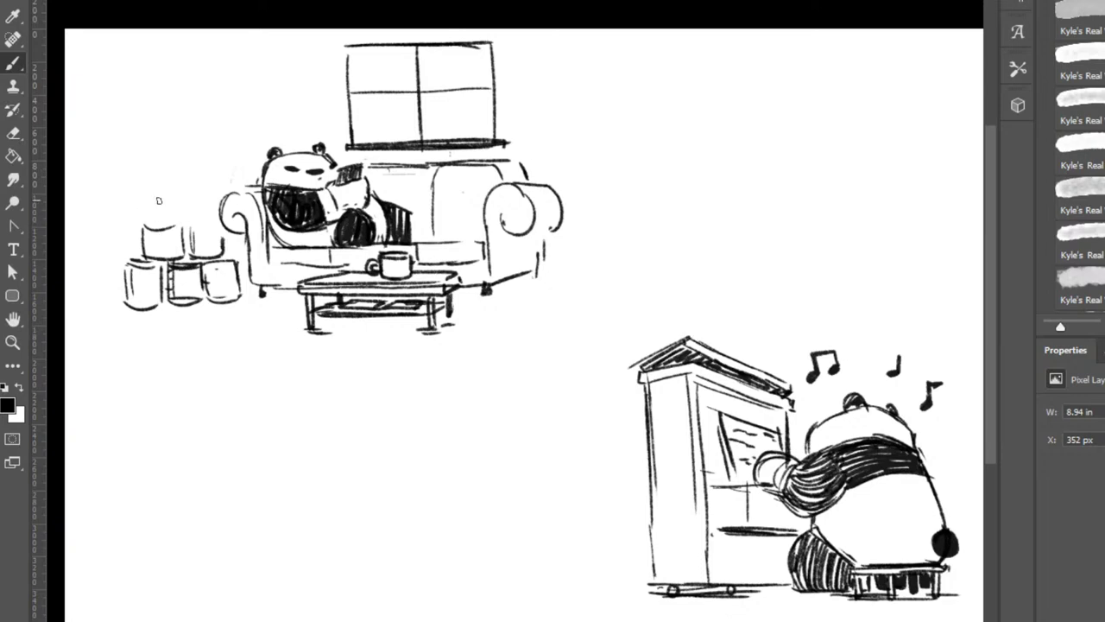
{"action": "left_click_drag", "start_coordinate": [161, 185], "coordinate": [158, 215]}
{"action": "left_click_drag", "start_coordinate": [158, 217], "coordinate": [198, 218]}
{"action": "mouse_move", "coordinate": [160, 181]}
{"action": "left_mouse_down"}
{"action": "mouse_move", "coordinate": [195, 181]}
{"action": "mouse_move", "coordinate": [200, 221]}
{"action": "mouse_move", "coordinate": [213, 217]}
{"action": "mouse_move", "coordinate": [222, 244]}
{"action": "left_mouse_up"}
{"action": "key", "text": "ctrl+z"}
Finish the upper roll and add partly hidden rolls behind each tier of the stack.
{"action": "mouse_move", "coordinate": [158, 213]}
{"action": "left_mouse_down"}
{"action": "mouse_move", "coordinate": [140, 219]}
{"action": "mouse_move", "coordinate": [162, 225]}
{"action": "mouse_move", "coordinate": [109, 254]}
{"action": "mouse_move", "coordinate": [131, 257]}
{"action": "mouse_move", "coordinate": [113, 294]}
{"action": "mouse_move", "coordinate": [129, 298]}
{"action": "left_mouse_up"}
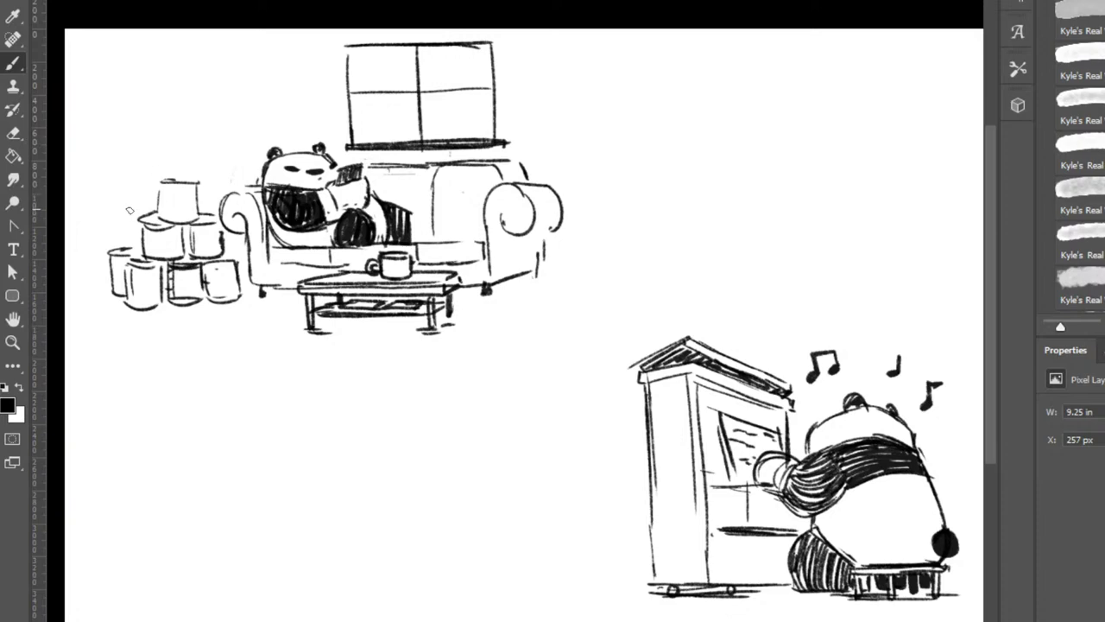
{"action": "mouse_move", "coordinate": [130, 210]}
{"action": "left_mouse_down"}
{"action": "mouse_move", "coordinate": [131, 246]}
{"action": "mouse_move", "coordinate": [128, 210]}
{"action": "mouse_move", "coordinate": [142, 251]}
{"action": "left_mouse_up"}
{"action": "mouse_move", "coordinate": [145, 178]}
{"action": "left_mouse_down"}
{"action": "mouse_move", "coordinate": [199, 180]}
{"action": "mouse_move", "coordinate": [191, 195]}
{"action": "mouse_move", "coordinate": [160, 186]}
{"action": "mouse_move", "coordinate": [162, 217]}
{"action": "left_mouse_up"}
{"action": "mouse_move", "coordinate": [198, 183]}
{"action": "left_mouse_down"}
{"action": "mouse_move", "coordinate": [196, 218]}
{"action": "mouse_move", "coordinate": [208, 177]}
{"action": "mouse_move", "coordinate": [164, 187]}
{"action": "mouse_move", "coordinate": [219, 177]}
{"action": "mouse_move", "coordinate": [197, 175]}
{"action": "mouse_move", "coordinate": [221, 191]}
{"action": "mouse_move", "coordinate": [209, 181]}
{"action": "mouse_move", "coordinate": [228, 180]}
{"action": "mouse_move", "coordinate": [221, 209]}
{"action": "mouse_move", "coordinate": [237, 223]}
{"action": "mouse_move", "coordinate": [255, 186]}
{"action": "mouse_move", "coordinate": [226, 208]}
{"action": "mouse_move", "coordinate": [240, 200]}
{"action": "mouse_move", "coordinate": [226, 229]}
{"action": "left_mouse_up"}
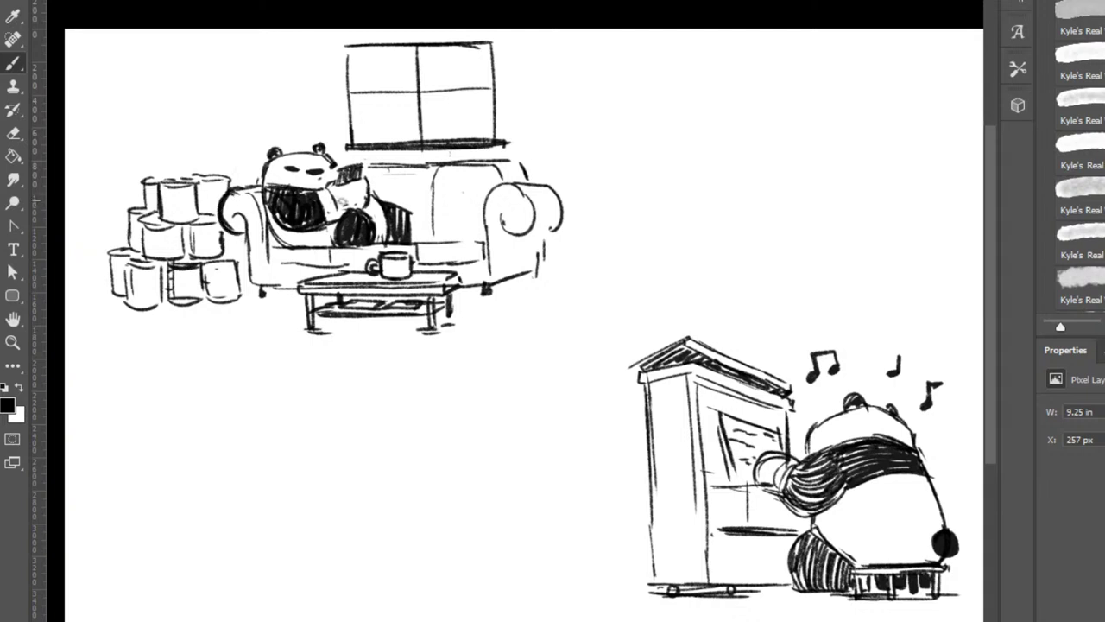
Redraw the left armrest's scroll where it meets the rolls, and add a single roll at the peak of the stack.
{"action": "key", "text": "e"}
{"action": "mouse_move", "coordinate": [242, 192]}
{"action": "left_mouse_down"}
{"action": "mouse_move", "coordinate": [223, 226]}
{"action": "mouse_move", "coordinate": [250, 186]}
{"action": "mouse_move", "coordinate": [223, 223]}
{"action": "mouse_move", "coordinate": [236, 233]}
{"action": "left_mouse_up"}
{"action": "key", "text": "b"}
{"action": "left_click_drag", "start_coordinate": [229, 192], "coordinate": [258, 186]}
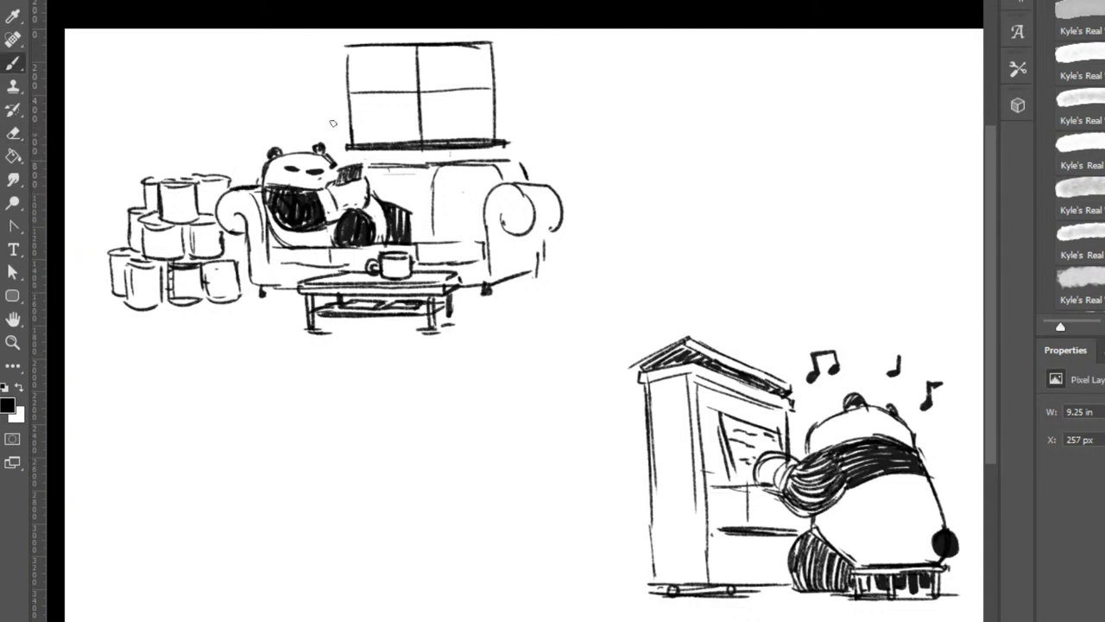
{"action": "left_click_drag", "start_coordinate": [161, 140], "coordinate": [162, 178]}
{"action": "mouse_move", "coordinate": [166, 140]}
{"action": "left_mouse_down"}
{"action": "mouse_move", "coordinate": [192, 139]}
{"action": "mouse_move", "coordinate": [201, 178]}
{"action": "mouse_move", "coordinate": [196, 149]}
{"action": "left_mouse_up"}
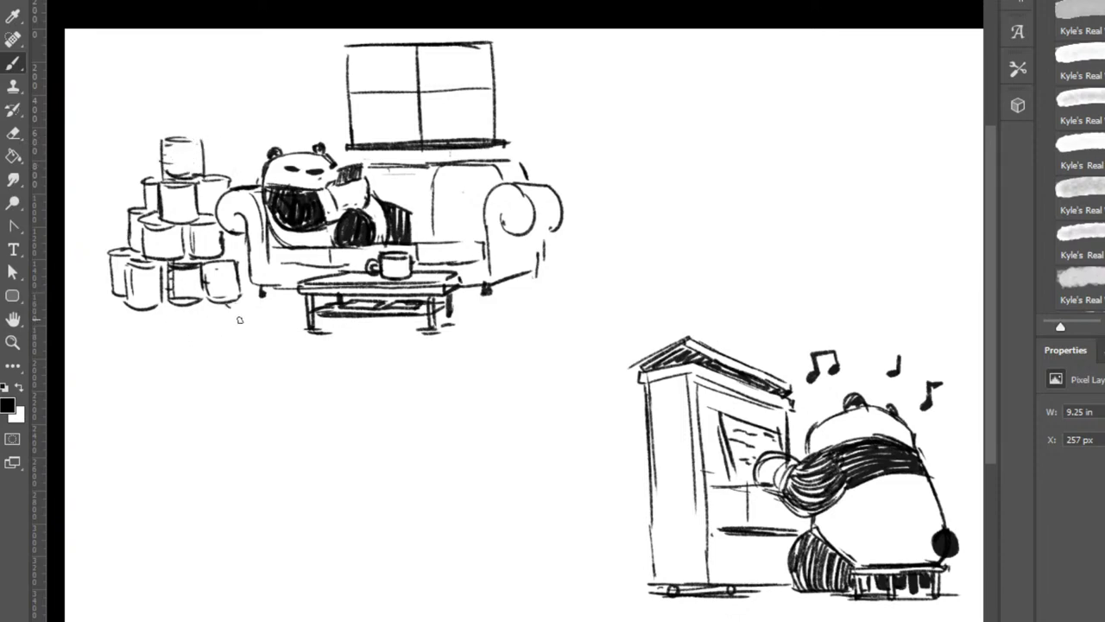
Draw a loose toilet-paper roll lying on the floor below the stack, with its perforated strip unrolled.
{"action": "mouse_move", "coordinate": [238, 318]}
{"action": "left_mouse_down"}
{"action": "mouse_move", "coordinate": [216, 345]}
{"action": "mouse_move", "coordinate": [204, 341]}
{"action": "mouse_move", "coordinate": [216, 351]}
{"action": "mouse_move", "coordinate": [241, 328]}
{"action": "mouse_move", "coordinate": [232, 331]}
{"action": "left_mouse_up"}
{"action": "mouse_move", "coordinate": [237, 319]}
{"action": "left_mouse_down"}
{"action": "mouse_move", "coordinate": [243, 328]}
{"action": "mouse_move", "coordinate": [192, 369]}
{"action": "mouse_move", "coordinate": [147, 363]}
{"action": "left_mouse_up"}
{"action": "mouse_move", "coordinate": [216, 362]}
{"action": "left_mouse_down"}
{"action": "mouse_move", "coordinate": [168, 385]}
{"action": "mouse_move", "coordinate": [222, 359]}
{"action": "mouse_move", "coordinate": [193, 373]}
{"action": "left_mouse_up"}
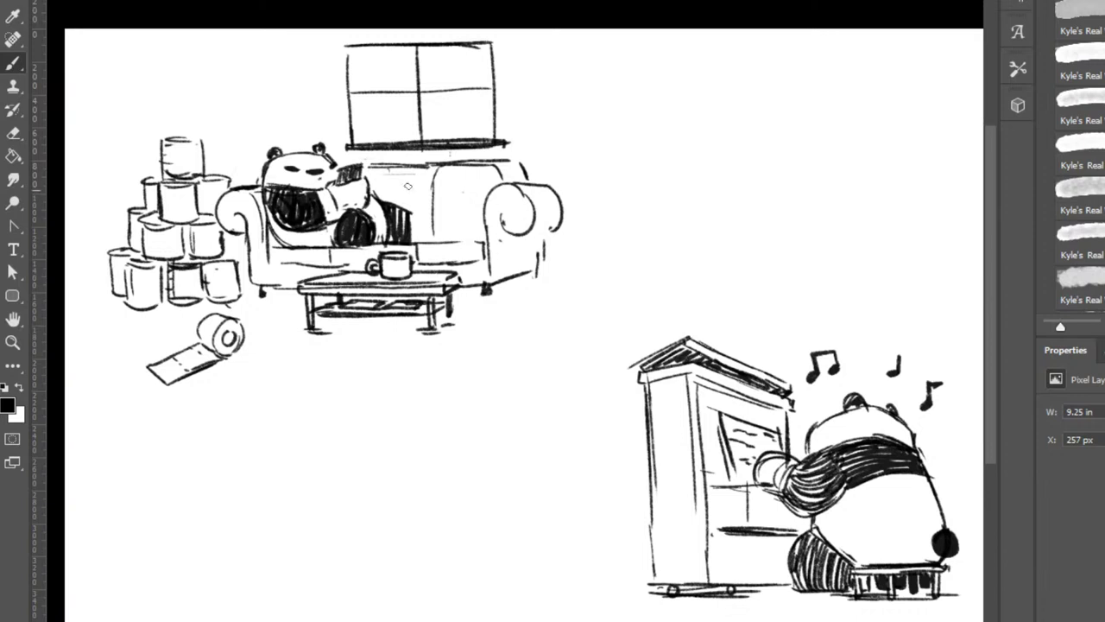
Close the right armrest's scroll, thicken the window's left frame, and add scribbled foliage in its right panes.
{"action": "mouse_move", "coordinate": [522, 235]}
{"action": "left_mouse_down"}
{"action": "mouse_move", "coordinate": [553, 229]}
{"action": "mouse_move", "coordinate": [509, 231]}
{"action": "left_mouse_up"}
{"action": "left_click_drag", "start_coordinate": [349, 43], "coordinate": [350, 145]}
{"action": "mouse_move", "coordinate": [474, 73]}
{"action": "left_mouse_down"}
{"action": "mouse_move", "coordinate": [486, 121]}
{"action": "mouse_move", "coordinate": [474, 127]}
{"action": "left_mouse_up"}
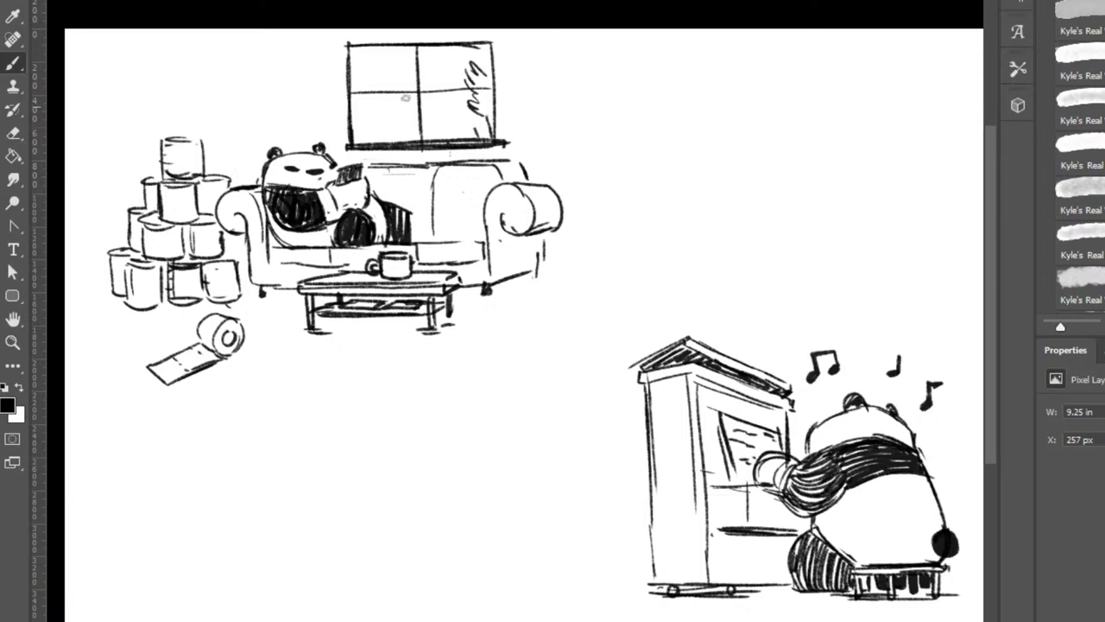
{"action": "left_click_drag", "start_coordinate": [350, 136], "coordinate": [504, 131]}
{"action": "key", "text": "ctrl+z"}
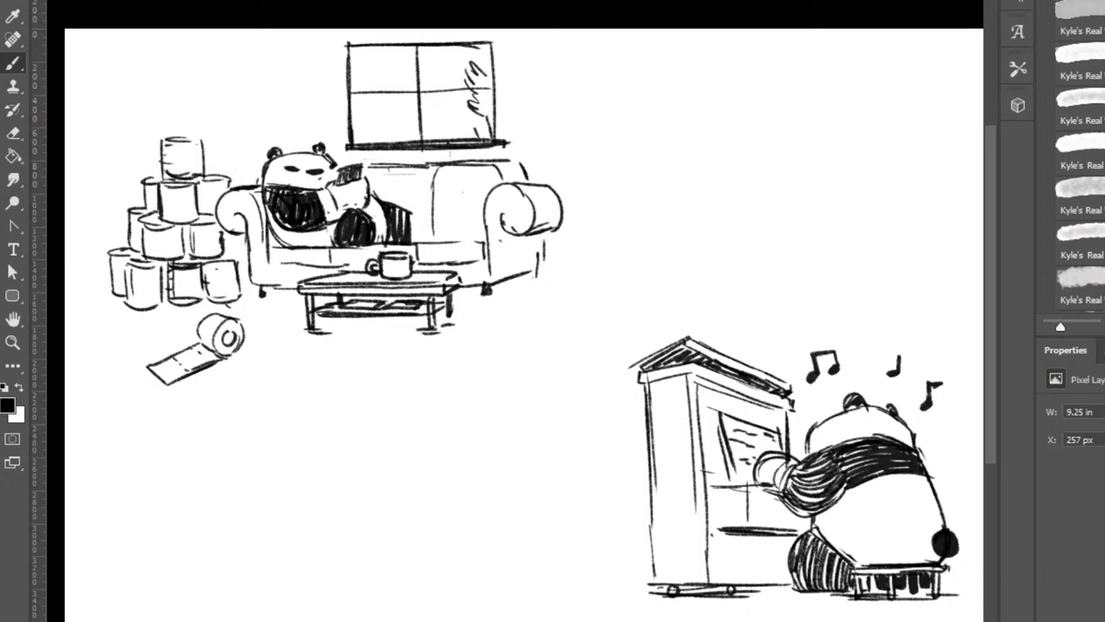
Redraw the sofa's right side panel below the armrest, adding short shading strokes and erasing the old front foot.
{"action": "left_click", "coordinate": [637, 248]}
{"action": "mouse_move", "coordinate": [661, 233]}
{"action": "left_mouse_down"}
{"action": "mouse_move", "coordinate": [713, 114]}
{"action": "mouse_move", "coordinate": [704, 121]}
{"action": "left_mouse_up"}
{"action": "key", "text": "e"}
{"action": "left_click", "coordinate": [683, 138]}
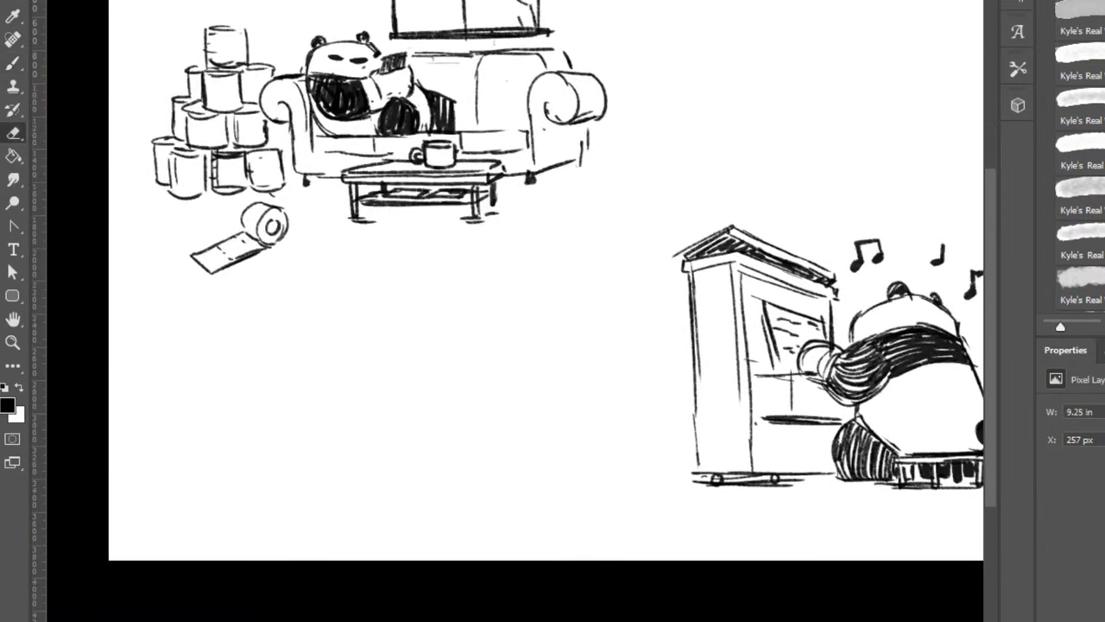
{"action": "key", "text": "ctrl+alt+shift+n"}
{"action": "key", "text": "b"}
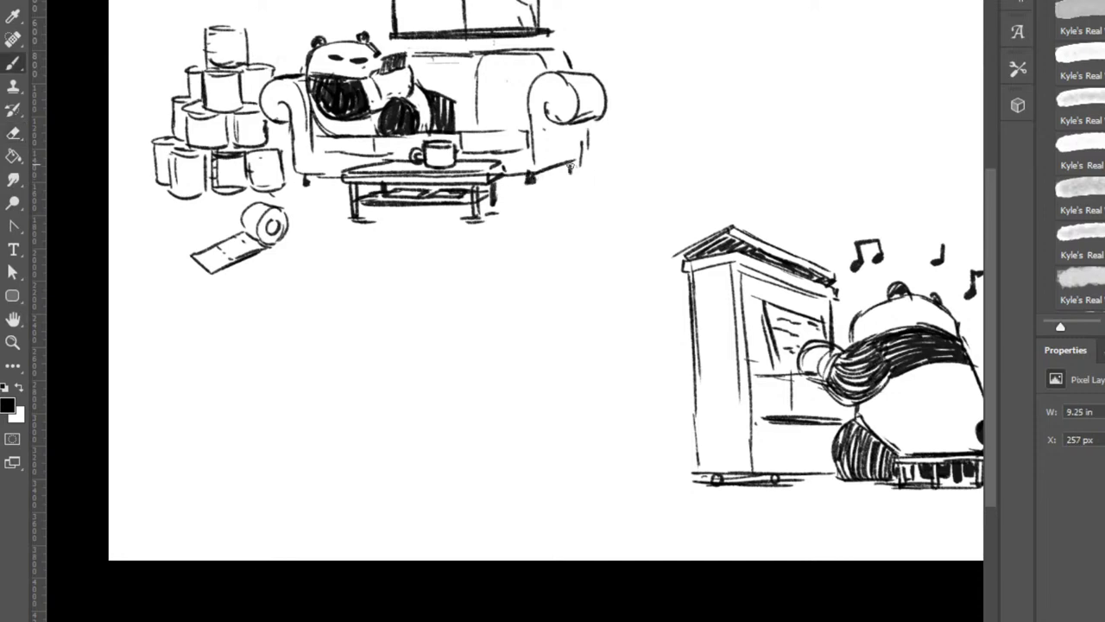
{"action": "left_click_drag", "start_coordinate": [565, 164], "coordinate": [582, 154]}
{"action": "mouse_move", "coordinate": [587, 126]}
{"action": "left_mouse_down"}
{"action": "mouse_move", "coordinate": [584, 150]}
{"action": "mouse_move", "coordinate": [559, 132]}
{"action": "left_mouse_up"}
{"action": "left_click_drag", "start_coordinate": [561, 127], "coordinate": [579, 123]}
{"action": "mouse_move", "coordinate": [582, 134]}
{"action": "left_mouse_down"}
{"action": "mouse_move", "coordinate": [584, 120]}
{"action": "mouse_move", "coordinate": [548, 152]}
{"action": "mouse_move", "coordinate": [552, 175]}
{"action": "left_mouse_up"}
{"action": "mouse_move", "coordinate": [547, 126]}
{"action": "left_mouse_down"}
{"action": "mouse_move", "coordinate": [544, 176]}
{"action": "mouse_move", "coordinate": [594, 153]}
{"action": "mouse_move", "coordinate": [530, 185]}
{"action": "mouse_move", "coordinate": [587, 156]}
{"action": "left_mouse_up"}
{"action": "key", "text": "e"}
{"action": "key", "text": "b"}
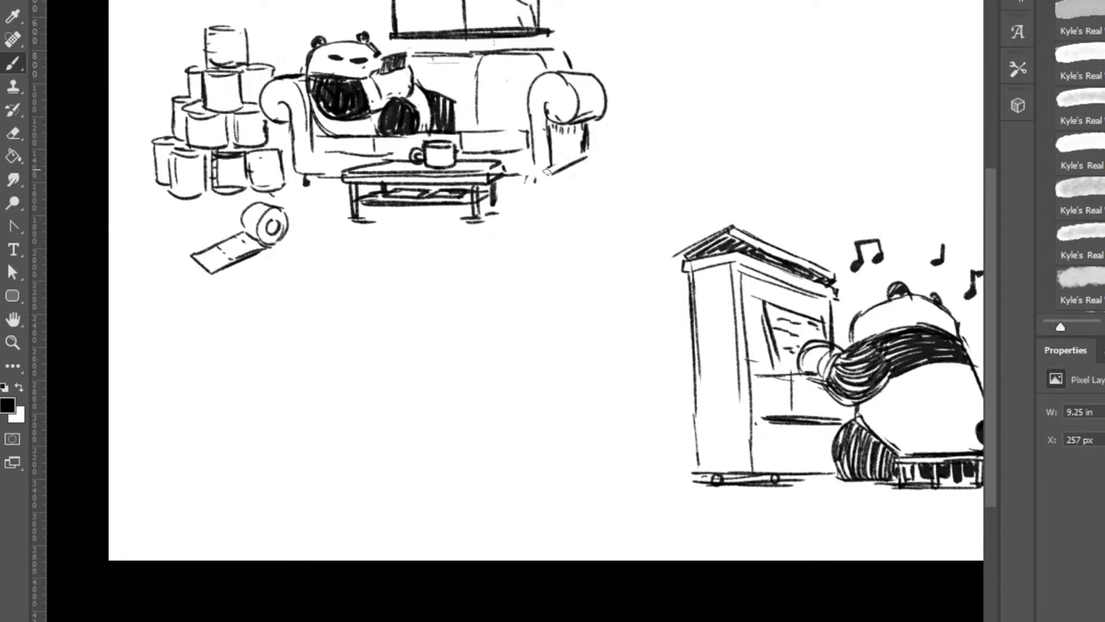
Redraw the sofa's lower right edge with two small dark feet and thin the side panel's rear line.
{"action": "mouse_move", "coordinate": [518, 177]}
{"action": "left_mouse_down"}
{"action": "mouse_move", "coordinate": [550, 173]}
{"action": "mouse_move", "coordinate": [540, 184]}
{"action": "mouse_move", "coordinate": [579, 167]}
{"action": "left_mouse_up"}
{"action": "key", "text": "e"}
{"action": "left_click_drag", "start_coordinate": [589, 126], "coordinate": [590, 159]}
{"action": "key", "text": "b"}
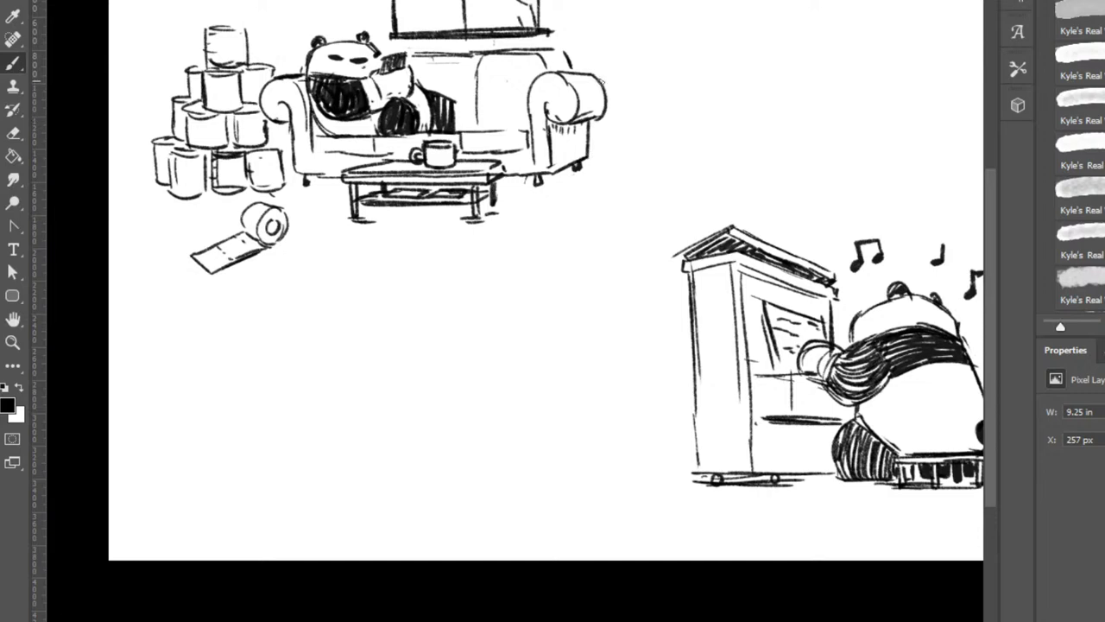
Strengthen the right armrest's outer curve and the backrest corner, and erase the armrest line overlapping the panda's head.
{"action": "left_click_drag", "start_coordinate": [593, 78], "coordinate": [596, 121]}
{"action": "key", "text": "e"}
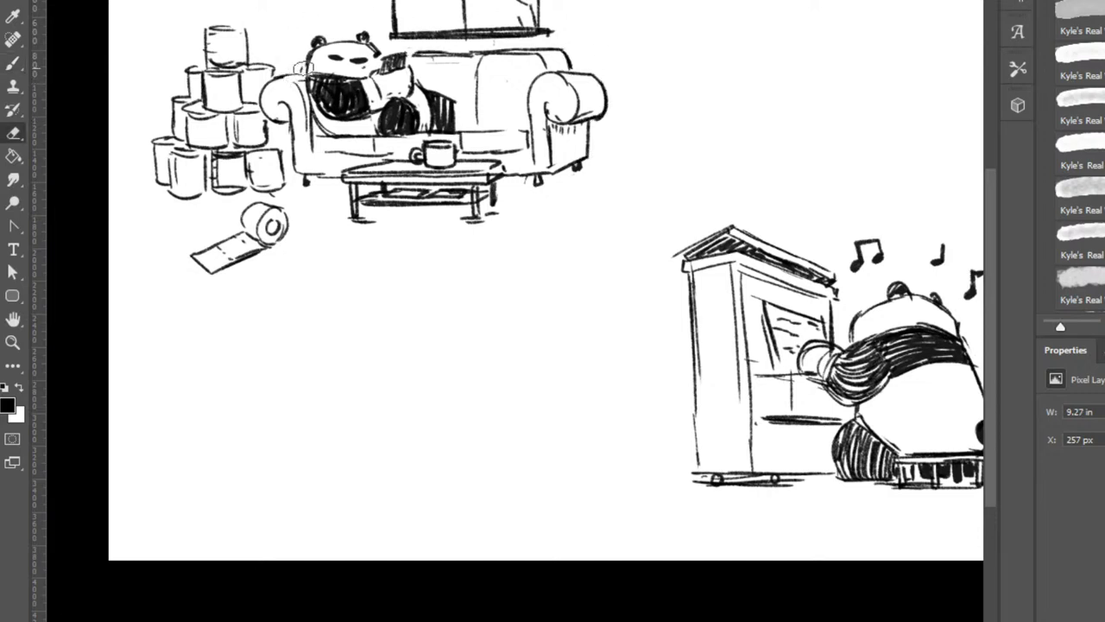
{"action": "mouse_move", "coordinate": [303, 68]}
{"action": "left_mouse_down"}
{"action": "mouse_move", "coordinate": [315, 54]}
{"action": "mouse_move", "coordinate": [308, 74]}
{"action": "left_mouse_up"}
{"action": "key", "text": "b"}
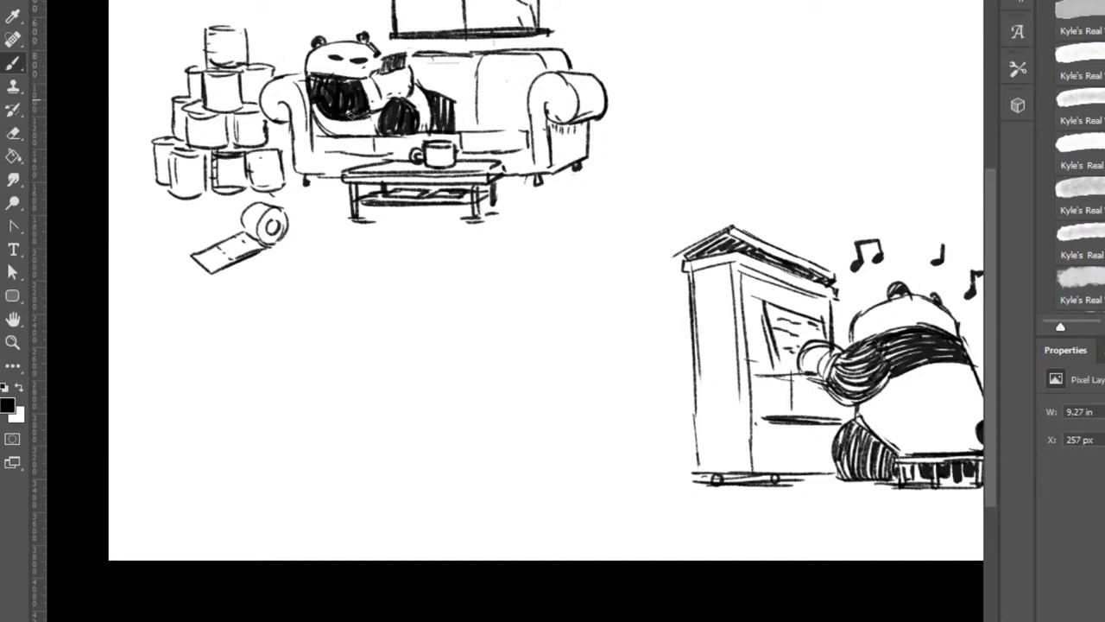
Erase the sofa panda's legs and redraw them as bent, overlapping shapes filled with dark hatching.
{"action": "key", "text": "e"}
{"action": "key", "text": "e"}
{"action": "mouse_move", "coordinate": [388, 104]}
{"action": "left_mouse_down"}
{"action": "mouse_move", "coordinate": [415, 129]}
{"action": "mouse_move", "coordinate": [392, 98]}
{"action": "mouse_move", "coordinate": [384, 107]}
{"action": "mouse_move", "coordinate": [408, 98]}
{"action": "mouse_move", "coordinate": [472, 113]}
{"action": "mouse_move", "coordinate": [432, 109]}
{"action": "mouse_move", "coordinate": [431, 94]}
{"action": "mouse_move", "coordinate": [403, 132]}
{"action": "mouse_move", "coordinate": [397, 121]}
{"action": "mouse_move", "coordinate": [398, 139]}
{"action": "mouse_move", "coordinate": [419, 99]}
{"action": "mouse_move", "coordinate": [434, 111]}
{"action": "mouse_move", "coordinate": [401, 134]}
{"action": "mouse_move", "coordinate": [425, 96]}
{"action": "mouse_move", "coordinate": [451, 107]}
{"action": "mouse_move", "coordinate": [447, 123]}
{"action": "mouse_move", "coordinate": [409, 131]}
{"action": "mouse_move", "coordinate": [453, 134]}
{"action": "left_mouse_up"}
{"action": "key", "text": "b"}
{"action": "key", "text": "e"}
{"action": "key", "text": "b"}
{"action": "key", "text": "ctrl+z"}
{"action": "mouse_move", "coordinate": [423, 97]}
{"action": "left_mouse_down"}
{"action": "mouse_move", "coordinate": [406, 128]}
{"action": "mouse_move", "coordinate": [425, 100]}
{"action": "mouse_move", "coordinate": [451, 130]}
{"action": "left_mouse_up"}
{"action": "mouse_move", "coordinate": [426, 88]}
{"action": "left_mouse_down"}
{"action": "mouse_move", "coordinate": [462, 98]}
{"action": "mouse_move", "coordinate": [461, 133]}
{"action": "left_mouse_up"}
{"action": "left_click_drag", "start_coordinate": [457, 102], "coordinate": [457, 123]}
{"action": "left_click_drag", "start_coordinate": [425, 92], "coordinate": [459, 103]}
{"action": "key", "text": "e"}
{"action": "mouse_move", "coordinate": [412, 134]}
{"action": "left_mouse_down"}
{"action": "mouse_move", "coordinate": [458, 133]}
{"action": "mouse_move", "coordinate": [432, 100]}
{"action": "left_mouse_up"}
{"action": "key", "text": "b"}
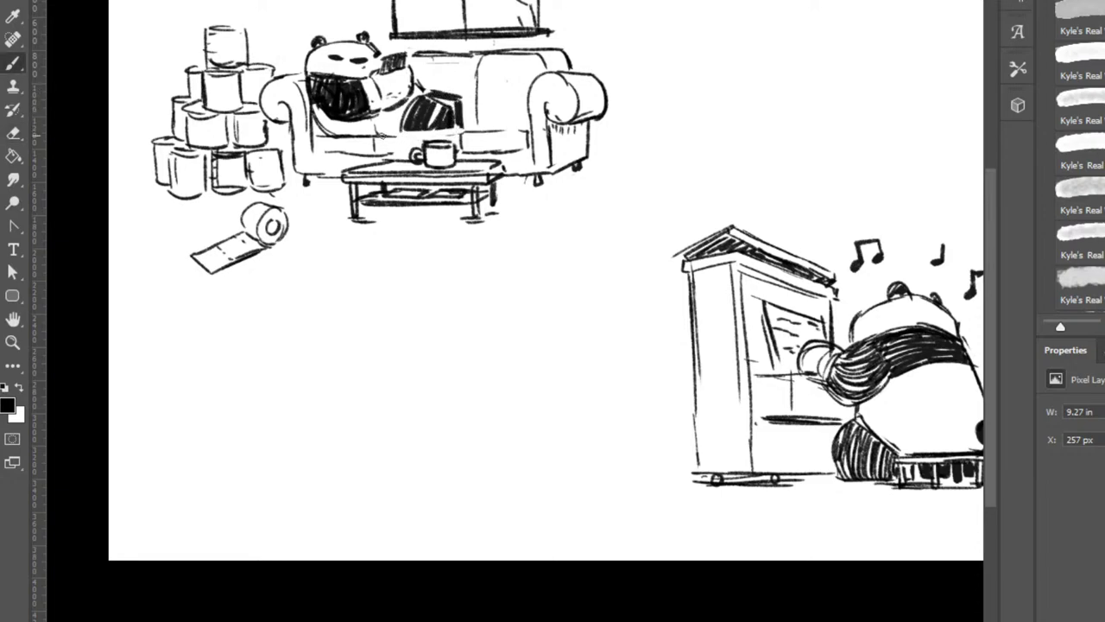
Redraw the sofa's seat-cushion lines beneath and beside the panda's legs.
{"action": "left_click_drag", "start_coordinate": [387, 137], "coordinate": [526, 120]}
{"action": "key", "text": "e"}
{"action": "key", "text": "b"}
{"action": "left_click_drag", "start_coordinate": [423, 136], "coordinate": [464, 135]}
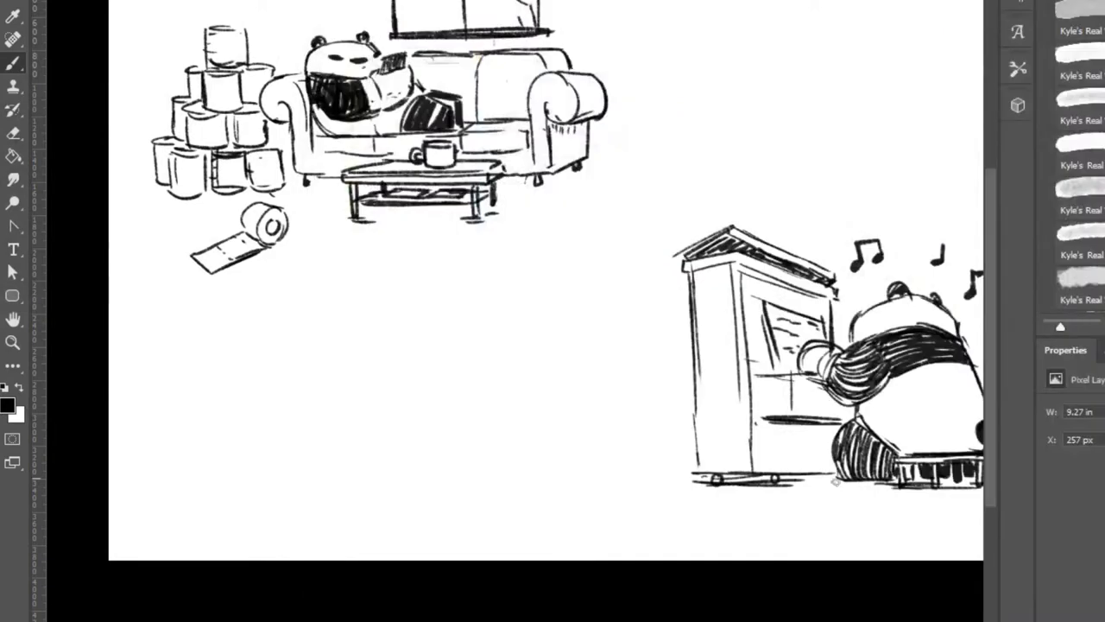
Save the drawing in the Scribble Time folder, reusing the existing ScribbleTime_Sketches.psd name with a changed date prefix.
{"action": "key", "text": "ctrl+s"}
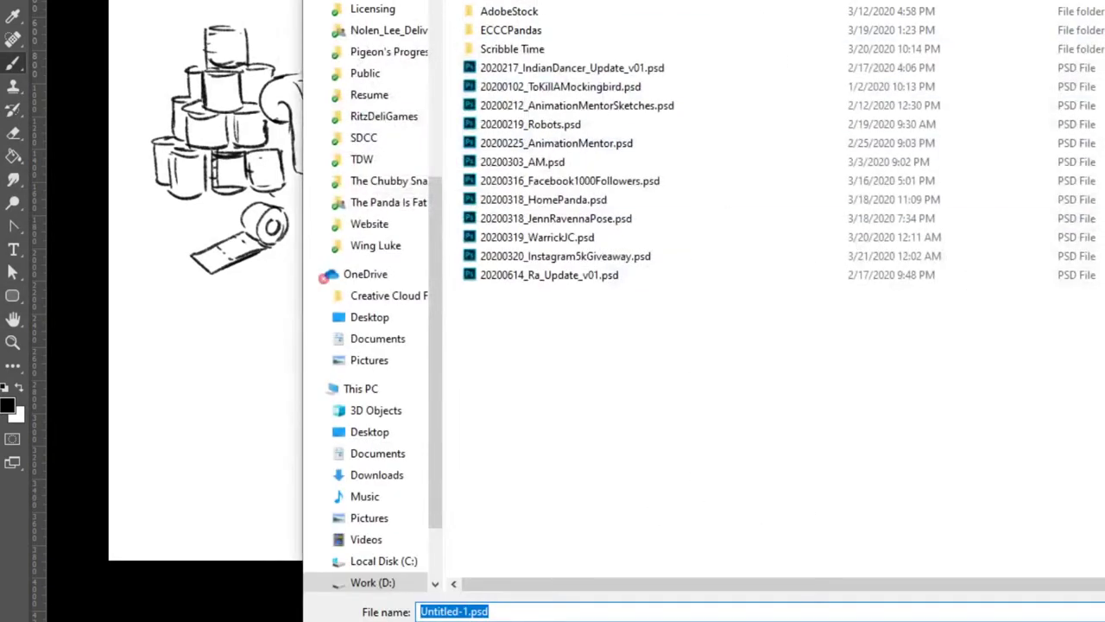
{"action": "double_click", "coordinate": [509, 49]}
{"action": "left_click", "coordinate": [537, 1]}
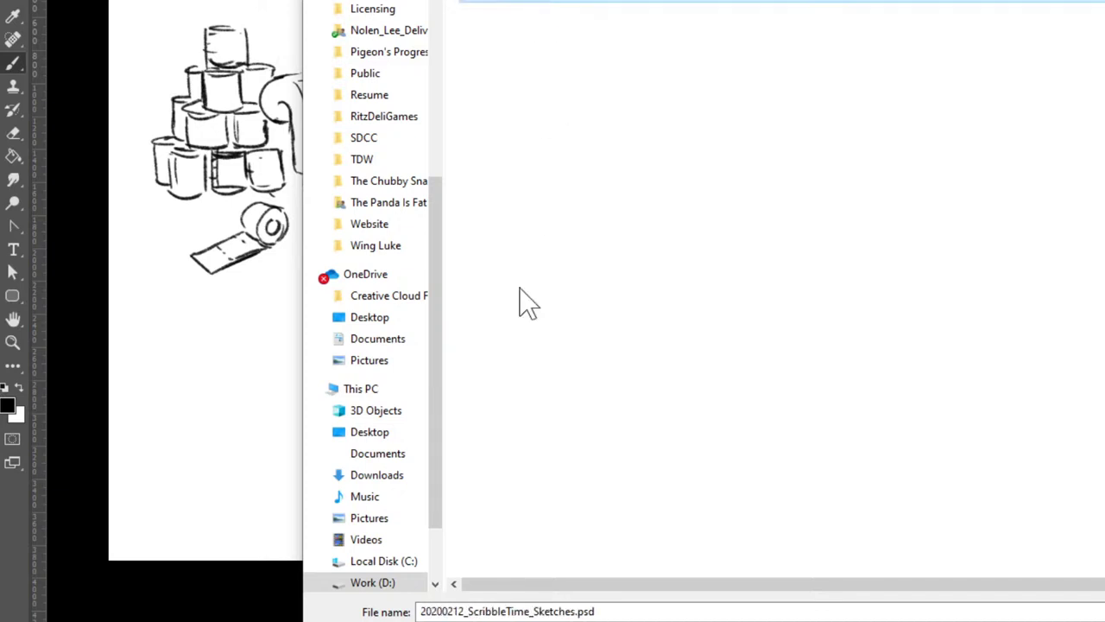
{"action": "double_click", "coordinate": [444, 611]}
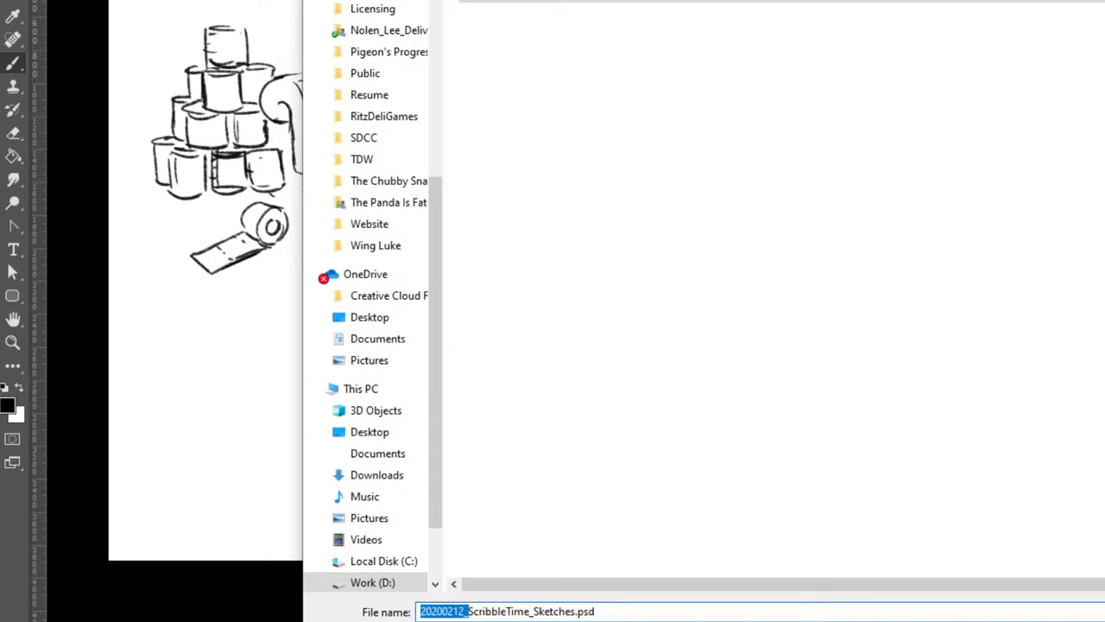
{"action": "left_click", "coordinate": [459, 611]}
{"action": "key", "text": "shift+Left"}
{"action": "key", "text": "shift+Left"}
{"action": "key", "text": "shift+Left"}
{"action": "type", "text": "3"}
{"action": "key", "text": "Return"}
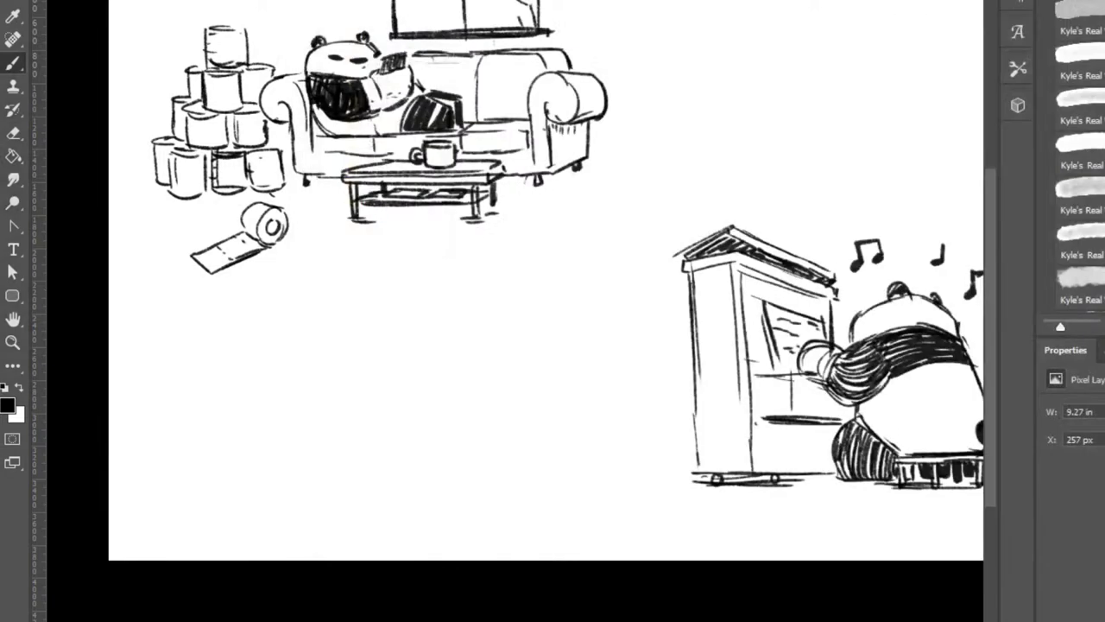
On a new layer in the empty area above the piano, sketch a character's face with dotted stubble.
{"action": "left_click_drag", "start_coordinate": [718, 50], "coordinate": [634, 59]}
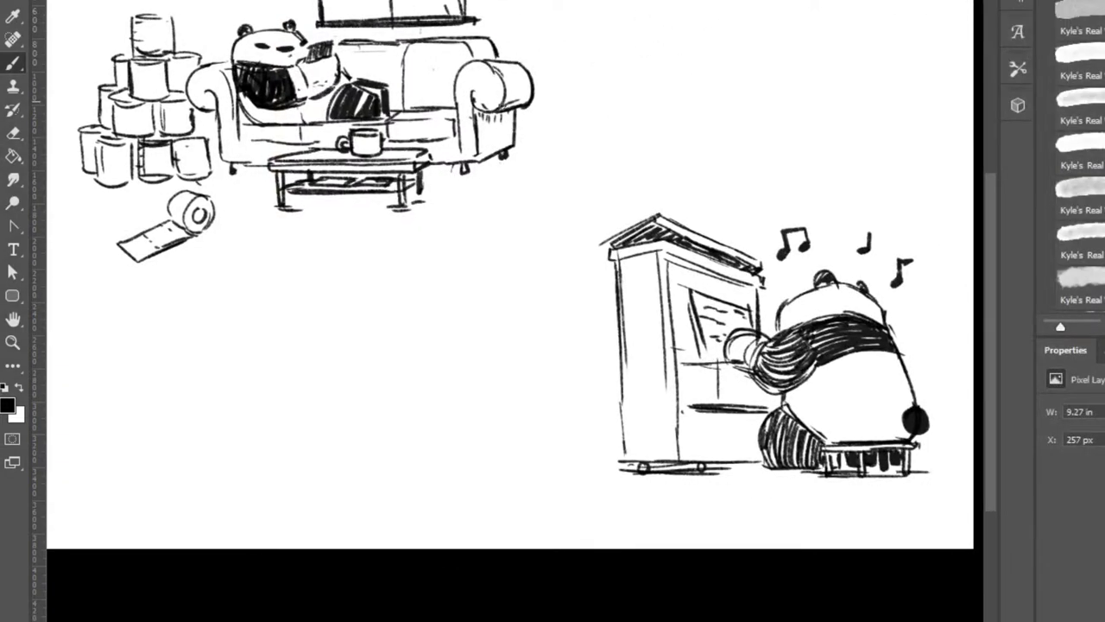
{"action": "key", "text": "ctrl+alt+shift+n"}
{"action": "left_click_drag", "start_coordinate": [646, 0], "coordinate": [642, 11]}
{"action": "key", "text": "ctrl+z"}
{"action": "key", "text": "e"}
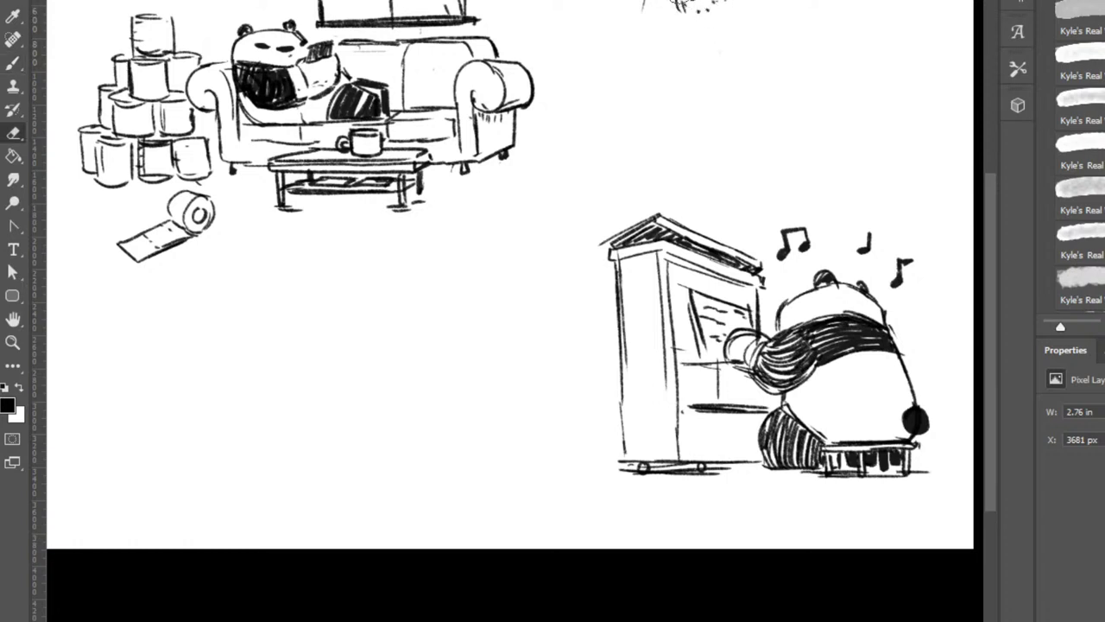
{"action": "key", "text": "b"}
{"action": "key", "text": "e"}
{"action": "key", "text": "b"}
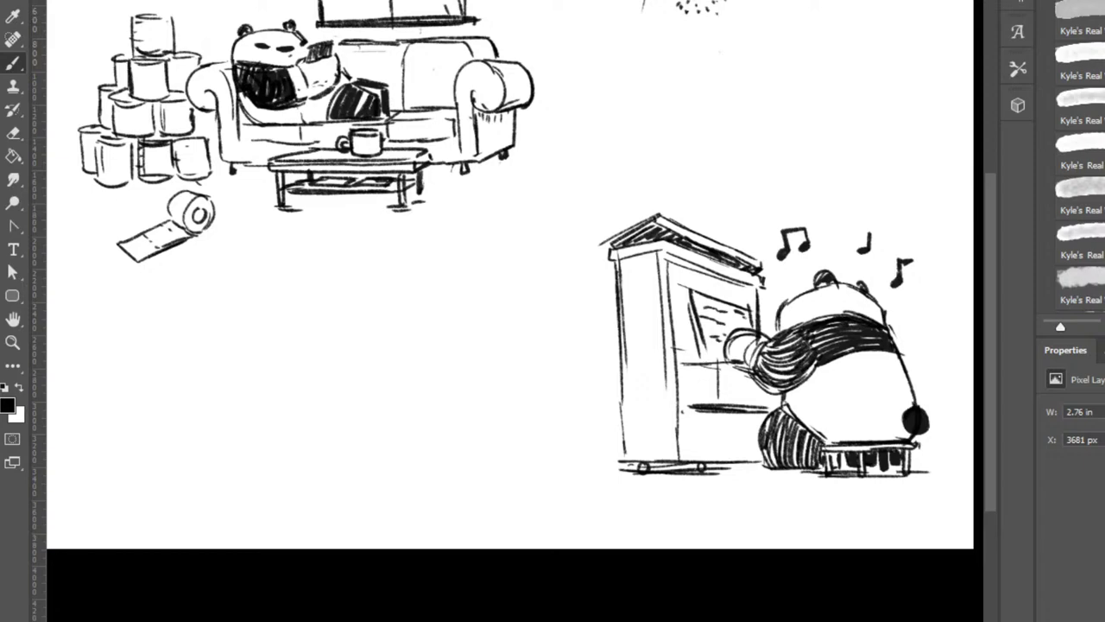
Sketch long hair strands down both sides of the stubbled face.
{"action": "left_click_drag", "start_coordinate": [662, 1], "coordinate": [667, 17]}
{"action": "left_click_drag", "start_coordinate": [653, 0], "coordinate": [666, 17]}
{"action": "key", "text": "ctrl+z"}
{"action": "left_click_drag", "start_coordinate": [633, 14], "coordinate": [628, 3]}
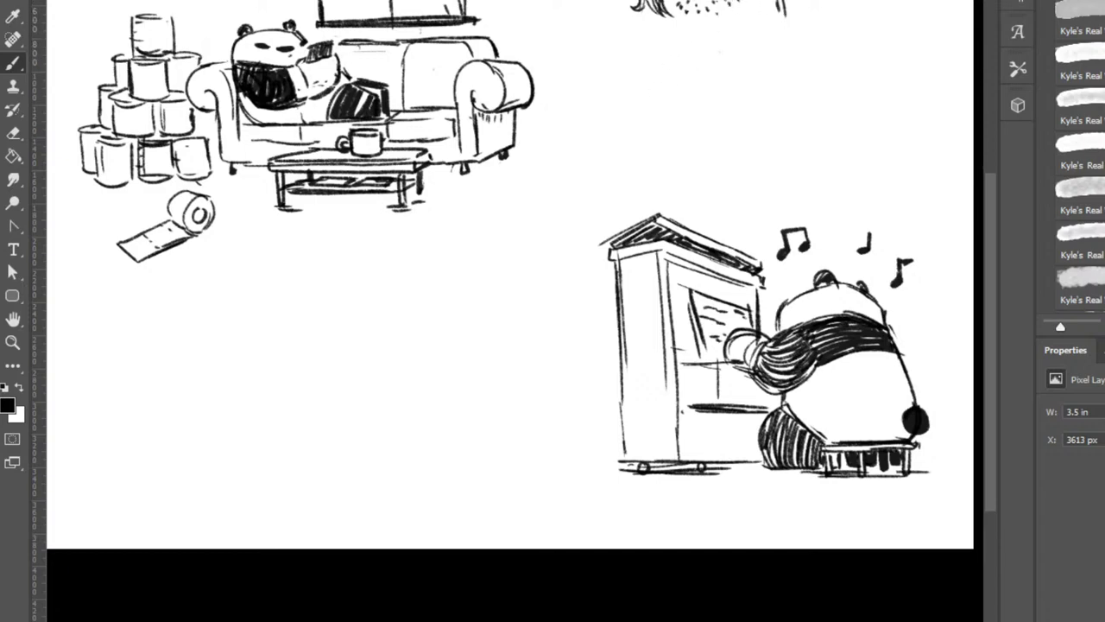
Draw a long crossbow stock below the stubbled face, with a curved, pointed limb crossing its far end.
{"action": "mouse_move", "coordinate": [588, 27]}
{"action": "left_mouse_down"}
{"action": "mouse_move", "coordinate": [618, 69]}
{"action": "mouse_move", "coordinate": [765, 33]}
{"action": "left_mouse_up"}
{"action": "key", "text": "ctrl+z"}
{"action": "mouse_move", "coordinate": [636, 48]}
{"action": "left_mouse_down"}
{"action": "mouse_move", "coordinate": [806, 14]}
{"action": "mouse_move", "coordinate": [664, 56]}
{"action": "mouse_move", "coordinate": [825, 26]}
{"action": "mouse_move", "coordinate": [668, 57]}
{"action": "left_mouse_up"}
{"action": "left_click_drag", "start_coordinate": [682, 59], "coordinate": [791, 36]}
{"action": "mouse_move", "coordinate": [722, 53]}
{"action": "left_mouse_down"}
{"action": "mouse_move", "coordinate": [841, 17]}
{"action": "mouse_move", "coordinate": [747, 91]}
{"action": "left_mouse_up"}
{"action": "left_click_drag", "start_coordinate": [818, 2], "coordinate": [743, 96]}
{"action": "mouse_move", "coordinate": [820, 36]}
{"action": "left_mouse_down"}
{"action": "mouse_move", "coordinate": [755, 95]}
{"action": "mouse_move", "coordinate": [829, 33]}
{"action": "mouse_move", "coordinate": [781, 89]}
{"action": "mouse_move", "coordinate": [826, 53]}
{"action": "mouse_move", "coordinate": [858, 4]}
{"action": "left_mouse_up"}
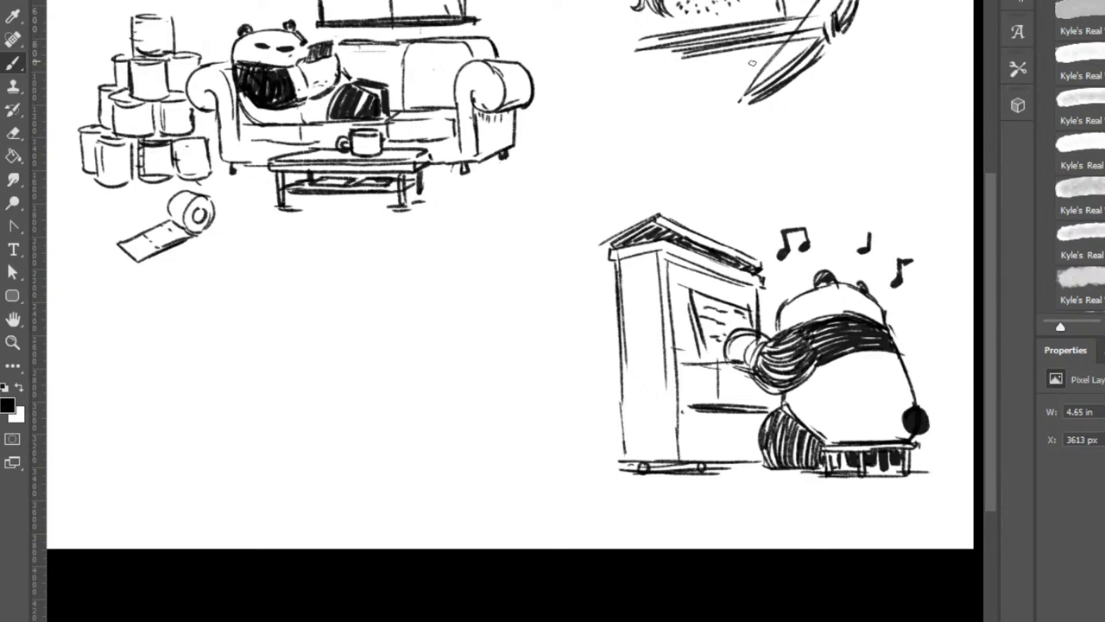
Erase the overlap at the stock's far end and sketch the gripping paw's arc and the chin line.
{"action": "key", "text": "e"}
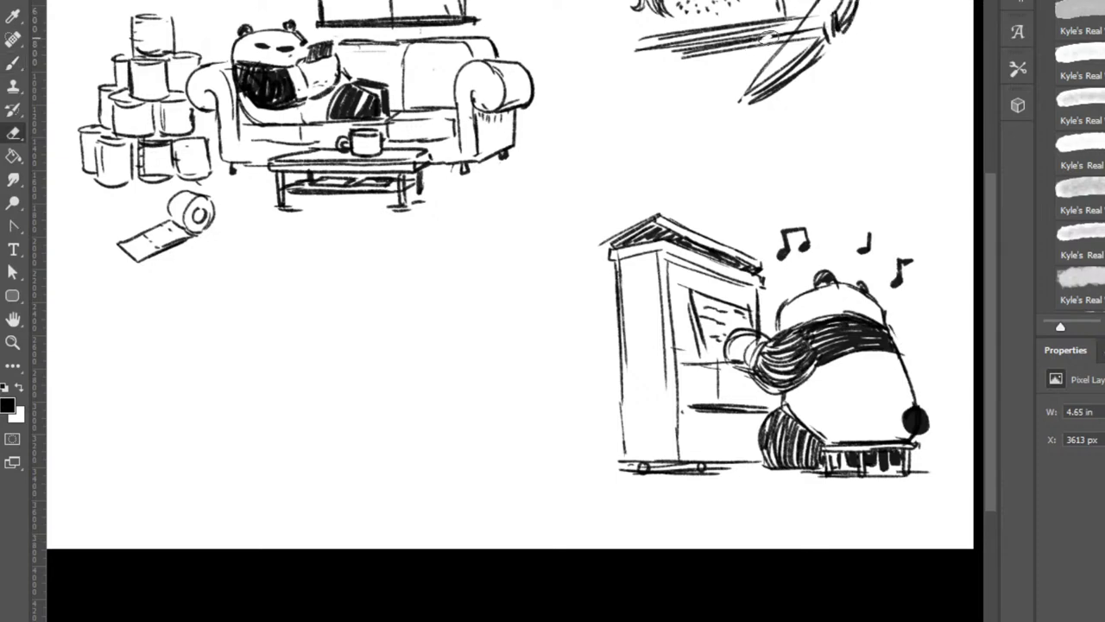
{"action": "mouse_move", "coordinate": [770, 37]}
{"action": "left_mouse_down"}
{"action": "mouse_move", "coordinate": [805, 40]}
{"action": "mouse_move", "coordinate": [802, 52]}
{"action": "mouse_move", "coordinate": [789, 26]}
{"action": "mouse_move", "coordinate": [744, 64]}
{"action": "left_mouse_up"}
{"action": "key", "text": "b"}
{"action": "left_click_drag", "start_coordinate": [784, 4], "coordinate": [799, 18]}
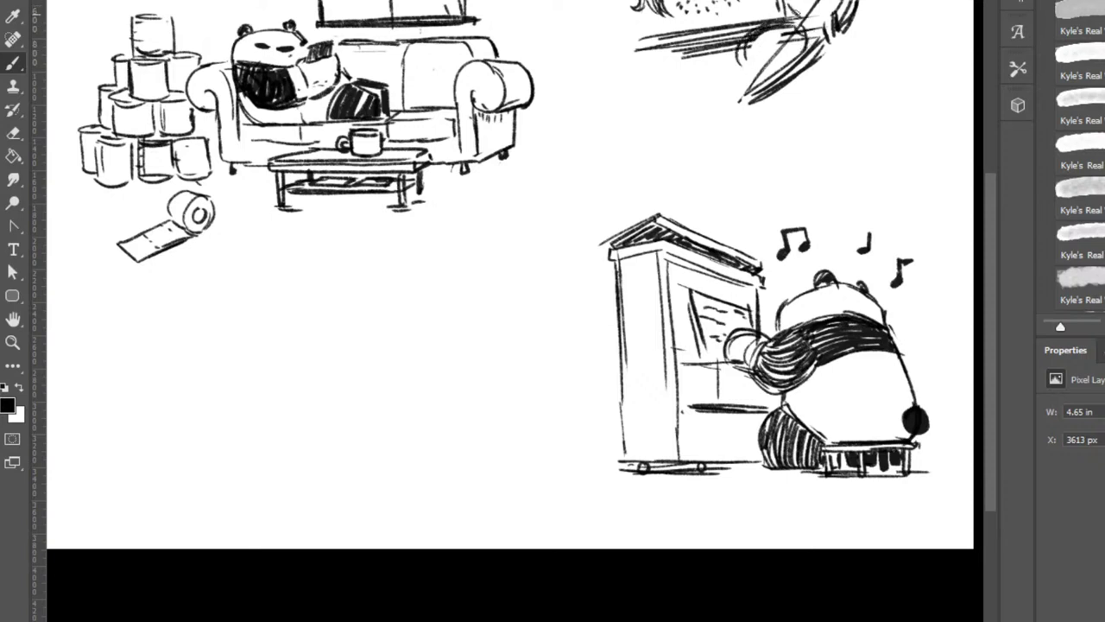
{"action": "left_click_drag", "start_coordinate": [717, 19], "coordinate": [663, 27]}
Draw a round paw under the stock's near end and rough in the second paw, undoing the last two strokes.
{"action": "mouse_move", "coordinate": [786, 1]}
{"action": "left_mouse_down"}
{"action": "mouse_move", "coordinate": [645, 21]}
{"action": "mouse_move", "coordinate": [634, 44]}
{"action": "mouse_move", "coordinate": [663, 107]}
{"action": "mouse_move", "coordinate": [647, 101]}
{"action": "left_mouse_up"}
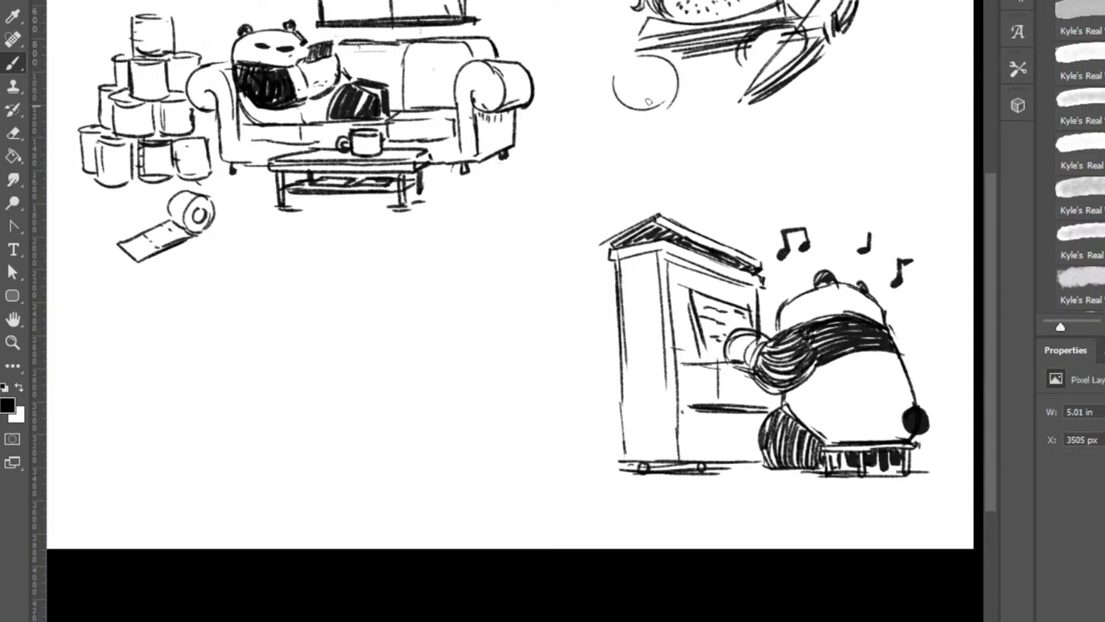
{"action": "mouse_move", "coordinate": [638, 55]}
{"action": "left_mouse_down"}
{"action": "mouse_move", "coordinate": [623, 107]}
{"action": "mouse_move", "coordinate": [673, 102]}
{"action": "left_mouse_up"}
{"action": "left_click_drag", "start_coordinate": [635, 36], "coordinate": [610, 54]}
{"action": "mouse_move", "coordinate": [627, 47]}
{"action": "left_mouse_down"}
{"action": "mouse_move", "coordinate": [717, 55]}
{"action": "mouse_move", "coordinate": [767, 39]}
{"action": "mouse_move", "coordinate": [751, 65]}
{"action": "mouse_move", "coordinate": [762, 36]}
{"action": "mouse_move", "coordinate": [746, 69]}
{"action": "mouse_move", "coordinate": [748, 42]}
{"action": "mouse_move", "coordinate": [776, 62]}
{"action": "mouse_move", "coordinate": [751, 49]}
{"action": "mouse_move", "coordinate": [777, 92]}
{"action": "mouse_move", "coordinate": [828, 54]}
{"action": "mouse_move", "coordinate": [812, 98]}
{"action": "mouse_move", "coordinate": [798, 95]}
{"action": "mouse_move", "coordinate": [830, 56]}
{"action": "left_mouse_up"}
{"action": "key", "text": "e"}
{"action": "key", "text": "b"}
{"action": "key", "text": "ctrl+z"}
{"action": "key", "text": "ctrl+z"}
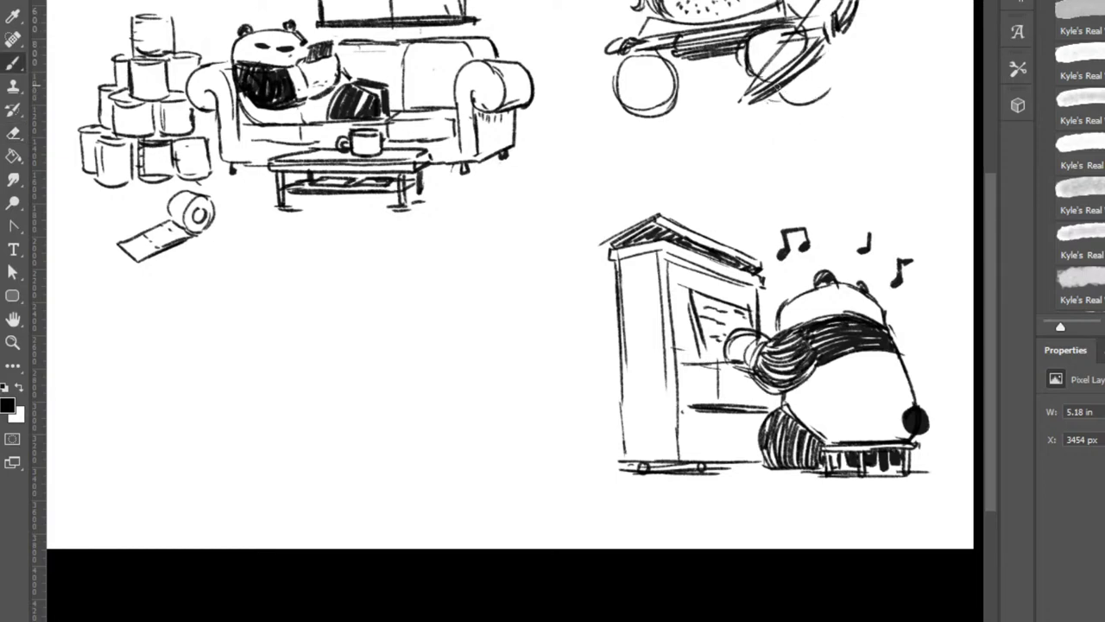
Complete both round paws holding the crossbow and darken the hair beside the chin.
{"action": "mouse_move", "coordinate": [778, 87]}
{"action": "left_mouse_down"}
{"action": "mouse_move", "coordinate": [829, 49]}
{"action": "mouse_move", "coordinate": [829, 79]}
{"action": "left_mouse_up"}
{"action": "mouse_move", "coordinate": [826, 49]}
{"action": "left_mouse_down"}
{"action": "mouse_move", "coordinate": [784, 86]}
{"action": "mouse_move", "coordinate": [833, 97]}
{"action": "left_mouse_up"}
{"action": "key", "text": "e"}
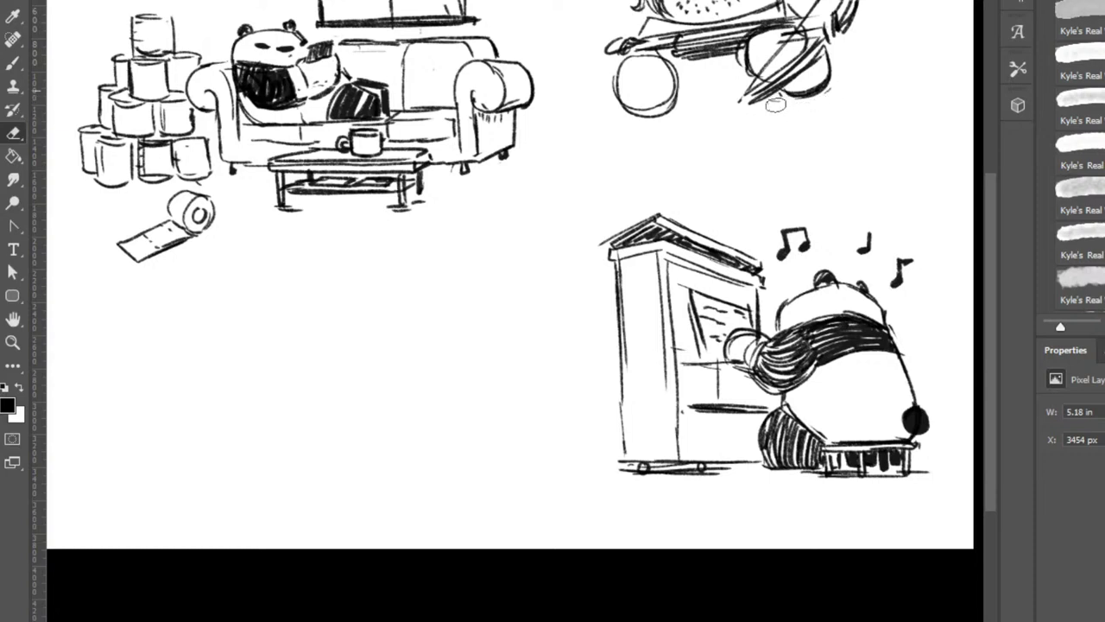
{"action": "key", "text": "b"}
{"action": "mouse_move", "coordinate": [641, 55]}
{"action": "left_mouse_down"}
{"action": "mouse_move", "coordinate": [628, 115]}
{"action": "mouse_move", "coordinate": [673, 85]}
{"action": "left_mouse_up"}
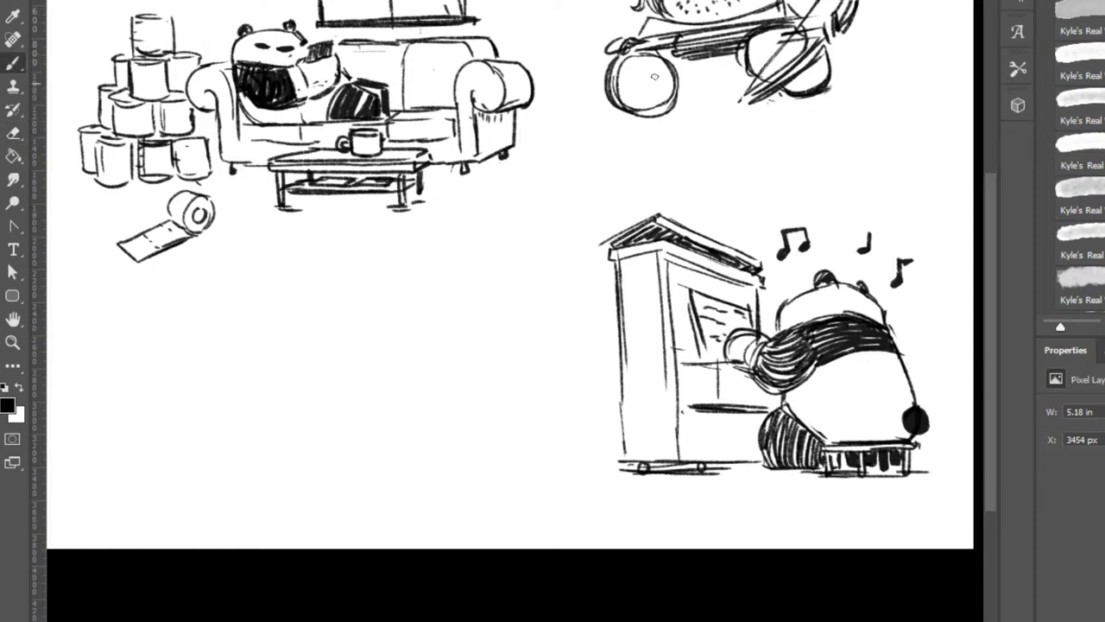
{"action": "mouse_move", "coordinate": [647, 15]}
{"action": "left_mouse_down"}
{"action": "mouse_move", "coordinate": [635, 38]}
{"action": "mouse_move", "coordinate": [667, 32]}
{"action": "left_mouse_up"}
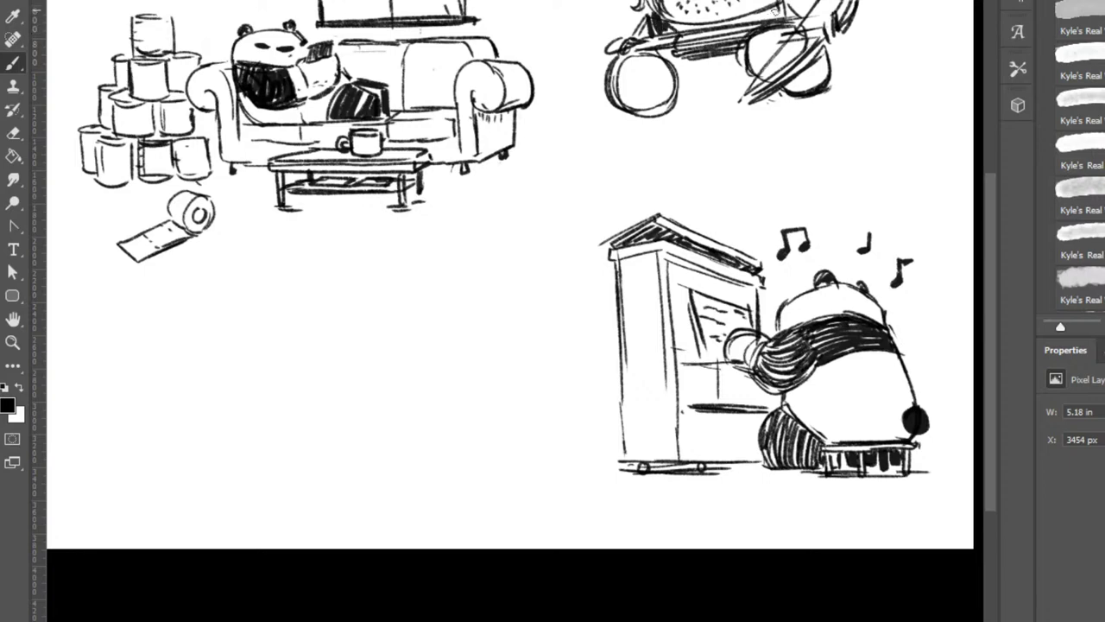
{"action": "left_click_drag", "start_coordinate": [775, 5], "coordinate": [763, 16]}
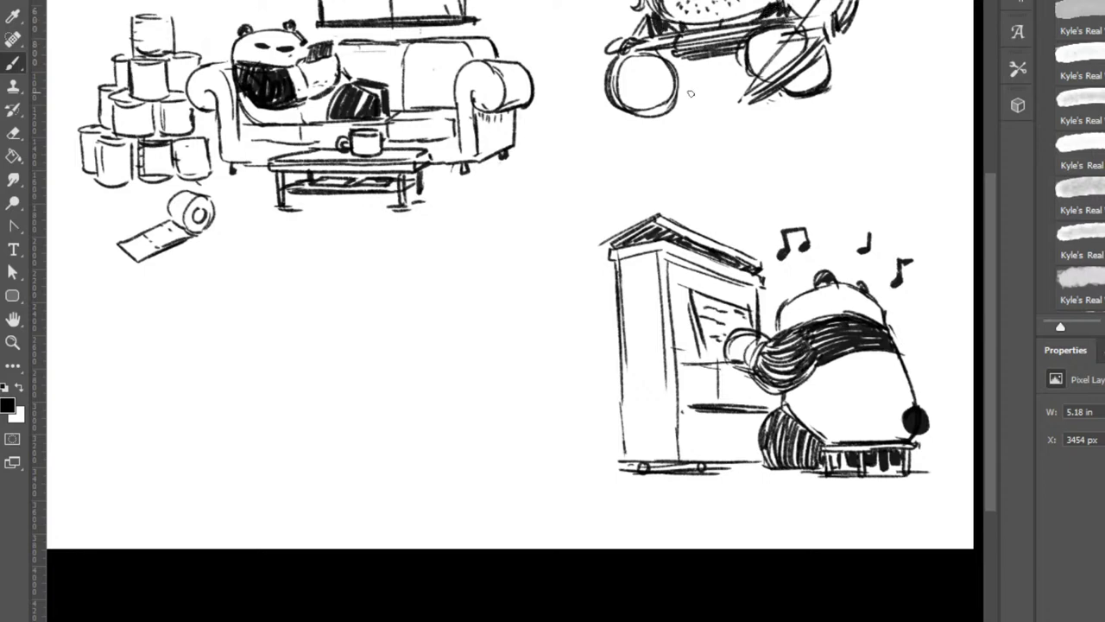
Redraw the long-haired panda's vest with a vertical front opening and a pointed lower hem.
{"action": "mouse_move", "coordinate": [693, 57]}
{"action": "left_mouse_down"}
{"action": "mouse_move", "coordinate": [701, 117]}
{"action": "mouse_move", "coordinate": [706, 93]}
{"action": "left_mouse_up"}
{"action": "key", "text": "ctrl+z"}
{"action": "key", "text": "ctrl+z"}
{"action": "key", "text": "ctrl+z"}
{"action": "left_click_drag", "start_coordinate": [707, 60], "coordinate": [709, 91]}
{"action": "left_click_drag", "start_coordinate": [703, 62], "coordinate": [704, 121]}
{"action": "mouse_move", "coordinate": [639, 114]}
{"action": "left_mouse_down"}
{"action": "mouse_move", "coordinate": [696, 136]}
{"action": "mouse_move", "coordinate": [768, 138]}
{"action": "left_mouse_up"}
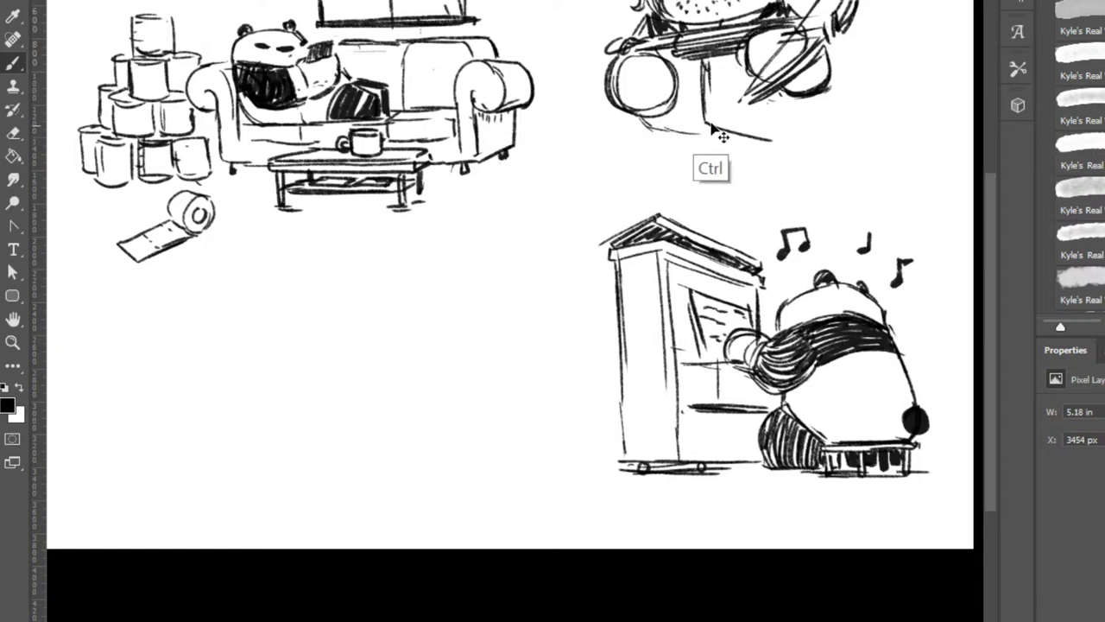
{"action": "key", "text": "ctrl+z"}
{"action": "mouse_move", "coordinate": [702, 131]}
{"action": "left_mouse_down"}
{"action": "mouse_move", "coordinate": [761, 140]}
{"action": "mouse_move", "coordinate": [809, 115]}
{"action": "mouse_move", "coordinate": [805, 102]}
{"action": "mouse_move", "coordinate": [820, 122]}
{"action": "mouse_move", "coordinate": [811, 102]}
{"action": "mouse_move", "coordinate": [817, 168]}
{"action": "left_mouse_up"}
Draw the long-haired panda's short legs with dark foot lines and tidy the vest's lower edge.
{"action": "mouse_move", "coordinate": [635, 115]}
{"action": "left_mouse_down"}
{"action": "mouse_move", "coordinate": [633, 138]}
{"action": "mouse_move", "coordinate": [659, 147]}
{"action": "left_mouse_up"}
{"action": "mouse_move", "coordinate": [653, 145]}
{"action": "left_mouse_down"}
{"action": "mouse_move", "coordinate": [703, 122]}
{"action": "mouse_move", "coordinate": [640, 151]}
{"action": "mouse_move", "coordinate": [727, 160]}
{"action": "mouse_move", "coordinate": [699, 176]}
{"action": "mouse_move", "coordinate": [643, 158]}
{"action": "mouse_move", "coordinate": [643, 176]}
{"action": "mouse_move", "coordinate": [707, 181]}
{"action": "left_mouse_up"}
{"action": "left_click_drag", "start_coordinate": [639, 189], "coordinate": [820, 186]}
{"action": "left_click_drag", "start_coordinate": [753, 185], "coordinate": [825, 176]}
{"action": "left_click_drag", "start_coordinate": [711, 128], "coordinate": [818, 126]}
{"action": "key", "text": "e"}
{"action": "key", "text": "b"}
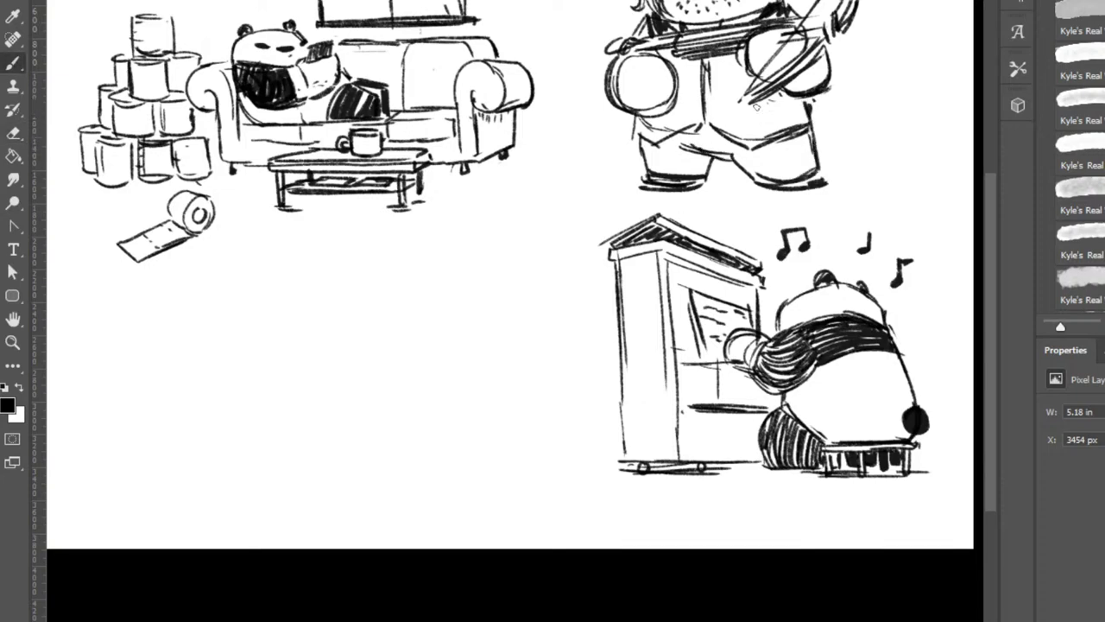
{"action": "mouse_move", "coordinate": [628, 136]}
{"action": "left_mouse_down"}
{"action": "mouse_move", "coordinate": [659, 149]}
{"action": "mouse_move", "coordinate": [704, 123]}
{"action": "mouse_move", "coordinate": [689, 126]}
{"action": "left_mouse_up"}
{"action": "key", "text": "e"}
{"action": "key", "text": "b"}
Sketch a frightened panda's face with round, wide eyes and a wavy mouth beside the crossbow's tip.
{"action": "mouse_move", "coordinate": [871, 14]}
{"action": "left_mouse_down"}
{"action": "mouse_move", "coordinate": [887, 0]}
{"action": "mouse_move", "coordinate": [955, 9]}
{"action": "left_mouse_up"}
{"action": "left_click_drag", "start_coordinate": [964, 11], "coordinate": [966, 28]}
{"action": "mouse_move", "coordinate": [891, 8]}
{"action": "left_mouse_down"}
{"action": "mouse_move", "coordinate": [909, 3]}
{"action": "mouse_move", "coordinate": [950, 26]}
{"action": "mouse_move", "coordinate": [936, 10]}
{"action": "mouse_move", "coordinate": [924, 10]}
{"action": "mouse_move", "coordinate": [934, 45]}
{"action": "mouse_move", "coordinate": [893, 30]}
{"action": "mouse_move", "coordinate": [935, 49]}
{"action": "mouse_move", "coordinate": [949, 24]}
{"action": "mouse_move", "coordinate": [917, 24]}
{"action": "mouse_move", "coordinate": [969, 10]}
{"action": "left_mouse_up"}
{"action": "left_click_drag", "start_coordinate": [890, 12], "coordinate": [900, 16]}
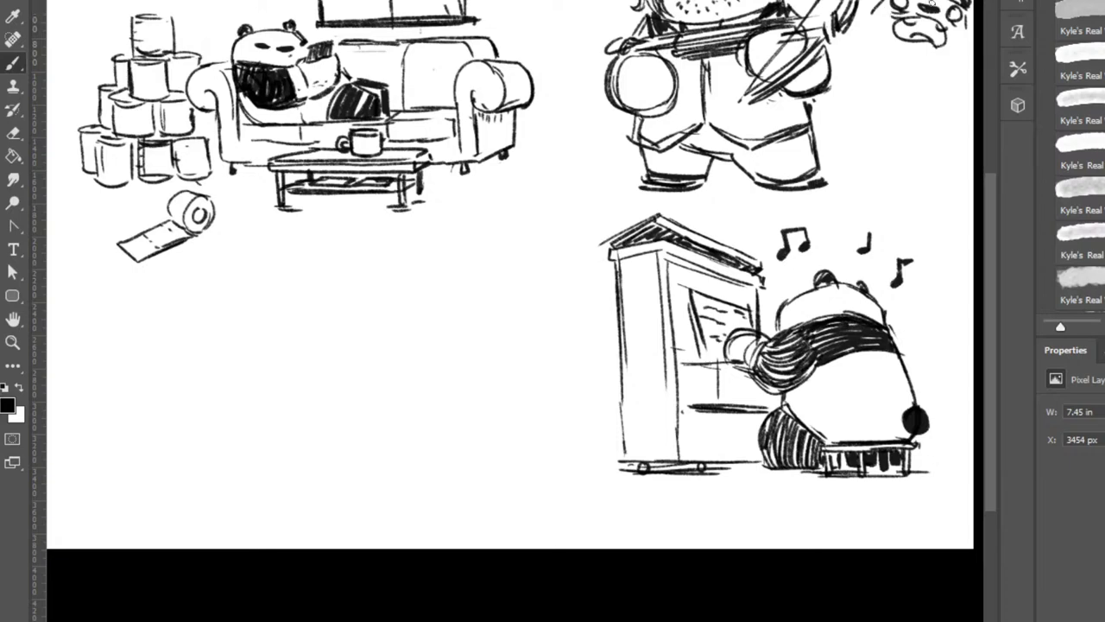
Draw the frightened panda's two round raised paws and add hatched arm and shoulder strokes around them.
{"action": "mouse_move", "coordinate": [947, 54]}
{"action": "left_mouse_down"}
{"action": "mouse_move", "coordinate": [946, 87]}
{"action": "mouse_move", "coordinate": [960, 91]}
{"action": "left_mouse_up"}
{"action": "left_click_drag", "start_coordinate": [950, 55], "coordinate": [964, 93]}
{"action": "mouse_move", "coordinate": [861, 36]}
{"action": "left_mouse_down"}
{"action": "mouse_move", "coordinate": [854, 69]}
{"action": "mouse_move", "coordinate": [883, 36]}
{"action": "mouse_move", "coordinate": [889, 68]}
{"action": "mouse_move", "coordinate": [915, 54]}
{"action": "left_mouse_up"}
{"action": "left_click_drag", "start_coordinate": [878, 7], "coordinate": [873, 22]}
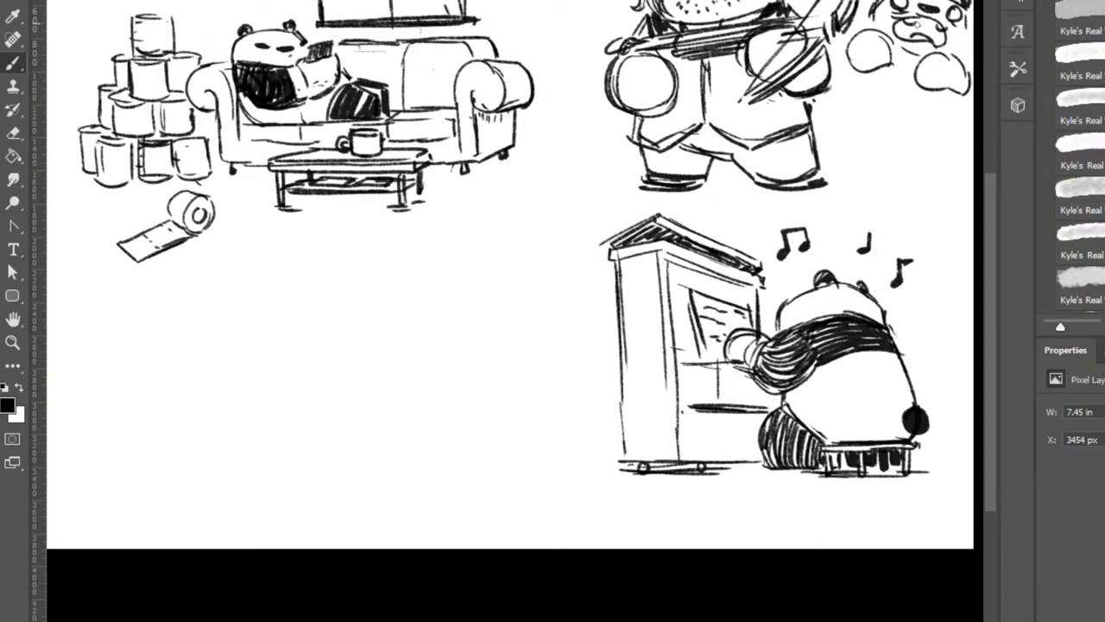
{"action": "left_click_drag", "start_coordinate": [968, 33], "coordinate": [972, 57]}
{"action": "mouse_move", "coordinate": [895, 61]}
{"action": "left_mouse_down"}
{"action": "mouse_move", "coordinate": [926, 55]}
{"action": "mouse_move", "coordinate": [915, 74]}
{"action": "mouse_move", "coordinate": [913, 49]}
{"action": "mouse_move", "coordinate": [971, 76]}
{"action": "left_mouse_up"}
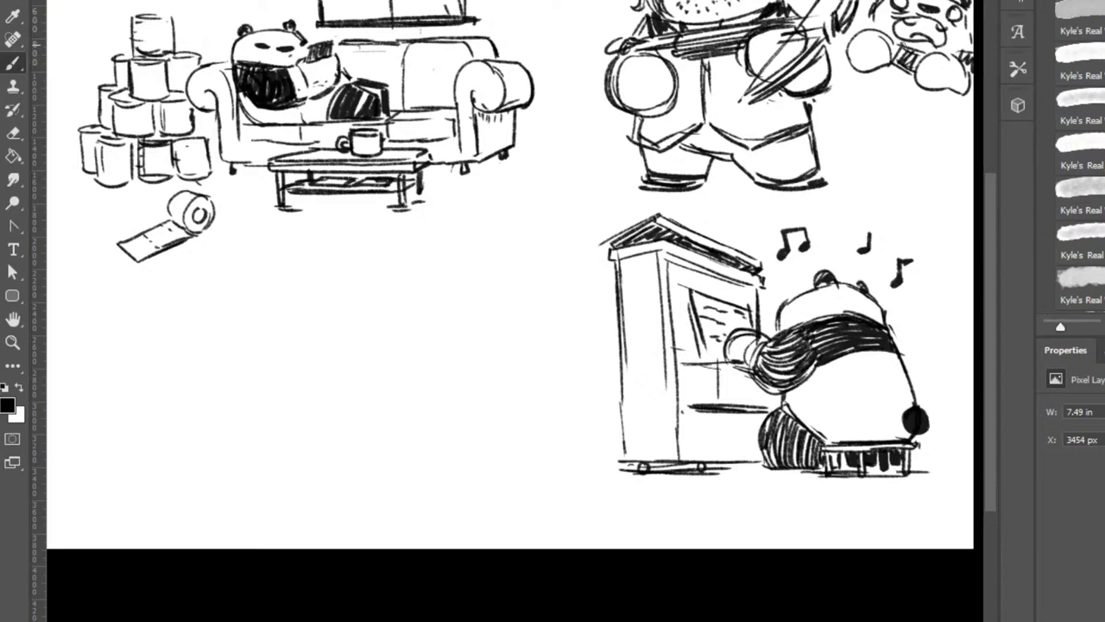
{"action": "mouse_move", "coordinate": [843, 41]}
{"action": "left_mouse_down"}
{"action": "mouse_move", "coordinate": [842, 68]}
{"action": "mouse_move", "coordinate": [866, 75]}
{"action": "left_mouse_up"}
{"action": "mouse_move", "coordinate": [939, 91]}
{"action": "left_mouse_down"}
{"action": "mouse_move", "coordinate": [966, 95]}
{"action": "mouse_move", "coordinate": [942, 77]}
{"action": "mouse_move", "coordinate": [966, 73]}
{"action": "left_mouse_up"}
{"action": "key", "text": "b"}
On a new layer, sketch the frightened panda's rounded belly and two short legs filled with dark hatching.
{"action": "key", "text": "ctrl+alt+shift+n"}
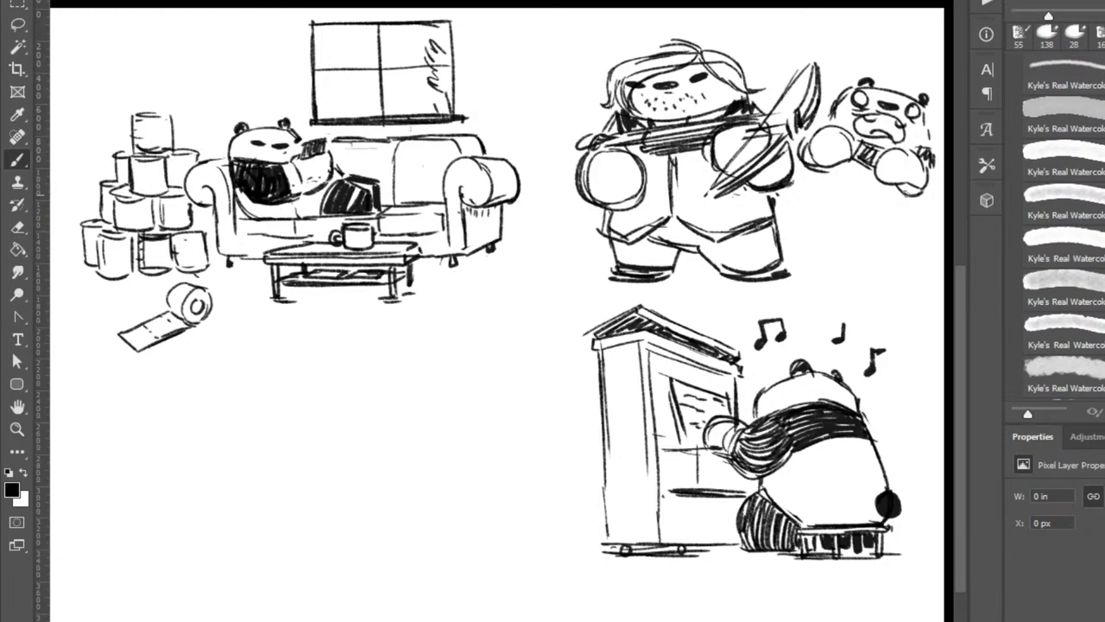
{"action": "left_click", "coordinate": [873, 164], "text": "ctrl"}
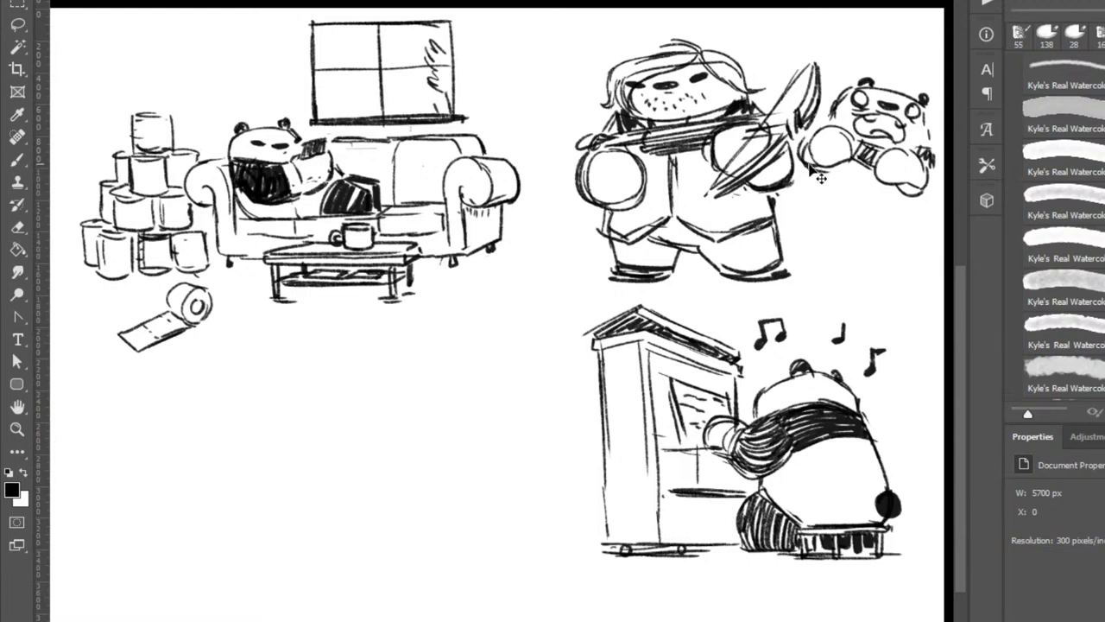
{"action": "left_click", "coordinate": [819, 174], "text": "ctrl"}
{"action": "left_click_drag", "start_coordinate": [810, 171], "coordinate": [809, 226]}
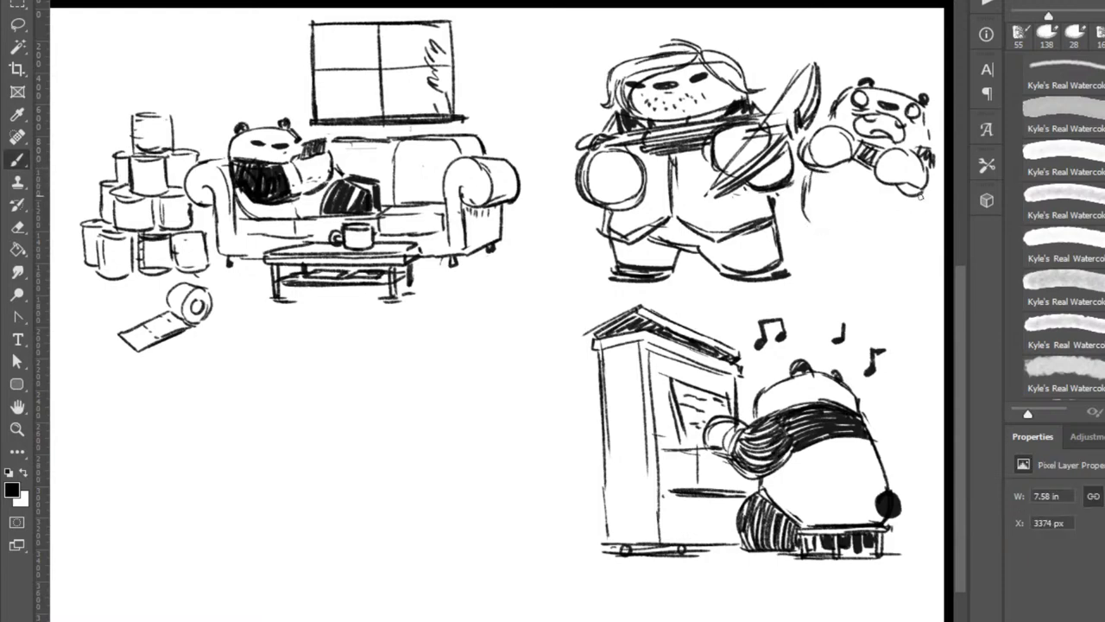
{"action": "left_click_drag", "start_coordinate": [921, 192], "coordinate": [912, 248]}
{"action": "mouse_move", "coordinate": [806, 176]}
{"action": "left_mouse_down"}
{"action": "mouse_move", "coordinate": [820, 235]}
{"action": "mouse_move", "coordinate": [926, 232]}
{"action": "left_mouse_up"}
{"action": "mouse_move", "coordinate": [805, 213]}
{"action": "left_mouse_down"}
{"action": "mouse_move", "coordinate": [820, 264]}
{"action": "mouse_move", "coordinate": [934, 259]}
{"action": "mouse_move", "coordinate": [884, 247]}
{"action": "mouse_move", "coordinate": [893, 262]}
{"action": "mouse_move", "coordinate": [933, 262]}
{"action": "left_mouse_up"}
{"action": "left_click_drag", "start_coordinate": [875, 244], "coordinate": [890, 265]}
{"action": "mouse_move", "coordinate": [863, 240]}
{"action": "left_mouse_down"}
{"action": "mouse_move", "coordinate": [867, 261]}
{"action": "mouse_move", "coordinate": [851, 266]}
{"action": "left_mouse_up"}
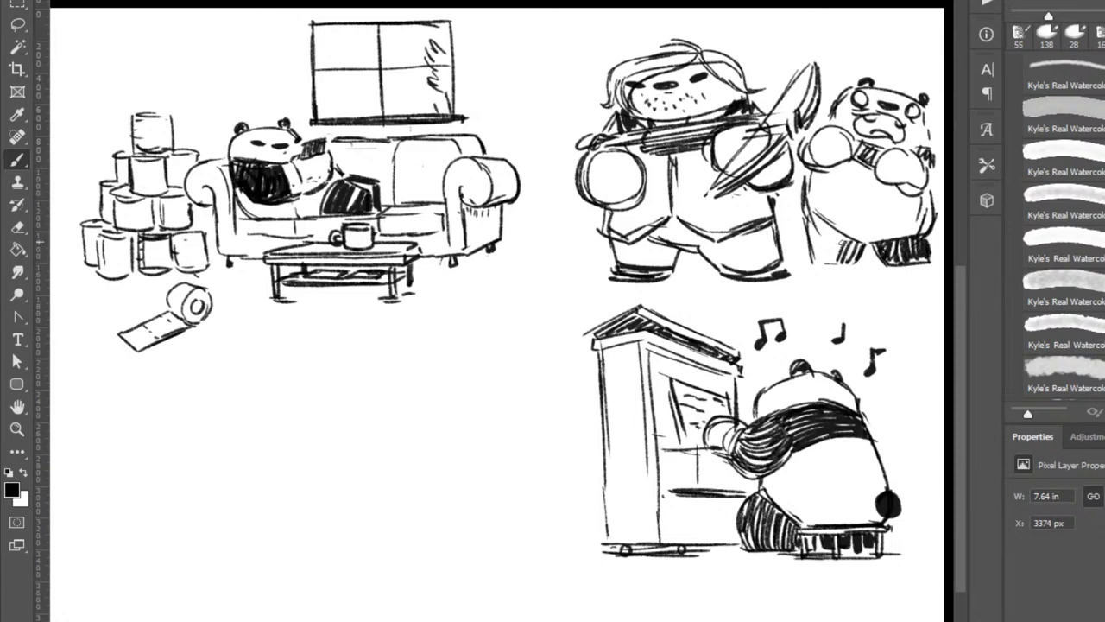
{"action": "mouse_move", "coordinate": [829, 230]}
{"action": "left_mouse_down"}
{"action": "mouse_move", "coordinate": [836, 260]}
{"action": "mouse_move", "coordinate": [819, 240]}
{"action": "mouse_move", "coordinate": [829, 216]}
{"action": "mouse_move", "coordinate": [862, 238]}
{"action": "left_mouse_up"}
Clean up the frightened panda's leg hatching and strengthen the belly's outer contour.
{"action": "key", "text": "e"}
{"action": "key", "text": "b"}
{"action": "key", "text": "e"}
{"action": "key", "text": "b"}
{"action": "left_click_drag", "start_coordinate": [810, 184], "coordinate": [807, 219]}
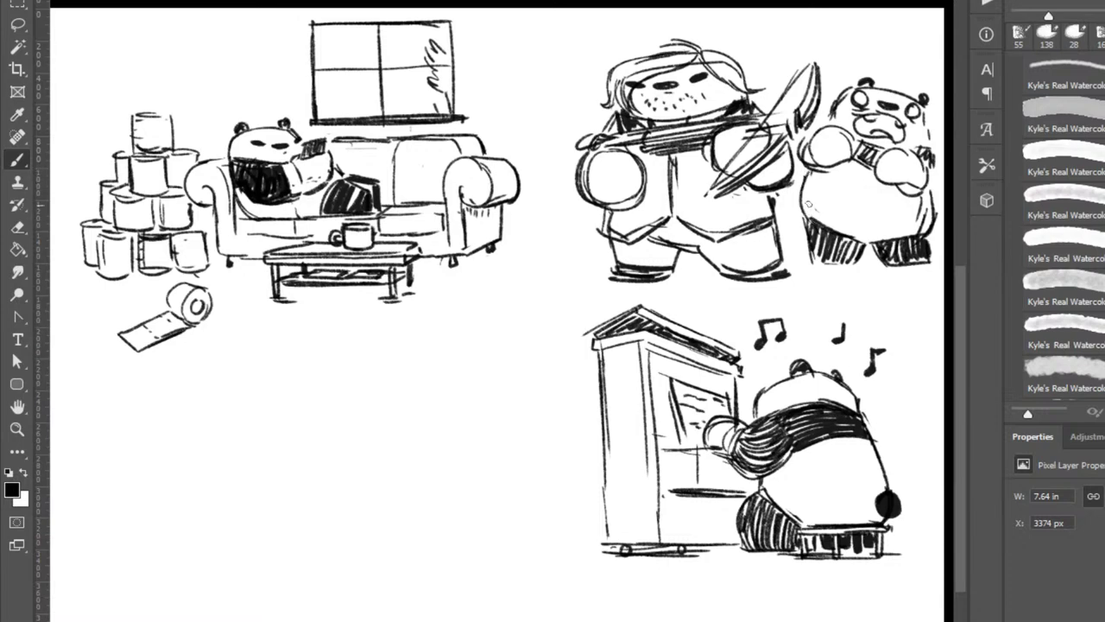
Thicken the frightened panda's arms around both paws and reinforce the side of its head.
{"action": "mouse_move", "coordinate": [808, 143]}
{"action": "left_mouse_down"}
{"action": "mouse_move", "coordinate": [806, 167]}
{"action": "mouse_move", "coordinate": [823, 170]}
{"action": "left_mouse_up"}
{"action": "mouse_move", "coordinate": [822, 129]}
{"action": "left_mouse_down"}
{"action": "mouse_move", "coordinate": [803, 161]}
{"action": "mouse_move", "coordinate": [817, 169]}
{"action": "left_mouse_up"}
{"action": "left_click_drag", "start_coordinate": [931, 159], "coordinate": [925, 199]}
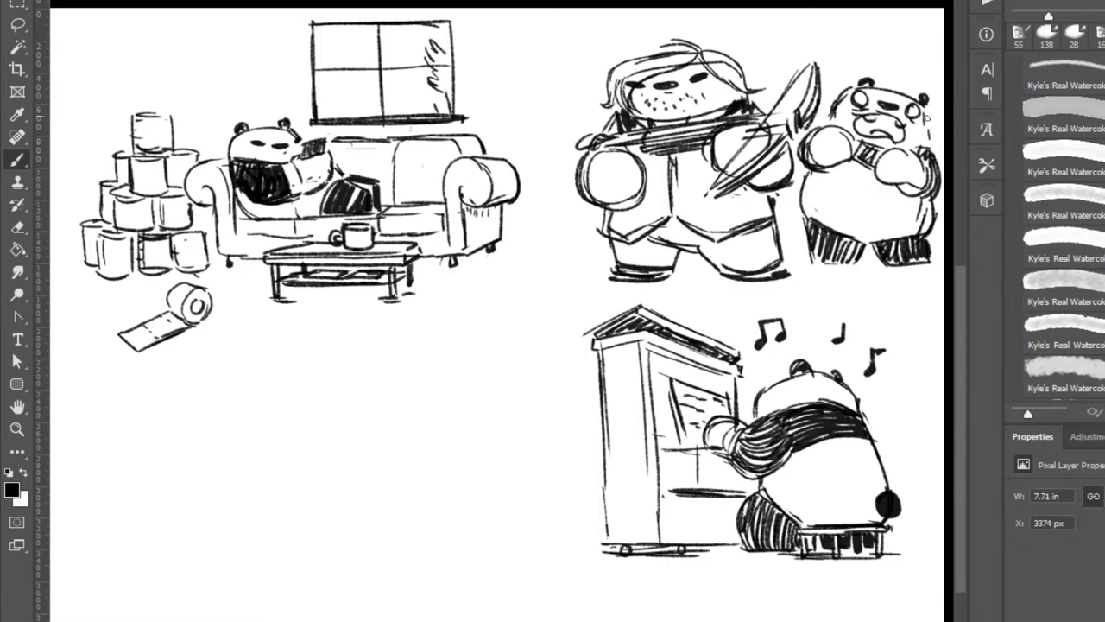
{"action": "left_click_drag", "start_coordinate": [926, 116], "coordinate": [930, 141]}
Add small sweat drops above the frightened panda's head and redraw its mouth as a dark open scream.
{"action": "left_click_drag", "start_coordinate": [870, 55], "coordinate": [909, 84]}
{"action": "left_click", "coordinate": [902, 69]}
{"action": "mouse_move", "coordinate": [857, 117]}
{"action": "left_mouse_down"}
{"action": "mouse_move", "coordinate": [858, 128]}
{"action": "mouse_move", "coordinate": [882, 123]}
{"action": "mouse_move", "coordinate": [903, 137]}
{"action": "mouse_move", "coordinate": [901, 120]}
{"action": "left_mouse_up"}
{"action": "key", "text": "e"}
{"action": "key", "text": "b"}
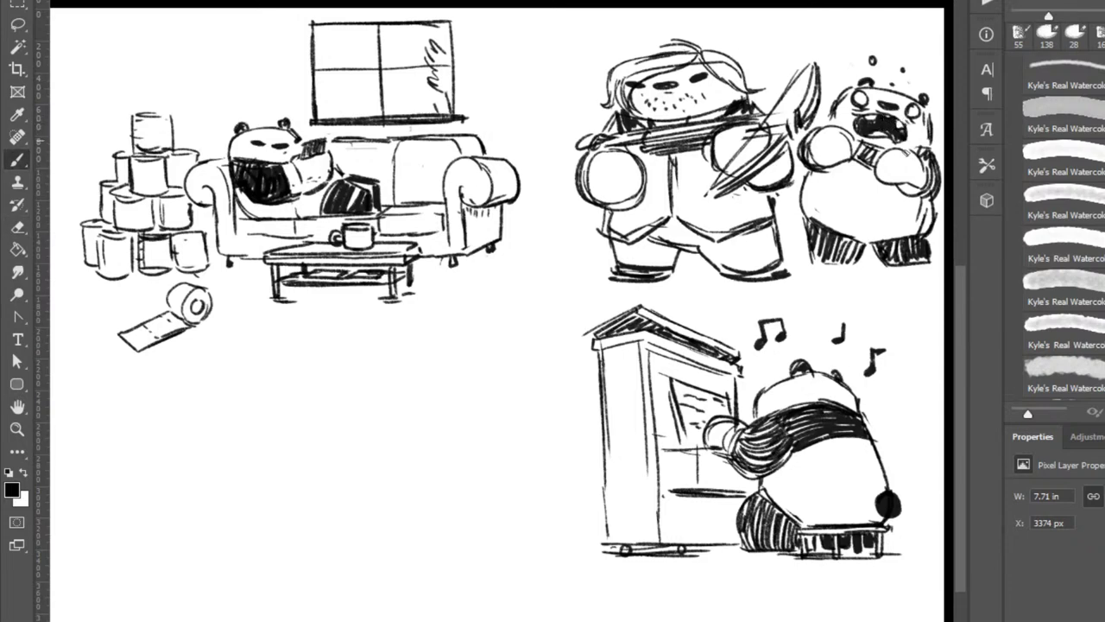
Erase the stray end of the foot line on the long-haired panda's foot nearest the frightened panda.
{"action": "scroll", "coordinate": [746, 341], "scroll_direction": "down", "scroll_amount": 2}
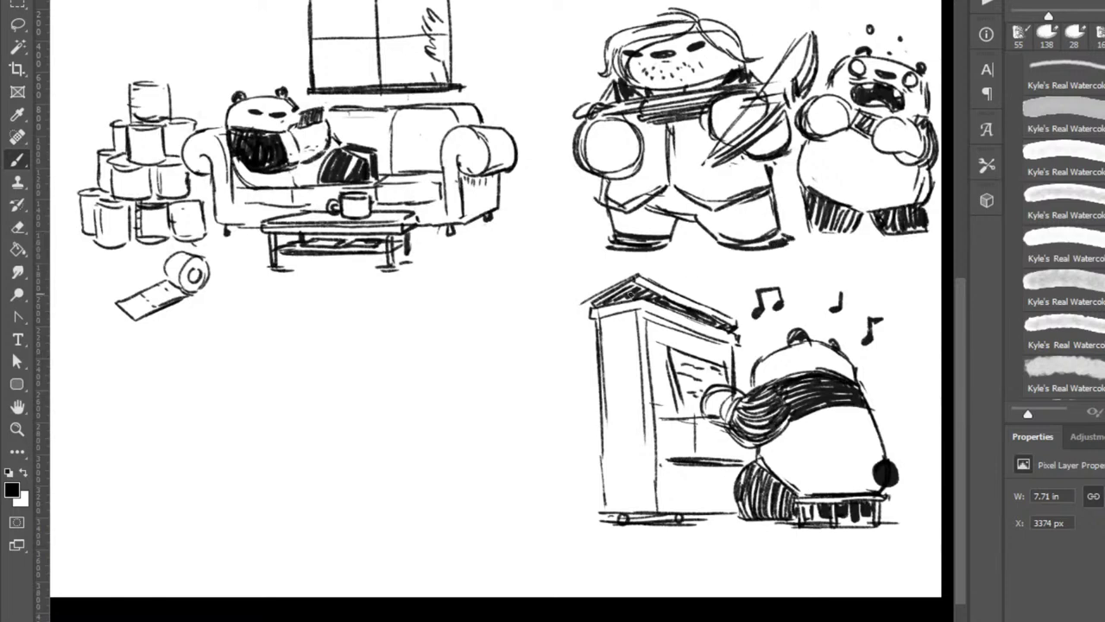
{"action": "key", "text": "e"}
{"action": "left_click_drag", "start_coordinate": [793, 235], "coordinate": [786, 244]}
{"action": "key", "text": "b"}
Add a new layer for a sketch below the sofa scene and undo the last test mark.
{"action": "key", "text": "ctrl+alt+shift+n"}
{"action": "mouse_move", "coordinate": [561, 360]}
{"action": "left_mouse_down"}
{"action": "mouse_move", "coordinate": [752, 316]}
{"action": "mouse_move", "coordinate": [592, 440]}
{"action": "mouse_move", "coordinate": [562, 370]}
{"action": "mouse_move", "coordinate": [554, 386]}
{"action": "left_mouse_up"}
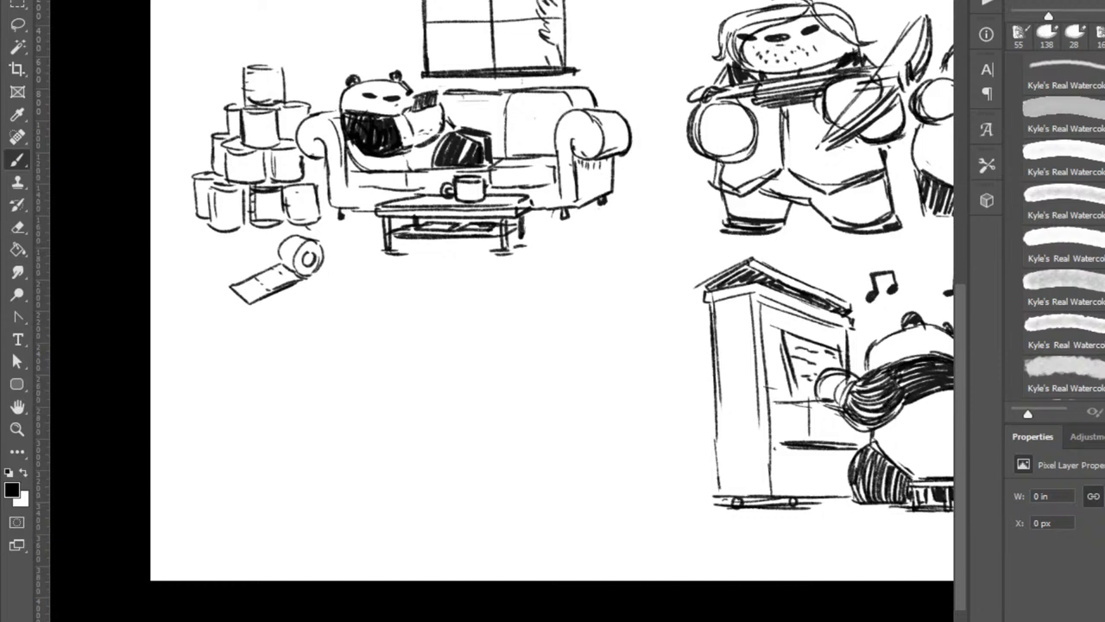
{"action": "left_click", "coordinate": [478, 341]}
{"action": "key", "text": "e"}
{"action": "key", "text": "ctrl+z"}
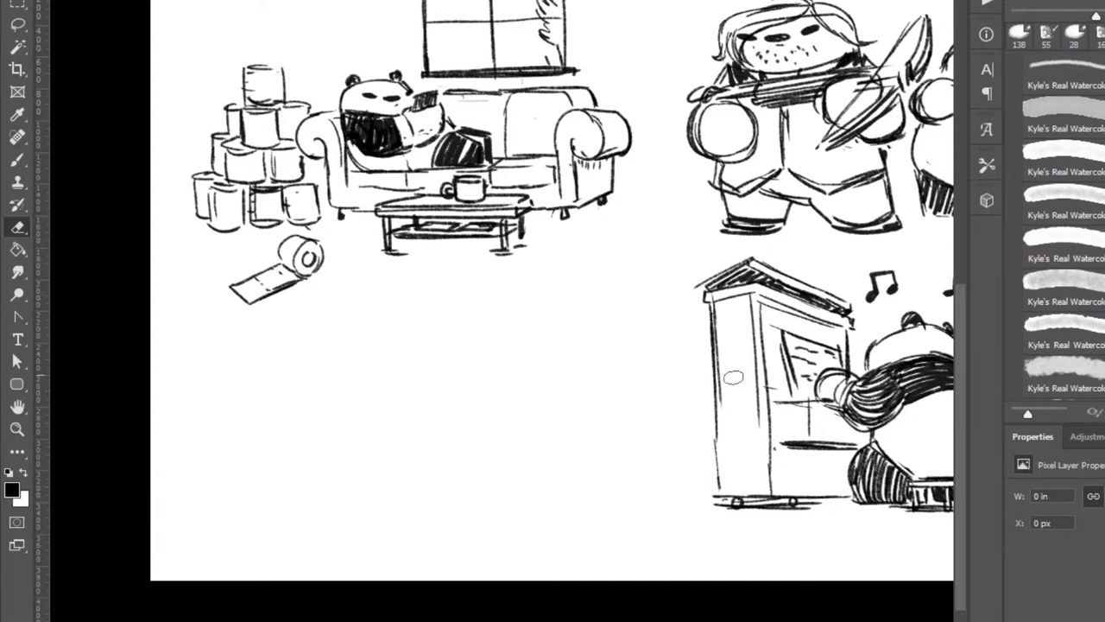
Draw narrow folded curtains down both sides of the window behind the sofa and a line along its top.
{"action": "mouse_move", "coordinate": [476, 254]}
{"action": "left_mouse_down"}
{"action": "mouse_move", "coordinate": [515, 284]}
{"action": "mouse_move", "coordinate": [564, 239]}
{"action": "mouse_move", "coordinate": [561, 276]}
{"action": "left_mouse_up"}
{"action": "key", "text": "b"}
{"action": "mouse_move", "coordinate": [655, 7]}
{"action": "left_mouse_down"}
{"action": "mouse_move", "coordinate": [658, 96]}
{"action": "mouse_move", "coordinate": [682, 104]}
{"action": "left_mouse_up"}
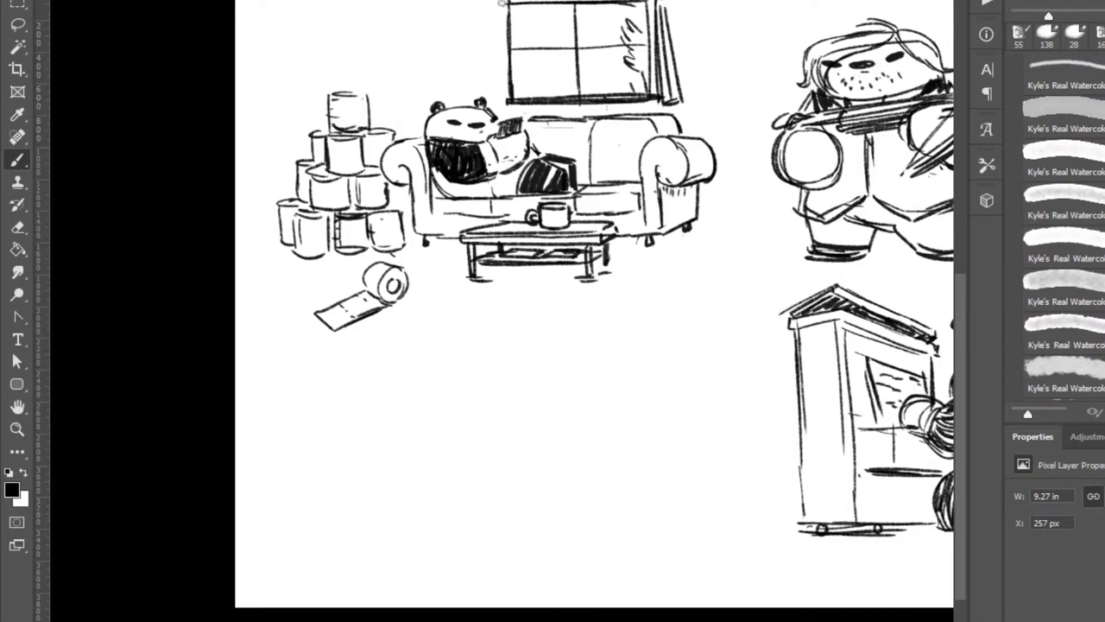
{"action": "mouse_move", "coordinate": [494, 2]}
{"action": "left_mouse_down"}
{"action": "mouse_move", "coordinate": [497, 105]}
{"action": "mouse_move", "coordinate": [507, 114]}
{"action": "mouse_move", "coordinate": [484, 85]}
{"action": "left_mouse_up"}
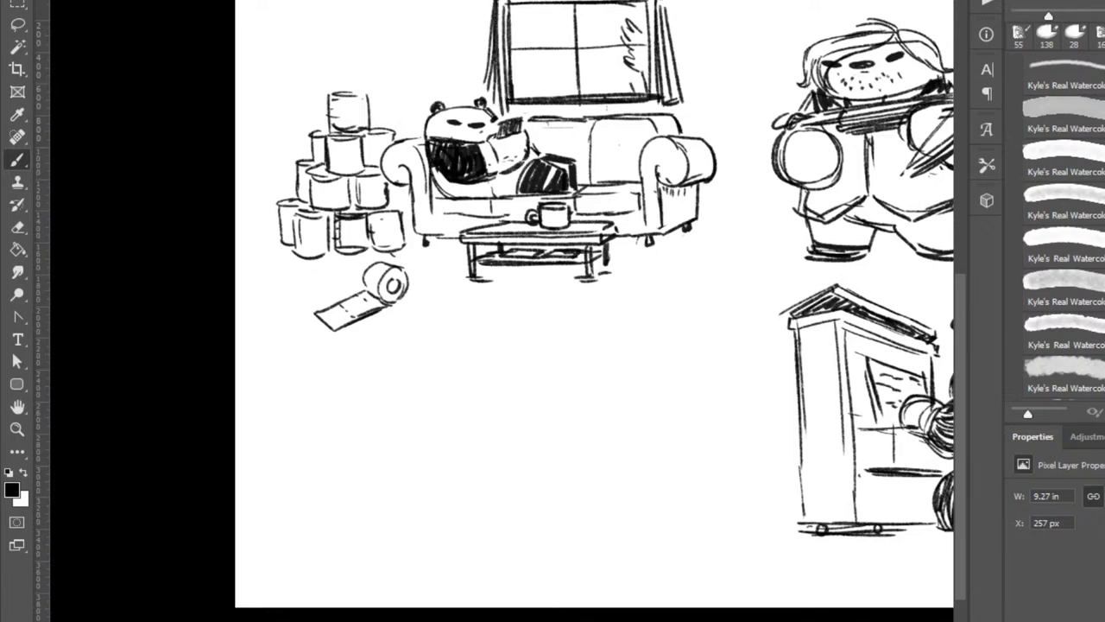
{"action": "left_click_drag", "start_coordinate": [520, 3], "coordinate": [591, 2]}
Sketch a tall, narrow upright column with crossing bands in the empty area below the coffee table.
{"action": "scroll", "coordinate": [456, 429], "scroll_direction": "down", "scroll_amount": 2}
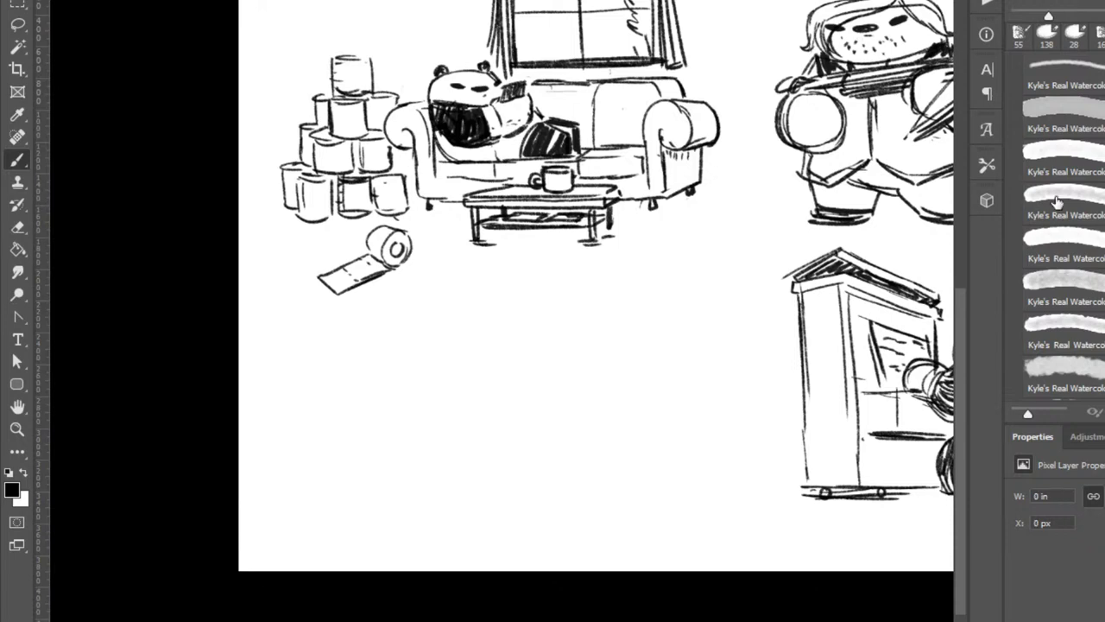
{"action": "mouse_move", "coordinate": [489, 304]}
{"action": "left_mouse_down"}
{"action": "mouse_move", "coordinate": [490, 335]}
{"action": "mouse_move", "coordinate": [514, 324]}
{"action": "mouse_move", "coordinate": [506, 299]}
{"action": "mouse_move", "coordinate": [519, 326]}
{"action": "left_mouse_up"}
{"action": "key", "text": "e"}
{"action": "key", "text": "b"}
{"action": "mouse_move", "coordinate": [500, 286]}
{"action": "left_mouse_down"}
{"action": "mouse_move", "coordinate": [500, 306]}
{"action": "mouse_move", "coordinate": [521, 307]}
{"action": "mouse_move", "coordinate": [500, 308]}
{"action": "mouse_move", "coordinate": [502, 363]}
{"action": "left_mouse_up"}
{"action": "mouse_move", "coordinate": [527, 286]}
{"action": "left_mouse_down"}
{"action": "mouse_move", "coordinate": [529, 378]}
{"action": "mouse_move", "coordinate": [499, 391]}
{"action": "mouse_move", "coordinate": [513, 390]}
{"action": "left_mouse_up"}
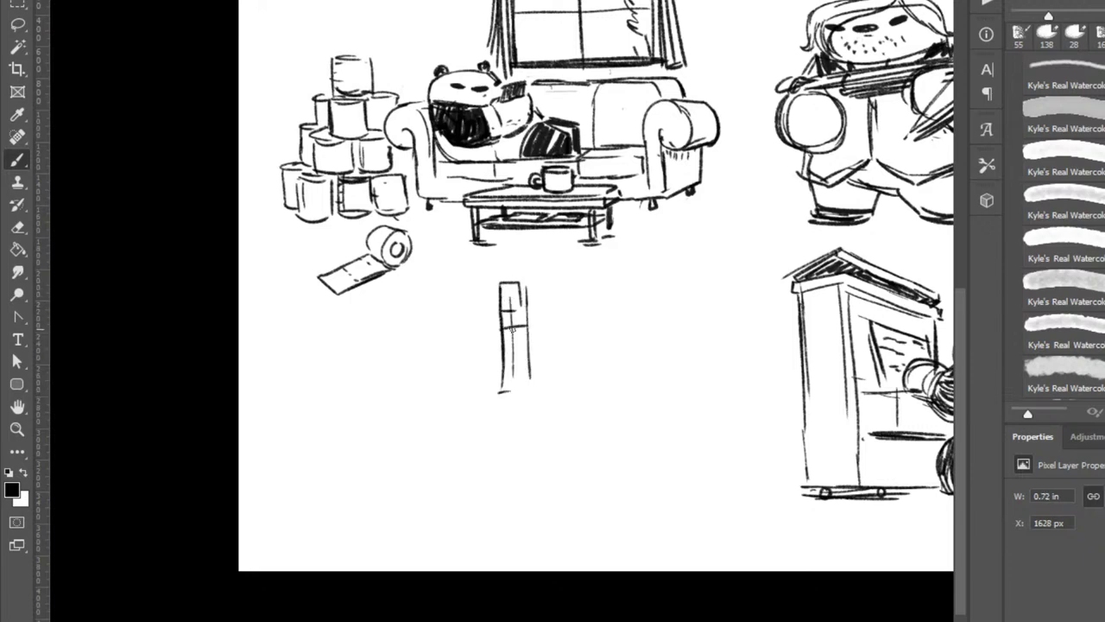
{"action": "mouse_move", "coordinate": [494, 322]}
{"action": "left_mouse_down"}
{"action": "mouse_move", "coordinate": [533, 320]}
{"action": "mouse_move", "coordinate": [533, 301]}
{"action": "left_mouse_up"}
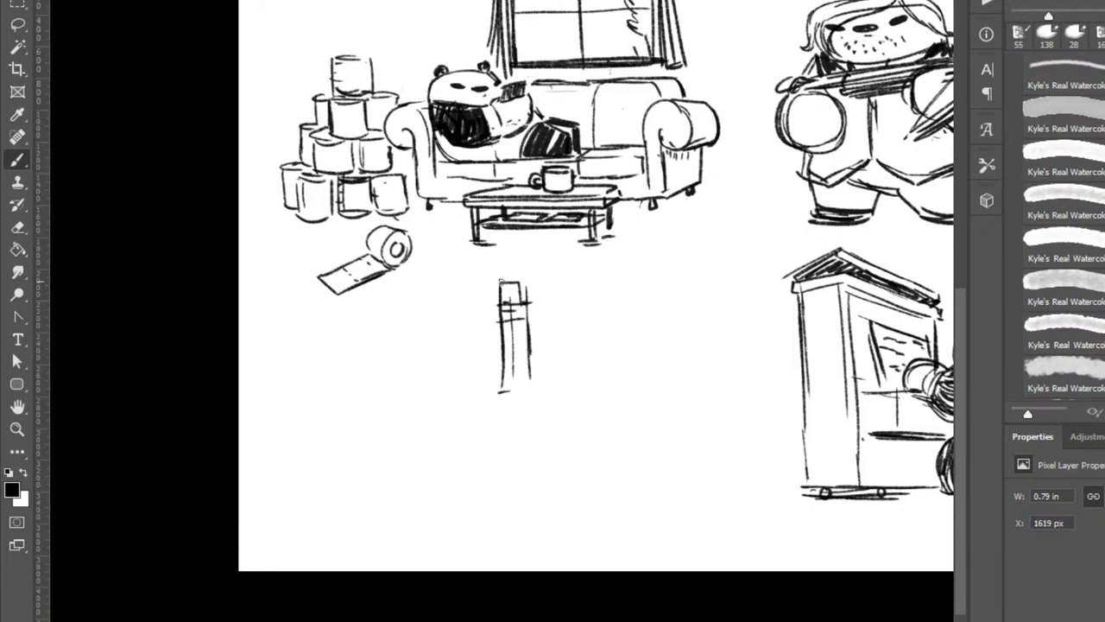
Rework the column's top and long edge and start a stepped outline beside it.
{"action": "key", "text": "e"}
{"action": "mouse_move", "coordinate": [505, 281]}
{"action": "left_mouse_down"}
{"action": "mouse_move", "coordinate": [525, 311]}
{"action": "mouse_move", "coordinate": [493, 402]}
{"action": "left_mouse_up"}
{"action": "key", "text": "b"}
{"action": "mouse_move", "coordinate": [442, 285]}
{"action": "left_mouse_down"}
{"action": "mouse_move", "coordinate": [449, 349]}
{"action": "mouse_move", "coordinate": [466, 354]}
{"action": "mouse_move", "coordinate": [476, 393]}
{"action": "left_mouse_up"}
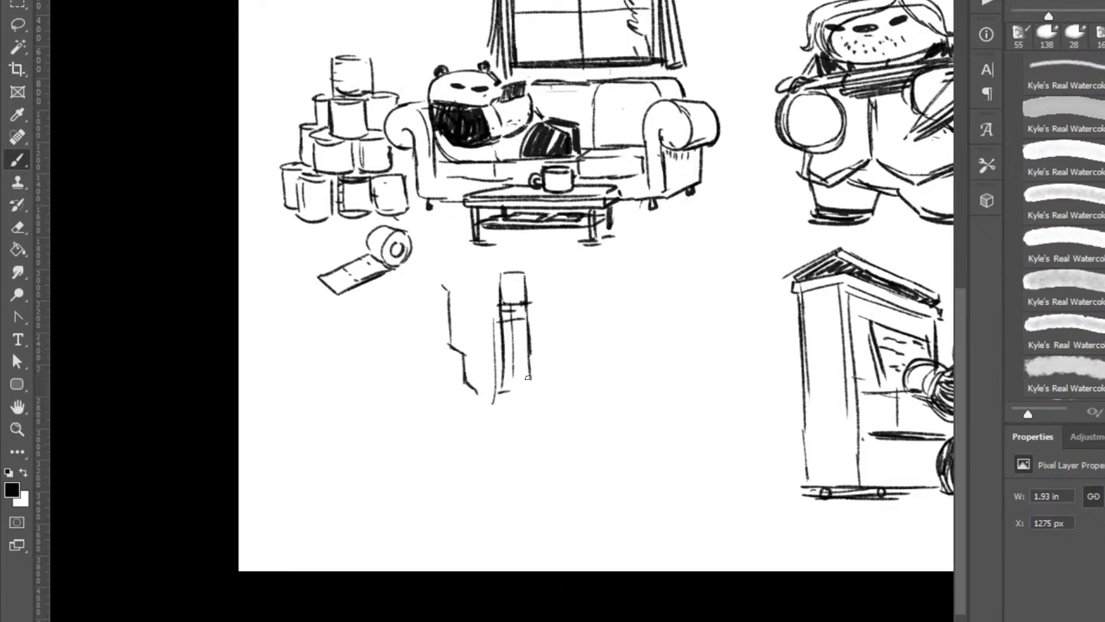
Sketch a fan of perspective lines for the buildings to the right of the central tower.
{"action": "left_click_drag", "start_coordinate": [565, 355], "coordinate": [592, 334]}
{"action": "left_click_drag", "start_coordinate": [737, 237], "coordinate": [686, 288]}
{"action": "mouse_move", "coordinate": [643, 322]}
{"action": "left_mouse_down"}
{"action": "mouse_move", "coordinate": [581, 375]}
{"action": "mouse_move", "coordinate": [599, 364]}
{"action": "left_mouse_up"}
{"action": "key", "text": "ctrl+z"}
{"action": "key", "text": "ctrl+z"}
{"action": "left_click_drag", "start_coordinate": [675, 231], "coordinate": [595, 316]}
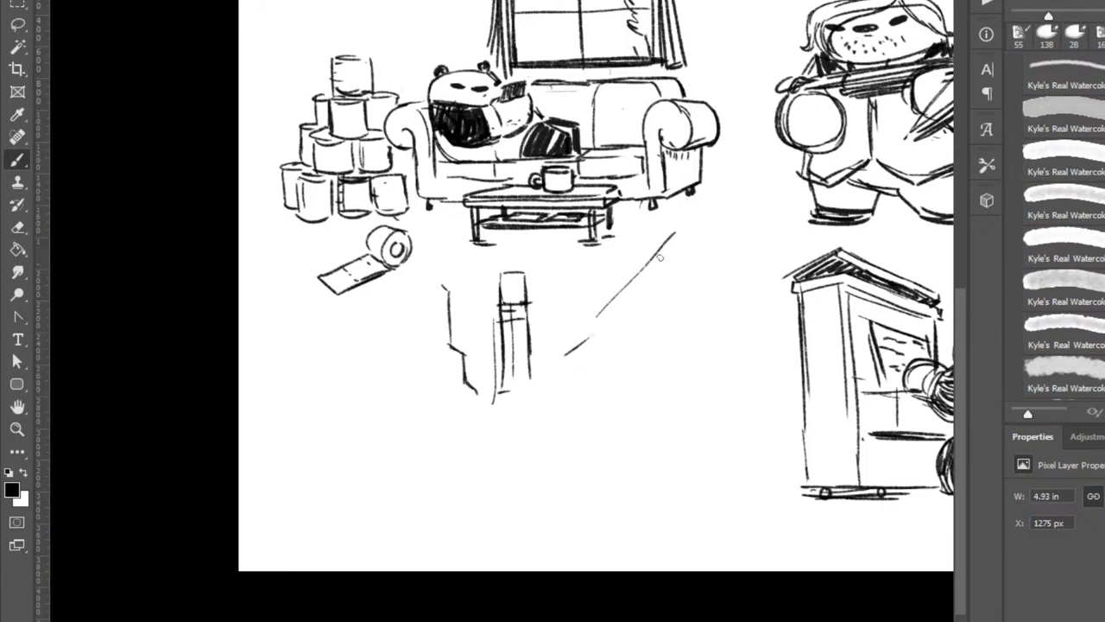
{"action": "left_click_drag", "start_coordinate": [710, 282], "coordinate": [607, 342]}
{"action": "mouse_move", "coordinate": [589, 376]}
{"action": "left_mouse_down"}
{"action": "mouse_move", "coordinate": [550, 393]}
{"action": "mouse_move", "coordinate": [663, 351]}
{"action": "left_mouse_up"}
{"action": "left_click_drag", "start_coordinate": [566, 401], "coordinate": [646, 391]}
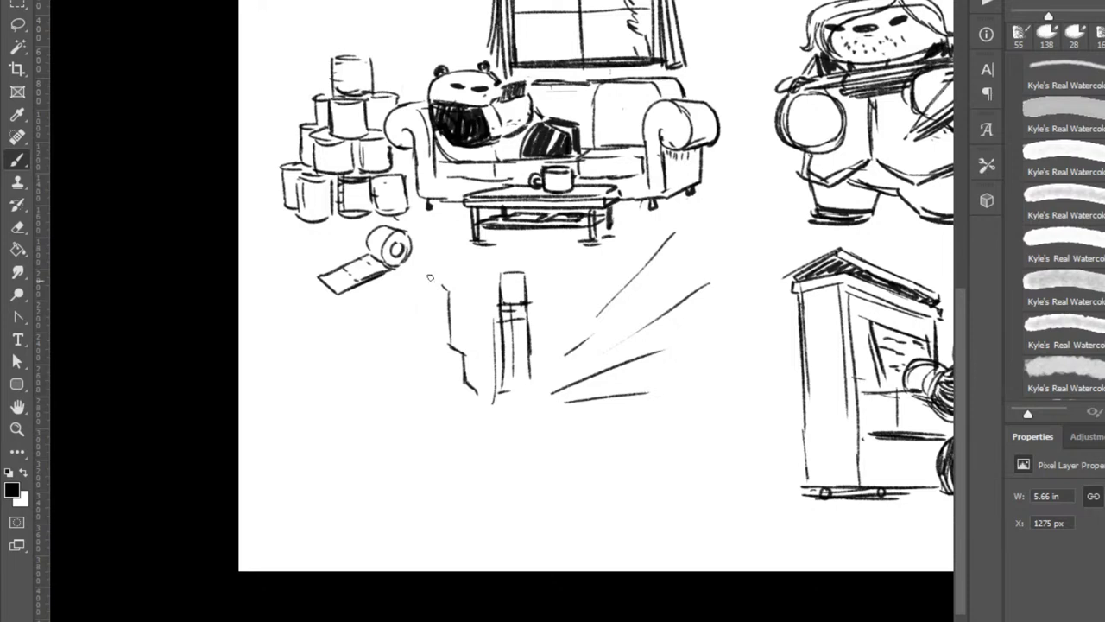
Sketch the receding building edges and a four-sided billboard to the left of the central tower.
{"action": "left_click_drag", "start_coordinate": [420, 258], "coordinate": [451, 285]}
{"action": "left_click_drag", "start_coordinate": [415, 334], "coordinate": [464, 352]}
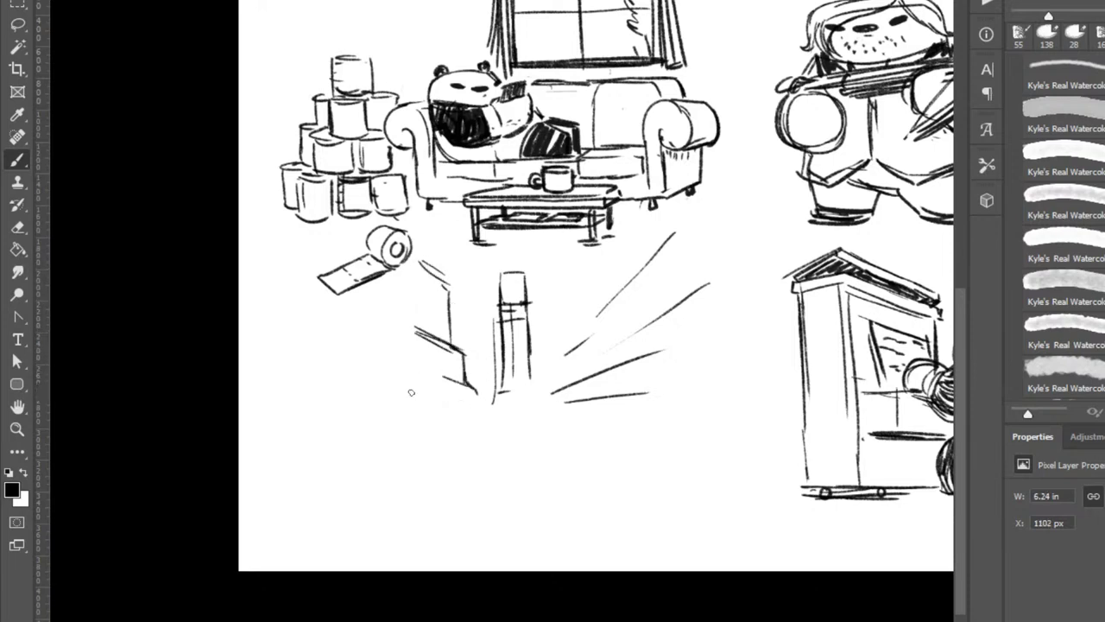
{"action": "left_click_drag", "start_coordinate": [392, 394], "coordinate": [429, 398]}
{"action": "mouse_move", "coordinate": [366, 342]}
{"action": "left_mouse_down"}
{"action": "mouse_move", "coordinate": [369, 415]}
{"action": "mouse_move", "coordinate": [432, 359]}
{"action": "mouse_move", "coordinate": [431, 428]}
{"action": "left_mouse_up"}
{"action": "left_click_drag", "start_coordinate": [366, 409], "coordinate": [433, 423]}
{"action": "mouse_move", "coordinate": [367, 338]}
{"action": "left_mouse_down"}
{"action": "mouse_move", "coordinate": [437, 370]}
{"action": "mouse_move", "coordinate": [436, 414]}
{"action": "left_mouse_up"}
Add a triangular sign, a billboard panel and small facade marks along the buildings on the street's right side.
{"action": "mouse_move", "coordinate": [579, 348]}
{"action": "left_mouse_down"}
{"action": "mouse_move", "coordinate": [638, 306]}
{"action": "mouse_move", "coordinate": [609, 373]}
{"action": "mouse_move", "coordinate": [628, 364]}
{"action": "mouse_move", "coordinate": [577, 334]}
{"action": "mouse_move", "coordinate": [617, 291]}
{"action": "left_mouse_up"}
{"action": "mouse_move", "coordinate": [617, 291]}
{"action": "left_mouse_down"}
{"action": "mouse_move", "coordinate": [621, 306]}
{"action": "mouse_move", "coordinate": [577, 332]}
{"action": "mouse_move", "coordinate": [620, 306]}
{"action": "mouse_move", "coordinate": [607, 309]}
{"action": "left_mouse_up"}
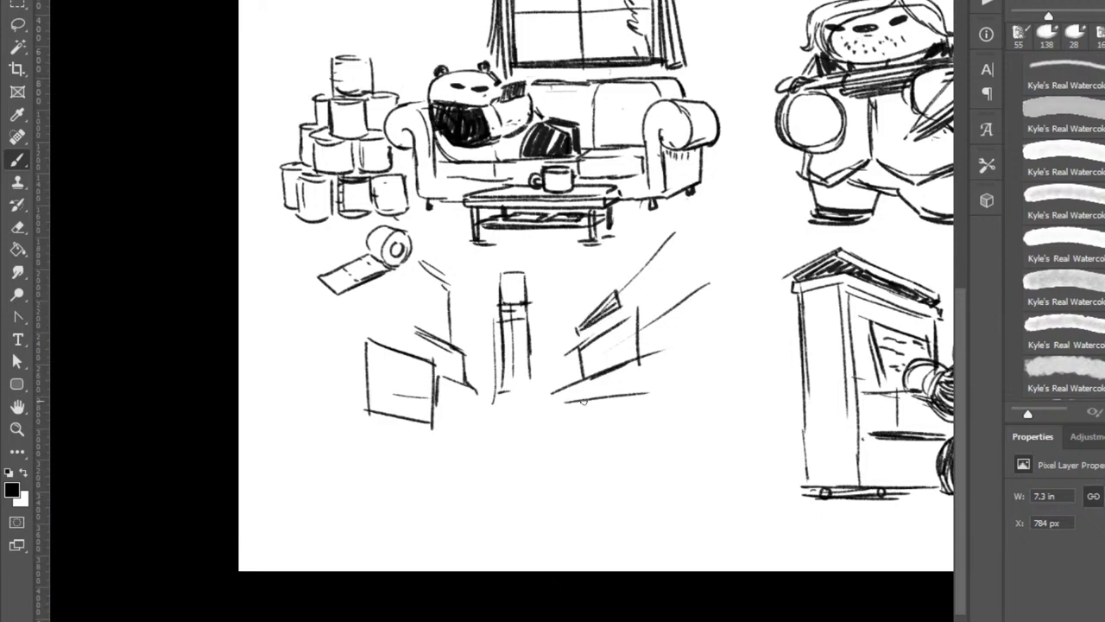
{"action": "mouse_move", "coordinate": [560, 396]}
{"action": "left_mouse_down"}
{"action": "mouse_move", "coordinate": [561, 408]}
{"action": "mouse_move", "coordinate": [578, 403]}
{"action": "left_mouse_up"}
{"action": "left_click_drag", "start_coordinate": [583, 397], "coordinate": [584, 403]}
{"action": "mouse_move", "coordinate": [572, 388]}
{"action": "left_mouse_down"}
{"action": "mouse_move", "coordinate": [572, 405]}
{"action": "mouse_move", "coordinate": [547, 387]}
{"action": "mouse_move", "coordinate": [557, 369]}
{"action": "left_mouse_up"}
{"action": "left_click_drag", "start_coordinate": [563, 357], "coordinate": [558, 386]}
Draw a small sign beside the left buildings and stacked rectangular signs around the central tower's lower half.
{"action": "left_click_drag", "start_coordinate": [456, 395], "coordinate": [499, 451]}
{"action": "mouse_move", "coordinate": [496, 400]}
{"action": "left_mouse_down"}
{"action": "mouse_move", "coordinate": [534, 399]}
{"action": "mouse_move", "coordinate": [531, 451]}
{"action": "left_mouse_up"}
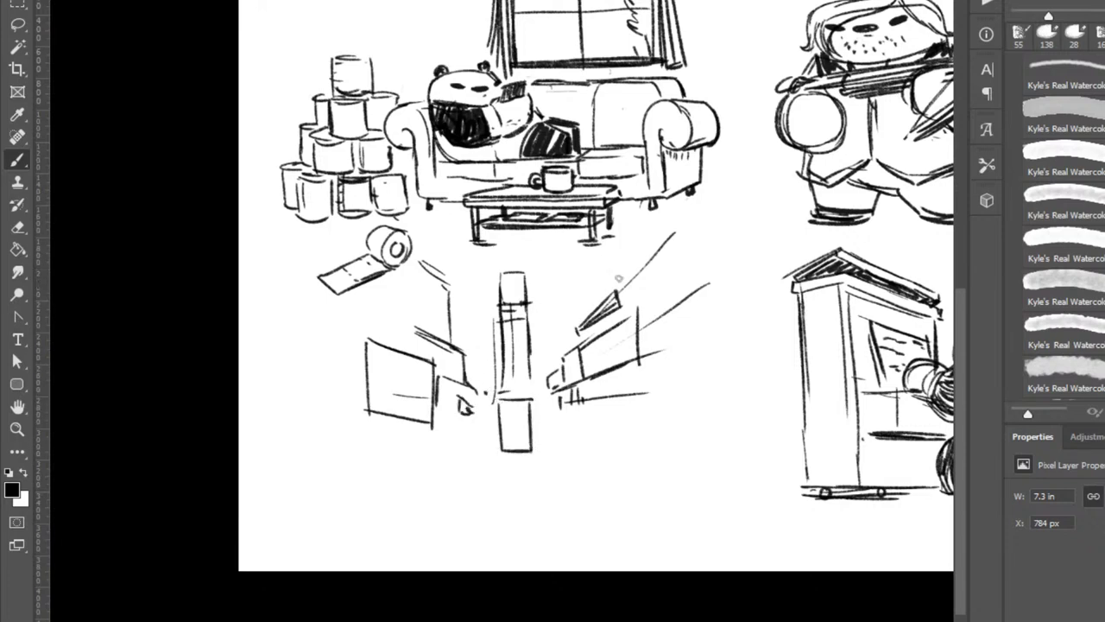
{"action": "left_click_drag", "start_coordinate": [525, 366], "coordinate": [538, 426]}
{"action": "mouse_move", "coordinate": [489, 341]}
{"action": "left_mouse_down"}
{"action": "mouse_move", "coordinate": [490, 391]}
{"action": "mouse_move", "coordinate": [504, 397]}
{"action": "left_mouse_up"}
{"action": "left_click_drag", "start_coordinate": [530, 334], "coordinate": [530, 359]}
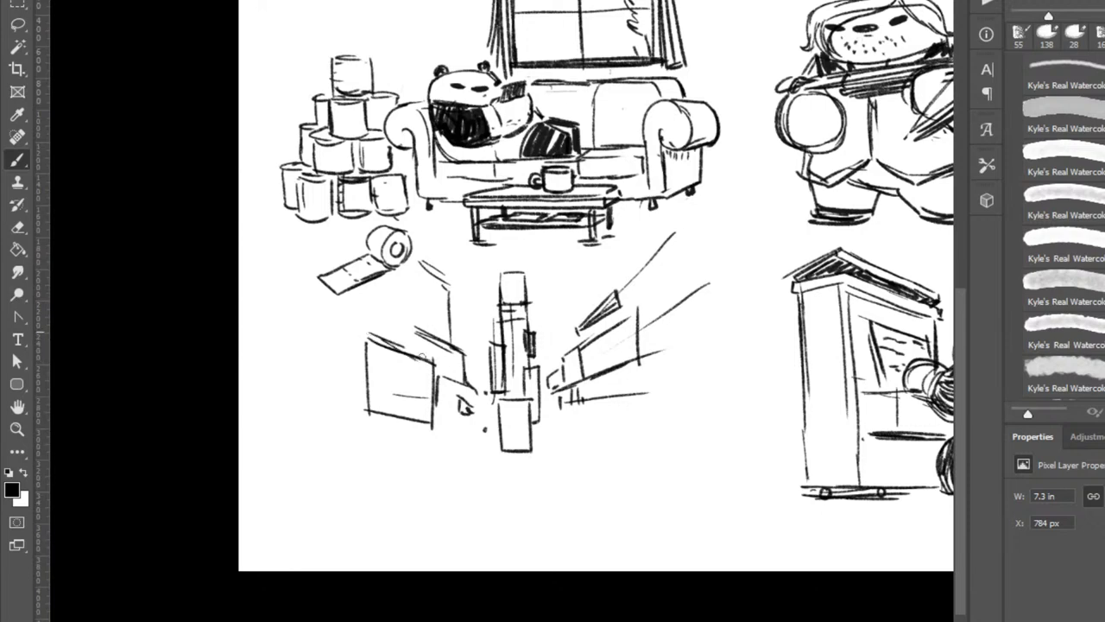
Reinforce the left billboard's edge and sketch vertical tower lines behind it, cleaning up the roof line.
{"action": "key", "text": "e"}
{"action": "key", "text": "b"}
{"action": "left_click_drag", "start_coordinate": [372, 334], "coordinate": [373, 422]}
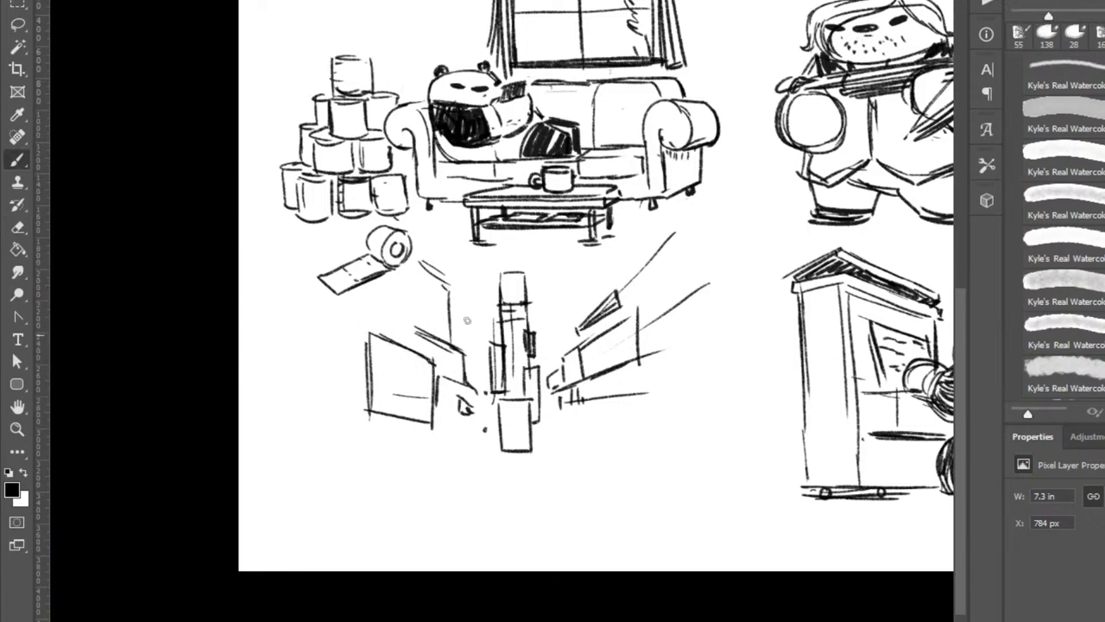
{"action": "mouse_move", "coordinate": [407, 283]}
{"action": "left_mouse_down"}
{"action": "mouse_move", "coordinate": [411, 333]}
{"action": "mouse_move", "coordinate": [427, 309]}
{"action": "mouse_move", "coordinate": [422, 360]}
{"action": "left_mouse_up"}
{"action": "left_click_drag", "start_coordinate": [425, 268], "coordinate": [442, 284]}
{"action": "key", "text": "e"}
{"action": "key", "text": "b"}
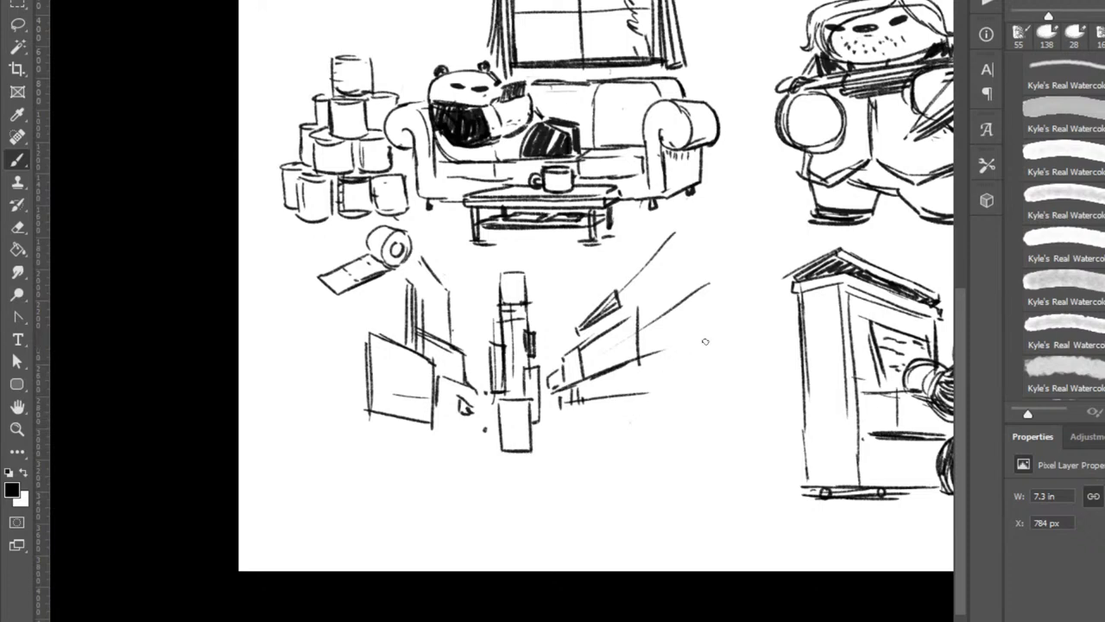
Draw tall vertical building edges on both sides of the central tower and dot its lowest sign.
{"action": "mouse_move", "coordinate": [593, 263]}
{"action": "left_mouse_down"}
{"action": "mouse_move", "coordinate": [590, 344]}
{"action": "mouse_move", "coordinate": [588, 311]}
{"action": "left_mouse_up"}
{"action": "left_click_drag", "start_coordinate": [455, 249], "coordinate": [454, 343]}
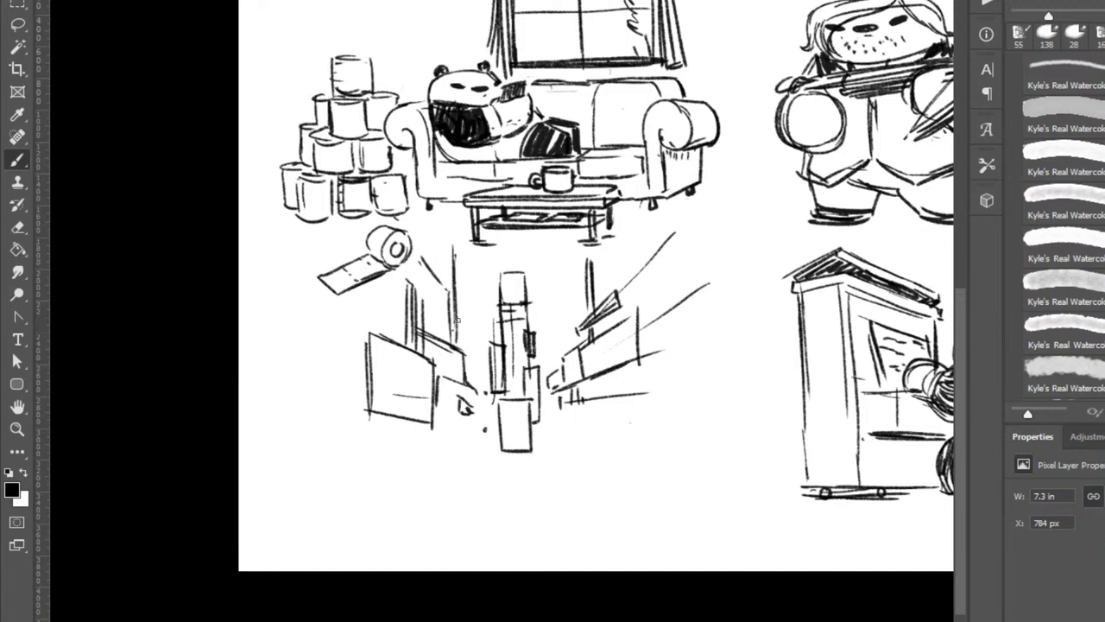
{"action": "left_click_drag", "start_coordinate": [459, 287], "coordinate": [459, 341]}
{"action": "left_click", "coordinate": [518, 424]}
{"action": "left_click_drag", "start_coordinate": [500, 269], "coordinate": [529, 371]}
{"action": "key", "text": "ctrl+z"}
{"action": "key", "text": "ctrl+z"}
Erase lines near the central tower's top and redraw its spire, vertical edges and upper signs.
{"action": "key", "text": "e"}
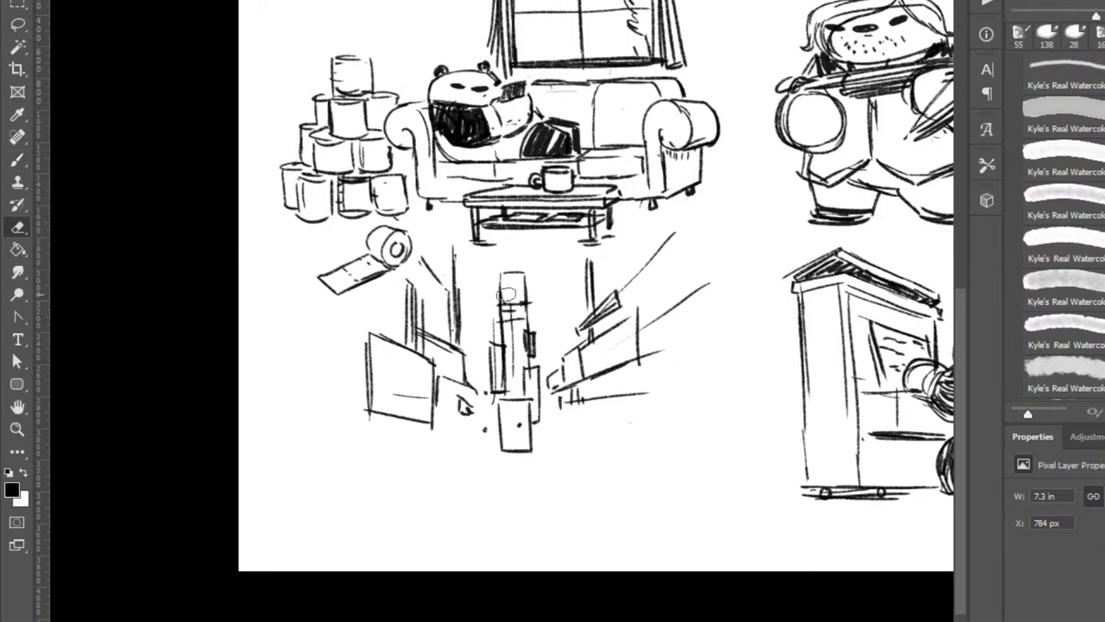
{"action": "left_click_drag", "start_coordinate": [498, 292], "coordinate": [518, 308]}
{"action": "key", "text": "b"}
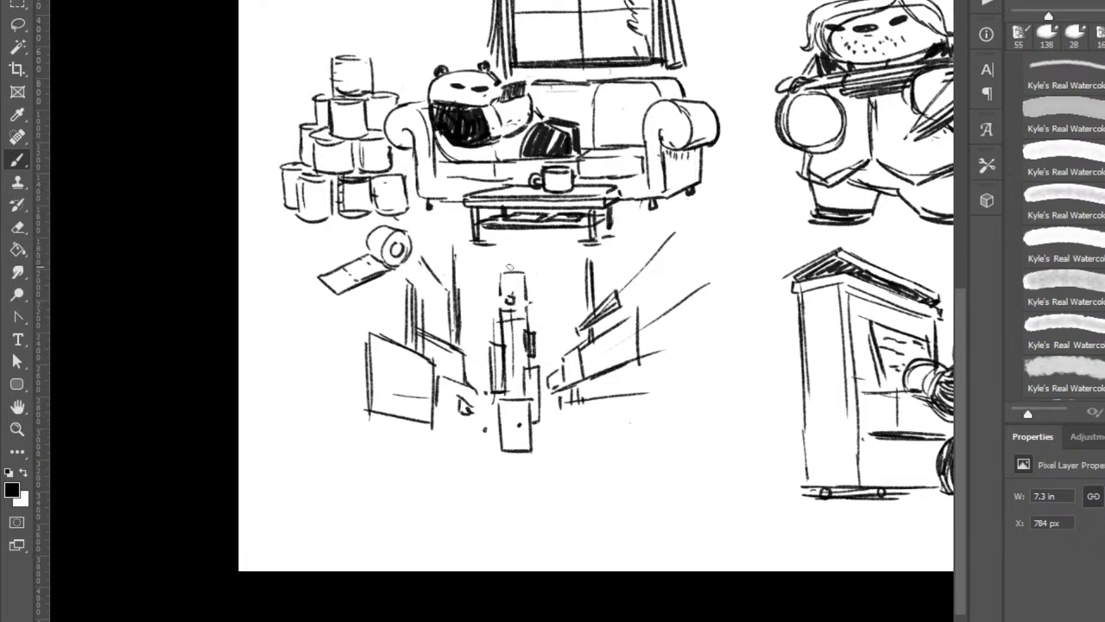
{"action": "left_click_drag", "start_coordinate": [510, 265], "coordinate": [509, 302]}
{"action": "left_click_drag", "start_coordinate": [494, 264], "coordinate": [496, 348]}
{"action": "mouse_move", "coordinate": [528, 260]}
{"action": "left_mouse_down"}
{"action": "mouse_move", "coordinate": [530, 332]}
{"action": "mouse_move", "coordinate": [518, 307]}
{"action": "mouse_move", "coordinate": [522, 329]}
{"action": "mouse_move", "coordinate": [501, 343]}
{"action": "mouse_move", "coordinate": [527, 323]}
{"action": "left_mouse_up"}
{"action": "left_click_drag", "start_coordinate": [523, 321], "coordinate": [525, 351]}
{"action": "left_click_drag", "start_coordinate": [502, 462], "coordinate": [502, 467]}
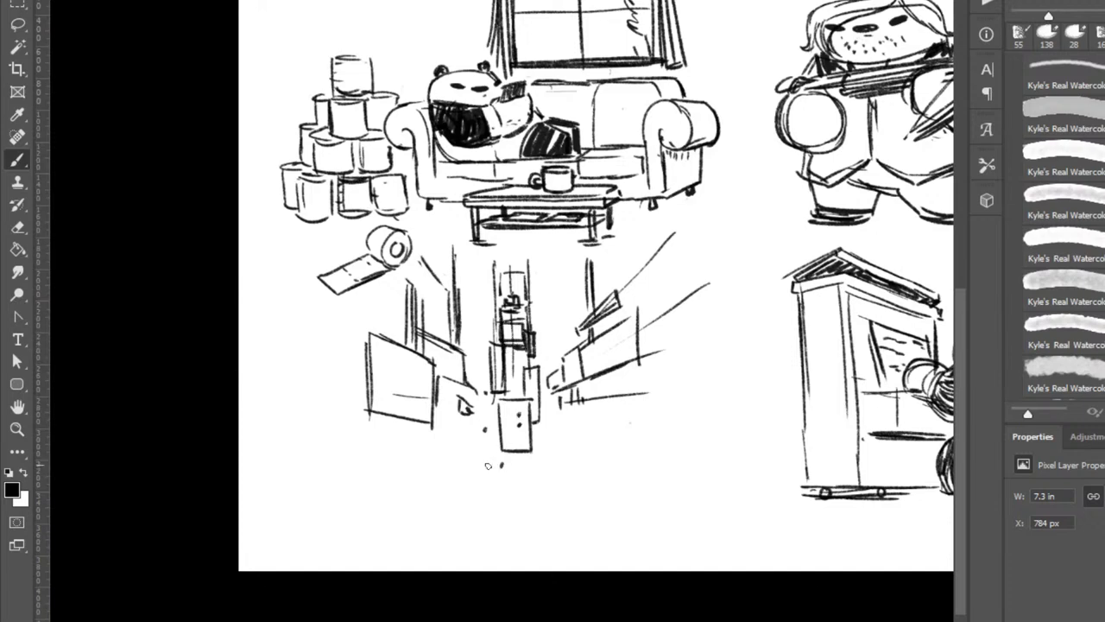
Draw the large foreground building on the street's right side with a tall billboard face and a base line.
{"action": "left_click", "coordinate": [368, 466]}
{"action": "mouse_move", "coordinate": [583, 425]}
{"action": "left_mouse_down"}
{"action": "mouse_move", "coordinate": [709, 414]}
{"action": "mouse_move", "coordinate": [610, 423]}
{"action": "mouse_move", "coordinate": [675, 419]}
{"action": "left_mouse_up"}
{"action": "mouse_move", "coordinate": [663, 265]}
{"action": "left_mouse_down"}
{"action": "mouse_move", "coordinate": [653, 409]}
{"action": "mouse_move", "coordinate": [723, 243]}
{"action": "left_mouse_up"}
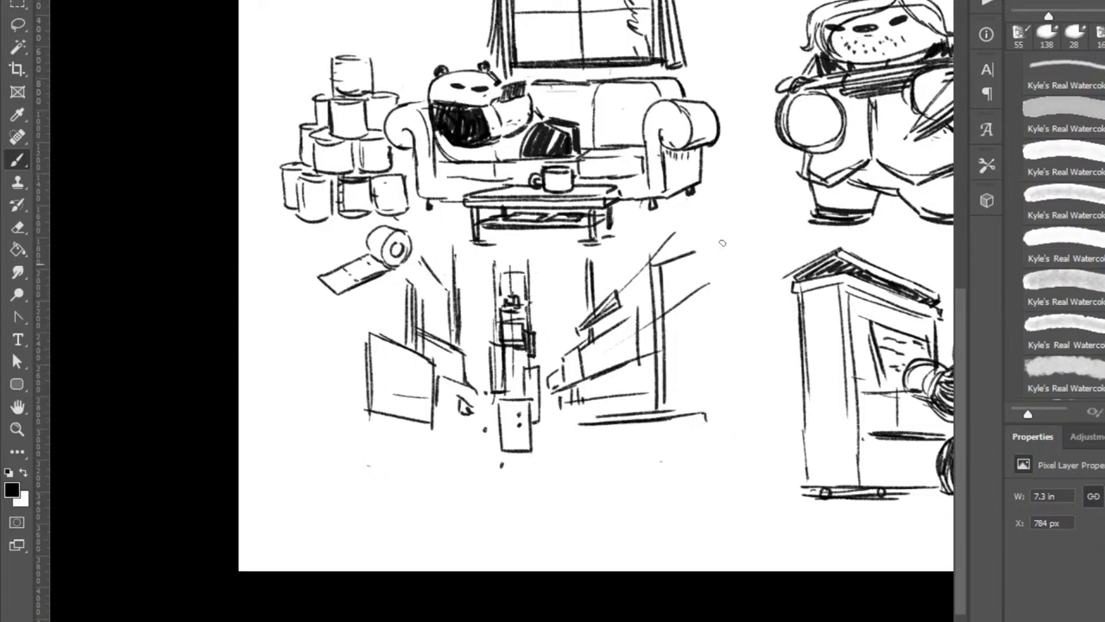
{"action": "key", "text": "ctrl+z"}
{"action": "mouse_move", "coordinate": [659, 264]}
{"action": "left_mouse_down"}
{"action": "mouse_move", "coordinate": [715, 219]}
{"action": "mouse_move", "coordinate": [718, 393]}
{"action": "mouse_move", "coordinate": [665, 410]}
{"action": "mouse_move", "coordinate": [678, 414]}
{"action": "left_mouse_up"}
Outline the foreground building and the roof edges behind the billboard on the street's left side.
{"action": "left_click_drag", "start_coordinate": [302, 306], "coordinate": [325, 392]}
{"action": "left_click_drag", "start_coordinate": [344, 295], "coordinate": [343, 409]}
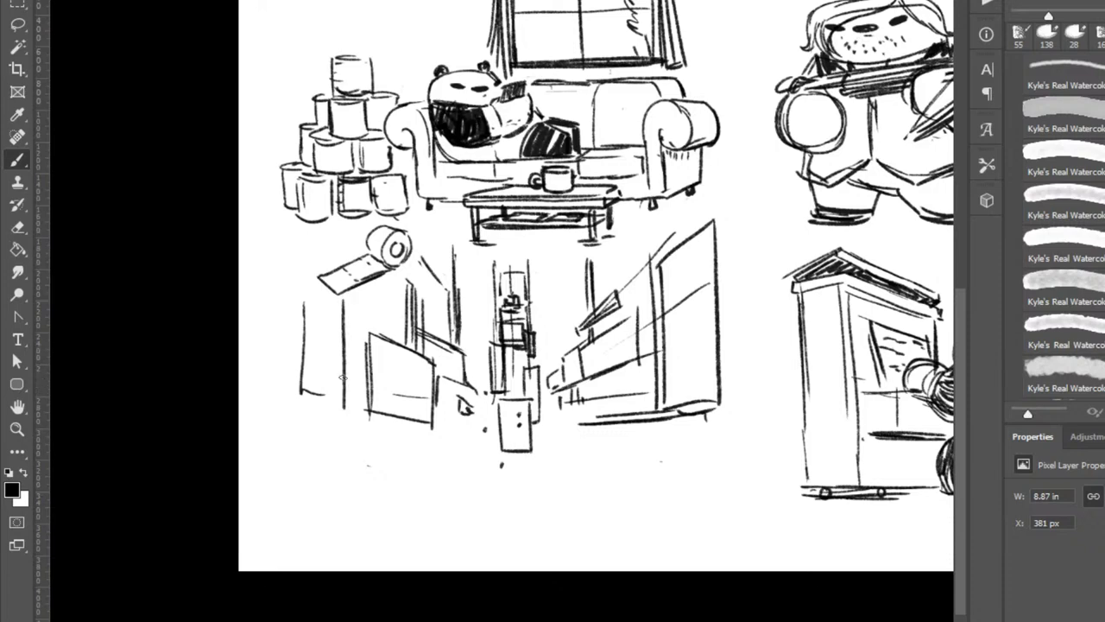
{"action": "mouse_move", "coordinate": [359, 316]}
{"action": "left_mouse_down"}
{"action": "mouse_move", "coordinate": [382, 302]}
{"action": "mouse_move", "coordinate": [388, 334]}
{"action": "left_mouse_up"}
{"action": "left_click_drag", "start_coordinate": [382, 291], "coordinate": [383, 338]}
Sketch light perspective guide lines for the street's edges below the buildings on both sides.
{"action": "left_click_drag", "start_coordinate": [411, 472], "coordinate": [352, 488]}
{"action": "mouse_move", "coordinate": [576, 446]}
{"action": "left_mouse_down"}
{"action": "mouse_move", "coordinate": [686, 489]}
{"action": "mouse_move", "coordinate": [637, 480]}
{"action": "left_mouse_up"}
{"action": "left_click_drag", "start_coordinate": [303, 435], "coordinate": [283, 438]}
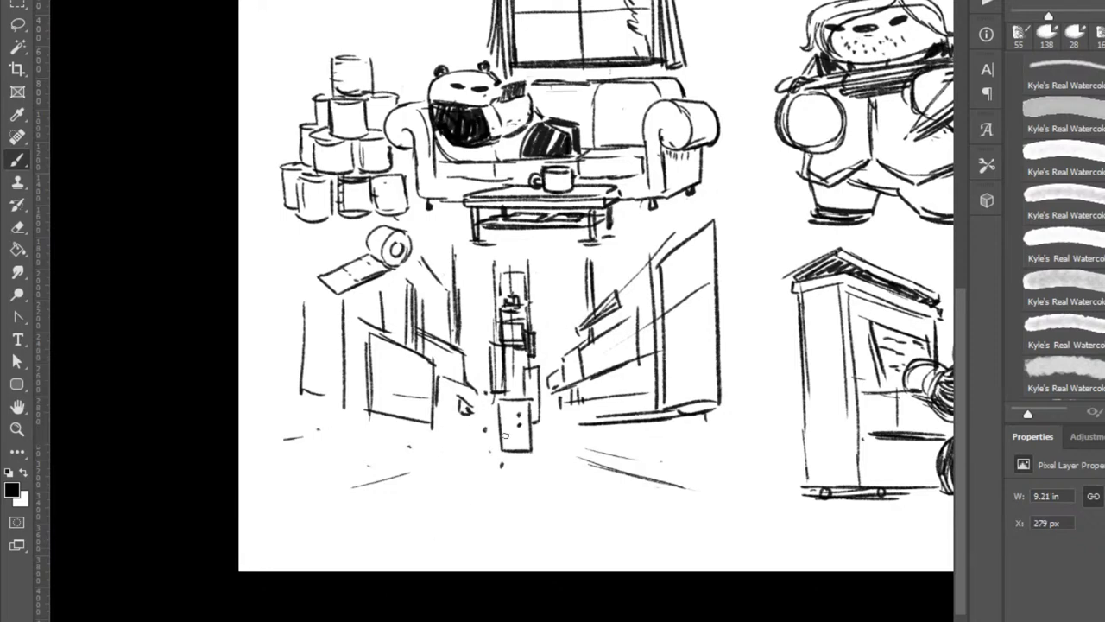
Add small boxes and marks around the central tower's base at the far end of the street.
{"action": "mouse_move", "coordinate": [499, 434]}
{"action": "left_mouse_down"}
{"action": "mouse_move", "coordinate": [537, 442]}
{"action": "mouse_move", "coordinate": [508, 443]}
{"action": "mouse_move", "coordinate": [469, 415]}
{"action": "mouse_move", "coordinate": [482, 448]}
{"action": "left_mouse_up"}
{"action": "left_click_drag", "start_coordinate": [474, 450], "coordinate": [482, 449]}
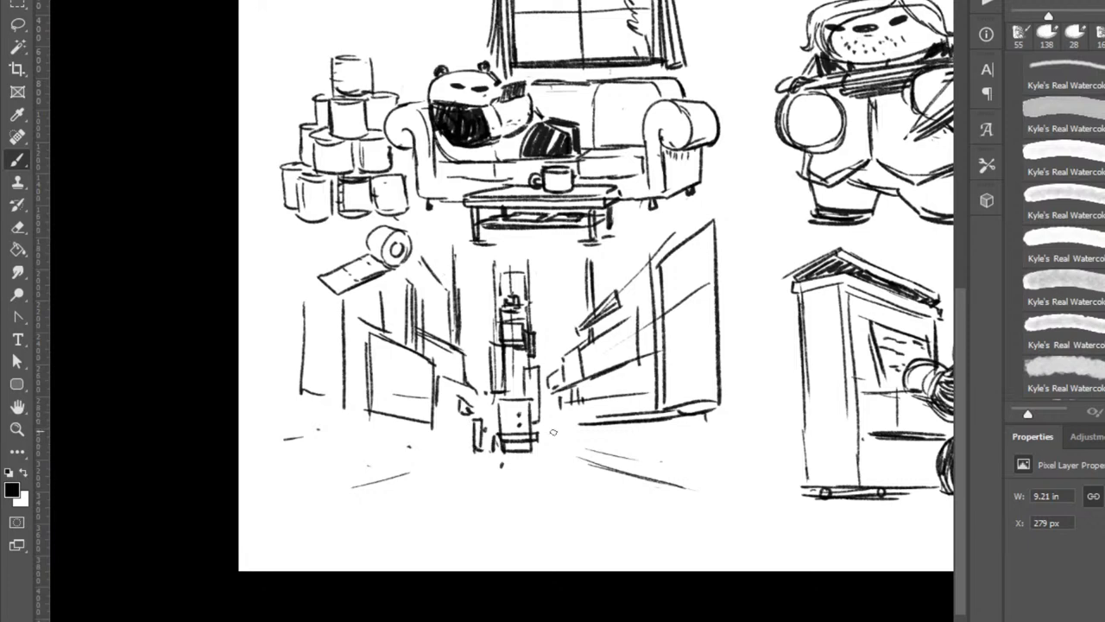
{"action": "left_click_drag", "start_coordinate": [552, 447], "coordinate": [551, 432]}
{"action": "left_click_drag", "start_coordinate": [550, 433], "coordinate": [558, 447]}
Draw a tiny object on the right sidewalk and the first storefront lines beneath the right-hand building.
{"action": "left_click_drag", "start_coordinate": [634, 474], "coordinate": [642, 479]}
{"action": "left_click", "coordinate": [642, 458]}
{"action": "left_click_drag", "start_coordinate": [602, 437], "coordinate": [602, 461]}
{"action": "left_click_drag", "start_coordinate": [602, 430], "coordinate": [673, 423]}
{"action": "left_click_drag", "start_coordinate": [612, 438], "coordinate": [684, 431]}
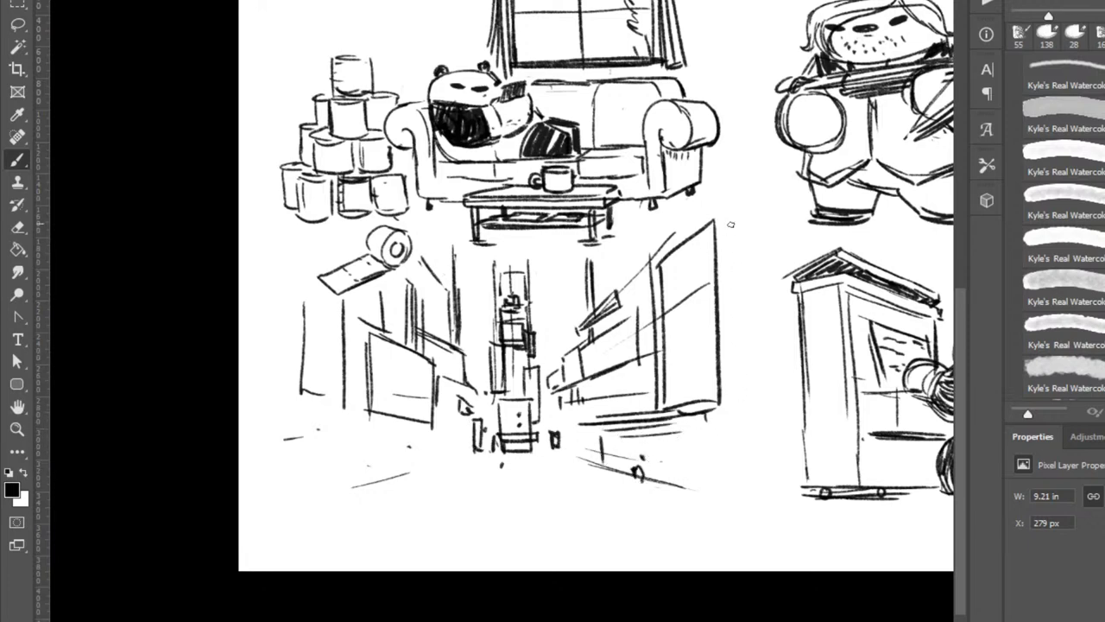
{"action": "mouse_move", "coordinate": [781, 201]}
{"action": "left_mouse_down"}
{"action": "mouse_move", "coordinate": [731, 228]}
{"action": "mouse_move", "coordinate": [781, 202]}
{"action": "left_mouse_up"}
{"action": "left_click_drag", "start_coordinate": [727, 504], "coordinate": [796, 521]}
{"action": "key", "text": "ctrl+z"}
{"action": "key", "text": "ctrl+z"}
Draw the row of boxy storefronts along the ground floor of the right-hand buildings.
{"action": "mouse_move", "coordinate": [708, 429]}
{"action": "left_mouse_down"}
{"action": "mouse_move", "coordinate": [784, 425]}
{"action": "mouse_move", "coordinate": [714, 432]}
{"action": "mouse_move", "coordinate": [742, 424]}
{"action": "left_mouse_up"}
{"action": "key", "text": "e"}
{"action": "key", "text": "b"}
{"action": "left_click_drag", "start_coordinate": [678, 448], "coordinate": [680, 472]}
{"action": "key", "text": "ctrl+z"}
{"action": "mouse_move", "coordinate": [581, 431]}
{"action": "left_mouse_down"}
{"action": "mouse_move", "coordinate": [640, 433]}
{"action": "mouse_move", "coordinate": [637, 462]}
{"action": "mouse_move", "coordinate": [581, 447]}
{"action": "mouse_move", "coordinate": [698, 456]}
{"action": "mouse_move", "coordinate": [662, 430]}
{"action": "mouse_move", "coordinate": [663, 469]}
{"action": "left_mouse_up"}
{"action": "mouse_move", "coordinate": [659, 431]}
{"action": "left_mouse_down"}
{"action": "mouse_move", "coordinate": [699, 431]}
{"action": "mouse_move", "coordinate": [753, 433]}
{"action": "mouse_move", "coordinate": [736, 432]}
{"action": "mouse_move", "coordinate": [737, 481]}
{"action": "left_mouse_up"}
{"action": "left_click_drag", "start_coordinate": [665, 459], "coordinate": [738, 479]}
{"action": "mouse_move", "coordinate": [695, 468]}
{"action": "left_mouse_down"}
{"action": "mouse_move", "coordinate": [737, 483]}
{"action": "mouse_move", "coordinate": [724, 476]}
{"action": "left_mouse_up"}
{"action": "key", "text": "ctrl+z"}
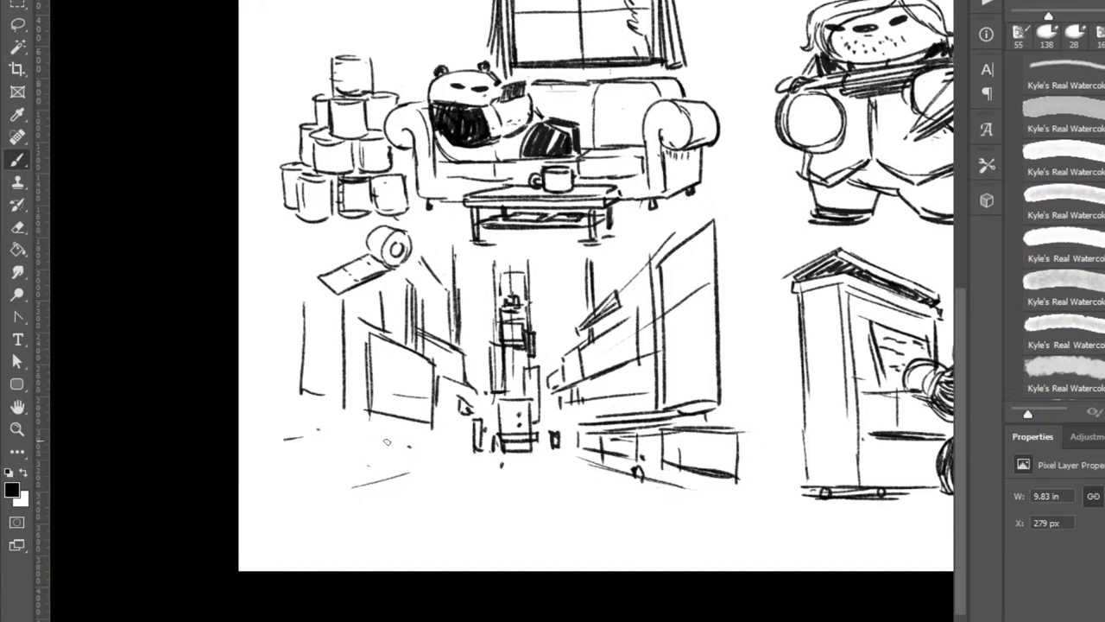
Draw the storefront panels, signs and doorway along the ground floor of the left-hand buildings.
{"action": "mouse_move", "coordinate": [414, 432]}
{"action": "left_mouse_down"}
{"action": "mouse_move", "coordinate": [415, 458]}
{"action": "mouse_move", "coordinate": [418, 435]}
{"action": "mouse_move", "coordinate": [455, 430]}
{"action": "left_mouse_up"}
{"action": "left_click_drag", "start_coordinate": [455, 431], "coordinate": [456, 449]}
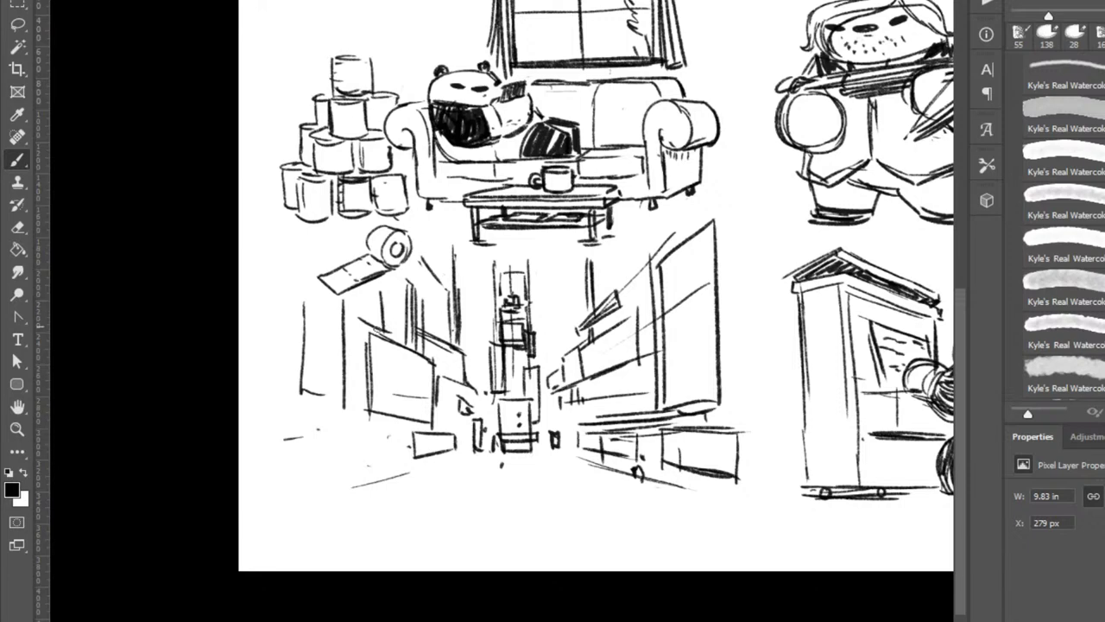
{"action": "left_click_drag", "start_coordinate": [301, 431], "coordinate": [301, 479]}
{"action": "mouse_move", "coordinate": [318, 411]}
{"action": "left_mouse_down"}
{"action": "mouse_move", "coordinate": [321, 452]}
{"action": "mouse_move", "coordinate": [318, 408]}
{"action": "mouse_move", "coordinate": [348, 417]}
{"action": "mouse_move", "coordinate": [351, 442]}
{"action": "mouse_move", "coordinate": [351, 470]}
{"action": "left_mouse_up"}
{"action": "mouse_move", "coordinate": [368, 422]}
{"action": "left_mouse_down"}
{"action": "mouse_move", "coordinate": [368, 436]}
{"action": "mouse_move", "coordinate": [404, 428]}
{"action": "left_mouse_up"}
{"action": "mouse_move", "coordinate": [404, 427]}
{"action": "left_mouse_down"}
{"action": "mouse_move", "coordinate": [405, 441]}
{"action": "mouse_move", "coordinate": [359, 436]}
{"action": "left_mouse_up"}
{"action": "mouse_move", "coordinate": [358, 436]}
{"action": "left_mouse_down"}
{"action": "mouse_move", "coordinate": [402, 440]}
{"action": "mouse_move", "coordinate": [406, 428]}
{"action": "mouse_move", "coordinate": [387, 466]}
{"action": "left_mouse_up"}
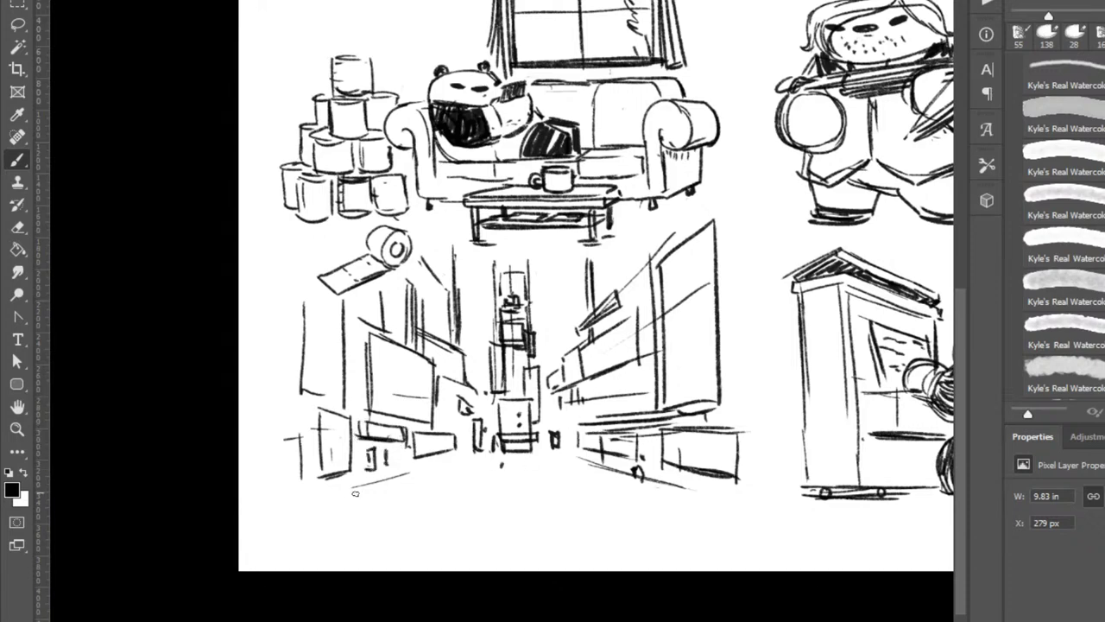
Sketch the road's curbs, a solid centre line and dashed lane markings converging towards the central tower.
{"action": "left_click_drag", "start_coordinate": [319, 501], "coordinate": [466, 451]}
{"action": "mouse_move", "coordinate": [383, 485]}
{"action": "left_mouse_down"}
{"action": "mouse_move", "coordinate": [435, 462]}
{"action": "mouse_move", "coordinate": [442, 547]}
{"action": "left_mouse_up"}
{"action": "left_click_drag", "start_coordinate": [494, 451], "coordinate": [430, 557]}
{"action": "left_click_drag", "start_coordinate": [366, 529], "coordinate": [380, 521]}
{"action": "left_click_drag", "start_coordinate": [397, 510], "coordinate": [443, 478]}
{"action": "left_click_drag", "start_coordinate": [450, 472], "coordinate": [494, 453]}
{"action": "mouse_move", "coordinate": [597, 466]}
{"action": "left_mouse_down"}
{"action": "mouse_move", "coordinate": [744, 501]}
{"action": "mouse_move", "coordinate": [653, 481]}
{"action": "left_mouse_up"}
{"action": "mouse_move", "coordinate": [321, 505]}
{"action": "left_mouse_down"}
{"action": "mouse_move", "coordinate": [296, 514]}
{"action": "mouse_move", "coordinate": [389, 480]}
{"action": "left_mouse_up"}
{"action": "mouse_move", "coordinate": [457, 455]}
{"action": "left_mouse_down"}
{"action": "mouse_move", "coordinate": [294, 513]}
{"action": "mouse_move", "coordinate": [314, 492]}
{"action": "left_mouse_up"}
Add a small debris mark on the road and horizontal lines closing off the street's far end.
{"action": "left_click_drag", "start_coordinate": [608, 501], "coordinate": [618, 504]}
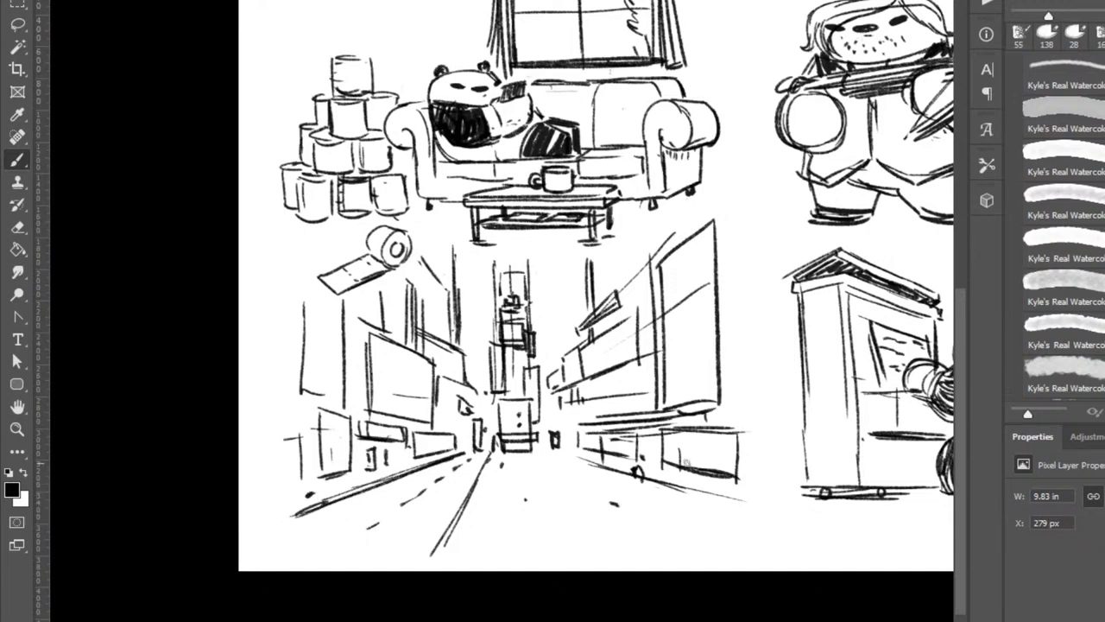
{"action": "left_click_drag", "start_coordinate": [482, 462], "coordinate": [568, 453]}
{"action": "left_click_drag", "start_coordinate": [502, 455], "coordinate": [542, 453]}
Draw a tiny round figure with a question mark above its head in the middle of the street.
{"action": "left_click_drag", "start_coordinate": [560, 490], "coordinate": [582, 485]}
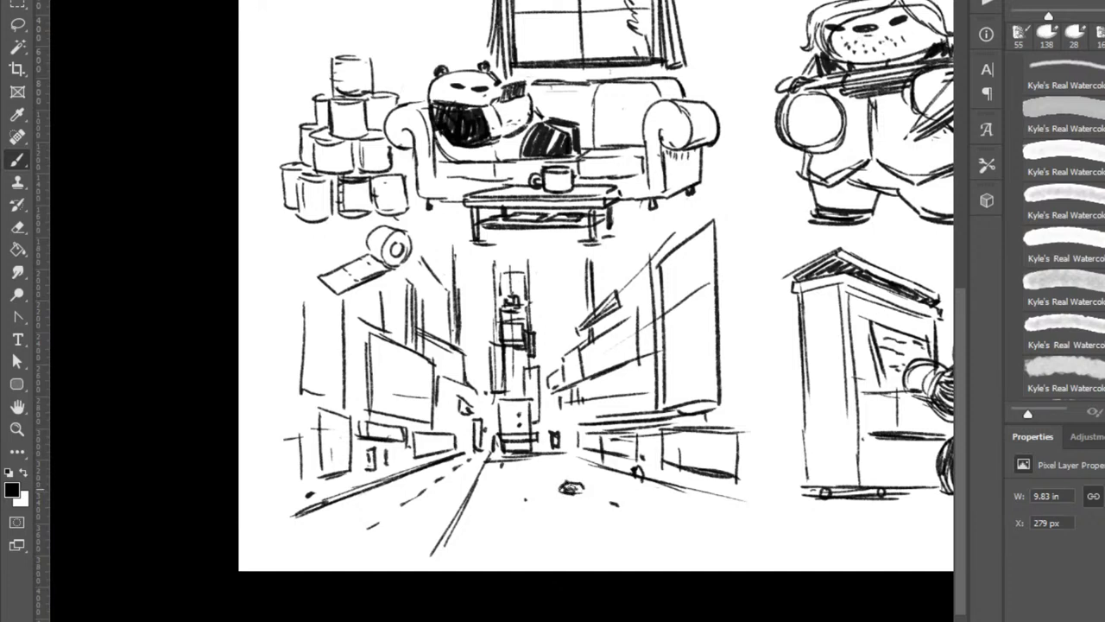
{"action": "key", "text": "e"}
{"action": "key", "text": "b"}
{"action": "mouse_move", "coordinate": [564, 491]}
{"action": "left_mouse_down"}
{"action": "mouse_move", "coordinate": [580, 492]}
{"action": "mouse_move", "coordinate": [564, 505]}
{"action": "left_mouse_up"}
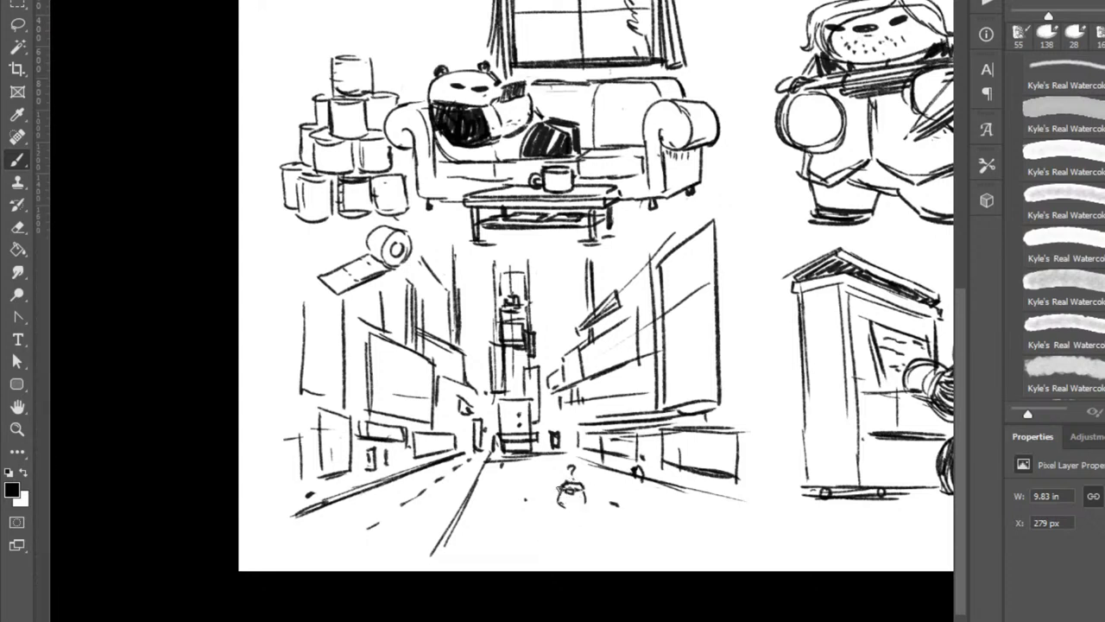
{"action": "mouse_move", "coordinate": [549, 489]}
{"action": "left_mouse_down"}
{"action": "mouse_move", "coordinate": [595, 497]}
{"action": "mouse_move", "coordinate": [561, 496]}
{"action": "mouse_move", "coordinate": [585, 495]}
{"action": "mouse_move", "coordinate": [586, 510]}
{"action": "mouse_move", "coordinate": [554, 513]}
{"action": "left_mouse_up"}
Draw a scribbled tumbleweed in the foreground of the street with a dashed bouncing trail behind it.
{"action": "mouse_move", "coordinate": [329, 520]}
{"action": "left_mouse_down"}
{"action": "mouse_move", "coordinate": [486, 527]}
{"action": "mouse_move", "coordinate": [493, 516]}
{"action": "mouse_move", "coordinate": [490, 532]}
{"action": "mouse_move", "coordinate": [484, 517]}
{"action": "mouse_move", "coordinate": [504, 527]}
{"action": "mouse_move", "coordinate": [478, 508]}
{"action": "mouse_move", "coordinate": [473, 524]}
{"action": "mouse_move", "coordinate": [339, 525]}
{"action": "mouse_move", "coordinate": [435, 518]}
{"action": "mouse_move", "coordinate": [482, 537]}
{"action": "left_mouse_up"}
{"action": "key", "text": "e"}
{"action": "key", "text": "b"}
{"action": "key", "text": "e"}
{"action": "key", "text": "b"}
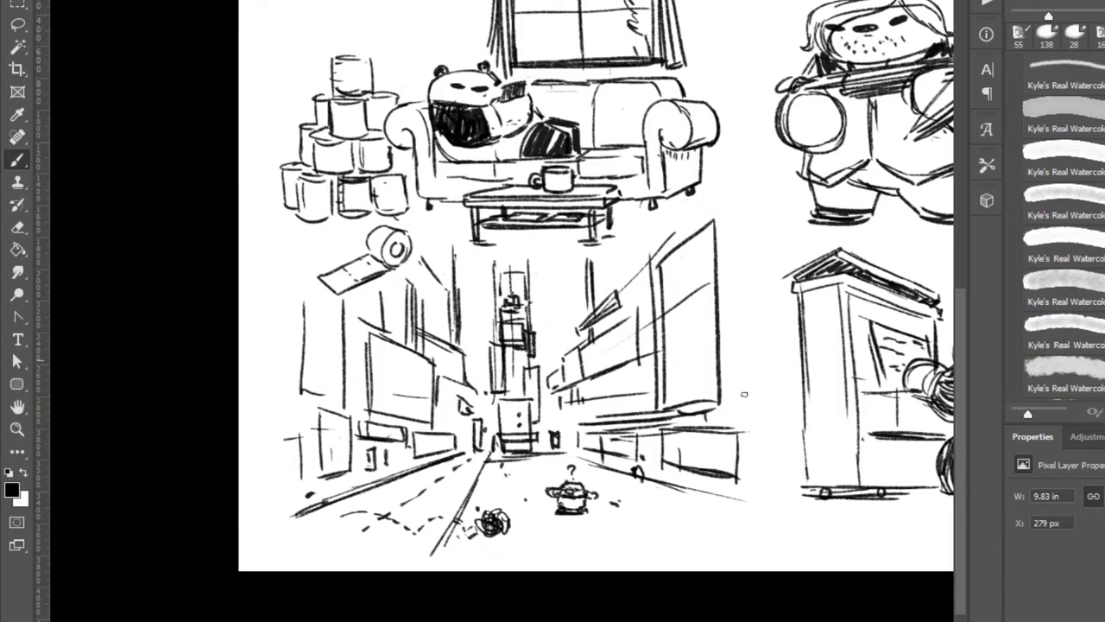
Add a new empty layer and hide the other sketches so only the street scene stays visible.
{"action": "key", "text": "ctrl+alt+shift+n"}
{"action": "key", "text": "ctrl+e"}
{"action": "key", "text": "ctrl+alt+shift+n"}
{"action": "key", "text": "ctrl+comma"}
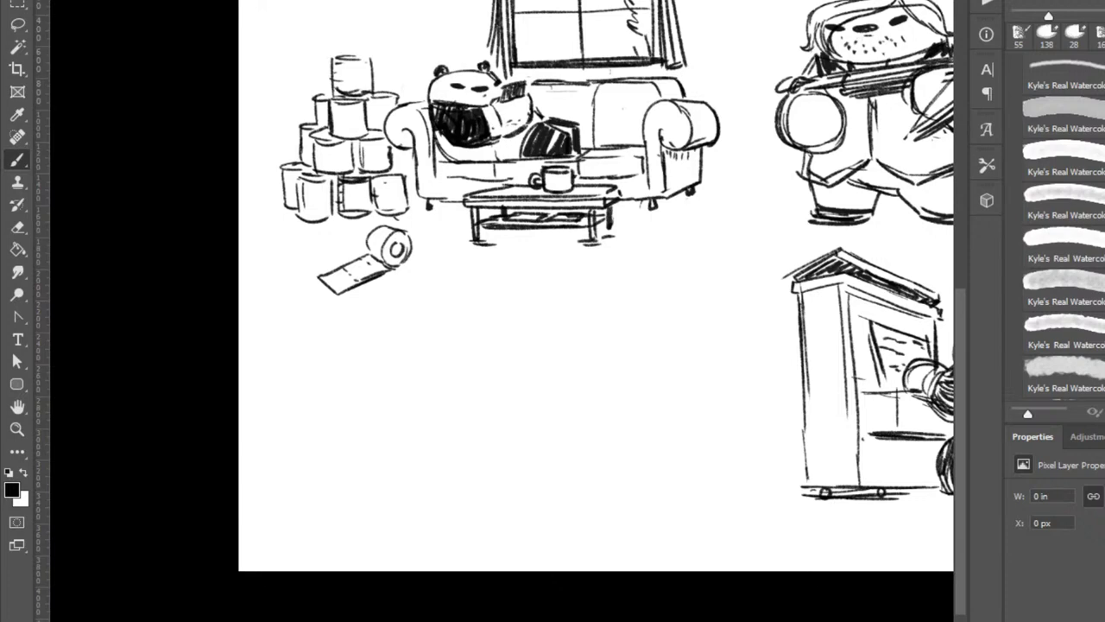
{"action": "key", "text": "ctrl+z"}
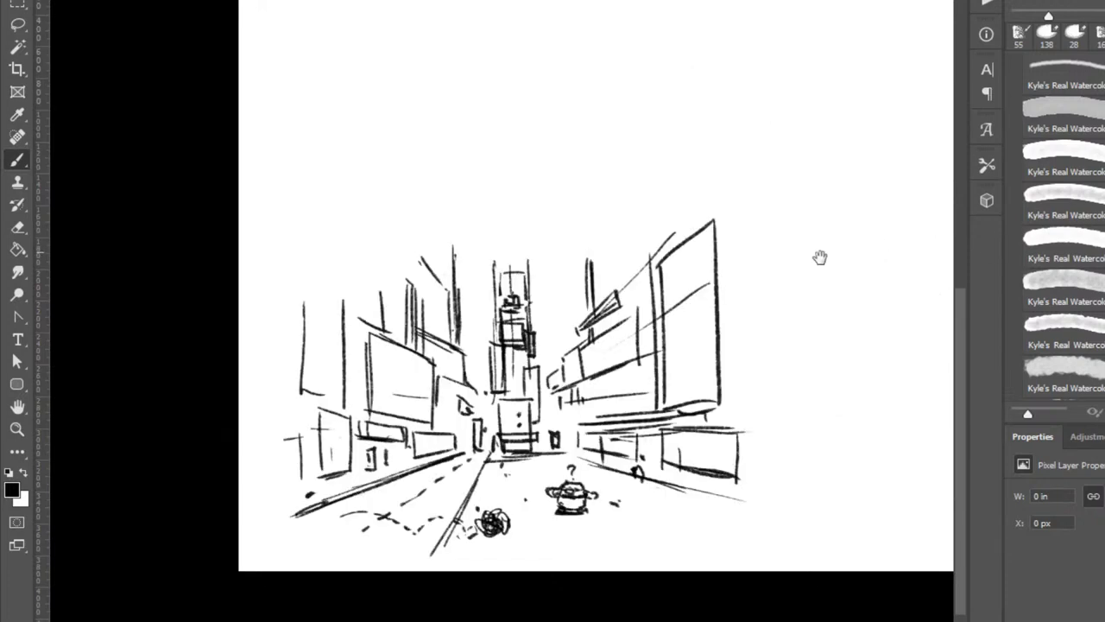
Draw the top curve of a tilted panda head with two dark round ears above the street scene.
{"action": "left_click_drag", "start_coordinate": [779, 276], "coordinate": [635, 412]}
{"action": "left_click_drag", "start_coordinate": [708, 340], "coordinate": [659, 263]}
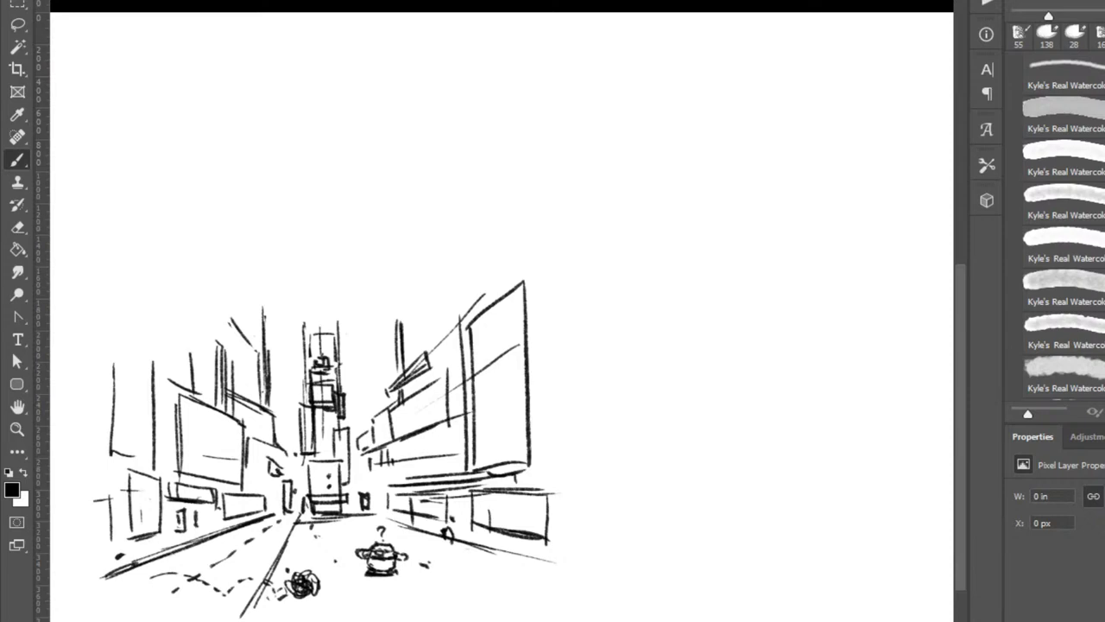
{"action": "key", "text": "z"}
{"action": "mouse_move", "coordinate": [686, 135]}
{"action": "left_mouse_down"}
{"action": "mouse_move", "coordinate": [716, 141]}
{"action": "mouse_move", "coordinate": [838, 288]}
{"action": "mouse_move", "coordinate": [758, 345]}
{"action": "left_mouse_up"}
{"action": "left_click_drag", "start_coordinate": [706, 391], "coordinate": [740, 354]}
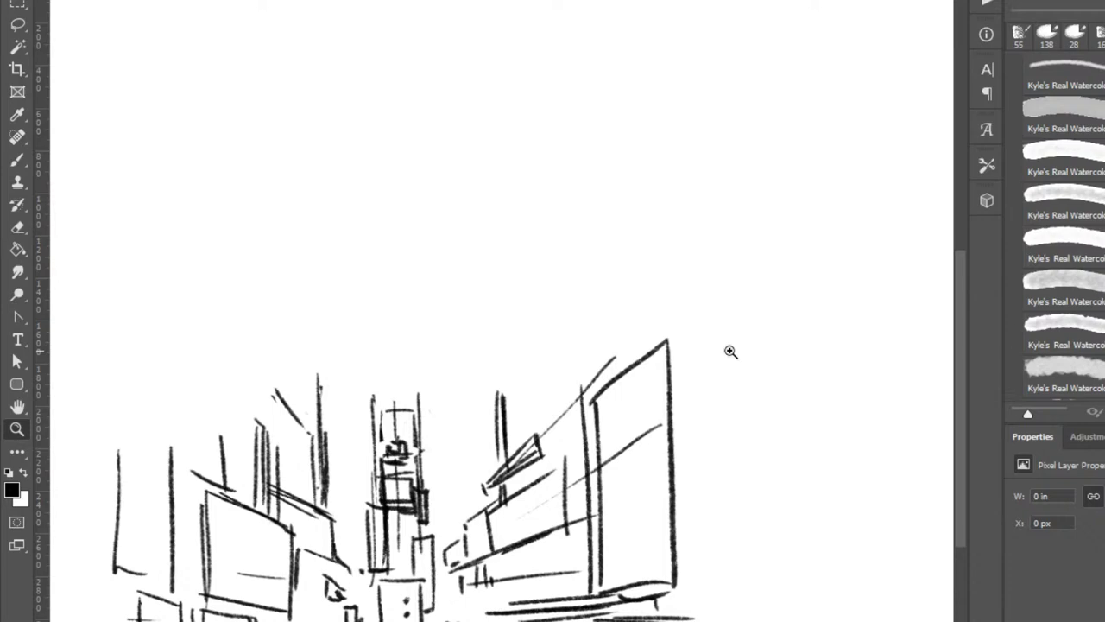
{"action": "left_click_drag", "start_coordinate": [665, 192], "coordinate": [785, 251]}
{"action": "key", "text": "b"}
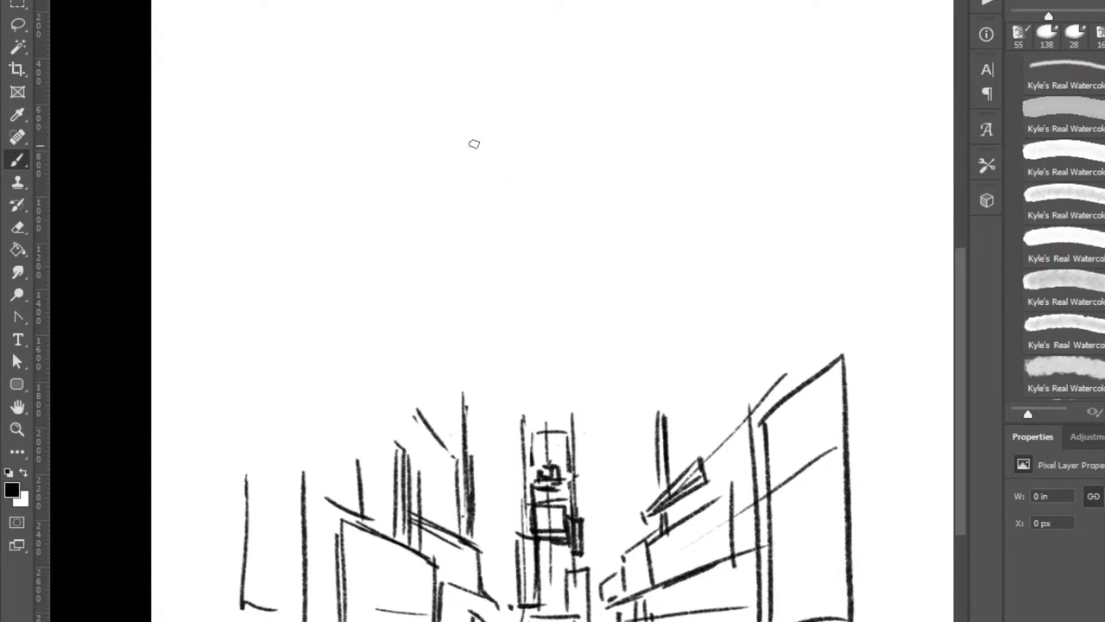
{"action": "key", "text": "e"}
{"action": "key", "text": "b"}
{"action": "left_click_drag", "start_coordinate": [513, 56], "coordinate": [587, 74]}
{"action": "key", "text": "ctrl+z"}
{"action": "mouse_move", "coordinate": [518, 46]}
{"action": "left_mouse_down"}
{"action": "mouse_move", "coordinate": [646, 106]}
{"action": "mouse_move", "coordinate": [653, 138]}
{"action": "mouse_move", "coordinate": [637, 106]}
{"action": "mouse_move", "coordinate": [654, 102]}
{"action": "left_mouse_up"}
{"action": "left_click_drag", "start_coordinate": [570, 47], "coordinate": [598, 52]}
{"action": "mouse_move", "coordinate": [635, 85]}
{"action": "left_mouse_down"}
{"action": "mouse_move", "coordinate": [663, 99]}
{"action": "mouse_move", "coordinate": [630, 80]}
{"action": "left_mouse_up"}
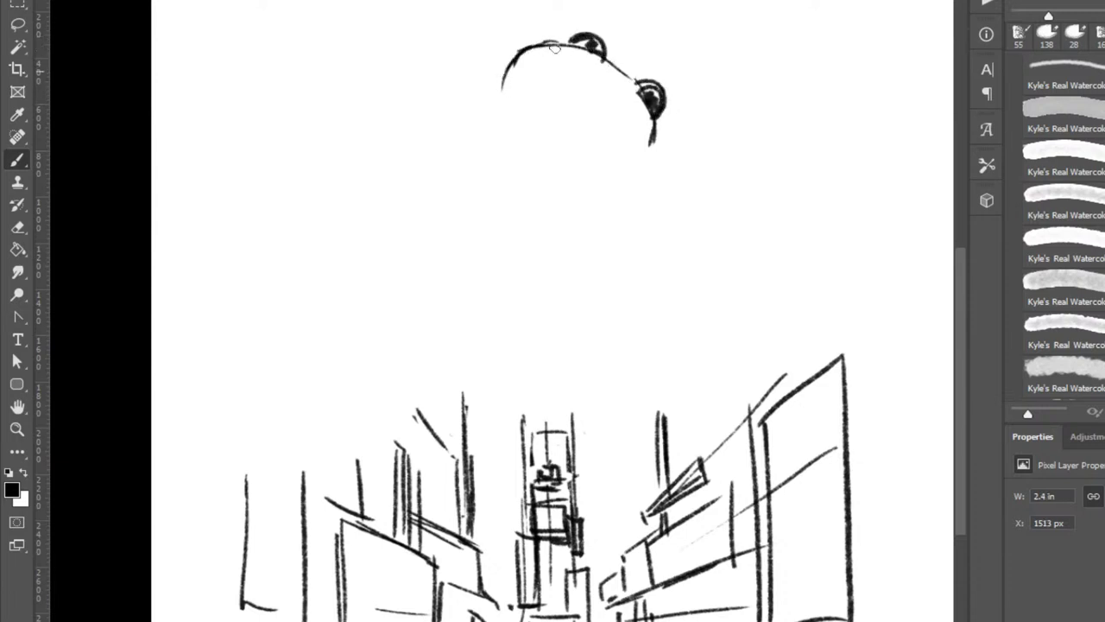
Trim the left end of the head curve and fill in the panda's dark eyes and nose.
{"action": "key", "text": "e"}
{"action": "key", "text": "b"}
{"action": "mouse_move", "coordinate": [506, 60]}
{"action": "left_mouse_down"}
{"action": "mouse_move", "coordinate": [545, 43]}
{"action": "mouse_move", "coordinate": [531, 82]}
{"action": "left_mouse_up"}
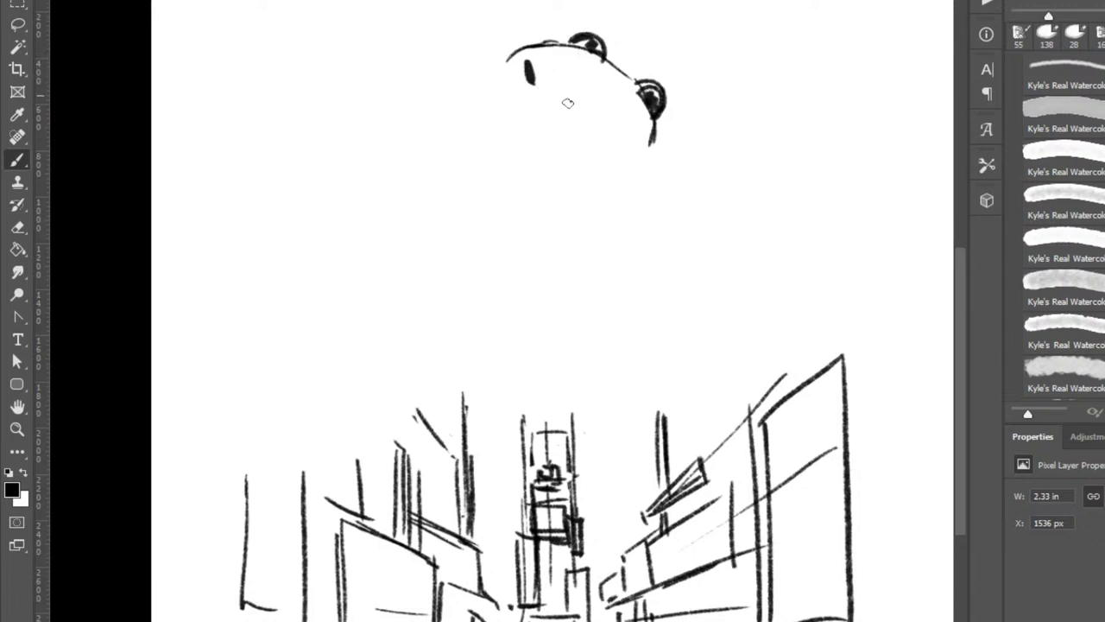
{"action": "left_click_drag", "start_coordinate": [583, 136], "coordinate": [605, 148]}
{"action": "mouse_move", "coordinate": [546, 97]}
{"action": "left_mouse_down"}
{"action": "mouse_move", "coordinate": [614, 144]}
{"action": "mouse_move", "coordinate": [603, 135]}
{"action": "left_mouse_up"}
{"action": "key", "text": "e"}
{"action": "key", "text": "b"}
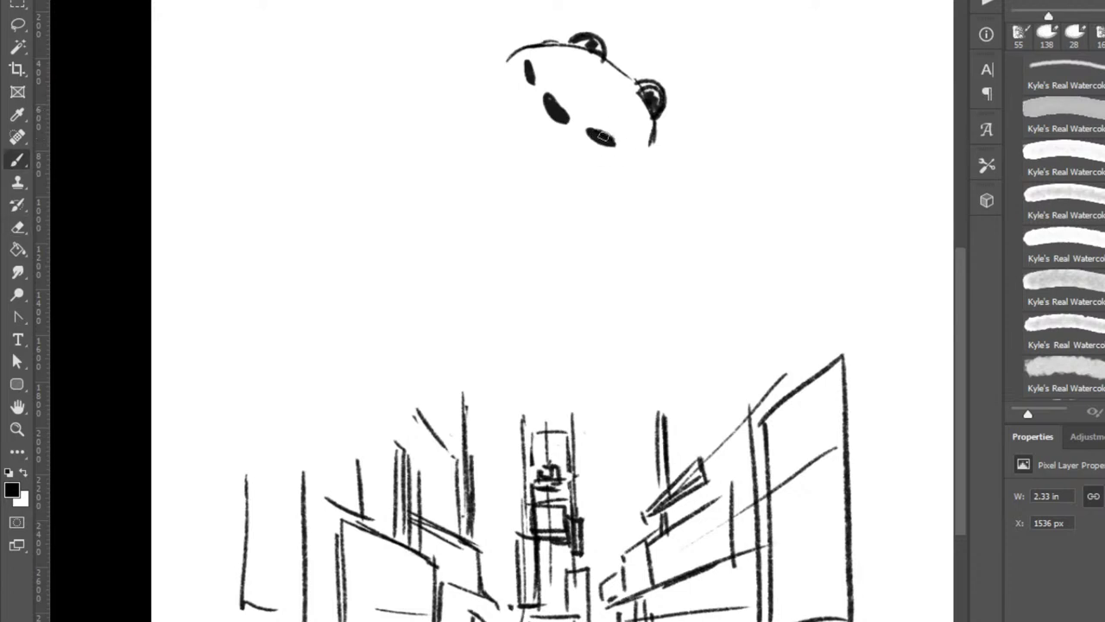
{"action": "key", "text": "e"}
{"action": "key", "text": "b"}
Reinforce the panda's head outline across the forehead, between the ears and down the right cheek.
{"action": "mouse_move", "coordinate": [528, 61]}
{"action": "left_mouse_down"}
{"action": "mouse_move", "coordinate": [532, 82]}
{"action": "mouse_move", "coordinate": [544, 40]}
{"action": "mouse_move", "coordinate": [583, 43]}
{"action": "left_mouse_up"}
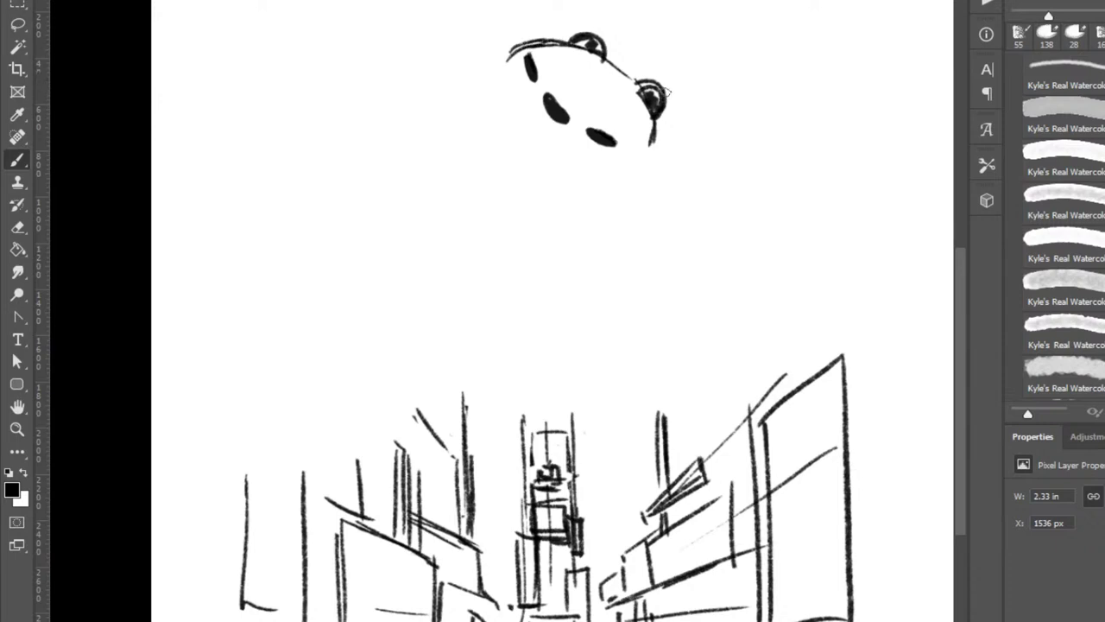
{"action": "mouse_move", "coordinate": [654, 130]}
{"action": "left_mouse_down"}
{"action": "mouse_move", "coordinate": [646, 168]}
{"action": "mouse_move", "coordinate": [652, 157]}
{"action": "left_mouse_up"}
{"action": "left_click_drag", "start_coordinate": [587, 48], "coordinate": [627, 92]}
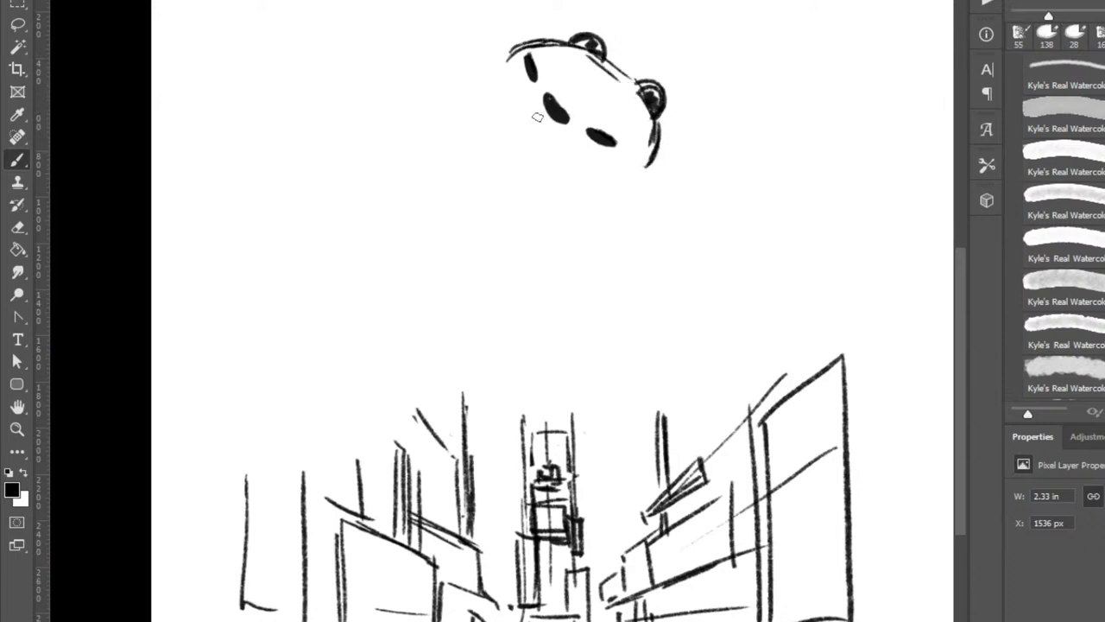
Draw a small open mouth with a dark interior and a pale tongue just below the panda's nose.
{"action": "mouse_move", "coordinate": [529, 104]}
{"action": "left_mouse_down"}
{"action": "mouse_move", "coordinate": [575, 166]}
{"action": "mouse_move", "coordinate": [581, 152]}
{"action": "mouse_move", "coordinate": [583, 171]}
{"action": "left_mouse_up"}
{"action": "mouse_move", "coordinate": [522, 116]}
{"action": "left_mouse_down"}
{"action": "mouse_move", "coordinate": [542, 168]}
{"action": "mouse_move", "coordinate": [568, 166]}
{"action": "left_mouse_up"}
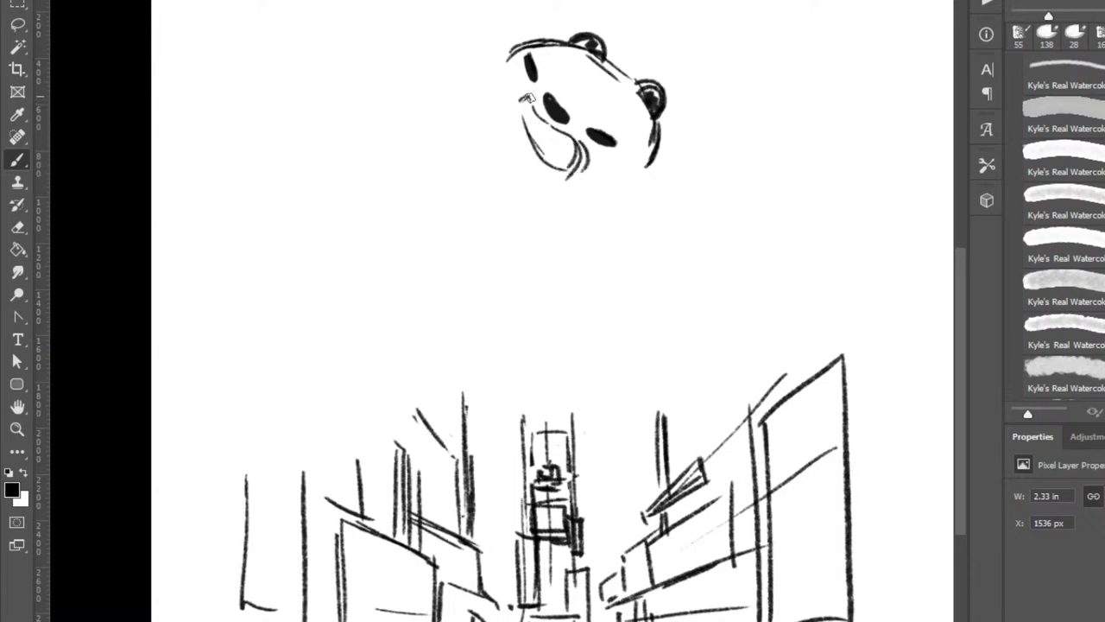
{"action": "mouse_move", "coordinate": [519, 100]}
{"action": "left_mouse_down"}
{"action": "mouse_move", "coordinate": [550, 141]}
{"action": "mouse_move", "coordinate": [579, 145]}
{"action": "left_mouse_up"}
{"action": "mouse_move", "coordinate": [527, 99]}
{"action": "left_mouse_down"}
{"action": "mouse_move", "coordinate": [528, 136]}
{"action": "mouse_move", "coordinate": [549, 126]}
{"action": "mouse_move", "coordinate": [575, 173]}
{"action": "mouse_move", "coordinate": [583, 154]}
{"action": "mouse_move", "coordinate": [564, 170]}
{"action": "mouse_move", "coordinate": [550, 164]}
{"action": "mouse_move", "coordinate": [584, 166]}
{"action": "mouse_move", "coordinate": [544, 160]}
{"action": "mouse_move", "coordinate": [583, 170]}
{"action": "left_mouse_up"}
{"action": "key", "text": "e"}
{"action": "key", "text": "b"}
{"action": "key", "text": "e"}
{"action": "left_click_drag", "start_coordinate": [514, 105], "coordinate": [533, 156]}
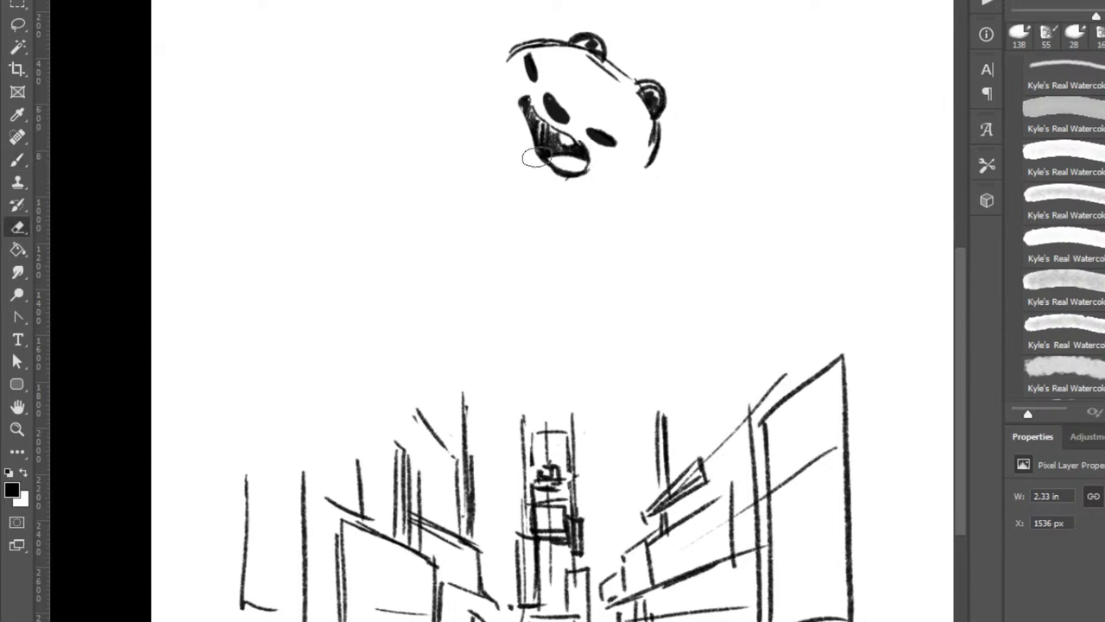
{"action": "key", "text": "b"}
{"action": "mouse_move", "coordinate": [520, 108]}
{"action": "left_mouse_down"}
{"action": "mouse_move", "coordinate": [548, 171]}
{"action": "mouse_move", "coordinate": [531, 147]}
{"action": "mouse_move", "coordinate": [568, 182]}
{"action": "mouse_move", "coordinate": [542, 161]}
{"action": "mouse_move", "coordinate": [561, 128]}
{"action": "left_mouse_up"}
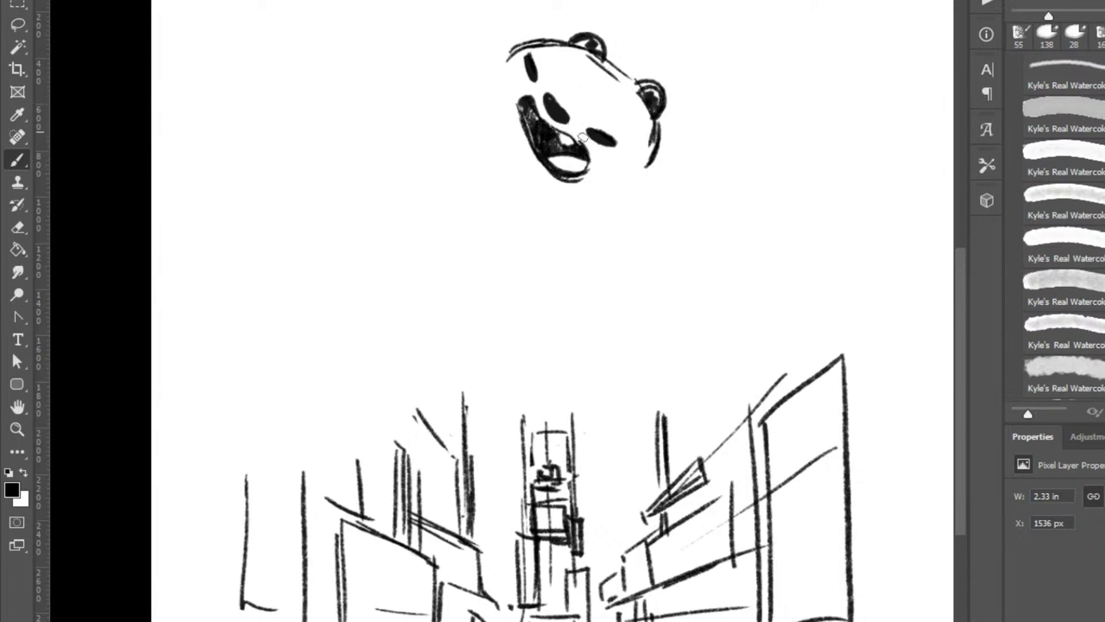
{"action": "mouse_move", "coordinate": [558, 130]}
{"action": "left_mouse_down"}
{"action": "mouse_move", "coordinate": [580, 142]}
{"action": "mouse_move", "coordinate": [568, 140]}
{"action": "mouse_move", "coordinate": [587, 167]}
{"action": "left_mouse_up"}
Try carving a white tooth into the upper corner of the small mouth and undo the cheek stroke beside it.
{"action": "key", "text": "e"}
{"action": "key", "text": "b"}
{"action": "key", "text": "e"}
{"action": "left_click_drag", "start_coordinate": [535, 113], "coordinate": [532, 102]}
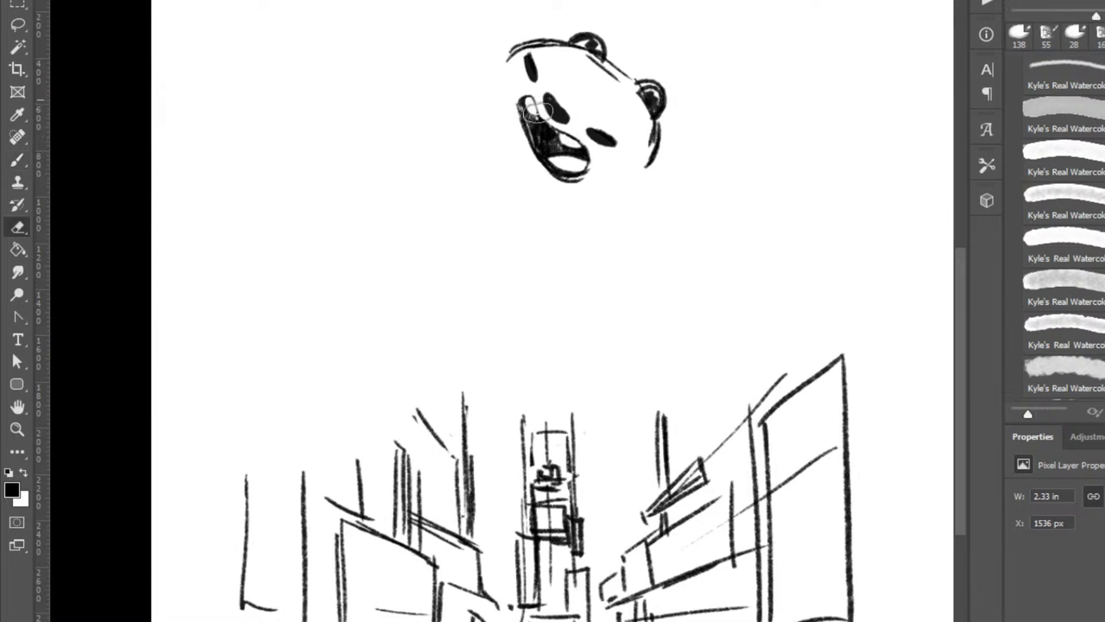
{"action": "key", "text": "b"}
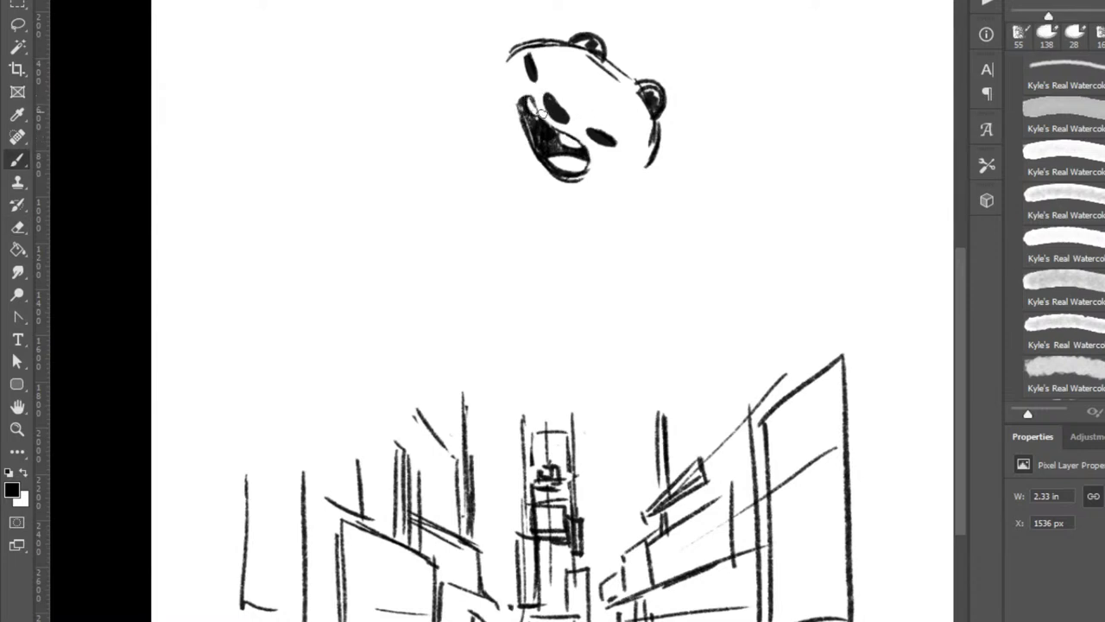
{"action": "key", "text": "e"}
{"action": "left_click_drag", "start_coordinate": [528, 107], "coordinate": [535, 100]}
{"action": "key", "text": "b"}
{"action": "mouse_move", "coordinate": [534, 102]}
{"action": "left_mouse_down"}
{"action": "mouse_move", "coordinate": [511, 85]}
{"action": "mouse_move", "coordinate": [529, 152]}
{"action": "left_mouse_up"}
{"action": "key", "text": "ctrl+z"}
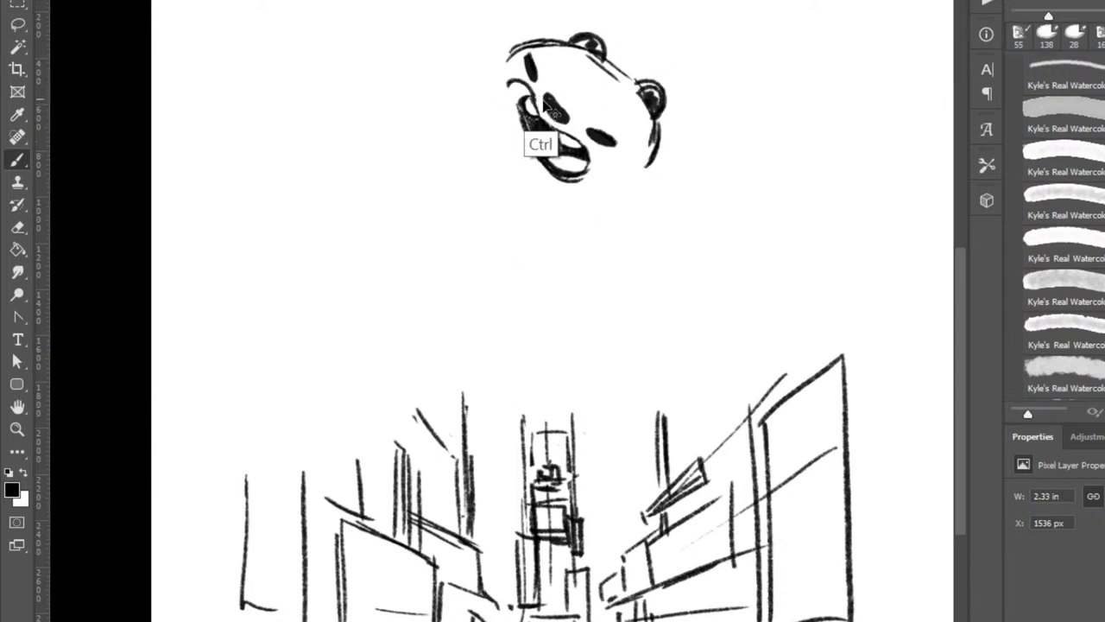
{"action": "key", "text": "ctrl+z"}
Erase the small mouth completely and try a curved upper lip line under the nose.
{"action": "key", "text": "e"}
{"action": "mouse_move", "coordinate": [520, 97]}
{"action": "left_mouse_down"}
{"action": "mouse_move", "coordinate": [533, 155]}
{"action": "mouse_move", "coordinate": [556, 132]}
{"action": "mouse_move", "coordinate": [572, 152]}
{"action": "mouse_move", "coordinate": [563, 178]}
{"action": "left_mouse_up"}
{"action": "key", "text": "b"}
{"action": "mouse_move", "coordinate": [557, 115]}
{"action": "left_mouse_down"}
{"action": "mouse_move", "coordinate": [568, 123]}
{"action": "mouse_move", "coordinate": [557, 129]}
{"action": "left_mouse_up"}
{"action": "left_click_drag", "start_coordinate": [547, 120], "coordinate": [590, 147]}
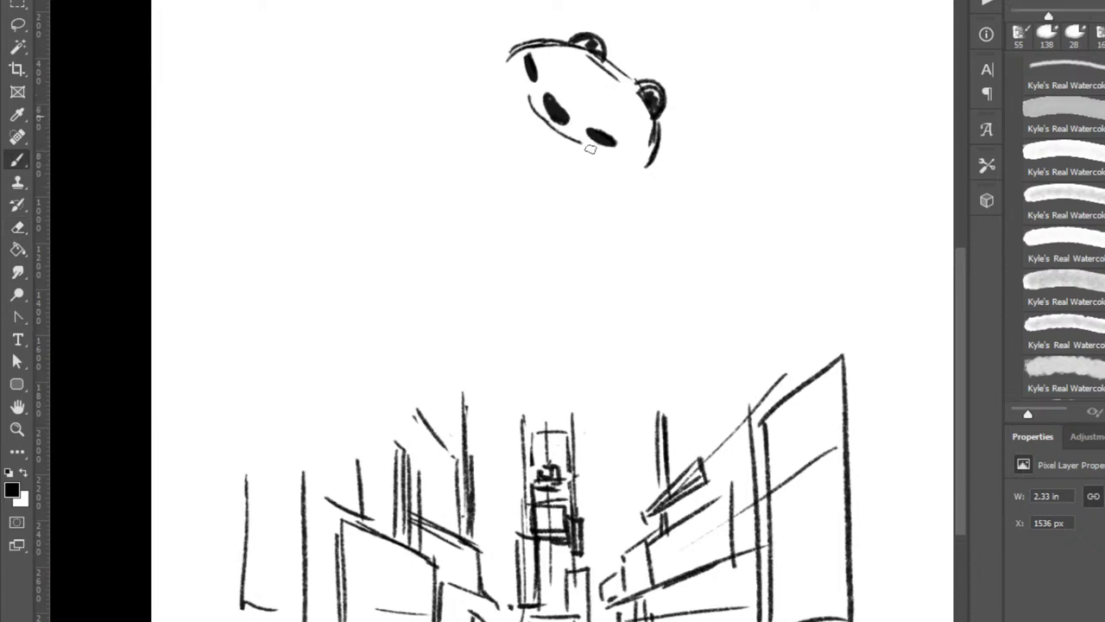
{"action": "key", "text": "ctrl+z"}
{"action": "key", "text": "ctrl+z"}
Draw a larger, wide-open mouth below the nose with a tongue line and two small teeth on the upper lip.
{"action": "mouse_move", "coordinate": [535, 97]}
{"action": "left_mouse_down"}
{"action": "mouse_move", "coordinate": [574, 137]}
{"action": "mouse_move", "coordinate": [552, 127]}
{"action": "mouse_move", "coordinate": [580, 147]}
{"action": "mouse_move", "coordinate": [582, 197]}
{"action": "left_mouse_up"}
{"action": "mouse_move", "coordinate": [516, 94]}
{"action": "left_mouse_down"}
{"action": "mouse_move", "coordinate": [541, 184]}
{"action": "mouse_move", "coordinate": [580, 196]}
{"action": "left_mouse_up"}
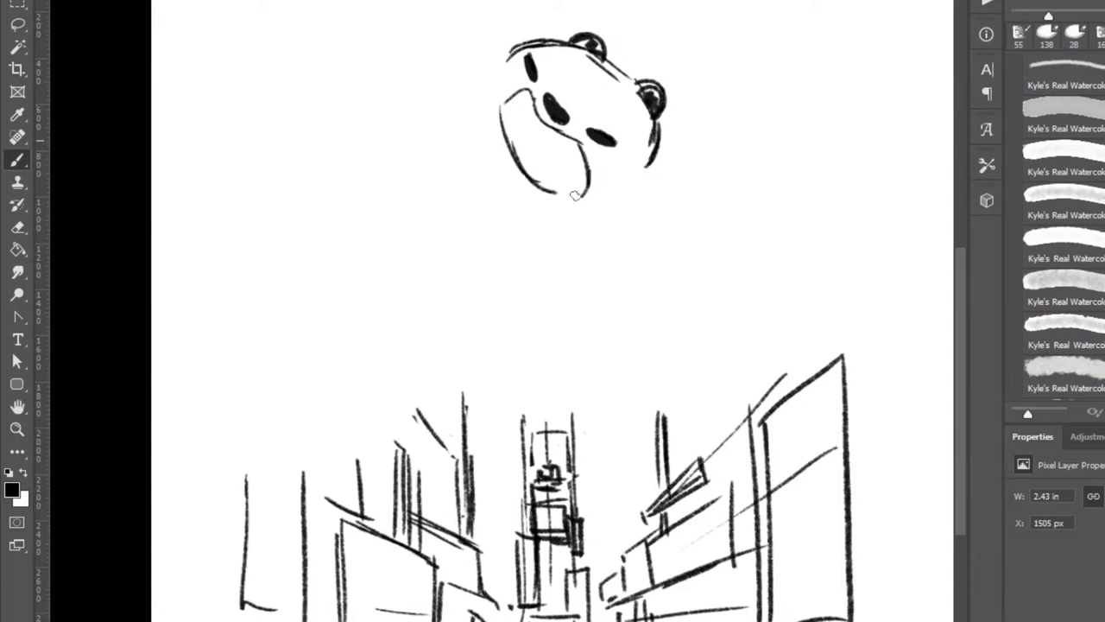
{"action": "mouse_move", "coordinate": [529, 169]}
{"action": "left_mouse_down"}
{"action": "mouse_move", "coordinate": [582, 179]}
{"action": "mouse_move", "coordinate": [582, 166]}
{"action": "left_mouse_up"}
{"action": "left_click_drag", "start_coordinate": [562, 135], "coordinate": [584, 138]}
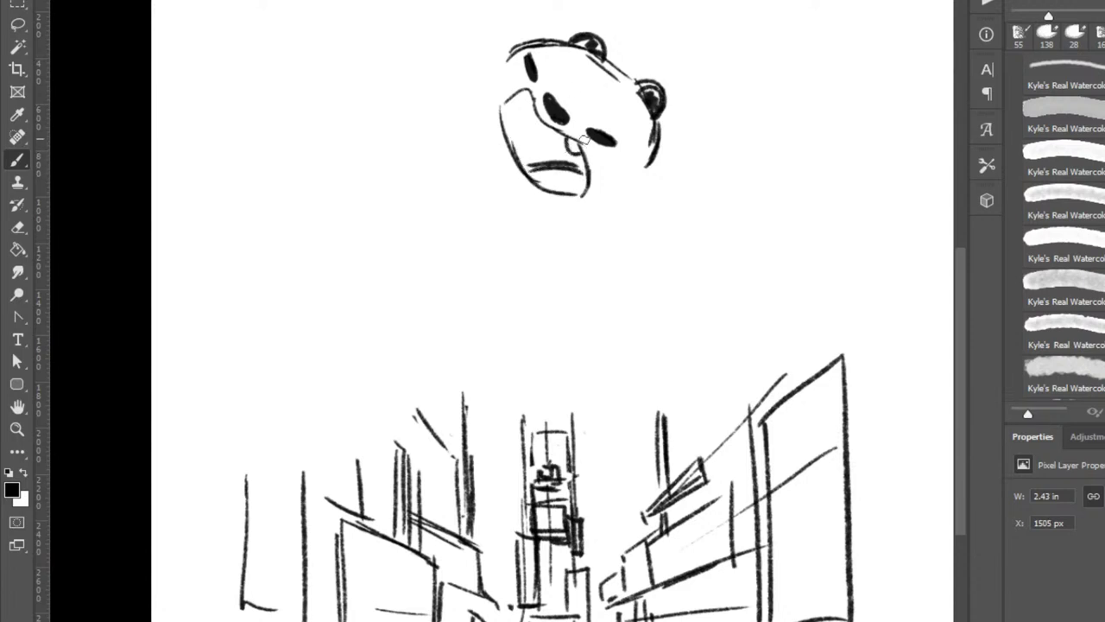
{"action": "left_click_drag", "start_coordinate": [502, 97], "coordinate": [495, 110]}
Outline the sides of the head and the jaw around the open mouth, with a short back line starting below.
{"action": "left_click_drag", "start_coordinate": [507, 51], "coordinate": [477, 84]}
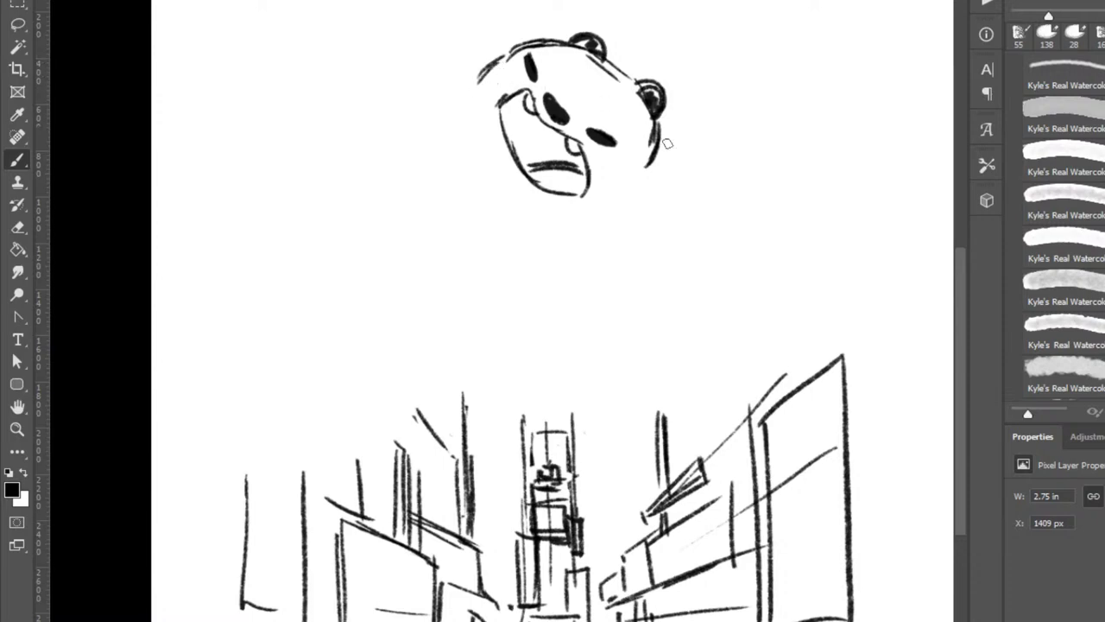
{"action": "left_click_drag", "start_coordinate": [650, 167], "coordinate": [633, 197]}
{"action": "left_click_drag", "start_coordinate": [489, 121], "coordinate": [498, 151]}
{"action": "key", "text": "e"}
{"action": "left_click_drag", "start_coordinate": [494, 67], "coordinate": [565, 45]}
{"action": "key", "text": "b"}
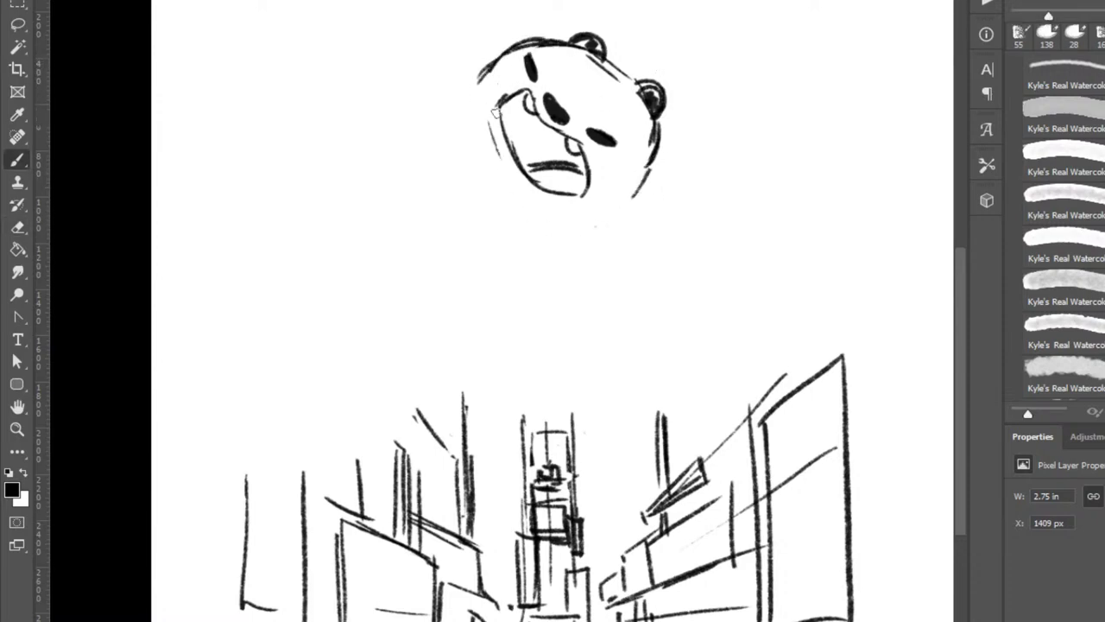
{"action": "mouse_move", "coordinate": [488, 90]}
{"action": "left_mouse_down"}
{"action": "mouse_move", "coordinate": [567, 212]}
{"action": "mouse_move", "coordinate": [635, 207]}
{"action": "mouse_move", "coordinate": [636, 248]}
{"action": "left_mouse_up"}
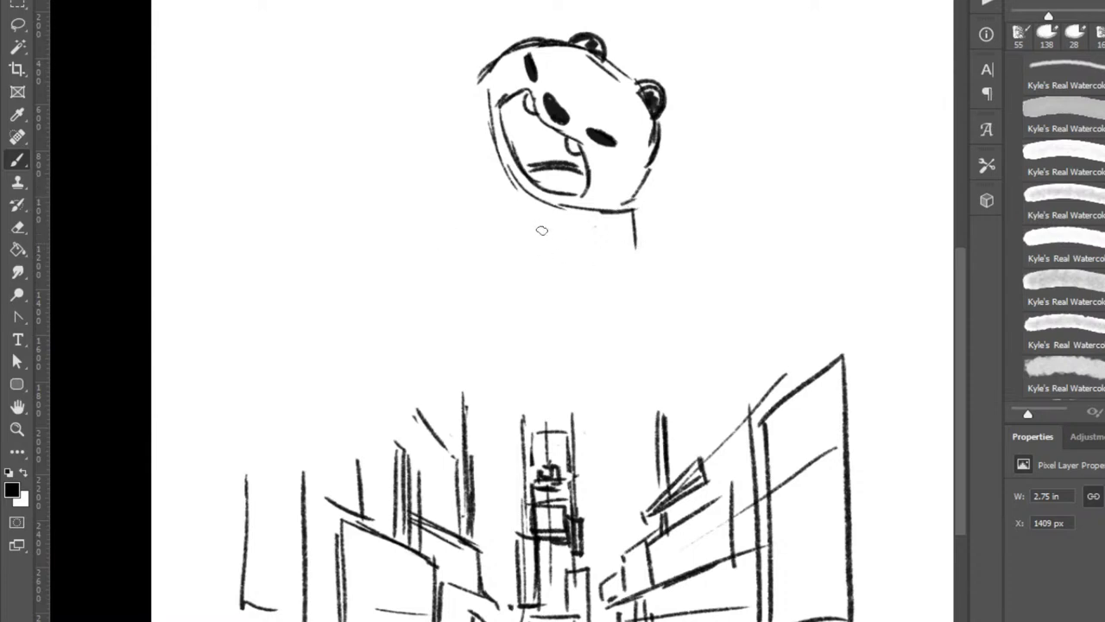
Draw a flat elliptical bowl rim beside the chin, an arm reaching to it and the curve of the panda's back.
{"action": "mouse_move", "coordinate": [529, 212]}
{"action": "left_mouse_down"}
{"action": "mouse_move", "coordinate": [486, 233]}
{"action": "mouse_move", "coordinate": [544, 219]}
{"action": "left_mouse_up"}
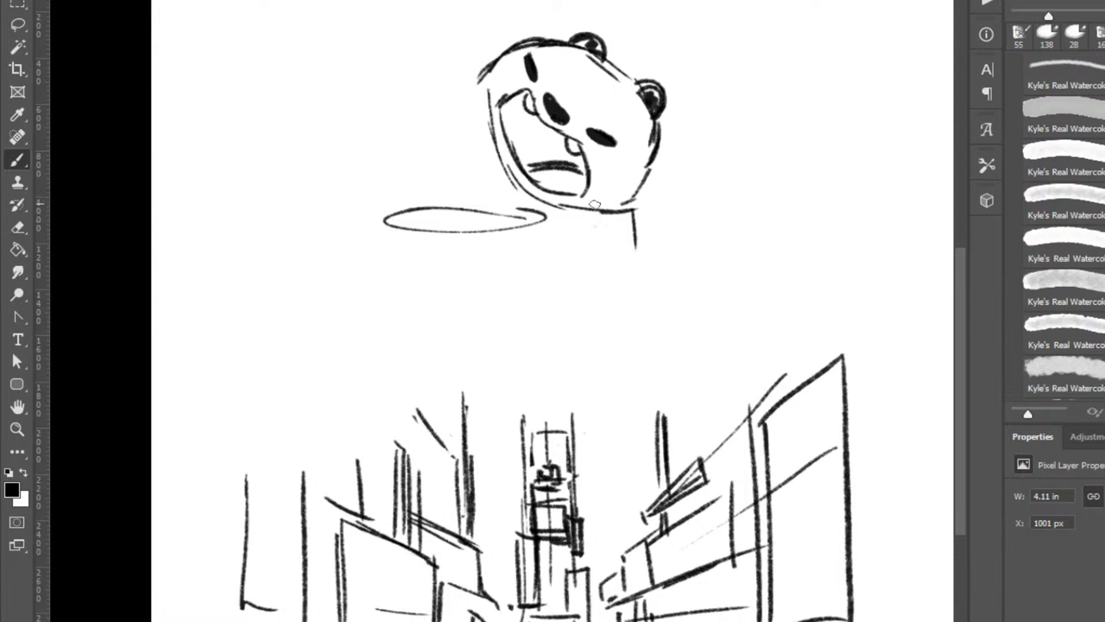
{"action": "key", "text": "e"}
{"action": "mouse_move", "coordinate": [623, 199]}
{"action": "left_mouse_down"}
{"action": "mouse_move", "coordinate": [582, 217]}
{"action": "mouse_move", "coordinate": [597, 231]}
{"action": "mouse_move", "coordinate": [609, 202]}
{"action": "mouse_move", "coordinate": [519, 236]}
{"action": "mouse_move", "coordinate": [591, 209]}
{"action": "mouse_move", "coordinate": [516, 250]}
{"action": "left_mouse_up"}
{"action": "key", "text": "b"}
{"action": "left_click_drag", "start_coordinate": [596, 211], "coordinate": [573, 223]}
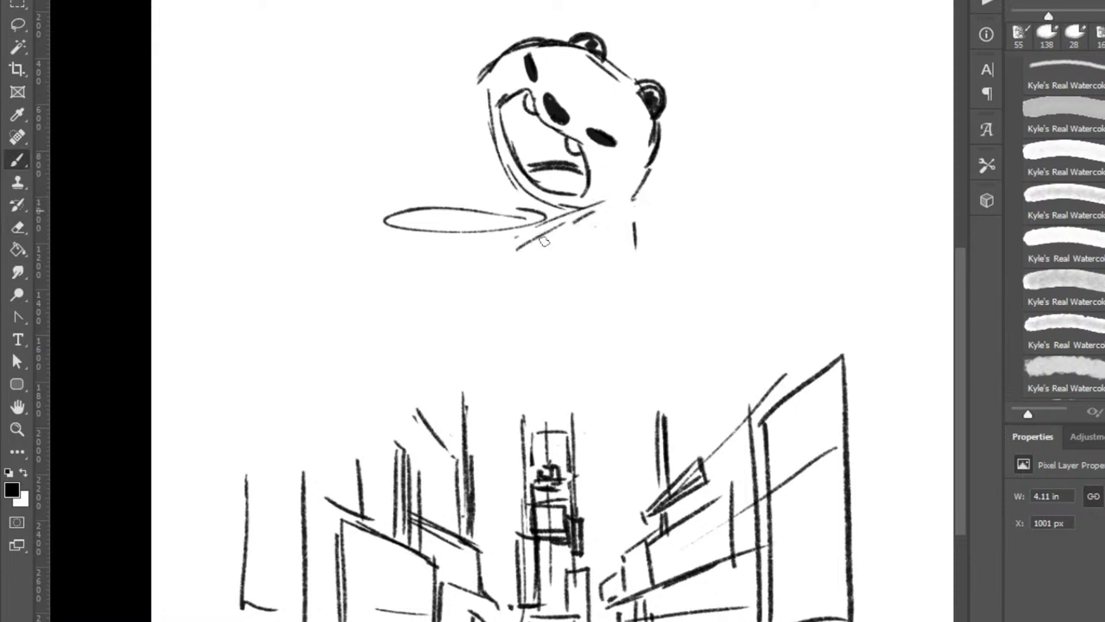
{"action": "mouse_move", "coordinate": [635, 207]}
{"action": "left_mouse_down"}
{"action": "mouse_move", "coordinate": [624, 279]}
{"action": "mouse_move", "coordinate": [605, 293]}
{"action": "left_mouse_up"}
Erase the broken right cheek line and redraw it as one smooth, thicker curve from the ear to the neck.
{"action": "key", "text": "e"}
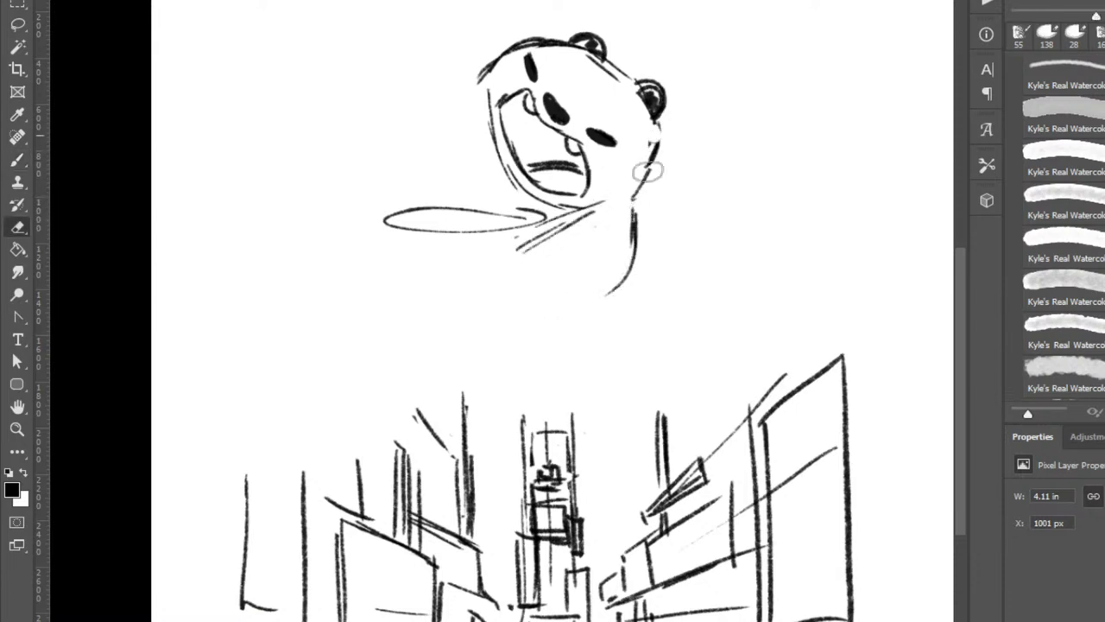
{"action": "left_click_drag", "start_coordinate": [647, 172], "coordinate": [636, 199]}
{"action": "key", "text": "b"}
{"action": "mouse_move", "coordinate": [660, 137]}
{"action": "left_mouse_down"}
{"action": "mouse_move", "coordinate": [654, 184]}
{"action": "mouse_move", "coordinate": [658, 139]}
{"action": "mouse_move", "coordinate": [635, 209]}
{"action": "left_mouse_up"}
{"action": "left_click_drag", "start_coordinate": [659, 138], "coordinate": [637, 208]}
Erase the panda's right-hand ear and redraw it as a solid black ear lower on the head.
{"action": "key", "text": "e"}
{"action": "mouse_move", "coordinate": [641, 80]}
{"action": "left_mouse_down"}
{"action": "mouse_move", "coordinate": [654, 105]}
{"action": "mouse_move", "coordinate": [661, 87]}
{"action": "mouse_move", "coordinate": [652, 103]}
{"action": "mouse_move", "coordinate": [632, 98]}
{"action": "mouse_move", "coordinate": [659, 143]}
{"action": "left_mouse_up"}
{"action": "key", "text": "b"}
{"action": "mouse_move", "coordinate": [636, 101]}
{"action": "left_mouse_down"}
{"action": "mouse_move", "coordinate": [660, 140]}
{"action": "mouse_move", "coordinate": [658, 129]}
{"action": "left_mouse_up"}
{"action": "left_click_drag", "start_coordinate": [648, 102], "coordinate": [668, 131]}
Redraw the top of the head as a continuous curve between the ears and reshape the left-hand ear in black.
{"action": "key", "text": "e"}
{"action": "left_click_drag", "start_coordinate": [614, 72], "coordinate": [634, 82]}
{"action": "key", "text": "b"}
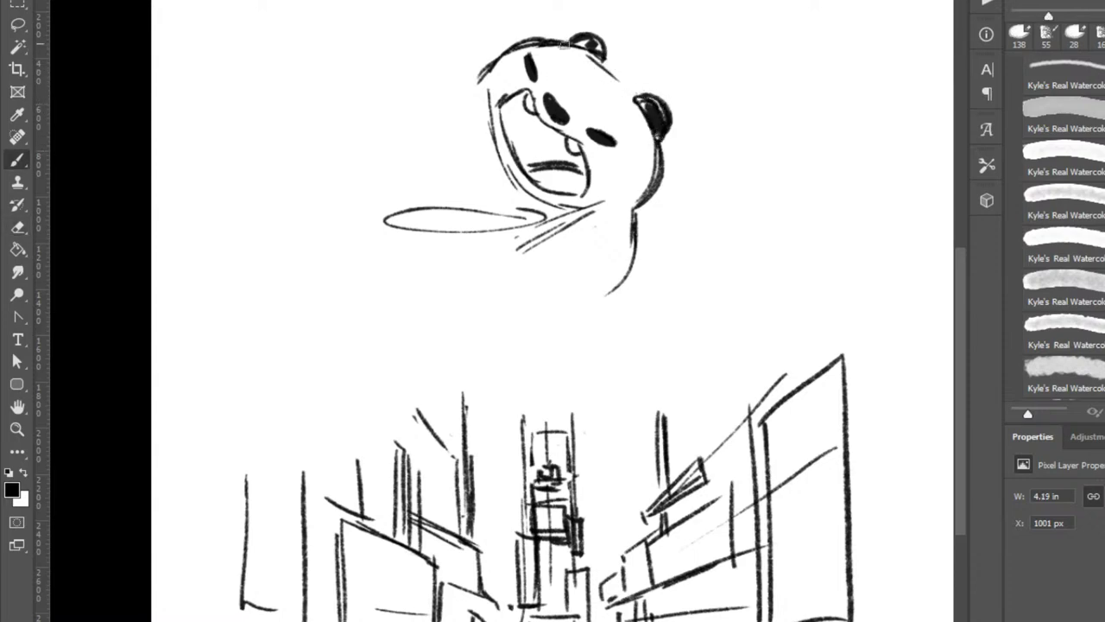
{"action": "mouse_move", "coordinate": [564, 44]}
{"action": "left_mouse_down"}
{"action": "mouse_move", "coordinate": [637, 114]}
{"action": "mouse_move", "coordinate": [576, 27]}
{"action": "mouse_move", "coordinate": [614, 74]}
{"action": "left_mouse_up"}
{"action": "key", "text": "e"}
{"action": "key", "text": "b"}
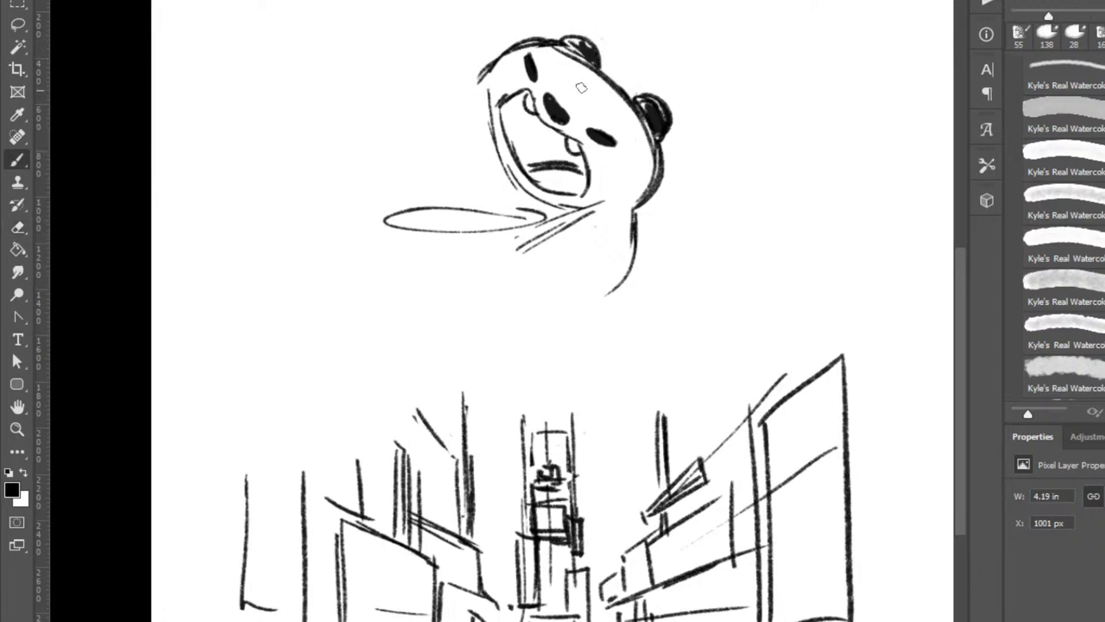
Close the left edge of the face down toward the mouth and round off the left eye.
{"action": "key", "text": "e"}
{"action": "key", "text": "b"}
{"action": "mouse_move", "coordinate": [489, 74]}
{"action": "left_mouse_down"}
{"action": "mouse_move", "coordinate": [549, 44]}
{"action": "mouse_move", "coordinate": [492, 118]}
{"action": "left_mouse_up"}
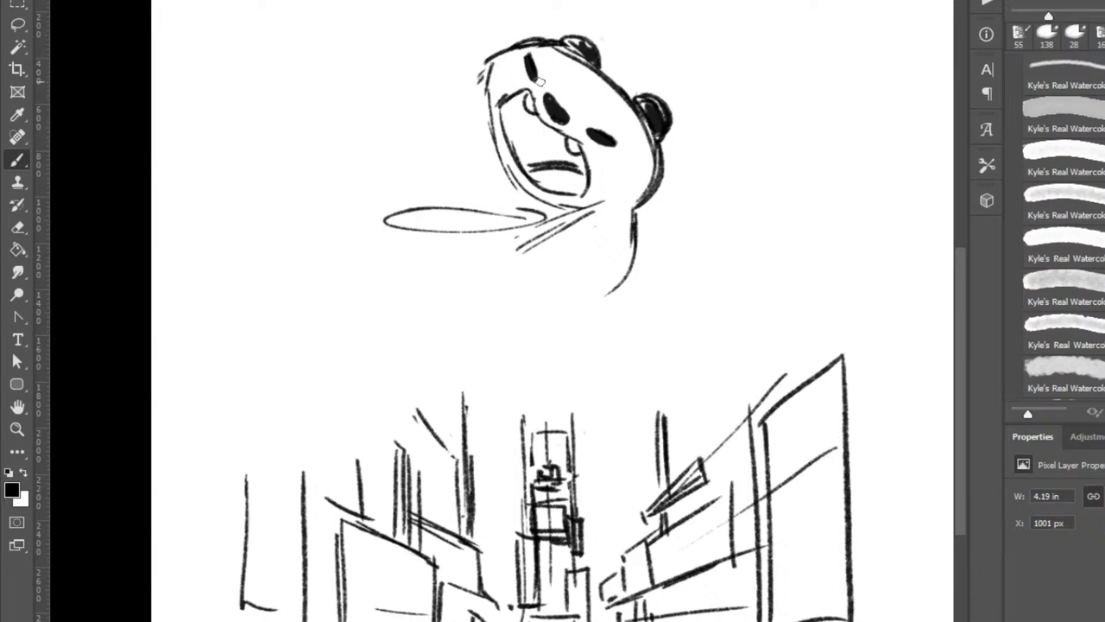
{"action": "mouse_move", "coordinate": [530, 55]}
{"action": "left_mouse_down"}
{"action": "mouse_move", "coordinate": [529, 78]}
{"action": "mouse_move", "coordinate": [529, 55]}
{"action": "left_mouse_up"}
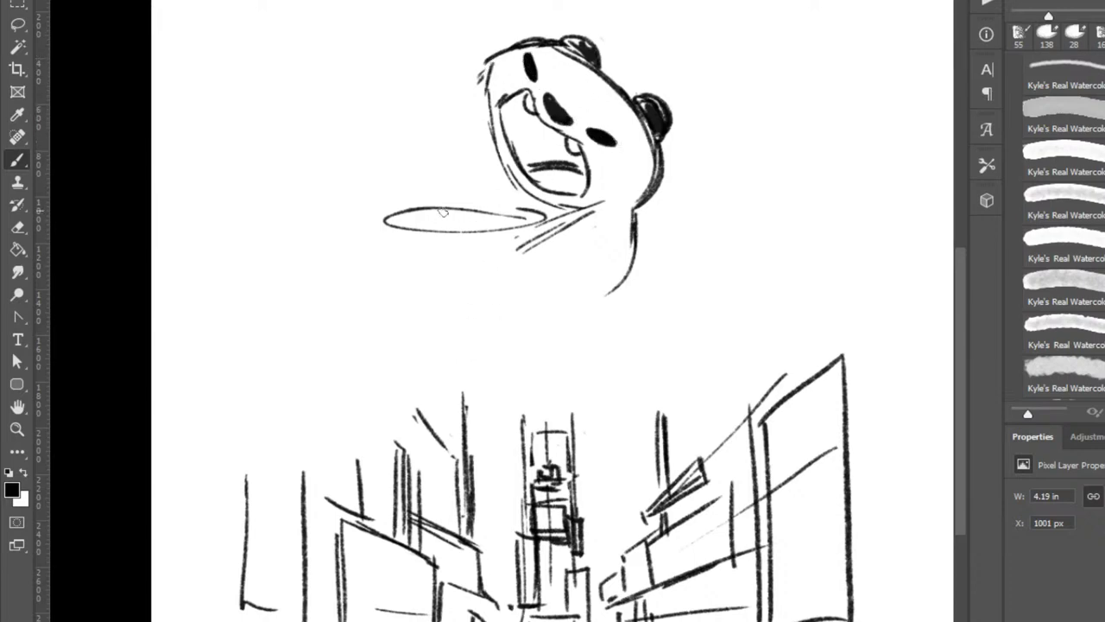
Fill the bowl with lumpy food pieces and a drumstick, and add the bowl's left side.
{"action": "mouse_move", "coordinate": [396, 226]}
{"action": "left_mouse_down"}
{"action": "mouse_move", "coordinate": [413, 192]}
{"action": "mouse_move", "coordinate": [426, 225]}
{"action": "left_mouse_up"}
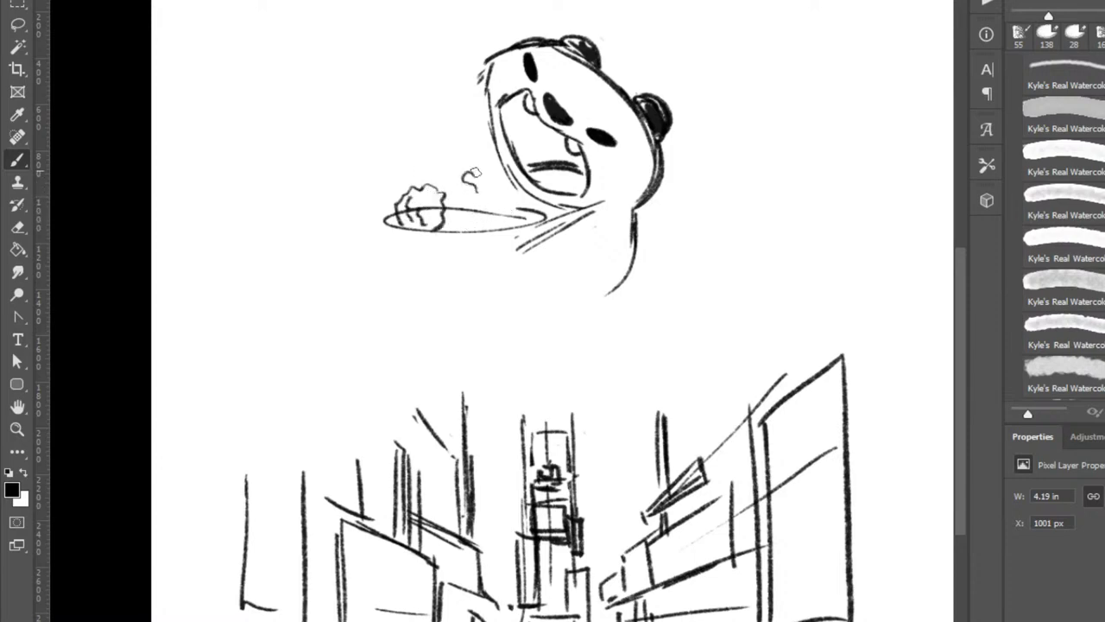
{"action": "mouse_move", "coordinate": [490, 198]}
{"action": "left_mouse_down"}
{"action": "mouse_move", "coordinate": [502, 217]}
{"action": "mouse_move", "coordinate": [485, 232]}
{"action": "mouse_move", "coordinate": [507, 230]}
{"action": "mouse_move", "coordinate": [484, 206]}
{"action": "mouse_move", "coordinate": [527, 214]}
{"action": "left_mouse_up"}
{"action": "left_click_drag", "start_coordinate": [389, 223], "coordinate": [398, 256]}
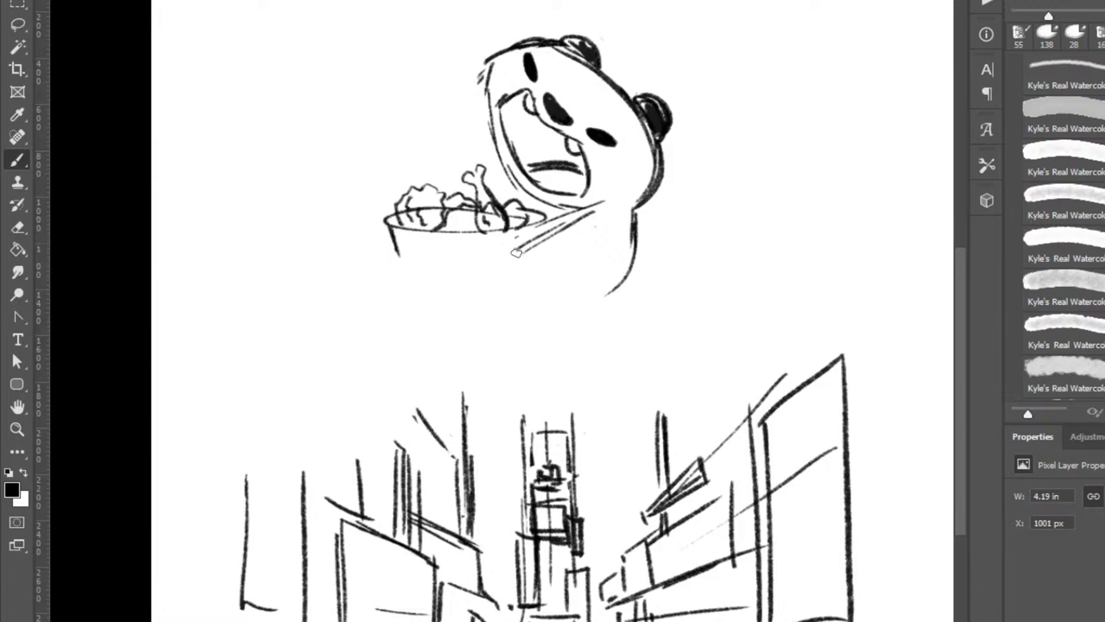
Draw a paw at the bowl's edge and a round belly below it, erasing the belly's left side.
{"action": "mouse_move", "coordinate": [516, 251]}
{"action": "left_mouse_down"}
{"action": "mouse_move", "coordinate": [396, 289]}
{"action": "mouse_move", "coordinate": [412, 328]}
{"action": "mouse_move", "coordinate": [457, 346]}
{"action": "mouse_move", "coordinate": [501, 344]}
{"action": "mouse_move", "coordinate": [529, 323]}
{"action": "left_mouse_up"}
{"action": "key", "text": "e"}
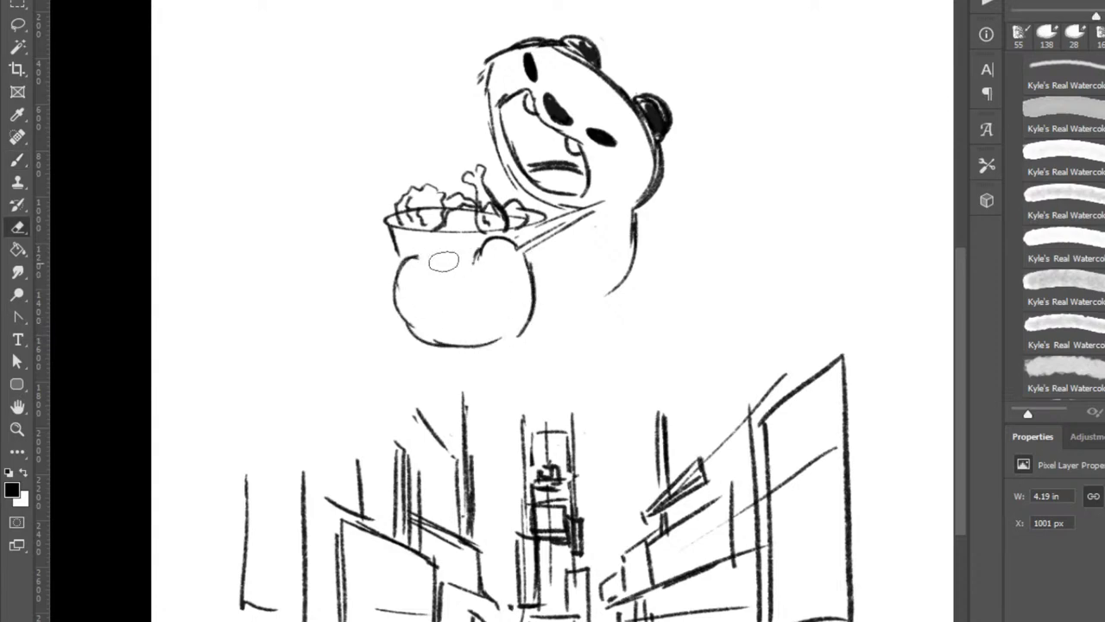
{"action": "key", "text": "b"}
{"action": "mouse_move", "coordinate": [423, 245]}
{"action": "left_mouse_down"}
{"action": "mouse_move", "coordinate": [475, 251]}
{"action": "mouse_move", "coordinate": [397, 270]}
{"action": "mouse_move", "coordinate": [415, 333]}
{"action": "left_mouse_up"}
{"action": "key", "text": "e"}
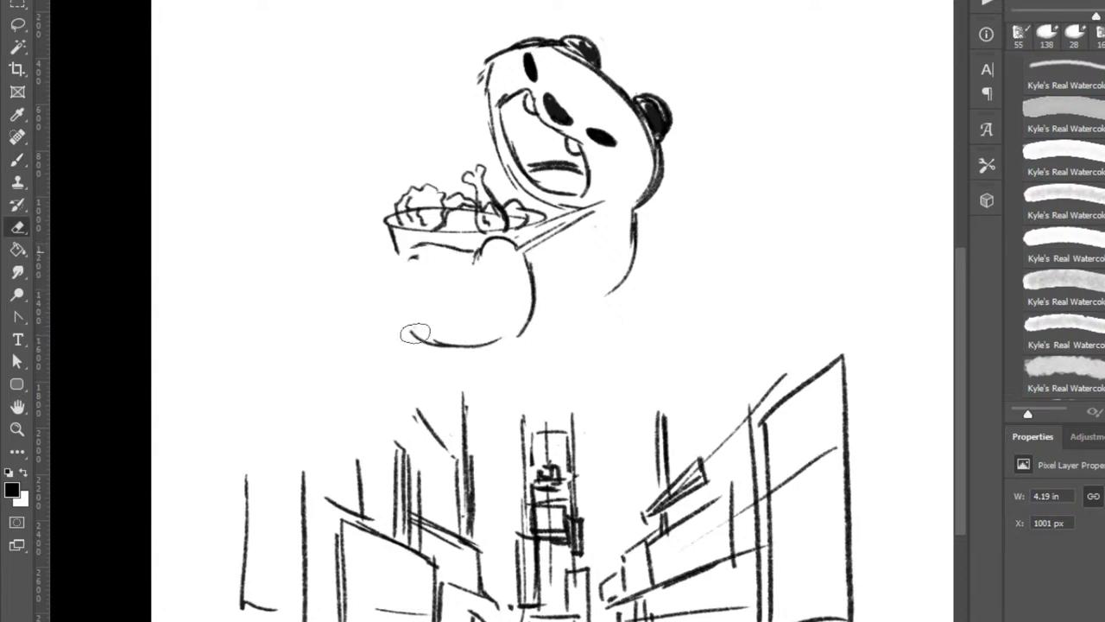
Redraw the belly's top and left side as a tighter curve and add a second contour along its right side.
{"action": "key", "text": "b"}
{"action": "left_click_drag", "start_coordinate": [425, 245], "coordinate": [404, 298]}
{"action": "mouse_move", "coordinate": [403, 266]}
{"action": "left_mouse_down"}
{"action": "mouse_move", "coordinate": [412, 308]}
{"action": "mouse_move", "coordinate": [442, 342]}
{"action": "left_mouse_up"}
{"action": "mouse_move", "coordinate": [415, 305]}
{"action": "left_mouse_down"}
{"action": "mouse_move", "coordinate": [456, 346]}
{"action": "mouse_move", "coordinate": [504, 354]}
{"action": "mouse_move", "coordinate": [535, 335]}
{"action": "left_mouse_up"}
{"action": "mouse_move", "coordinate": [533, 246]}
{"action": "left_mouse_down"}
{"action": "mouse_move", "coordinate": [557, 320]}
{"action": "mouse_move", "coordinate": [518, 353]}
{"action": "mouse_move", "coordinate": [480, 354]}
{"action": "mouse_move", "coordinate": [542, 337]}
{"action": "left_mouse_up"}
Draw the underside and back of the body as one continuous curve from the belly up to the neck.
{"action": "key", "text": "e"}
{"action": "key", "text": "b"}
{"action": "mouse_move", "coordinate": [472, 350]}
{"action": "left_mouse_down"}
{"action": "mouse_move", "coordinate": [564, 319]}
{"action": "mouse_move", "coordinate": [595, 292]}
{"action": "left_mouse_up"}
{"action": "left_click_drag", "start_coordinate": [572, 314], "coordinate": [603, 282]}
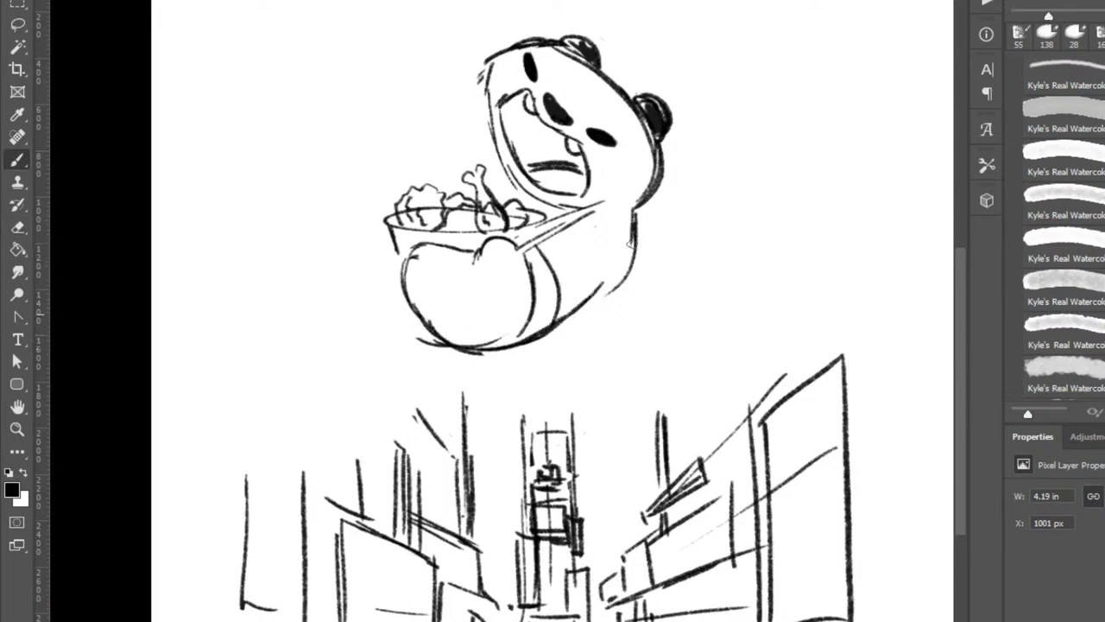
{"action": "left_click_drag", "start_coordinate": [630, 244], "coordinate": [604, 284]}
{"action": "key", "text": "e"}
{"action": "key", "text": "b"}
{"action": "mouse_move", "coordinate": [643, 217]}
{"action": "left_mouse_down"}
{"action": "mouse_move", "coordinate": [611, 290]}
{"action": "mouse_move", "coordinate": [597, 293]}
{"action": "left_mouse_up"}
{"action": "left_click_drag", "start_coordinate": [631, 224], "coordinate": [605, 289]}
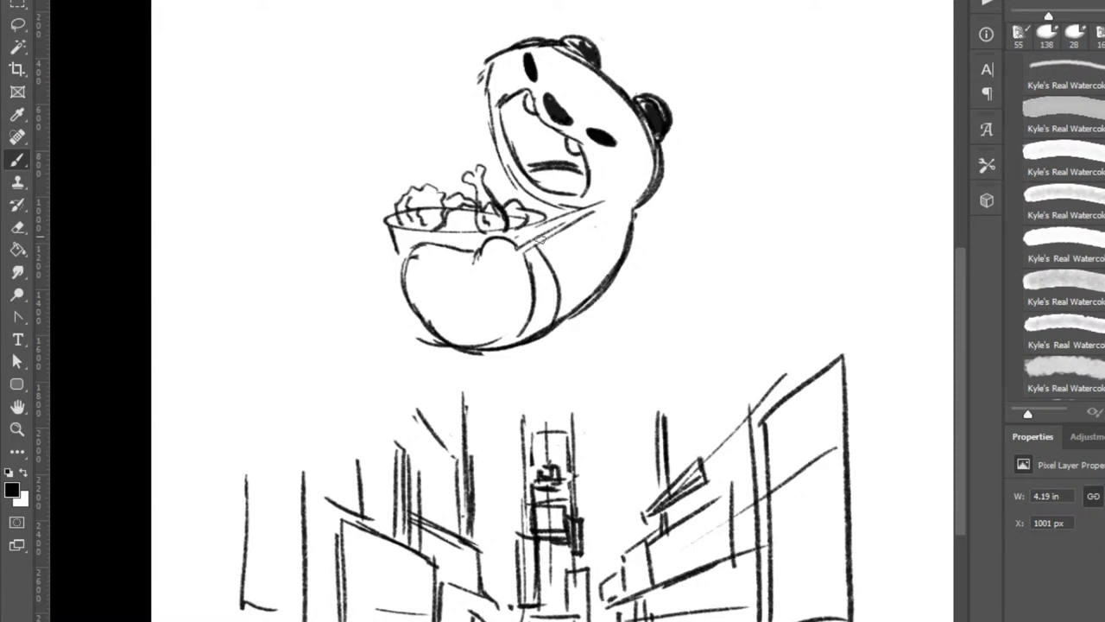
Fill the band across the panda's upper back and shoulder with dense black hatching.
{"action": "mouse_move", "coordinate": [541, 239]}
{"action": "left_mouse_down"}
{"action": "mouse_move", "coordinate": [568, 318]}
{"action": "mouse_move", "coordinate": [594, 301]}
{"action": "mouse_move", "coordinate": [573, 240]}
{"action": "mouse_move", "coordinate": [604, 295]}
{"action": "left_mouse_up"}
{"action": "mouse_move", "coordinate": [572, 226]}
{"action": "left_mouse_down"}
{"action": "mouse_move", "coordinate": [606, 289]}
{"action": "mouse_move", "coordinate": [625, 211]}
{"action": "mouse_move", "coordinate": [654, 199]}
{"action": "mouse_move", "coordinate": [595, 246]}
{"action": "mouse_move", "coordinate": [616, 264]}
{"action": "left_mouse_up"}
{"action": "left_click_drag", "start_coordinate": [613, 219], "coordinate": [629, 251]}
{"action": "left_click_drag", "start_coordinate": [603, 213], "coordinate": [541, 241]}
Thicken the jaw line and fill the open mouth with black, leaving the teeth and tongue white.
{"action": "left_click_drag", "start_coordinate": [493, 151], "coordinate": [539, 207]}
{"action": "left_click_drag", "start_coordinate": [510, 179], "coordinate": [578, 213]}
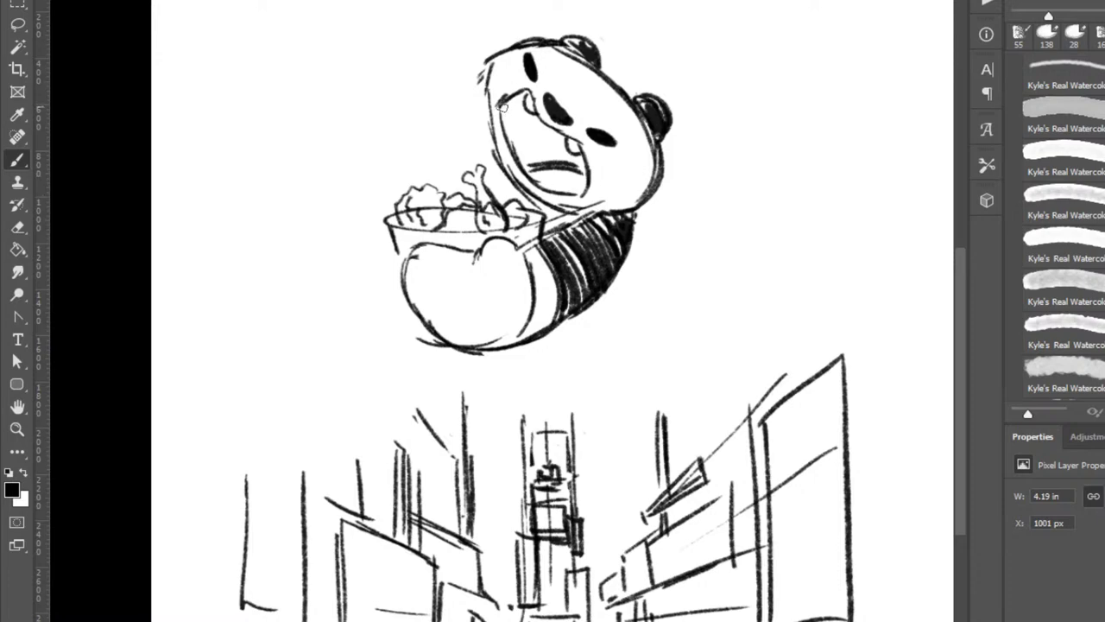
{"action": "left_click_drag", "start_coordinate": [502, 103], "coordinate": [509, 136]}
{"action": "mouse_move", "coordinate": [505, 107]}
{"action": "left_mouse_down"}
{"action": "mouse_move", "coordinate": [517, 150]}
{"action": "mouse_move", "coordinate": [535, 123]}
{"action": "mouse_move", "coordinate": [563, 161]}
{"action": "mouse_move", "coordinate": [567, 132]}
{"action": "mouse_move", "coordinate": [520, 97]}
{"action": "mouse_move", "coordinate": [521, 110]}
{"action": "mouse_move", "coordinate": [547, 119]}
{"action": "left_mouse_up"}
Clean up and thicken the upper-left outline of the panda's head.
{"action": "mouse_move", "coordinate": [488, 64]}
{"action": "left_mouse_down"}
{"action": "mouse_move", "coordinate": [476, 77]}
{"action": "mouse_move", "coordinate": [520, 35]}
{"action": "left_mouse_up"}
{"action": "key", "text": "e"}
{"action": "key", "text": "b"}
{"action": "left_click_drag", "start_coordinate": [480, 82], "coordinate": [556, 32]}
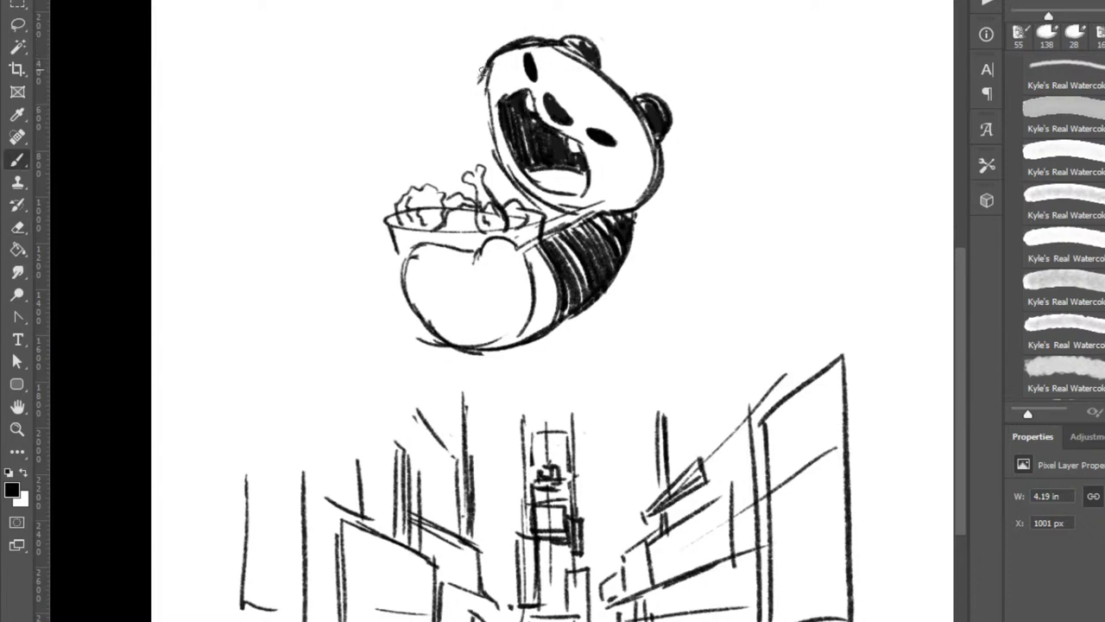
Undo the trial arc beside the head, erase the stray marks there and leave a small curve near the cheek.
{"action": "mouse_move", "coordinate": [484, 69]}
{"action": "left_mouse_down"}
{"action": "mouse_move", "coordinate": [450, 88]}
{"action": "mouse_move", "coordinate": [447, 139]}
{"action": "left_mouse_up"}
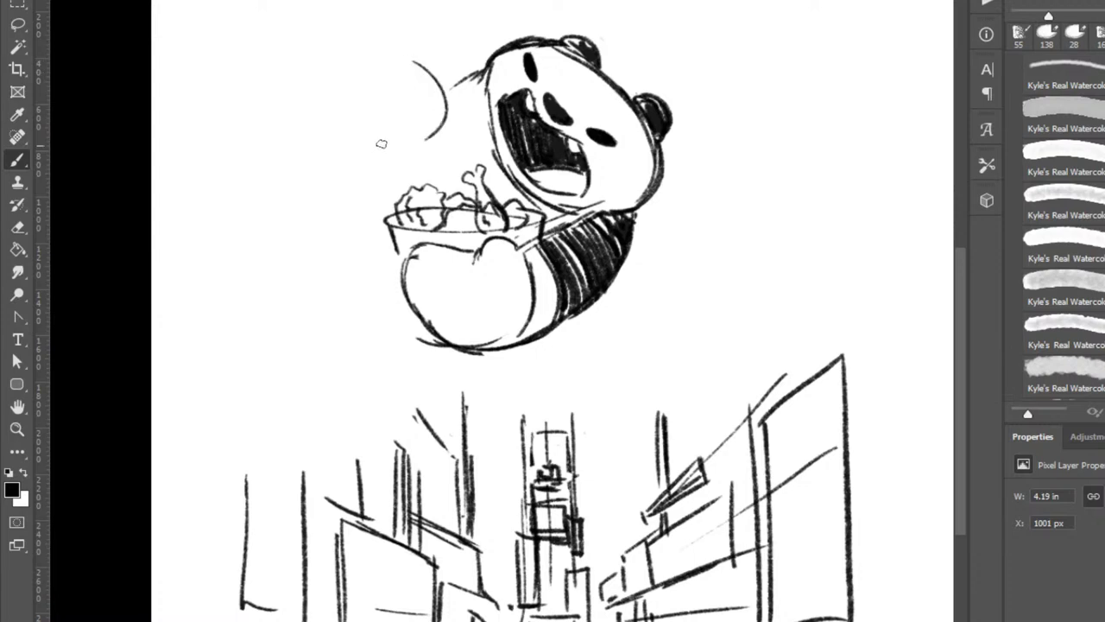
{"action": "key", "text": "ctrl+z"}
{"action": "key", "text": "e"}
{"action": "mouse_move", "coordinate": [489, 86]}
{"action": "left_mouse_down"}
{"action": "mouse_move", "coordinate": [498, 69]}
{"action": "mouse_move", "coordinate": [481, 76]}
{"action": "mouse_move", "coordinate": [467, 112]}
{"action": "left_mouse_up"}
{"action": "key", "text": "b"}
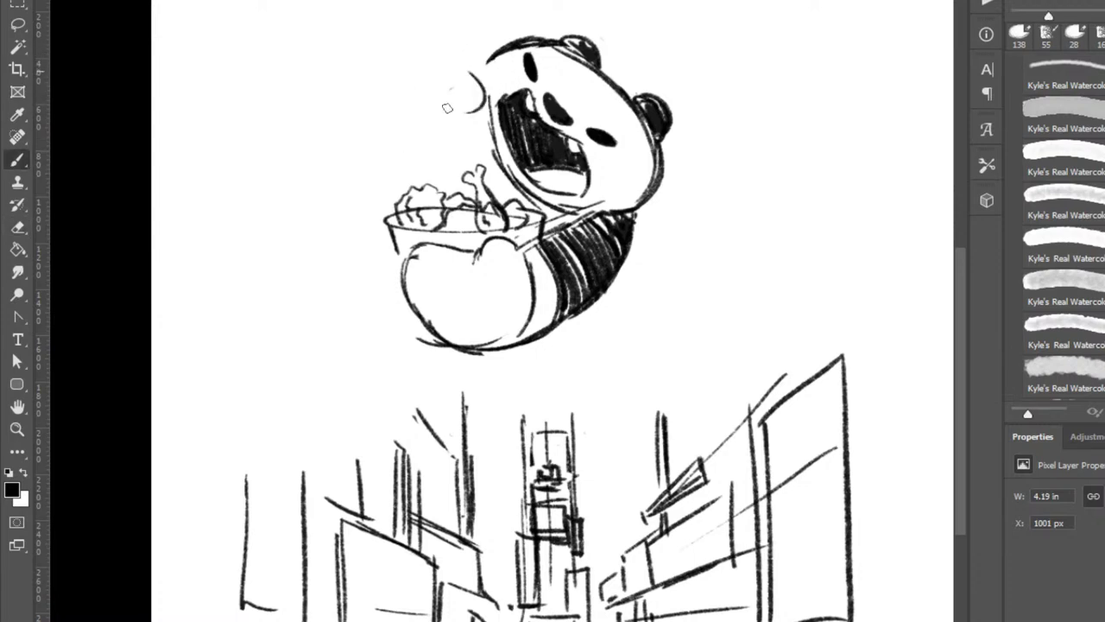
Draw a large rounded shape with nested curved contours above the bowl, beside the panda's face.
{"action": "mouse_move", "coordinate": [473, 65]}
{"action": "left_mouse_down"}
{"action": "mouse_move", "coordinate": [487, 13]}
{"action": "mouse_move", "coordinate": [387, 36]}
{"action": "left_mouse_up"}
{"action": "left_click_drag", "start_coordinate": [432, 88], "coordinate": [454, 138]}
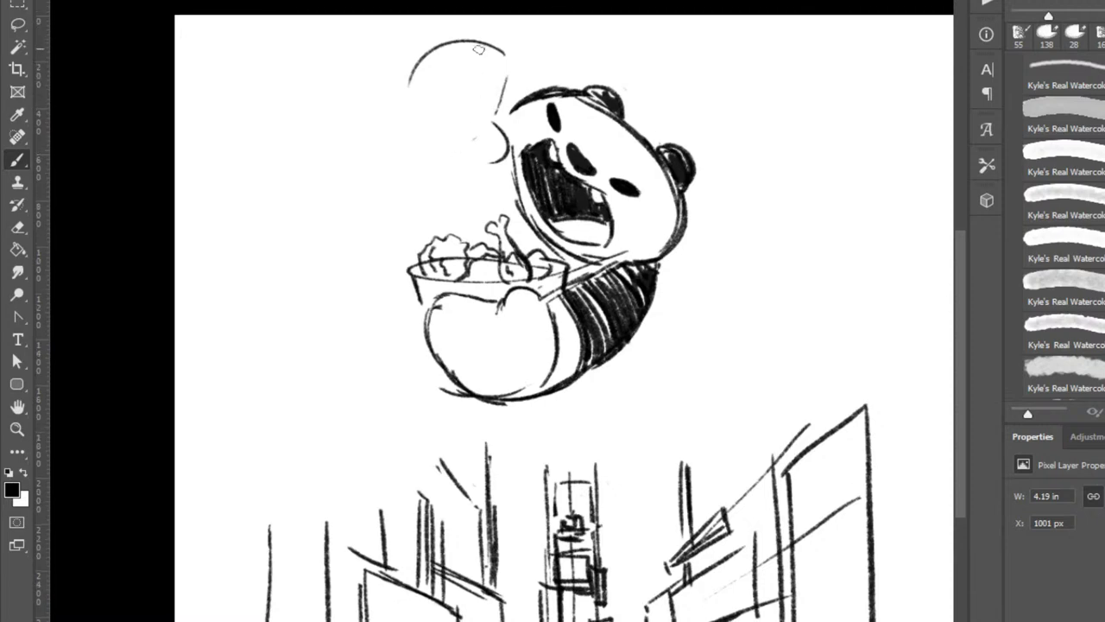
{"action": "left_click_drag", "start_coordinate": [475, 42], "coordinate": [398, 107]}
{"action": "left_click_drag", "start_coordinate": [483, 45], "coordinate": [490, 129]}
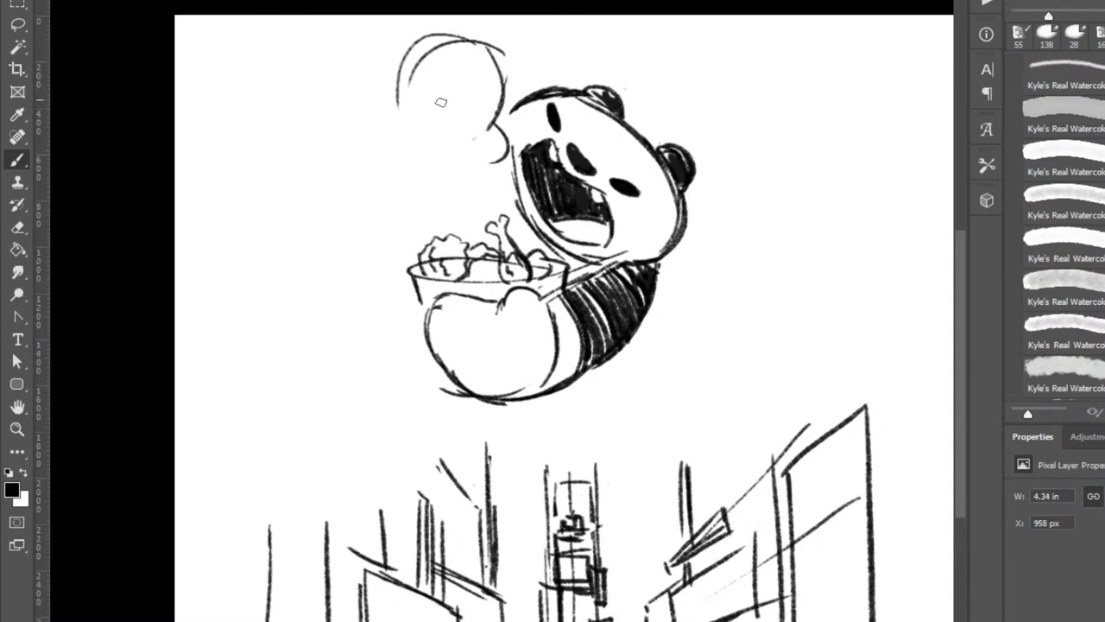
{"action": "left_click_drag", "start_coordinate": [444, 101], "coordinate": [445, 166]}
{"action": "mouse_move", "coordinate": [502, 101]}
{"action": "left_mouse_down"}
{"action": "mouse_move", "coordinate": [402, 66]}
{"action": "mouse_move", "coordinate": [434, 87]}
{"action": "mouse_move", "coordinate": [459, 180]}
{"action": "left_mouse_up"}
{"action": "left_click_drag", "start_coordinate": [409, 128], "coordinate": [466, 189]}
{"action": "left_click_drag", "start_coordinate": [383, 154], "coordinate": [463, 195]}
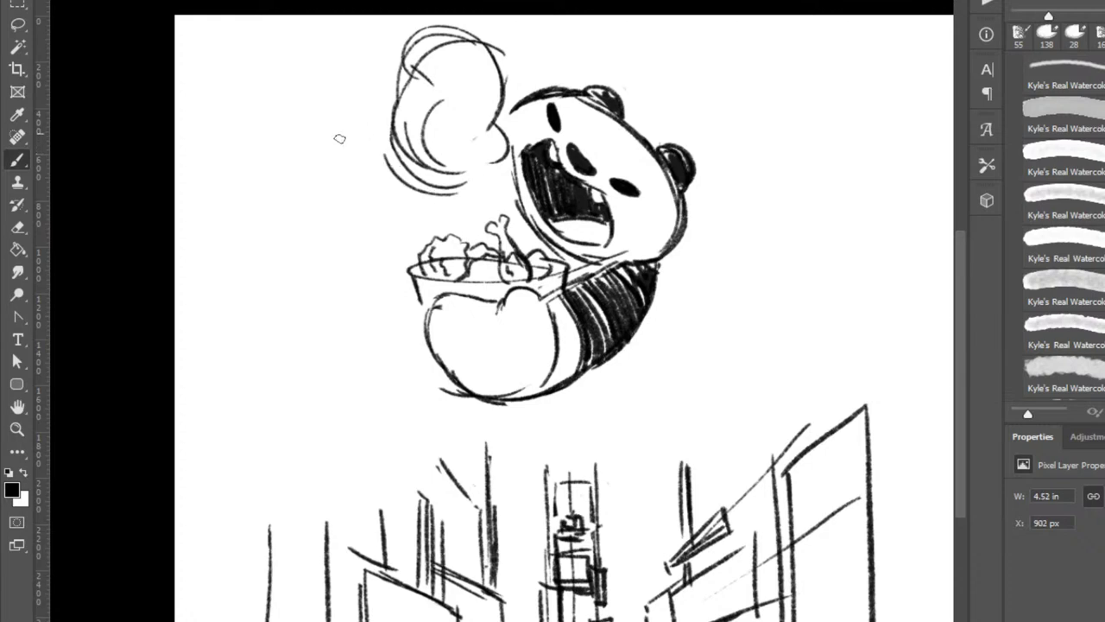
Sketch a rabbit's rounded head facing the food bowl, with squinting eyes, a small nose and a black-filled open mouth.
{"action": "left_click_drag", "start_coordinate": [273, 257], "coordinate": [351, 170]}
{"action": "key", "text": "ctrl+z"}
{"action": "left_click_drag", "start_coordinate": [269, 184], "coordinate": [399, 250]}
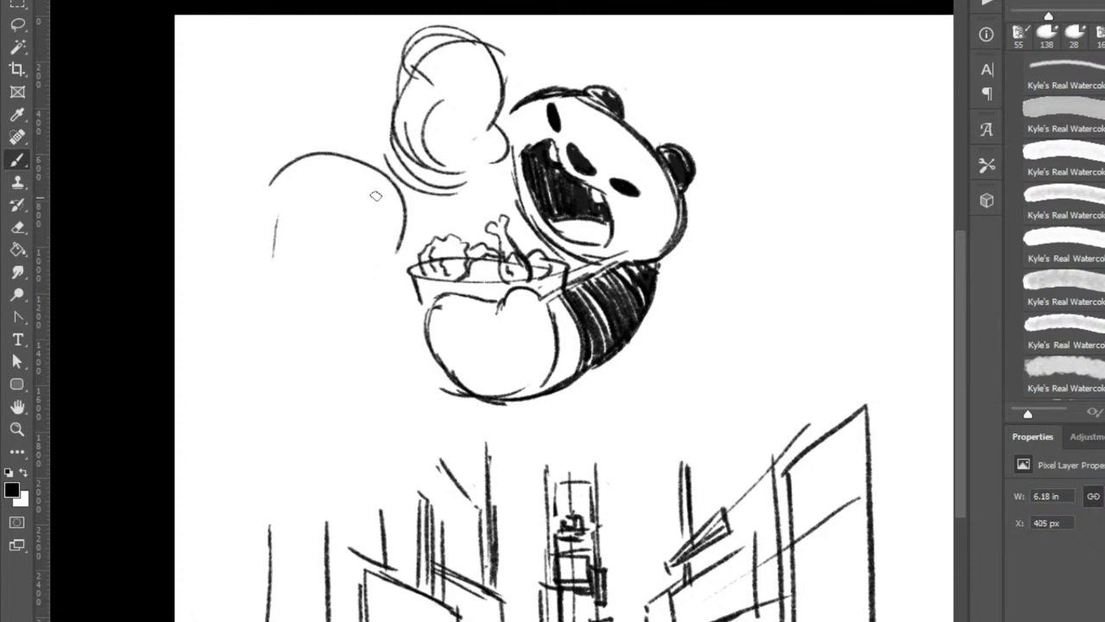
{"action": "mouse_move", "coordinate": [388, 201]}
{"action": "left_mouse_down"}
{"action": "mouse_move", "coordinate": [370, 238]}
{"action": "mouse_move", "coordinate": [386, 221]}
{"action": "mouse_move", "coordinate": [378, 216]}
{"action": "mouse_move", "coordinate": [387, 229]}
{"action": "mouse_move", "coordinate": [388, 210]}
{"action": "mouse_move", "coordinate": [388, 225]}
{"action": "mouse_move", "coordinate": [363, 212]}
{"action": "left_mouse_up"}
{"action": "left_click_drag", "start_coordinate": [359, 222], "coordinate": [366, 238]}
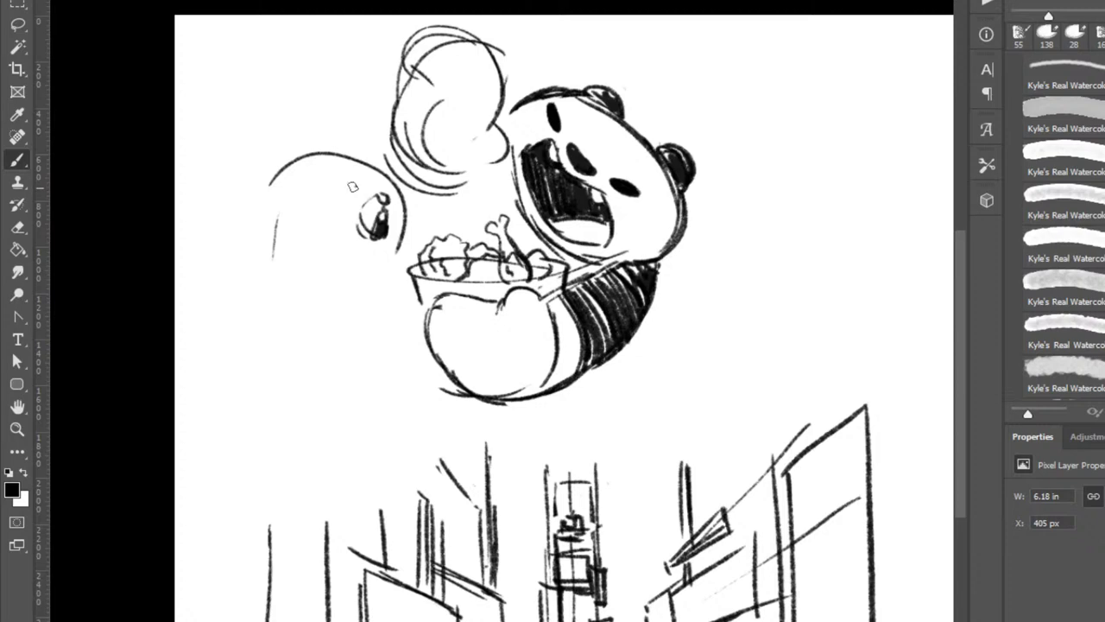
{"action": "left_click", "coordinate": [356, 187]}
{"action": "mouse_move", "coordinate": [356, 184]}
{"action": "left_mouse_down"}
{"action": "mouse_move", "coordinate": [371, 190]}
{"action": "mouse_move", "coordinate": [357, 188]}
{"action": "left_mouse_up"}
Draw the first rabbit's arm and hand reaching from below its mouth toward the bowl, replacing the trial strokes.
{"action": "key", "text": "e"}
{"action": "key", "text": "b"}
{"action": "mouse_move", "coordinate": [363, 246]}
{"action": "left_mouse_down"}
{"action": "mouse_move", "coordinate": [435, 233]}
{"action": "mouse_move", "coordinate": [415, 265]}
{"action": "mouse_move", "coordinate": [403, 269]}
{"action": "mouse_move", "coordinate": [425, 242]}
{"action": "mouse_move", "coordinate": [390, 263]}
{"action": "left_mouse_up"}
{"action": "key", "text": "ctrl+z"}
{"action": "key", "text": "ctrl+z"}
{"action": "key", "text": "ctrl+z"}
{"action": "mouse_move", "coordinate": [422, 229]}
{"action": "left_mouse_down"}
{"action": "mouse_move", "coordinate": [407, 250]}
{"action": "mouse_move", "coordinate": [423, 231]}
{"action": "mouse_move", "coordinate": [410, 231]}
{"action": "mouse_move", "coordinate": [394, 246]}
{"action": "mouse_move", "coordinate": [422, 235]}
{"action": "mouse_move", "coordinate": [374, 283]}
{"action": "left_mouse_up"}
{"action": "key", "text": "e"}
{"action": "key", "text": "b"}
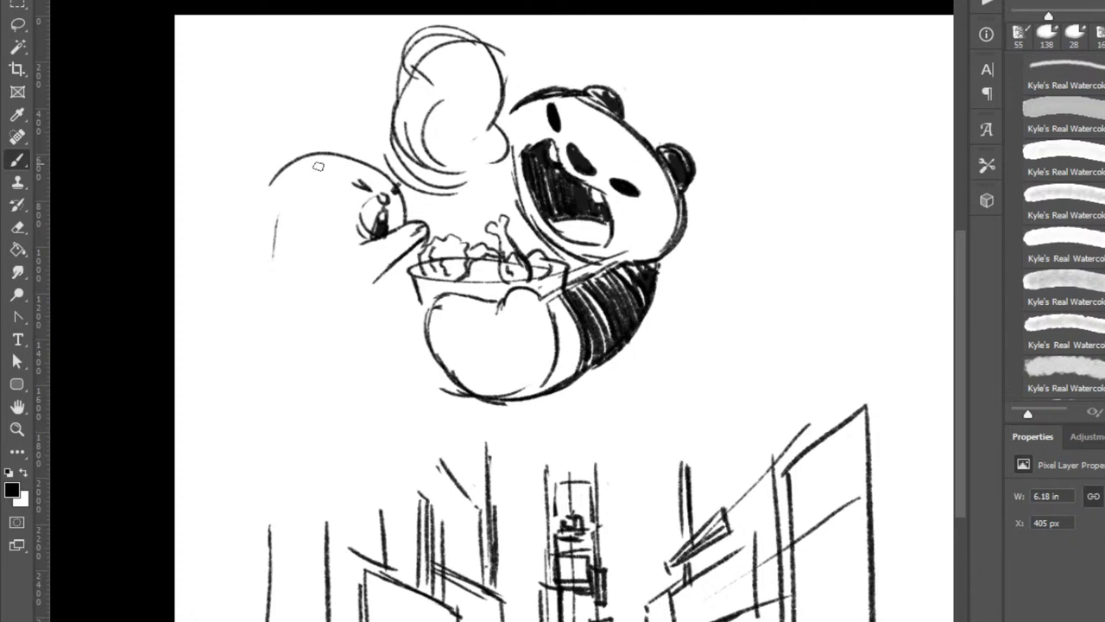
Add two ears to the first rabbit and draw its long rounded back and underside.
{"action": "mouse_move", "coordinate": [318, 153]}
{"action": "left_mouse_down"}
{"action": "mouse_move", "coordinate": [311, 145]}
{"action": "mouse_move", "coordinate": [285, 178]}
{"action": "mouse_move", "coordinate": [236, 269]}
{"action": "mouse_move", "coordinate": [226, 367]}
{"action": "left_mouse_up"}
{"action": "key", "text": "ctrl+z"}
{"action": "left_click_drag", "start_coordinate": [281, 181], "coordinate": [208, 324]}
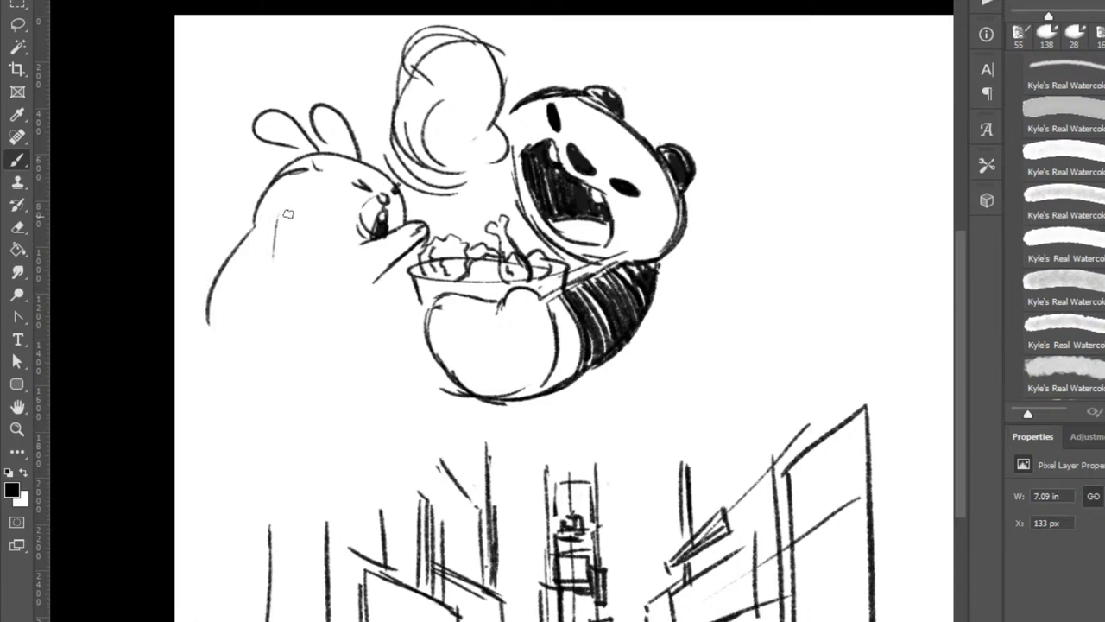
{"action": "mouse_move", "coordinate": [271, 200]}
{"action": "left_mouse_down"}
{"action": "mouse_move", "coordinate": [251, 387]}
{"action": "mouse_move", "coordinate": [312, 383]}
{"action": "left_mouse_up"}
Draw the first rabbit's second hand above the bowl and darken the lower contour of the large rounded shape.
{"action": "mouse_move", "coordinate": [412, 209]}
{"action": "left_mouse_down"}
{"action": "mouse_move", "coordinate": [469, 214]}
{"action": "mouse_move", "coordinate": [437, 229]}
{"action": "mouse_move", "coordinate": [456, 223]}
{"action": "left_mouse_up"}
{"action": "key", "text": "ctrl+z"}
{"action": "left_click_drag", "start_coordinate": [462, 214], "coordinate": [463, 224]}
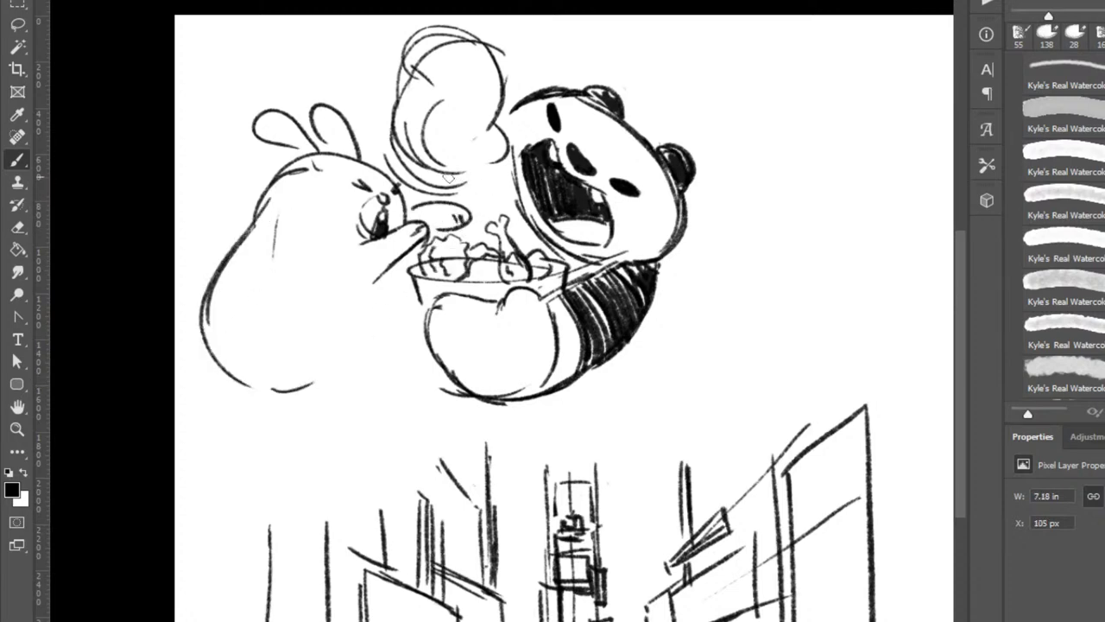
{"action": "left_click_drag", "start_coordinate": [401, 162], "coordinate": [458, 184]}
{"action": "mouse_move", "coordinate": [398, 143]}
{"action": "left_mouse_down"}
{"action": "mouse_move", "coordinate": [456, 186]}
{"action": "mouse_move", "coordinate": [391, 164]}
{"action": "mouse_move", "coordinate": [404, 178]}
{"action": "mouse_move", "coordinate": [478, 212]}
{"action": "left_mouse_up"}
Clean up the panda's jaw edge and fill the area between the jaw, the rounded shape and the food with black.
{"action": "key", "text": "e"}
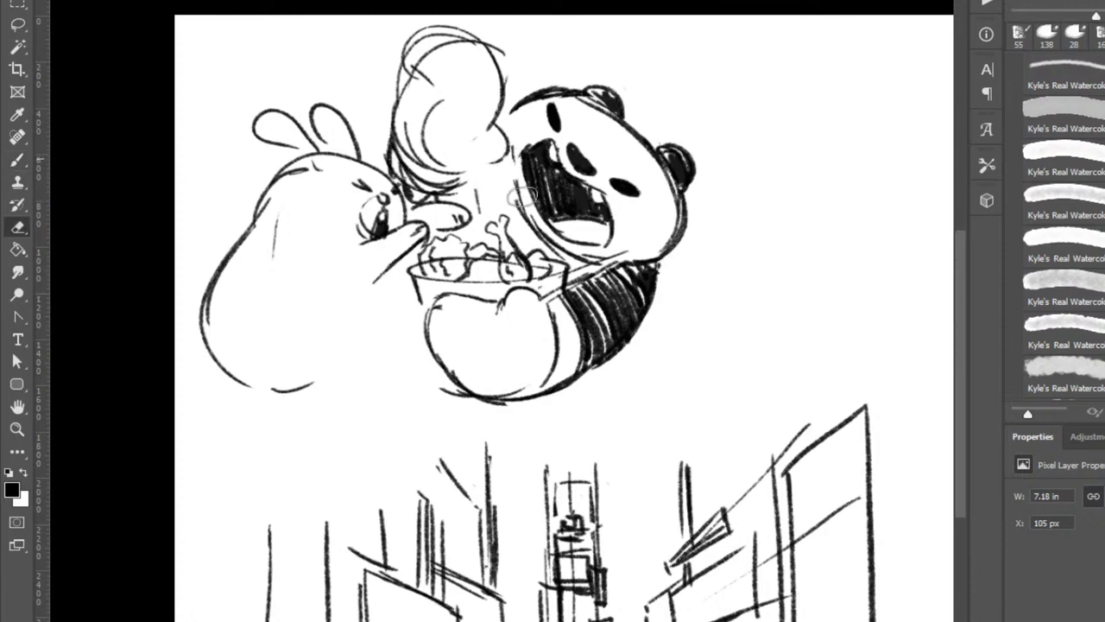
{"action": "key", "text": "b"}
{"action": "left_click_drag", "start_coordinate": [459, 187], "coordinate": [486, 248]}
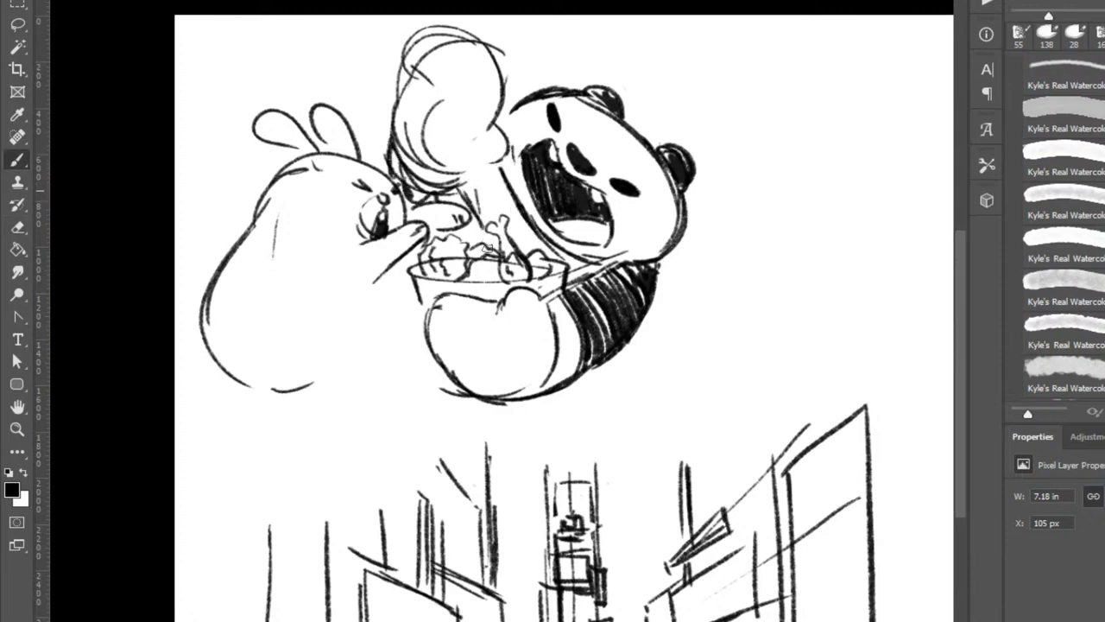
{"action": "key", "text": "ctrl+z"}
{"action": "mouse_move", "coordinate": [456, 189]}
{"action": "left_mouse_down"}
{"action": "mouse_move", "coordinate": [480, 245]}
{"action": "mouse_move", "coordinate": [471, 202]}
{"action": "mouse_move", "coordinate": [511, 136]}
{"action": "mouse_move", "coordinate": [483, 171]}
{"action": "mouse_move", "coordinate": [489, 207]}
{"action": "mouse_move", "coordinate": [526, 246]}
{"action": "mouse_move", "coordinate": [561, 259]}
{"action": "mouse_move", "coordinate": [576, 250]}
{"action": "mouse_move", "coordinate": [582, 273]}
{"action": "mouse_move", "coordinate": [596, 267]}
{"action": "left_mouse_up"}
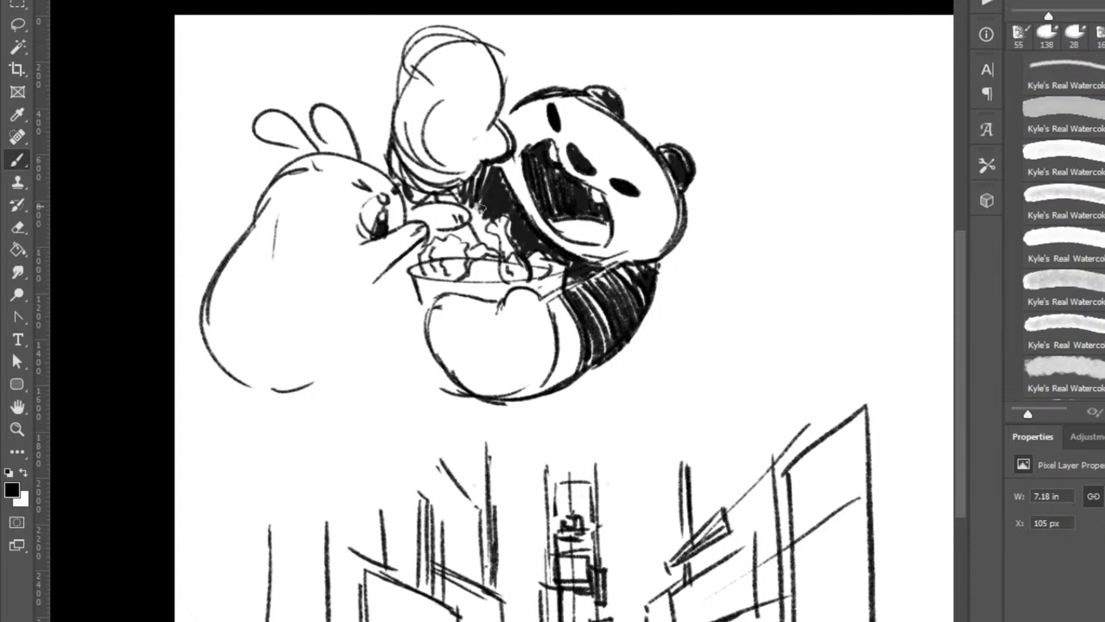
{"action": "mouse_move", "coordinate": [482, 208]}
{"action": "left_mouse_down"}
{"action": "mouse_move", "coordinate": [475, 222]}
{"action": "mouse_move", "coordinate": [499, 249]}
{"action": "left_mouse_up"}
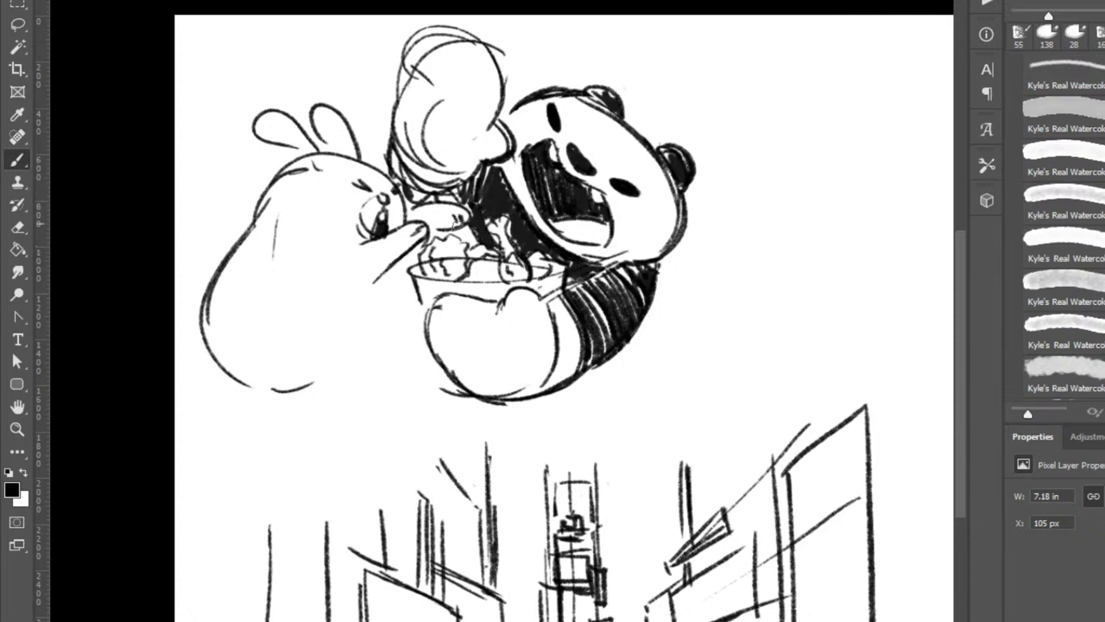
Extend the first rabbit's arm line and sketch a second rabbit's rounded head with ears and eyes behind the panda.
{"action": "left_click_drag", "start_coordinate": [337, 255], "coordinate": [373, 236]}
{"action": "mouse_move", "coordinate": [703, 214]}
{"action": "left_mouse_down"}
{"action": "mouse_move", "coordinate": [766, 221]}
{"action": "mouse_move", "coordinate": [802, 319]}
{"action": "mouse_move", "coordinate": [689, 361]}
{"action": "left_mouse_up"}
{"action": "left_click_drag", "start_coordinate": [728, 316], "coordinate": [763, 290]}
{"action": "key", "text": "ctrl+z"}
{"action": "key", "text": "ctrl+z"}
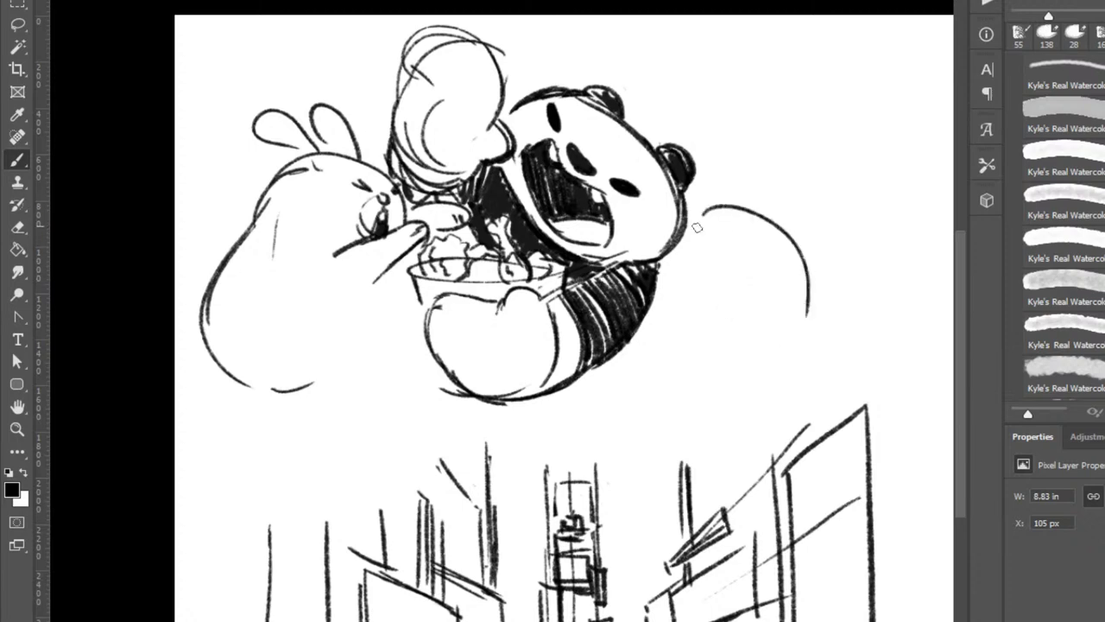
{"action": "mouse_move", "coordinate": [695, 216]}
{"action": "left_mouse_down"}
{"action": "mouse_move", "coordinate": [808, 319]}
{"action": "mouse_move", "coordinate": [735, 358]}
{"action": "left_mouse_up"}
{"action": "mouse_move", "coordinate": [781, 246]}
{"action": "left_mouse_down"}
{"action": "mouse_move", "coordinate": [796, 244]}
{"action": "mouse_move", "coordinate": [784, 255]}
{"action": "left_mouse_up"}
Draw the second rabbit's muzzle and its hand pressing against the panda's black back.
{"action": "mouse_move", "coordinate": [712, 241]}
{"action": "left_mouse_down"}
{"action": "mouse_move", "coordinate": [753, 300]}
{"action": "mouse_move", "coordinate": [688, 292]}
{"action": "mouse_move", "coordinate": [706, 297]}
{"action": "mouse_move", "coordinate": [717, 282]}
{"action": "mouse_move", "coordinate": [696, 287]}
{"action": "mouse_move", "coordinate": [713, 276]}
{"action": "mouse_move", "coordinate": [727, 288]}
{"action": "mouse_move", "coordinate": [644, 315]}
{"action": "mouse_move", "coordinate": [691, 309]}
{"action": "mouse_move", "coordinate": [632, 303]}
{"action": "mouse_move", "coordinate": [656, 312]}
{"action": "left_mouse_up"}
{"action": "key", "text": "e"}
{"action": "key", "text": "b"}
{"action": "left_click_drag", "start_coordinate": [641, 299], "coordinate": [656, 307]}
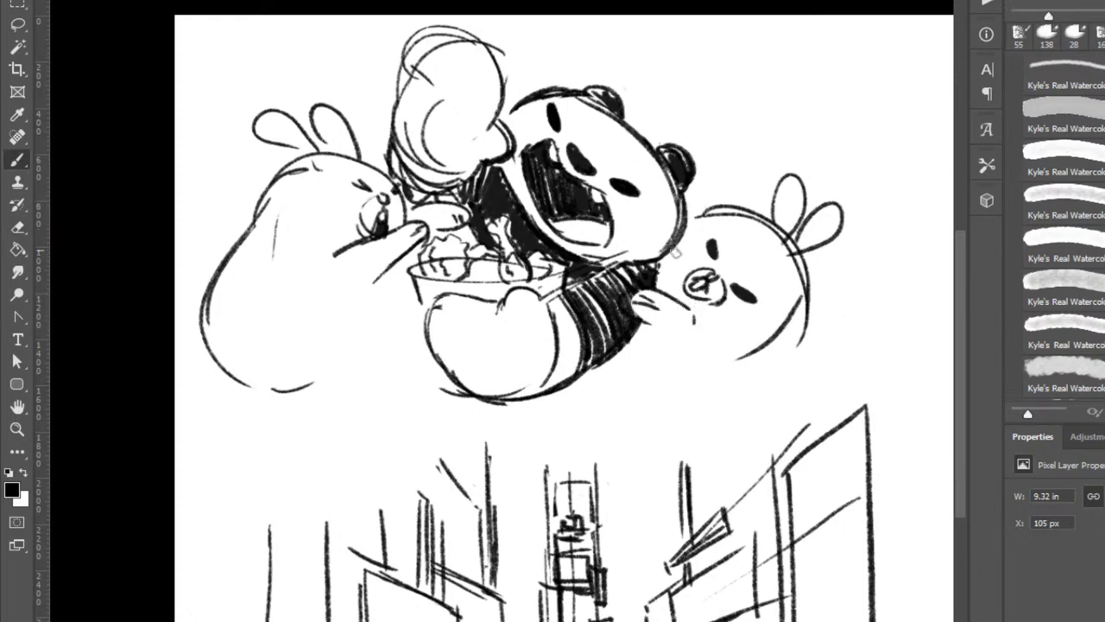
Add the second rabbit's other paw on the panda's head and sketch its small body with a round tail.
{"action": "key", "text": "e"}
{"action": "mouse_move", "coordinate": [670, 227]}
{"action": "left_mouse_down"}
{"action": "mouse_move", "coordinate": [682, 212]}
{"action": "mouse_move", "coordinate": [688, 239]}
{"action": "mouse_move", "coordinate": [682, 230]}
{"action": "left_mouse_up"}
{"action": "key", "text": "b"}
{"action": "mouse_move", "coordinate": [745, 354]}
{"action": "left_mouse_down"}
{"action": "mouse_move", "coordinate": [770, 334]}
{"action": "mouse_move", "coordinate": [683, 366]}
{"action": "mouse_move", "coordinate": [646, 360]}
{"action": "mouse_move", "coordinate": [617, 385]}
{"action": "mouse_move", "coordinate": [697, 391]}
{"action": "left_mouse_up"}
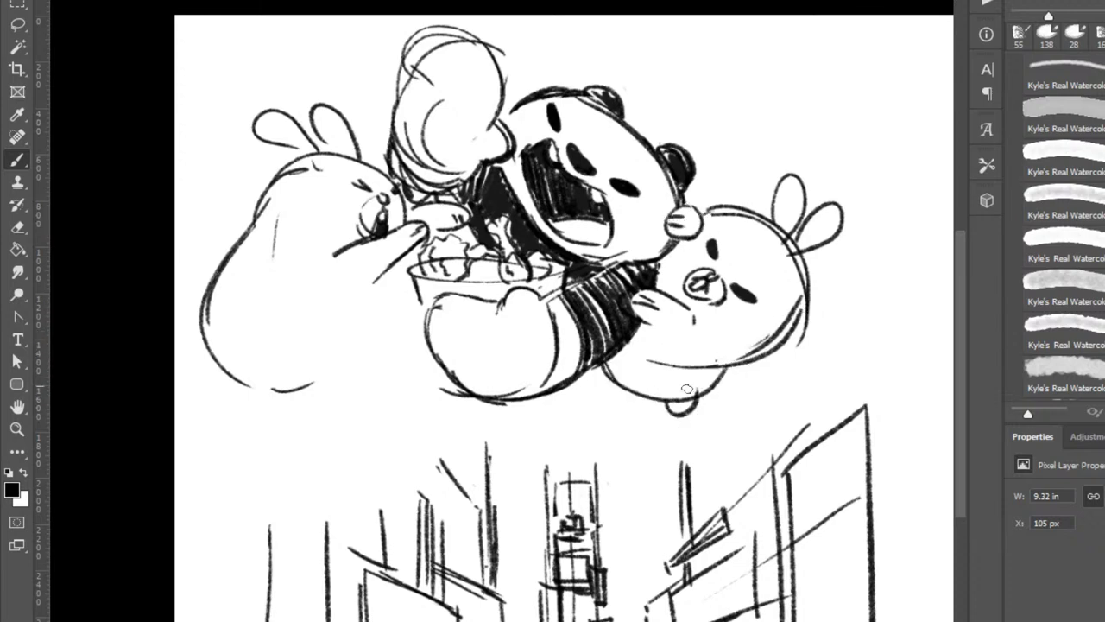
Draw the first rabbit's belly line and clean up the upper outline of the large rounded shape.
{"action": "left_click_drag", "start_coordinate": [369, 290], "coordinate": [354, 372]}
{"action": "key", "text": "e"}
{"action": "left_click_drag", "start_coordinate": [403, 64], "coordinate": [396, 90]}
{"action": "key", "text": "b"}
{"action": "left_click_drag", "start_coordinate": [412, 36], "coordinate": [411, 72]}
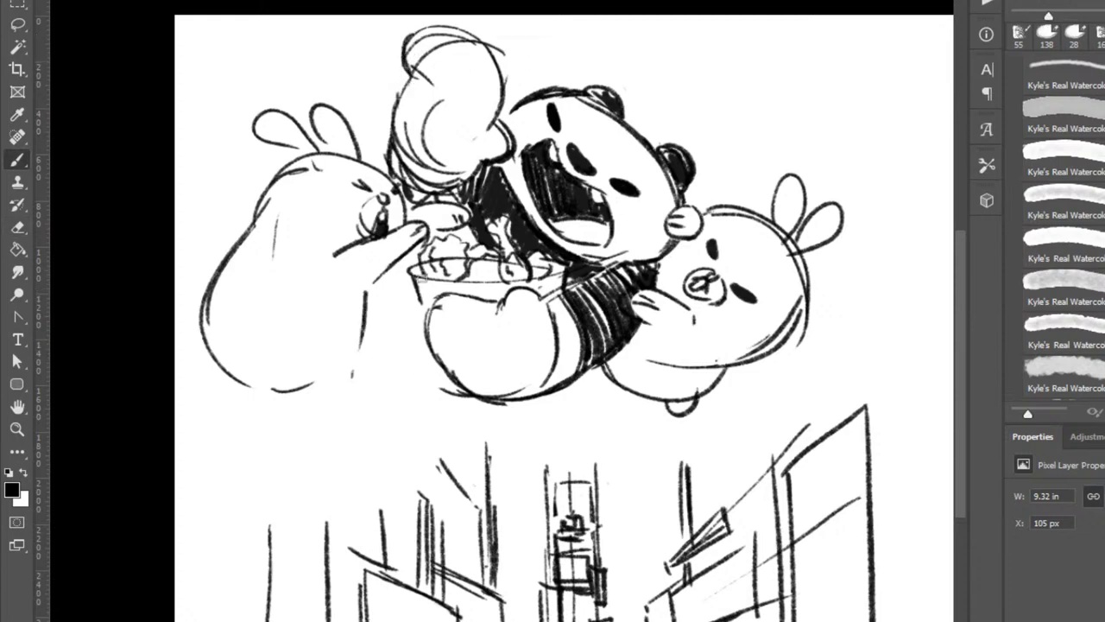
Erase the panda's lower belly outline and sketch a third rabbit's head with two ears in front of it.
{"action": "key", "text": "e"}
{"action": "mouse_move", "coordinate": [427, 332]}
{"action": "left_mouse_down"}
{"action": "mouse_move", "coordinate": [476, 391]}
{"action": "mouse_move", "coordinate": [478, 375]}
{"action": "left_mouse_up"}
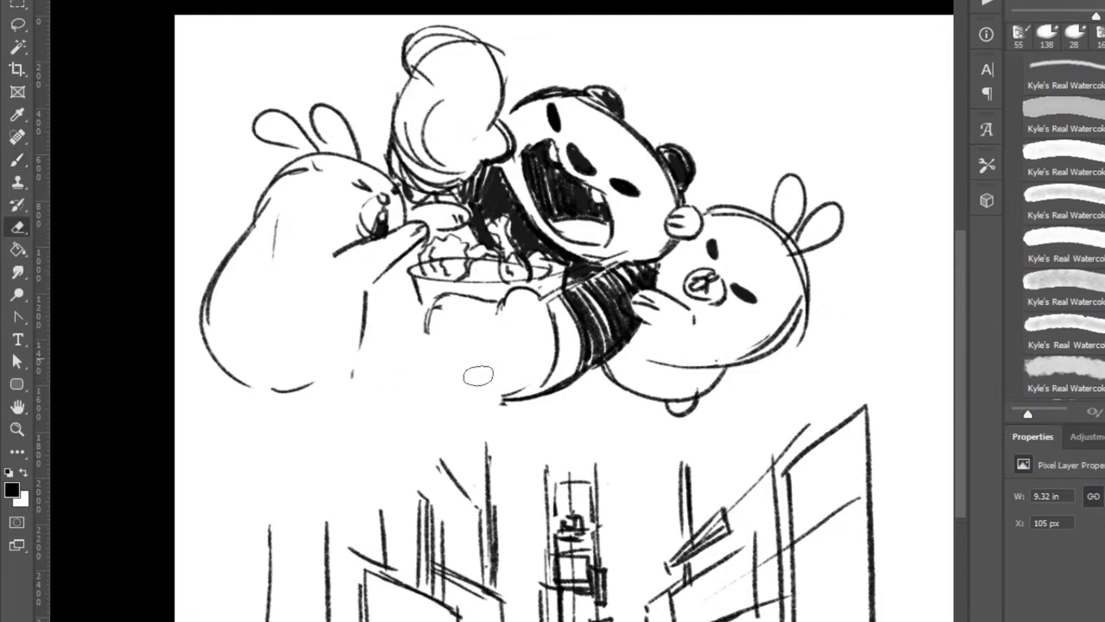
{"action": "key", "text": "b"}
{"action": "mouse_move", "coordinate": [354, 429]}
{"action": "left_mouse_down"}
{"action": "mouse_move", "coordinate": [429, 339]}
{"action": "mouse_move", "coordinate": [493, 356]}
{"action": "left_mouse_up"}
{"action": "left_click_drag", "start_coordinate": [495, 354], "coordinate": [516, 423]}
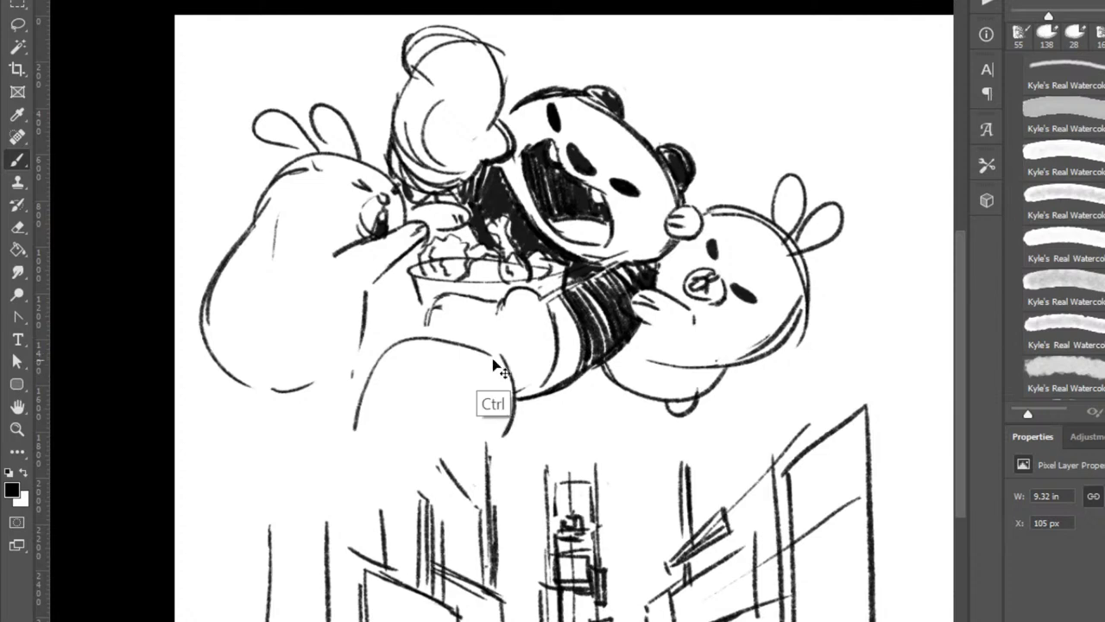
{"action": "key", "text": "ctrl+z"}
{"action": "left_click_drag", "start_coordinate": [490, 353], "coordinate": [530, 423]}
{"action": "left_click_drag", "start_coordinate": [515, 383], "coordinate": [527, 436]}
{"action": "left_click_drag", "start_coordinate": [456, 350], "coordinate": [483, 355]}
{"action": "mouse_move", "coordinate": [476, 328]}
{"action": "left_mouse_down"}
{"action": "mouse_move", "coordinate": [482, 339]}
{"action": "mouse_move", "coordinate": [402, 345]}
{"action": "mouse_move", "coordinate": [354, 434]}
{"action": "left_mouse_up"}
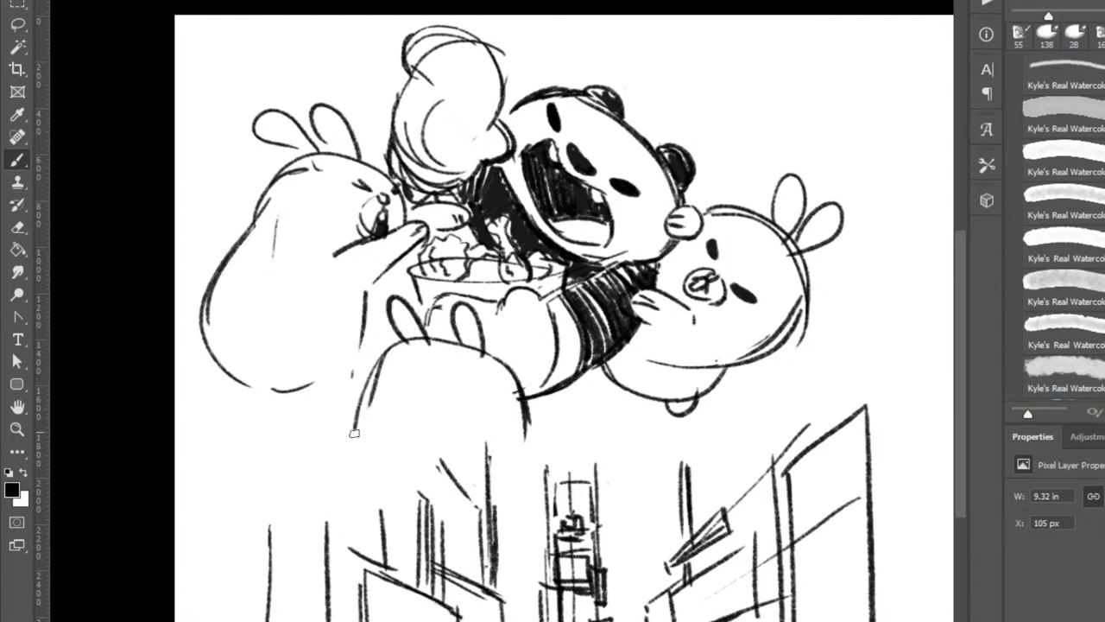
Reinforce the first rabbit's lower body, then add a round tail and long narrow feet.
{"action": "left_click_drag", "start_coordinate": [373, 290], "coordinate": [352, 377]}
{"action": "left_click_drag", "start_coordinate": [244, 387], "coordinate": [299, 393]}
{"action": "left_click_drag", "start_coordinate": [203, 337], "coordinate": [229, 347]}
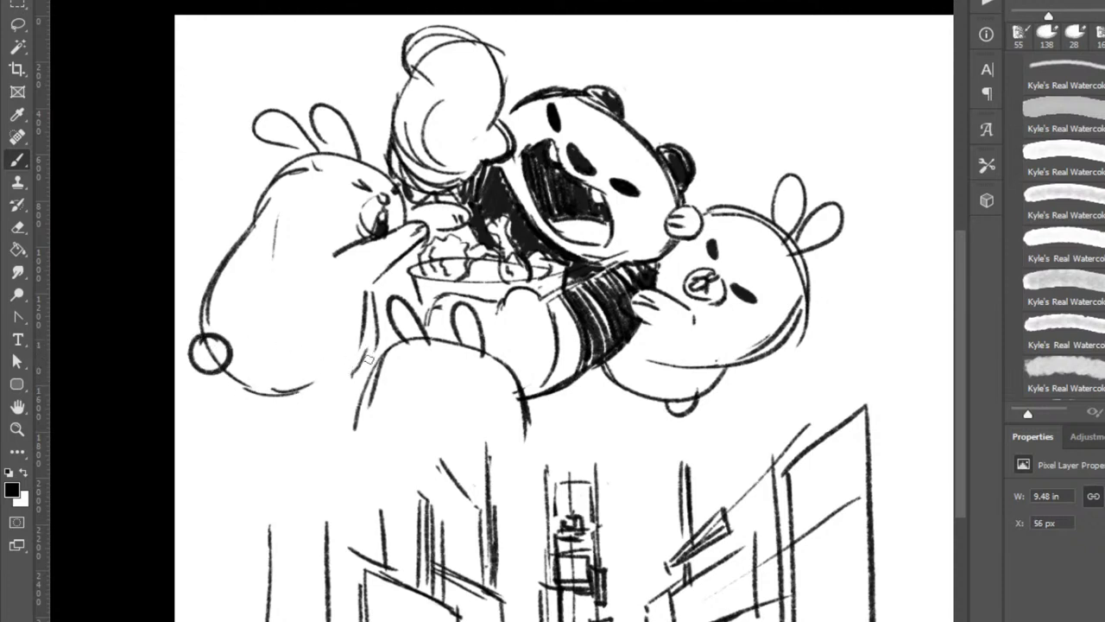
{"action": "mouse_move", "coordinate": [278, 382]}
{"action": "left_mouse_down"}
{"action": "mouse_move", "coordinate": [268, 431]}
{"action": "mouse_move", "coordinate": [288, 381]}
{"action": "left_mouse_up"}
{"action": "left_click_drag", "start_coordinate": [221, 373], "coordinate": [176, 426]}
{"action": "key", "text": "ctrl+z"}
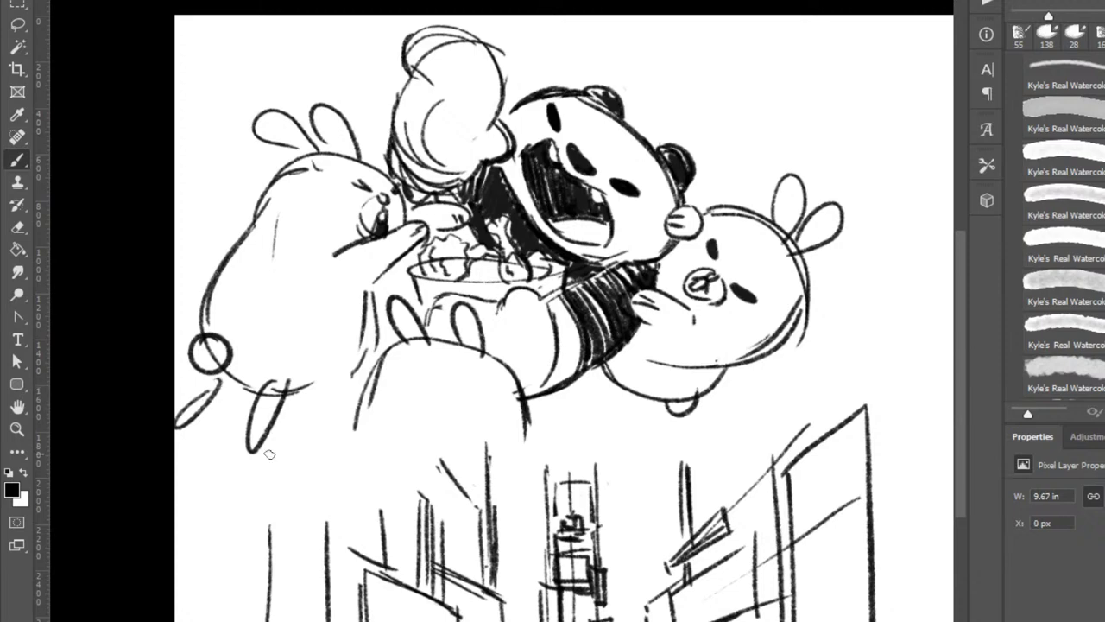
Undo the rear foot touching the canvas edge and shift the whole character group inward and slightly down.
{"action": "key", "text": "ctrl+z"}
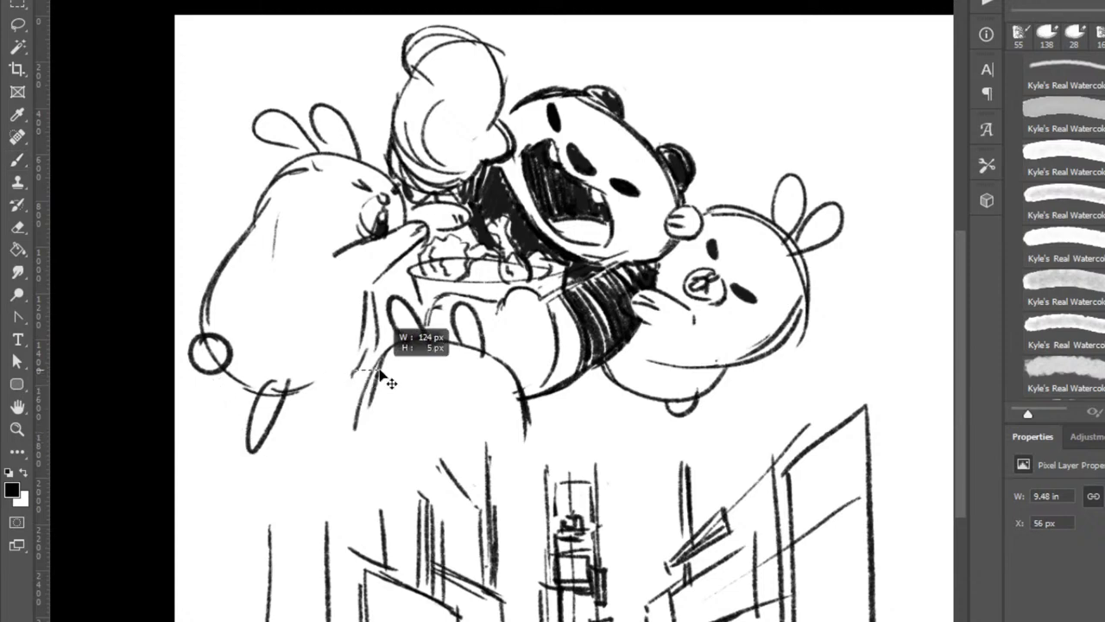
{"action": "left_click_drag", "start_coordinate": [538, 240], "coordinate": [578, 248]}
{"action": "key", "text": "b"}
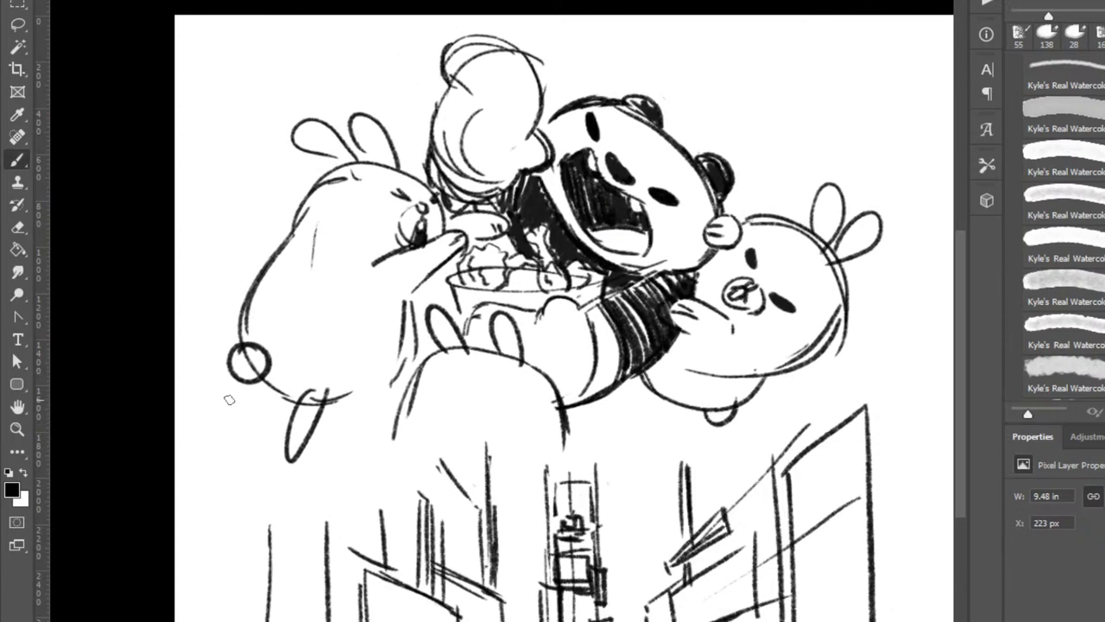
Redraw the first rabbit's rear foot and leg, and widen its front foot with a second contour.
{"action": "mouse_move", "coordinate": [241, 391]}
{"action": "left_mouse_down"}
{"action": "mouse_move", "coordinate": [273, 399]}
{"action": "mouse_move", "coordinate": [187, 426]}
{"action": "mouse_move", "coordinate": [244, 397]}
{"action": "left_mouse_up"}
{"action": "key", "text": "ctrl+z"}
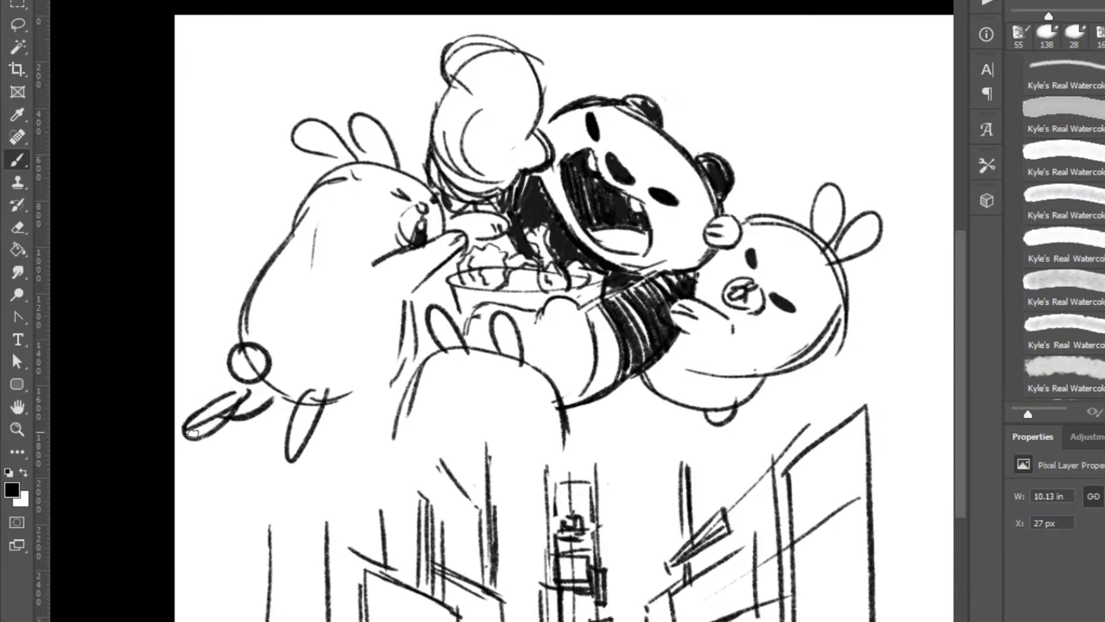
{"action": "left_click_drag", "start_coordinate": [298, 432], "coordinate": [325, 401]}
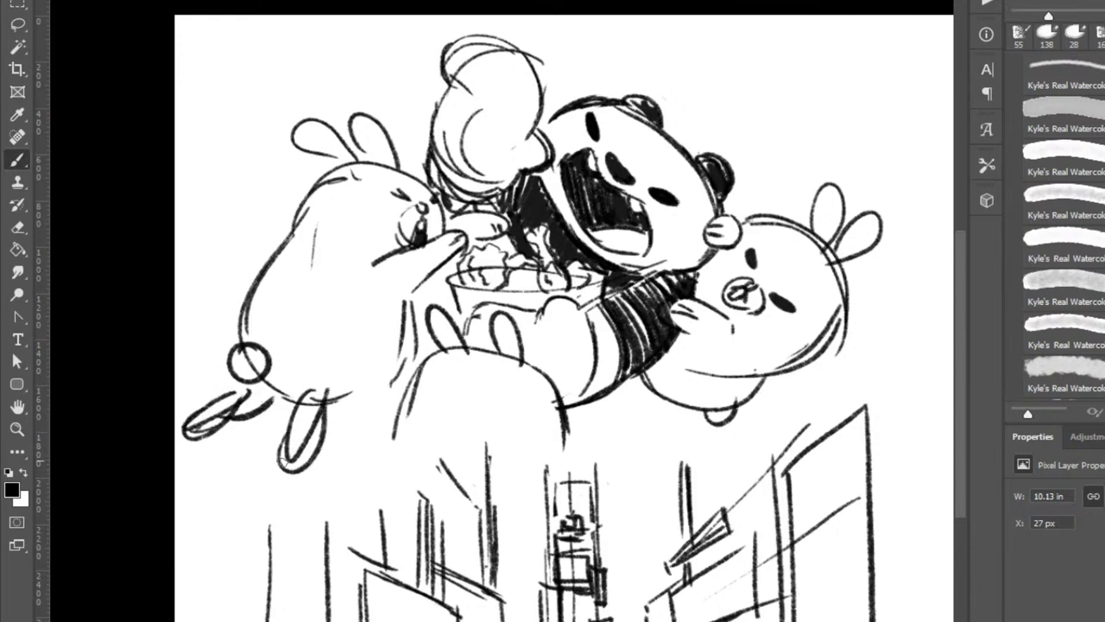
Redraw the first rabbit's lower belly and thigh curves and thicken its rump line beneath the tail.
{"action": "mouse_move", "coordinate": [285, 463]}
{"action": "left_mouse_down"}
{"action": "mouse_move", "coordinate": [320, 449]}
{"action": "mouse_move", "coordinate": [398, 359]}
{"action": "left_mouse_up"}
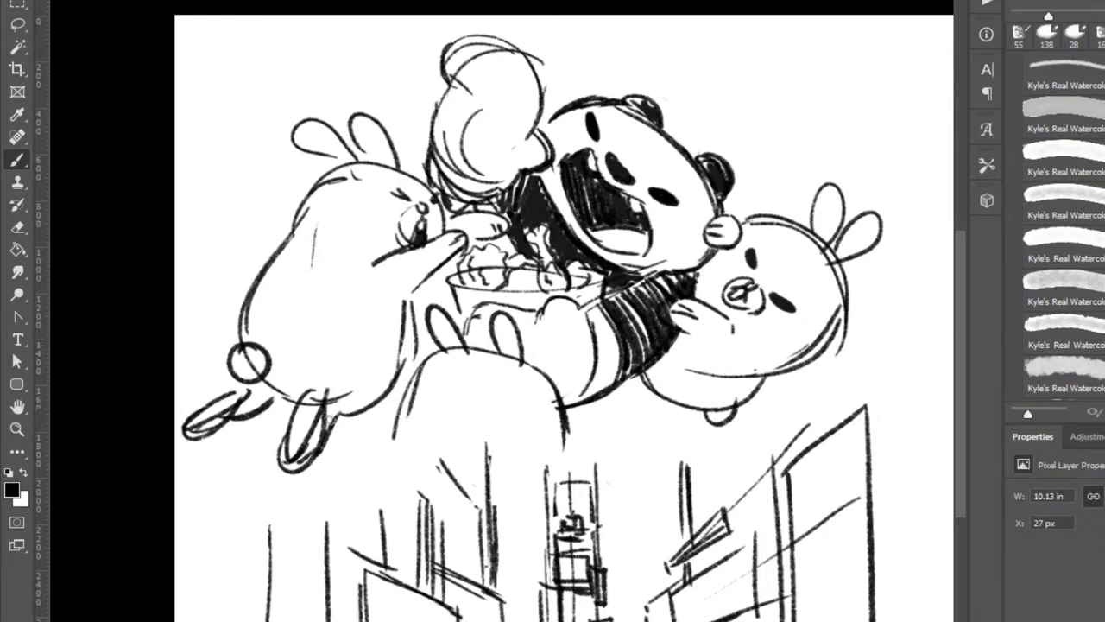
{"action": "key", "text": "ctrl+z"}
{"action": "left_click_drag", "start_coordinate": [337, 416], "coordinate": [388, 362]}
{"action": "left_click_drag", "start_coordinate": [403, 318], "coordinate": [352, 393]}
{"action": "key", "text": "ctrl+z"}
{"action": "key", "text": "ctrl+z"}
{"action": "left_click_drag", "start_coordinate": [397, 358], "coordinate": [338, 424]}
{"action": "left_click_drag", "start_coordinate": [403, 321], "coordinate": [351, 391]}
{"action": "mouse_move", "coordinate": [251, 379]}
{"action": "left_mouse_down"}
{"action": "mouse_move", "coordinate": [287, 407]}
{"action": "mouse_move", "coordinate": [239, 411]}
{"action": "left_mouse_up"}
{"action": "left_click_drag", "start_coordinate": [265, 372], "coordinate": [298, 393]}
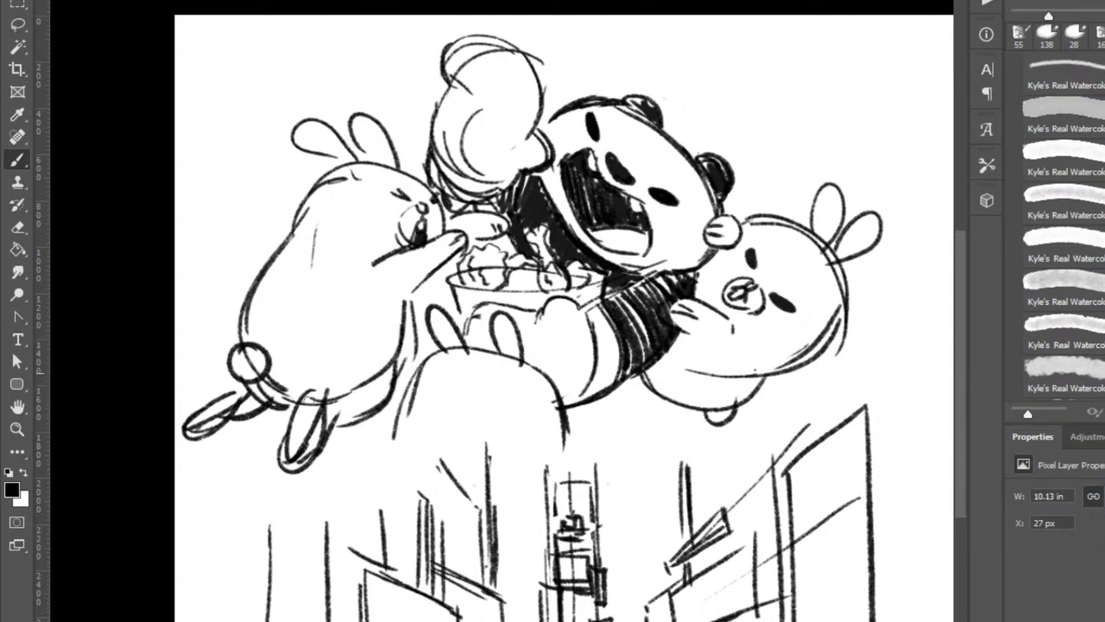
Scatter small black dots and droplets in the empty space above the characters.
{"action": "left_click", "coordinate": [377, 79]}
{"action": "left_click", "coordinate": [399, 61]}
{"action": "left_click", "coordinate": [417, 54]}
{"action": "left_click", "coordinate": [318, 82]}
{"action": "left_click", "coordinate": [635, 81]}
{"action": "left_click", "coordinate": [639, 65]}
{"action": "left_click", "coordinate": [660, 45]}
{"action": "left_click", "coordinate": [708, 65]}
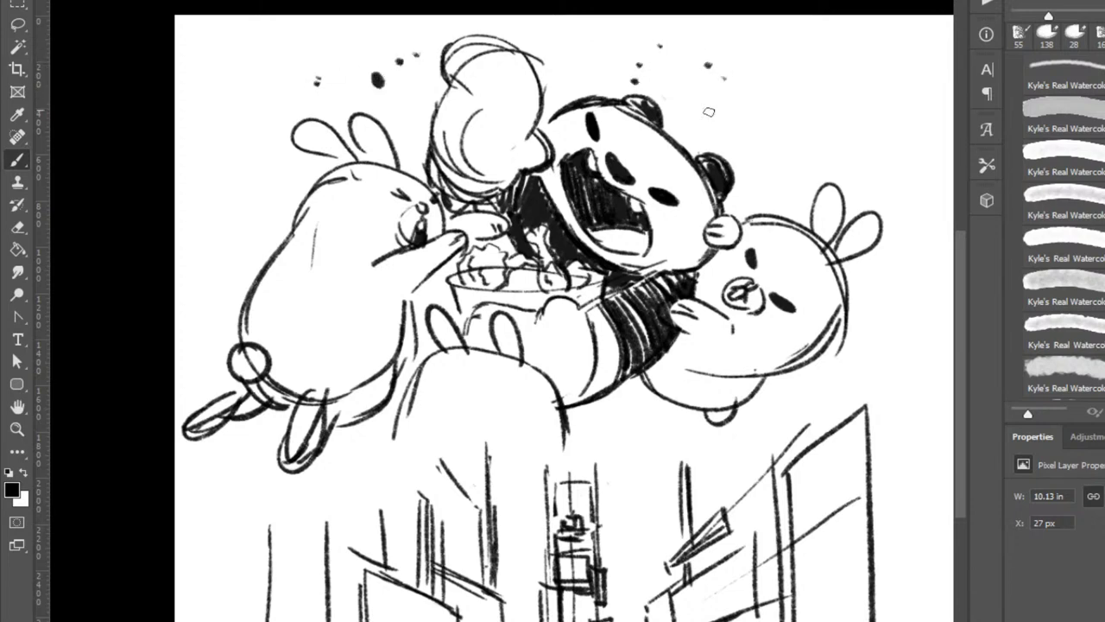
{"action": "left_click", "coordinate": [710, 114]}
{"action": "left_click", "coordinate": [797, 144]}
Erase the overlapping lines on the large rounded shape and redraw its outline cleanly down to the panda's cheek.
{"action": "key", "text": "e"}
{"action": "left_click_drag", "start_coordinate": [458, 67], "coordinate": [534, 59]}
{"action": "key", "text": "b"}
{"action": "left_click_drag", "start_coordinate": [479, 37], "coordinate": [535, 64]}
{"action": "mouse_move", "coordinate": [537, 57]}
{"action": "left_mouse_down"}
{"action": "mouse_move", "coordinate": [542, 126]}
{"action": "mouse_move", "coordinate": [525, 168]}
{"action": "mouse_move", "coordinate": [516, 156]}
{"action": "mouse_move", "coordinate": [546, 159]}
{"action": "mouse_move", "coordinate": [515, 173]}
{"action": "mouse_move", "coordinate": [546, 164]}
{"action": "mouse_move", "coordinate": [511, 173]}
{"action": "left_mouse_up"}
{"action": "key", "text": "e"}
{"action": "key", "text": "b"}
{"action": "key", "text": "e"}
{"action": "key", "text": "b"}
{"action": "left_click_drag", "start_coordinate": [541, 133], "coordinate": [550, 166]}
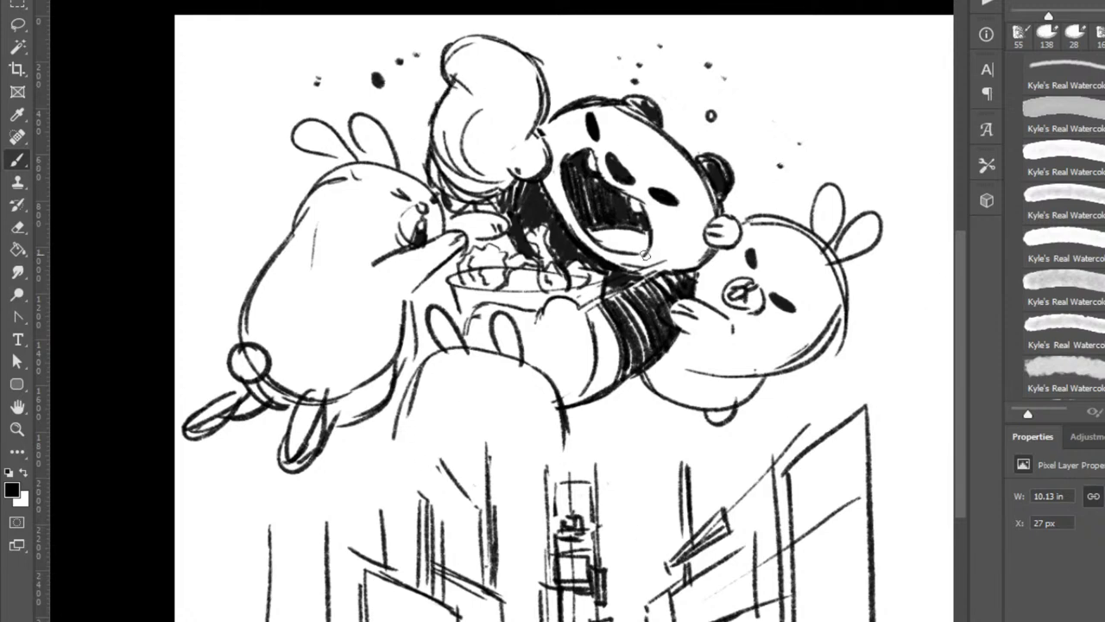
Erase the second rabbit's outer head outline and redraw it as a slightly smaller rounded curve.
{"action": "key", "text": "e"}
{"action": "mouse_move", "coordinate": [760, 214]}
{"action": "left_mouse_down"}
{"action": "mouse_move", "coordinate": [811, 240]}
{"action": "mouse_move", "coordinate": [845, 305]}
{"action": "mouse_move", "coordinate": [841, 333]}
{"action": "mouse_move", "coordinate": [821, 309]}
{"action": "mouse_move", "coordinate": [809, 352]}
{"action": "left_mouse_up"}
{"action": "key", "text": "b"}
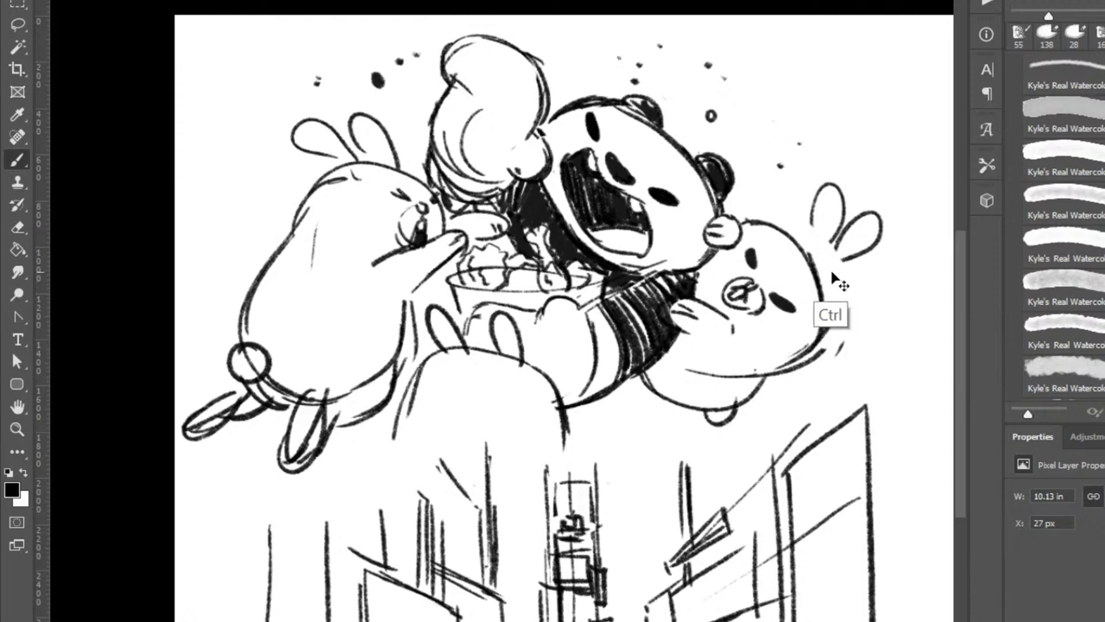
{"action": "key", "text": "ctrl+z"}
{"action": "key", "text": "ctrl+z"}
{"action": "left_click_drag", "start_coordinate": [743, 219], "coordinate": [825, 287]}
{"action": "left_click_drag", "start_coordinate": [794, 238], "coordinate": [809, 353]}
{"action": "left_click_drag", "start_coordinate": [747, 223], "coordinate": [805, 249]}
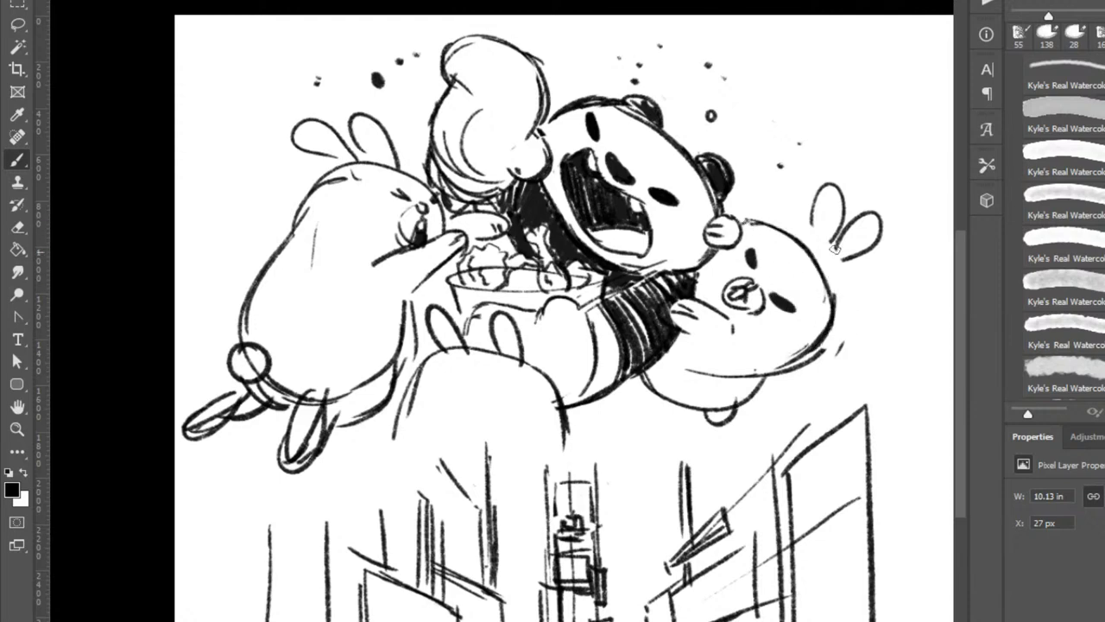
Erase the second rabbit's detached ears, redraw them closer to its head and remove the stray marks nearby.
{"action": "key", "text": "e"}
{"action": "mouse_move", "coordinate": [836, 192]}
{"action": "left_mouse_down"}
{"action": "mouse_move", "coordinate": [826, 234]}
{"action": "mouse_move", "coordinate": [876, 232]}
{"action": "left_mouse_up"}
{"action": "key", "text": "b"}
{"action": "mouse_move", "coordinate": [796, 237]}
{"action": "left_mouse_down"}
{"action": "mouse_move", "coordinate": [814, 258]}
{"action": "mouse_move", "coordinate": [861, 230]}
{"action": "mouse_move", "coordinate": [827, 276]}
{"action": "left_mouse_up"}
{"action": "key", "text": "e"}
{"action": "left_click_drag", "start_coordinate": [842, 347], "coordinate": [846, 330]}
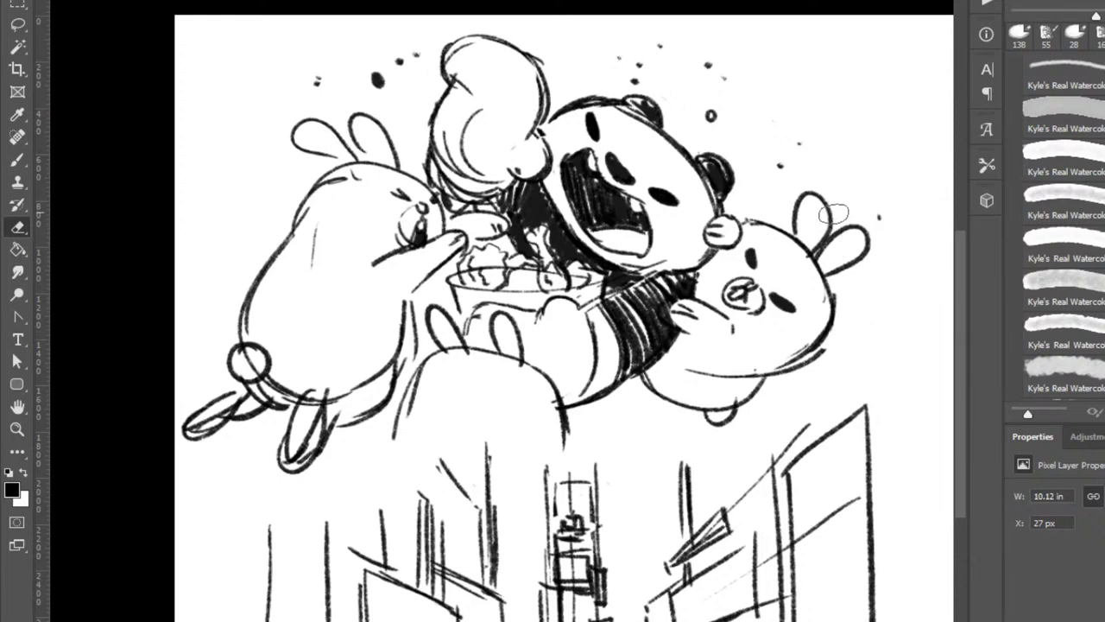
Add inner-ear lines to the ears of the second and first rabbits.
{"action": "key", "text": "b"}
{"action": "mouse_move", "coordinate": [834, 214]}
{"action": "left_mouse_down"}
{"action": "mouse_move", "coordinate": [813, 248]}
{"action": "mouse_move", "coordinate": [859, 227]}
{"action": "left_mouse_up"}
{"action": "mouse_move", "coordinate": [823, 266]}
{"action": "left_mouse_down"}
{"action": "mouse_move", "coordinate": [831, 258]}
{"action": "mouse_move", "coordinate": [800, 212]}
{"action": "left_mouse_up"}
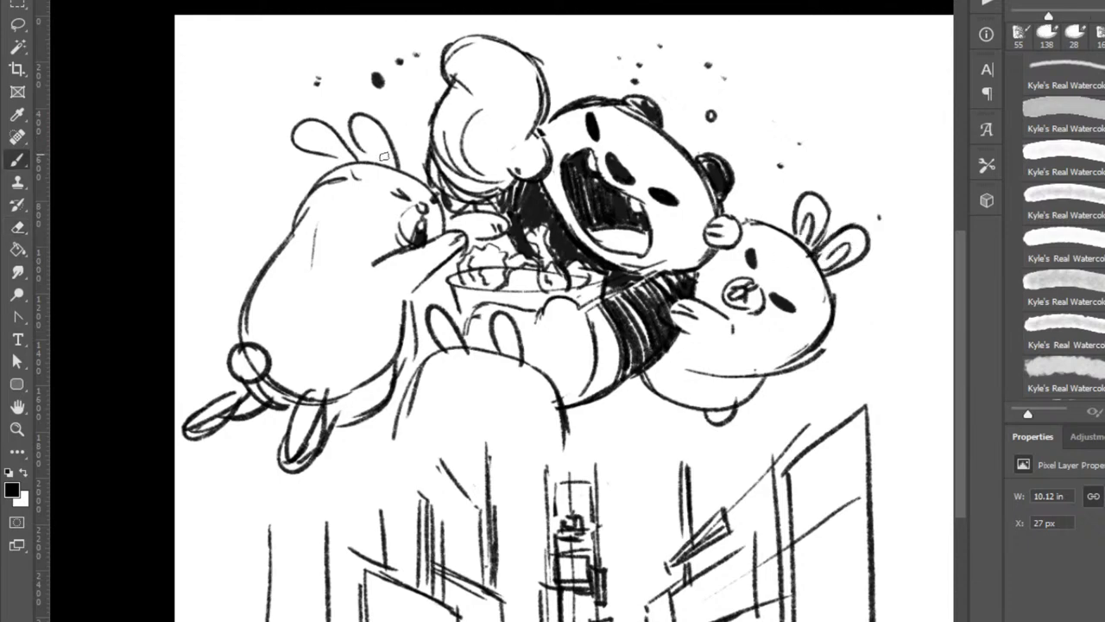
{"action": "mouse_move", "coordinate": [370, 128]}
{"action": "left_mouse_down"}
{"action": "mouse_move", "coordinate": [390, 173]}
{"action": "mouse_move", "coordinate": [355, 158]}
{"action": "left_mouse_up"}
{"action": "left_click_drag", "start_coordinate": [326, 121], "coordinate": [365, 163]}
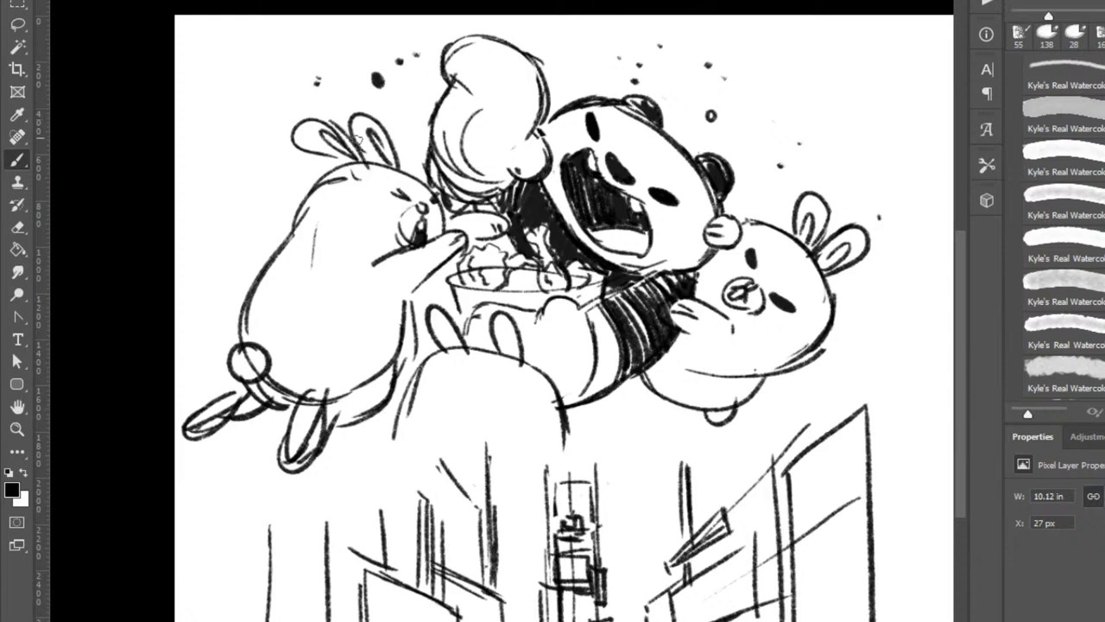
Redraw the food as lumpy chunks in the bowl and start blackening sections below the bowl's rim.
{"action": "key", "text": "e"}
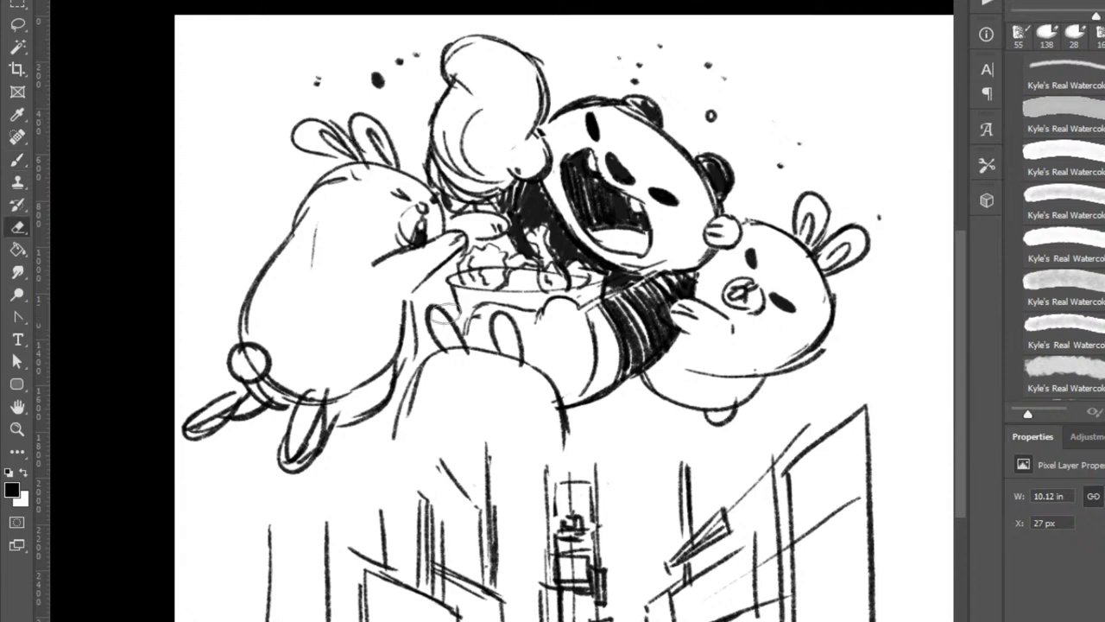
{"action": "key", "text": "b"}
{"action": "mouse_move", "coordinate": [466, 323]}
{"action": "left_mouse_down"}
{"action": "mouse_move", "coordinate": [458, 289]}
{"action": "mouse_move", "coordinate": [480, 296]}
{"action": "mouse_move", "coordinate": [496, 267]}
{"action": "mouse_move", "coordinate": [531, 263]}
{"action": "mouse_move", "coordinate": [521, 276]}
{"action": "mouse_move", "coordinate": [537, 294]}
{"action": "mouse_move", "coordinate": [518, 293]}
{"action": "mouse_move", "coordinate": [529, 307]}
{"action": "left_mouse_up"}
{"action": "key", "text": "e"}
{"action": "key", "text": "b"}
{"action": "key", "text": "e"}
{"action": "key", "text": "b"}
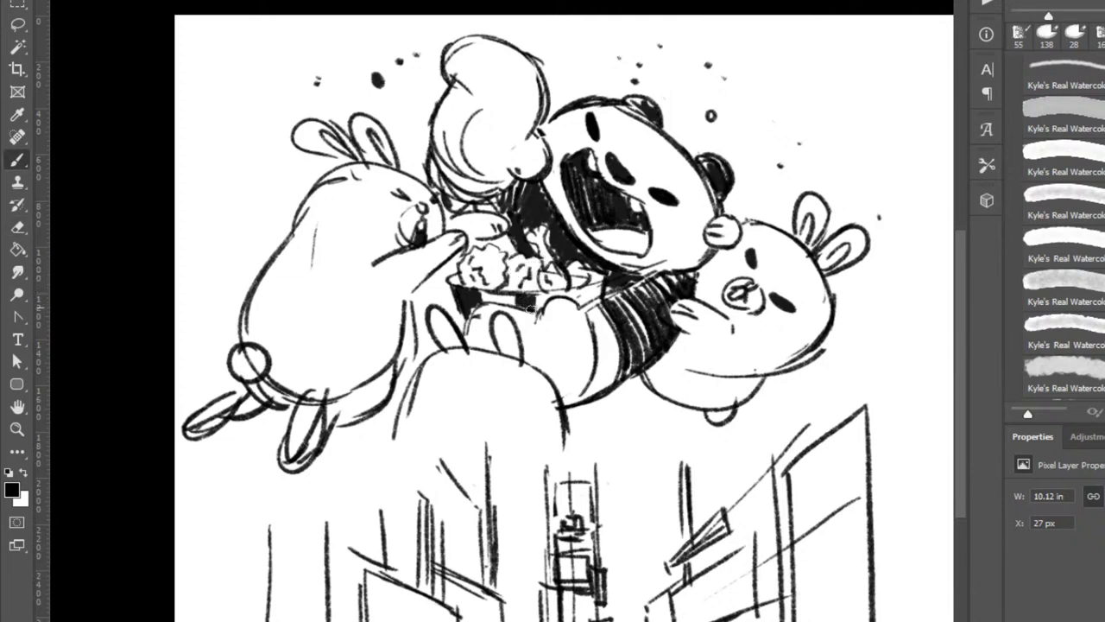
Finish the black stripes on the bowl's sides and redraw the panda's paw holding it.
{"action": "mouse_move", "coordinate": [458, 296]}
{"action": "left_mouse_down"}
{"action": "mouse_move", "coordinate": [463, 318]}
{"action": "mouse_move", "coordinate": [492, 307]}
{"action": "mouse_move", "coordinate": [474, 330]}
{"action": "left_mouse_up"}
{"action": "key", "text": "e"}
{"action": "key", "text": "b"}
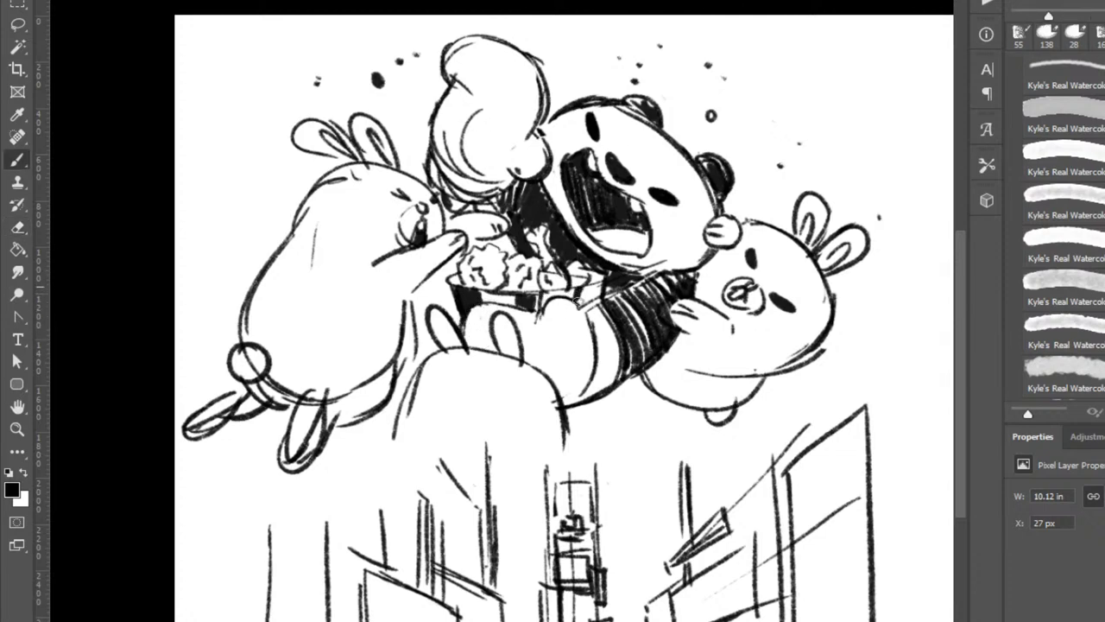
{"action": "mouse_move", "coordinate": [586, 297]}
{"action": "left_mouse_down"}
{"action": "mouse_move", "coordinate": [600, 287]}
{"action": "mouse_move", "coordinate": [541, 325]}
{"action": "mouse_move", "coordinate": [542, 310]}
{"action": "mouse_move", "coordinate": [537, 333]}
{"action": "left_mouse_up"}
{"action": "key", "text": "e"}
{"action": "key", "text": "b"}
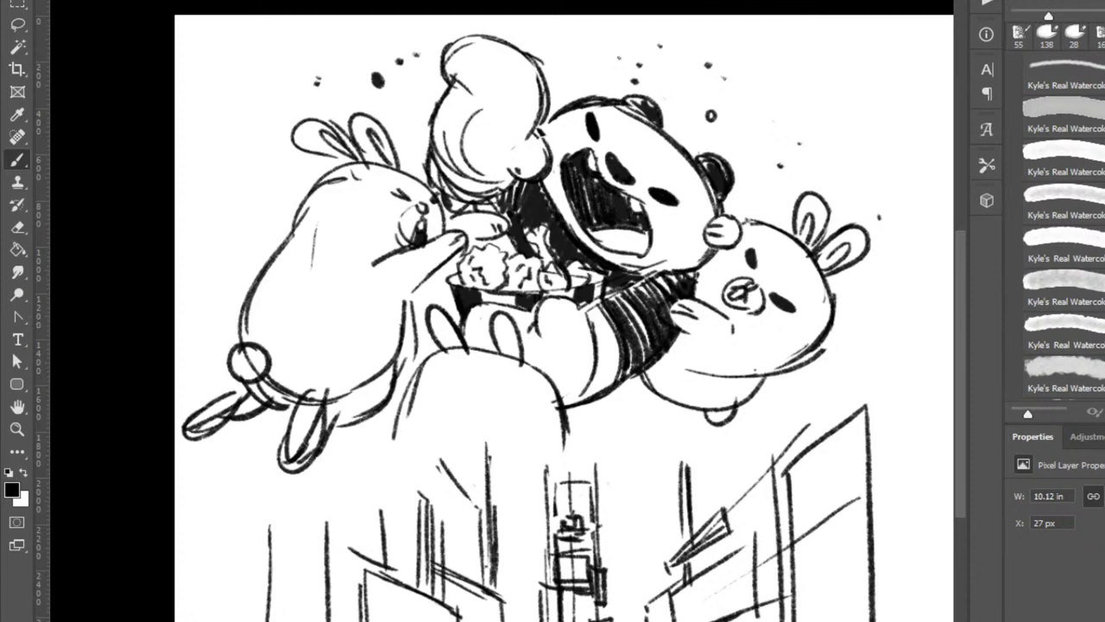
Rough in a short horizontal guide line and the side contour of a new panda on the blank canvas beside the existing scenes.
{"action": "key", "text": "z"}
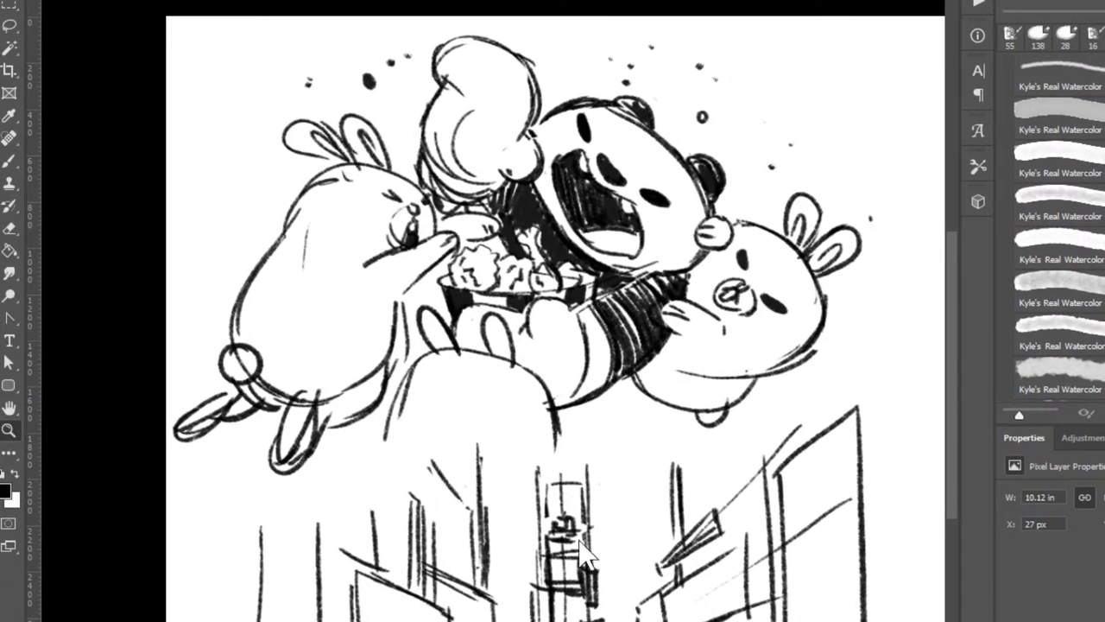
{"action": "left_click_drag", "start_coordinate": [765, 111], "coordinate": [719, 112]}
{"action": "left_click_drag", "start_coordinate": [724, 121], "coordinate": [412, 187]}
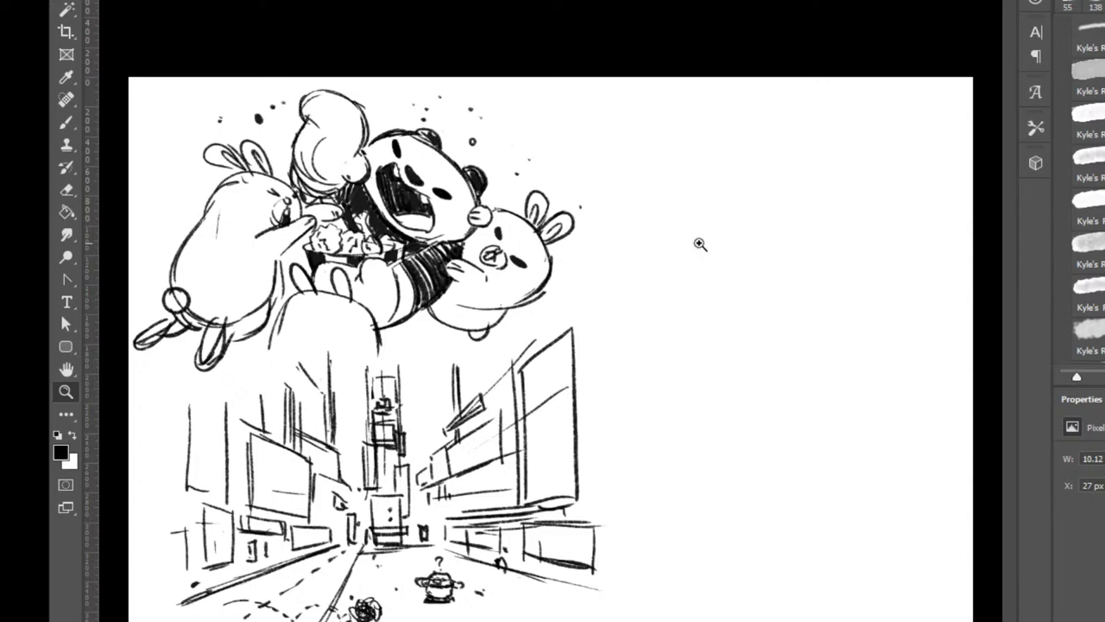
{"action": "left_click_drag", "start_coordinate": [711, 249], "coordinate": [763, 244]}
{"action": "left_click_drag", "start_coordinate": [728, 293], "coordinate": [622, 326]}
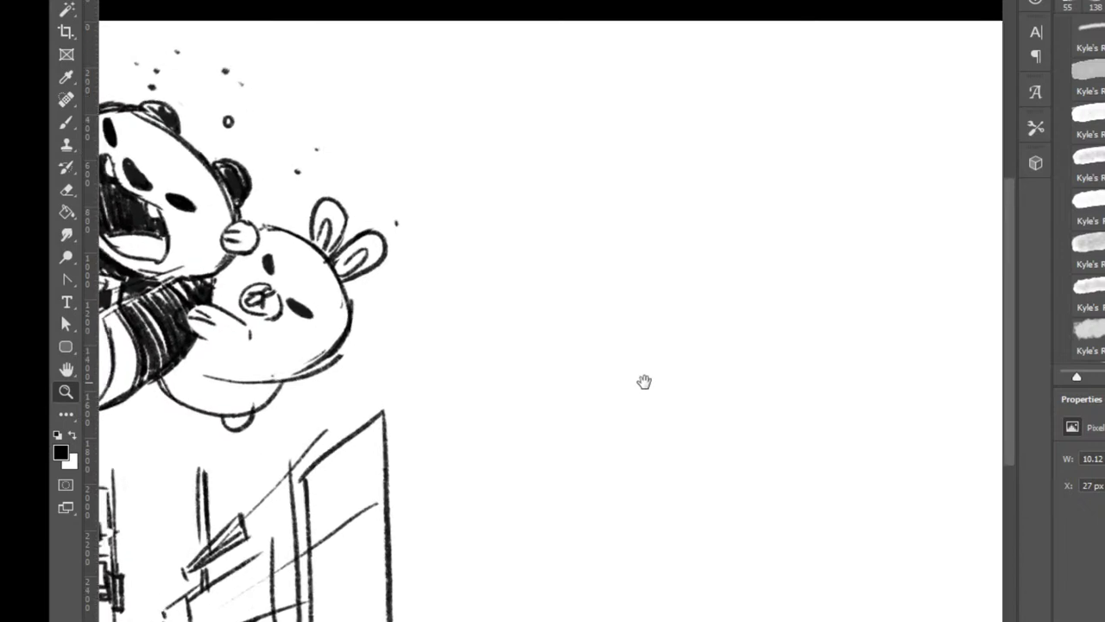
{"action": "left_click_drag", "start_coordinate": [647, 383], "coordinate": [588, 338]}
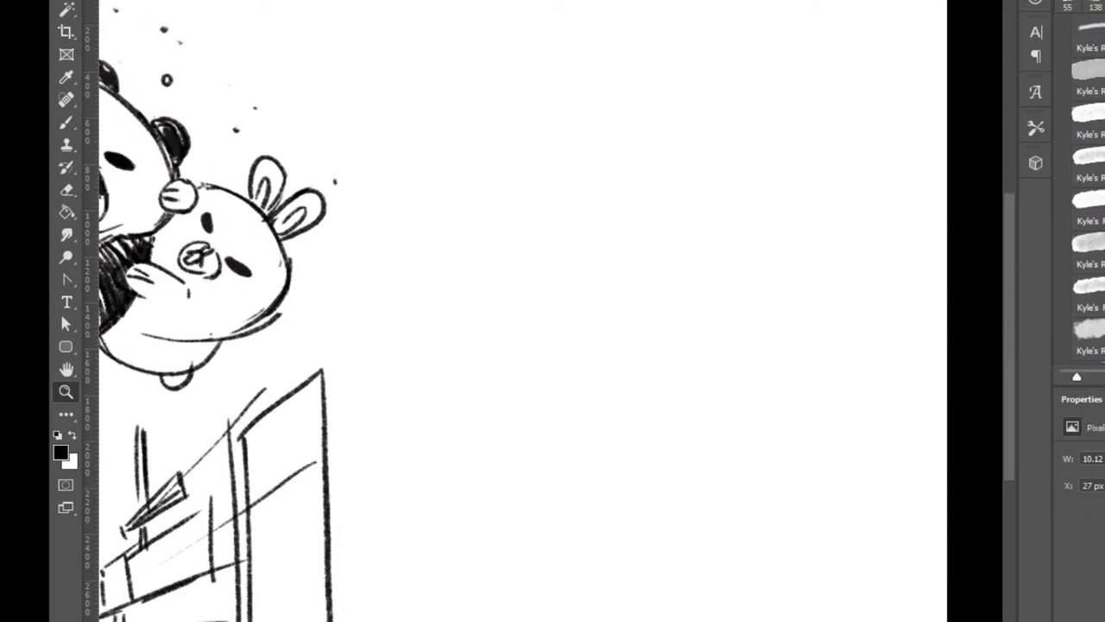
{"action": "mouse_move", "coordinate": [687, 141]}
{"action": "left_mouse_down"}
{"action": "mouse_move", "coordinate": [733, 126]}
{"action": "mouse_move", "coordinate": [688, 187]}
{"action": "mouse_move", "coordinate": [806, 197]}
{"action": "mouse_move", "coordinate": [765, 213]}
{"action": "mouse_move", "coordinate": [769, 234]}
{"action": "mouse_move", "coordinate": [688, 193]}
{"action": "mouse_move", "coordinate": [718, 237]}
{"action": "left_mouse_up"}
{"action": "key", "text": "b"}
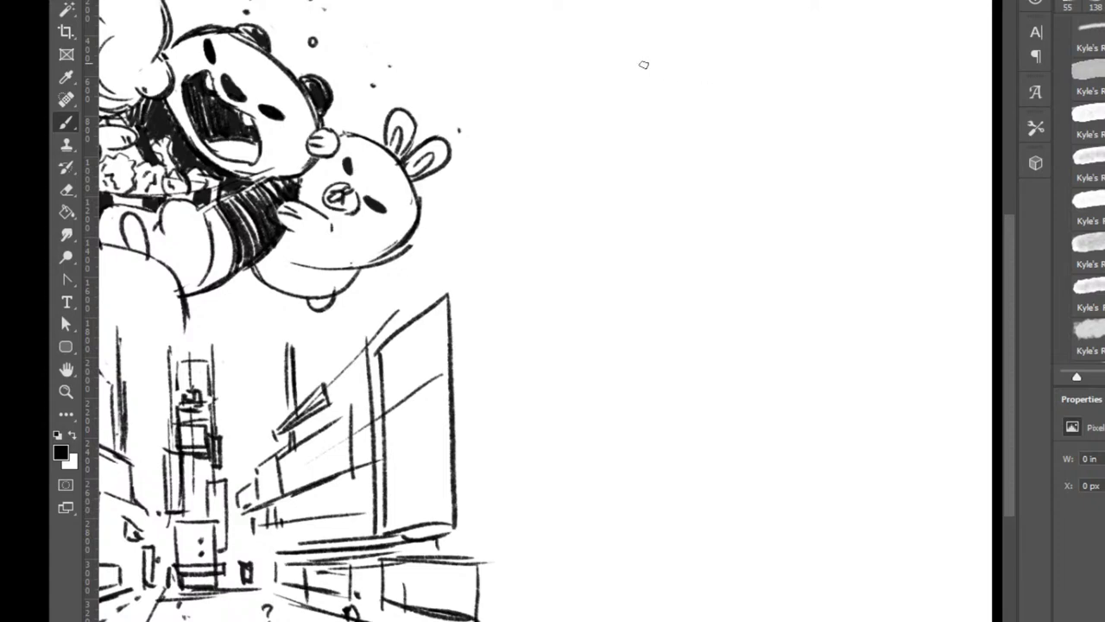
{"action": "left_click_drag", "start_coordinate": [641, 44], "coordinate": [571, 107]}
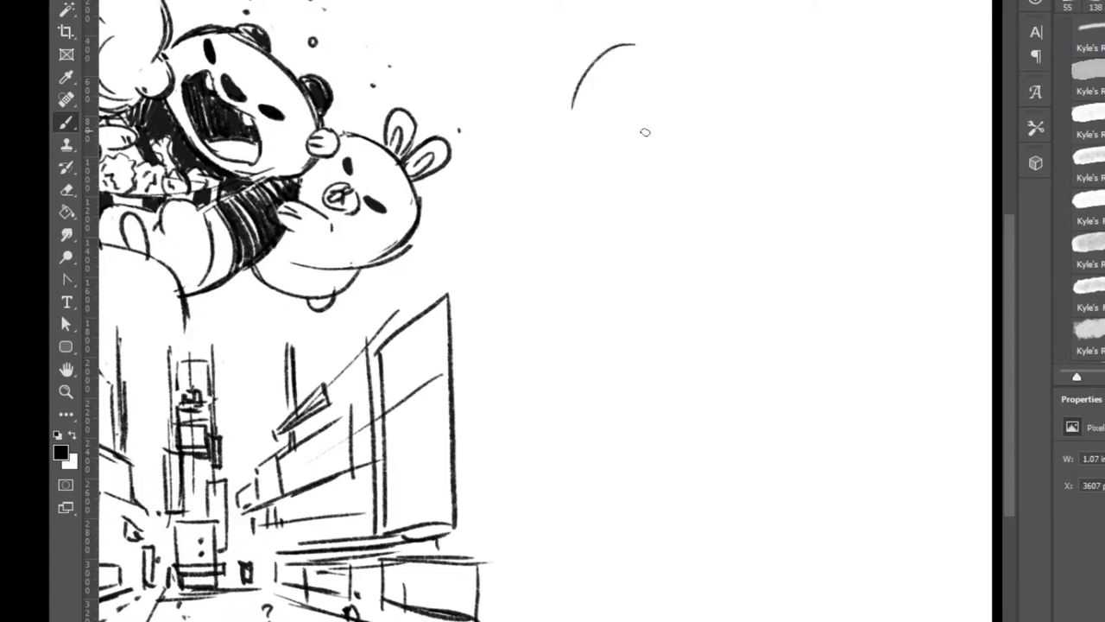
{"action": "key", "text": "ctrl+z"}
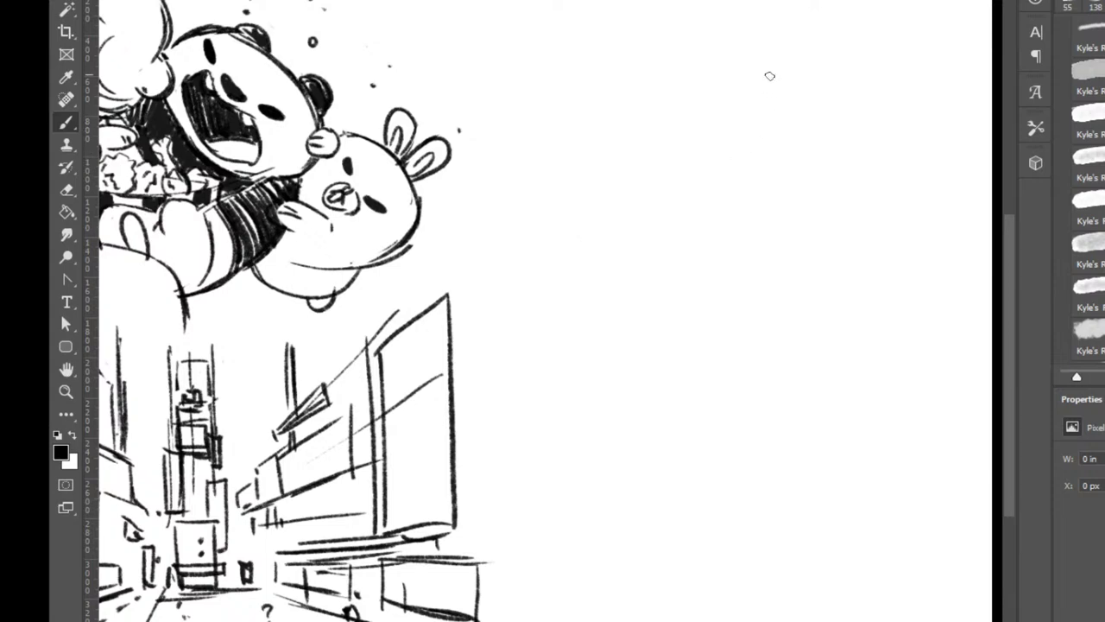
{"action": "left_click", "coordinate": [700, 162]}
{"action": "left_click_drag", "start_coordinate": [564, 239], "coordinate": [773, 242]}
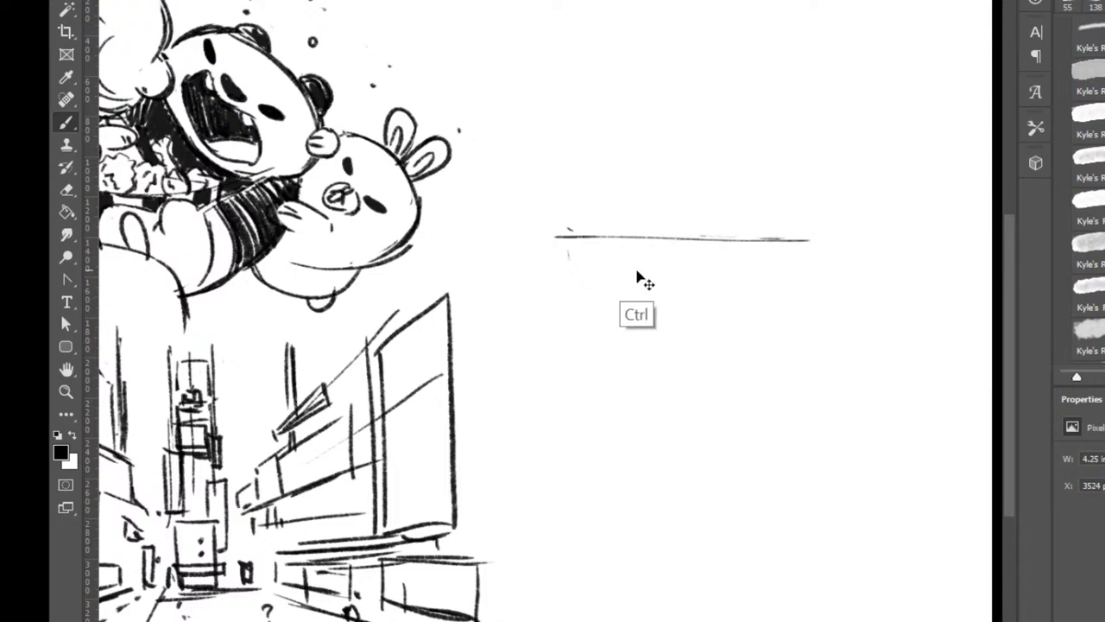
{"action": "key", "text": "ctrl+z"}
{"action": "mouse_move", "coordinate": [594, 255]}
{"action": "left_mouse_down"}
{"action": "mouse_move", "coordinate": [578, 186]}
{"action": "mouse_move", "coordinate": [637, 145]}
{"action": "mouse_move", "coordinate": [680, 171]}
{"action": "mouse_move", "coordinate": [625, 161]}
{"action": "mouse_move", "coordinate": [657, 152]}
{"action": "mouse_move", "coordinate": [601, 163]}
{"action": "mouse_move", "coordinate": [644, 199]}
{"action": "mouse_move", "coordinate": [661, 172]}
{"action": "left_mouse_up"}
{"action": "key", "text": "ctrl+z"}
Draw the new panda's eyes, nose and wide-open mouth, and blacken the mouth's interior.
{"action": "left_click_drag", "start_coordinate": [616, 171], "coordinate": [658, 159]}
{"action": "mouse_move", "coordinate": [659, 160]}
{"action": "left_mouse_down"}
{"action": "mouse_move", "coordinate": [645, 189]}
{"action": "mouse_move", "coordinate": [618, 187]}
{"action": "mouse_move", "coordinate": [651, 193]}
{"action": "mouse_move", "coordinate": [614, 173]}
{"action": "mouse_move", "coordinate": [646, 169]}
{"action": "mouse_move", "coordinate": [630, 176]}
{"action": "mouse_move", "coordinate": [649, 184]}
{"action": "mouse_move", "coordinate": [624, 175]}
{"action": "left_mouse_up"}
{"action": "mouse_move", "coordinate": [623, 174]}
{"action": "left_mouse_down"}
{"action": "mouse_move", "coordinate": [608, 173]}
{"action": "mouse_move", "coordinate": [667, 150]}
{"action": "mouse_move", "coordinate": [651, 152]}
{"action": "left_mouse_up"}
{"action": "key", "text": "e"}
{"action": "key", "text": "b"}
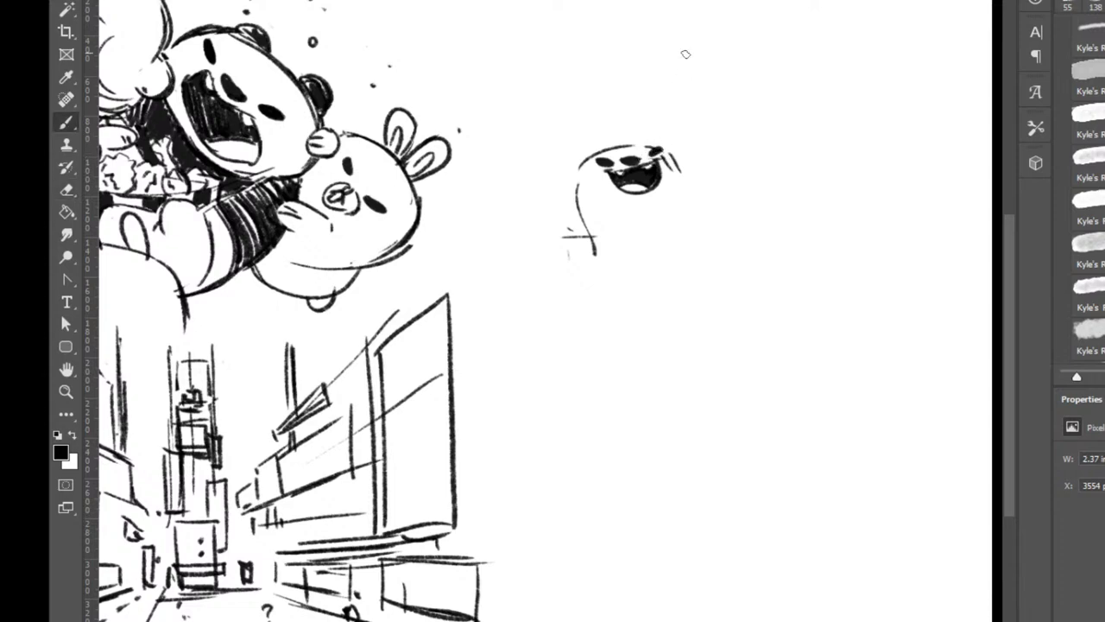
Draw the new panda's ears and both arms raised, with padded paws beside its head.
{"action": "left_click_drag", "start_coordinate": [575, 168], "coordinate": [644, 141]}
{"action": "mouse_move", "coordinate": [556, 157]}
{"action": "left_mouse_down"}
{"action": "mouse_move", "coordinate": [605, 202]}
{"action": "mouse_move", "coordinate": [597, 219]}
{"action": "mouse_move", "coordinate": [564, 178]}
{"action": "mouse_move", "coordinate": [543, 195]}
{"action": "mouse_move", "coordinate": [554, 146]}
{"action": "mouse_move", "coordinate": [531, 181]}
{"action": "left_mouse_up"}
{"action": "mouse_move", "coordinate": [528, 135]}
{"action": "left_mouse_down"}
{"action": "mouse_move", "coordinate": [541, 195]}
{"action": "mouse_move", "coordinate": [559, 204]}
{"action": "left_mouse_up"}
{"action": "mouse_move", "coordinate": [686, 138]}
{"action": "left_mouse_down"}
{"action": "mouse_move", "coordinate": [684, 166]}
{"action": "mouse_move", "coordinate": [655, 122]}
{"action": "mouse_move", "coordinate": [667, 103]}
{"action": "left_mouse_up"}
{"action": "left_click_drag", "start_coordinate": [680, 105], "coordinate": [697, 184]}
{"action": "mouse_move", "coordinate": [657, 136]}
{"action": "left_mouse_down"}
{"action": "mouse_move", "coordinate": [694, 153]}
{"action": "mouse_move", "coordinate": [674, 136]}
{"action": "left_mouse_up"}
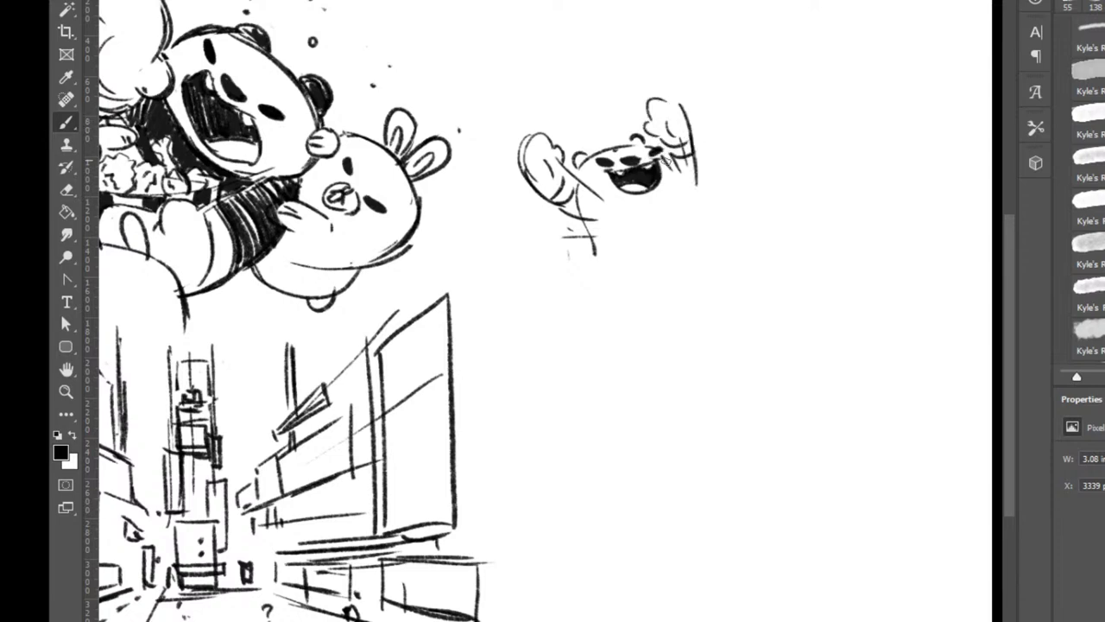
Draw the panda's jawline, the curved chest edge and the sides of its body.
{"action": "mouse_move", "coordinate": [607, 198]}
{"action": "left_mouse_down"}
{"action": "mouse_move", "coordinate": [664, 195]}
{"action": "mouse_move", "coordinate": [614, 199]}
{"action": "mouse_move", "coordinate": [679, 170]}
{"action": "left_mouse_up"}
{"action": "mouse_move", "coordinate": [679, 170]}
{"action": "left_mouse_down"}
{"action": "mouse_move", "coordinate": [645, 204]}
{"action": "mouse_move", "coordinate": [678, 181]}
{"action": "left_mouse_up"}
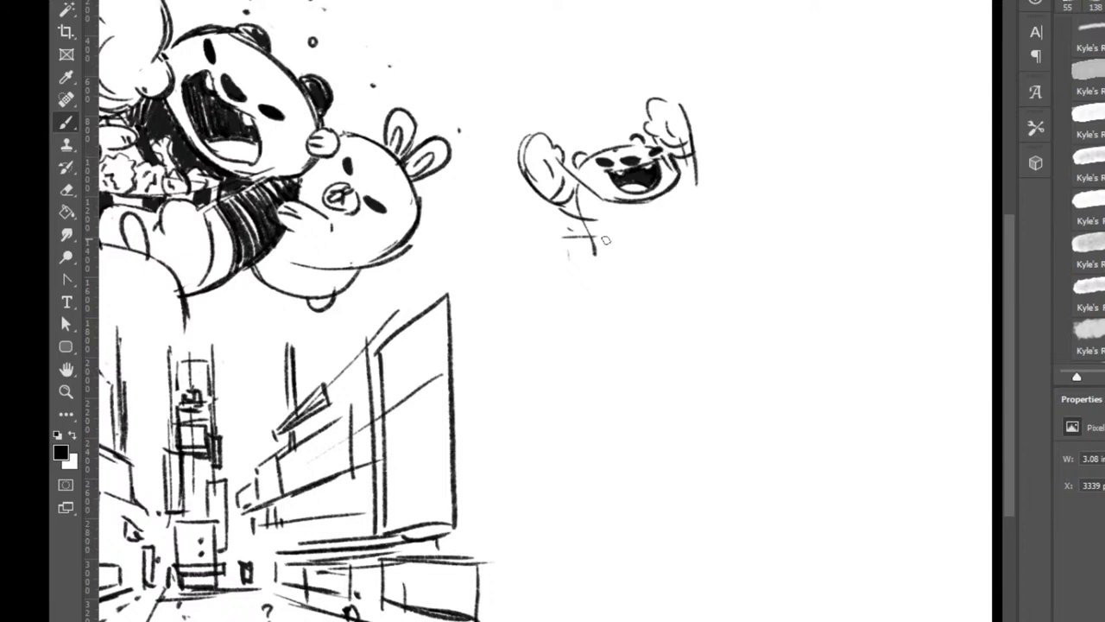
{"action": "mouse_move", "coordinate": [607, 236]}
{"action": "left_mouse_down"}
{"action": "mouse_move", "coordinate": [691, 200]}
{"action": "mouse_move", "coordinate": [715, 212]}
{"action": "mouse_move", "coordinate": [725, 257]}
{"action": "left_mouse_up"}
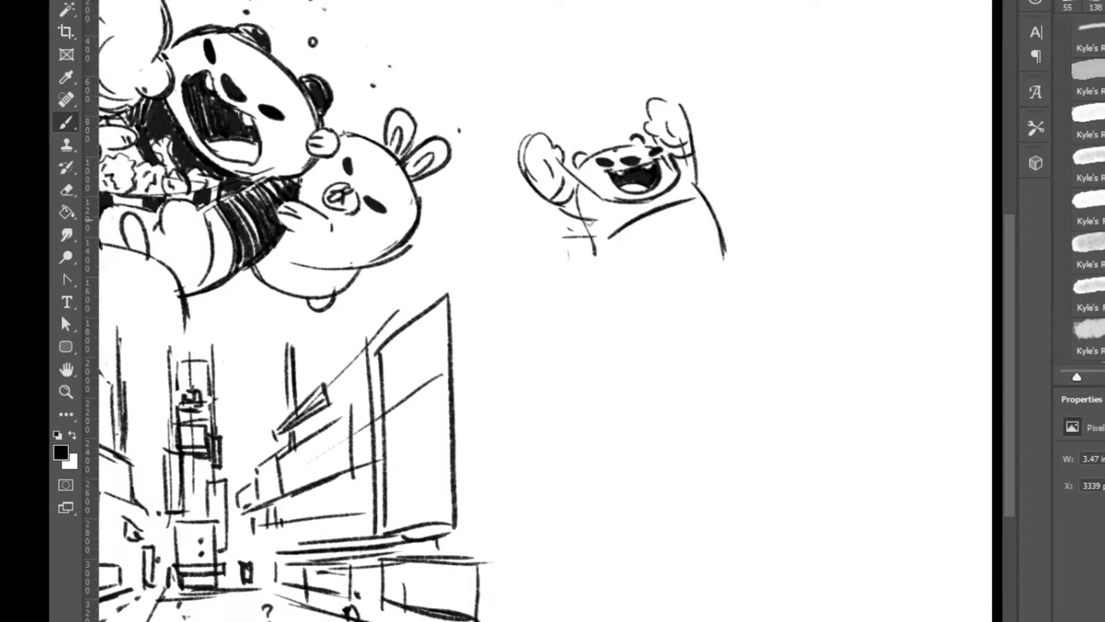
{"action": "mouse_move", "coordinate": [588, 218]}
{"action": "left_mouse_down"}
{"action": "mouse_move", "coordinate": [588, 278]}
{"action": "mouse_move", "coordinate": [652, 267]}
{"action": "left_mouse_up"}
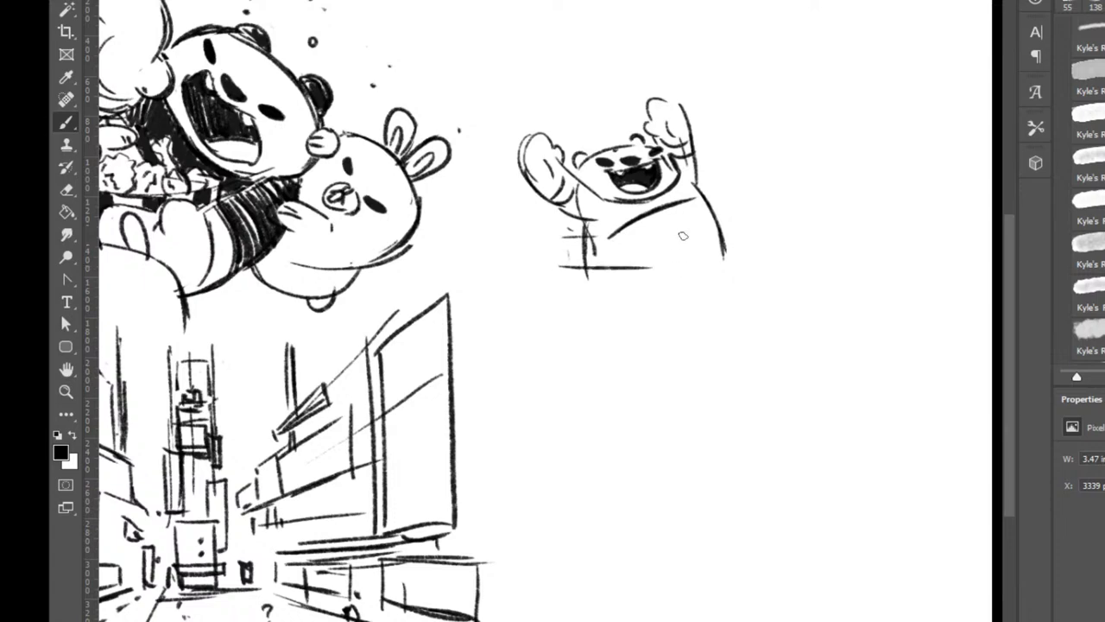
{"action": "key", "text": "ctrl+z"}
Draw the panda's two legs behind wavy grass tufts, blacken them and extend the body's side to the ground.
{"action": "left_click_drag", "start_coordinate": [601, 298], "coordinate": [666, 289]}
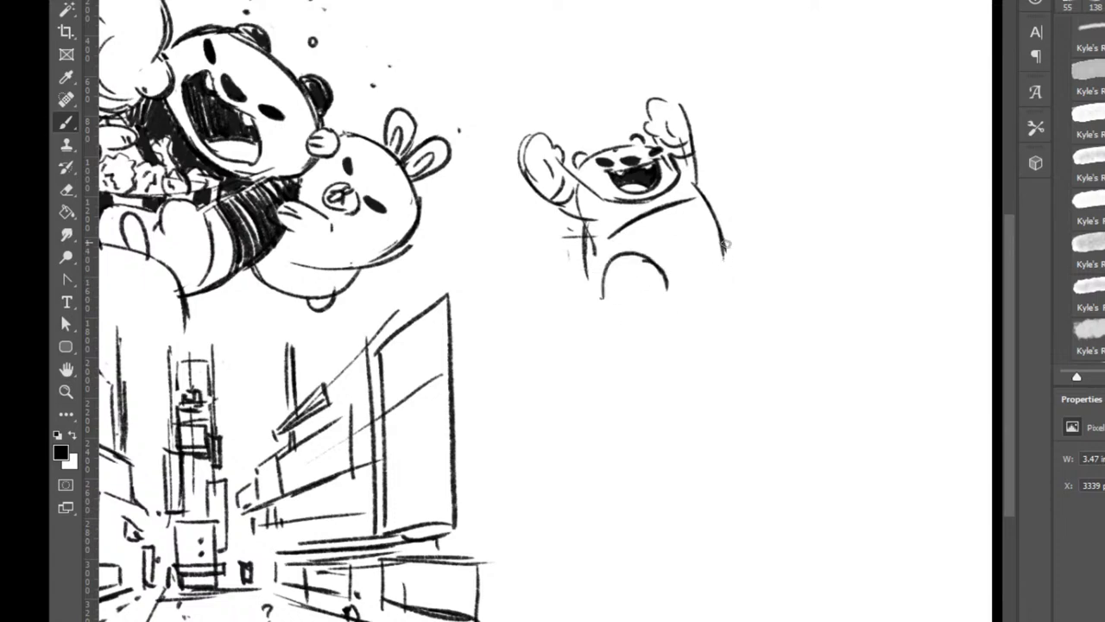
{"action": "mouse_move", "coordinate": [725, 245]}
{"action": "left_mouse_down"}
{"action": "mouse_move", "coordinate": [746, 288]}
{"action": "mouse_move", "coordinate": [744, 275]}
{"action": "mouse_move", "coordinate": [720, 285]}
{"action": "left_mouse_up"}
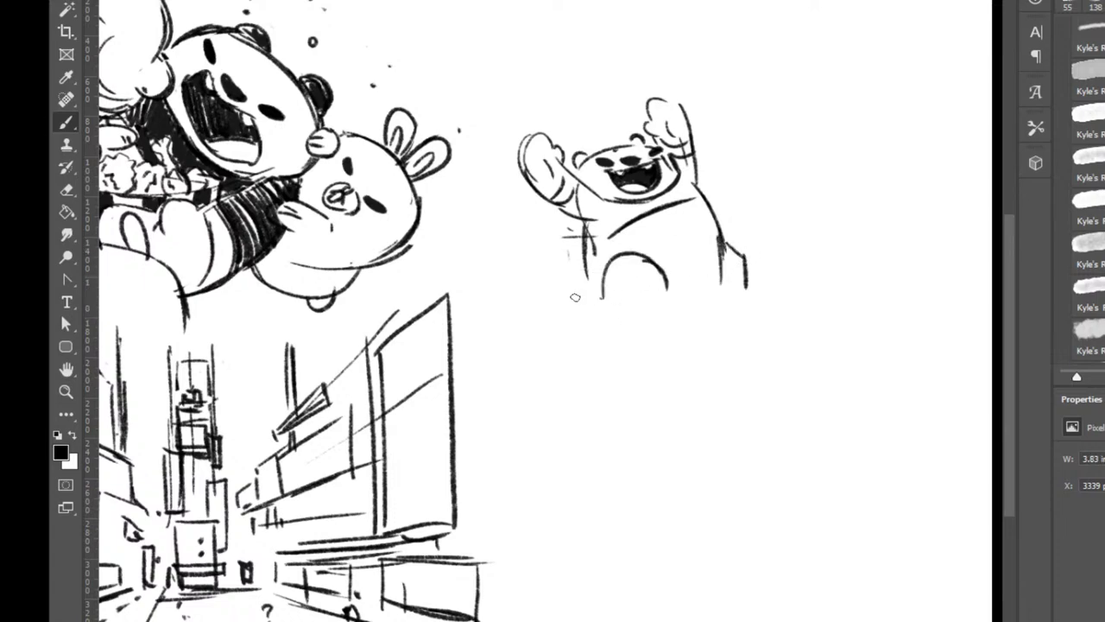
{"action": "left_click_drag", "start_coordinate": [584, 299], "coordinate": [667, 303]}
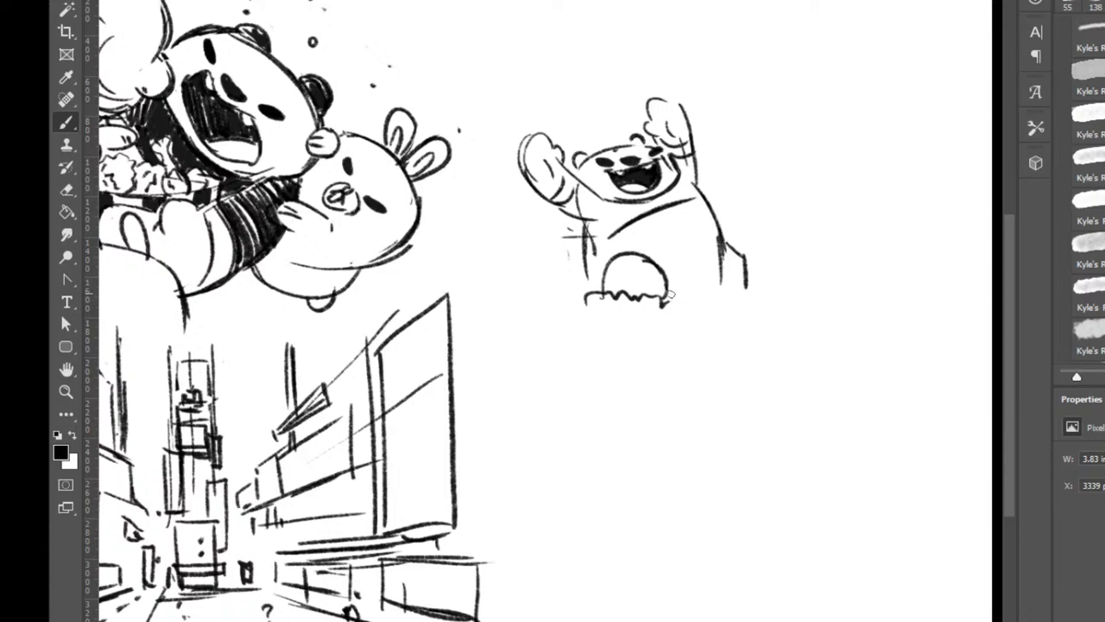
{"action": "mouse_move", "coordinate": [618, 255]}
{"action": "left_mouse_down"}
{"action": "mouse_move", "coordinate": [615, 294]}
{"action": "mouse_move", "coordinate": [657, 299]}
{"action": "mouse_move", "coordinate": [604, 298]}
{"action": "left_mouse_up"}
{"action": "mouse_move", "coordinate": [725, 245]}
{"action": "left_mouse_down"}
{"action": "mouse_move", "coordinate": [729, 278]}
{"action": "mouse_move", "coordinate": [758, 290]}
{"action": "left_mouse_up"}
{"action": "mouse_move", "coordinate": [691, 299]}
{"action": "left_mouse_down"}
{"action": "mouse_move", "coordinate": [781, 291]}
{"action": "mouse_move", "coordinate": [721, 313]}
{"action": "left_mouse_up"}
{"action": "left_click_drag", "start_coordinate": [540, 297], "coordinate": [587, 291]}
{"action": "left_click_drag", "start_coordinate": [586, 253], "coordinate": [590, 287]}
{"action": "left_click_drag", "start_coordinate": [592, 225], "coordinate": [594, 251]}
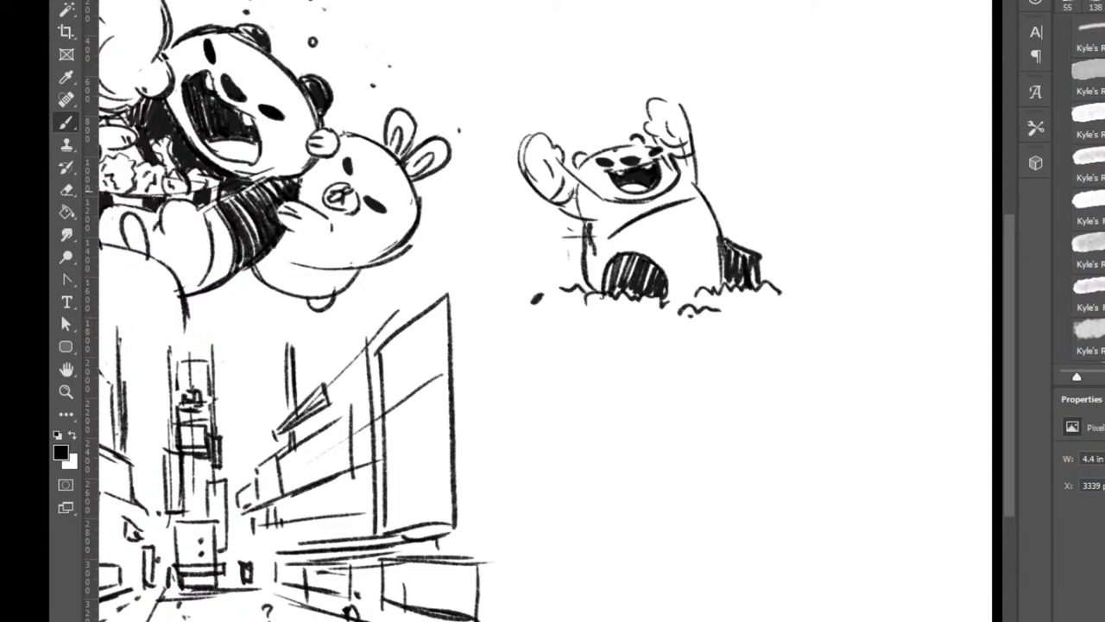
Blacken the panda's ears, arms and the band across its chest with dense hatching strokes.
{"action": "mouse_move", "coordinate": [575, 191]}
{"action": "left_mouse_down"}
{"action": "mouse_move", "coordinate": [567, 205]}
{"action": "mouse_move", "coordinate": [589, 226]}
{"action": "left_mouse_up"}
{"action": "mouse_move", "coordinate": [587, 160]}
{"action": "left_mouse_down"}
{"action": "mouse_move", "coordinate": [578, 167]}
{"action": "mouse_move", "coordinate": [594, 152]}
{"action": "left_mouse_up"}
{"action": "left_click_drag", "start_coordinate": [594, 217], "coordinate": [598, 237]}
{"action": "left_click_drag", "start_coordinate": [592, 199], "coordinate": [615, 245]}
{"action": "key", "text": "e"}
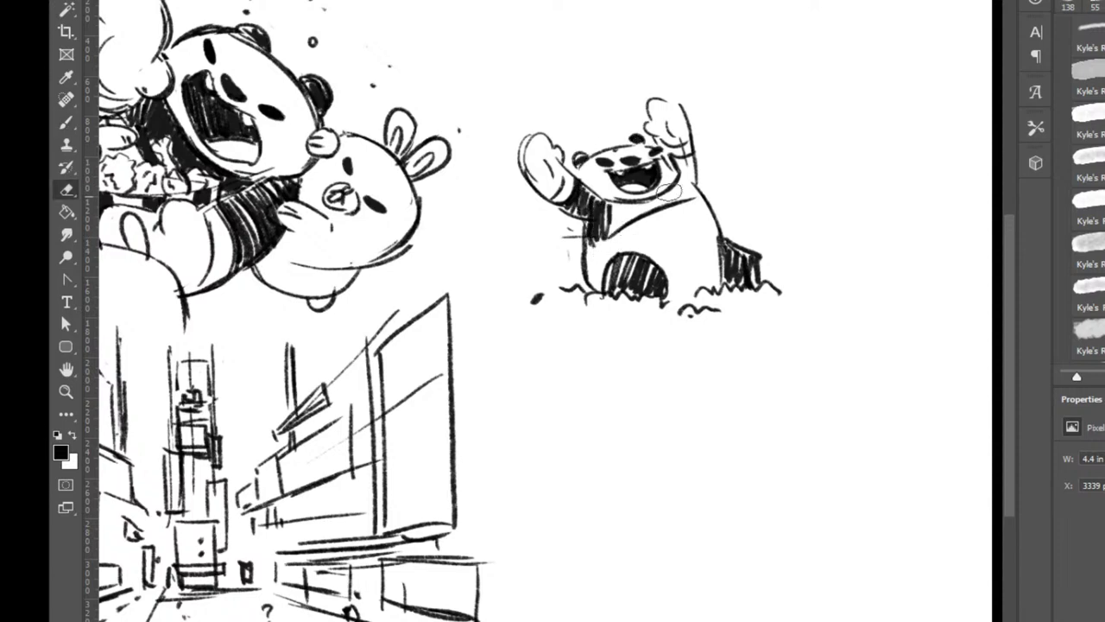
{"action": "key", "text": "b"}
{"action": "left_click_drag", "start_coordinate": [620, 200], "coordinate": [608, 233]}
{"action": "mouse_move", "coordinate": [634, 200]}
{"action": "left_mouse_down"}
{"action": "mouse_move", "coordinate": [615, 231]}
{"action": "mouse_move", "coordinate": [629, 223]}
{"action": "left_mouse_up"}
{"action": "mouse_move", "coordinate": [663, 196]}
{"action": "left_mouse_down"}
{"action": "mouse_move", "coordinate": [641, 223]}
{"action": "mouse_move", "coordinate": [656, 211]}
{"action": "left_mouse_up"}
{"action": "mouse_move", "coordinate": [687, 176]}
{"action": "left_mouse_down"}
{"action": "mouse_move", "coordinate": [666, 211]}
{"action": "mouse_move", "coordinate": [678, 202]}
{"action": "left_mouse_up"}
{"action": "left_click_drag", "start_coordinate": [701, 178], "coordinate": [684, 199]}
{"action": "mouse_move", "coordinate": [692, 160]}
{"action": "left_mouse_down"}
{"action": "mouse_move", "coordinate": [675, 177]}
{"action": "mouse_move", "coordinate": [685, 197]}
{"action": "left_mouse_up"}
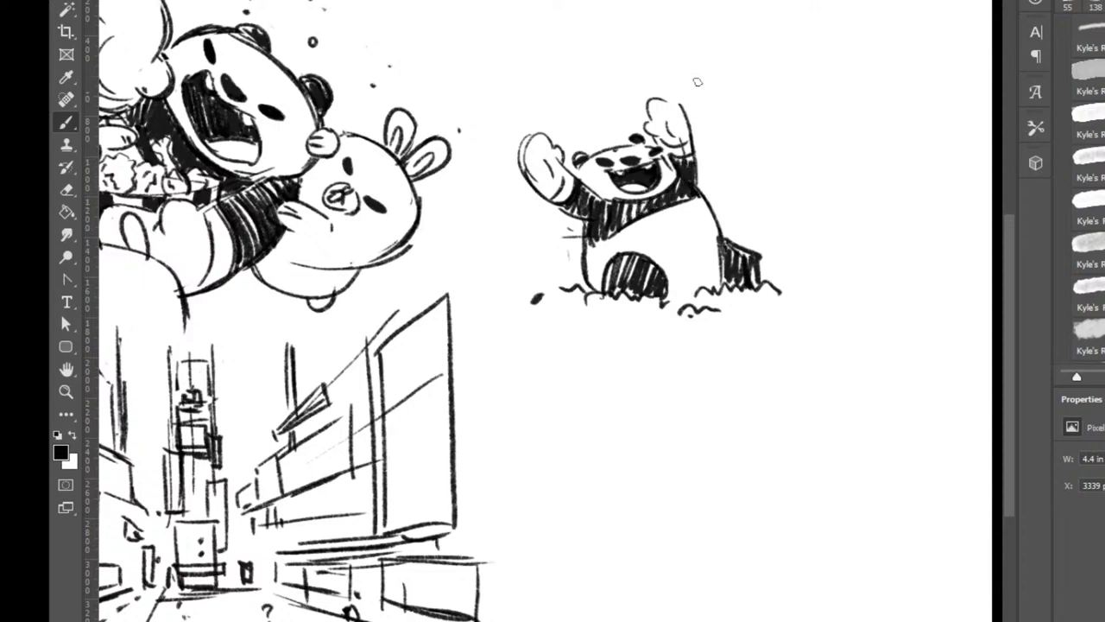
Scatter small dots above the panda's head and add short fur ticks on its cheek.
{"action": "left_click_drag", "start_coordinate": [637, 55], "coordinate": [639, 65]}
{"action": "left_click", "coordinate": [671, 43]}
{"action": "left_click", "coordinate": [676, 38]}
{"action": "left_click", "coordinate": [614, 38]}
{"action": "left_click", "coordinate": [602, 49]}
{"action": "left_click_drag", "start_coordinate": [592, 172], "coordinate": [590, 177]}
{"action": "left_click_drag", "start_coordinate": [597, 173], "coordinate": [596, 181]}
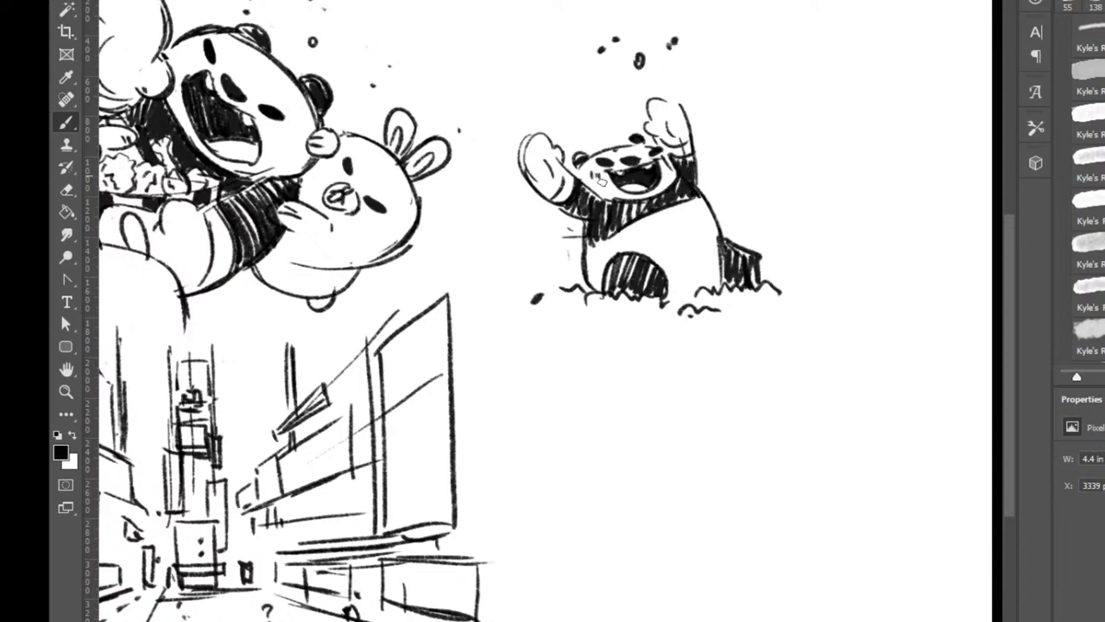
Add short fur ticks on the panda's belly and reinforce the outlines of both raised paws.
{"action": "left_click", "coordinate": [676, 236]}
{"action": "left_click", "coordinate": [678, 226]}
{"action": "left_click_drag", "start_coordinate": [686, 217], "coordinate": [687, 224]}
{"action": "left_click_drag", "start_coordinate": [692, 217], "coordinate": [682, 230]}
{"action": "left_click_drag", "start_coordinate": [688, 223], "coordinate": [693, 233]}
{"action": "mouse_move", "coordinate": [672, 98]}
{"action": "left_mouse_down"}
{"action": "mouse_move", "coordinate": [643, 114]}
{"action": "mouse_move", "coordinate": [686, 111]}
{"action": "left_mouse_up"}
{"action": "left_click_drag", "start_coordinate": [680, 102], "coordinate": [690, 121]}
{"action": "left_click_drag", "start_coordinate": [552, 148], "coordinate": [531, 128]}
{"action": "left_click_drag", "start_coordinate": [526, 140], "coordinate": [545, 130]}
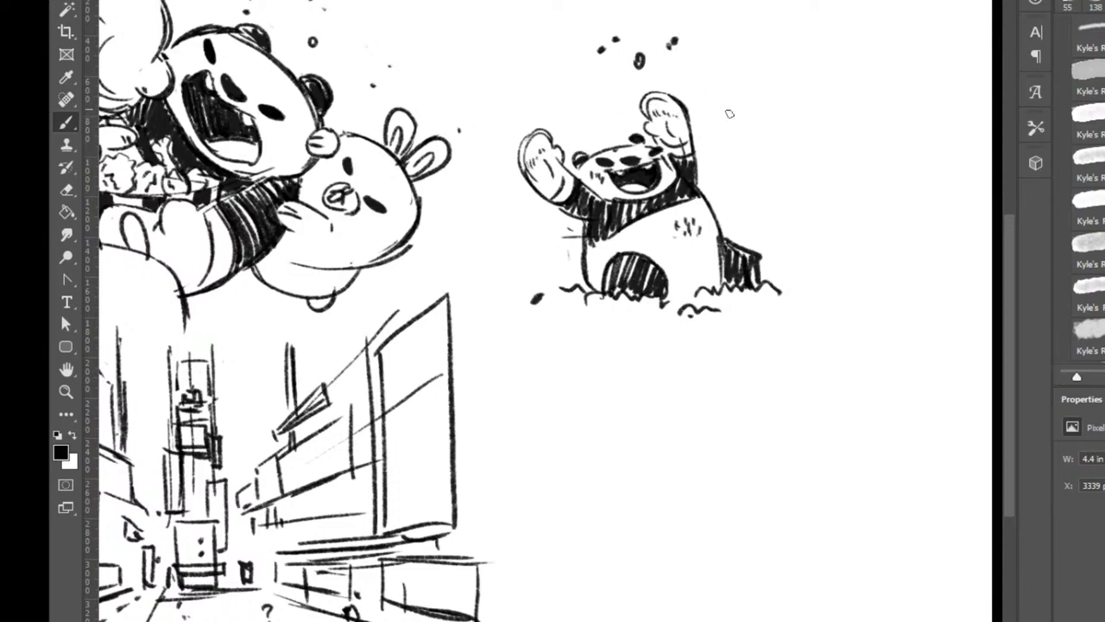
Add a few more dots around the panda and strengthen the side line of its body.
{"action": "left_click", "coordinate": [737, 88]}
{"action": "key", "text": "e"}
{"action": "key", "text": "b"}
{"action": "left_click_drag", "start_coordinate": [585, 229], "coordinate": [600, 299]}
{"action": "left_click", "coordinate": [788, 285]}
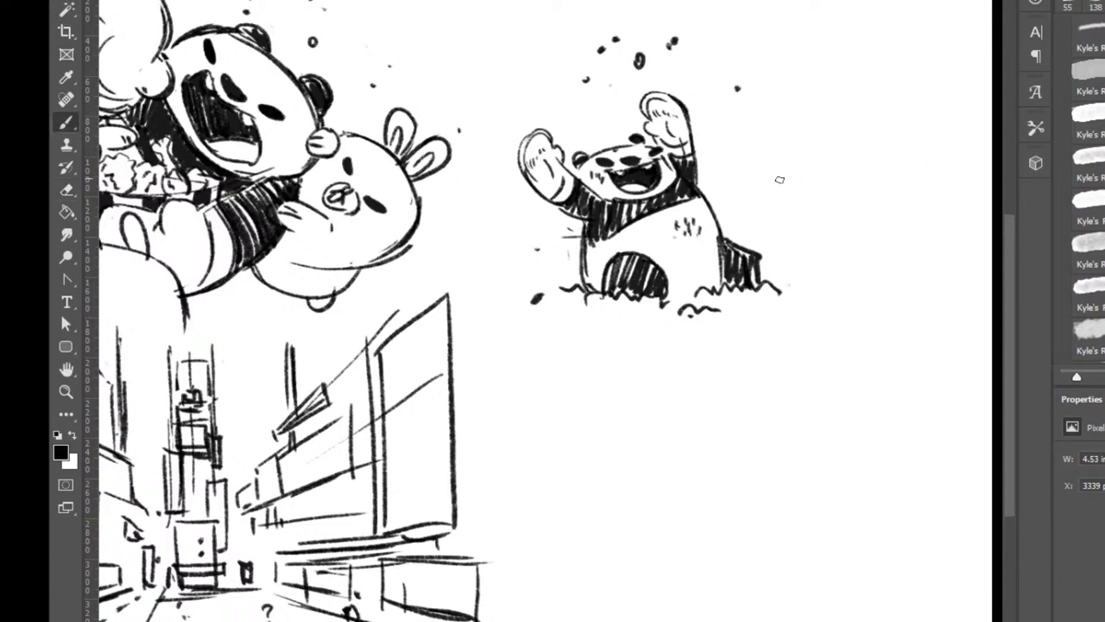
Sketch a companion panda beside the first, with a rounded body outline, open laughing mouth and a bow on its head.
{"action": "mouse_move", "coordinate": [826, 271]}
{"action": "left_mouse_down"}
{"action": "mouse_move", "coordinate": [896, 153]}
{"action": "mouse_move", "coordinate": [953, 207]}
{"action": "mouse_move", "coordinate": [922, 174]}
{"action": "left_mouse_up"}
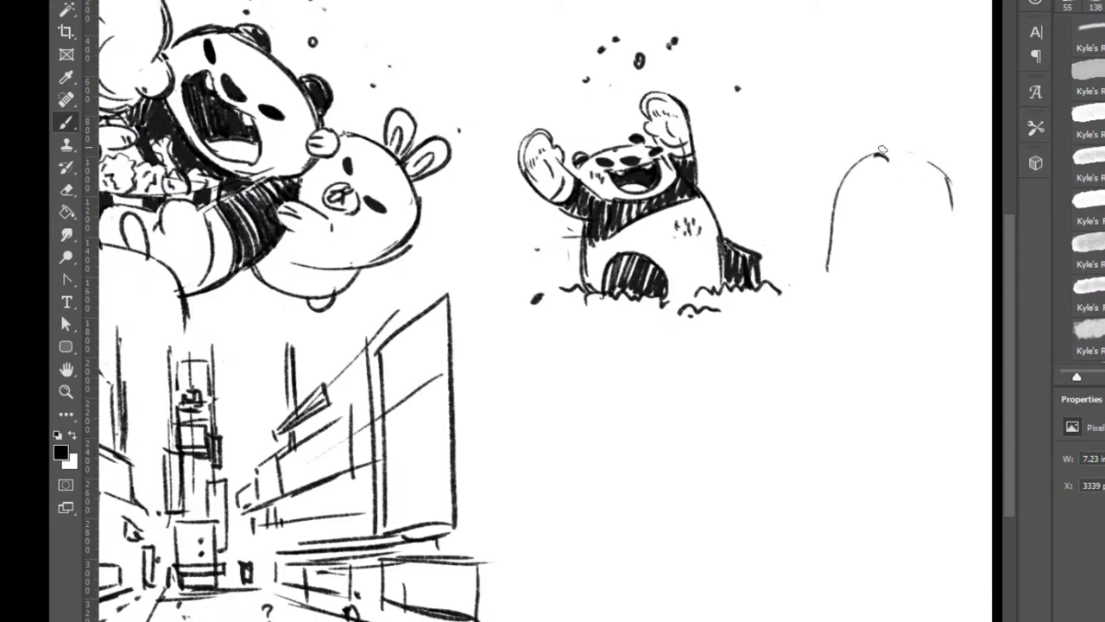
{"action": "mouse_move", "coordinate": [920, 173]}
{"action": "left_mouse_down"}
{"action": "mouse_move", "coordinate": [939, 183]}
{"action": "mouse_move", "coordinate": [900, 167]}
{"action": "mouse_move", "coordinate": [937, 189]}
{"action": "mouse_move", "coordinate": [928, 177]}
{"action": "mouse_move", "coordinate": [900, 211]}
{"action": "left_mouse_up"}
{"action": "key", "text": "ctrl+z"}
{"action": "mouse_move", "coordinate": [876, 168]}
{"action": "left_mouse_down"}
{"action": "mouse_move", "coordinate": [904, 209]}
{"action": "mouse_move", "coordinate": [922, 199]}
{"action": "mouse_move", "coordinate": [880, 169]}
{"action": "mouse_move", "coordinate": [898, 197]}
{"action": "mouse_move", "coordinate": [924, 183]}
{"action": "mouse_move", "coordinate": [920, 194]}
{"action": "left_mouse_up"}
{"action": "mouse_move", "coordinate": [888, 172]}
{"action": "left_mouse_down"}
{"action": "mouse_move", "coordinate": [926, 158]}
{"action": "mouse_move", "coordinate": [923, 145]}
{"action": "mouse_move", "coordinate": [949, 174]}
{"action": "mouse_move", "coordinate": [938, 155]}
{"action": "left_mouse_up"}
{"action": "key", "text": "ctrl+z"}
{"action": "left_click_drag", "start_coordinate": [927, 155], "coordinate": [941, 162]}
Draw the companion panda's first raised paw and arm, and scatter small dots above its head.
{"action": "mouse_move", "coordinate": [843, 147]}
{"action": "left_mouse_down"}
{"action": "mouse_move", "coordinate": [844, 170]}
{"action": "mouse_move", "coordinate": [818, 207]}
{"action": "mouse_move", "coordinate": [851, 132]}
{"action": "mouse_move", "coordinate": [802, 147]}
{"action": "mouse_move", "coordinate": [815, 136]}
{"action": "mouse_move", "coordinate": [843, 169]}
{"action": "left_mouse_up"}
{"action": "left_click_drag", "start_coordinate": [865, 80], "coordinate": [872, 83]}
{"action": "left_click", "coordinate": [890, 71]}
{"action": "left_click", "coordinate": [906, 53]}
{"action": "left_click", "coordinate": [896, 34]}
{"action": "left_click", "coordinate": [911, 36]}
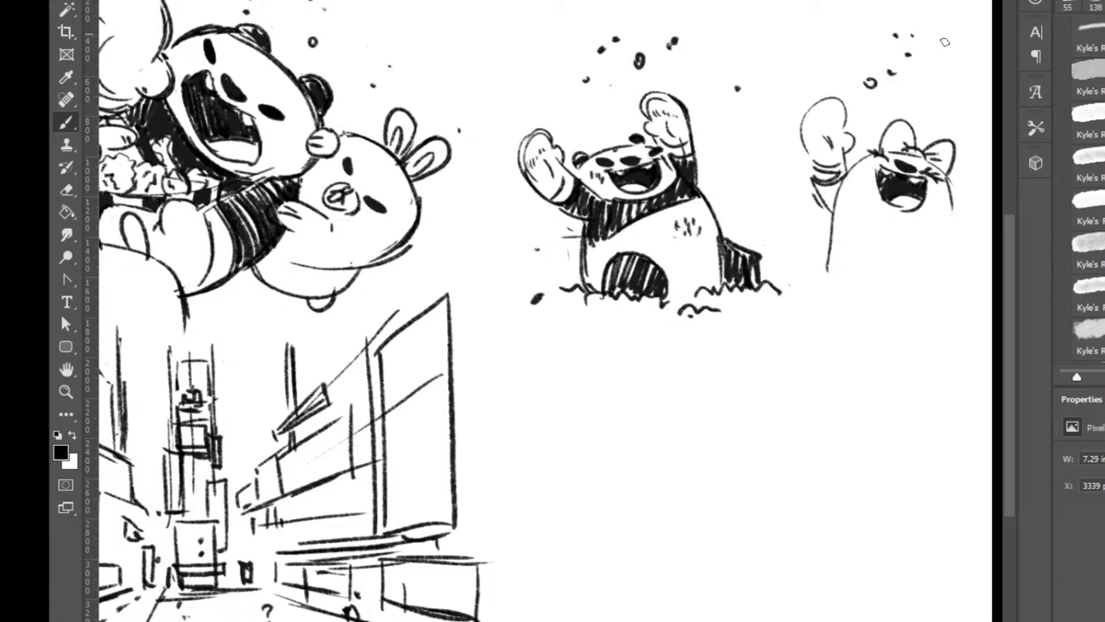
Start the companion panda's other arm and shift both waving pandas left to make room for its paw.
{"action": "left_click_drag", "start_coordinate": [958, 178], "coordinate": [929, 233]}
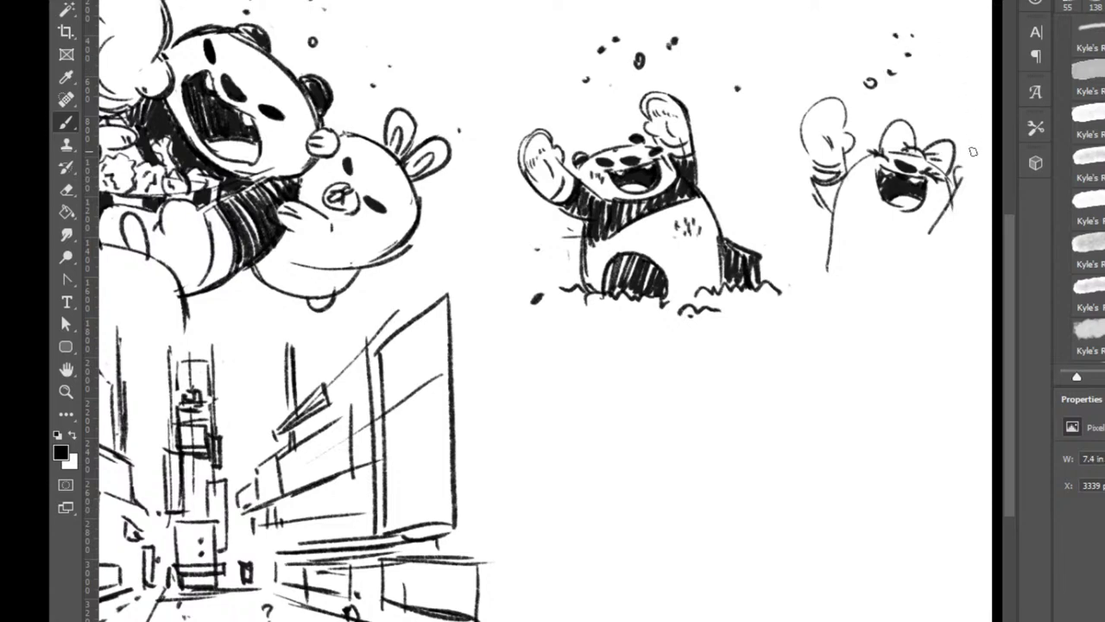
{"action": "left_click_drag", "start_coordinate": [976, 130], "coordinate": [989, 190]}
{"action": "key", "text": "ctrl+z"}
{"action": "key", "text": "v"}
{"action": "left_click_drag", "start_coordinate": [906, 181], "coordinate": [861, 176]}
Erase the body line crossing the companion panda's second arm and draw that arm with its raised paw.
{"action": "key", "text": "e"}
{"action": "mouse_move", "coordinate": [903, 205]}
{"action": "left_mouse_down"}
{"action": "mouse_move", "coordinate": [933, 164]}
{"action": "mouse_move", "coordinate": [924, 138]}
{"action": "mouse_move", "coordinate": [963, 120]}
{"action": "mouse_move", "coordinate": [974, 173]}
{"action": "mouse_move", "coordinate": [932, 159]}
{"action": "mouse_move", "coordinate": [923, 181]}
{"action": "mouse_move", "coordinate": [946, 202]}
{"action": "mouse_move", "coordinate": [914, 230]}
{"action": "left_mouse_up"}
{"action": "key", "text": "b"}
{"action": "left_click_drag", "start_coordinate": [929, 183], "coordinate": [913, 202]}
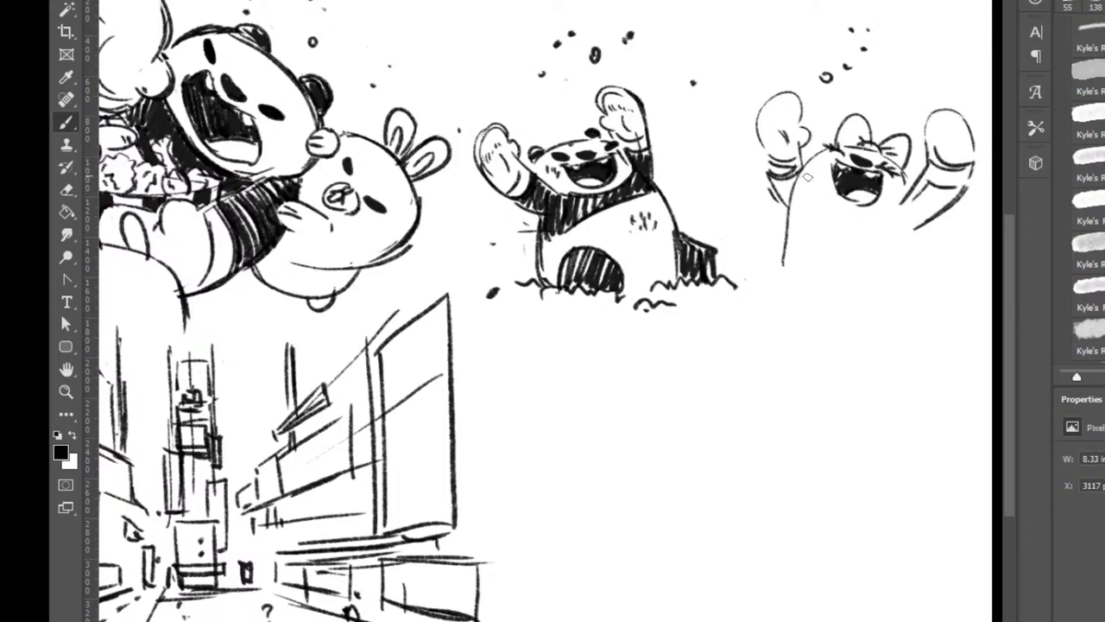
Draw the companion panda's rounded jaw, small dark ears and the curved lower edge of its chest band.
{"action": "left_click_drag", "start_coordinate": [803, 178], "coordinate": [865, 213]}
{"action": "mouse_move", "coordinate": [802, 182]}
{"action": "left_mouse_down"}
{"action": "mouse_move", "coordinate": [903, 205]}
{"action": "mouse_move", "coordinate": [912, 174]}
{"action": "left_mouse_up"}
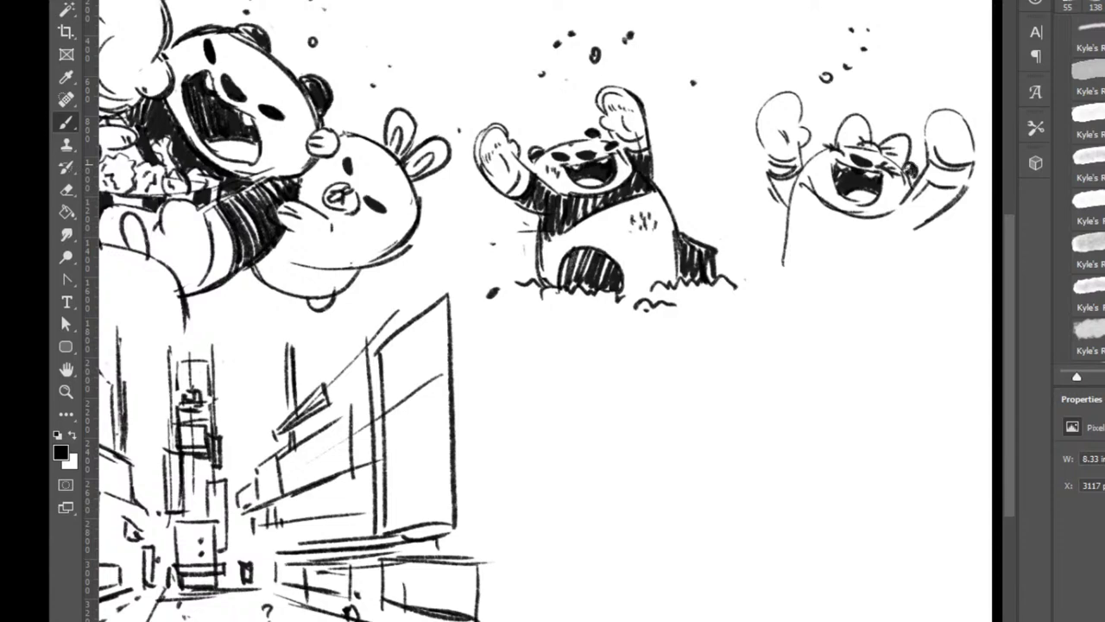
{"action": "left_click_drag", "start_coordinate": [791, 214], "coordinate": [900, 252]}
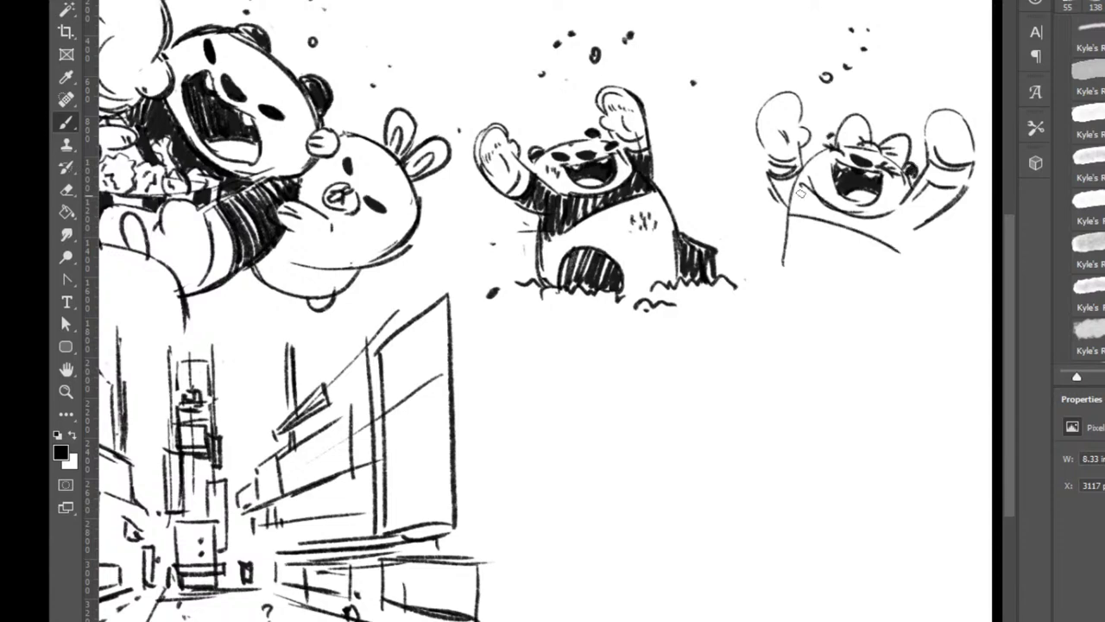
Blacken the companion panda's chest band and both raised arms with hatching.
{"action": "mouse_move", "coordinate": [787, 183]}
{"action": "left_mouse_down"}
{"action": "mouse_move", "coordinate": [819, 217]}
{"action": "mouse_move", "coordinate": [828, 206]}
{"action": "mouse_move", "coordinate": [834, 218]}
{"action": "mouse_move", "coordinate": [829, 202]}
{"action": "mouse_move", "coordinate": [835, 218]}
{"action": "mouse_move", "coordinate": [889, 240]}
{"action": "left_mouse_up"}
{"action": "left_click_drag", "start_coordinate": [886, 214], "coordinate": [906, 243]}
{"action": "left_click_drag", "start_coordinate": [929, 179], "coordinate": [910, 226]}
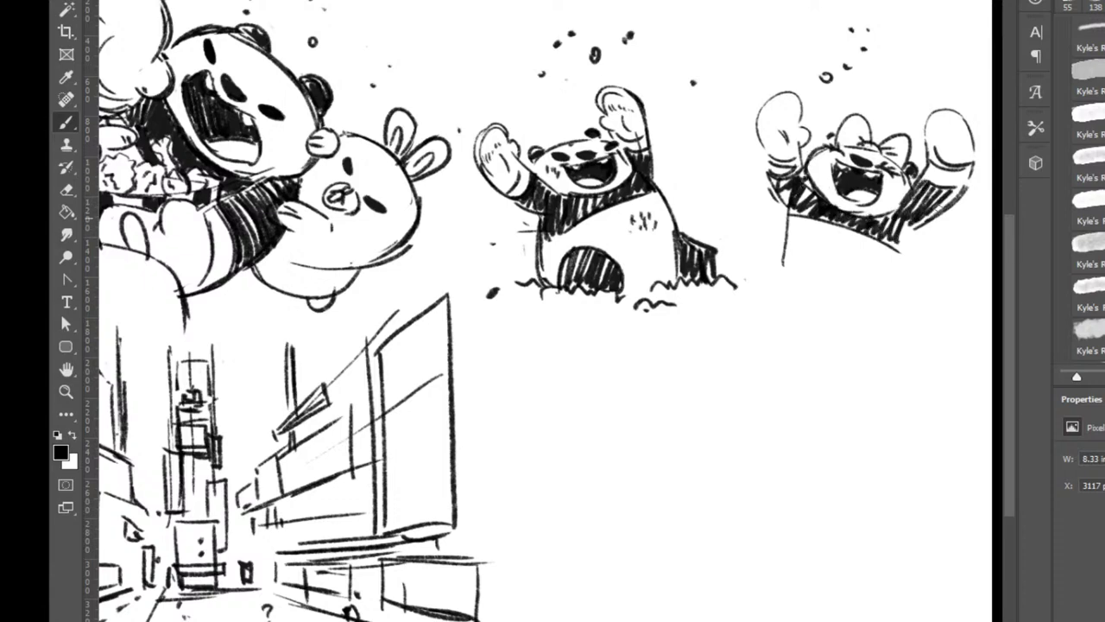
{"action": "mouse_move", "coordinate": [960, 187]}
{"action": "left_mouse_down"}
{"action": "mouse_move", "coordinate": [905, 230]}
{"action": "mouse_move", "coordinate": [897, 243]}
{"action": "mouse_move", "coordinate": [915, 249]}
{"action": "left_mouse_up"}
Erase the companion panda's straight body side and redraw both sides as fuller, rounded curves.
{"action": "key", "text": "e"}
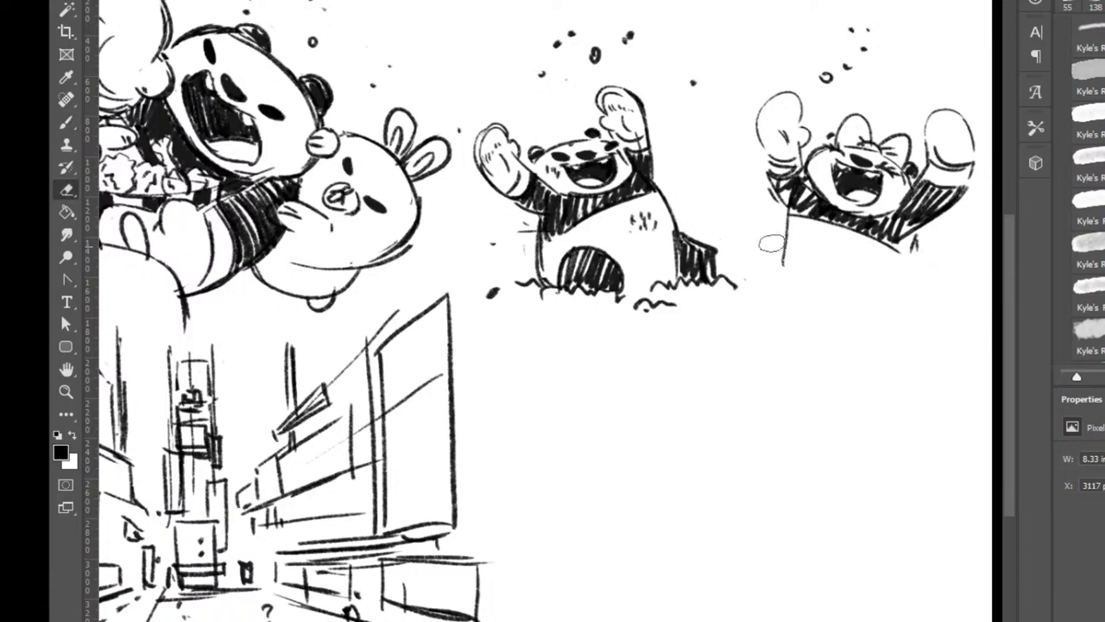
{"action": "left_click_drag", "start_coordinate": [787, 216], "coordinate": [784, 261]}
{"action": "key", "text": "b"}
{"action": "mouse_move", "coordinate": [792, 192]}
{"action": "left_mouse_down"}
{"action": "mouse_move", "coordinate": [764, 234]}
{"action": "mouse_move", "coordinate": [763, 295]}
{"action": "left_mouse_up"}
{"action": "left_click_drag", "start_coordinate": [925, 232], "coordinate": [912, 314]}
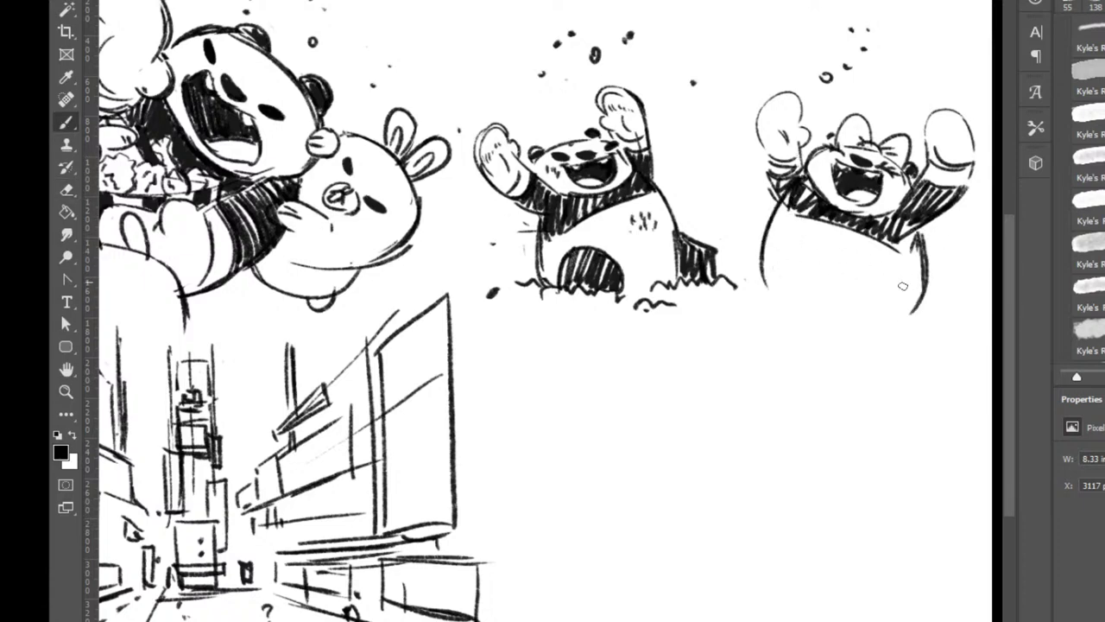
{"action": "key", "text": "ctrl+z"}
{"action": "key", "text": "ctrl+z"}
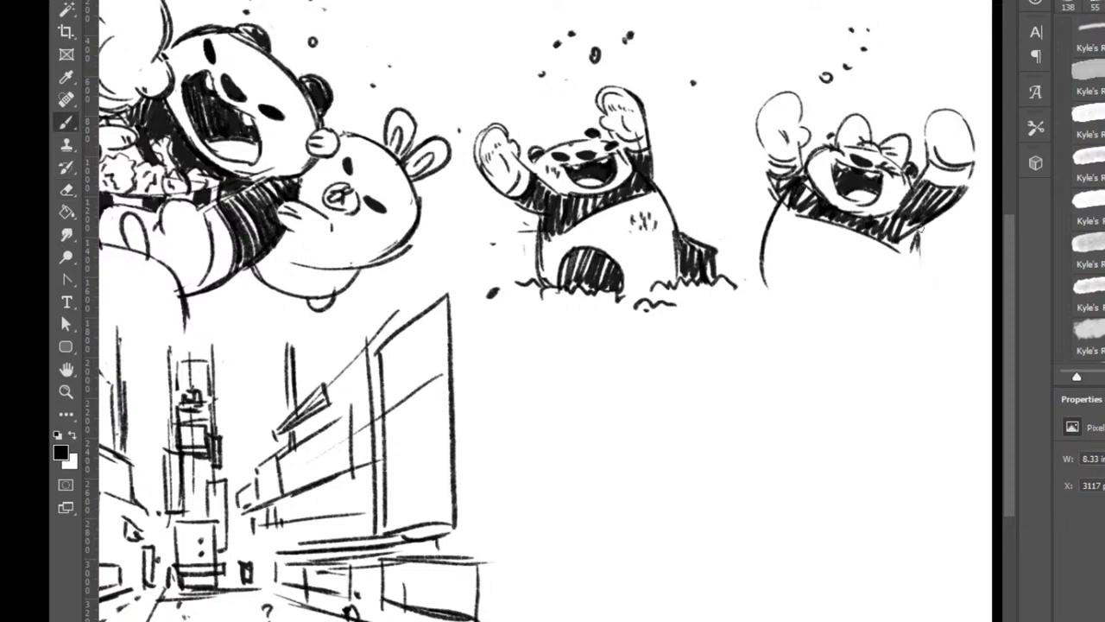
{"action": "left_click_drag", "start_coordinate": [921, 228], "coordinate": [920, 290]}
{"action": "left_click_drag", "start_coordinate": [919, 228], "coordinate": [910, 301]}
Extend the companion panda's black chest band so that it meets both sides of the body.
{"action": "mouse_move", "coordinate": [895, 243]}
{"action": "left_mouse_down"}
{"action": "mouse_move", "coordinate": [921, 253]}
{"action": "mouse_move", "coordinate": [903, 249]}
{"action": "left_mouse_up"}
{"action": "left_click_drag", "start_coordinate": [917, 238], "coordinate": [921, 253]}
{"action": "left_click_drag", "start_coordinate": [781, 212], "coordinate": [912, 256]}
{"action": "key", "text": "e"}
{"action": "key", "text": "b"}
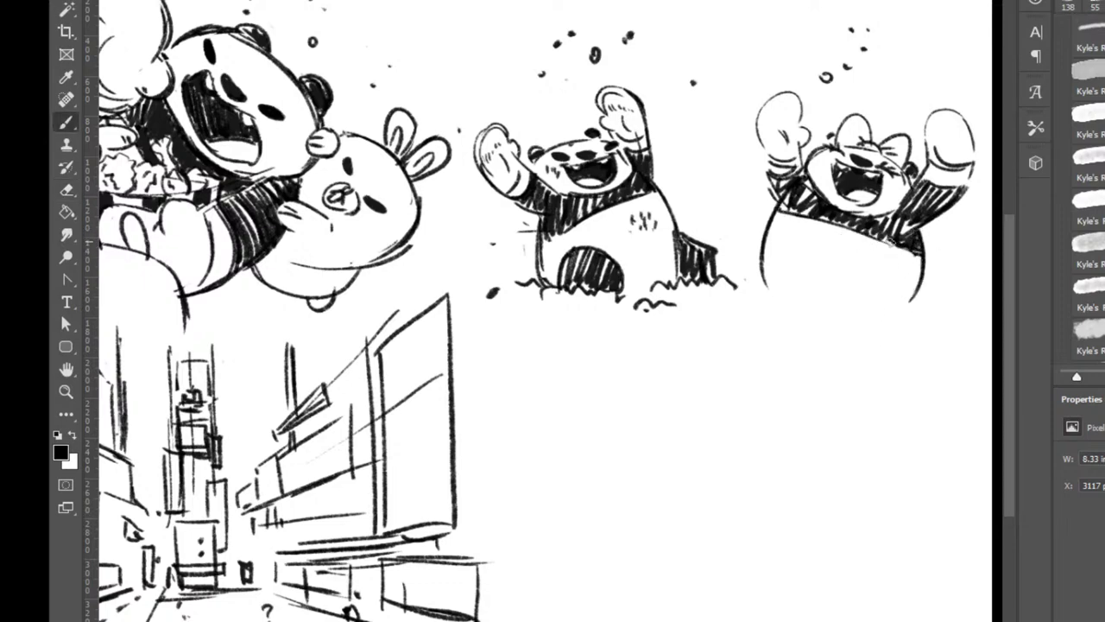
Draw the companion panda's rounded leg, hatch it and add wavy grass along the ground below.
{"action": "left_click_drag", "start_coordinate": [838, 307], "coordinate": [836, 288]}
{"action": "key", "text": "ctrl+z"}
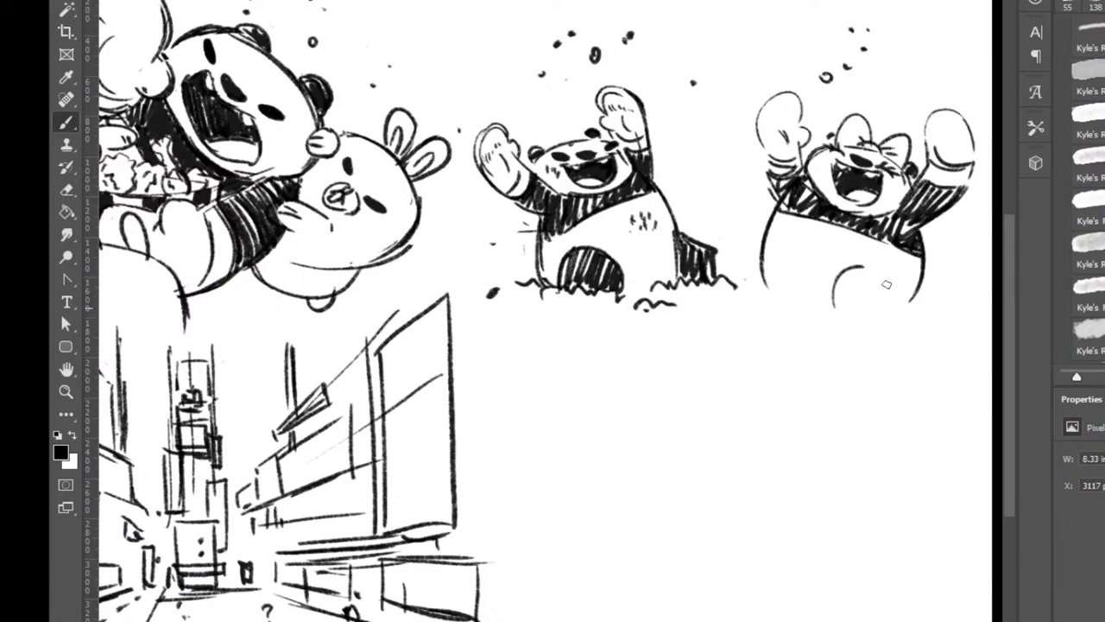
{"action": "mouse_move", "coordinate": [856, 268]}
{"action": "left_mouse_down"}
{"action": "mouse_move", "coordinate": [888, 292]}
{"action": "mouse_move", "coordinate": [844, 319]}
{"action": "left_mouse_up"}
{"action": "mouse_move", "coordinate": [850, 276]}
{"action": "left_mouse_down"}
{"action": "mouse_move", "coordinate": [872, 312]}
{"action": "mouse_move", "coordinate": [896, 307]}
{"action": "mouse_move", "coordinate": [839, 314]}
{"action": "mouse_move", "coordinate": [898, 309]}
{"action": "left_mouse_up"}
{"action": "mouse_move", "coordinate": [817, 318]}
{"action": "left_mouse_down"}
{"action": "mouse_move", "coordinate": [894, 315]}
{"action": "mouse_move", "coordinate": [926, 294]}
{"action": "mouse_move", "coordinate": [947, 305]}
{"action": "mouse_move", "coordinate": [858, 315]}
{"action": "mouse_move", "coordinate": [940, 295]}
{"action": "left_mouse_up"}
{"action": "key", "text": "e"}
{"action": "key", "text": "b"}
{"action": "left_click", "coordinate": [809, 305]}
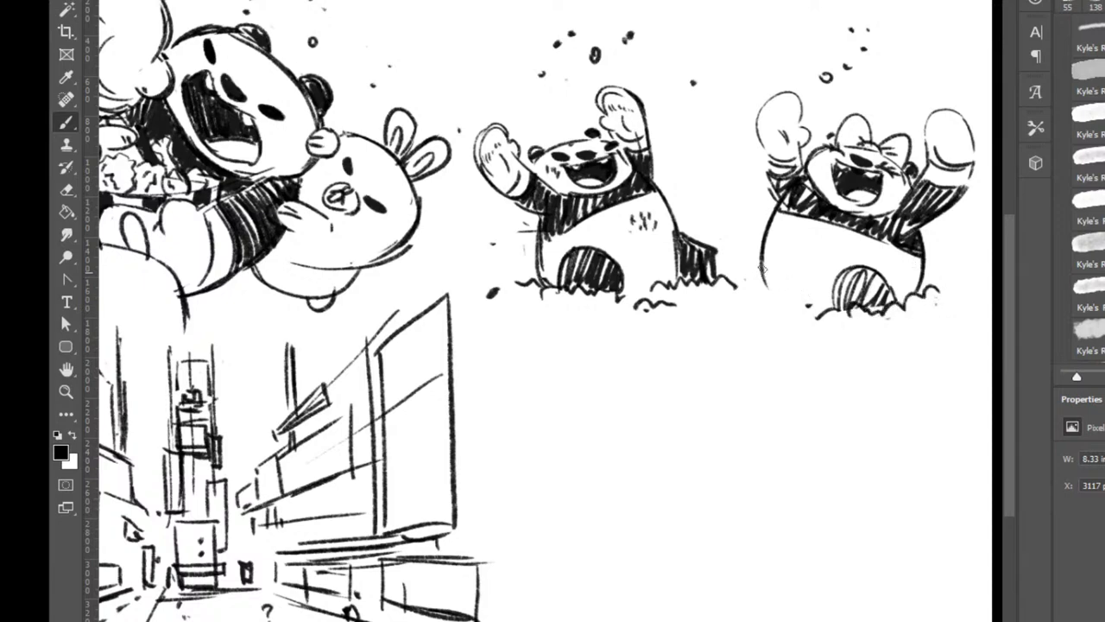
Draw the companion panda's hatched black leg beside its body and continue the wavy grass along its base.
{"action": "left_click_drag", "start_coordinate": [761, 267], "coordinate": [734, 301]}
{"action": "left_click_drag", "start_coordinate": [760, 247], "coordinate": [733, 252]}
{"action": "mouse_move", "coordinate": [742, 254]}
{"action": "left_mouse_down"}
{"action": "mouse_move", "coordinate": [738, 273]}
{"action": "mouse_move", "coordinate": [763, 255]}
{"action": "mouse_move", "coordinate": [781, 292]}
{"action": "mouse_move", "coordinate": [747, 294]}
{"action": "mouse_move", "coordinate": [829, 313]}
{"action": "left_mouse_up"}
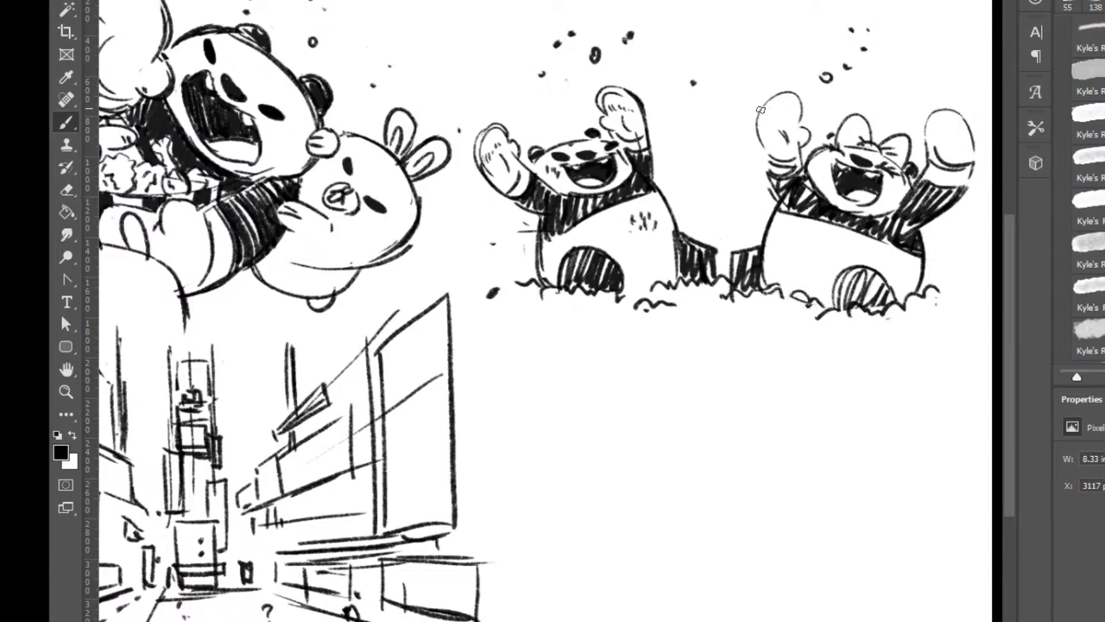
Thicken the outlines of the companion panda's two raised paws and the outer side of its body.
{"action": "mouse_move", "coordinate": [761, 110]}
{"action": "left_mouse_down"}
{"action": "mouse_move", "coordinate": [764, 163]}
{"action": "mouse_move", "coordinate": [778, 182]}
{"action": "left_mouse_up"}
{"action": "key", "text": "ctrl+z"}
{"action": "mouse_move", "coordinate": [759, 114]}
{"action": "left_mouse_down"}
{"action": "mouse_move", "coordinate": [771, 183]}
{"action": "mouse_move", "coordinate": [795, 158]}
{"action": "mouse_move", "coordinate": [759, 110]}
{"action": "mouse_move", "coordinate": [754, 136]}
{"action": "left_mouse_up"}
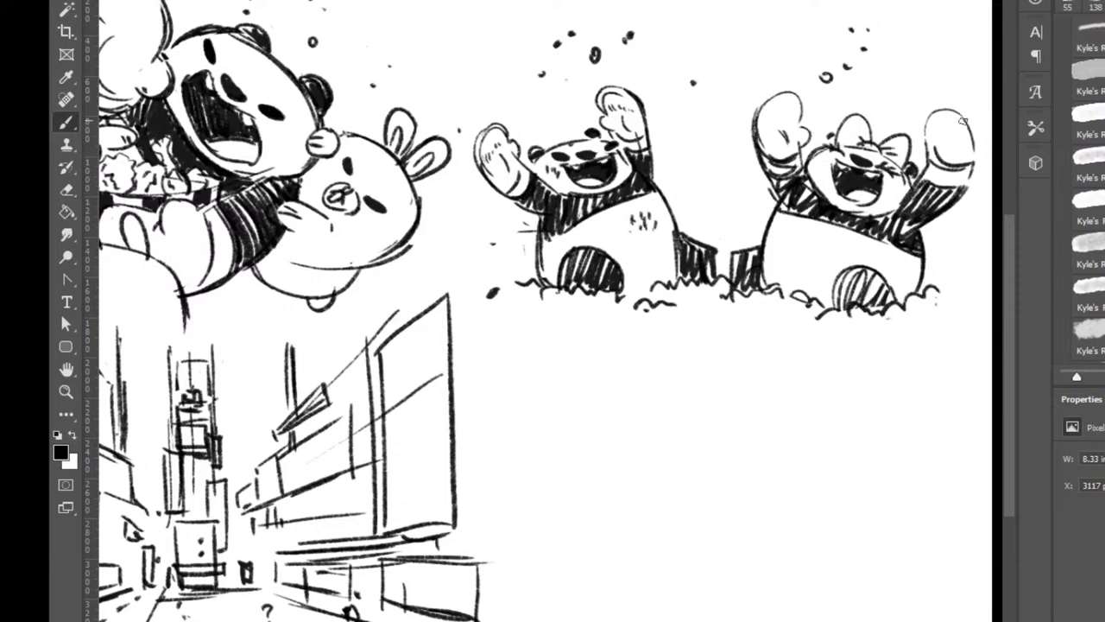
{"action": "mouse_move", "coordinate": [975, 140]}
{"action": "left_mouse_down"}
{"action": "mouse_move", "coordinate": [947, 114]}
{"action": "mouse_move", "coordinate": [955, 120]}
{"action": "mouse_move", "coordinate": [931, 170]}
{"action": "left_mouse_up"}
{"action": "key", "text": "e"}
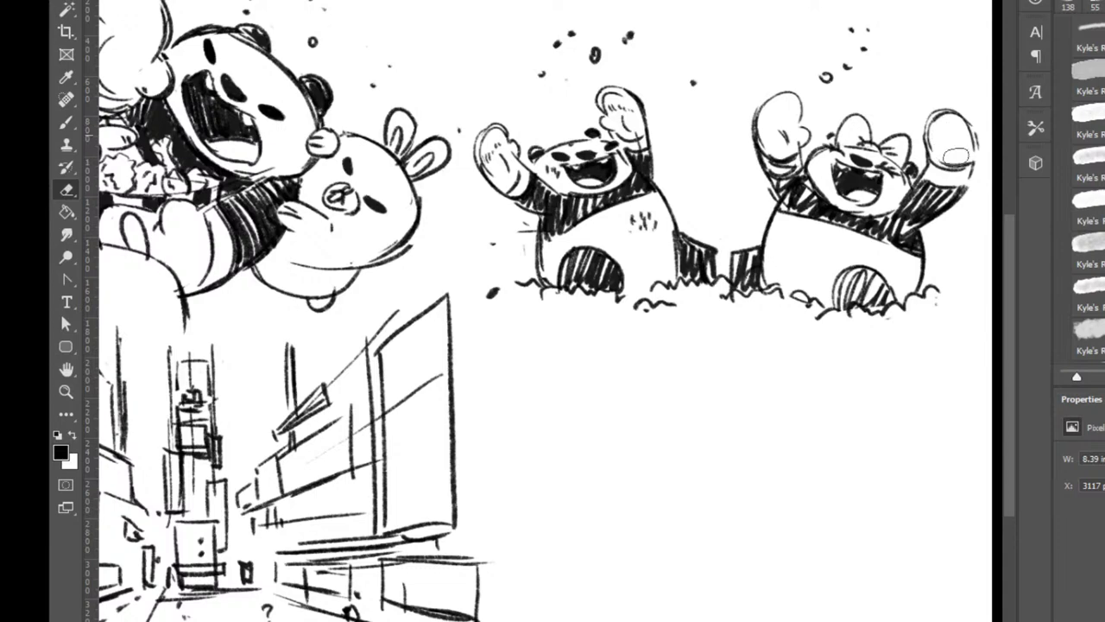
{"action": "key", "text": "b"}
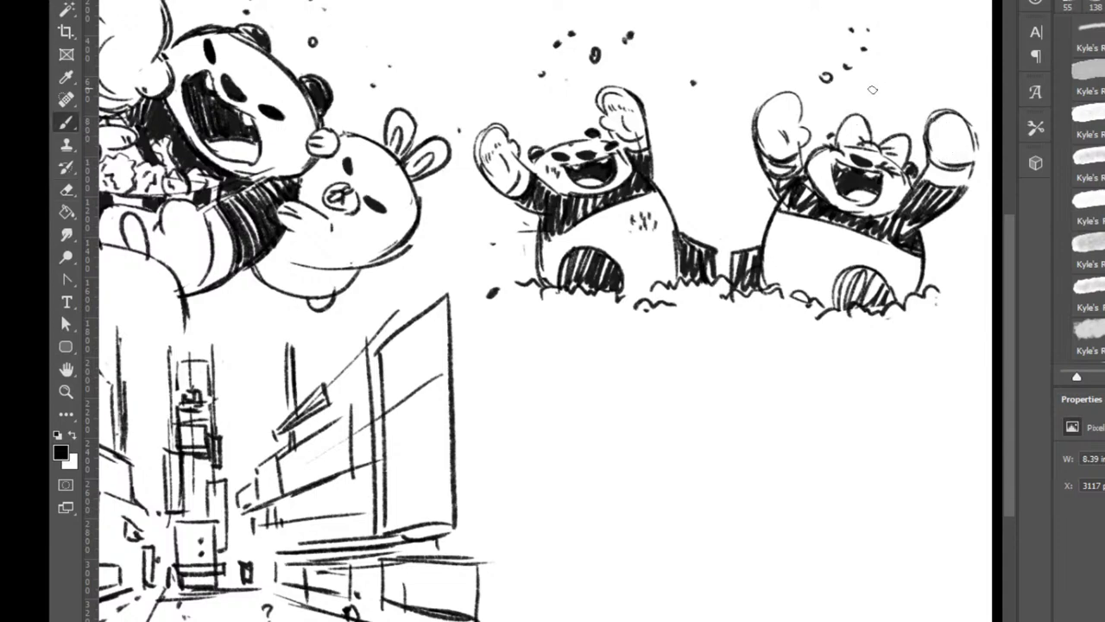
{"action": "key", "text": "e"}
{"action": "key", "text": "b"}
{"action": "left_click_drag", "start_coordinate": [921, 219], "coordinate": [923, 290]}
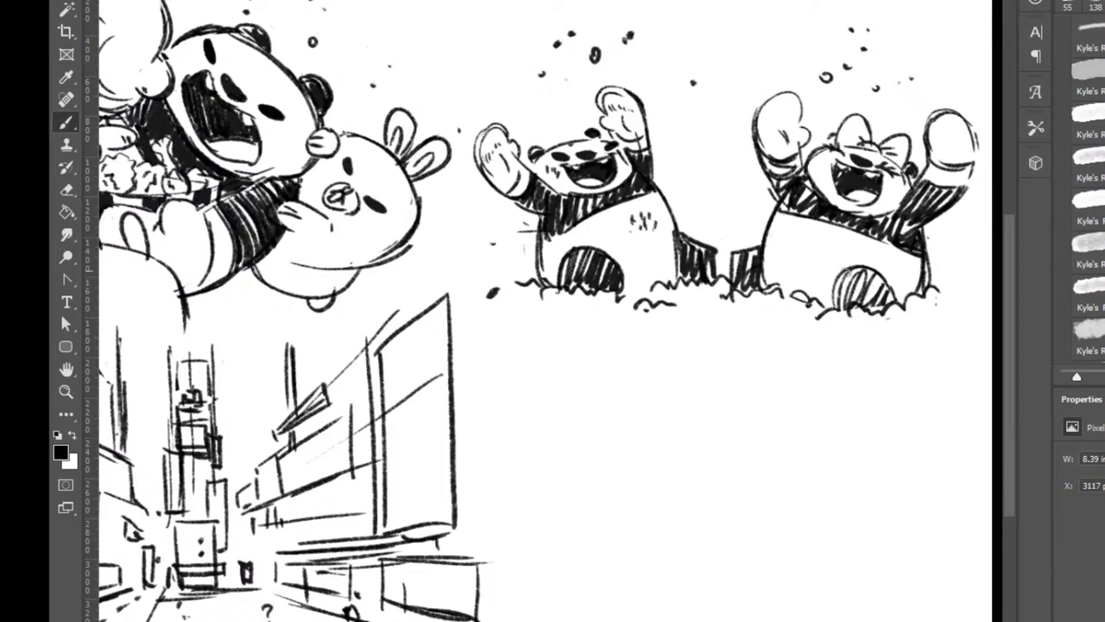
Darken the companion panda's rounded leg and the black legs between the two pandas with dense hatching.
{"action": "left_click_drag", "start_coordinate": [850, 270], "coordinate": [836, 294]}
{"action": "left_click_drag", "start_coordinate": [841, 275], "coordinate": [838, 309]}
{"action": "mouse_move", "coordinate": [856, 269]}
{"action": "left_mouse_down"}
{"action": "mouse_move", "coordinate": [877, 305]}
{"action": "mouse_move", "coordinate": [885, 274]}
{"action": "mouse_move", "coordinate": [875, 294]}
{"action": "mouse_move", "coordinate": [886, 286]}
{"action": "mouse_move", "coordinate": [860, 265]}
{"action": "mouse_move", "coordinate": [846, 284]}
{"action": "mouse_move", "coordinate": [846, 270]}
{"action": "mouse_move", "coordinate": [889, 274]}
{"action": "left_mouse_up"}
{"action": "left_click_drag", "start_coordinate": [865, 263], "coordinate": [893, 304]}
{"action": "left_click_drag", "start_coordinate": [739, 253], "coordinate": [735, 289]}
{"action": "mouse_move", "coordinate": [741, 257]}
{"action": "left_mouse_down"}
{"action": "mouse_move", "coordinate": [737, 286]}
{"action": "mouse_move", "coordinate": [749, 288]}
{"action": "mouse_move", "coordinate": [708, 283]}
{"action": "left_mouse_up"}
{"action": "mouse_move", "coordinate": [716, 252]}
{"action": "left_mouse_down"}
{"action": "mouse_move", "coordinate": [712, 284]}
{"action": "mouse_move", "coordinate": [721, 283]}
{"action": "left_mouse_up"}
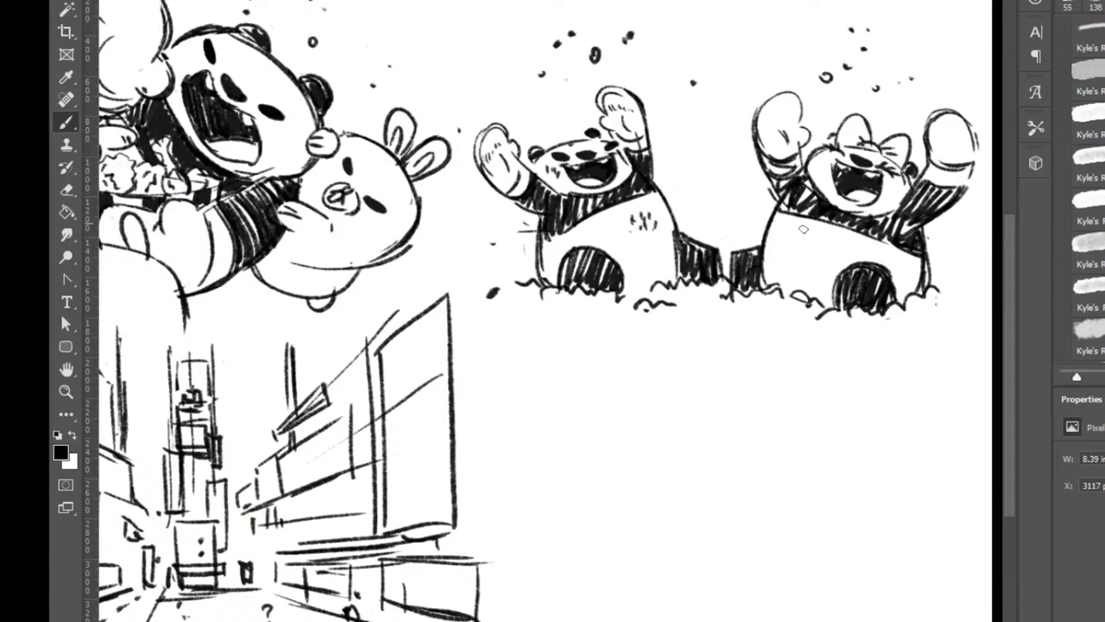
Add short fur marks to the companion panda's belly and raised paw.
{"action": "mouse_move", "coordinate": [795, 232]}
{"action": "left_mouse_down"}
{"action": "mouse_move", "coordinate": [777, 247]}
{"action": "mouse_move", "coordinate": [795, 234]}
{"action": "left_mouse_up"}
{"action": "left_click_drag", "start_coordinate": [785, 103], "coordinate": [786, 108]}
{"action": "left_click_drag", "start_coordinate": [793, 105], "coordinate": [795, 110]}
Draw the rounded head and back outline of a third panda lying below the two waving pandas.
{"action": "mouse_move", "coordinate": [640, 323]}
{"action": "left_mouse_down"}
{"action": "mouse_move", "coordinate": [615, 411]}
{"action": "mouse_move", "coordinate": [612, 396]}
{"action": "mouse_move", "coordinate": [693, 391]}
{"action": "mouse_move", "coordinate": [661, 325]}
{"action": "mouse_move", "coordinate": [701, 314]}
{"action": "mouse_move", "coordinate": [773, 388]}
{"action": "left_mouse_up"}
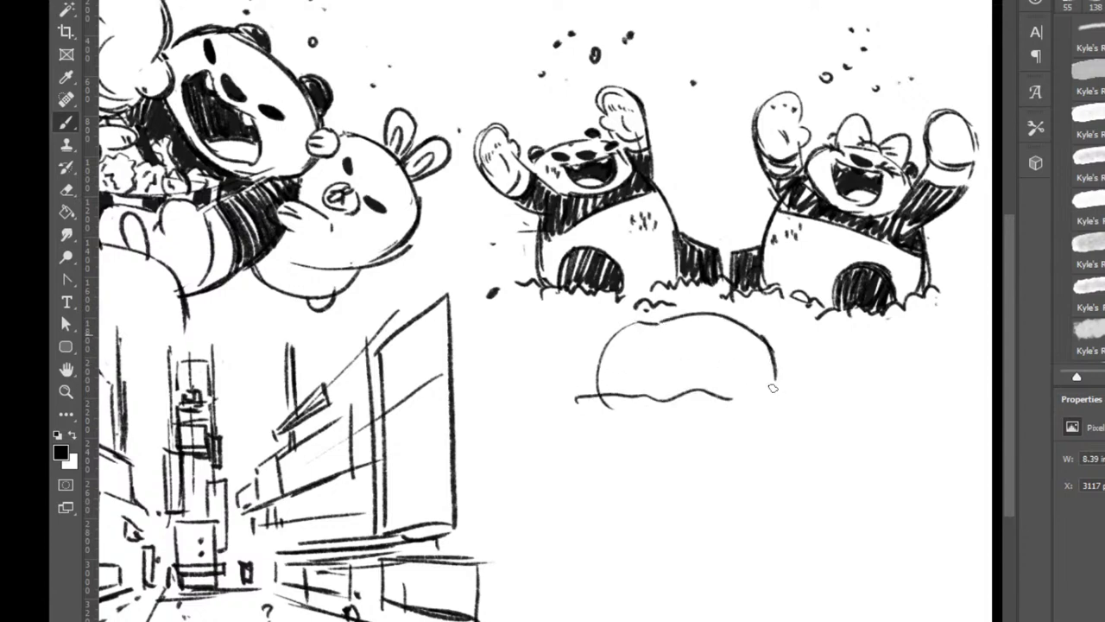
{"action": "key", "text": "ctrl+z"}
{"action": "left_click_drag", "start_coordinate": [646, 322], "coordinate": [762, 352]}
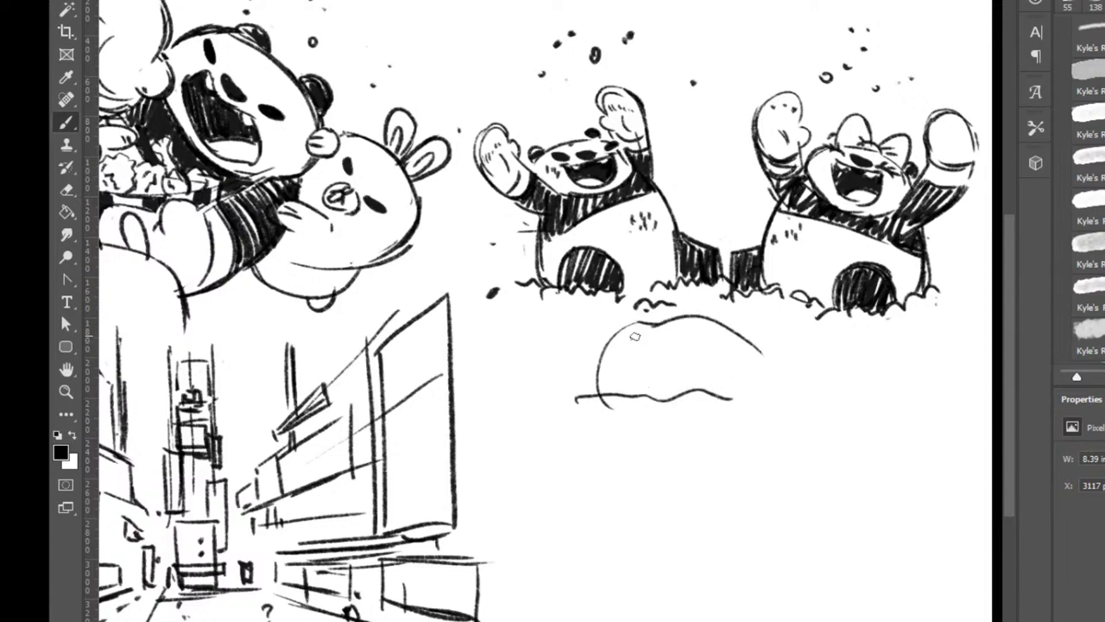
Draw the lying panda's round double-lined ear and the dark facial marks along the edge of its head.
{"action": "mouse_move", "coordinate": [634, 332]}
{"action": "left_mouse_down"}
{"action": "mouse_move", "coordinate": [649, 333]}
{"action": "mouse_move", "coordinate": [635, 329]}
{"action": "left_mouse_up"}
{"action": "left_click_drag", "start_coordinate": [632, 339], "coordinate": [637, 337]}
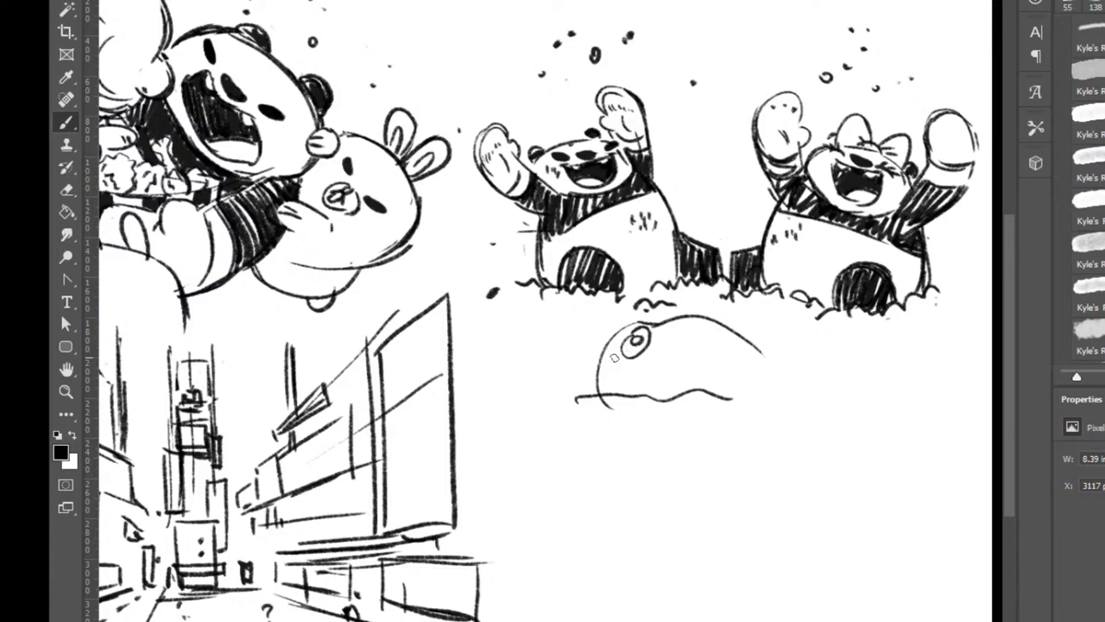
{"action": "left_click", "coordinate": [614, 354]}
{"action": "left_click", "coordinate": [635, 326]}
Draw the lying panda's nose and outstretched arm, clear the base line, and add ripples and grass around the paw.
{"action": "mouse_move", "coordinate": [614, 349]}
{"action": "left_mouse_down"}
{"action": "mouse_move", "coordinate": [591, 378]}
{"action": "mouse_move", "coordinate": [617, 386]}
{"action": "mouse_move", "coordinate": [596, 403]}
{"action": "mouse_move", "coordinate": [687, 388]}
{"action": "mouse_move", "coordinate": [619, 389]}
{"action": "mouse_move", "coordinate": [564, 437]}
{"action": "mouse_move", "coordinate": [662, 395]}
{"action": "mouse_move", "coordinate": [618, 383]}
{"action": "mouse_move", "coordinate": [583, 409]}
{"action": "mouse_move", "coordinate": [636, 422]}
{"action": "mouse_move", "coordinate": [571, 410]}
{"action": "mouse_move", "coordinate": [641, 422]}
{"action": "left_mouse_up"}
{"action": "key", "text": "e"}
{"action": "key", "text": "b"}
{"action": "key", "text": "e"}
{"action": "key", "text": "b"}
{"action": "mouse_move", "coordinate": [547, 429]}
{"action": "left_mouse_down"}
{"action": "mouse_move", "coordinate": [630, 453]}
{"action": "mouse_move", "coordinate": [535, 436]}
{"action": "mouse_move", "coordinate": [691, 431]}
{"action": "mouse_move", "coordinate": [650, 436]}
{"action": "mouse_move", "coordinate": [568, 380]}
{"action": "mouse_move", "coordinate": [513, 405]}
{"action": "mouse_move", "coordinate": [530, 401]}
{"action": "mouse_move", "coordinate": [512, 384]}
{"action": "mouse_move", "coordinate": [581, 379]}
{"action": "left_mouse_up"}
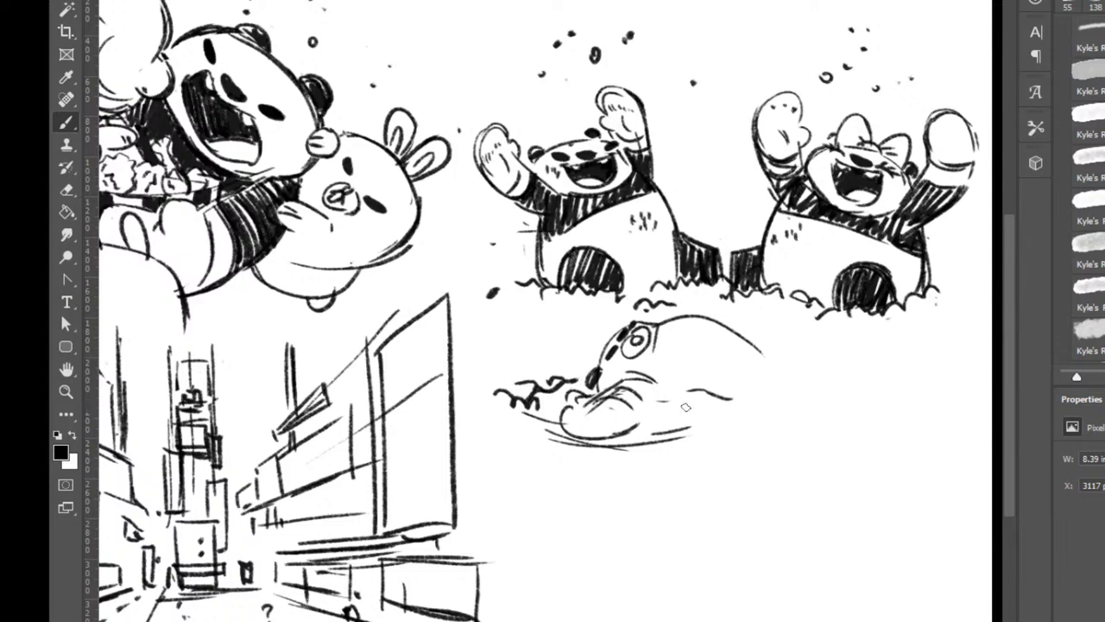
Draw the lying panda's underside, the near leg with a round foot, and the far leg behind it.
{"action": "left_click_drag", "start_coordinate": [677, 390], "coordinate": [701, 418]}
{"action": "left_click_drag", "start_coordinate": [665, 387], "coordinate": [708, 399]}
{"action": "left_click_drag", "start_coordinate": [667, 396], "coordinate": [706, 404]}
{"action": "left_click_drag", "start_coordinate": [744, 369], "coordinate": [730, 425]}
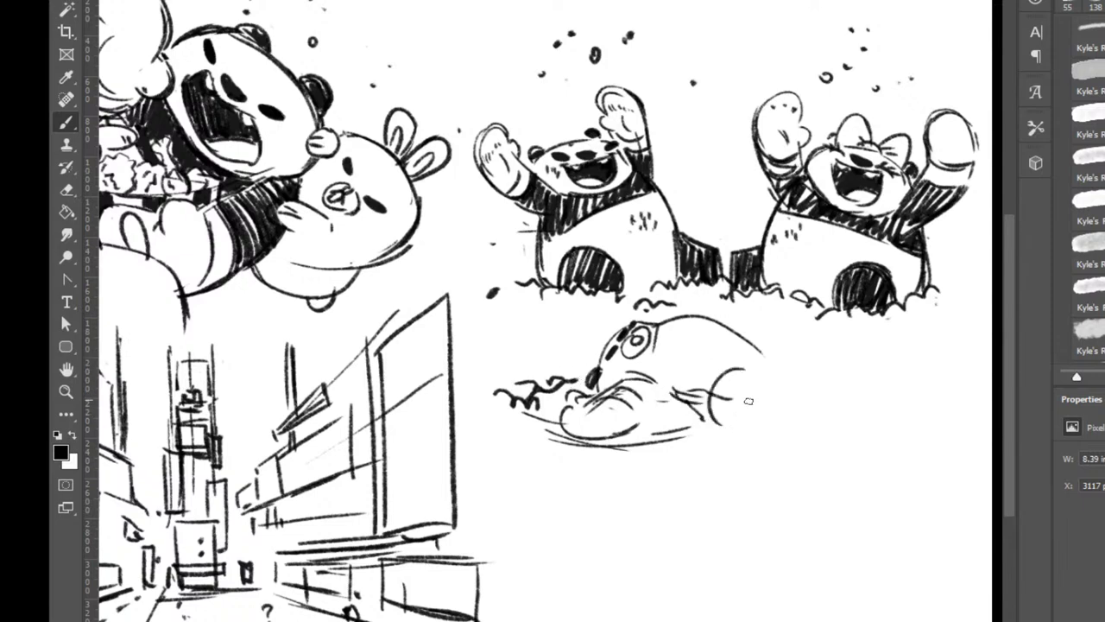
{"action": "left_click_drag", "start_coordinate": [760, 378], "coordinate": [713, 429]}
{"action": "left_click_drag", "start_coordinate": [739, 330], "coordinate": [765, 378]}
{"action": "mouse_move", "coordinate": [736, 335]}
{"action": "left_mouse_down"}
{"action": "mouse_move", "coordinate": [787, 341]}
{"action": "mouse_move", "coordinate": [797, 378]}
{"action": "mouse_move", "coordinate": [767, 381]}
{"action": "mouse_move", "coordinate": [771, 417]}
{"action": "mouse_move", "coordinate": [735, 437]}
{"action": "left_mouse_up"}
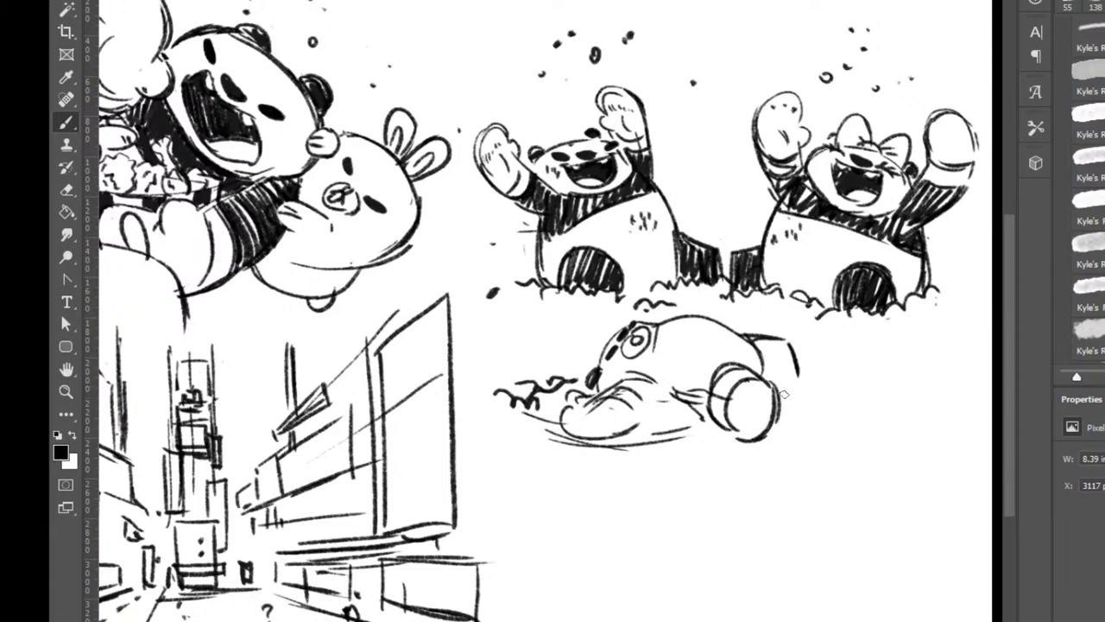
Blacken the lying panda's far leg and near foot with hatching.
{"action": "left_click_drag", "start_coordinate": [779, 399], "coordinate": [796, 395]}
{"action": "left_click_drag", "start_coordinate": [790, 343], "coordinate": [798, 388]}
{"action": "mouse_move", "coordinate": [749, 335]}
{"action": "left_mouse_down"}
{"action": "mouse_move", "coordinate": [776, 343]}
{"action": "mouse_move", "coordinate": [794, 399]}
{"action": "left_mouse_up"}
{"action": "mouse_move", "coordinate": [726, 404]}
{"action": "left_mouse_down"}
{"action": "mouse_move", "coordinate": [733, 423]}
{"action": "mouse_move", "coordinate": [739, 397]}
{"action": "mouse_move", "coordinate": [759, 413]}
{"action": "mouse_move", "coordinate": [739, 419]}
{"action": "mouse_move", "coordinate": [759, 405]}
{"action": "mouse_move", "coordinate": [739, 436]}
{"action": "mouse_move", "coordinate": [725, 427]}
{"action": "mouse_move", "coordinate": [733, 439]}
{"action": "mouse_move", "coordinate": [702, 430]}
{"action": "mouse_move", "coordinate": [754, 450]}
{"action": "mouse_move", "coordinate": [827, 420]}
{"action": "left_mouse_up"}
Add curved ripples, grass tufts and small flecks around the lying panda's legs.
{"action": "left_click_drag", "start_coordinate": [810, 381], "coordinate": [853, 398]}
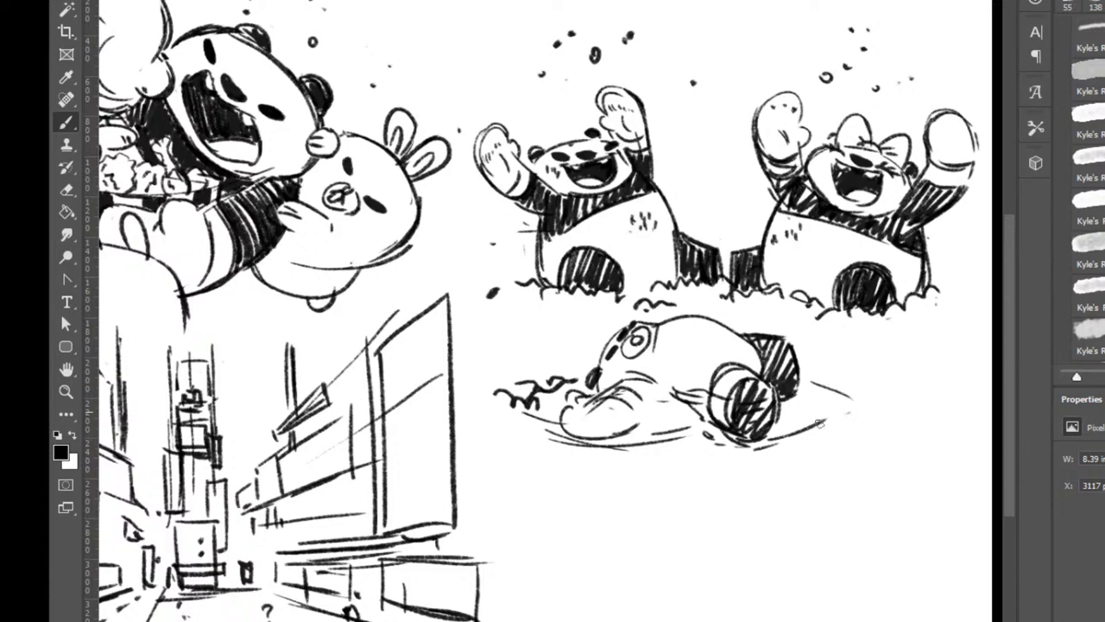
{"action": "mouse_move", "coordinate": [784, 423]}
{"action": "left_mouse_down"}
{"action": "mouse_move", "coordinate": [855, 407]}
{"action": "mouse_move", "coordinate": [807, 401]}
{"action": "mouse_move", "coordinate": [830, 376]}
{"action": "mouse_move", "coordinate": [808, 378]}
{"action": "mouse_move", "coordinate": [850, 368]}
{"action": "mouse_move", "coordinate": [861, 380]}
{"action": "left_mouse_up"}
{"action": "key", "text": "e"}
{"action": "key", "text": "b"}
{"action": "mouse_move", "coordinate": [777, 447]}
{"action": "left_mouse_down"}
{"action": "mouse_move", "coordinate": [730, 451]}
{"action": "mouse_move", "coordinate": [799, 447]}
{"action": "left_mouse_up"}
{"action": "left_click", "coordinate": [809, 448]}
{"action": "left_click", "coordinate": [690, 451]}
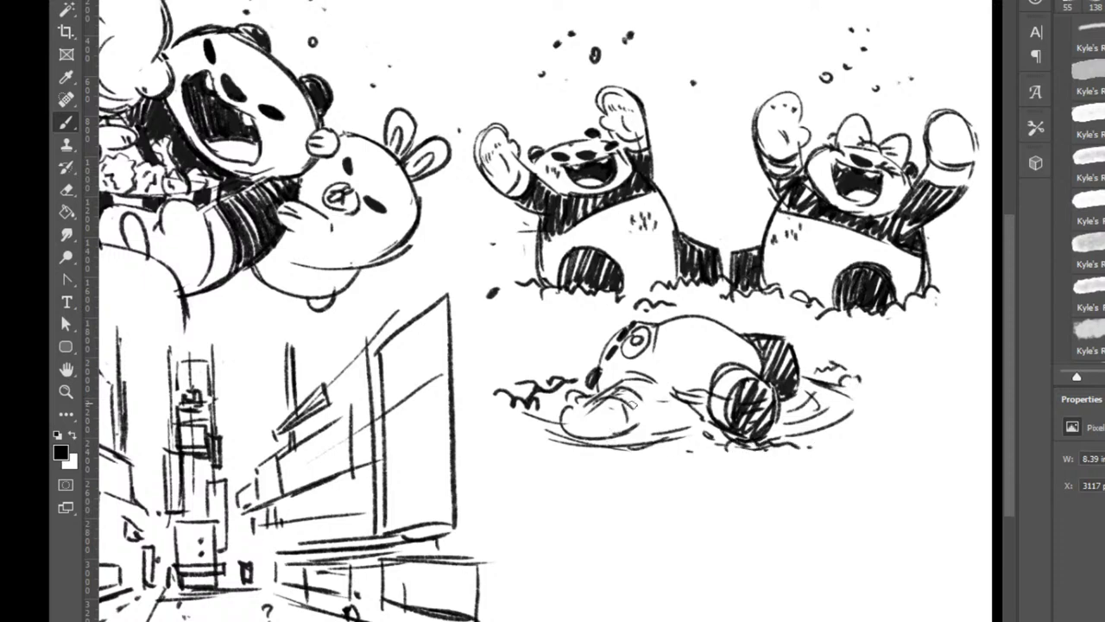
Clean up the lying panda's outstretched paw and redraw it with a rounded wrist and a dark upper arm.
{"action": "key", "text": "e"}
{"action": "mouse_move", "coordinate": [581, 422]}
{"action": "left_mouse_down"}
{"action": "mouse_move", "coordinate": [573, 417]}
{"action": "mouse_move", "coordinate": [602, 401]}
{"action": "mouse_move", "coordinate": [577, 433]}
{"action": "mouse_move", "coordinate": [652, 413]}
{"action": "left_mouse_up"}
{"action": "key", "text": "b"}
{"action": "left_click_drag", "start_coordinate": [618, 377], "coordinate": [660, 400]}
Draw the lying panda's curved, hatched shoulder band behind the ear and add lines along its underside.
{"action": "left_click_drag", "start_coordinate": [672, 319], "coordinate": [668, 371]}
{"action": "key", "text": "ctrl+z"}
{"action": "left_click_drag", "start_coordinate": [666, 318], "coordinate": [660, 396]}
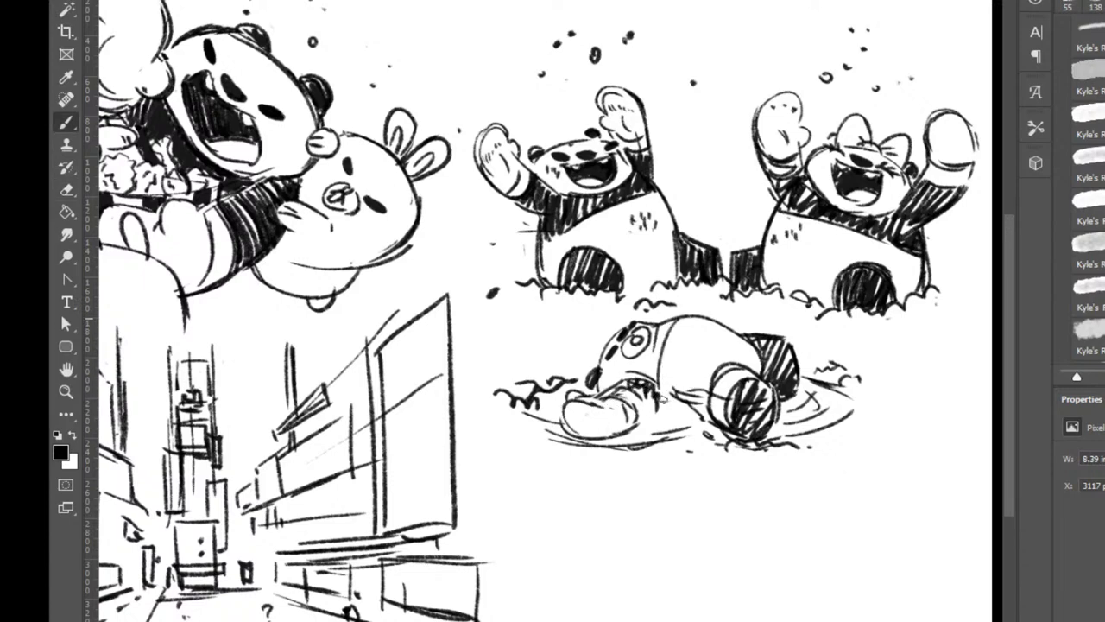
{"action": "left_click_drag", "start_coordinate": [667, 324], "coordinate": [652, 354]}
{"action": "left_click_drag", "start_coordinate": [662, 330], "coordinate": [643, 380]}
{"action": "mouse_move", "coordinate": [662, 371]}
{"action": "left_mouse_down"}
{"action": "mouse_move", "coordinate": [655, 386]}
{"action": "mouse_move", "coordinate": [696, 404]}
{"action": "left_mouse_up"}
{"action": "mouse_move", "coordinate": [694, 397]}
{"action": "left_mouse_down"}
{"action": "mouse_move", "coordinate": [661, 406]}
{"action": "mouse_move", "coordinate": [699, 401]}
{"action": "mouse_move", "coordinate": [692, 413]}
{"action": "left_mouse_up"}
Erase the lying panda's back line and redraw it as a fuller, higher curve.
{"action": "key", "text": "e"}
{"action": "key", "text": "b"}
{"action": "key", "text": "e"}
{"action": "left_click_drag", "start_coordinate": [698, 319], "coordinate": [759, 358]}
{"action": "key", "text": "b"}
{"action": "key", "text": "ctrl+z"}
{"action": "mouse_move", "coordinate": [662, 326]}
{"action": "left_mouse_down"}
{"action": "mouse_move", "coordinate": [717, 312]}
{"action": "mouse_move", "coordinate": [752, 328]}
{"action": "mouse_move", "coordinate": [763, 354]}
{"action": "left_mouse_up"}
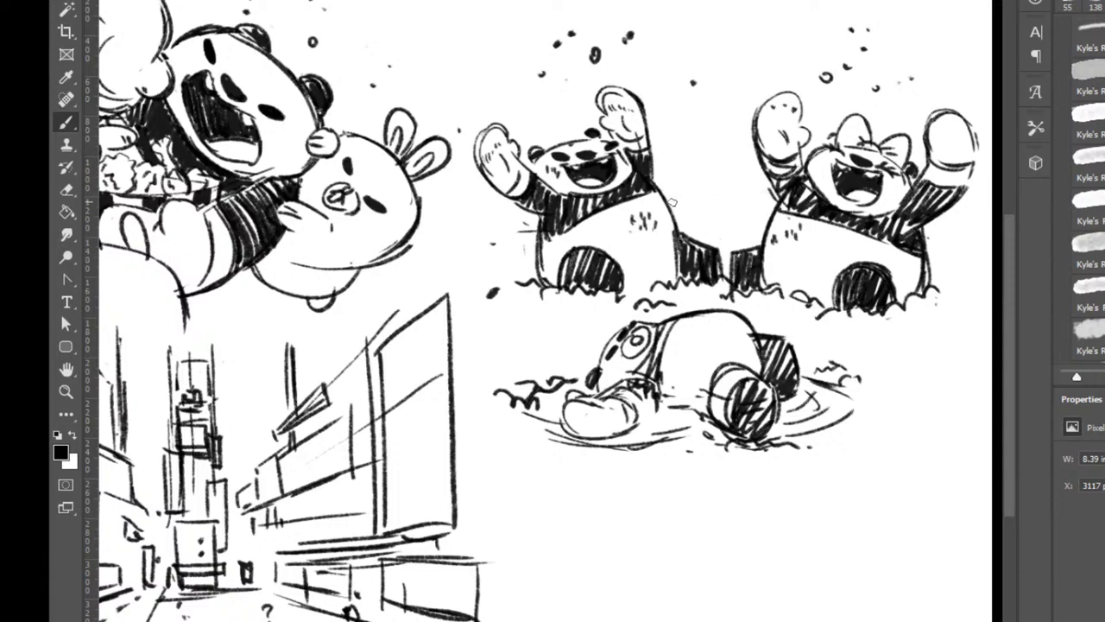
Draw a rounded body with wavy wrinkle lines between the two waving pandas.
{"action": "mouse_move", "coordinate": [671, 202]}
{"action": "left_mouse_down"}
{"action": "mouse_move", "coordinate": [746, 190]}
{"action": "mouse_move", "coordinate": [771, 212]}
{"action": "left_mouse_up"}
{"action": "left_click_drag", "start_coordinate": [684, 205], "coordinate": [765, 224]}
{"action": "mouse_move", "coordinate": [696, 220]}
{"action": "left_mouse_down"}
{"action": "mouse_move", "coordinate": [712, 233]}
{"action": "mouse_move", "coordinate": [749, 233]}
{"action": "left_mouse_up"}
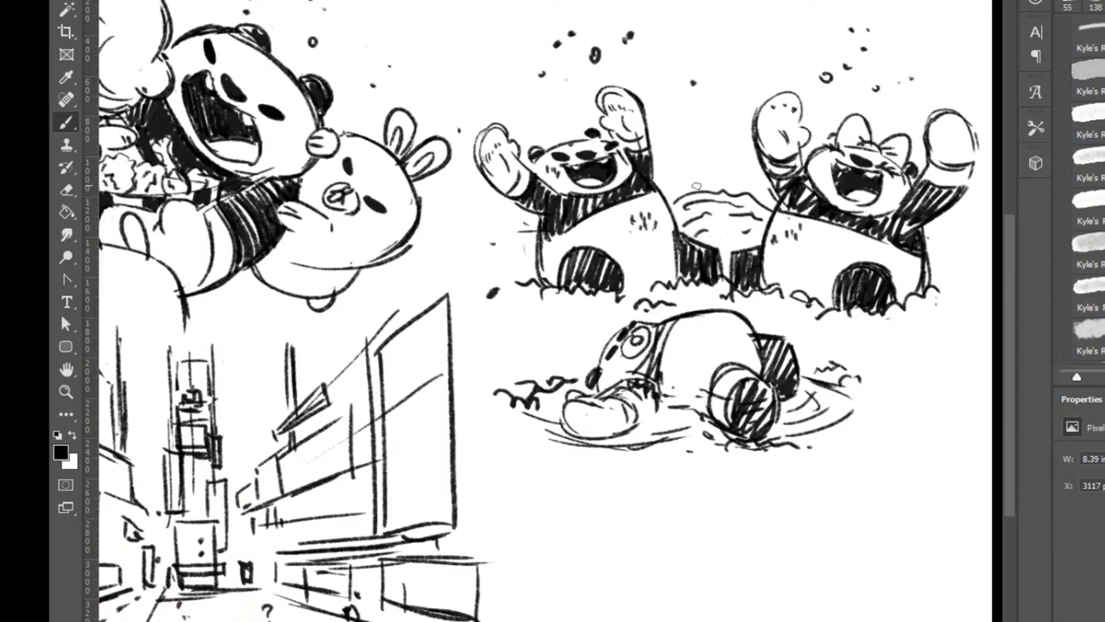
Give the background figure arms and a head with pointed ears and a toothy grin, and scatter flecks above it.
{"action": "left_click_drag", "start_coordinate": [666, 192], "coordinate": [766, 191]}
{"action": "mouse_move", "coordinate": [682, 185]}
{"action": "left_mouse_down"}
{"action": "mouse_move", "coordinate": [753, 183]}
{"action": "mouse_move", "coordinate": [698, 183]}
{"action": "mouse_move", "coordinate": [730, 189]}
{"action": "mouse_move", "coordinate": [692, 146]}
{"action": "mouse_move", "coordinate": [708, 161]}
{"action": "mouse_move", "coordinate": [737, 161]}
{"action": "mouse_move", "coordinate": [708, 145]}
{"action": "left_mouse_up"}
{"action": "key", "text": "ctrl+z"}
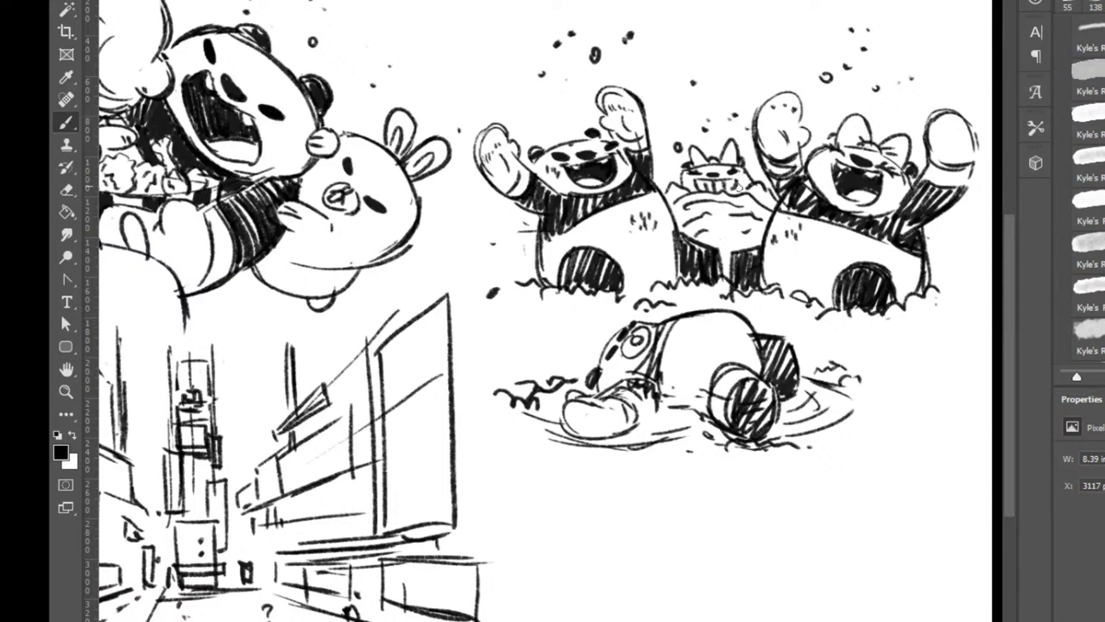
{"action": "key", "text": "e"}
{"action": "key", "text": "b"}
{"action": "key", "text": "e"}
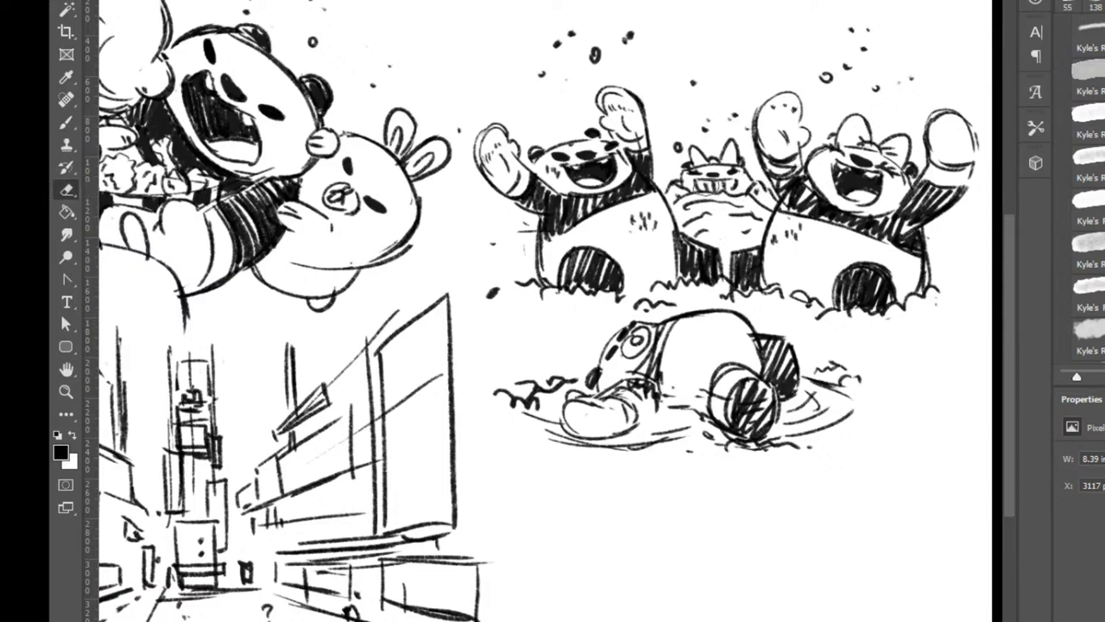
{"action": "key", "text": "b"}
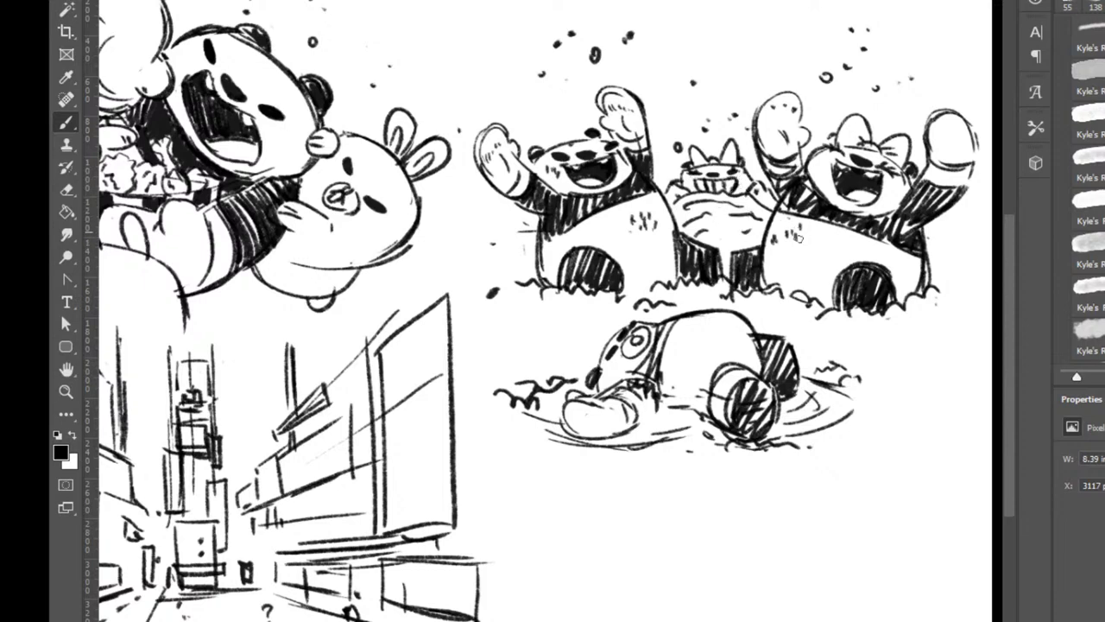
Add short fur marks to the lying panda's back and outstretched paw.
{"action": "left_click_drag", "start_coordinate": [684, 330], "coordinate": [685, 337]}
{"action": "left_click_drag", "start_coordinate": [697, 329], "coordinate": [698, 337]}
{"action": "left_click_drag", "start_coordinate": [712, 329], "coordinate": [686, 356]}
{"action": "left_click_drag", "start_coordinate": [673, 367], "coordinate": [674, 371]}
{"action": "left_click_drag", "start_coordinate": [594, 411], "coordinate": [627, 423]}
{"action": "left_click_drag", "start_coordinate": [646, 407], "coordinate": [640, 422]}
Scatter small flecks around the lying panda's head and beyond its feet.
{"action": "left_click_drag", "start_coordinate": [589, 323], "coordinate": [587, 332]}
{"action": "left_click_drag", "start_coordinate": [615, 316], "coordinate": [574, 348]}
{"action": "left_click", "coordinate": [870, 382]}
{"action": "left_click_drag", "start_coordinate": [910, 358], "coordinate": [917, 360]}
{"action": "left_click_drag", "start_coordinate": [935, 370], "coordinate": [930, 376]}
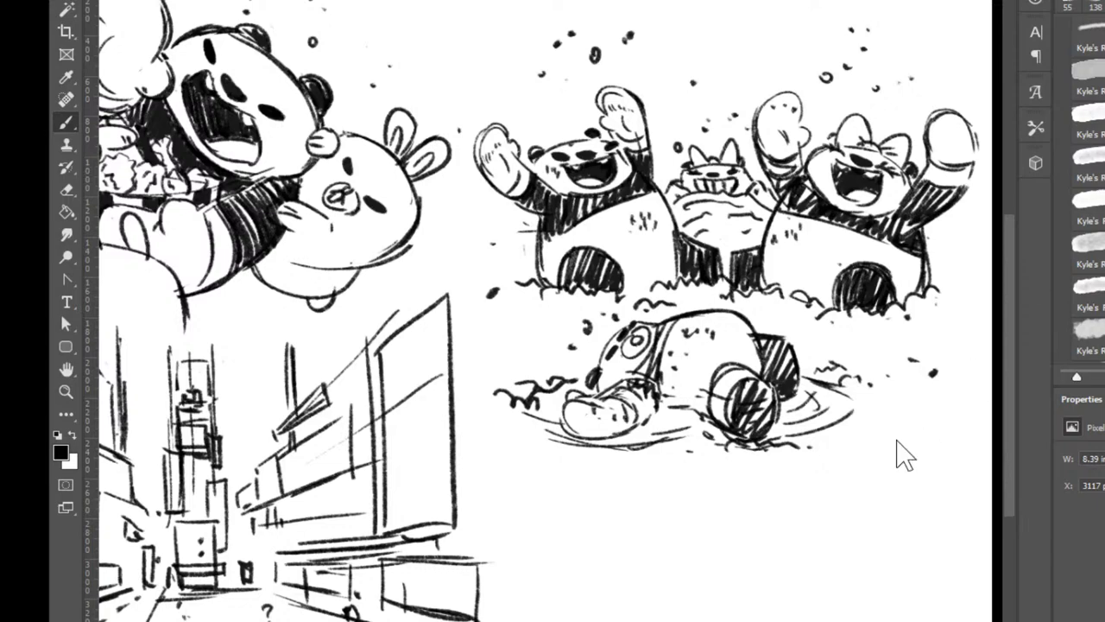
Move the waving and lying panda scene higher on the page.
{"action": "left_click_drag", "start_coordinate": [640, 503], "coordinate": [627, 279]}
{"action": "left_click_drag", "start_coordinate": [629, 216], "coordinate": [624, 255]}
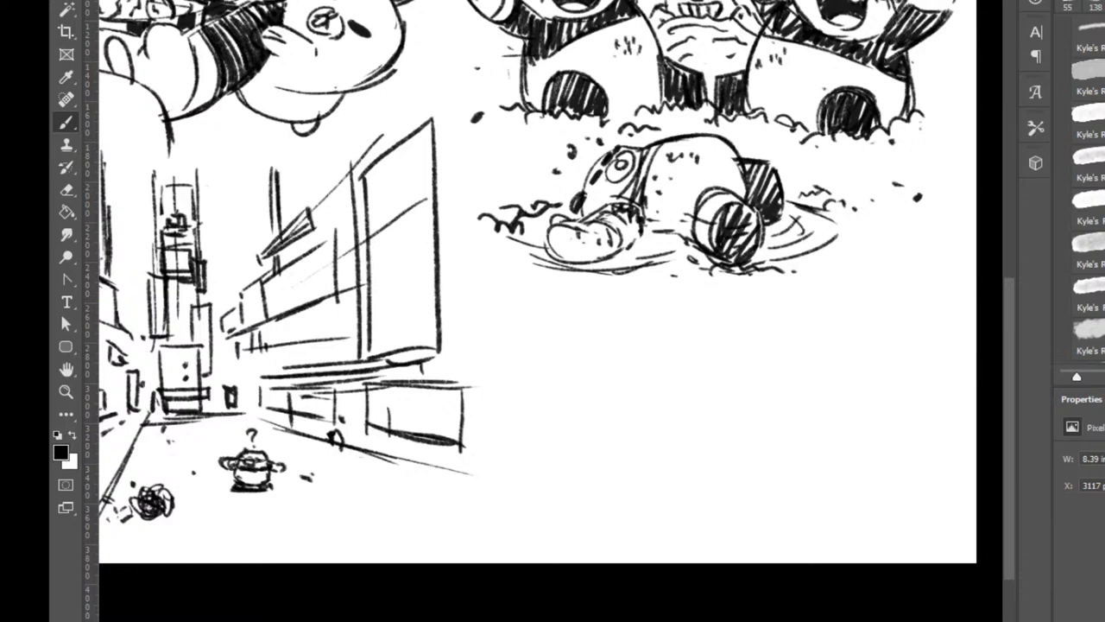
{"action": "left_click_drag", "start_coordinate": [619, 142], "coordinate": [622, 350]}
{"action": "key", "text": "v"}
{"action": "left_click_drag", "start_coordinate": [843, 328], "coordinate": [844, 277]}
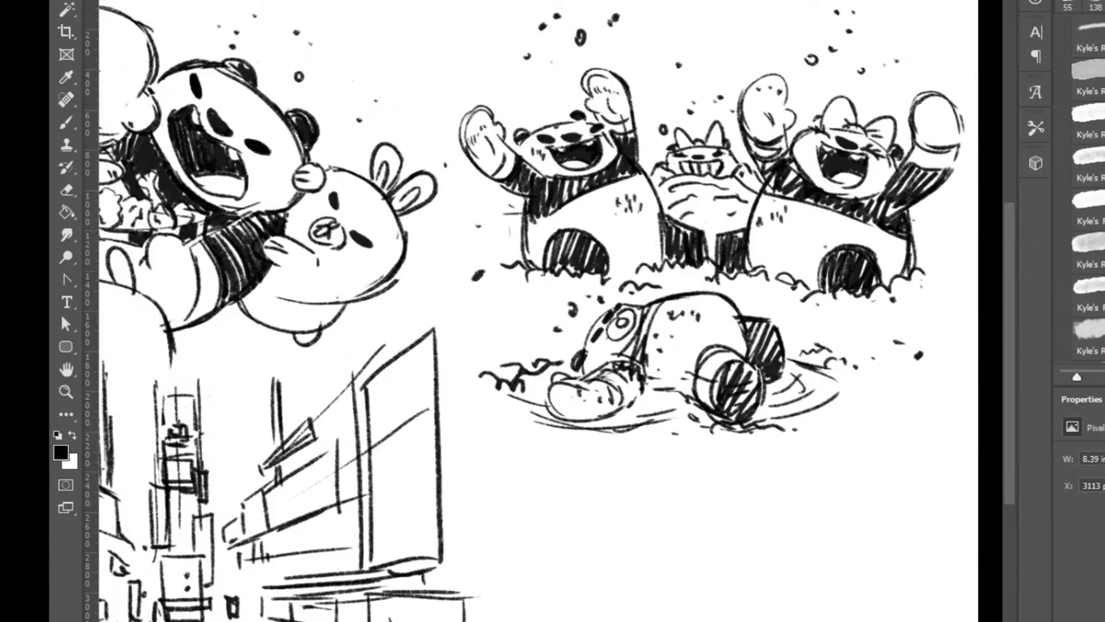
Create a new layer and hide the city street and laughing panda sketches.
{"action": "key", "text": "ctrl+alt+shift+n"}
{"action": "left_click_drag", "start_coordinate": [580, 313], "coordinate": [702, 296]}
{"action": "mouse_move", "coordinate": [691, 243]}
{"action": "left_mouse_down"}
{"action": "mouse_move", "coordinate": [530, 230]}
{"action": "mouse_move", "coordinate": [463, 255]}
{"action": "left_mouse_up"}
{"action": "left_click_drag", "start_coordinate": [589, 287], "coordinate": [527, 308]}
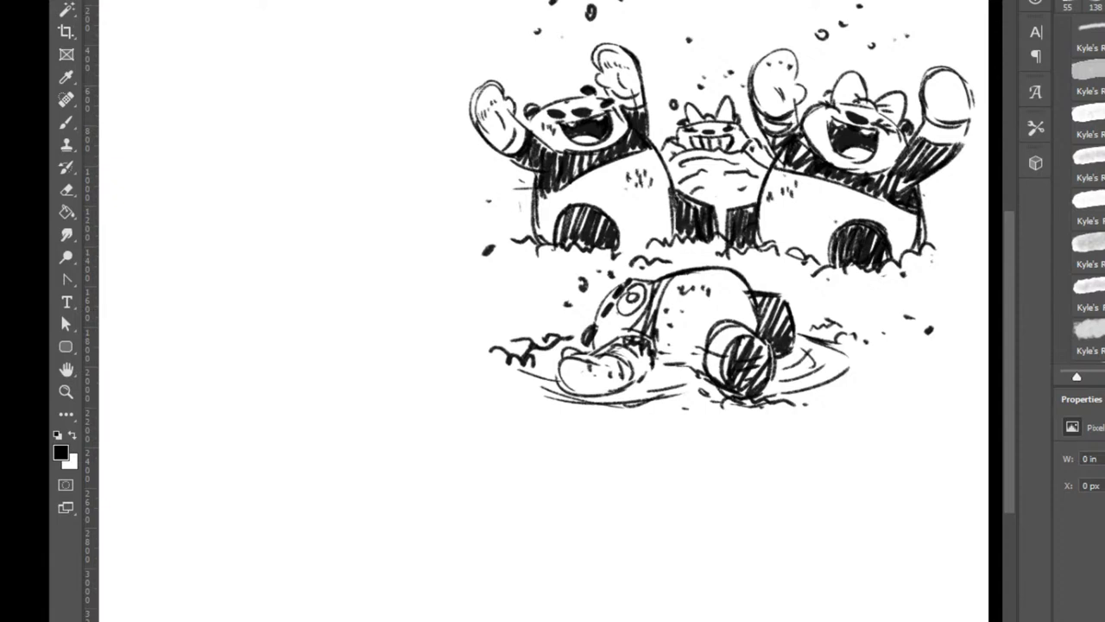
{"action": "key", "text": "b"}
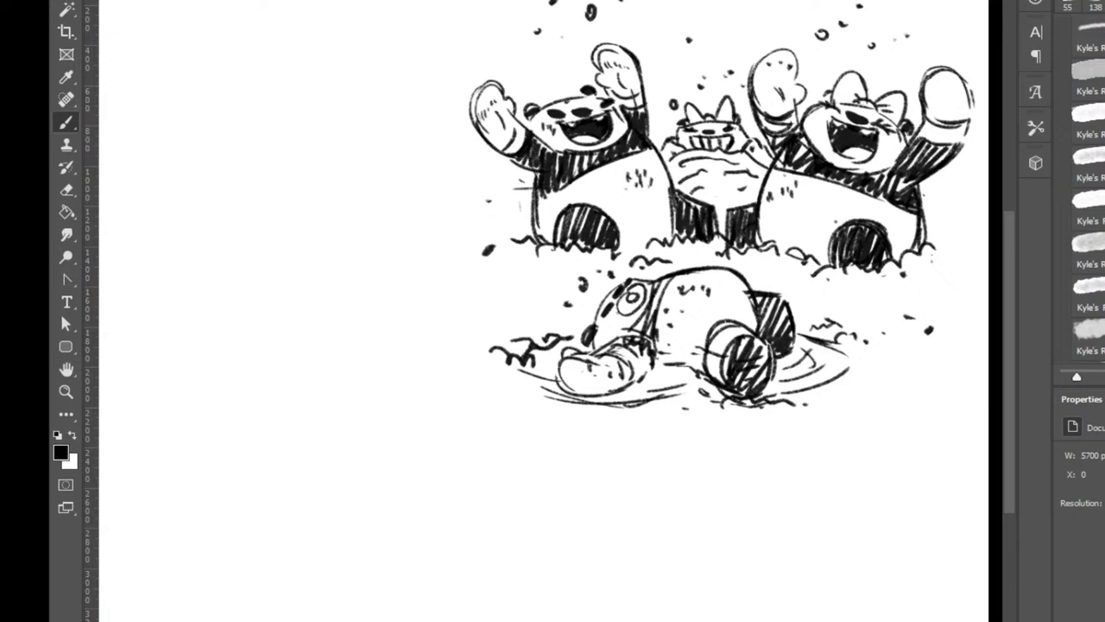
Sketch a kangaroo's long neck and head in profile, with dark eyes and a square nose, beside the pandas.
{"action": "mouse_move", "coordinate": [210, 182]}
{"action": "left_mouse_down"}
{"action": "mouse_move", "coordinate": [180, 192]}
{"action": "mouse_move", "coordinate": [167, 268]}
{"action": "left_mouse_up"}
{"action": "key", "text": "ctrl+z"}
{"action": "left_click_drag", "start_coordinate": [218, 156], "coordinate": [202, 231]}
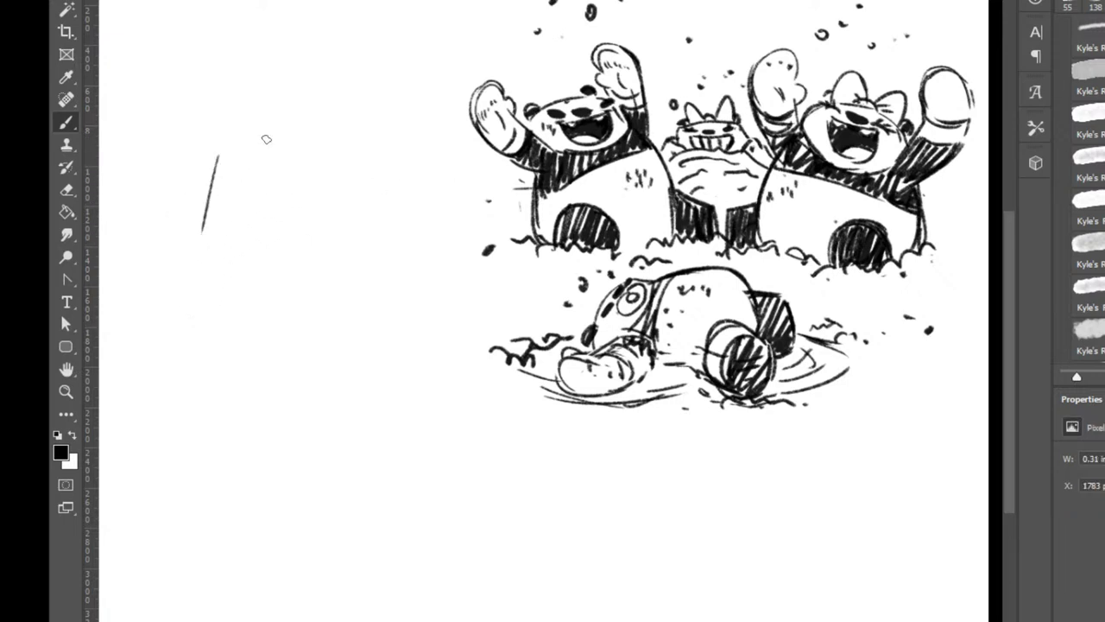
{"action": "left_click_drag", "start_coordinate": [289, 139], "coordinate": [304, 237]}
{"action": "mouse_move", "coordinate": [231, 104]}
{"action": "left_mouse_down"}
{"action": "mouse_move", "coordinate": [234, 71]}
{"action": "mouse_move", "coordinate": [270, 41]}
{"action": "mouse_move", "coordinate": [343, 51]}
{"action": "mouse_move", "coordinate": [340, 70]}
{"action": "mouse_move", "coordinate": [337, 54]}
{"action": "mouse_move", "coordinate": [261, 52]}
{"action": "left_mouse_up"}
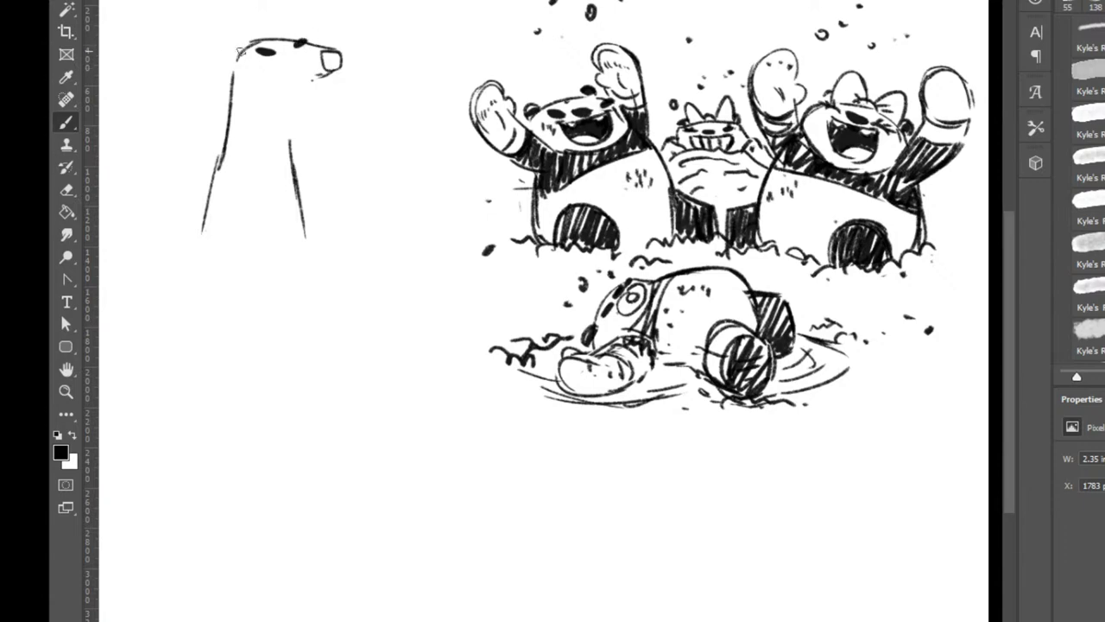
Draw two tall pointed ears on the kangaroo's head.
{"action": "mouse_move", "coordinate": [235, 53]}
{"action": "left_mouse_down"}
{"action": "mouse_move", "coordinate": [213, 36]}
{"action": "mouse_move", "coordinate": [243, 50]}
{"action": "mouse_move", "coordinate": [218, 35]}
{"action": "mouse_move", "coordinate": [236, 65]}
{"action": "left_mouse_up"}
{"action": "key", "text": "ctrl+z"}
{"action": "key", "text": "ctrl+z"}
{"action": "left_click_drag", "start_coordinate": [210, 24], "coordinate": [237, 58]}
{"action": "mouse_move", "coordinate": [249, 48]}
{"action": "left_mouse_down"}
{"action": "mouse_move", "coordinate": [252, 6]}
{"action": "mouse_move", "coordinate": [261, 41]}
{"action": "left_mouse_up"}
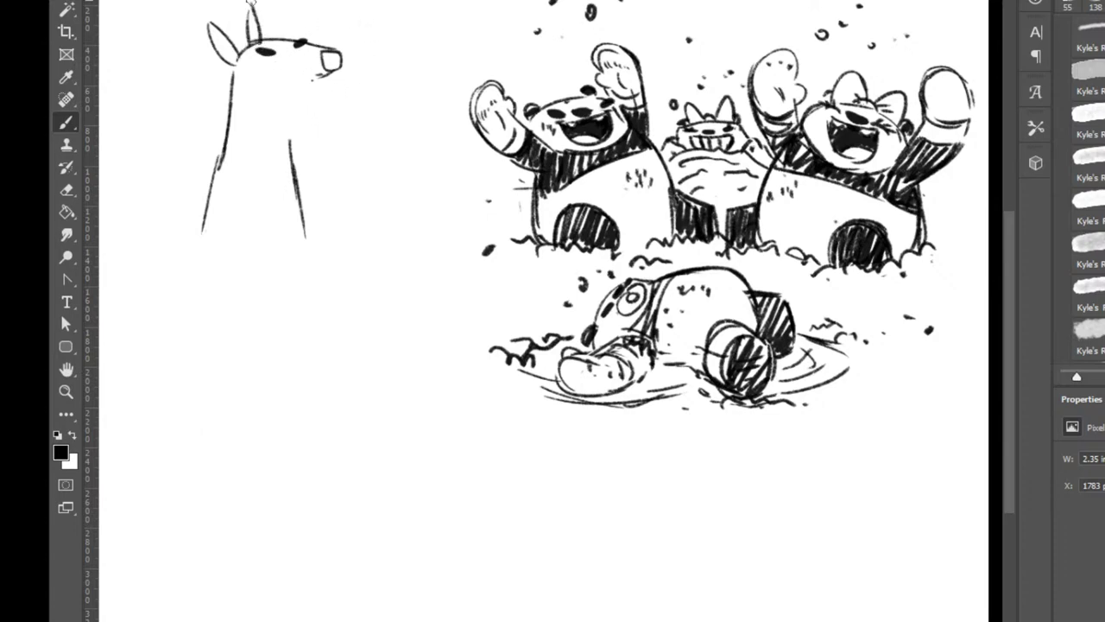
{"action": "left_click_drag", "start_coordinate": [251, 2], "coordinate": [263, 50]}
Redraw the kangaroo's jaw line and the front of its neck down to the chest.
{"action": "key", "text": "e"}
{"action": "mouse_move", "coordinate": [316, 80]}
{"action": "left_mouse_down"}
{"action": "mouse_move", "coordinate": [336, 74]}
{"action": "mouse_move", "coordinate": [264, 101]}
{"action": "mouse_move", "coordinate": [285, 101]}
{"action": "mouse_move", "coordinate": [301, 185]}
{"action": "left_mouse_up"}
{"action": "key", "text": "b"}
{"action": "key", "text": "ctrl+z"}
{"action": "key", "text": "ctrl+z"}
{"action": "left_click_drag", "start_coordinate": [288, 138], "coordinate": [307, 236]}
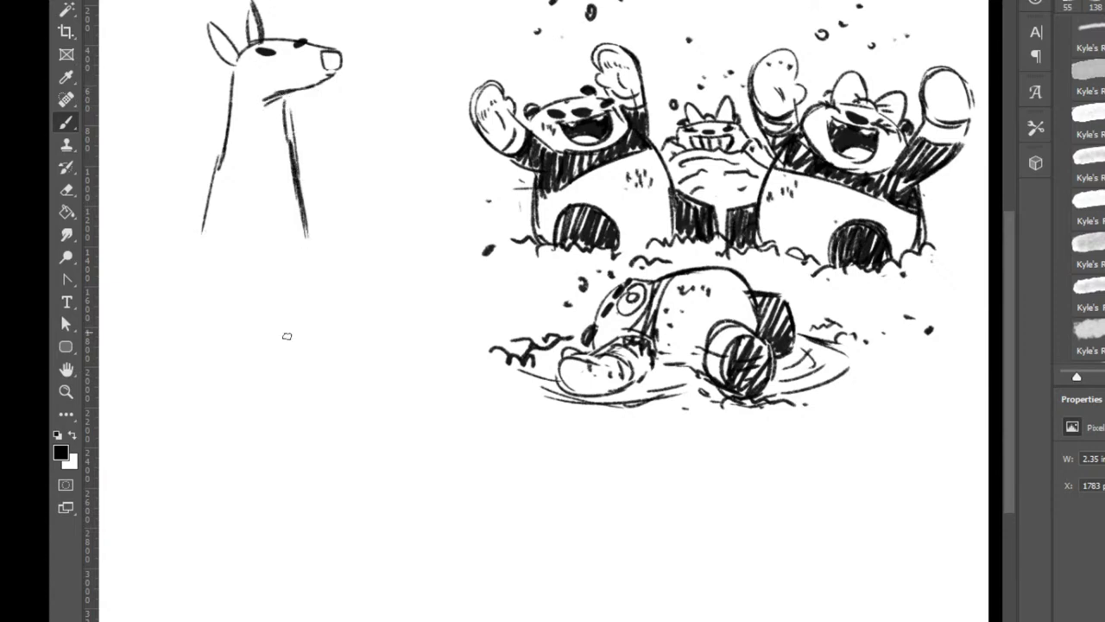
Draw a round boxing glove in front of the kangaroo's chest.
{"action": "left_click_drag", "start_coordinate": [231, 142], "coordinate": [223, 245]}
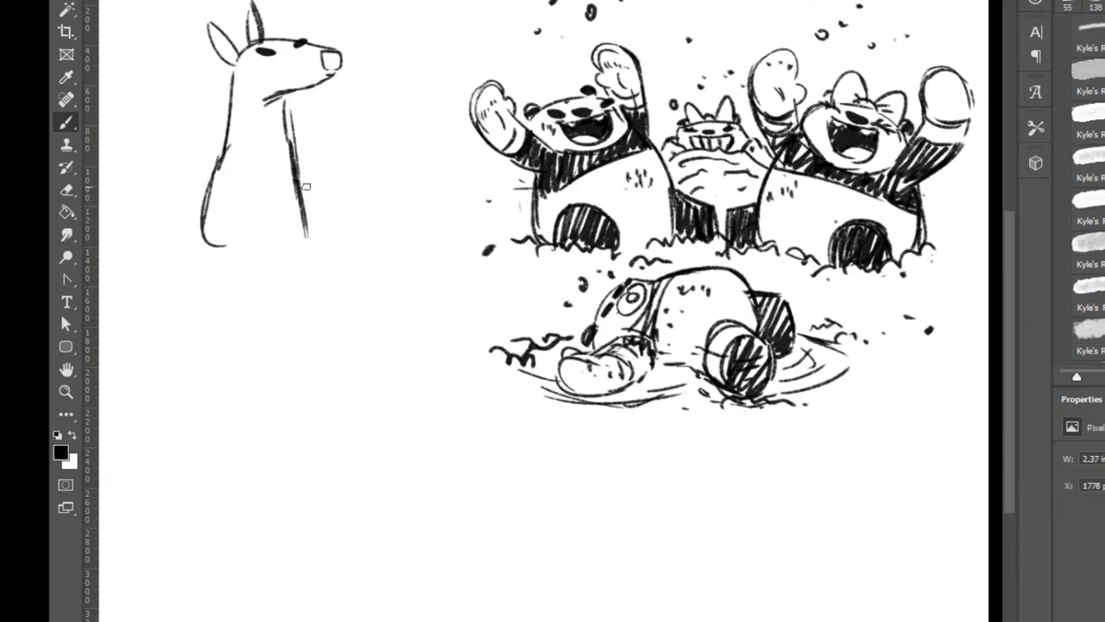
{"action": "key", "text": "ctrl+z"}
{"action": "mouse_move", "coordinate": [309, 152]}
{"action": "left_mouse_down"}
{"action": "mouse_move", "coordinate": [341, 183]}
{"action": "mouse_move", "coordinate": [356, 219]}
{"action": "left_mouse_up"}
{"action": "key", "text": "ctrl+z"}
{"action": "mouse_move", "coordinate": [325, 158]}
{"action": "left_mouse_down"}
{"action": "mouse_move", "coordinate": [366, 194]}
{"action": "mouse_move", "coordinate": [331, 181]}
{"action": "mouse_move", "coordinate": [332, 161]}
{"action": "mouse_move", "coordinate": [344, 200]}
{"action": "mouse_move", "coordinate": [319, 174]}
{"action": "mouse_move", "coordinate": [336, 202]}
{"action": "mouse_move", "coordinate": [320, 181]}
{"action": "mouse_move", "coordinate": [356, 170]}
{"action": "left_mouse_up"}
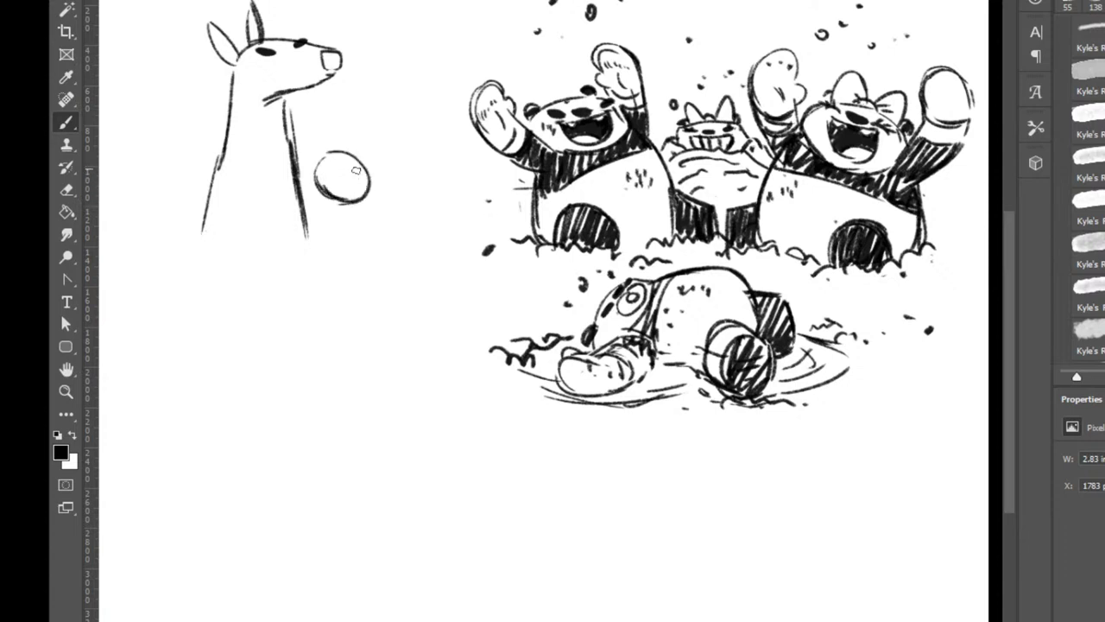
Draw the kangaroo's near glove with a cuff and bent forearm, and begin reworking its back line.
{"action": "mouse_move", "coordinate": [233, 166]}
{"action": "left_mouse_down"}
{"action": "mouse_move", "coordinate": [238, 208]}
{"action": "mouse_move", "coordinate": [273, 205]}
{"action": "mouse_move", "coordinate": [274, 175]}
{"action": "mouse_move", "coordinate": [246, 186]}
{"action": "mouse_move", "coordinate": [236, 222]}
{"action": "mouse_move", "coordinate": [241, 209]}
{"action": "mouse_move", "coordinate": [254, 222]}
{"action": "mouse_move", "coordinate": [230, 211]}
{"action": "mouse_move", "coordinate": [259, 217]}
{"action": "left_mouse_up"}
{"action": "mouse_move", "coordinate": [226, 184]}
{"action": "left_mouse_down"}
{"action": "mouse_move", "coordinate": [240, 223]}
{"action": "mouse_move", "coordinate": [233, 250]}
{"action": "mouse_move", "coordinate": [249, 223]}
{"action": "mouse_move", "coordinate": [218, 258]}
{"action": "left_mouse_up"}
{"action": "left_click_drag", "start_coordinate": [211, 233], "coordinate": [224, 263]}
{"action": "left_click_drag", "start_coordinate": [221, 130], "coordinate": [211, 185]}
{"action": "left_click_drag", "start_coordinate": [227, 126], "coordinate": [213, 178]}
Redraw the back of the kangaroo's neck and extend its back in a long curve to the hip.
{"action": "key", "text": "e"}
{"action": "key", "text": "b"}
{"action": "mouse_move", "coordinate": [229, 81]}
{"action": "left_mouse_down"}
{"action": "mouse_move", "coordinate": [212, 186]}
{"action": "mouse_move", "coordinate": [235, 100]}
{"action": "mouse_move", "coordinate": [196, 230]}
{"action": "left_mouse_up"}
{"action": "left_click_drag", "start_coordinate": [235, 100], "coordinate": [189, 247]}
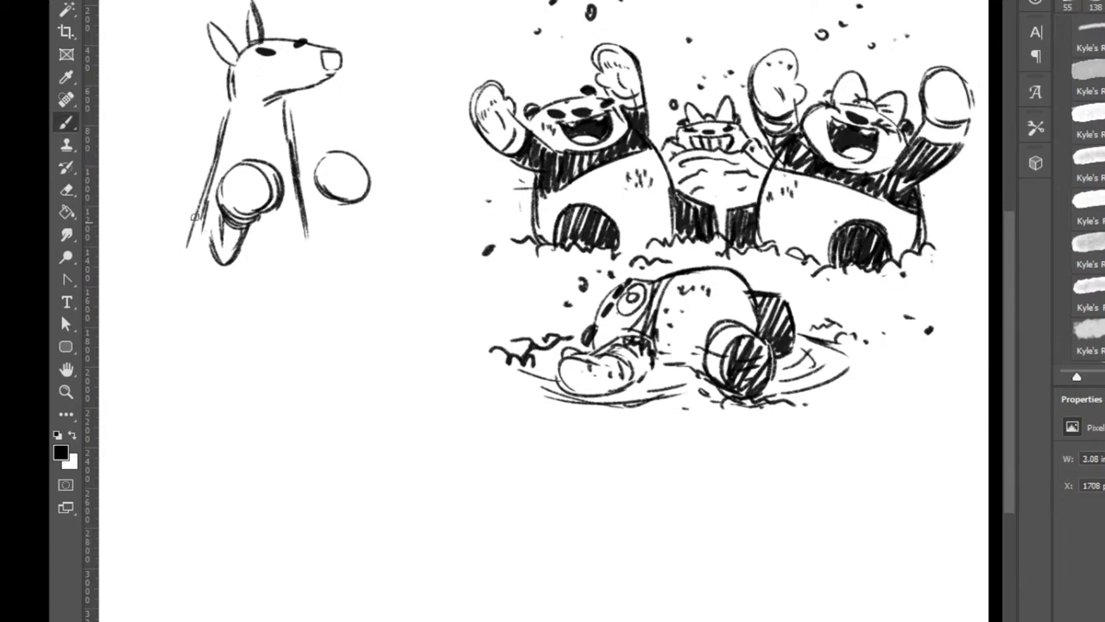
{"action": "left_click_drag", "start_coordinate": [230, 130], "coordinate": [171, 356]}
Draw the curved base of the kangaroo's body and continue its belly line downward.
{"action": "left_click_drag", "start_coordinate": [404, 277], "coordinate": [693, 299]}
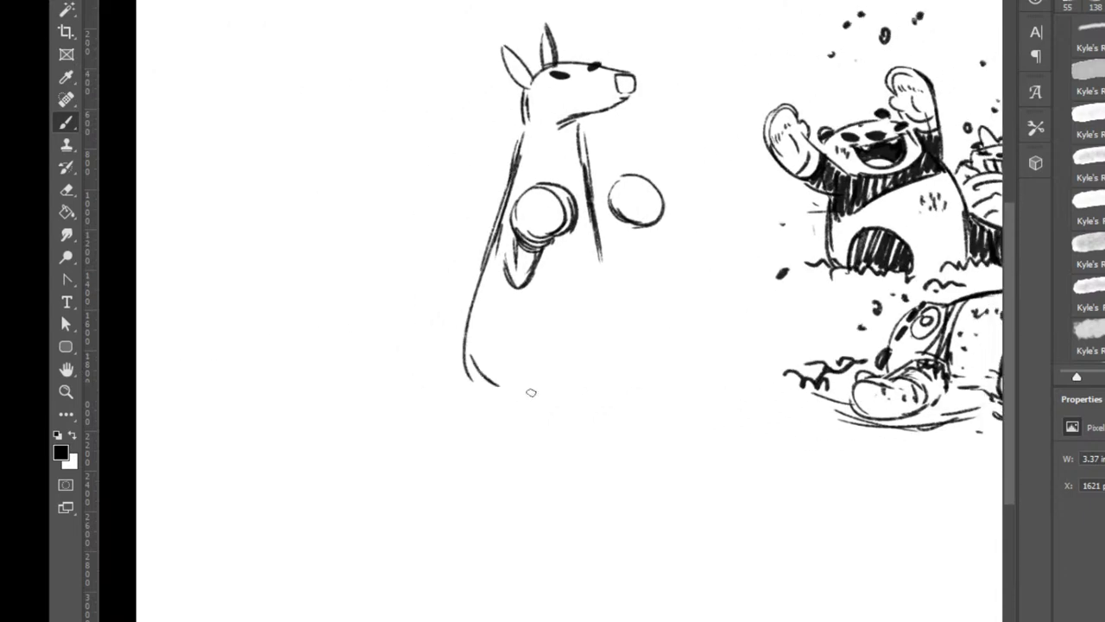
{"action": "left_click_drag", "start_coordinate": [471, 380], "coordinate": [557, 397]}
{"action": "left_click_drag", "start_coordinate": [600, 215], "coordinate": [621, 316]}
Move the kangaroo drawing down the page, below and beside the panda scene.
{"action": "mouse_move", "coordinate": [591, 391]}
{"action": "left_mouse_down"}
{"action": "mouse_move", "coordinate": [502, 403]}
{"action": "mouse_move", "coordinate": [290, 340]}
{"action": "left_mouse_up"}
{"action": "key", "text": "v"}
{"action": "mouse_move", "coordinate": [294, 175]}
{"action": "left_mouse_down"}
{"action": "mouse_move", "coordinate": [436, 509]}
{"action": "mouse_move", "coordinate": [415, 480]}
{"action": "left_mouse_up"}
Draw the lower curve of the kangaroo's belly and its long pointed tail stretching out behind the hip.
{"action": "key", "text": "b"}
{"action": "mouse_move", "coordinate": [430, 543]}
{"action": "left_mouse_down"}
{"action": "mouse_move", "coordinate": [420, 620]}
{"action": "mouse_move", "coordinate": [406, 621]}
{"action": "left_mouse_up"}
{"action": "left_click_drag", "start_coordinate": [289, 621], "coordinate": [231, 621]}
{"action": "key", "text": "ctrl+z"}
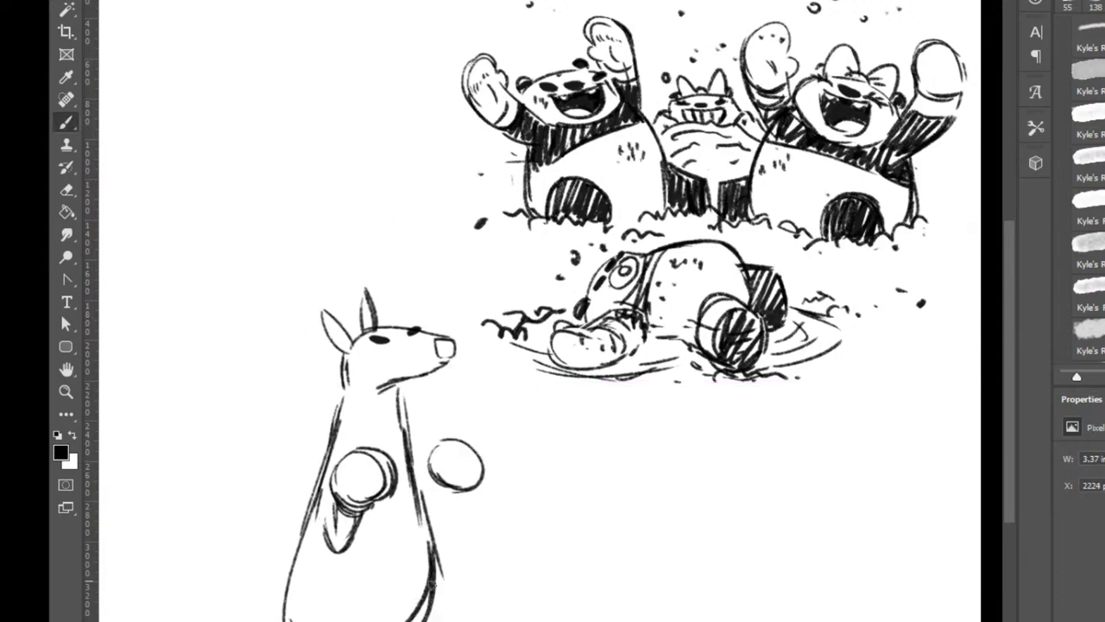
{"action": "mouse_move", "coordinate": [431, 582]}
{"action": "left_mouse_down"}
{"action": "mouse_move", "coordinate": [413, 620]}
{"action": "mouse_move", "coordinate": [400, 620]}
{"action": "left_mouse_up"}
{"action": "left_click_drag", "start_coordinate": [289, 621], "coordinate": [241, 620]}
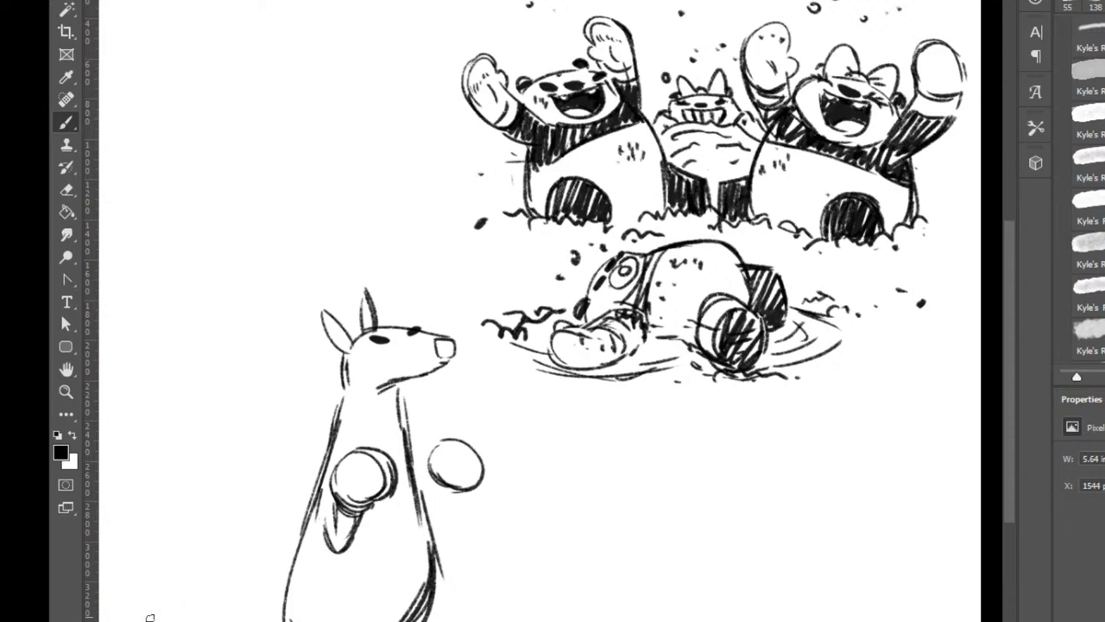
{"action": "mouse_move", "coordinate": [124, 620]}
{"action": "left_mouse_down"}
{"action": "mouse_move", "coordinate": [270, 577]}
{"action": "mouse_move", "coordinate": [217, 584]}
{"action": "mouse_move", "coordinate": [281, 564]}
{"action": "mouse_move", "coordinate": [308, 540]}
{"action": "mouse_move", "coordinate": [308, 516]}
{"action": "mouse_move", "coordinate": [282, 566]}
{"action": "mouse_move", "coordinate": [129, 614]}
{"action": "left_mouse_up"}
{"action": "left_click_drag", "start_coordinate": [217, 584], "coordinate": [126, 620]}
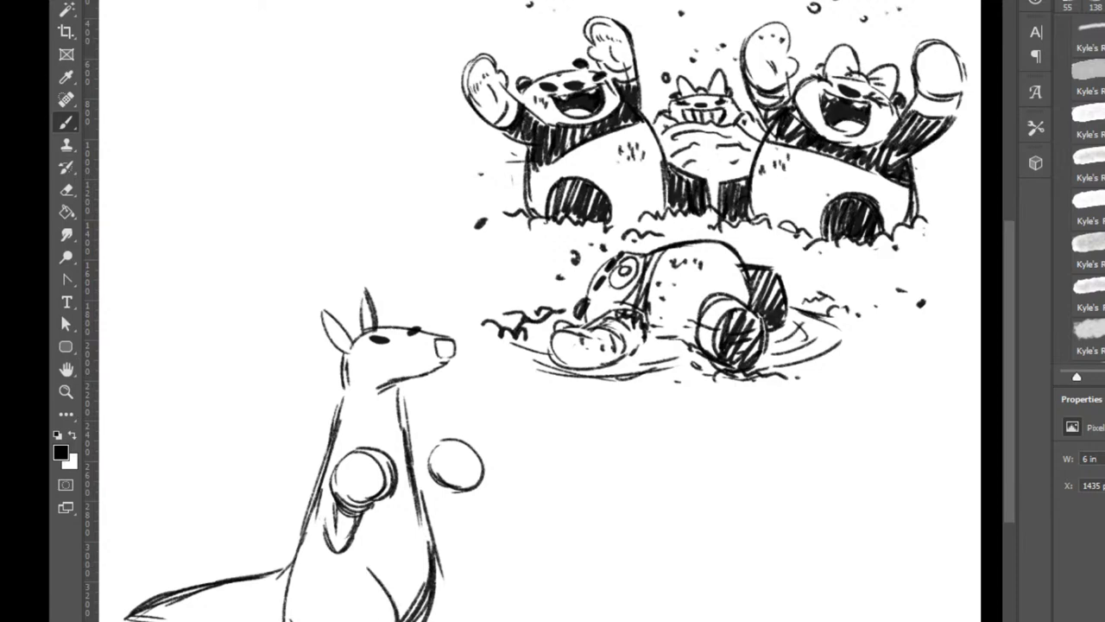
Erase the first thigh line, redraw the kangaroo's thigh as a curve and add a fuller outer belly line.
{"action": "key", "text": "e"}
{"action": "mouse_move", "coordinate": [372, 563]}
{"action": "left_mouse_down"}
{"action": "mouse_move", "coordinate": [392, 608]}
{"action": "mouse_move", "coordinate": [285, 606]}
{"action": "left_mouse_up"}
{"action": "key", "text": "b"}
{"action": "left_click_drag", "start_coordinate": [360, 563], "coordinate": [383, 619]}
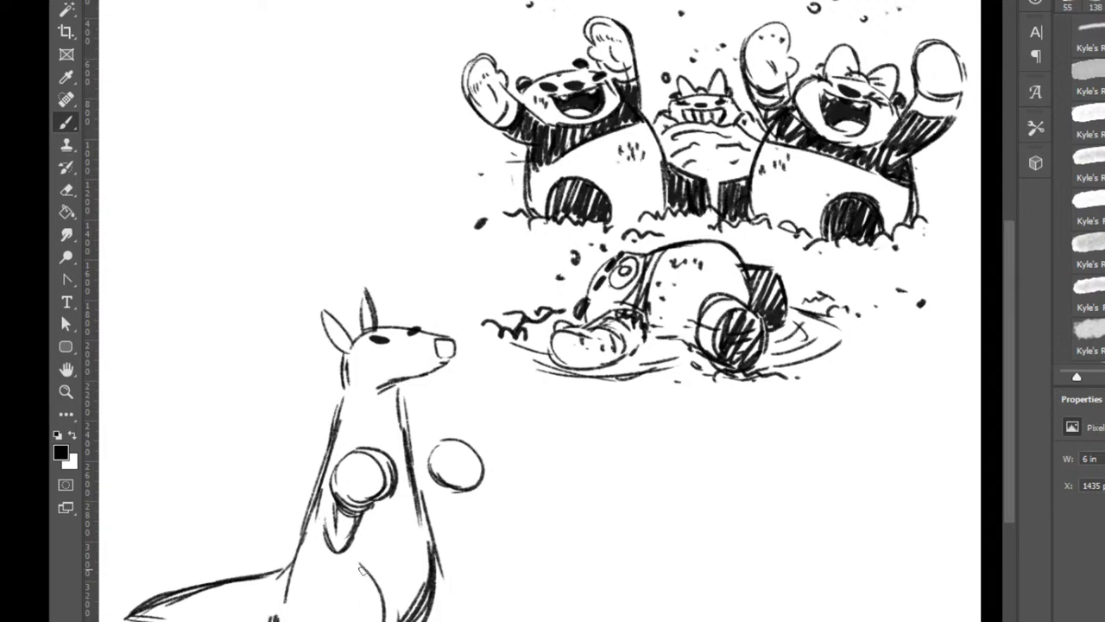
{"action": "left_click_drag", "start_coordinate": [361, 564], "coordinate": [385, 620]}
{"action": "left_click_drag", "start_coordinate": [438, 569], "coordinate": [449, 619]}
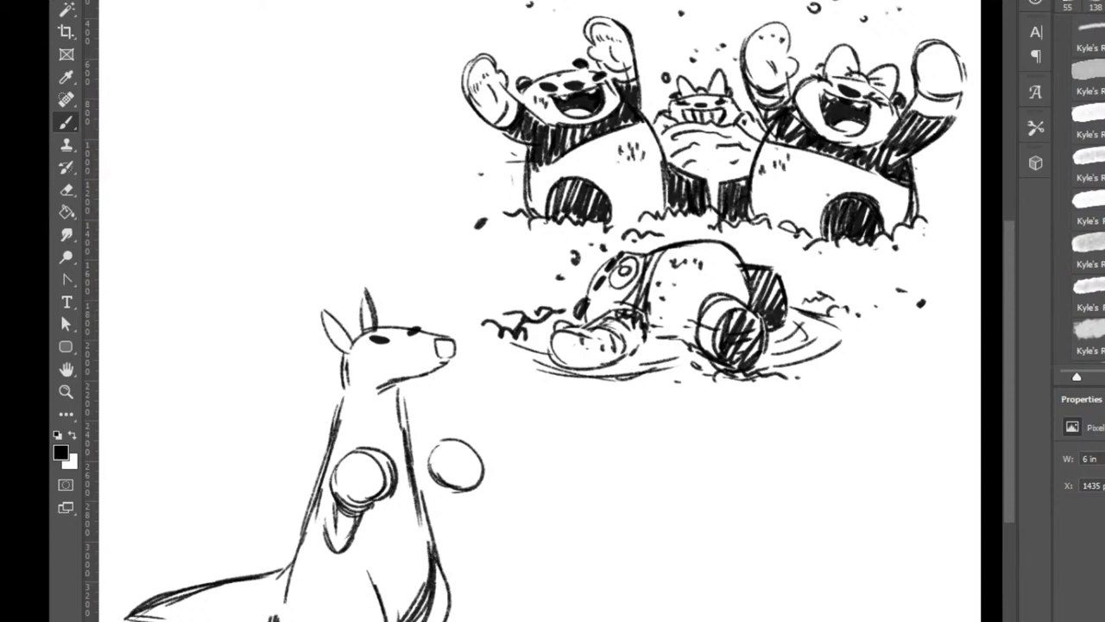
Erase the old lower belly line and redraw it as one bulging curve from chest to base.
{"action": "key", "text": "e"}
{"action": "left_click_drag", "start_coordinate": [434, 544], "coordinate": [424, 568]}
{"action": "key", "text": "b"}
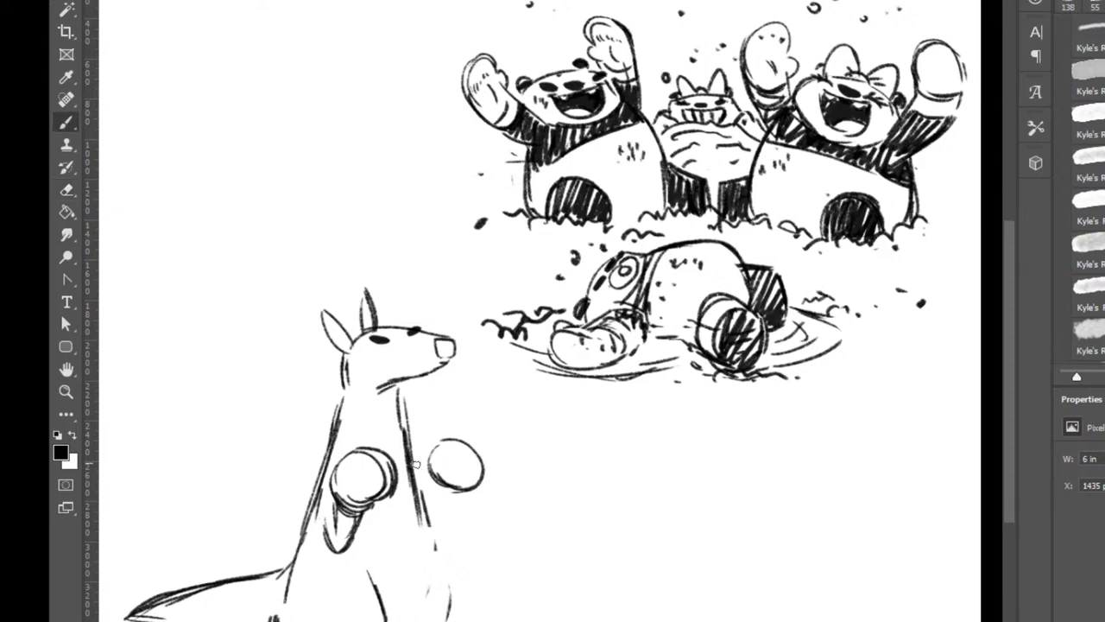
{"action": "left_click_drag", "start_coordinate": [421, 478], "coordinate": [460, 620]}
{"action": "key", "text": "ctrl+z"}
{"action": "left_click_drag", "start_coordinate": [423, 518], "coordinate": [454, 620]}
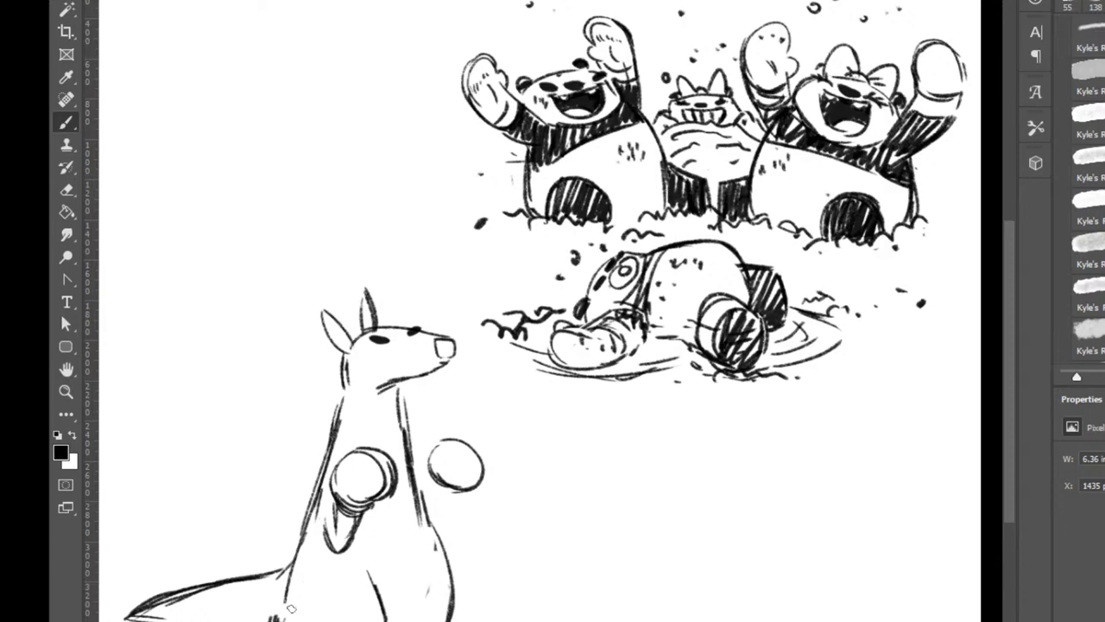
Join the thigh to the hip with an arched top line and hatch its rear edge.
{"action": "left_click_drag", "start_coordinate": [281, 611], "coordinate": [376, 574]}
{"action": "left_click_drag", "start_coordinate": [286, 608], "coordinate": [283, 621]}
{"action": "left_click_drag", "start_coordinate": [292, 605], "coordinate": [289, 621]}
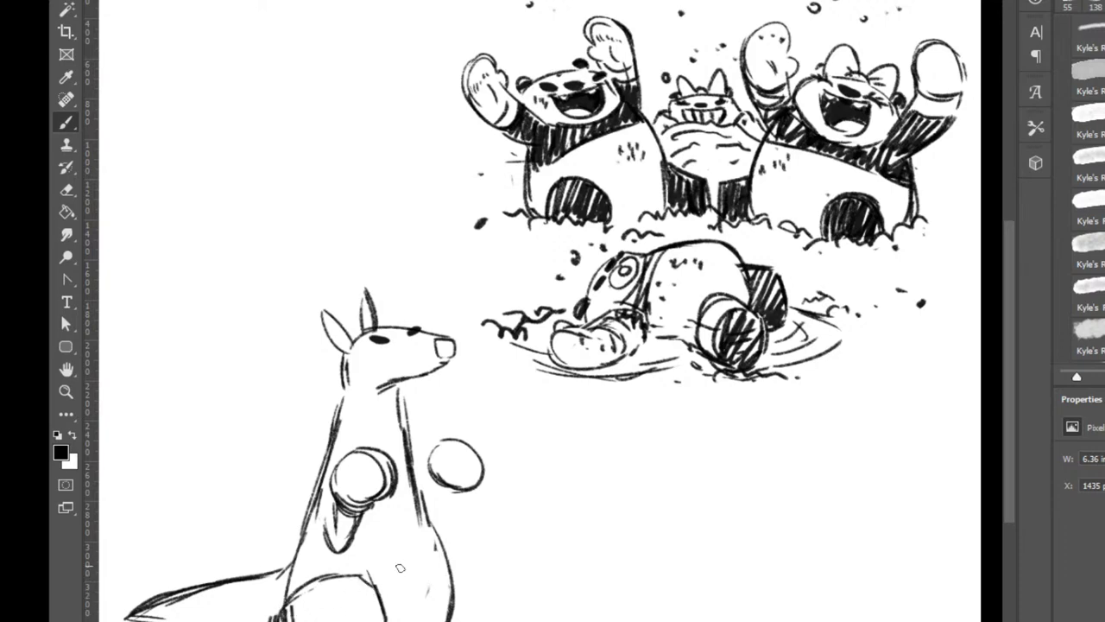
Draw the pouch opening across the kangaroo's belly with a bulging front, and erase the belly line above it.
{"action": "mouse_move", "coordinate": [402, 567]}
{"action": "left_mouse_down"}
{"action": "mouse_move", "coordinate": [438, 567]}
{"action": "mouse_move", "coordinate": [473, 550]}
{"action": "mouse_move", "coordinate": [452, 621]}
{"action": "left_mouse_up"}
{"action": "key", "text": "e"}
{"action": "left_click_drag", "start_coordinate": [449, 572], "coordinate": [451, 607]}
{"action": "left_click_drag", "start_coordinate": [437, 546], "coordinate": [417, 500]}
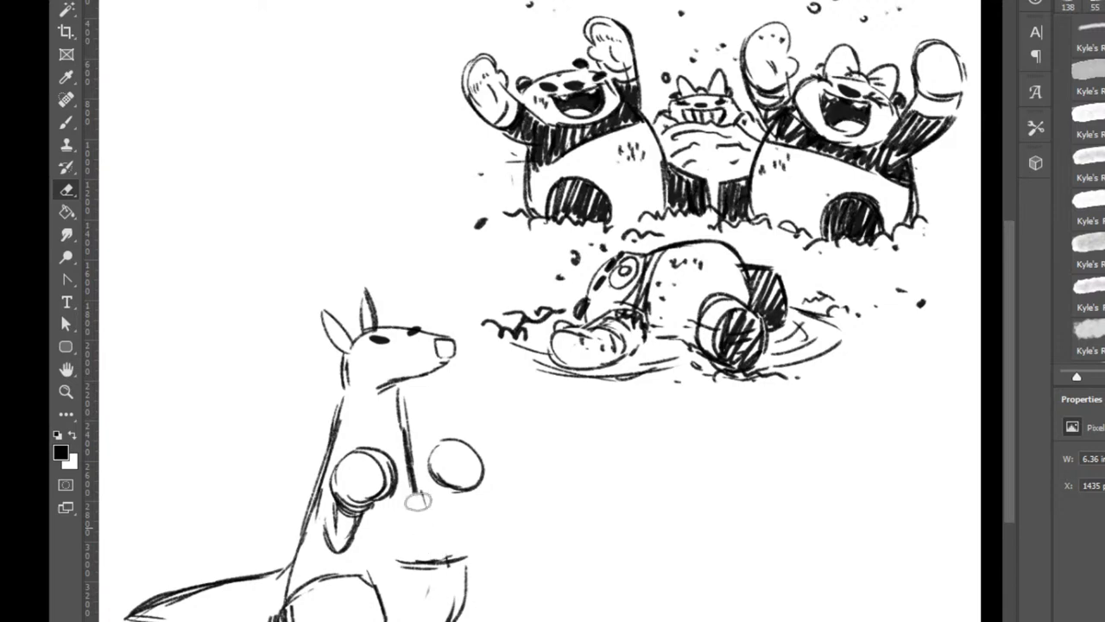
Sketch a koala's head with eyes, a large nose and a round ear above the pouch, with two paws on its rim.
{"action": "key", "text": "b"}
{"action": "key", "text": "e"}
{"action": "mouse_move", "coordinate": [416, 563]}
{"action": "left_mouse_down"}
{"action": "mouse_move", "coordinate": [434, 560]}
{"action": "mouse_move", "coordinate": [423, 549]}
{"action": "mouse_move", "coordinate": [467, 553]}
{"action": "mouse_move", "coordinate": [444, 516]}
{"action": "mouse_move", "coordinate": [433, 544]}
{"action": "mouse_move", "coordinate": [445, 519]}
{"action": "mouse_move", "coordinate": [409, 522]}
{"action": "mouse_move", "coordinate": [473, 504]}
{"action": "left_mouse_up"}
{"action": "key", "text": "b"}
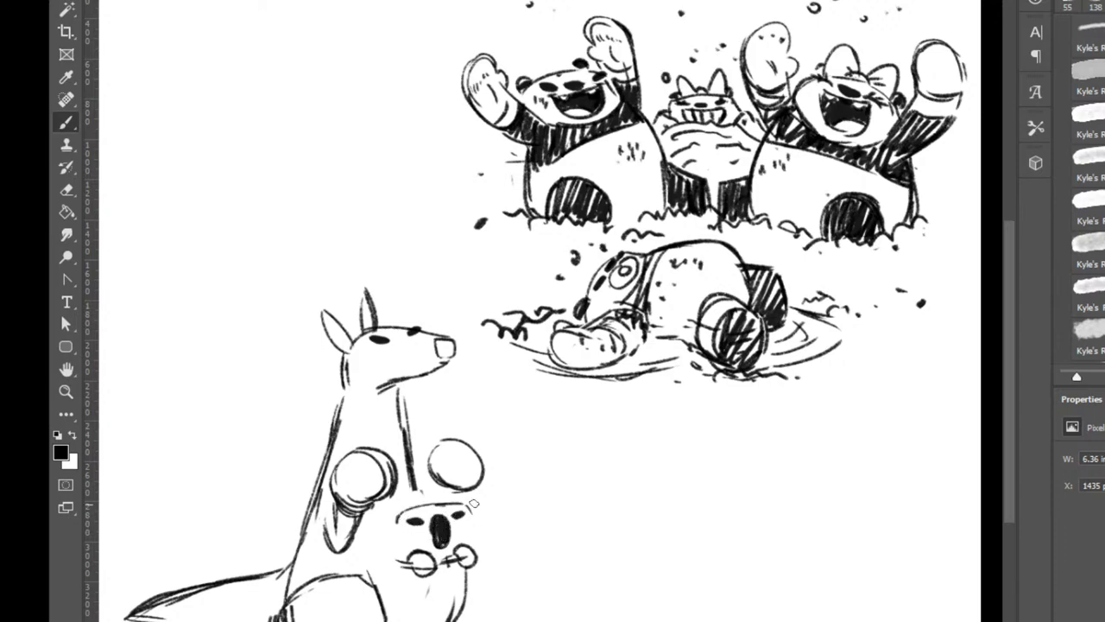
{"action": "mouse_move", "coordinate": [398, 516]}
{"action": "left_mouse_down"}
{"action": "mouse_move", "coordinate": [380, 518]}
{"action": "mouse_move", "coordinate": [395, 512]}
{"action": "mouse_move", "coordinate": [382, 521]}
{"action": "mouse_move", "coordinate": [406, 534]}
{"action": "left_mouse_up"}
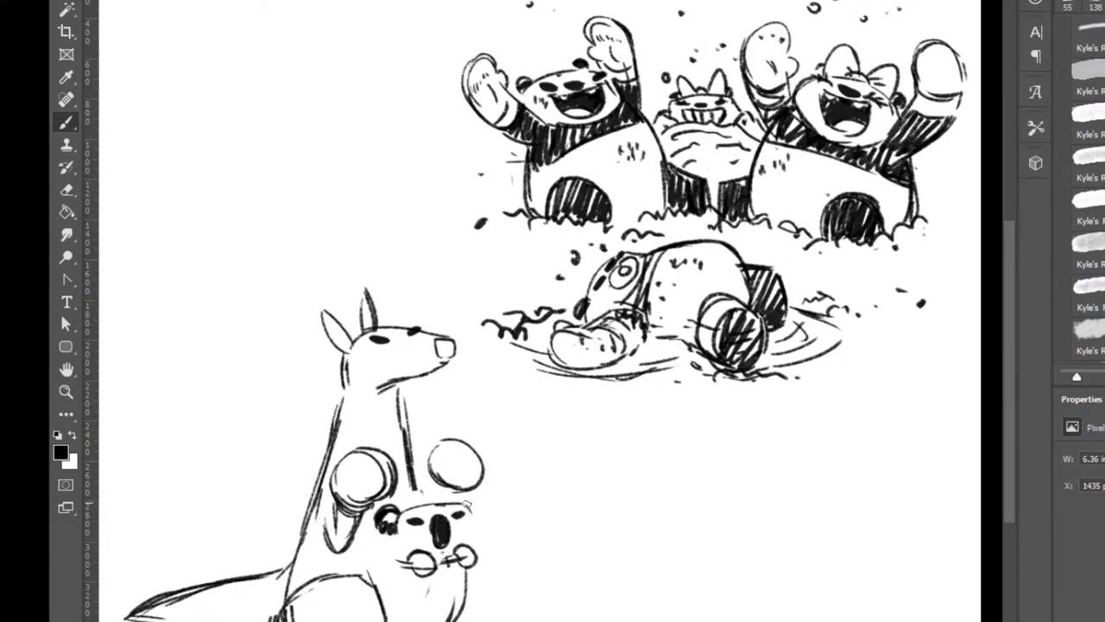
{"action": "mouse_move", "coordinate": [466, 505]}
{"action": "left_mouse_down"}
{"action": "mouse_move", "coordinate": [484, 513]}
{"action": "mouse_move", "coordinate": [471, 527]}
{"action": "mouse_move", "coordinate": [468, 518]}
{"action": "mouse_move", "coordinate": [474, 547]}
{"action": "mouse_move", "coordinate": [436, 526]}
{"action": "mouse_move", "coordinate": [477, 513]}
{"action": "mouse_move", "coordinate": [483, 536]}
{"action": "mouse_move", "coordinate": [406, 522]}
{"action": "mouse_move", "coordinate": [423, 534]}
{"action": "mouse_move", "coordinate": [417, 518]}
{"action": "mouse_move", "coordinate": [458, 510]}
{"action": "left_mouse_up"}
Erase the koala's head from the pouch and draw a joey's head with a pointed snout, nose and upright ears instead.
{"action": "key", "text": "e"}
{"action": "key", "text": "b"}
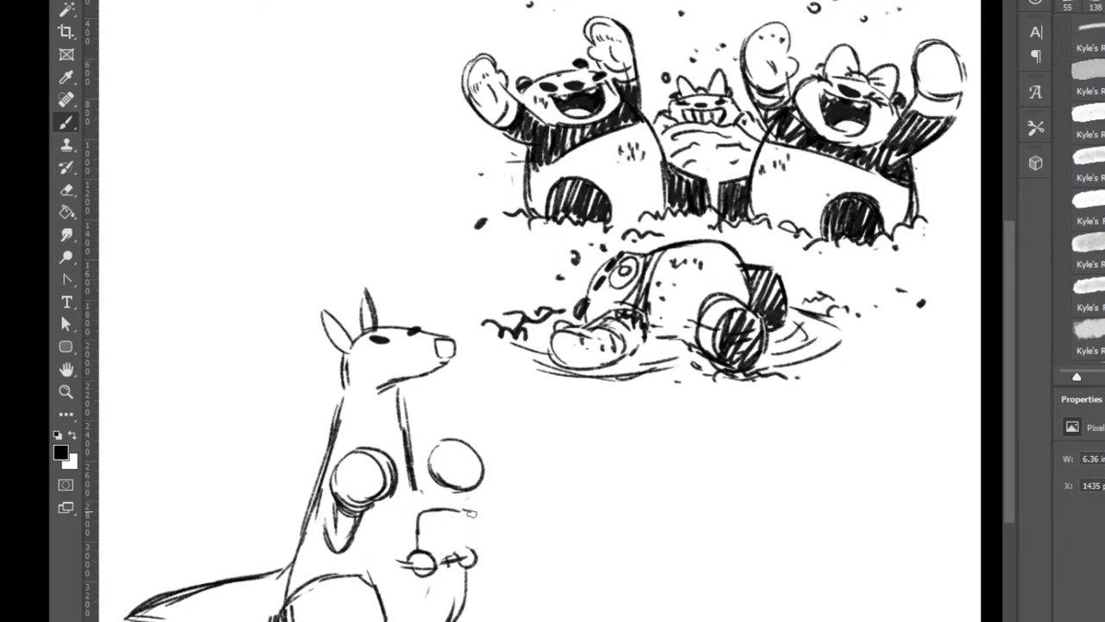
{"action": "key", "text": "e"}
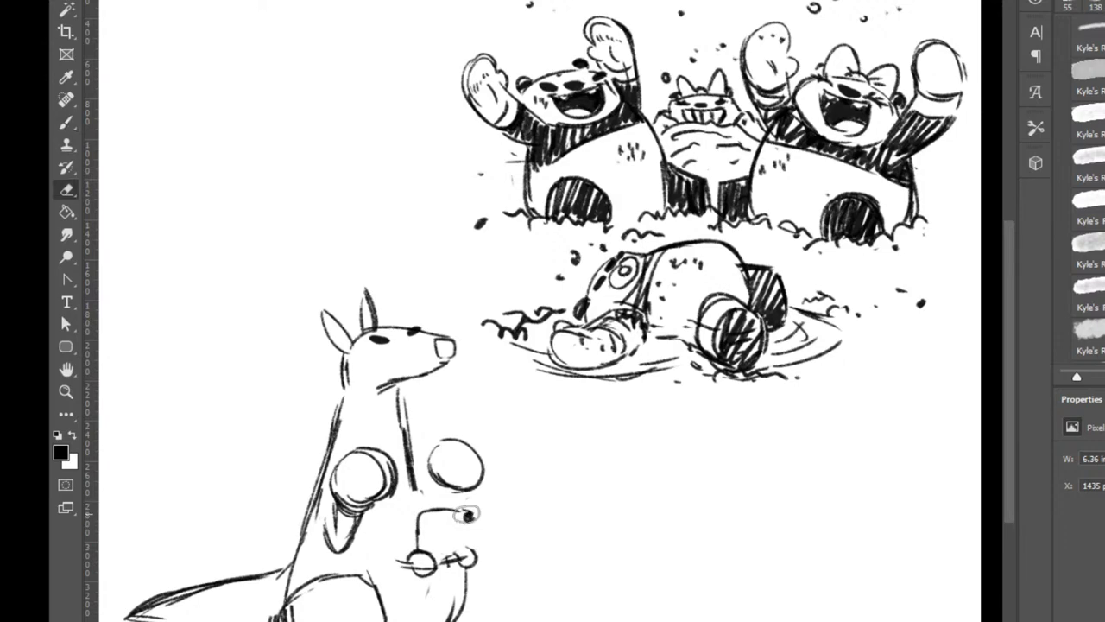
{"action": "key", "text": "b"}
{"action": "mouse_move", "coordinate": [473, 516]}
{"action": "left_mouse_down"}
{"action": "mouse_move", "coordinate": [416, 497]}
{"action": "mouse_move", "coordinate": [428, 485]}
{"action": "mouse_move", "coordinate": [416, 490]}
{"action": "left_mouse_up"}
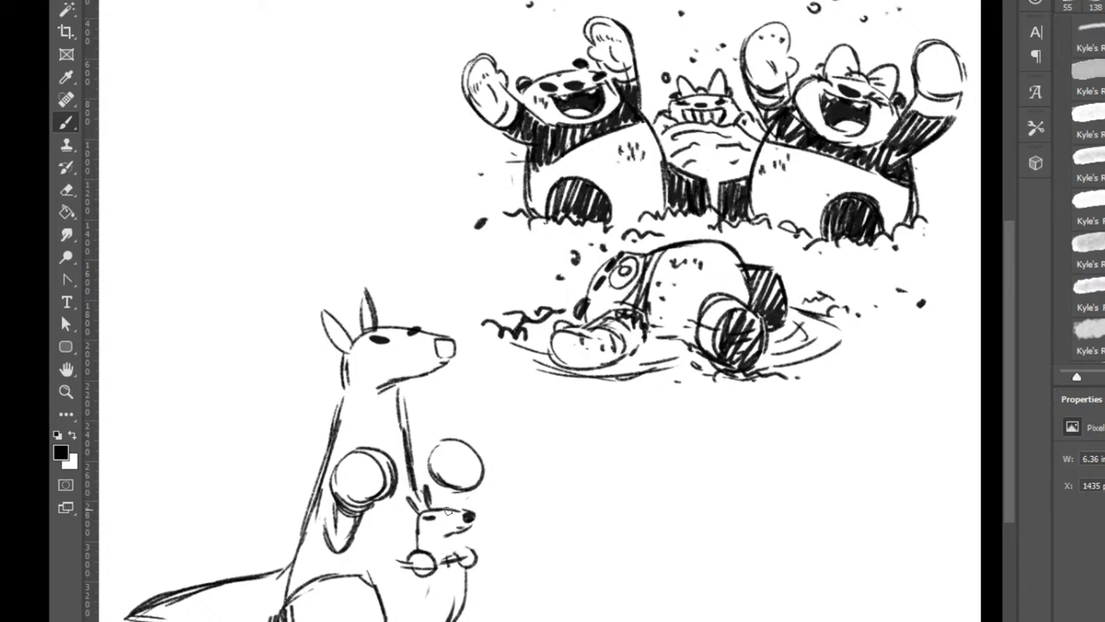
Shorten the joey's snout and redraw its nose, jaw and neck down to the pouch.
{"action": "key", "text": "e"}
{"action": "left_click_drag", "start_coordinate": [474, 516], "coordinate": [446, 537]}
{"action": "key", "text": "b"}
{"action": "left_click_drag", "start_coordinate": [444, 537], "coordinate": [447, 559]}
{"action": "left_click_drag", "start_coordinate": [419, 524], "coordinate": [419, 549]}
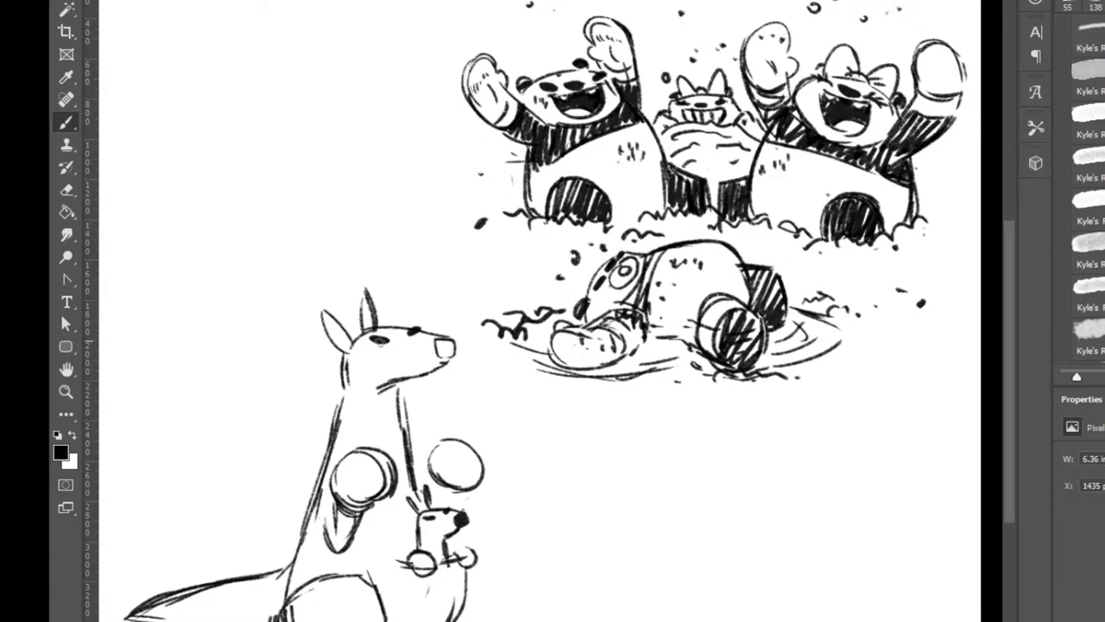
Fill the kangaroo's ears and nose with black.
{"action": "mouse_move", "coordinate": [328, 310]}
{"action": "left_mouse_down"}
{"action": "mouse_move", "coordinate": [345, 350]}
{"action": "mouse_move", "coordinate": [328, 316]}
{"action": "mouse_move", "coordinate": [347, 345]}
{"action": "mouse_move", "coordinate": [347, 317]}
{"action": "mouse_move", "coordinate": [366, 298]}
{"action": "mouse_move", "coordinate": [375, 328]}
{"action": "left_mouse_up"}
{"action": "key", "text": "ctrl"}
{"action": "key", "text": "ctrl+z"}
{"action": "key", "text": "e"}
{"action": "key", "text": "b"}
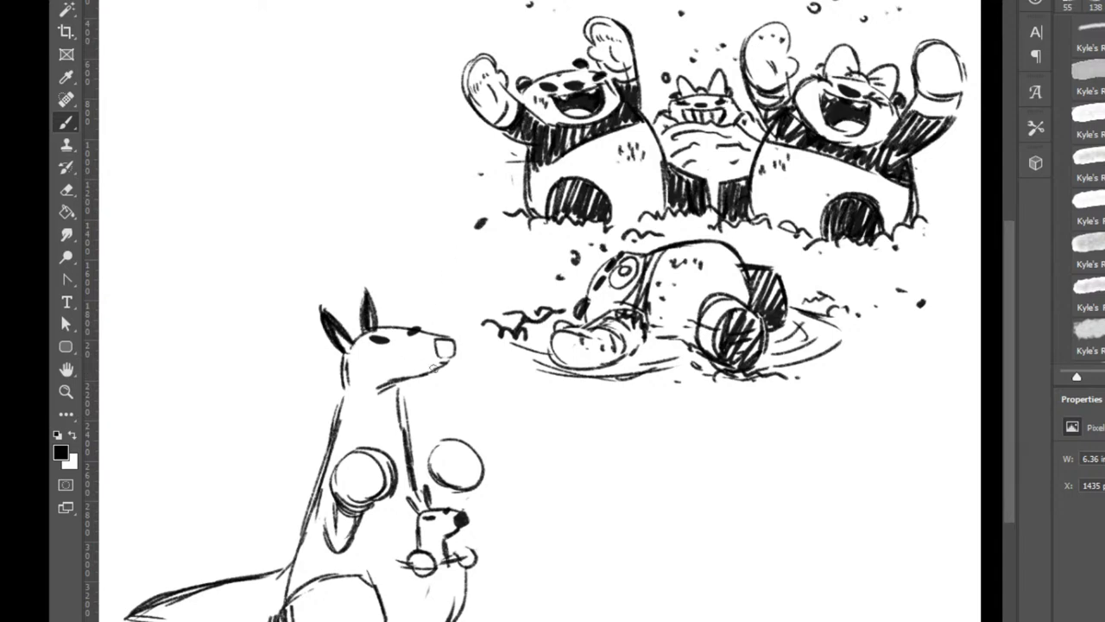
{"action": "left_click_drag", "start_coordinate": [446, 344], "coordinate": [447, 345]}
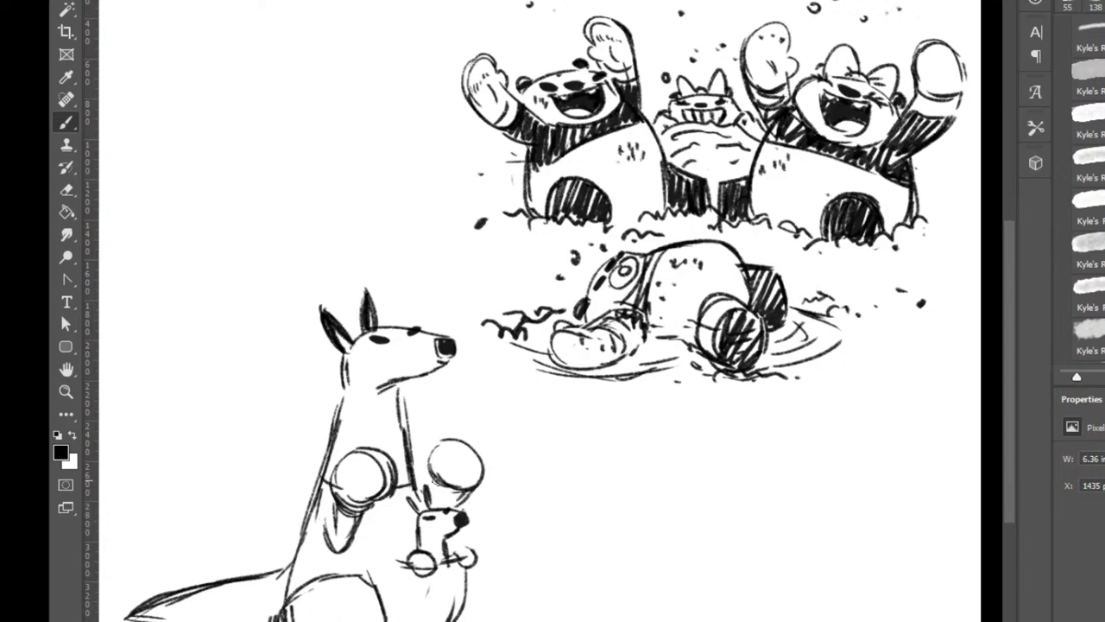
Draw the far glove's cuff and forearm, and fill a black band across the kangaroo's torso and near forearm.
{"action": "key", "text": "ctrl"}
{"action": "mouse_move", "coordinate": [434, 489]}
{"action": "left_mouse_down"}
{"action": "mouse_move", "coordinate": [467, 493]}
{"action": "mouse_move", "coordinate": [438, 504]}
{"action": "mouse_move", "coordinate": [453, 509]}
{"action": "mouse_move", "coordinate": [421, 496]}
{"action": "left_mouse_up"}
{"action": "mouse_move", "coordinate": [304, 526]}
{"action": "left_mouse_down"}
{"action": "mouse_move", "coordinate": [329, 539]}
{"action": "mouse_move", "coordinate": [414, 522]}
{"action": "left_mouse_up"}
{"action": "mouse_move", "coordinate": [321, 487]}
{"action": "left_mouse_down"}
{"action": "mouse_move", "coordinate": [308, 526]}
{"action": "mouse_move", "coordinate": [321, 518]}
{"action": "mouse_move", "coordinate": [341, 553]}
{"action": "mouse_move", "coordinate": [344, 518]}
{"action": "mouse_move", "coordinate": [354, 544]}
{"action": "mouse_move", "coordinate": [335, 494]}
{"action": "mouse_move", "coordinate": [333, 511]}
{"action": "mouse_move", "coordinate": [363, 531]}
{"action": "mouse_move", "coordinate": [412, 508]}
{"action": "mouse_move", "coordinate": [405, 490]}
{"action": "mouse_move", "coordinate": [423, 499]}
{"action": "left_mouse_up"}
{"action": "key", "text": "e"}
{"action": "key", "text": "b"}
{"action": "key", "text": "e"}
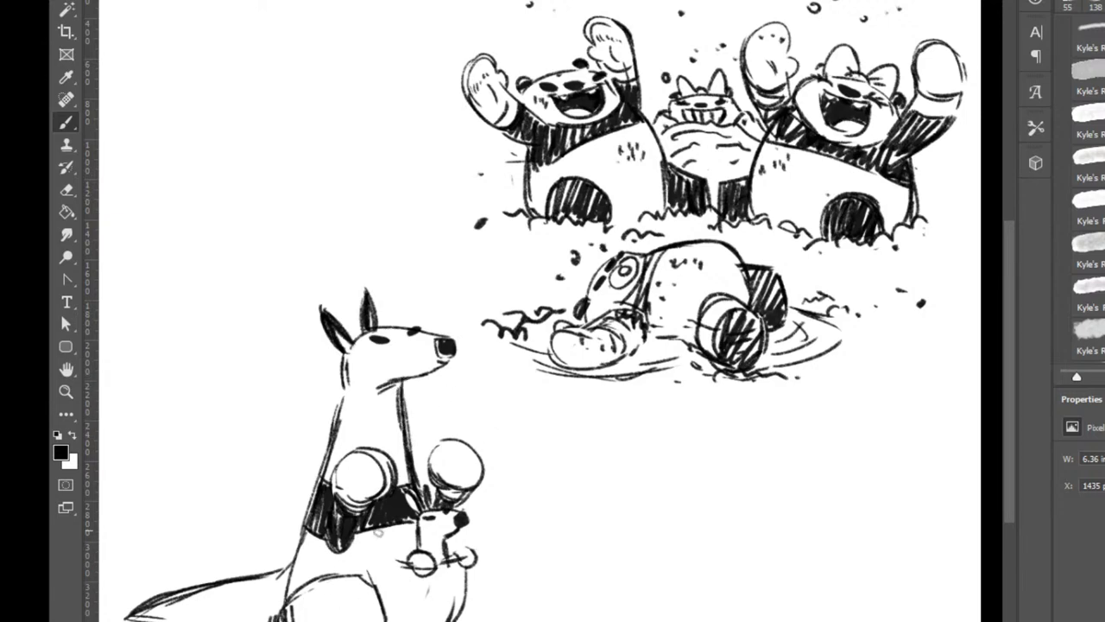
Erase thin light lines along the near forearm to separate it from the black torso band.
{"action": "key", "text": "e"}
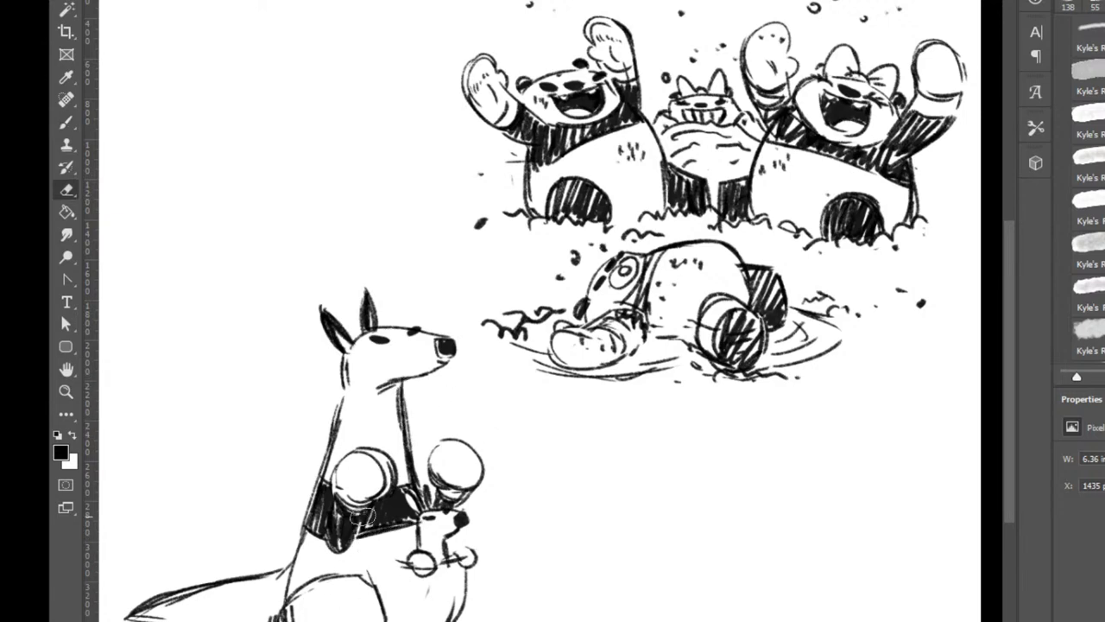
{"action": "left_click_drag", "start_coordinate": [362, 517], "coordinate": [356, 538]}
{"action": "mouse_move", "coordinate": [328, 495]}
{"action": "left_mouse_down"}
{"action": "mouse_move", "coordinate": [336, 540]}
{"action": "mouse_move", "coordinate": [340, 516]}
{"action": "mouse_move", "coordinate": [326, 490]}
{"action": "mouse_move", "coordinate": [329, 517]}
{"action": "mouse_move", "coordinate": [335, 497]}
{"action": "mouse_move", "coordinate": [376, 520]}
{"action": "mouse_move", "coordinate": [364, 524]}
{"action": "mouse_move", "coordinate": [372, 508]}
{"action": "mouse_move", "coordinate": [361, 535]}
{"action": "left_mouse_up"}
{"action": "key", "text": "b"}
{"action": "key", "text": "ctrl+z"}
{"action": "key", "text": "e"}
Set the eraser to 86 px and refine the light gap between the near forearm and the black band.
{"action": "right_click", "coordinate": [355, 520], "text": "alt"}
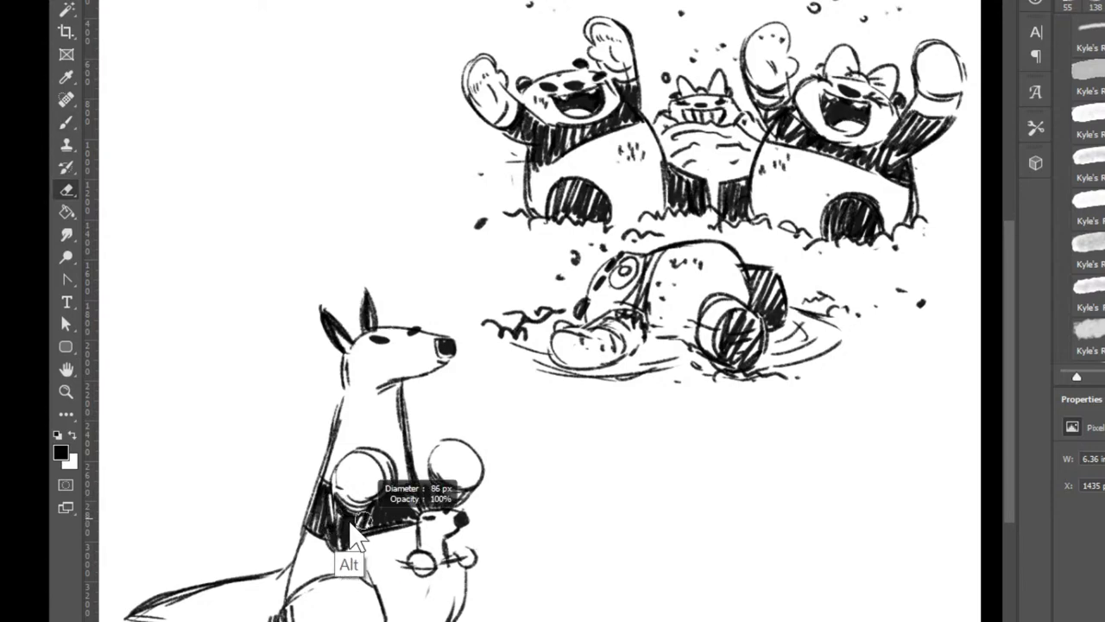
{"action": "key", "text": "b"}
{"action": "key", "text": "e"}
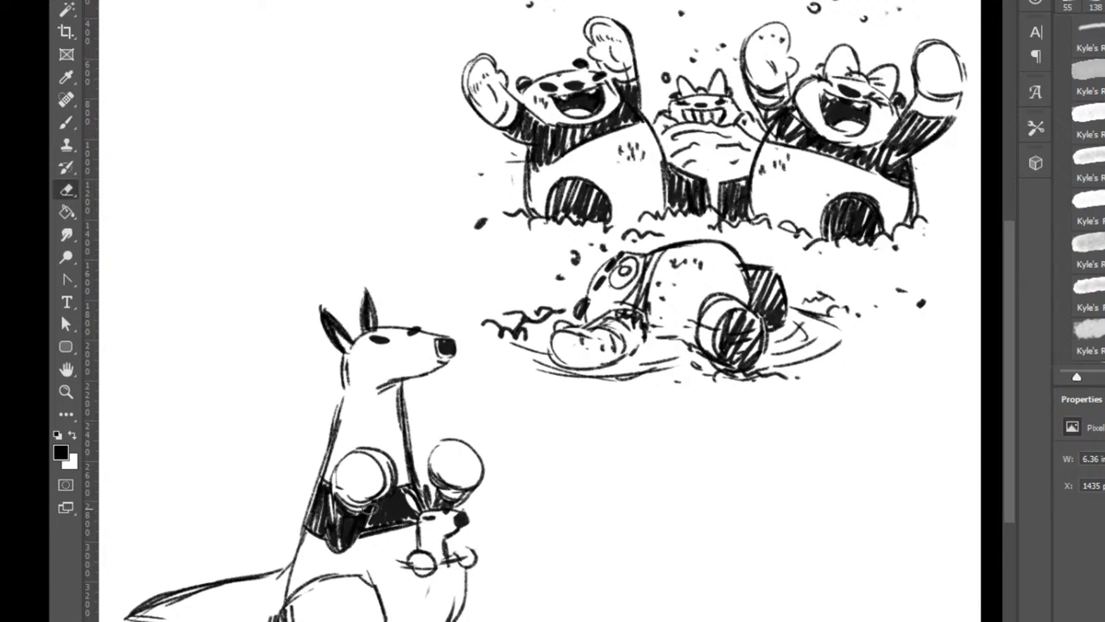
{"action": "key", "text": "b"}
{"action": "mouse_move", "coordinate": [372, 507]}
{"action": "left_mouse_down"}
{"action": "mouse_move", "coordinate": [361, 535]}
{"action": "mouse_move", "coordinate": [372, 498]}
{"action": "mouse_move", "coordinate": [360, 541]}
{"action": "mouse_move", "coordinate": [343, 535]}
{"action": "left_mouse_up"}
{"action": "key", "text": "ctrl+z"}
{"action": "key", "text": "e"}
{"action": "key", "text": "b"}
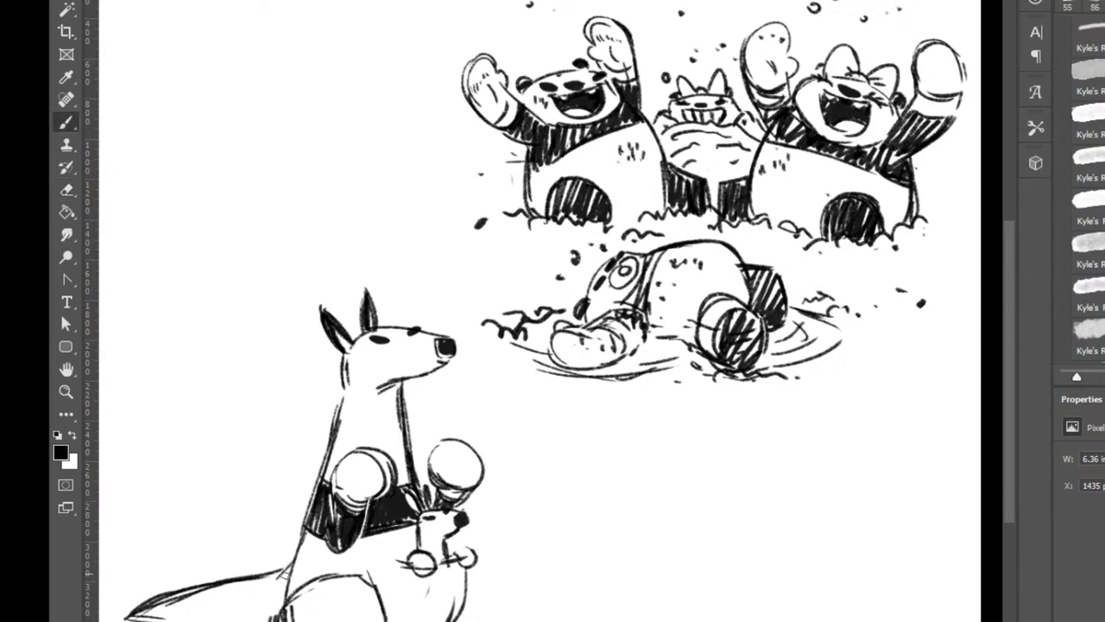
Mark a curved edge at the base of the kangaroo's tail and fill the tail black up to it.
{"action": "left_click_drag", "start_coordinate": [283, 571], "coordinate": [255, 621]}
{"action": "mouse_move", "coordinate": [284, 571]}
{"action": "left_mouse_down"}
{"action": "mouse_move", "coordinate": [258, 621]}
{"action": "mouse_move", "coordinate": [252, 613]}
{"action": "left_mouse_up"}
{"action": "mouse_move", "coordinate": [128, 614]}
{"action": "left_mouse_down"}
{"action": "mouse_move", "coordinate": [243, 581]}
{"action": "mouse_move", "coordinate": [155, 616]}
{"action": "left_mouse_up"}
{"action": "mouse_move", "coordinate": [242, 594]}
{"action": "left_mouse_down"}
{"action": "mouse_move", "coordinate": [143, 618]}
{"action": "mouse_move", "coordinate": [210, 602]}
{"action": "mouse_move", "coordinate": [155, 620]}
{"action": "mouse_move", "coordinate": [173, 616]}
{"action": "left_mouse_up"}
{"action": "left_click_drag", "start_coordinate": [247, 611], "coordinate": [208, 618]}
{"action": "left_click_drag", "start_coordinate": [259, 592], "coordinate": [200, 609]}
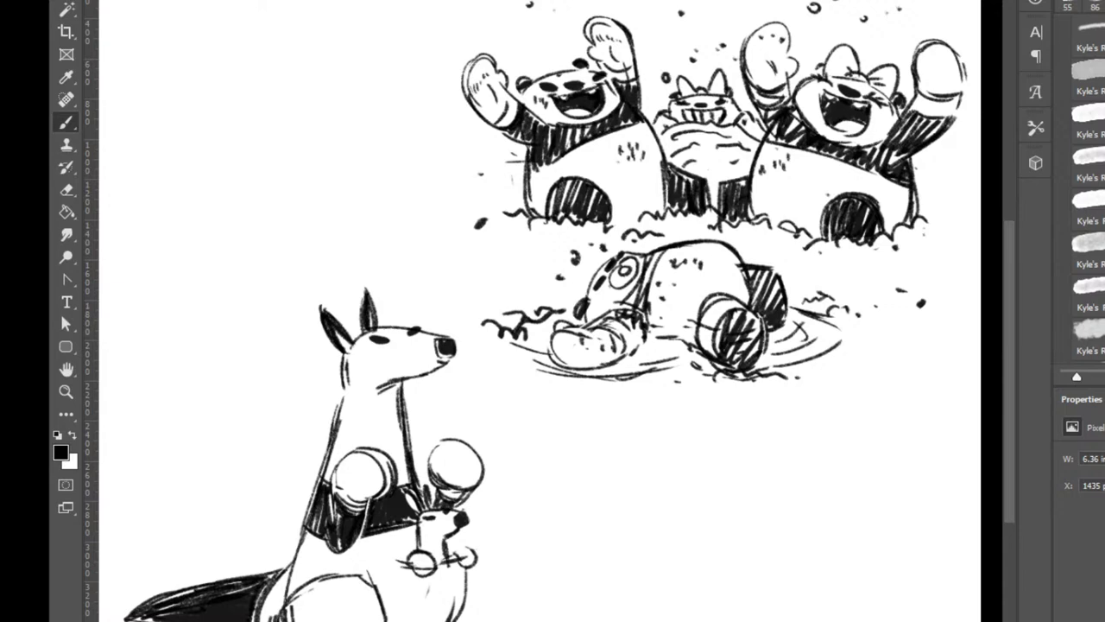
{"action": "mouse_move", "coordinate": [261, 589]}
{"action": "left_mouse_down"}
{"action": "mouse_move", "coordinate": [250, 618]}
{"action": "mouse_move", "coordinate": [261, 603]}
{"action": "mouse_move", "coordinate": [273, 620]}
{"action": "left_mouse_up"}
{"action": "key", "text": "e"}
{"action": "key", "text": "b"}
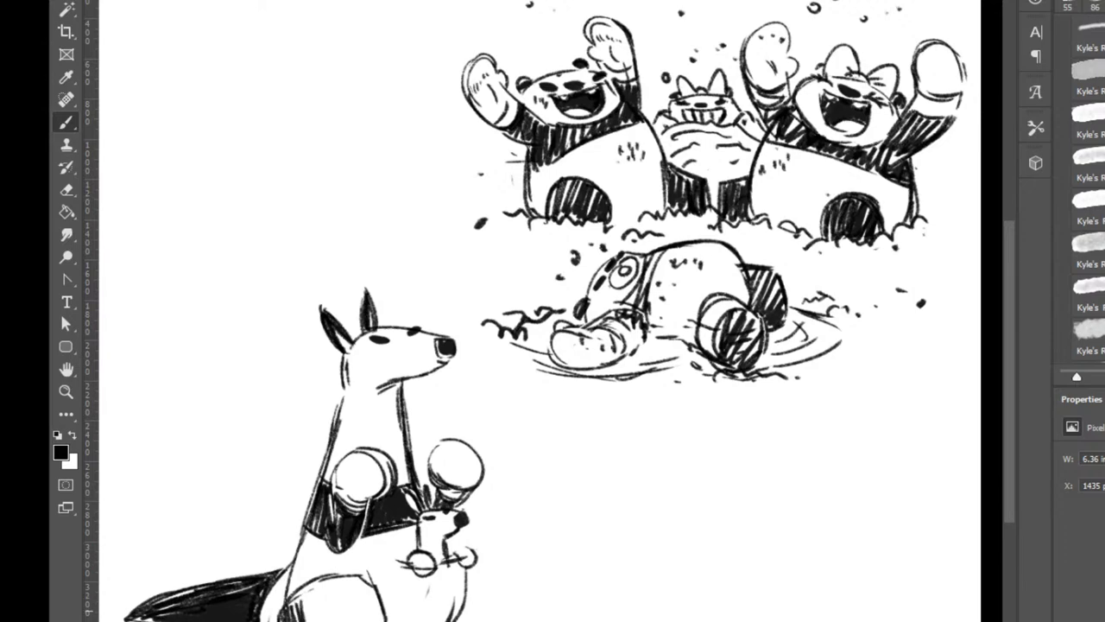
Shade the kangaroo's thigh with dense black hatching.
{"action": "mouse_move", "coordinate": [302, 594]}
{"action": "left_mouse_down"}
{"action": "mouse_move", "coordinate": [294, 618]}
{"action": "mouse_move", "coordinate": [321, 618]}
{"action": "left_mouse_up"}
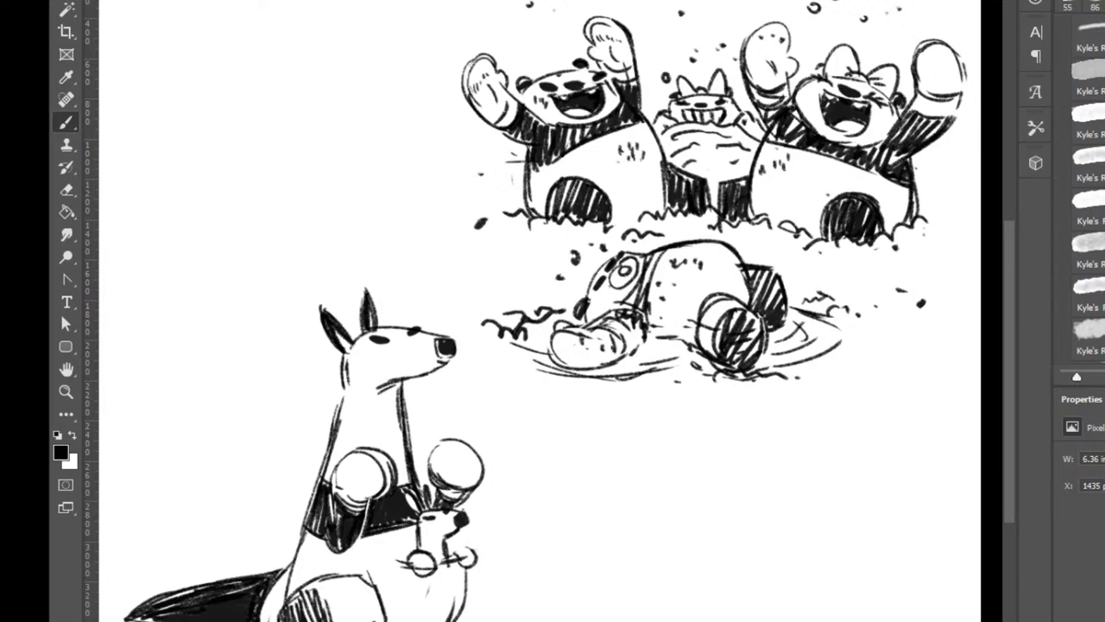
{"action": "mouse_move", "coordinate": [380, 603]}
{"action": "left_mouse_down"}
{"action": "mouse_move", "coordinate": [337, 606]}
{"action": "mouse_move", "coordinate": [349, 588]}
{"action": "mouse_move", "coordinate": [315, 588]}
{"action": "mouse_move", "coordinate": [341, 610]}
{"action": "mouse_move", "coordinate": [343, 590]}
{"action": "mouse_move", "coordinate": [362, 616]}
{"action": "left_mouse_up"}
{"action": "mouse_move", "coordinate": [318, 583]}
{"action": "left_mouse_down"}
{"action": "mouse_move", "coordinate": [309, 597]}
{"action": "mouse_move", "coordinate": [342, 587]}
{"action": "left_mouse_up"}
{"action": "left_click_drag", "start_coordinate": [383, 575], "coordinate": [298, 606]}
{"action": "left_click_drag", "start_coordinate": [317, 587], "coordinate": [292, 619]}
{"action": "key", "text": "e"}
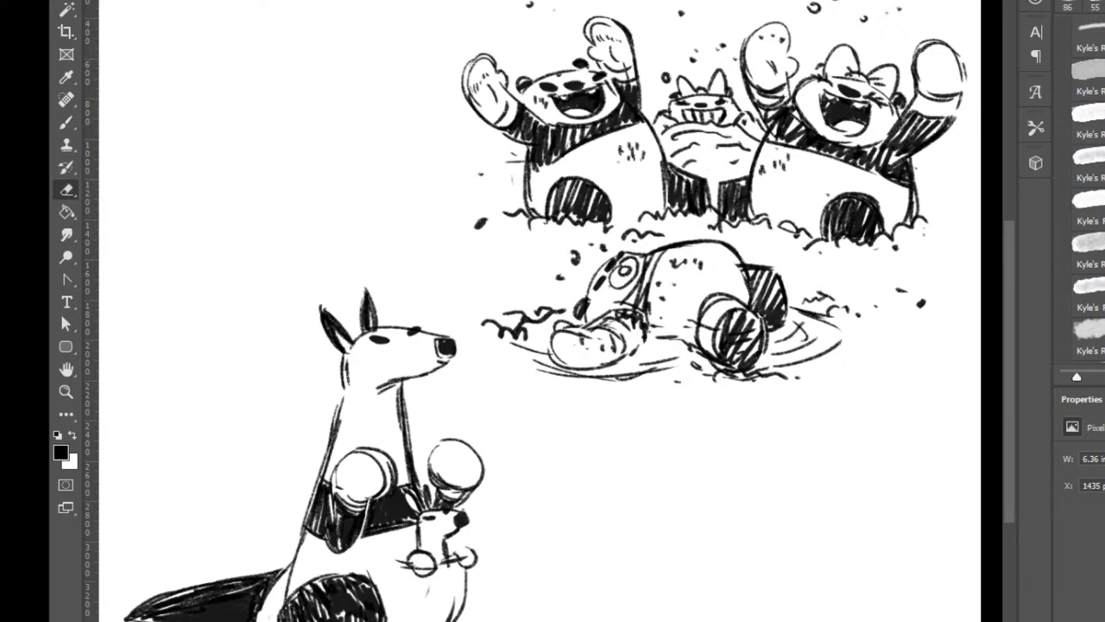
Touch up the front edge of the kangaroo's pouch and the small fold marks below the joey.
{"action": "key", "text": "b"}
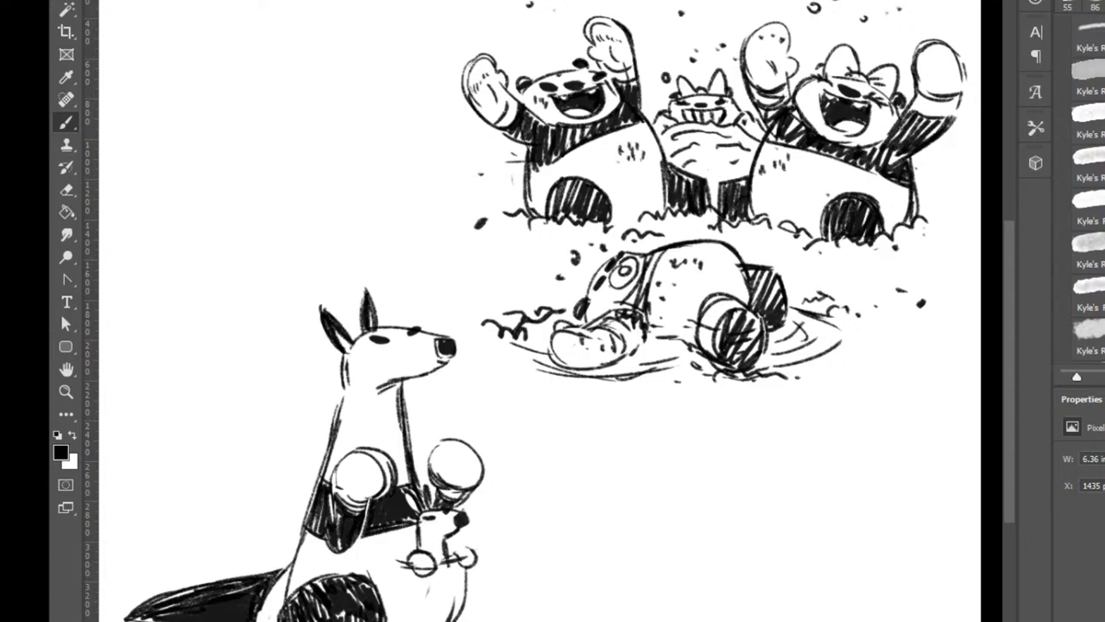
{"action": "key", "text": "e"}
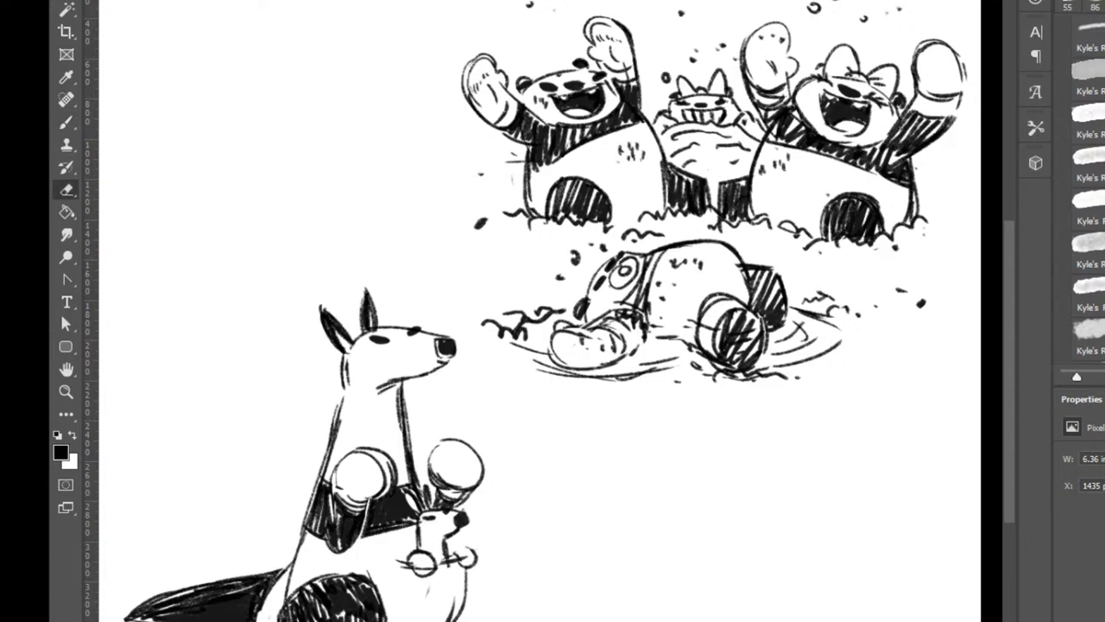
{"action": "key", "text": "b"}
{"action": "key", "text": "e"}
{"action": "key", "text": "b"}
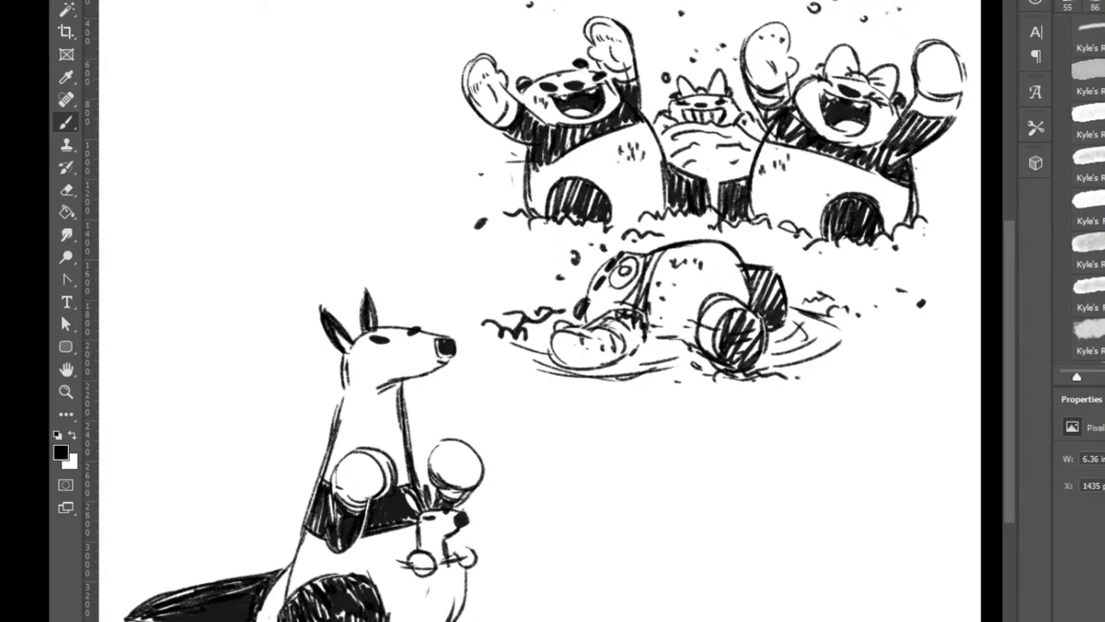
{"action": "key", "text": "e"}
Outline a koala's rounded head in the empty space beside the kangaroo.
{"action": "key", "text": "b"}
{"action": "mouse_move", "coordinate": [608, 552]}
{"action": "left_mouse_down"}
{"action": "mouse_move", "coordinate": [704, 502]}
{"action": "mouse_move", "coordinate": [724, 562]}
{"action": "left_mouse_up"}
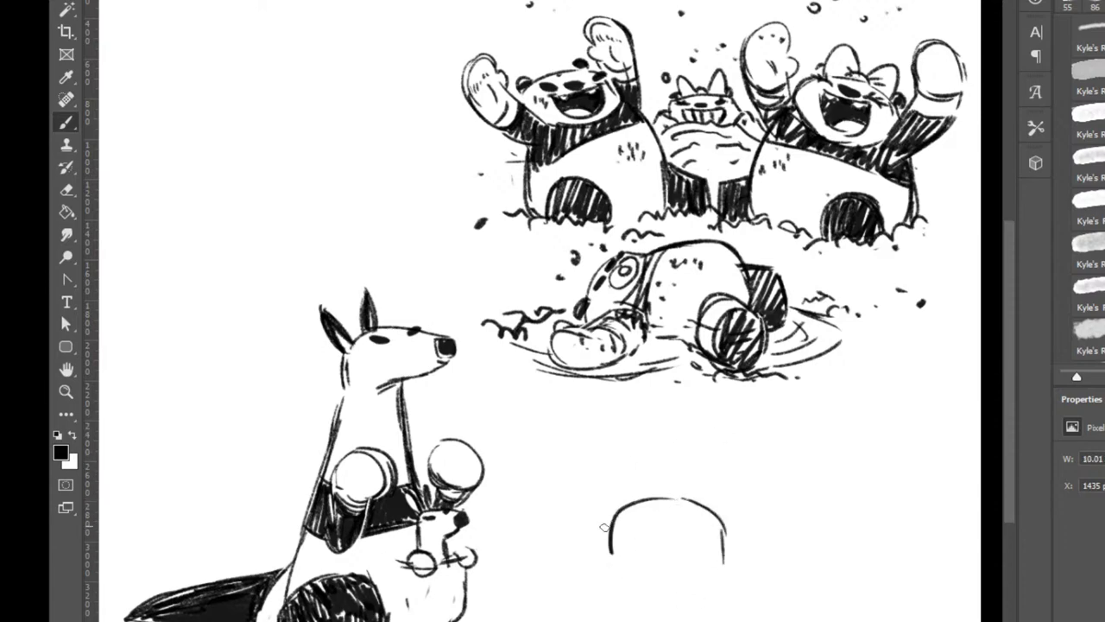
{"action": "mouse_move", "coordinate": [604, 525]}
{"action": "left_mouse_down"}
{"action": "mouse_move", "coordinate": [658, 592]}
{"action": "mouse_move", "coordinate": [627, 589]}
{"action": "mouse_move", "coordinate": [725, 561]}
{"action": "left_mouse_up"}
Draw the koala's eyes, large black nose and chin line, and trim its mouth to a tiny mark.
{"action": "mouse_move", "coordinate": [653, 529]}
{"action": "left_mouse_down"}
{"action": "mouse_move", "coordinate": [639, 561]}
{"action": "mouse_move", "coordinate": [665, 552]}
{"action": "mouse_move", "coordinate": [646, 561]}
{"action": "mouse_move", "coordinate": [648, 529]}
{"action": "mouse_move", "coordinate": [663, 553]}
{"action": "mouse_move", "coordinate": [690, 530]}
{"action": "mouse_move", "coordinate": [626, 525]}
{"action": "mouse_move", "coordinate": [708, 529]}
{"action": "mouse_move", "coordinate": [652, 575]}
{"action": "mouse_move", "coordinate": [643, 526]}
{"action": "mouse_move", "coordinate": [655, 548]}
{"action": "mouse_move", "coordinate": [712, 533]}
{"action": "mouse_move", "coordinate": [695, 524]}
{"action": "left_mouse_up"}
{"action": "key", "text": "e"}
{"action": "key", "text": "b"}
{"action": "key", "text": "e"}
{"action": "key", "text": "b"}
{"action": "key", "text": "e"}
{"action": "key", "text": "b"}
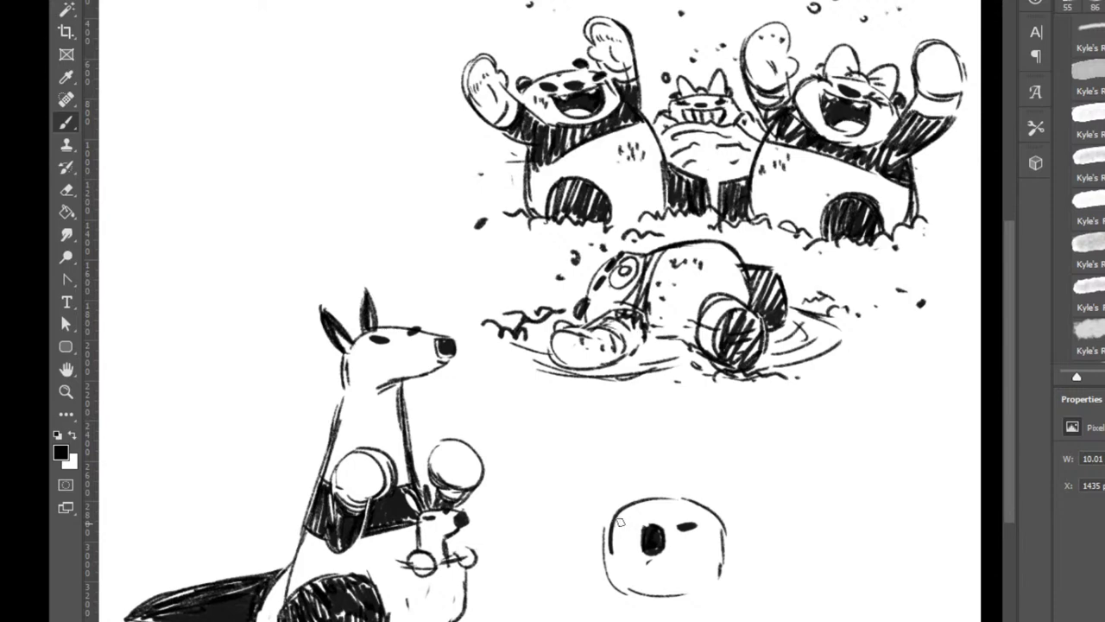
{"action": "left_click_drag", "start_coordinate": [619, 523], "coordinate": [634, 518]}
{"action": "key", "text": "e"}
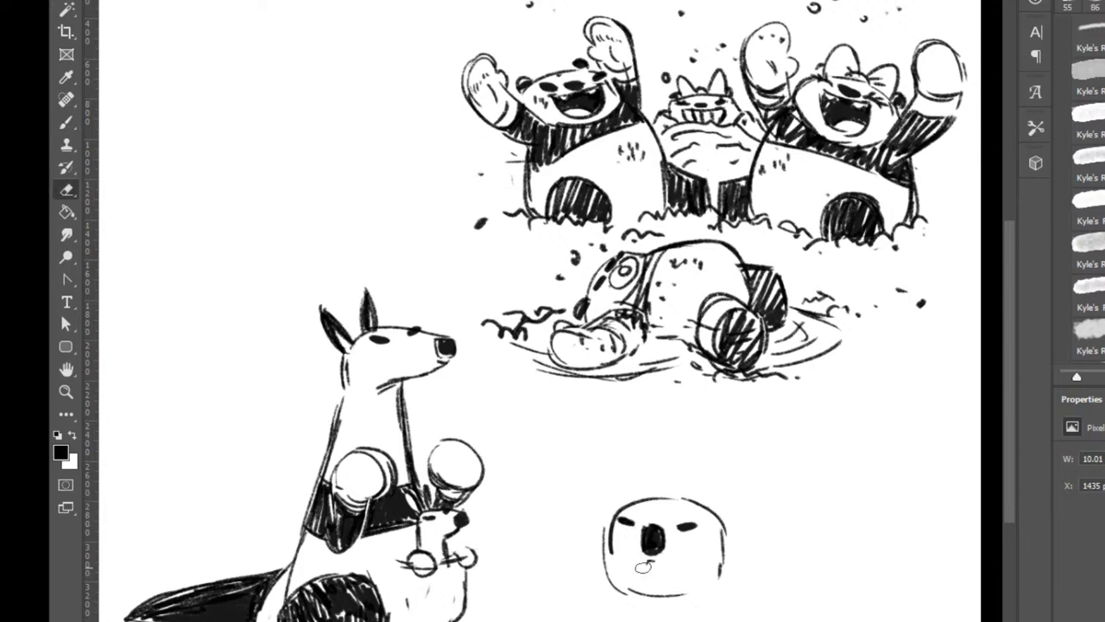
{"action": "left_click_drag", "start_coordinate": [643, 565], "coordinate": [651, 561]}
Draw the koala's two round, dark-rimmed ears and reinforce the side of its face.
{"action": "key", "text": "b"}
{"action": "mouse_move", "coordinate": [701, 500]}
{"action": "left_mouse_down"}
{"action": "mouse_move", "coordinate": [717, 489]}
{"action": "mouse_move", "coordinate": [760, 512]}
{"action": "mouse_move", "coordinate": [749, 501]}
{"action": "mouse_move", "coordinate": [748, 537]}
{"action": "left_mouse_up"}
{"action": "key", "text": "ctrl+z"}
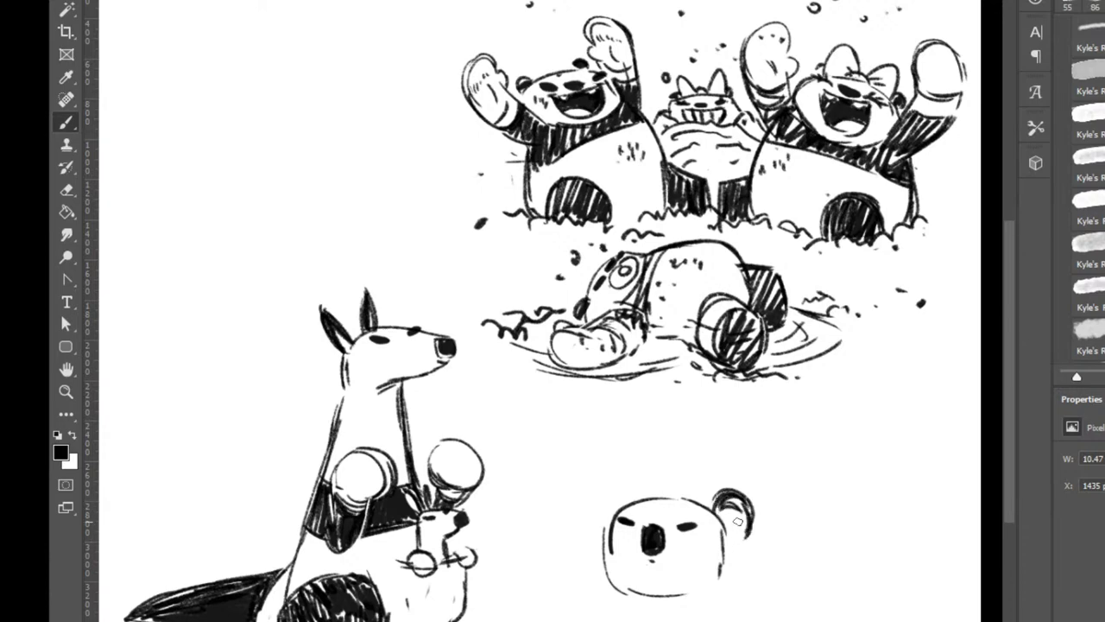
{"action": "mouse_move", "coordinate": [630, 509]}
{"action": "left_mouse_down"}
{"action": "mouse_move", "coordinate": [590, 509]}
{"action": "mouse_move", "coordinate": [606, 516]}
{"action": "mouse_move", "coordinate": [624, 489]}
{"action": "mouse_move", "coordinate": [597, 515]}
{"action": "mouse_move", "coordinate": [613, 503]}
{"action": "mouse_move", "coordinate": [615, 577]}
{"action": "mouse_move", "coordinate": [628, 585]}
{"action": "left_mouse_up"}
Draw the koala's shoulders and body sides, and shade a black band across its chest and upper arms.
{"action": "left_click_drag", "start_coordinate": [716, 564], "coordinate": [709, 621]}
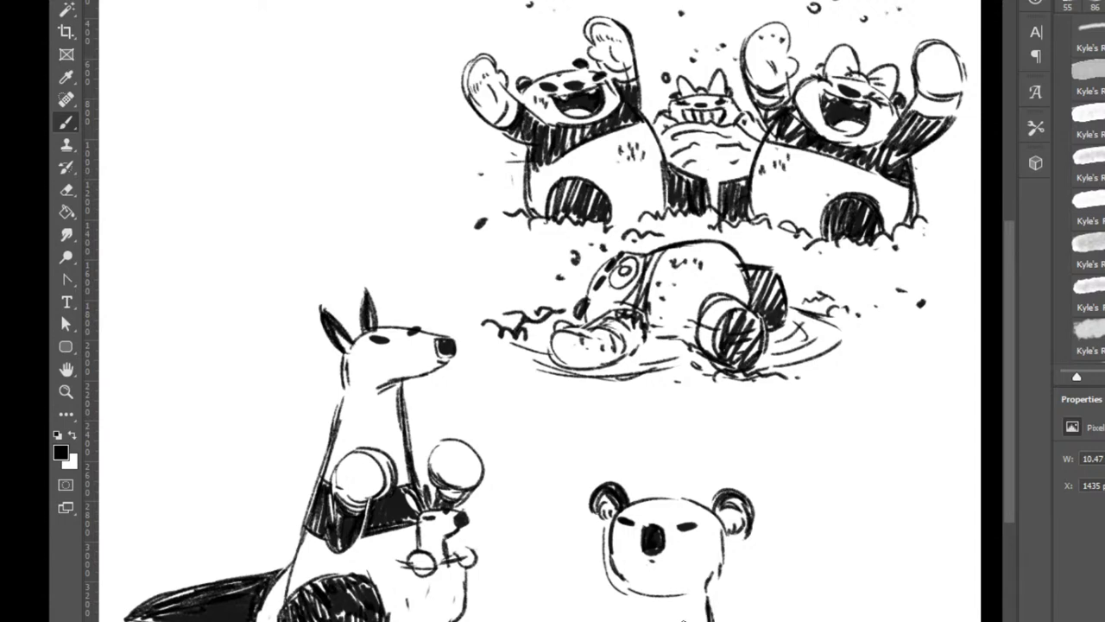
{"action": "mouse_move", "coordinate": [703, 600]}
{"action": "left_mouse_down"}
{"action": "mouse_move", "coordinate": [692, 616]}
{"action": "mouse_move", "coordinate": [708, 620]}
{"action": "left_mouse_up"}
{"action": "mouse_move", "coordinate": [625, 605]}
{"action": "left_mouse_down"}
{"action": "mouse_move", "coordinate": [691, 611]}
{"action": "mouse_move", "coordinate": [637, 600]}
{"action": "mouse_move", "coordinate": [689, 603]}
{"action": "mouse_move", "coordinate": [706, 590]}
{"action": "mouse_move", "coordinate": [687, 598]}
{"action": "left_mouse_up"}
{"action": "mouse_move", "coordinate": [625, 592]}
{"action": "left_mouse_down"}
{"action": "mouse_move", "coordinate": [610, 621]}
{"action": "mouse_move", "coordinate": [621, 620]}
{"action": "left_mouse_up"}
{"action": "key", "text": "e"}
{"action": "key", "text": "b"}
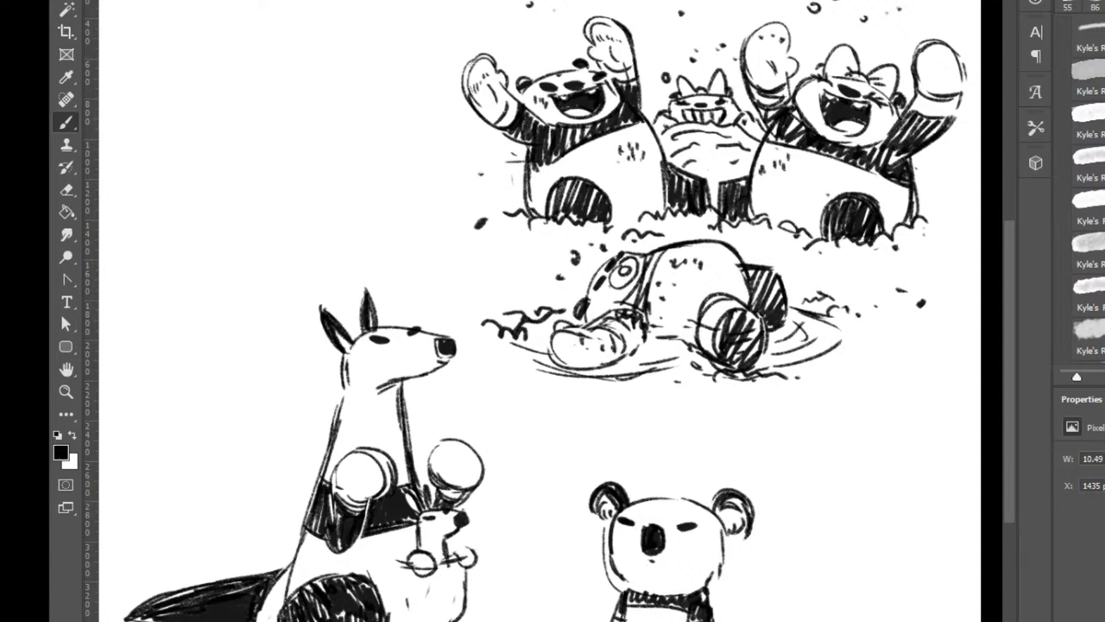
Add a new layer and sketch a small panda's head with ears, eyes and nose in the empty area above and beside the kangaroo.
{"action": "key", "text": "e"}
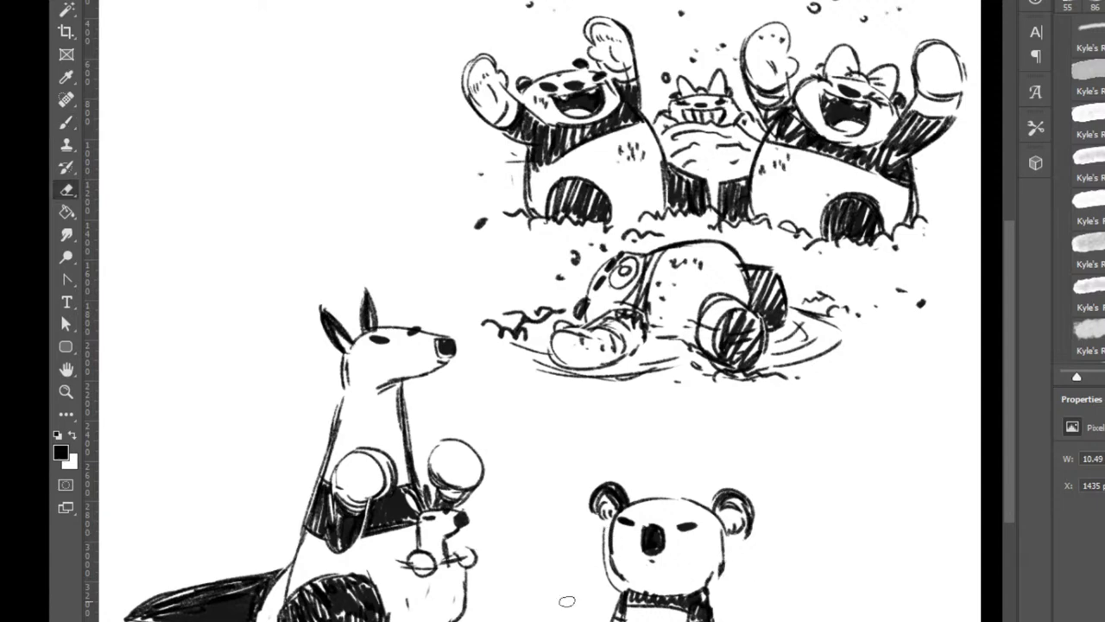
{"action": "scroll", "coordinate": [566, 601], "scroll_direction": "up", "scroll_amount": 1}
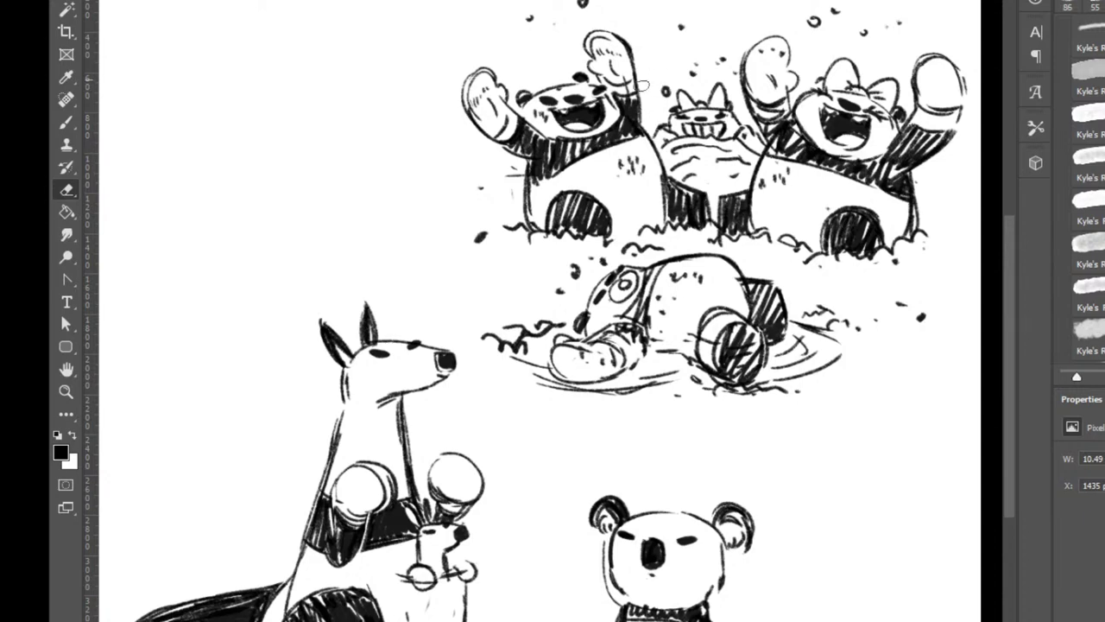
{"action": "left_click_drag", "start_coordinate": [341, 322], "coordinate": [702, 318]}
{"action": "key", "text": "ctrl+alt+shift+n"}
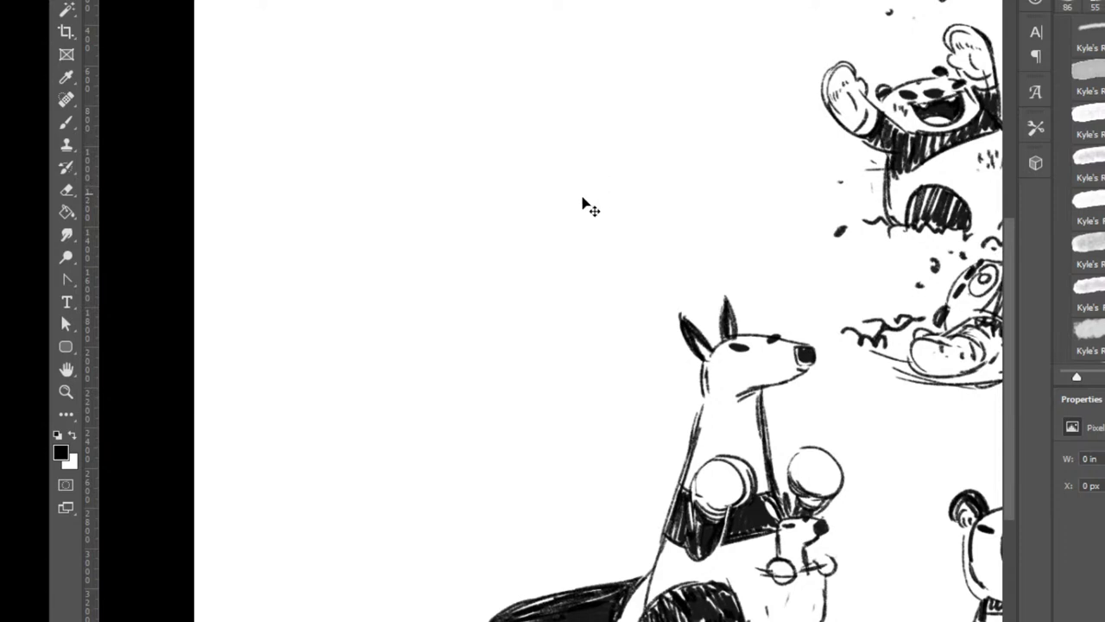
{"action": "left_click", "coordinate": [587, 198]}
{"action": "key", "text": "b"}
{"action": "mouse_move", "coordinate": [367, 208]}
{"action": "left_mouse_down"}
{"action": "mouse_move", "coordinate": [418, 168]}
{"action": "mouse_move", "coordinate": [457, 178]}
{"action": "left_mouse_up"}
{"action": "mouse_move", "coordinate": [458, 174]}
{"action": "left_mouse_down"}
{"action": "mouse_move", "coordinate": [472, 191]}
{"action": "mouse_move", "coordinate": [434, 186]}
{"action": "mouse_move", "coordinate": [456, 177]}
{"action": "left_mouse_up"}
{"action": "mouse_move", "coordinate": [398, 183]}
{"action": "left_mouse_down"}
{"action": "mouse_move", "coordinate": [429, 195]}
{"action": "mouse_move", "coordinate": [385, 164]}
{"action": "mouse_move", "coordinate": [394, 172]}
{"action": "left_mouse_up"}
{"action": "left_click_drag", "start_coordinate": [437, 165], "coordinate": [454, 167]}
{"action": "left_click_drag", "start_coordinate": [464, 185], "coordinate": [473, 198]}
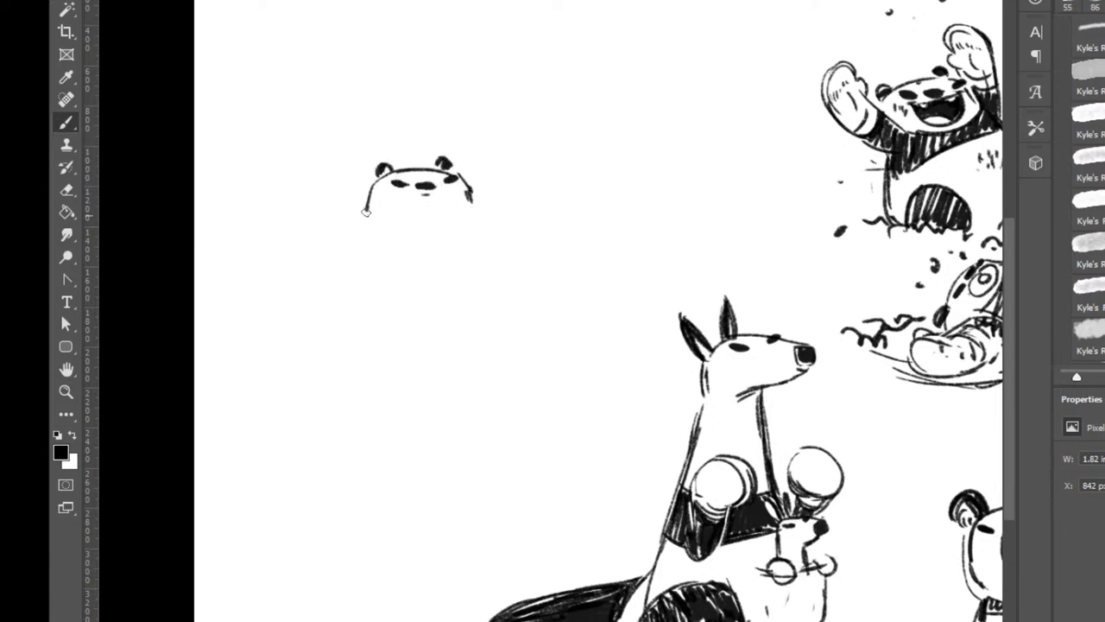
Draw the panda's torso, hanging arm and outer leg lines, and shade its chest band and upper arm black.
{"action": "mouse_move", "coordinate": [368, 211]}
{"action": "left_mouse_down"}
{"action": "mouse_move", "coordinate": [466, 197]}
{"action": "mouse_move", "coordinate": [477, 219]}
{"action": "mouse_move", "coordinate": [371, 207]}
{"action": "mouse_move", "coordinate": [366, 237]}
{"action": "mouse_move", "coordinate": [385, 299]}
{"action": "left_mouse_up"}
{"action": "left_click_drag", "start_coordinate": [369, 261], "coordinate": [403, 258]}
{"action": "mouse_move", "coordinate": [370, 250]}
{"action": "left_mouse_down"}
{"action": "mouse_move", "coordinate": [405, 249]}
{"action": "mouse_move", "coordinate": [403, 278]}
{"action": "mouse_move", "coordinate": [392, 273]}
{"action": "mouse_move", "coordinate": [410, 284]}
{"action": "left_mouse_up"}
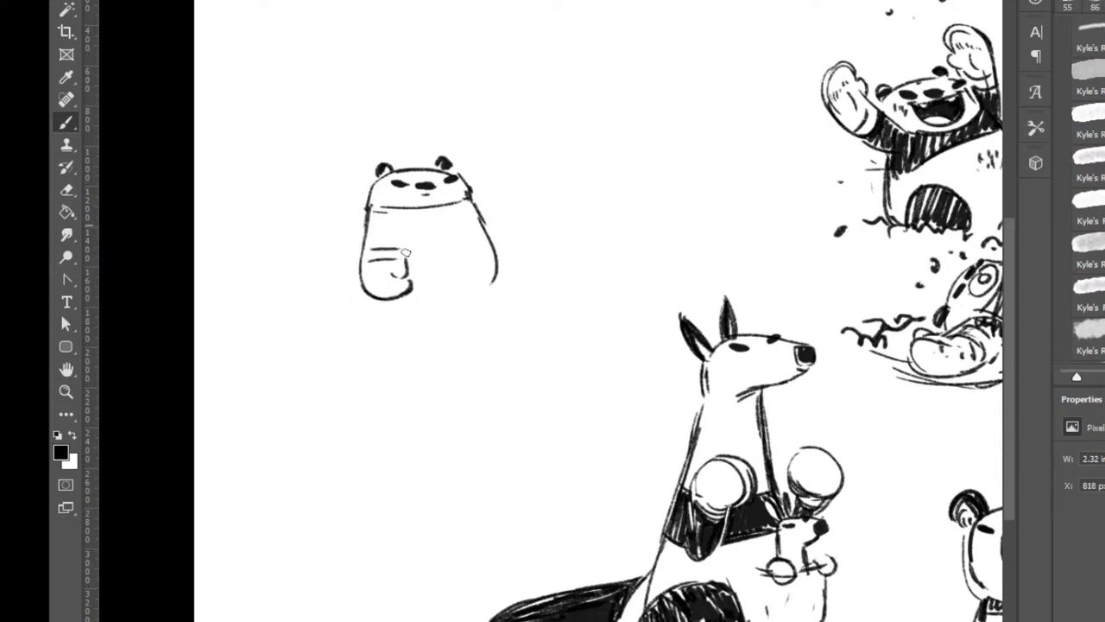
{"action": "mouse_move", "coordinate": [406, 226]}
{"action": "left_mouse_down"}
{"action": "mouse_move", "coordinate": [403, 259]}
{"action": "mouse_move", "coordinate": [477, 220]}
{"action": "left_mouse_up"}
{"action": "mouse_move", "coordinate": [369, 246]}
{"action": "left_mouse_down"}
{"action": "mouse_move", "coordinate": [385, 226]}
{"action": "mouse_move", "coordinate": [406, 229]}
{"action": "mouse_move", "coordinate": [427, 213]}
{"action": "mouse_move", "coordinate": [445, 209]}
{"action": "mouse_move", "coordinate": [408, 226]}
{"action": "mouse_move", "coordinate": [471, 215]}
{"action": "mouse_move", "coordinate": [415, 212]}
{"action": "mouse_move", "coordinate": [477, 216]}
{"action": "mouse_move", "coordinate": [495, 245]}
{"action": "mouse_move", "coordinate": [413, 291]}
{"action": "mouse_move", "coordinate": [476, 298]}
{"action": "mouse_move", "coordinate": [488, 307]}
{"action": "mouse_move", "coordinate": [481, 328]}
{"action": "left_mouse_up"}
{"action": "mouse_move", "coordinate": [383, 297]}
{"action": "left_mouse_down"}
{"action": "mouse_move", "coordinate": [389, 330]}
{"action": "mouse_move", "coordinate": [376, 334]}
{"action": "left_mouse_up"}
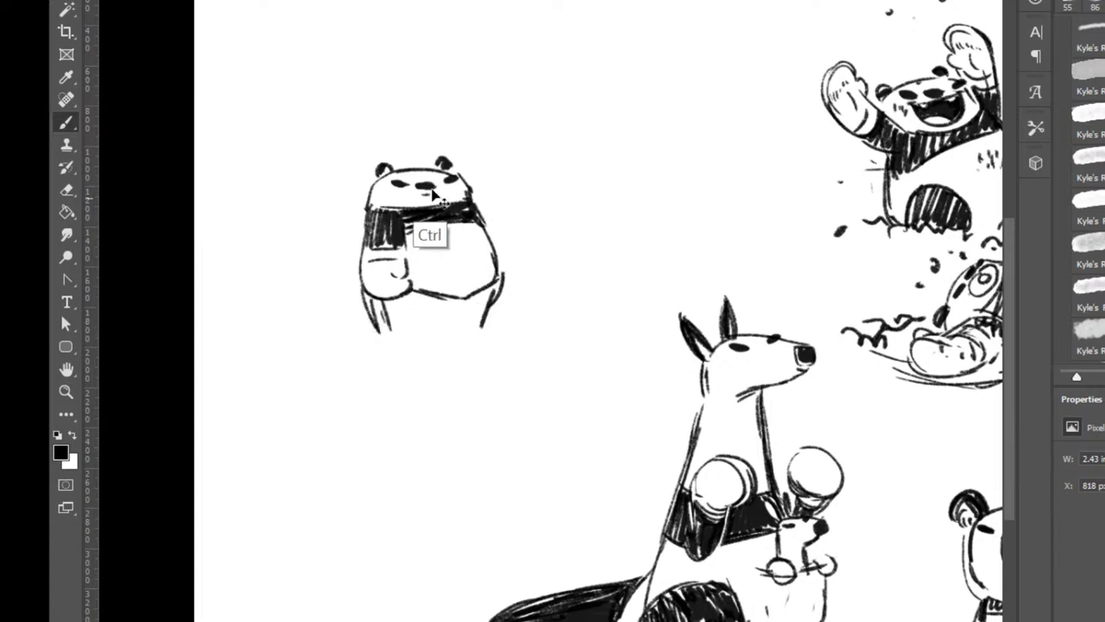
Slim the panda's paw, reinforce the arm outline, and close off its short legs and fill them with black.
{"action": "key", "text": "e"}
{"action": "mouse_move", "coordinate": [408, 249]}
{"action": "left_mouse_down"}
{"action": "mouse_move", "coordinate": [403, 297]}
{"action": "mouse_move", "coordinate": [400, 224]}
{"action": "mouse_move", "coordinate": [402, 270]}
{"action": "left_mouse_up"}
{"action": "key", "text": "b"}
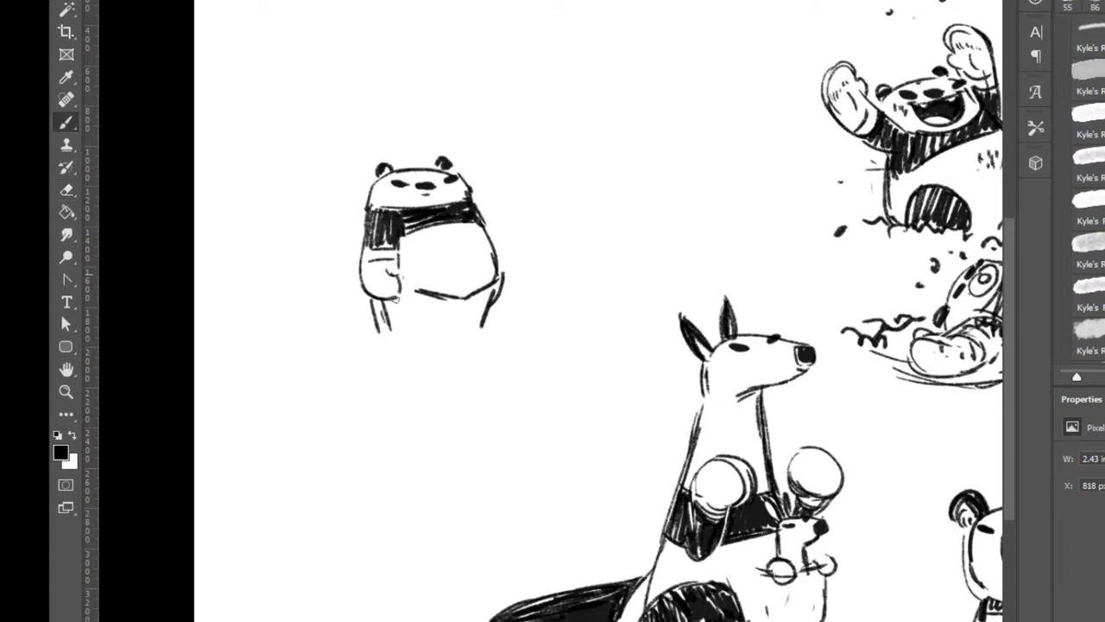
{"action": "mouse_move", "coordinate": [365, 210]}
{"action": "left_mouse_down"}
{"action": "mouse_move", "coordinate": [358, 289]}
{"action": "mouse_move", "coordinate": [386, 338]}
{"action": "mouse_move", "coordinate": [494, 326]}
{"action": "left_mouse_up"}
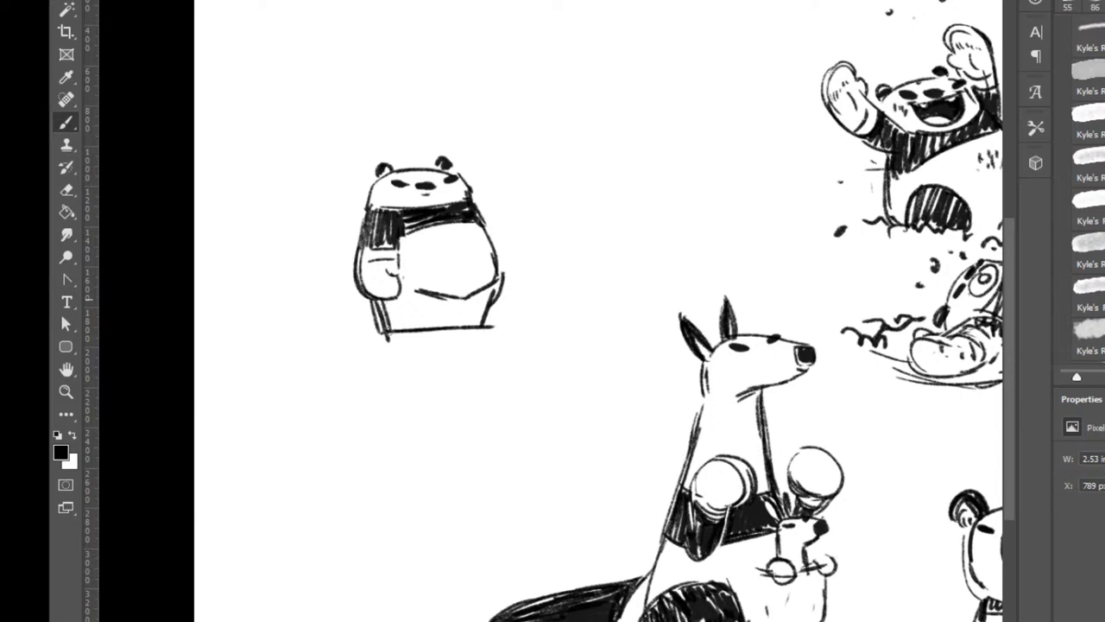
{"action": "left_click_drag", "start_coordinate": [385, 300], "coordinate": [389, 330]}
{"action": "mouse_move", "coordinate": [396, 299]}
{"action": "left_mouse_down"}
{"action": "mouse_move", "coordinate": [402, 323]}
{"action": "mouse_move", "coordinate": [407, 298]}
{"action": "mouse_move", "coordinate": [423, 324]}
{"action": "mouse_move", "coordinate": [492, 310]}
{"action": "mouse_move", "coordinate": [501, 275]}
{"action": "mouse_move", "coordinate": [491, 324]}
{"action": "left_mouse_up"}
{"action": "key", "text": "e"}
{"action": "key", "text": "b"}
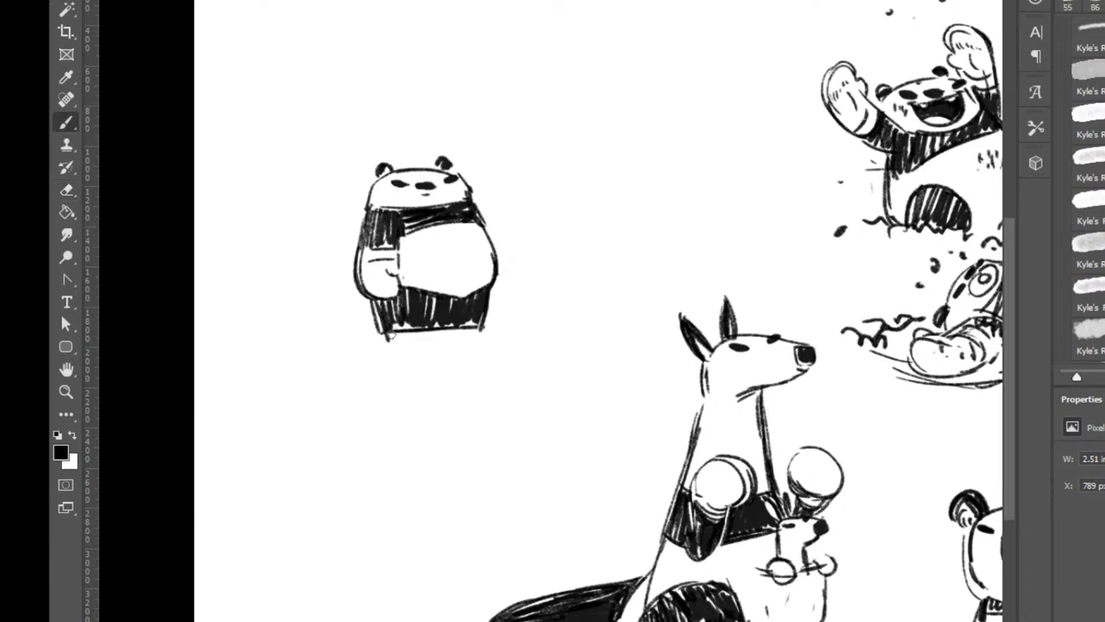
Draw a ground line under the panda and a puppy's round head beside it with its face, dark ears and eye patch.
{"action": "mouse_move", "coordinate": [391, 336]}
{"action": "left_mouse_down"}
{"action": "mouse_move", "coordinate": [362, 335]}
{"action": "mouse_move", "coordinate": [403, 344]}
{"action": "mouse_move", "coordinate": [369, 332]}
{"action": "mouse_move", "coordinate": [462, 333]}
{"action": "mouse_move", "coordinate": [542, 224]}
{"action": "mouse_move", "coordinate": [588, 256]}
{"action": "left_mouse_up"}
{"action": "key", "text": "e"}
{"action": "key", "text": "b"}
{"action": "mouse_move", "coordinate": [530, 227]}
{"action": "left_mouse_down"}
{"action": "mouse_move", "coordinate": [541, 276]}
{"action": "mouse_move", "coordinate": [587, 252]}
{"action": "left_mouse_up"}
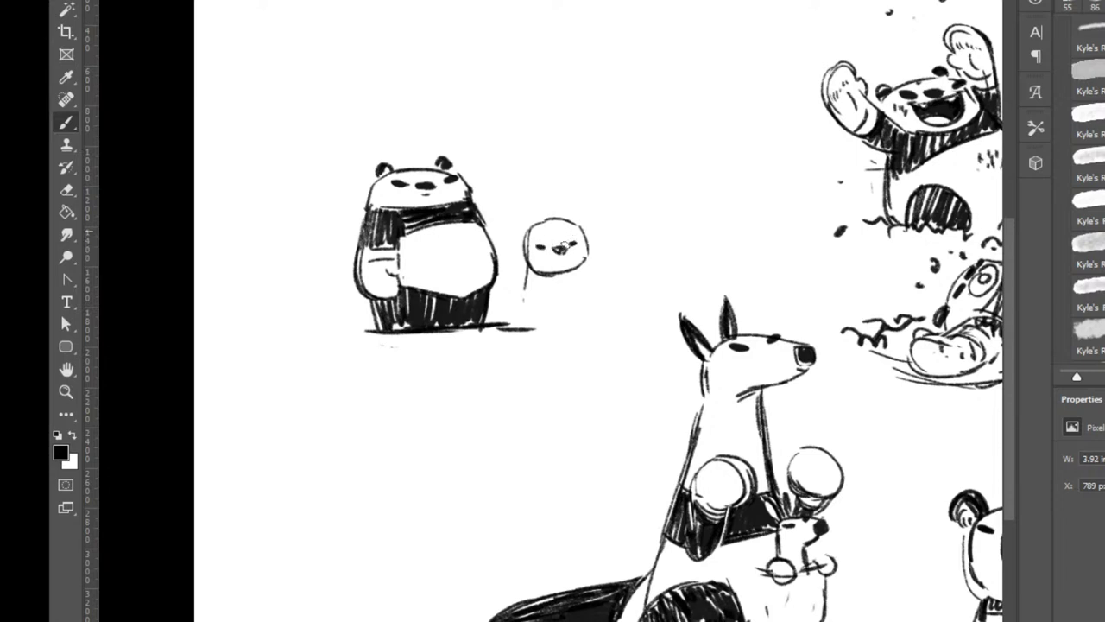
{"action": "mouse_move", "coordinate": [561, 250]}
{"action": "left_mouse_down"}
{"action": "mouse_move", "coordinate": [583, 234]}
{"action": "mouse_move", "coordinate": [573, 245]}
{"action": "mouse_move", "coordinate": [580, 238]}
{"action": "mouse_move", "coordinate": [514, 251]}
{"action": "mouse_move", "coordinate": [528, 232]}
{"action": "mouse_move", "coordinate": [523, 245]}
{"action": "left_mouse_up"}
{"action": "key", "text": "e"}
{"action": "key", "text": "b"}
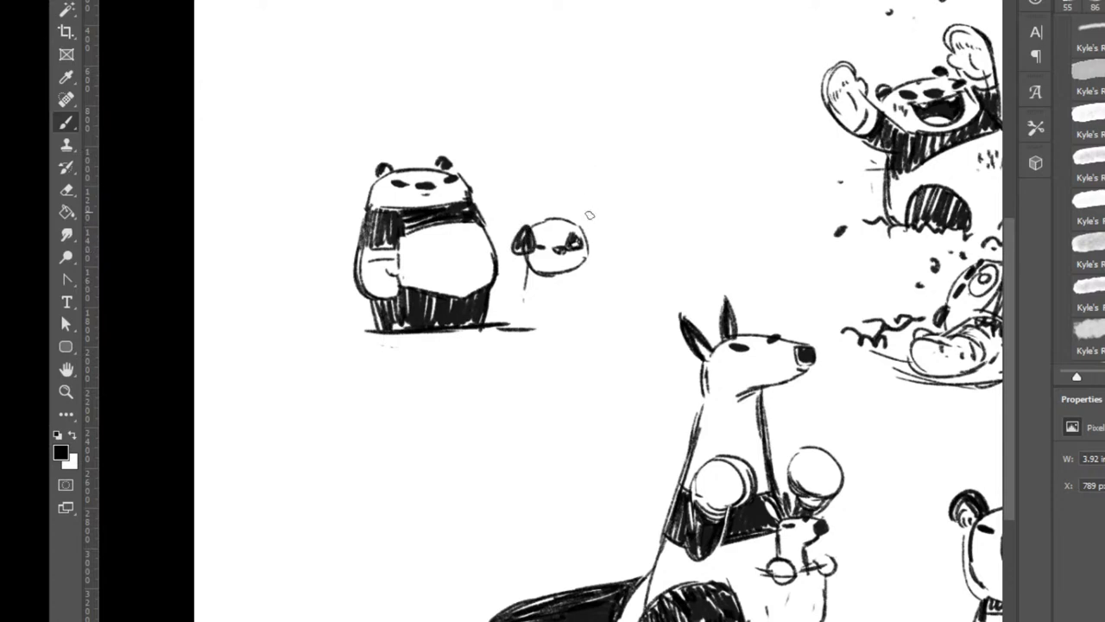
{"action": "mouse_move", "coordinate": [581, 222]}
{"action": "left_mouse_down"}
{"action": "mouse_move", "coordinate": [594, 233]}
{"action": "mouse_move", "coordinate": [587, 245]}
{"action": "left_mouse_up"}
Draw the sitting puppy's body with a black chest band, black legs and a small dark tail.
{"action": "mouse_move", "coordinate": [580, 277]}
{"action": "left_mouse_down"}
{"action": "mouse_move", "coordinate": [584, 312]}
{"action": "mouse_move", "coordinate": [548, 306]}
{"action": "mouse_move", "coordinate": [541, 290]}
{"action": "mouse_move", "coordinate": [545, 328]}
{"action": "mouse_move", "coordinate": [575, 321]}
{"action": "left_mouse_up"}
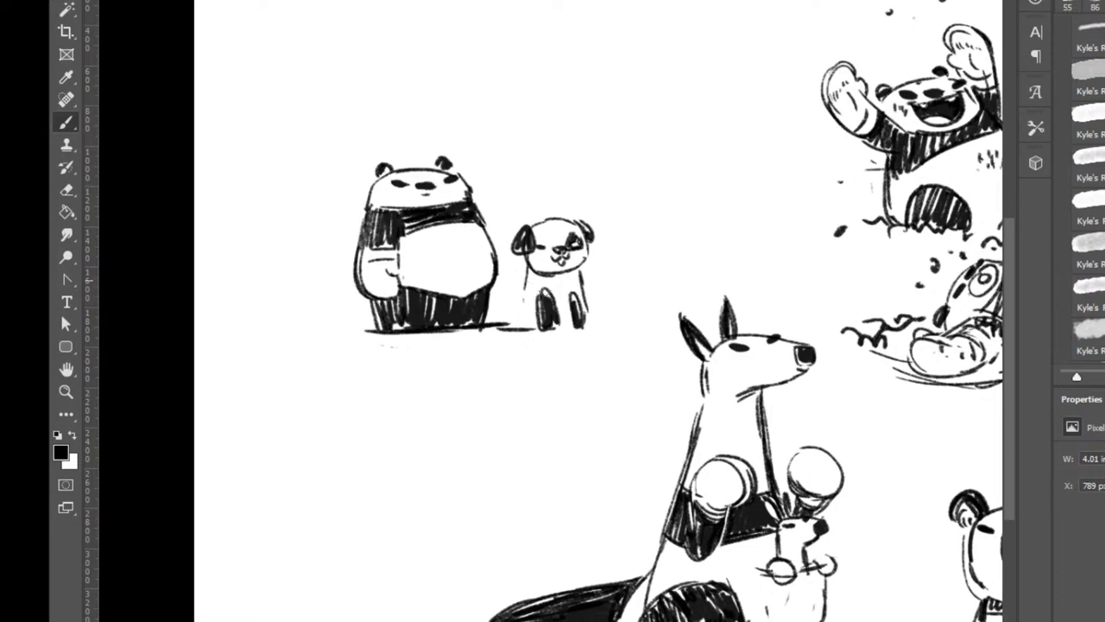
{"action": "mouse_move", "coordinate": [527, 276]}
{"action": "left_mouse_down"}
{"action": "mouse_move", "coordinate": [570, 282]}
{"action": "mouse_move", "coordinate": [534, 302]}
{"action": "mouse_move", "coordinate": [528, 290]}
{"action": "mouse_move", "coordinate": [580, 297]}
{"action": "mouse_move", "coordinate": [588, 322]}
{"action": "mouse_move", "coordinate": [552, 325]}
{"action": "mouse_move", "coordinate": [587, 330]}
{"action": "left_mouse_up"}
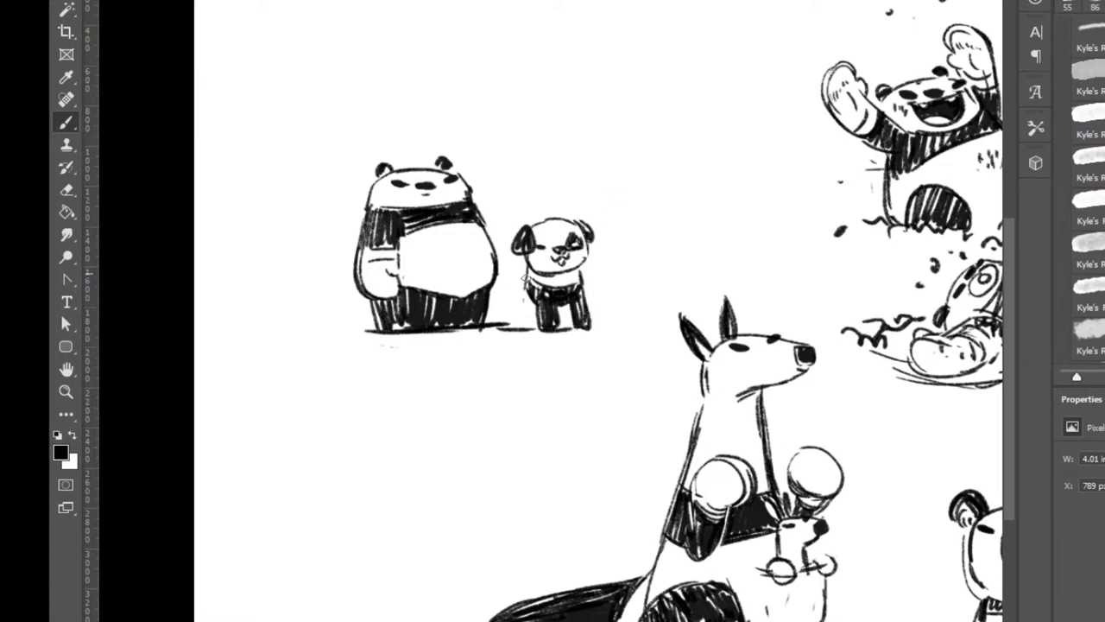
{"action": "mouse_move", "coordinate": [521, 296]}
{"action": "left_mouse_down"}
{"action": "mouse_move", "coordinate": [528, 323]}
{"action": "mouse_move", "coordinate": [517, 326]}
{"action": "mouse_move", "coordinate": [523, 315]}
{"action": "mouse_move", "coordinate": [537, 327]}
{"action": "mouse_move", "coordinate": [566, 316]}
{"action": "mouse_move", "coordinate": [540, 329]}
{"action": "left_mouse_up"}
{"action": "key", "text": "ctrl+z"}
{"action": "key", "text": "e"}
{"action": "key", "text": "b"}
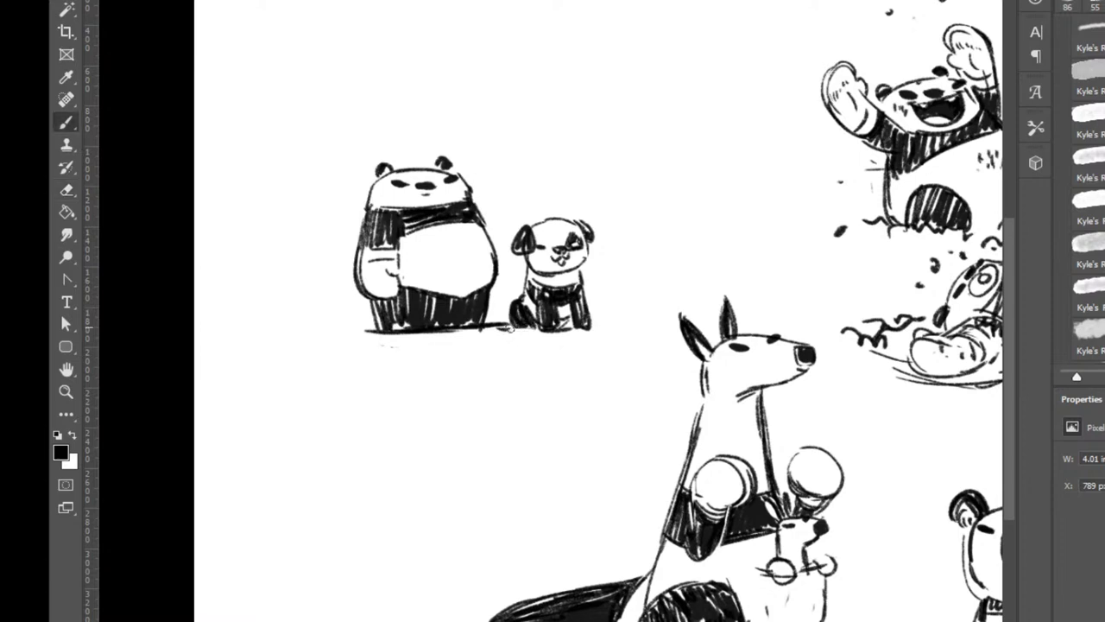
{"action": "mouse_move", "coordinate": [515, 289]}
{"action": "left_mouse_down"}
{"action": "mouse_move", "coordinate": [515, 326]}
{"action": "mouse_move", "coordinate": [513, 306]}
{"action": "left_mouse_up"}
Shift the panda and puppy slightly away, then draw a twisted, forked tree beside them and shade its trunk and branches black.
{"action": "mouse_move", "coordinate": [617, 115]}
{"action": "left_mouse_down"}
{"action": "mouse_move", "coordinate": [630, 310]}
{"action": "mouse_move", "coordinate": [644, 306]}
{"action": "mouse_move", "coordinate": [650, 321]}
{"action": "mouse_move", "coordinate": [663, 260]}
{"action": "mouse_move", "coordinate": [669, 324]}
{"action": "mouse_move", "coordinate": [666, 217]}
{"action": "mouse_move", "coordinate": [691, 320]}
{"action": "mouse_move", "coordinate": [649, 292]}
{"action": "mouse_move", "coordinate": [660, 291]}
{"action": "mouse_move", "coordinate": [662, 195]}
{"action": "mouse_move", "coordinate": [622, 144]}
{"action": "mouse_move", "coordinate": [608, 89]}
{"action": "mouse_move", "coordinate": [508, 61]}
{"action": "left_mouse_up"}
{"action": "key", "text": "v"}
{"action": "key", "text": "b"}
{"action": "left_click_drag", "start_coordinate": [588, 92], "coordinate": [646, 209]}
{"action": "mouse_move", "coordinate": [620, 154]}
{"action": "left_mouse_down"}
{"action": "mouse_move", "coordinate": [658, 104]}
{"action": "mouse_move", "coordinate": [625, 162]}
{"action": "mouse_move", "coordinate": [637, 138]}
{"action": "mouse_move", "coordinate": [639, 179]}
{"action": "mouse_move", "coordinate": [624, 152]}
{"action": "mouse_move", "coordinate": [663, 108]}
{"action": "mouse_move", "coordinate": [671, 58]}
{"action": "mouse_move", "coordinate": [702, 24]}
{"action": "mouse_move", "coordinate": [668, 52]}
{"action": "mouse_move", "coordinate": [671, 84]}
{"action": "left_mouse_up"}
{"action": "right_click", "coordinate": [665, 81]}
{"action": "left_click", "coordinate": [694, 2]}
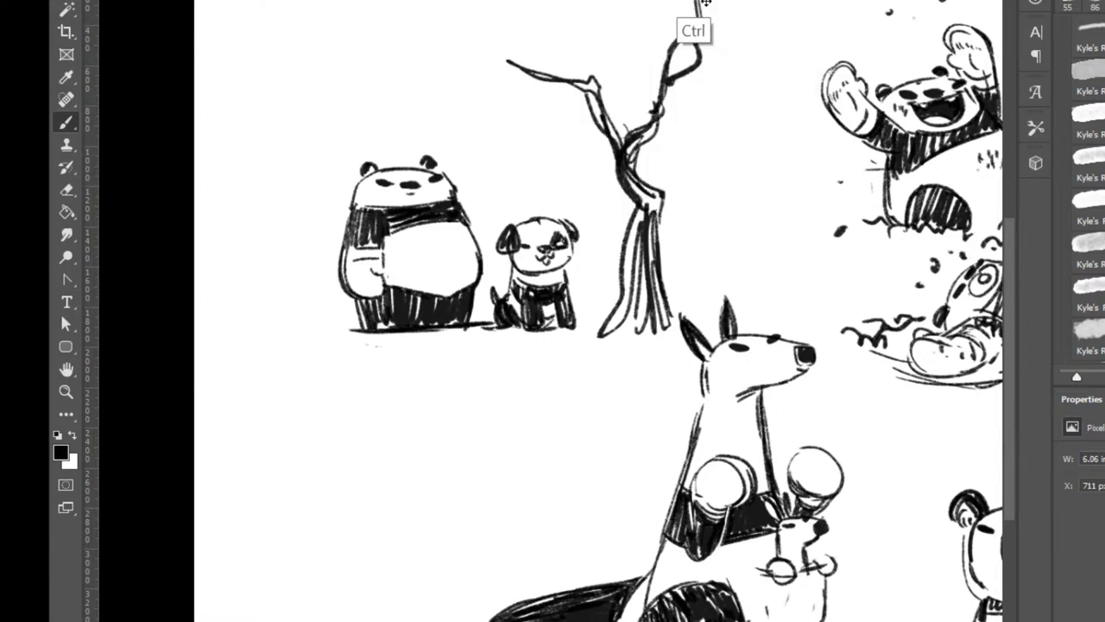
{"action": "left_click_drag", "start_coordinate": [696, 30], "coordinate": [630, 186]}
{"action": "mouse_move", "coordinate": [623, 145]}
{"action": "left_mouse_down"}
{"action": "mouse_move", "coordinate": [594, 69]}
{"action": "mouse_move", "coordinate": [552, 76]}
{"action": "mouse_move", "coordinate": [471, 52]}
{"action": "mouse_move", "coordinate": [510, 53]}
{"action": "mouse_move", "coordinate": [596, 95]}
{"action": "mouse_move", "coordinate": [598, 74]}
{"action": "mouse_move", "coordinate": [609, 160]}
{"action": "mouse_move", "coordinate": [646, 246]}
{"action": "mouse_move", "coordinate": [647, 302]}
{"action": "left_mouse_up"}
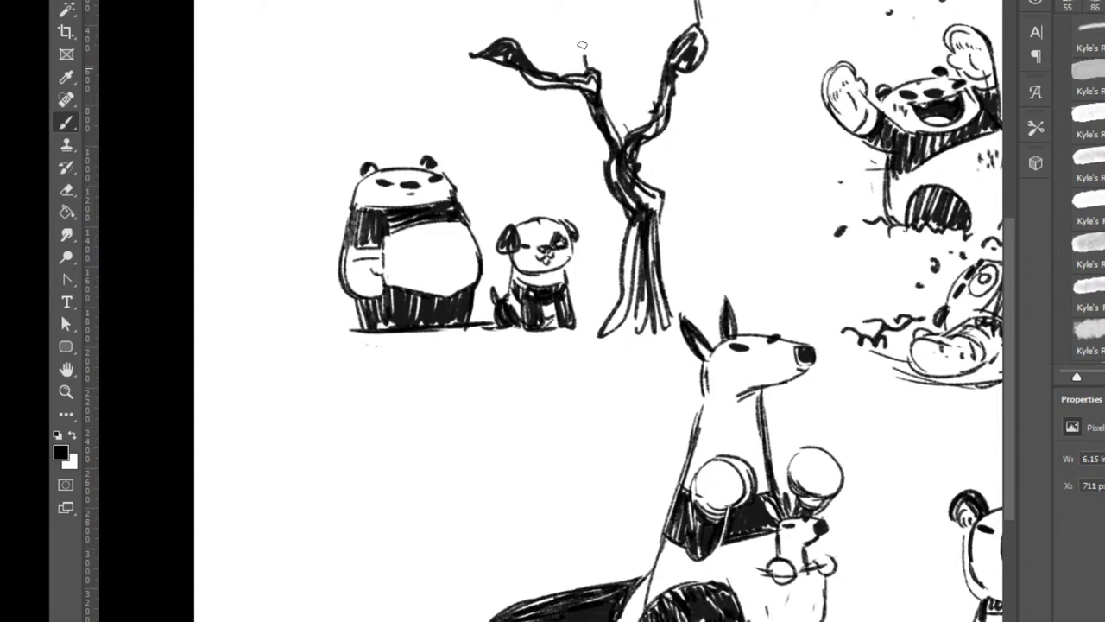
Extend the tree's long branch above the panda and draw thin vertical twigs rising from it.
{"action": "mouse_move", "coordinate": [586, 67]}
{"action": "left_mouse_down"}
{"action": "mouse_move", "coordinate": [579, 0]}
{"action": "mouse_move", "coordinate": [549, 70]}
{"action": "left_mouse_up"}
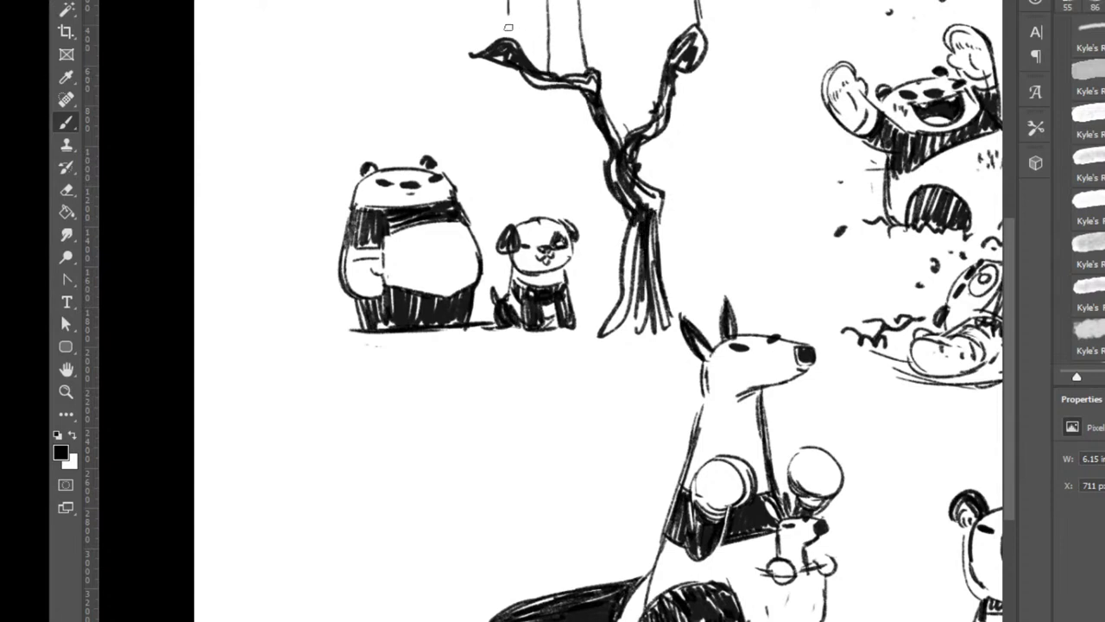
{"action": "mouse_move", "coordinate": [508, 27]}
{"action": "left_mouse_down"}
{"action": "mouse_move", "coordinate": [459, 72]}
{"action": "mouse_move", "coordinate": [392, 44]}
{"action": "mouse_move", "coordinate": [438, 68]}
{"action": "mouse_move", "coordinate": [428, 65]}
{"action": "mouse_move", "coordinate": [501, 41]}
{"action": "left_mouse_up"}
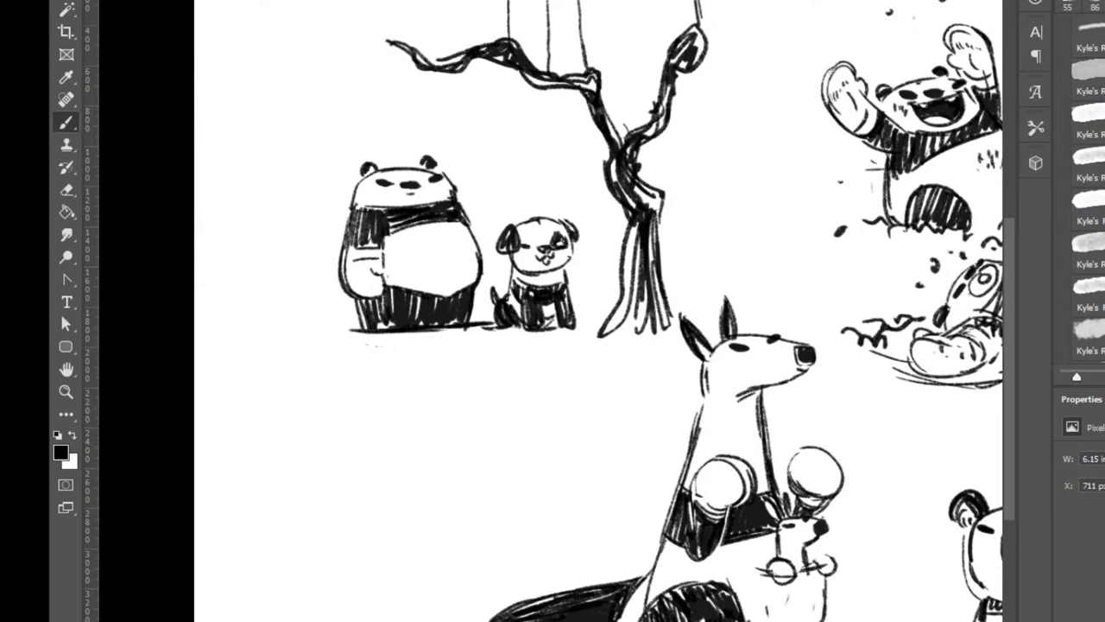
{"action": "mouse_move", "coordinate": [451, 1]}
{"action": "left_mouse_down"}
{"action": "mouse_move", "coordinate": [459, 63]}
{"action": "mouse_move", "coordinate": [478, 57]}
{"action": "left_mouse_up"}
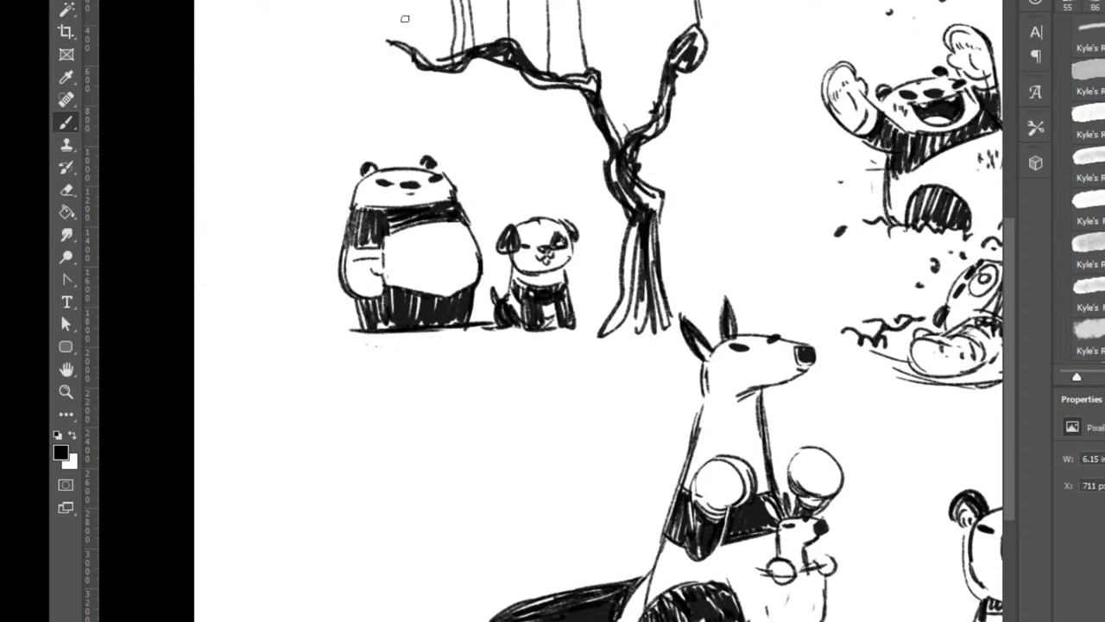
{"action": "left_click_drag", "start_coordinate": [351, 15], "coordinate": [352, 26]}
{"action": "mouse_move", "coordinate": [578, 34]}
{"action": "left_mouse_down"}
{"action": "mouse_move", "coordinate": [589, 1]}
{"action": "mouse_move", "coordinate": [563, 76]}
{"action": "left_mouse_up"}
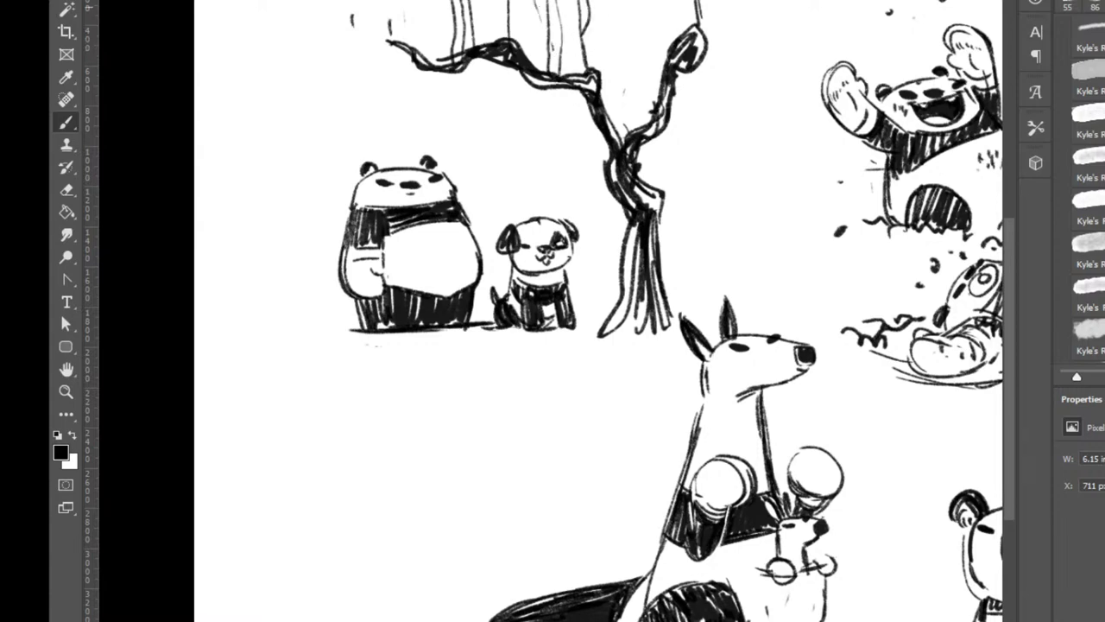
Draw thin twigs rising from the tree's shorter fork and add a drooping dark tip to that branch.
{"action": "left_click_drag", "start_coordinate": [648, 134], "coordinate": [645, 4]}
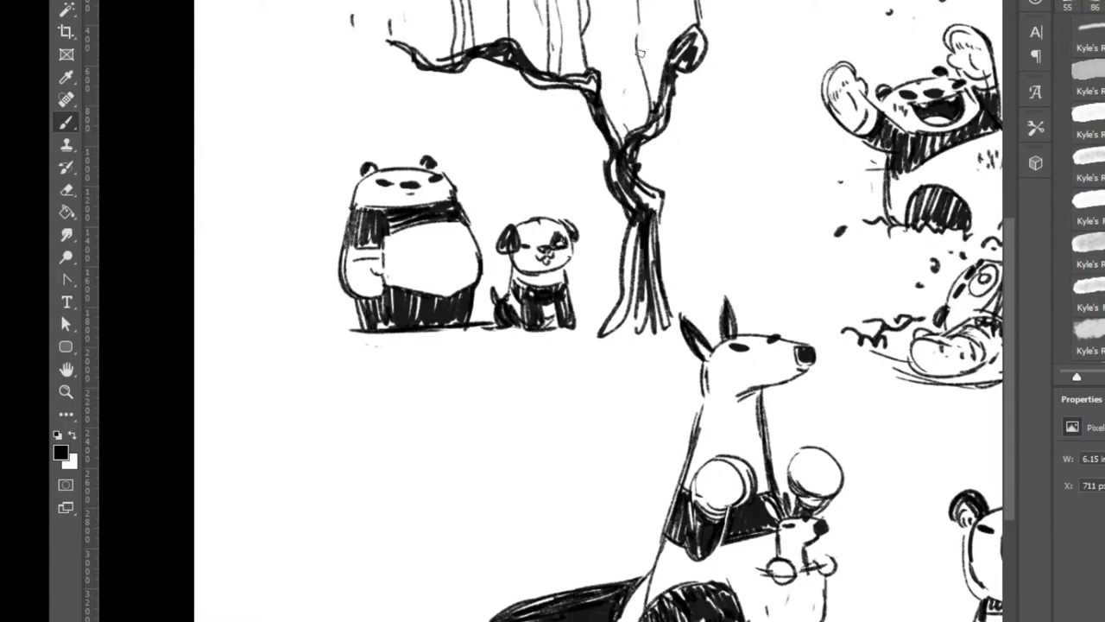
{"action": "left_click_drag", "start_coordinate": [641, 69], "coordinate": [636, 23]}
{"action": "left_click_drag", "start_coordinate": [639, 69], "coordinate": [653, 2]}
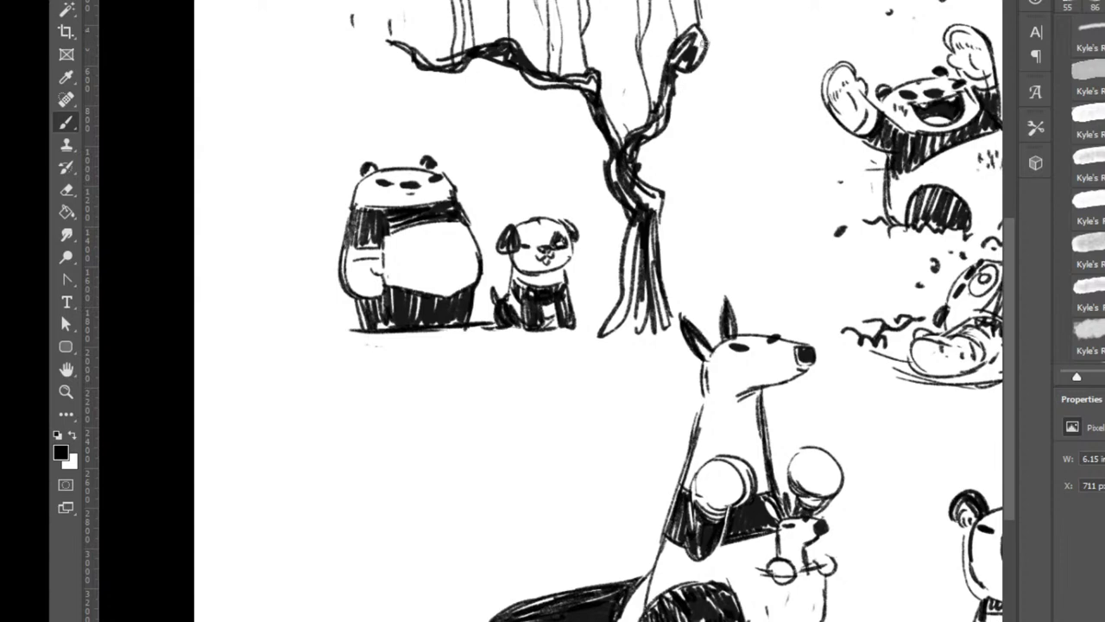
{"action": "mouse_move", "coordinate": [722, 25]}
{"action": "left_mouse_down"}
{"action": "mouse_move", "coordinate": [738, 2]}
{"action": "mouse_move", "coordinate": [744, 43]}
{"action": "mouse_move", "coordinate": [706, 35]}
{"action": "mouse_move", "coordinate": [745, 50]}
{"action": "mouse_move", "coordinate": [748, 0]}
{"action": "left_mouse_up"}
{"action": "left_click_drag", "start_coordinate": [658, 168], "coordinate": [671, 253]}
{"action": "mouse_move", "coordinate": [661, 324]}
{"action": "left_mouse_down"}
{"action": "mouse_move", "coordinate": [672, 335]}
{"action": "mouse_move", "coordinate": [647, 376]}
{"action": "mouse_move", "coordinate": [646, 439]}
{"action": "left_mouse_up"}
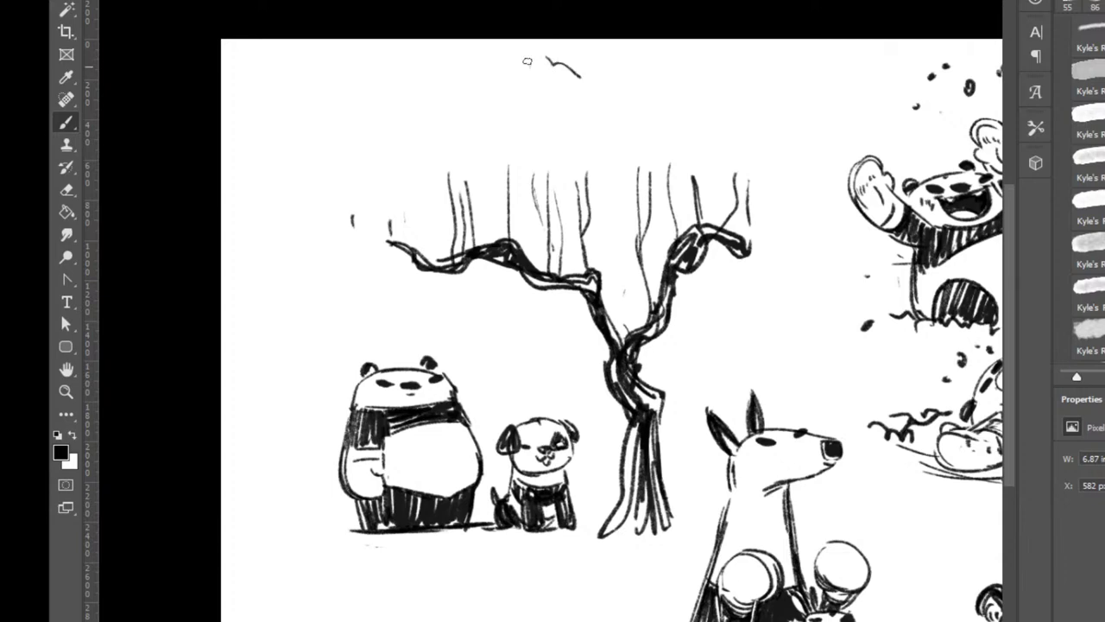
Mark the scalloped crown edge above the panda with short curved strokes and scatter a few loose leaves around it.
{"action": "left_click_drag", "start_coordinate": [523, 59], "coordinate": [515, 71]}
{"action": "left_click_drag", "start_coordinate": [497, 71], "coordinate": [458, 92]}
{"action": "left_click_drag", "start_coordinate": [423, 98], "coordinate": [368, 132]}
{"action": "mouse_move", "coordinate": [335, 139]}
{"action": "left_mouse_down"}
{"action": "mouse_move", "coordinate": [300, 197]}
{"action": "mouse_move", "coordinate": [273, 214]}
{"action": "left_mouse_up"}
{"action": "left_click_drag", "start_coordinate": [285, 213], "coordinate": [281, 224]}
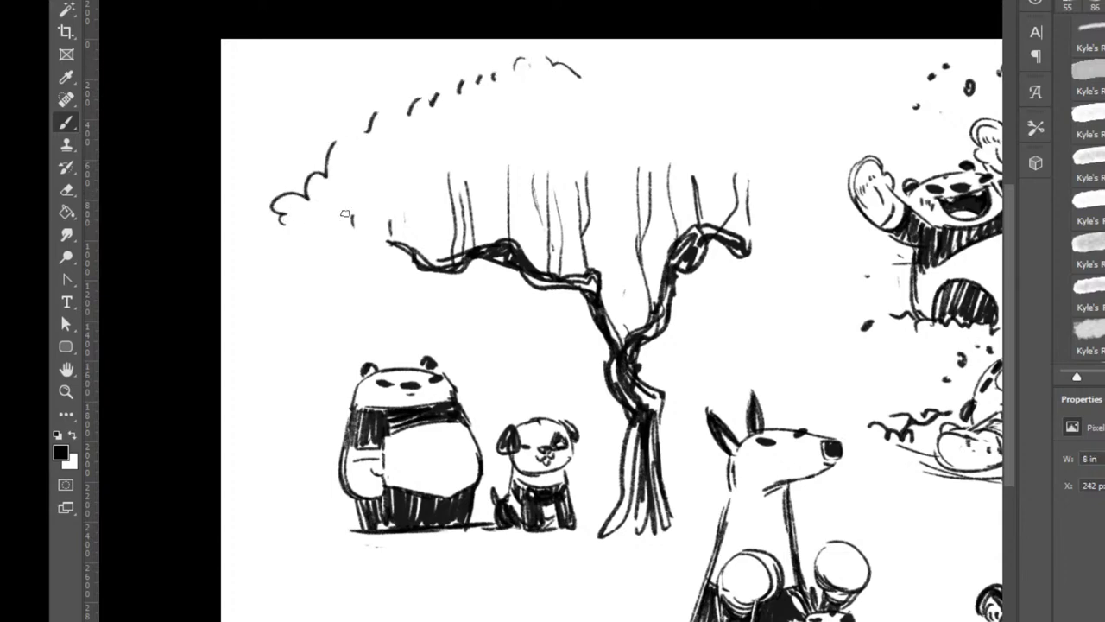
{"action": "left_click_drag", "start_coordinate": [362, 86], "coordinate": [367, 96]}
{"action": "left_click_drag", "start_coordinate": [330, 302], "coordinate": [329, 309]}
{"action": "left_click_drag", "start_coordinate": [448, 310], "coordinate": [512, 320]}
{"action": "left_click_drag", "start_coordinate": [456, 290], "coordinate": [455, 298]}
Fill the crown above the panda with small curly leaf scribbles around the long branch and its twigs.
{"action": "mouse_move", "coordinate": [356, 195]}
{"action": "left_mouse_down"}
{"action": "mouse_move", "coordinate": [333, 225]}
{"action": "mouse_move", "coordinate": [358, 221]}
{"action": "left_mouse_up"}
{"action": "left_click_drag", "start_coordinate": [371, 208], "coordinate": [394, 203]}
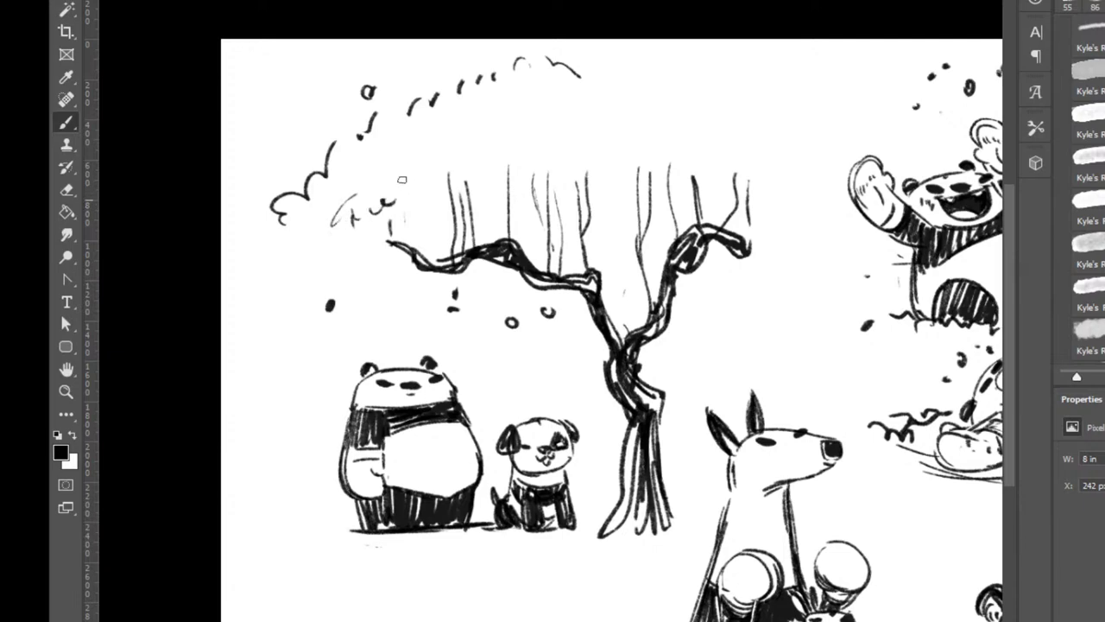
{"action": "mouse_move", "coordinate": [393, 152]}
{"action": "left_mouse_down"}
{"action": "mouse_move", "coordinate": [404, 161]}
{"action": "mouse_move", "coordinate": [386, 182]}
{"action": "mouse_move", "coordinate": [345, 183]}
{"action": "left_mouse_up"}
{"action": "left_click_drag", "start_coordinate": [320, 202], "coordinate": [302, 229]}
{"action": "mouse_move", "coordinate": [445, 181]}
{"action": "left_mouse_down"}
{"action": "mouse_move", "coordinate": [456, 188]}
{"action": "mouse_move", "coordinate": [466, 176]}
{"action": "mouse_move", "coordinate": [416, 198]}
{"action": "left_mouse_up"}
{"action": "mouse_move", "coordinate": [466, 130]}
{"action": "left_mouse_down"}
{"action": "mouse_move", "coordinate": [448, 136]}
{"action": "mouse_move", "coordinate": [458, 152]}
{"action": "left_mouse_up"}
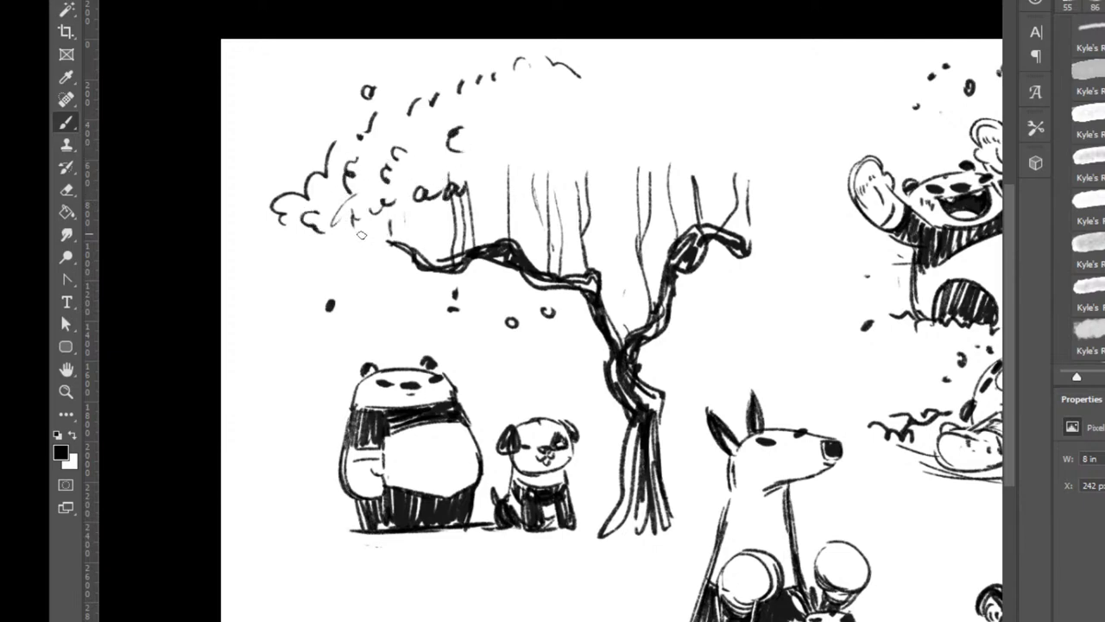
{"action": "left_click_drag", "start_coordinate": [431, 226], "coordinate": [470, 228]}
{"action": "mouse_move", "coordinate": [366, 240]}
{"action": "left_mouse_down"}
{"action": "mouse_move", "coordinate": [362, 256]}
{"action": "mouse_move", "coordinate": [429, 288]}
{"action": "left_mouse_up"}
{"action": "mouse_move", "coordinate": [488, 245]}
{"action": "left_mouse_down"}
{"action": "mouse_move", "coordinate": [508, 175]}
{"action": "mouse_move", "coordinate": [524, 186]}
{"action": "mouse_move", "coordinate": [541, 173]}
{"action": "left_mouse_up"}
{"action": "left_click_drag", "start_coordinate": [501, 131], "coordinate": [523, 138]}
{"action": "left_click_drag", "start_coordinate": [525, 138], "coordinate": [550, 132]}
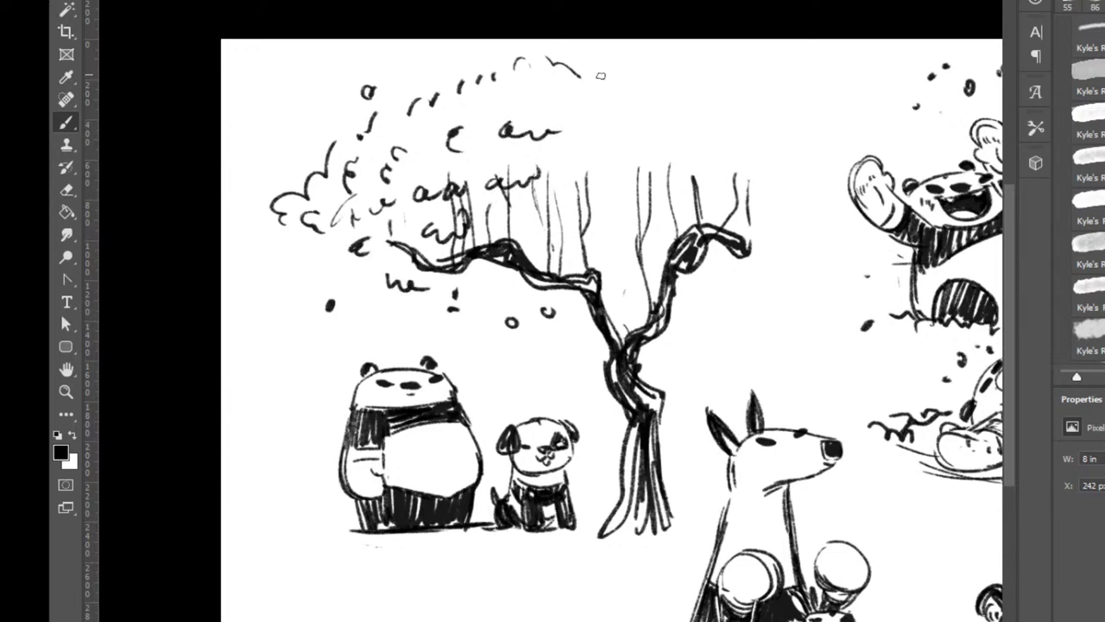
Outline the rest of the tree's crown with bumpy scallops, replacing the dashed marks with fuller overlapping foliage clumps.
{"action": "mouse_move", "coordinate": [601, 76]}
{"action": "left_mouse_down"}
{"action": "mouse_move", "coordinate": [673, 73]}
{"action": "mouse_move", "coordinate": [706, 131]}
{"action": "mouse_move", "coordinate": [749, 144]}
{"action": "mouse_move", "coordinate": [792, 189]}
{"action": "mouse_move", "coordinate": [768, 238]}
{"action": "left_mouse_up"}
{"action": "key", "text": "e"}
{"action": "left_click_drag", "start_coordinate": [501, 74], "coordinate": [385, 124]}
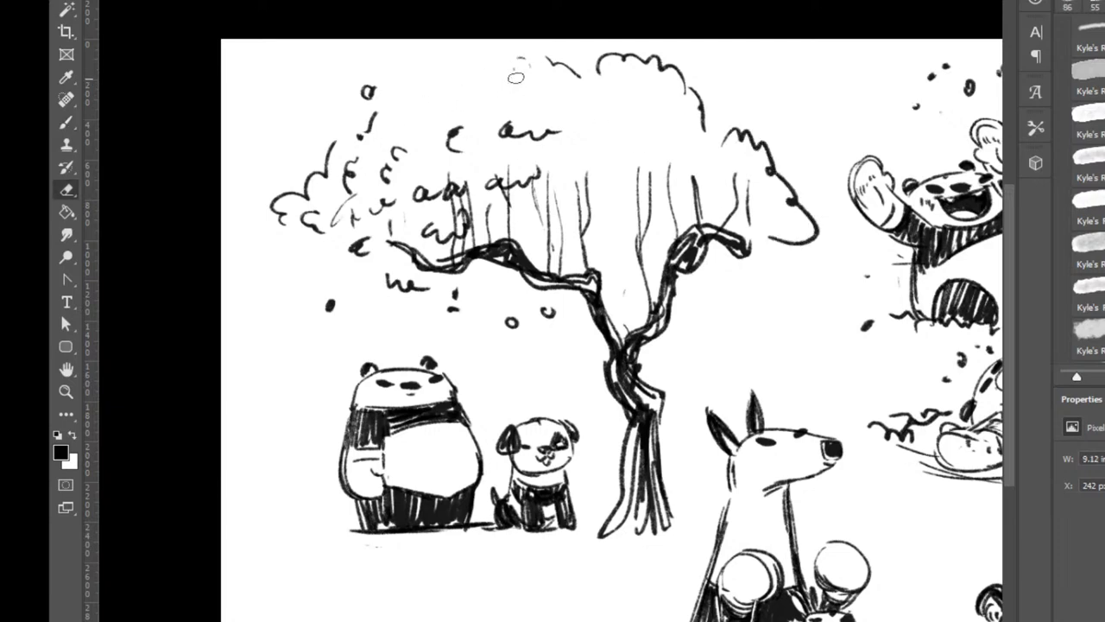
{"action": "key", "text": "b"}
{"action": "mouse_move", "coordinate": [528, 62]}
{"action": "left_mouse_down"}
{"action": "mouse_move", "coordinate": [471, 132]}
{"action": "mouse_move", "coordinate": [369, 121]}
{"action": "left_mouse_up"}
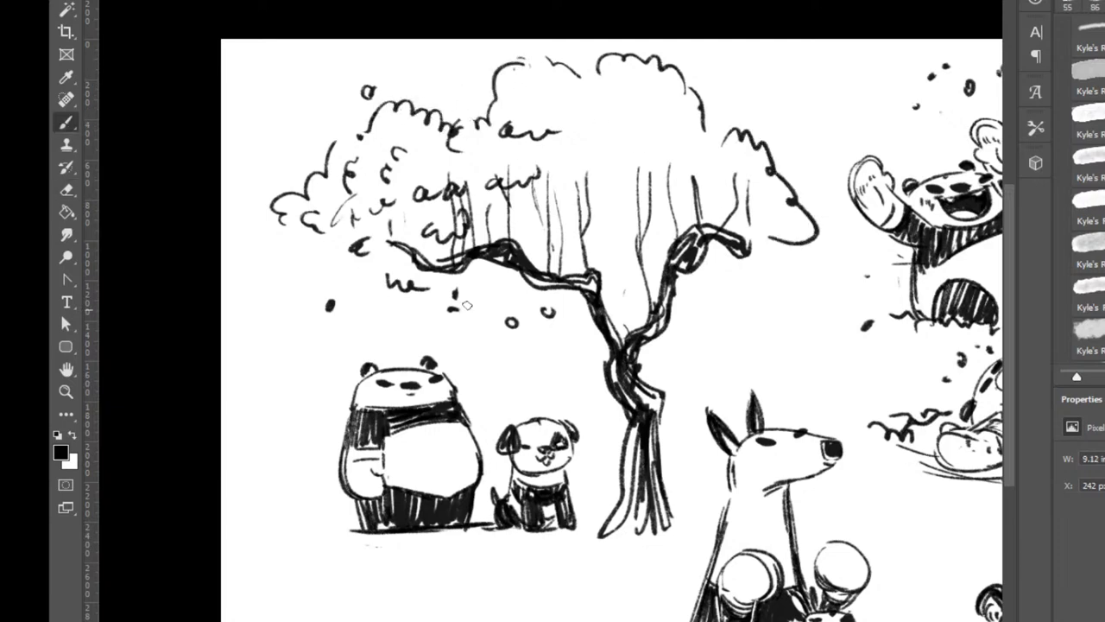
{"action": "mouse_move", "coordinate": [490, 90]}
{"action": "left_mouse_down"}
{"action": "mouse_move", "coordinate": [466, 90]}
{"action": "mouse_move", "coordinate": [448, 129]}
{"action": "left_mouse_up"}
{"action": "left_click_drag", "start_coordinate": [706, 91], "coordinate": [727, 127]}
{"action": "left_click_drag", "start_coordinate": [625, 92], "coordinate": [703, 169]}
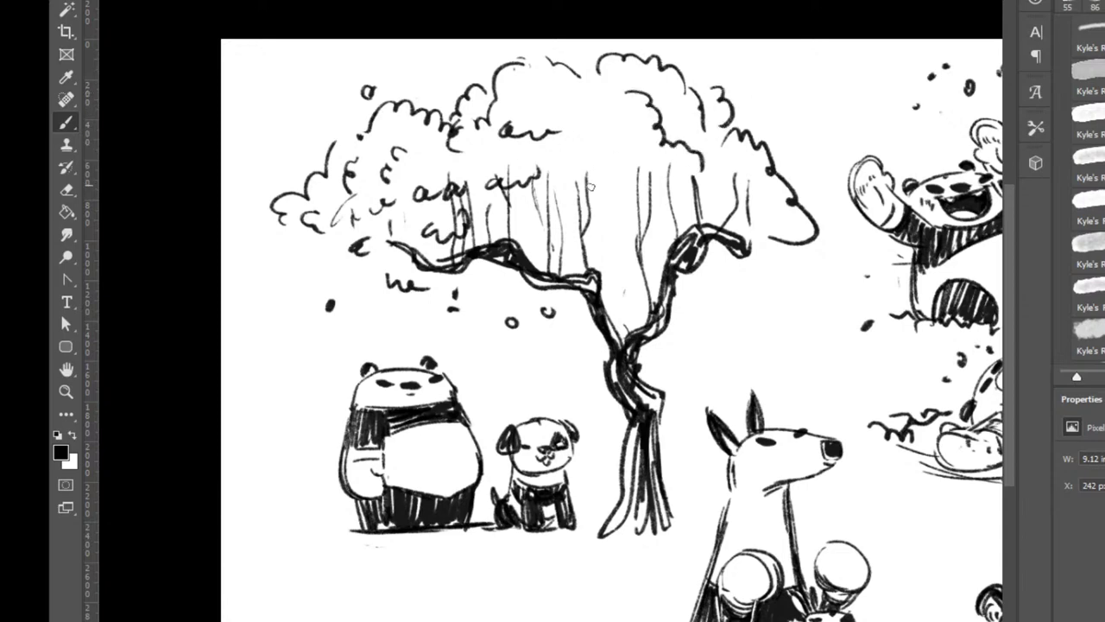
Draw a scalloped foliage clump in the middle of the crown and scatter more loose leaves around the tree and panda.
{"action": "mouse_move", "coordinate": [591, 187]}
{"action": "left_mouse_down"}
{"action": "mouse_move", "coordinate": [640, 172]}
{"action": "mouse_move", "coordinate": [608, 208]}
{"action": "mouse_move", "coordinate": [661, 185]}
{"action": "left_mouse_up"}
{"action": "left_click_drag", "start_coordinate": [549, 182], "coordinate": [592, 182]}
{"action": "mouse_move", "coordinate": [637, 223]}
{"action": "left_mouse_down"}
{"action": "mouse_move", "coordinate": [609, 257]}
{"action": "mouse_move", "coordinate": [614, 249]}
{"action": "left_mouse_up"}
{"action": "mouse_move", "coordinate": [599, 119]}
{"action": "left_mouse_down"}
{"action": "mouse_move", "coordinate": [590, 130]}
{"action": "mouse_move", "coordinate": [599, 121]}
{"action": "left_mouse_up"}
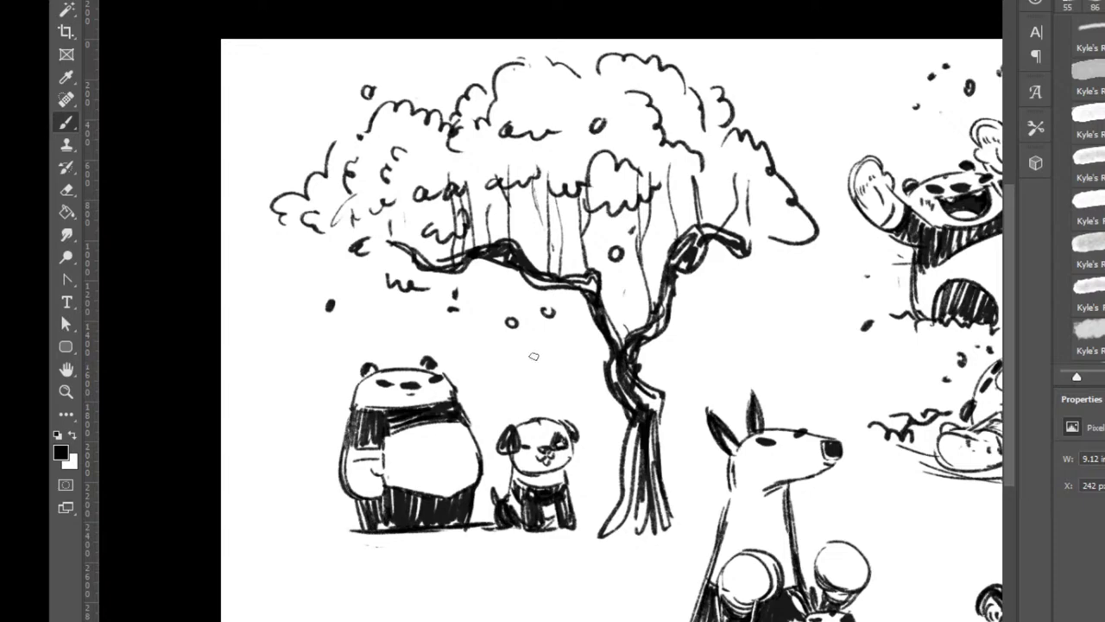
{"action": "left_click_drag", "start_coordinate": [527, 356], "coordinate": [541, 357]}
{"action": "left_click_drag", "start_coordinate": [296, 461], "coordinate": [308, 485]}
{"action": "left_click_drag", "start_coordinate": [697, 338], "coordinate": [700, 340]}
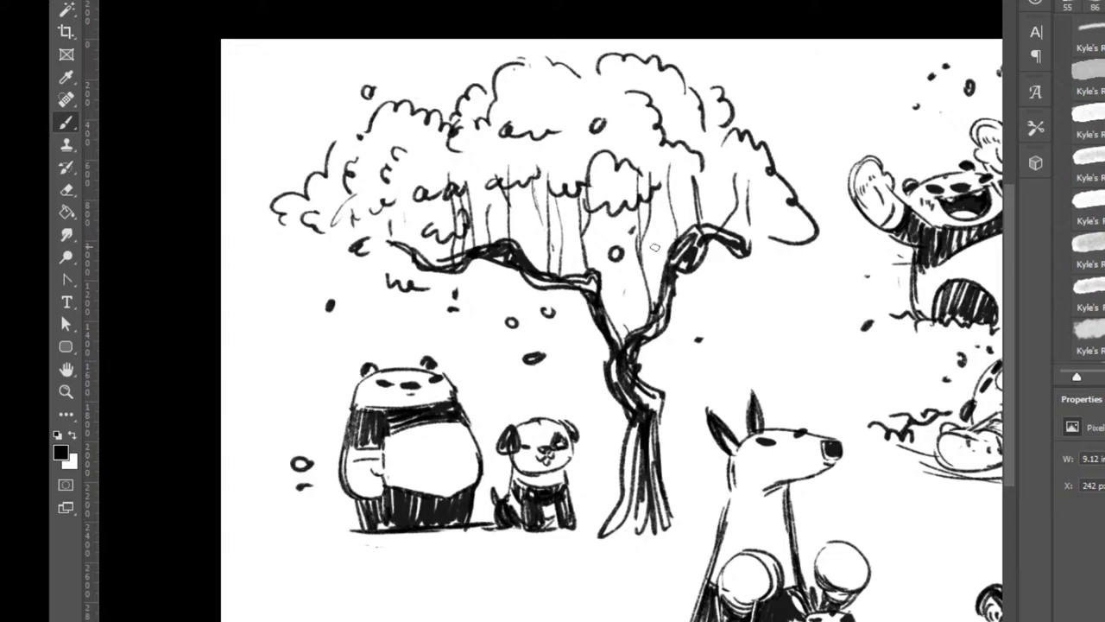
Add curly foliage marks between the tree's forks and hanging beneath both branches.
{"action": "left_click_drag", "start_coordinate": [597, 228], "coordinate": [634, 229]}
{"action": "left_click_drag", "start_coordinate": [651, 231], "coordinate": [669, 233]}
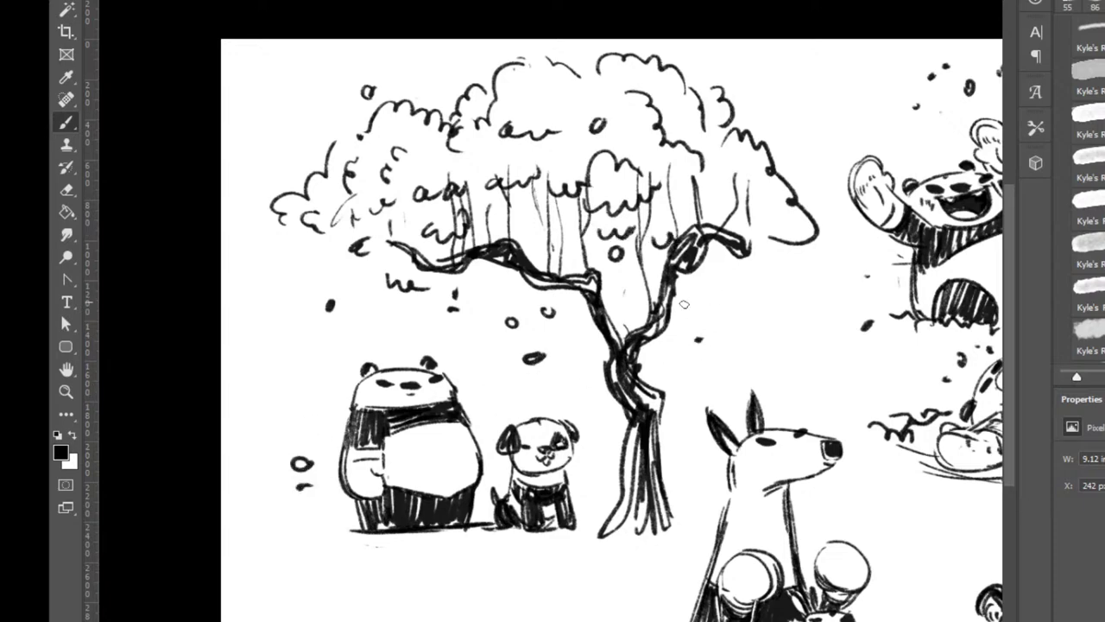
{"action": "left_click_drag", "start_coordinate": [683, 304], "coordinate": [765, 246]}
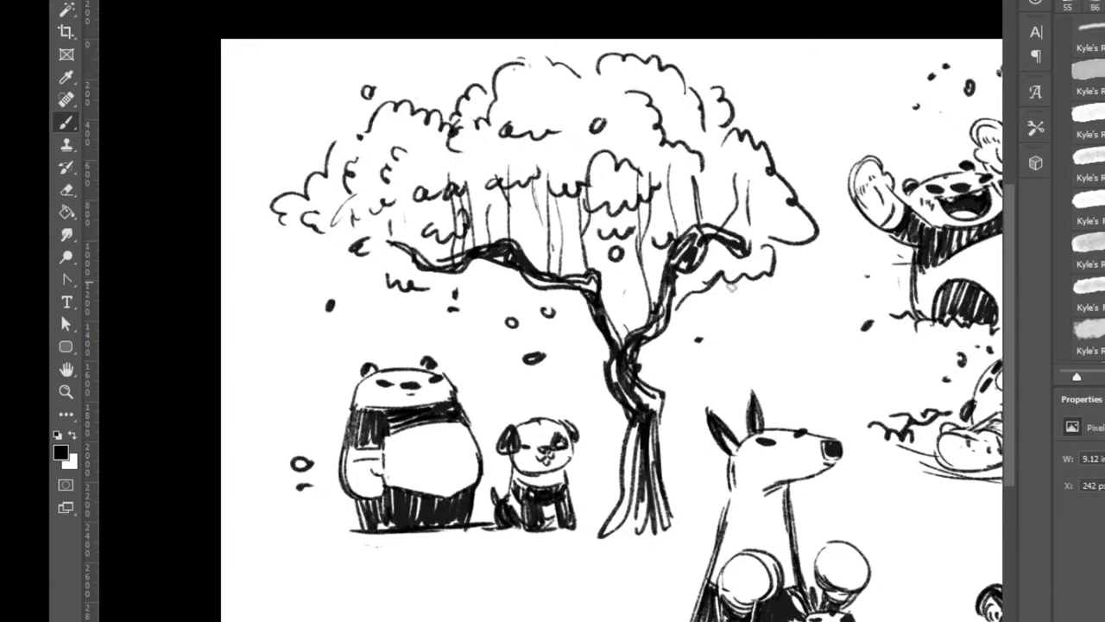
{"action": "mouse_move", "coordinate": [731, 288]}
{"action": "left_mouse_down"}
{"action": "mouse_move", "coordinate": [783, 286]}
{"action": "mouse_move", "coordinate": [787, 274]}
{"action": "left_mouse_up"}
{"action": "left_click_drag", "start_coordinate": [498, 285], "coordinate": [516, 291]}
{"action": "left_click_drag", "start_coordinate": [528, 290], "coordinate": [635, 293]}
{"action": "left_click_drag", "start_coordinate": [523, 226], "coordinate": [541, 216]}
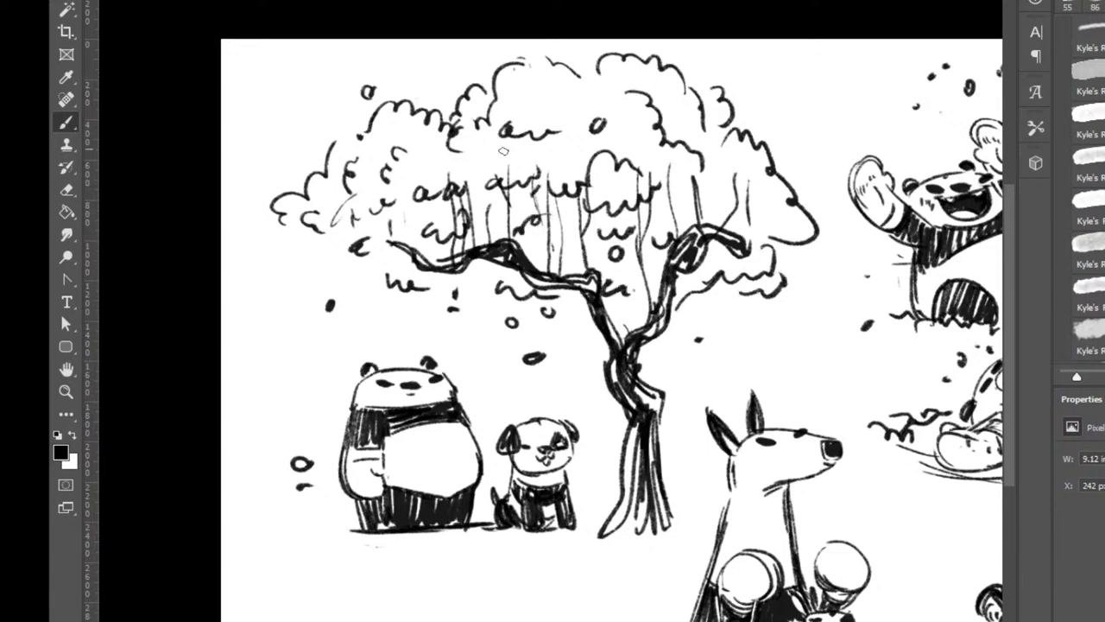
Add curved, scalloped tops to the foliage clumps inside the crown, above the tree's long left branch.
{"action": "left_click_drag", "start_coordinate": [504, 149], "coordinate": [482, 178]}
{"action": "left_click_drag", "start_coordinate": [399, 177], "coordinate": [391, 186]}
{"action": "mouse_move", "coordinate": [437, 145]}
{"action": "left_mouse_down"}
{"action": "mouse_move", "coordinate": [414, 163]}
{"action": "mouse_move", "coordinate": [412, 190]}
{"action": "left_mouse_up"}
Draw a low scalloped foliage clump beyond the tip of the tree's left branch, with small loose leaves around it.
{"action": "mouse_move", "coordinate": [314, 234]}
{"action": "left_mouse_down"}
{"action": "mouse_move", "coordinate": [291, 255]}
{"action": "mouse_move", "coordinate": [305, 278]}
{"action": "mouse_move", "coordinate": [281, 301]}
{"action": "mouse_move", "coordinate": [337, 278]}
{"action": "mouse_move", "coordinate": [376, 292]}
{"action": "left_mouse_up"}
{"action": "left_click_drag", "start_coordinate": [302, 301], "coordinate": [297, 318]}
{"action": "left_click_drag", "start_coordinate": [340, 283], "coordinate": [326, 295]}
{"action": "left_click_drag", "start_coordinate": [281, 259], "coordinate": [272, 271]}
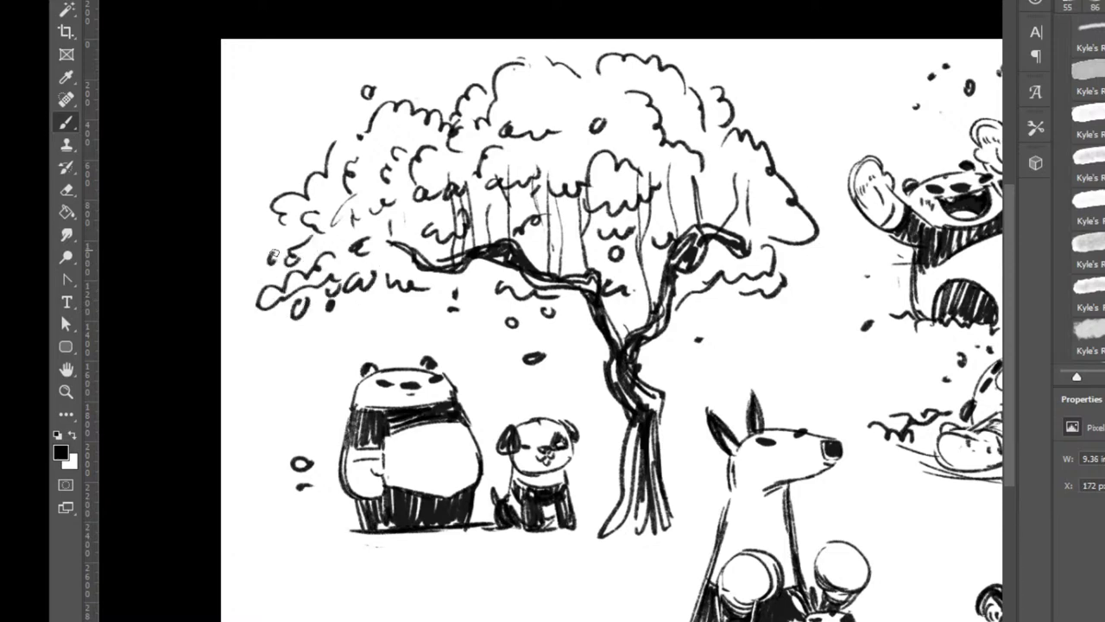
Add short curved leaf strokes outside the crown's upper left and upper right edges, undoing the extra stroke above its top.
{"action": "left_click_drag", "start_coordinate": [311, 126], "coordinate": [302, 139]}
{"action": "mouse_move", "coordinate": [725, 87]}
{"action": "left_mouse_down"}
{"action": "mouse_move", "coordinate": [727, 101]}
{"action": "mouse_move", "coordinate": [786, 128]}
{"action": "left_mouse_up"}
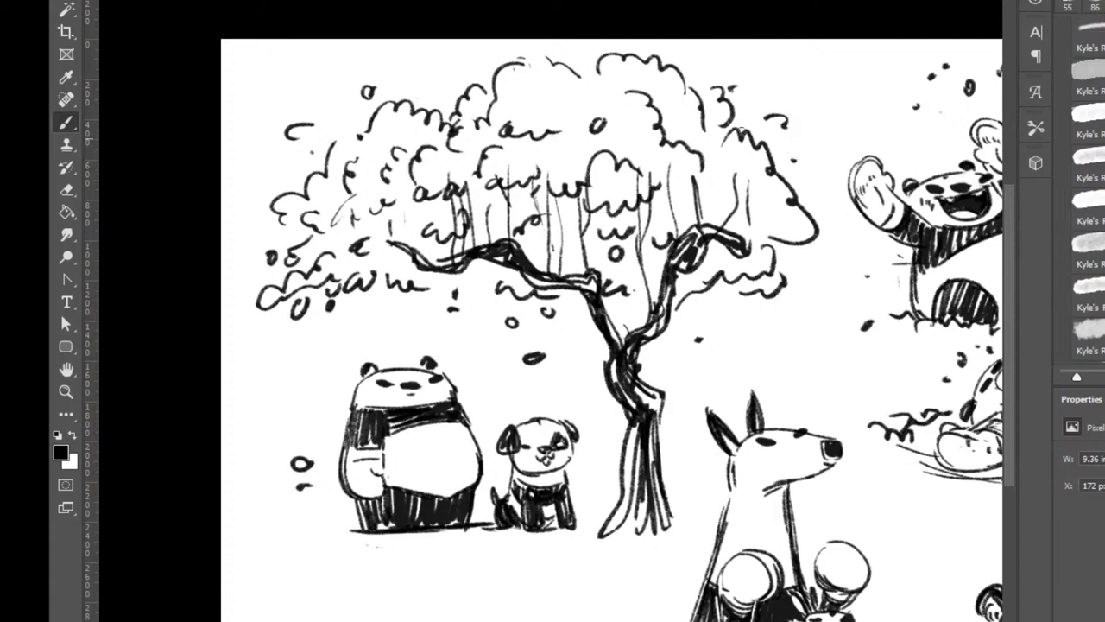
{"action": "left_click_drag", "start_coordinate": [486, 52], "coordinate": [458, 62]}
{"action": "key", "text": "ctrl+z"}
{"action": "left_click_drag", "start_coordinate": [740, 527], "coordinate": [676, 489]}
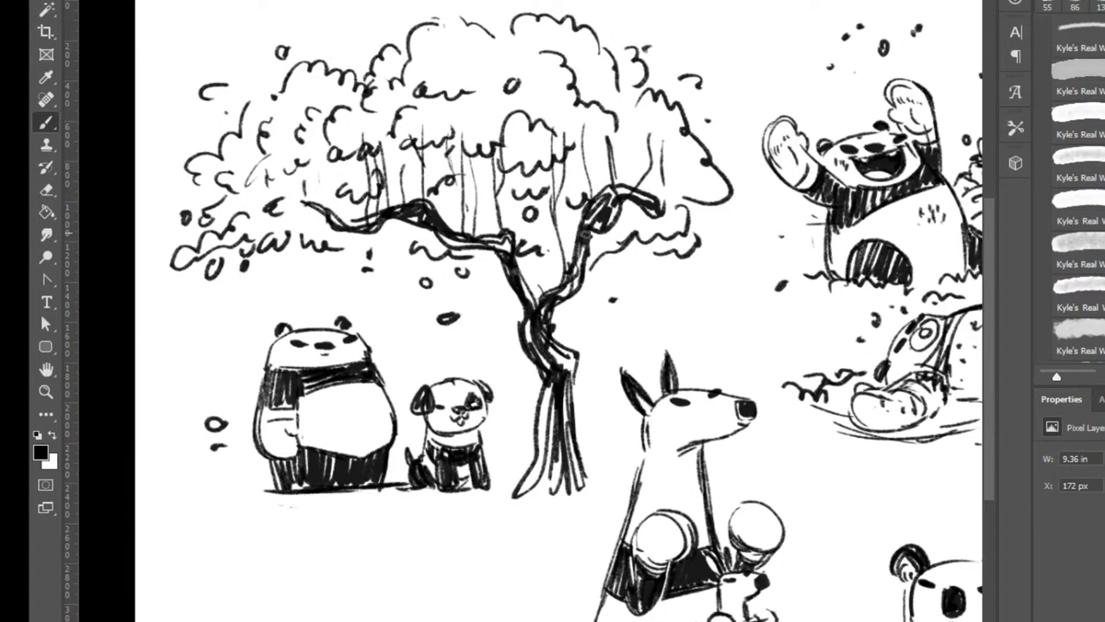
{"action": "key", "text": "l"}
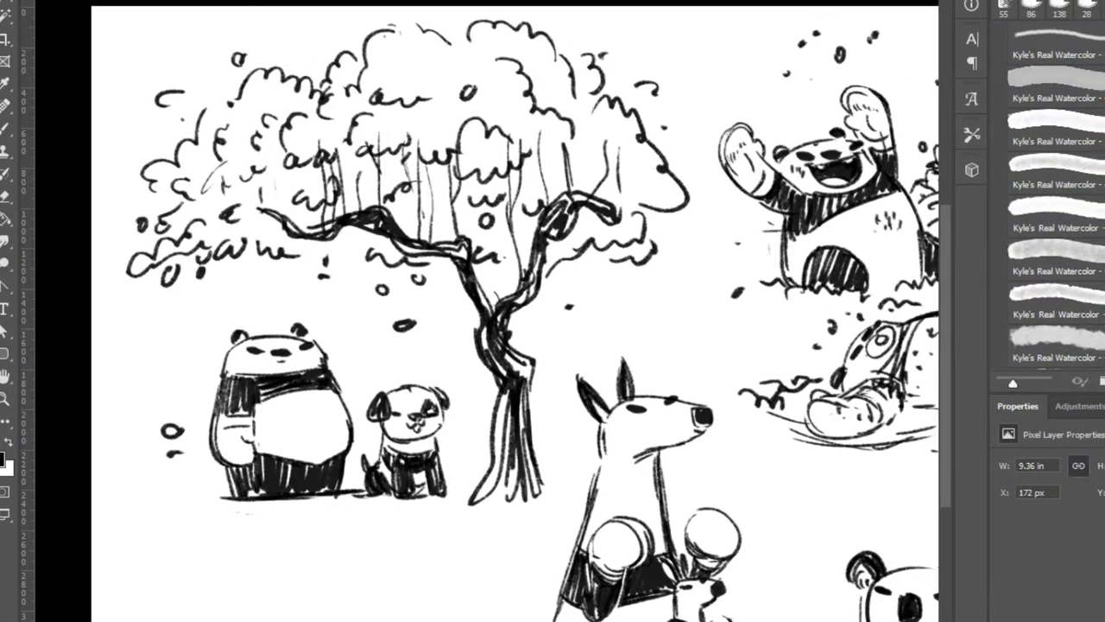
{"action": "key", "text": "z"}
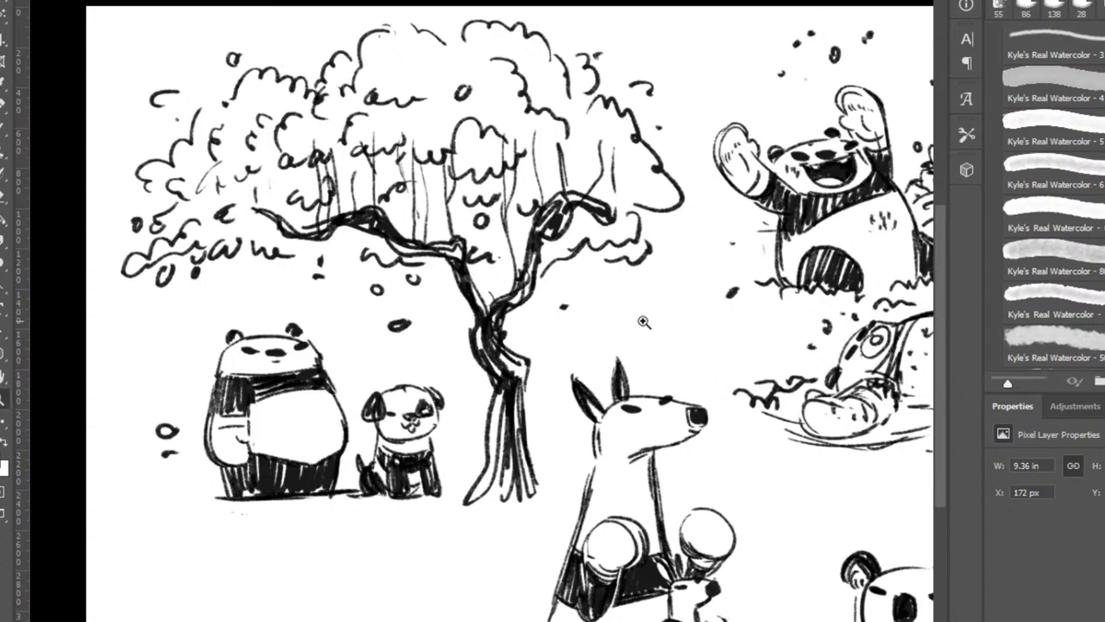
{"action": "mouse_move", "coordinate": [646, 320]}
{"action": "left_mouse_down"}
{"action": "mouse_move", "coordinate": [624, 360]}
{"action": "mouse_move", "coordinate": [626, 394]}
{"action": "left_mouse_up"}
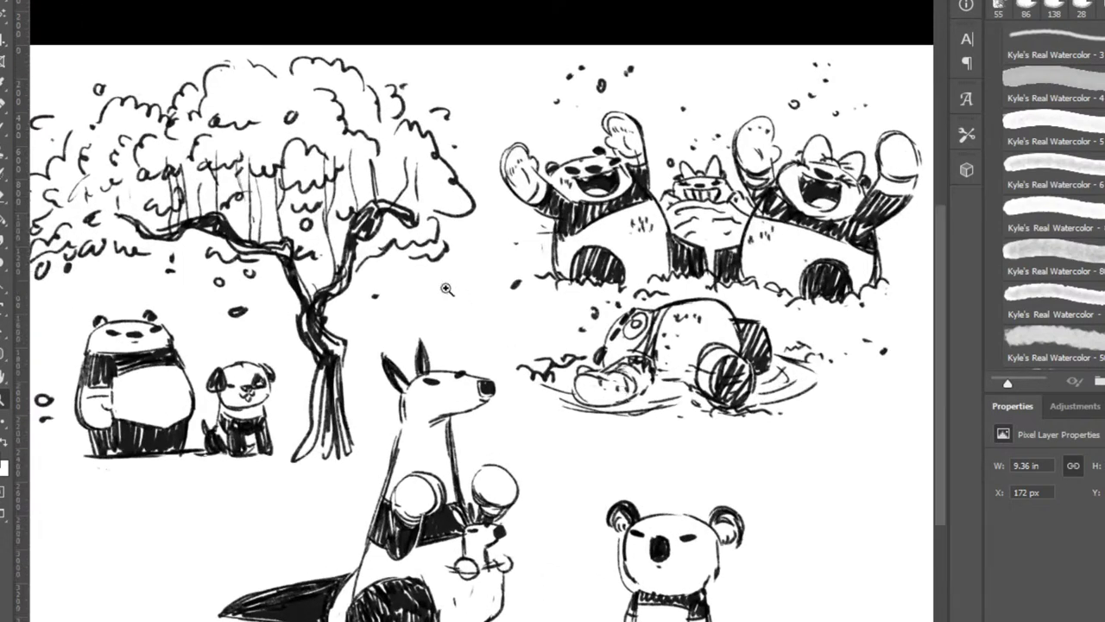
{"action": "left_click_drag", "start_coordinate": [384, 348], "coordinate": [440, 318]}
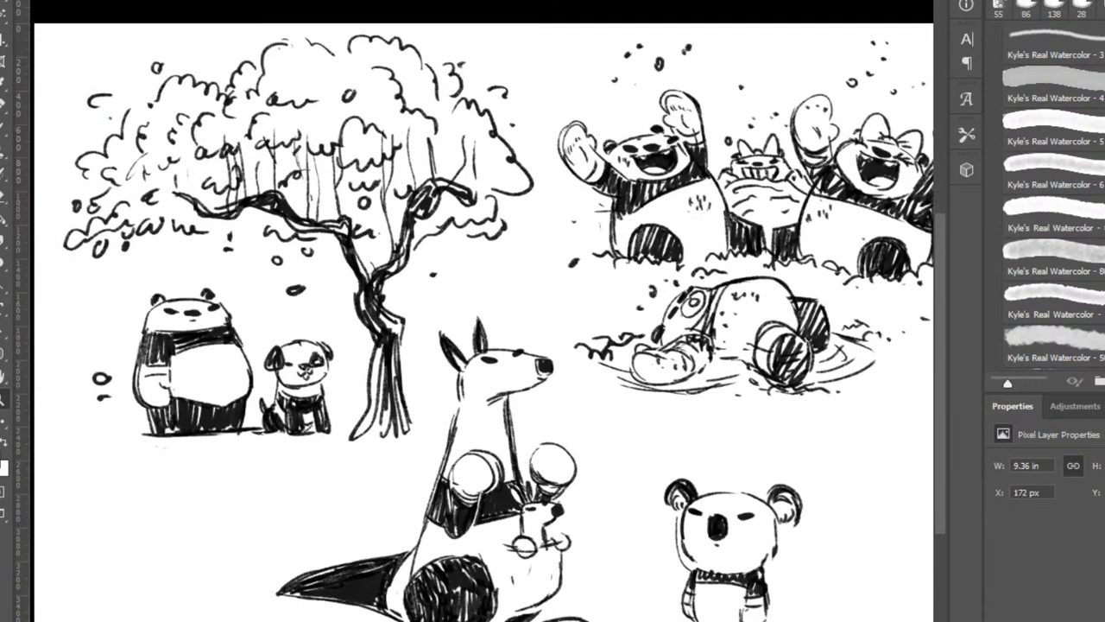